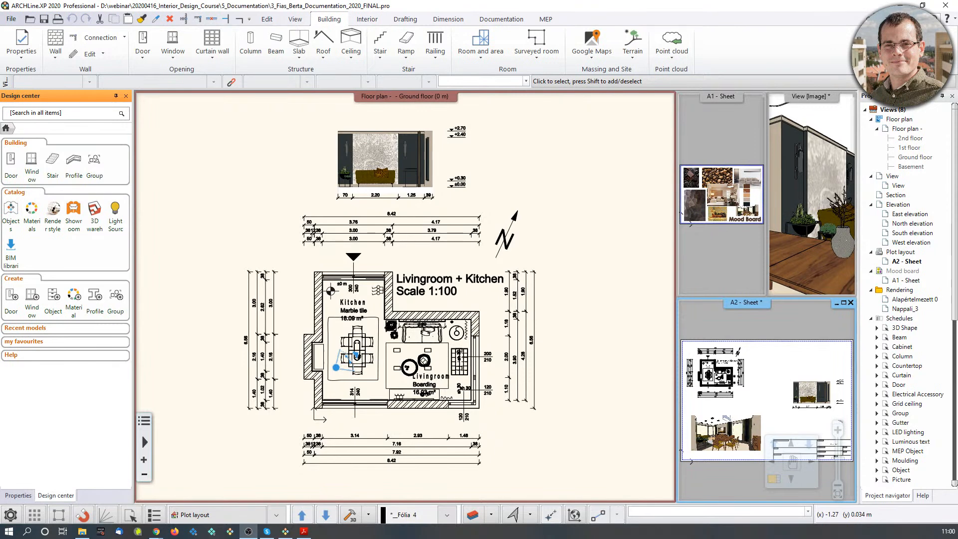
Bring the 3D interior view into the main area and turn the camera slightly.
left_click(792, 220)
left_click(774, 480)
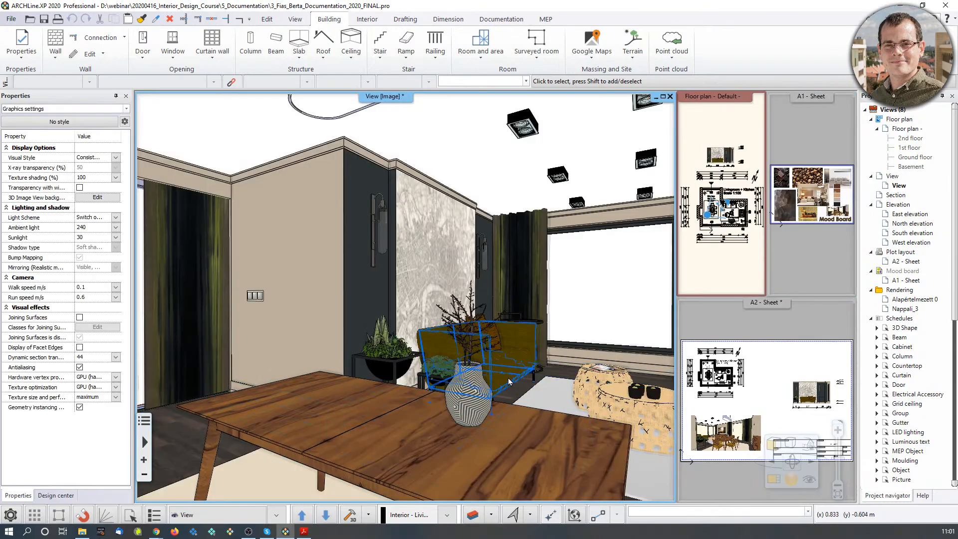
mouse_move(509, 378)
middle_mouse_down()
mouse_move(528, 368)
mouse_move(594, 385)
mouse_move(436, 368)
mouse_move(519, 363)
middle_mouse_up()
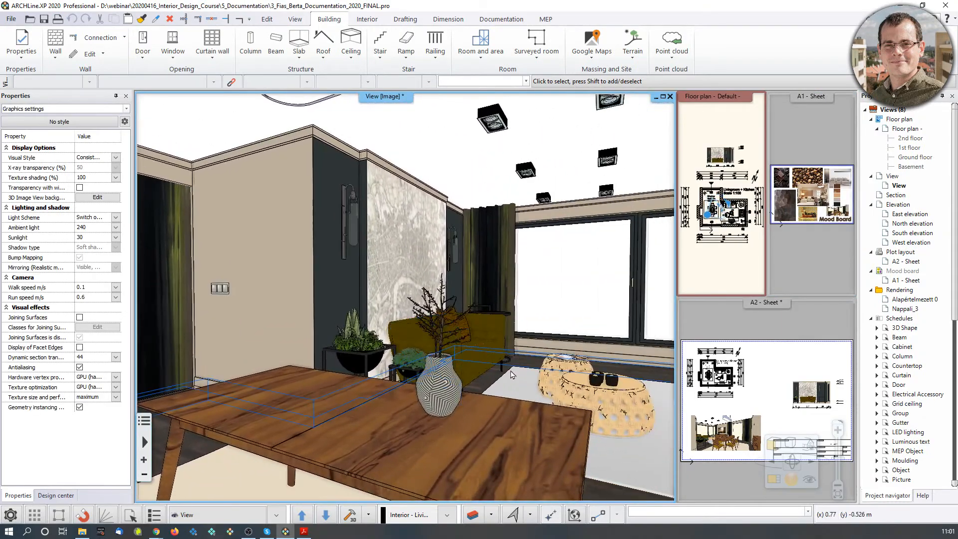
Swap the A2 sheet, then the A1 mood board sheet, into the main area.
double_click(762, 353)
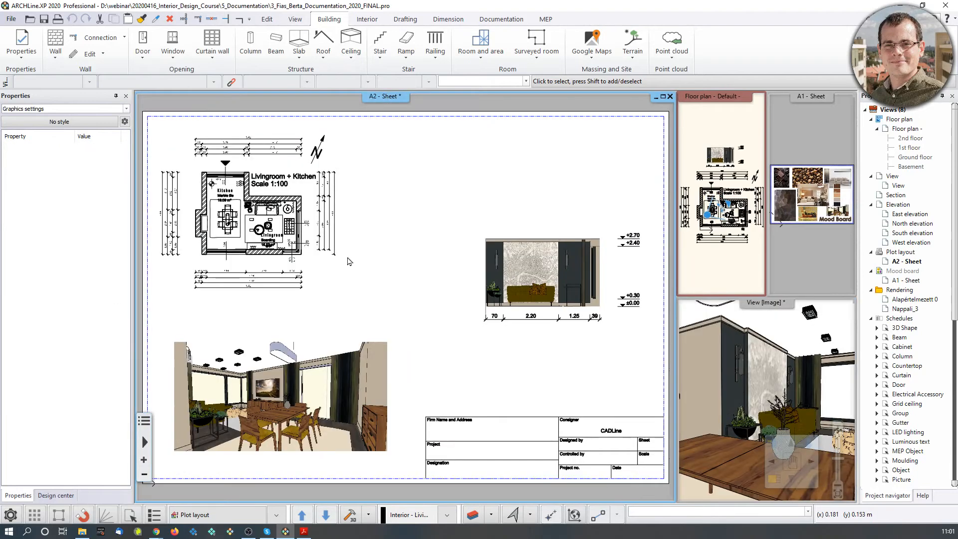
left_click(816, 269)
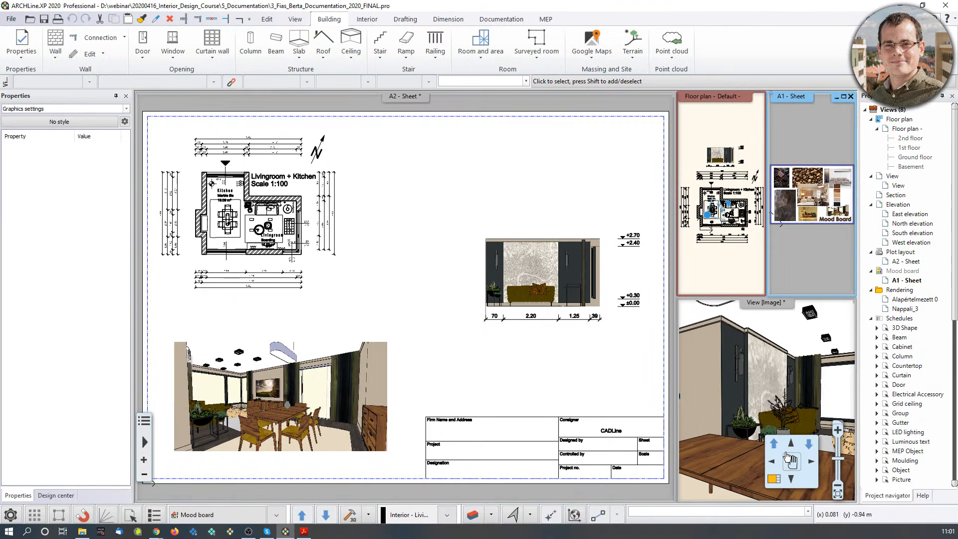
left_click(772, 480)
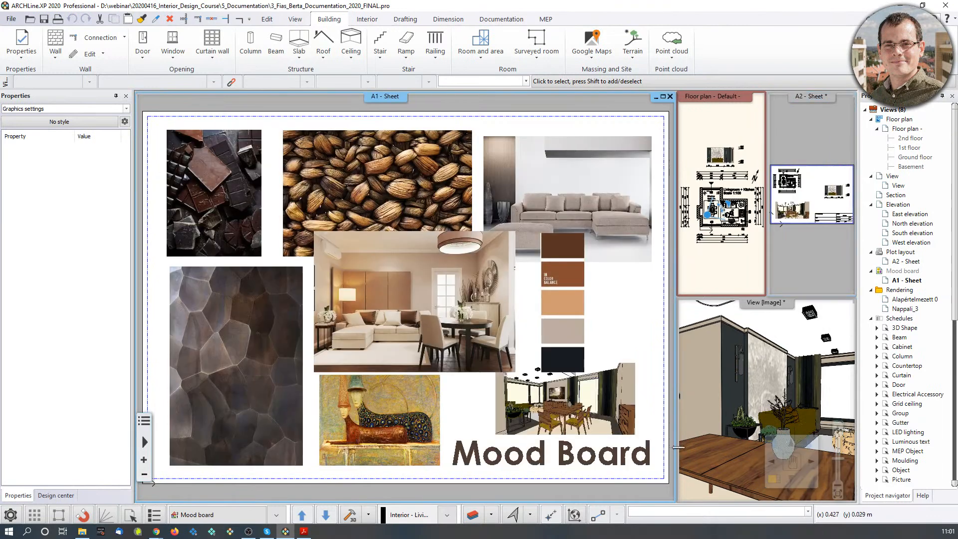
Return the ground floor plan to the main area and pan it slightly upward.
left_click(719, 272)
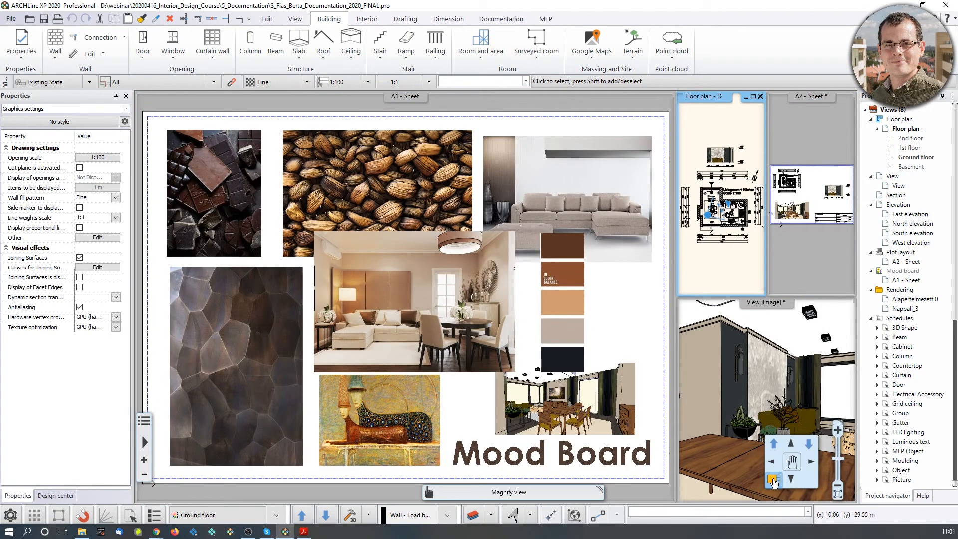
left_click(774, 479)
middle_click_drag(522, 387, 529, 343)
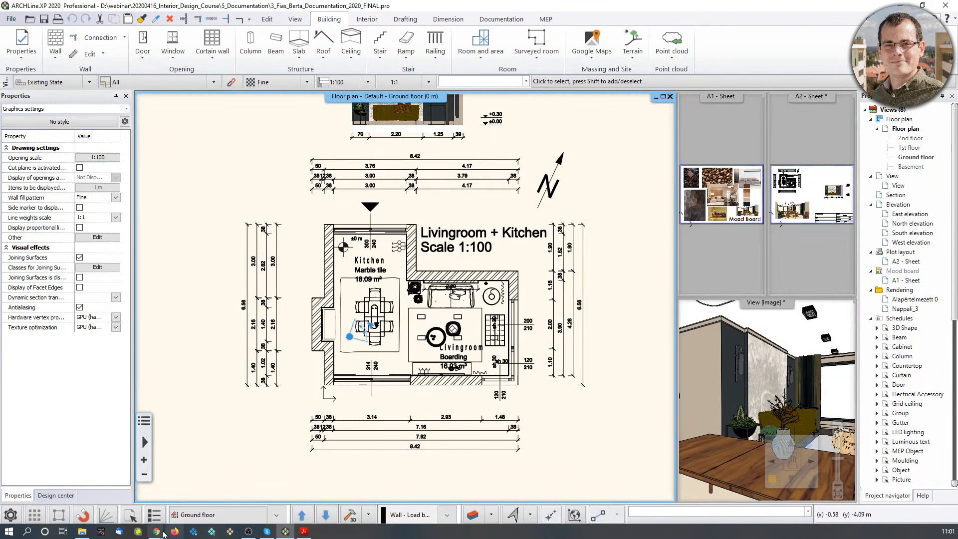
mouse_move(157, 532)
left_click(105, 487)
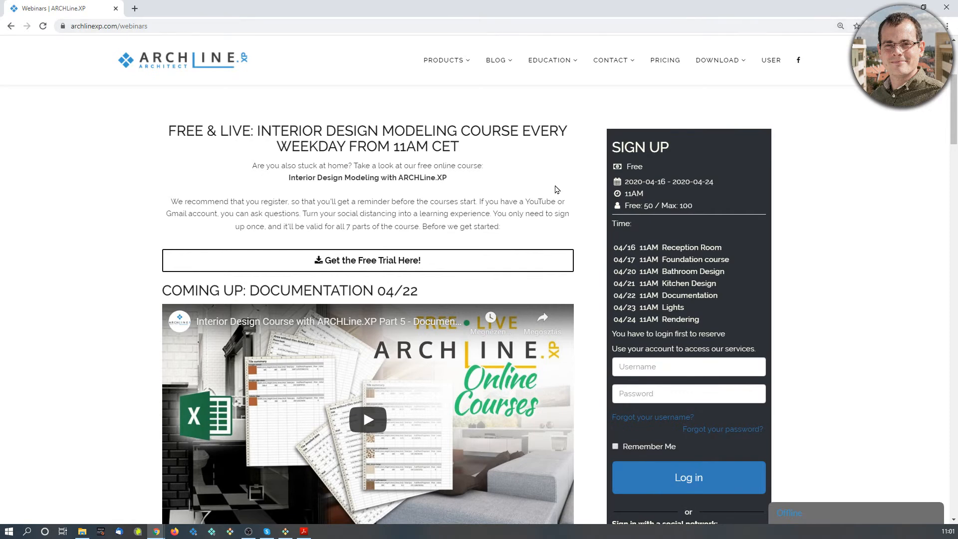
scroll(567, 355, "down", 9)
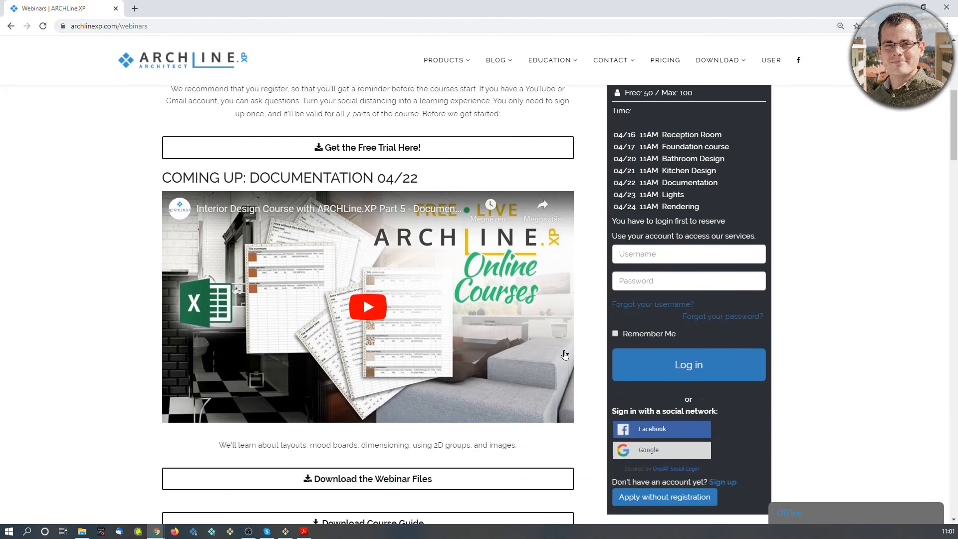
scroll(565, 355, "down", 1)
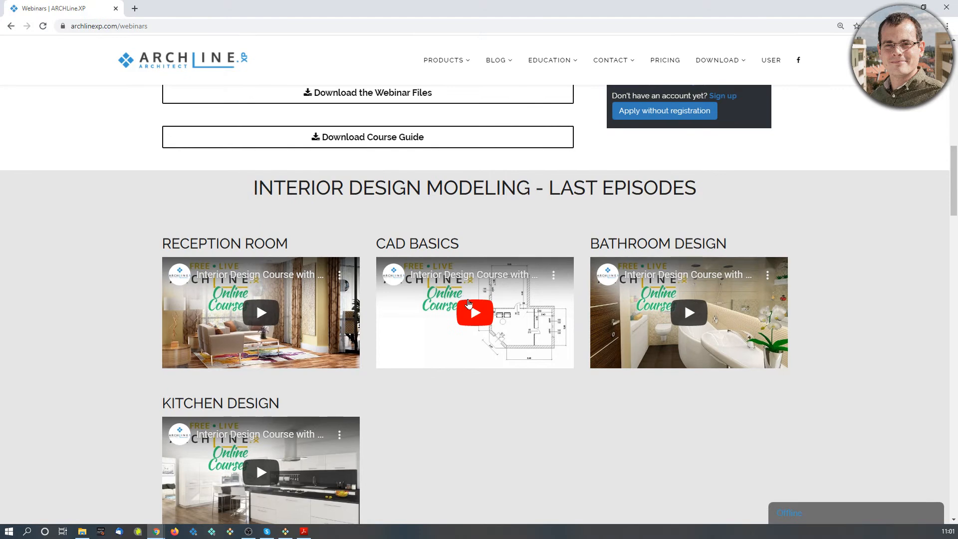
scroll(394, 403, "down", 1)
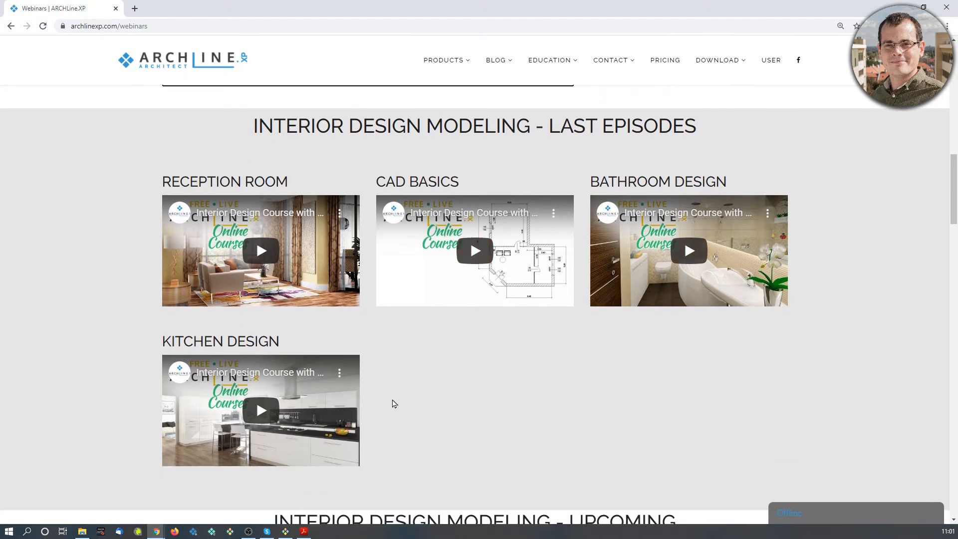
scroll(395, 403, "down", 2)
scroll(400, 391, "down", 4)
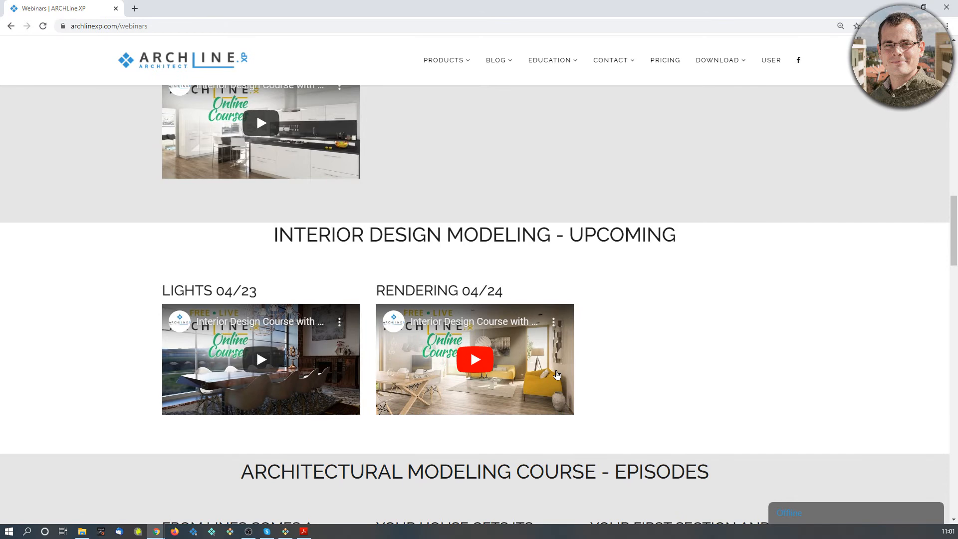
scroll(574, 366, "down", 5)
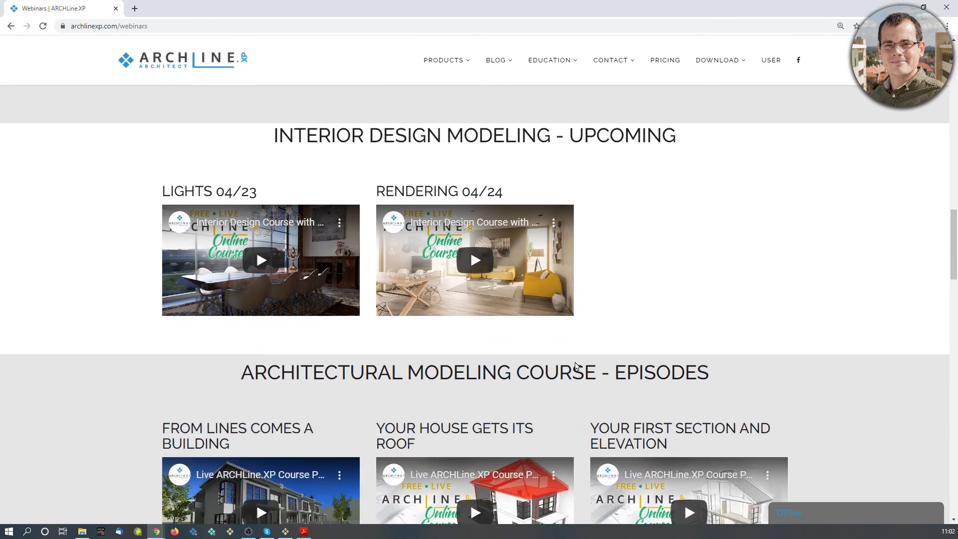
scroll(577, 364, "down", 2)
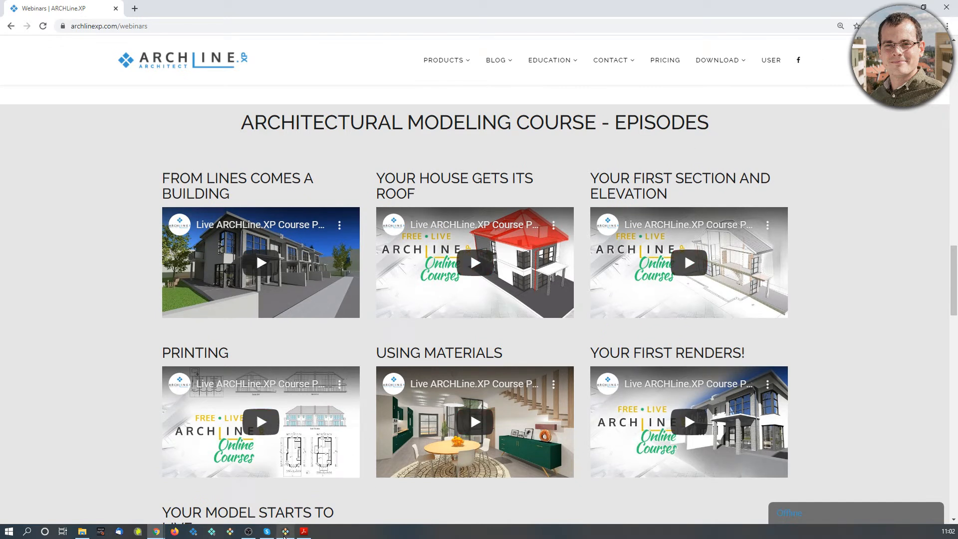
left_click(285, 532)
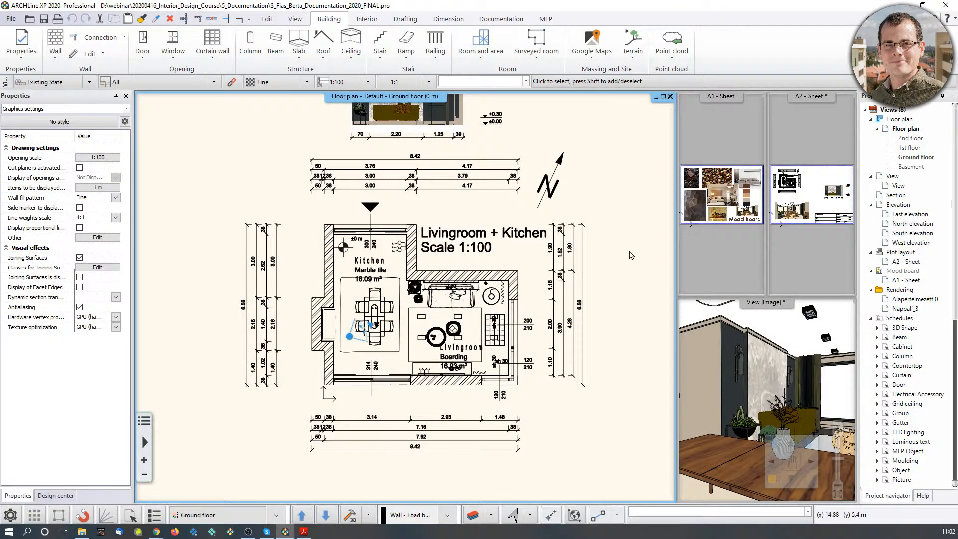
Open the File menu, dismiss it and switch to the Chrome webinars page.
scroll(499, 252, "down", 2)
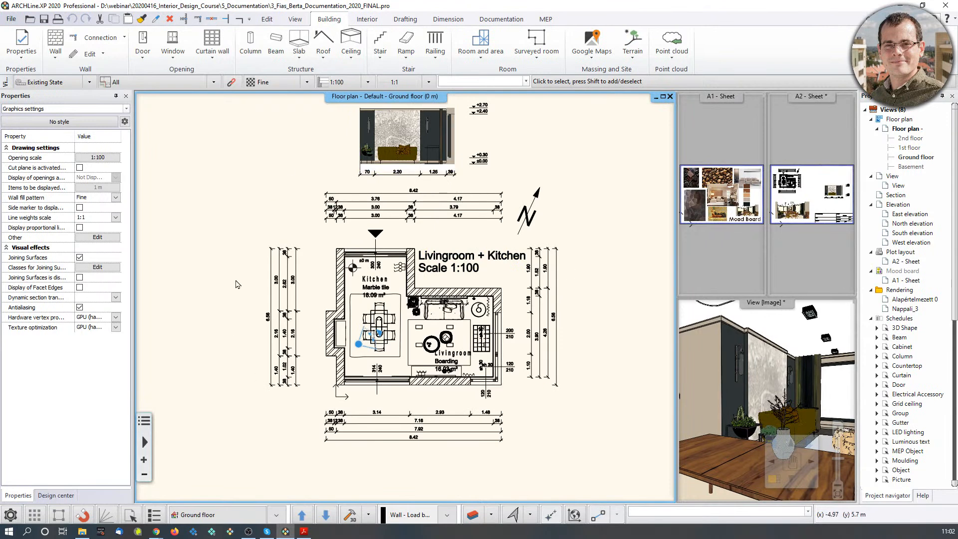
left_click(12, 21)
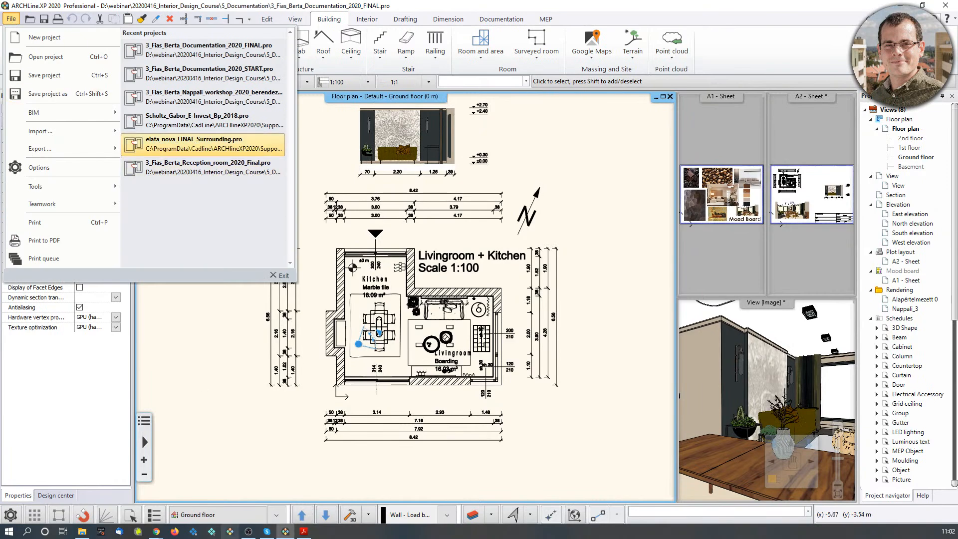
left_click(156, 531)
scroll(614, 222, "up", 18)
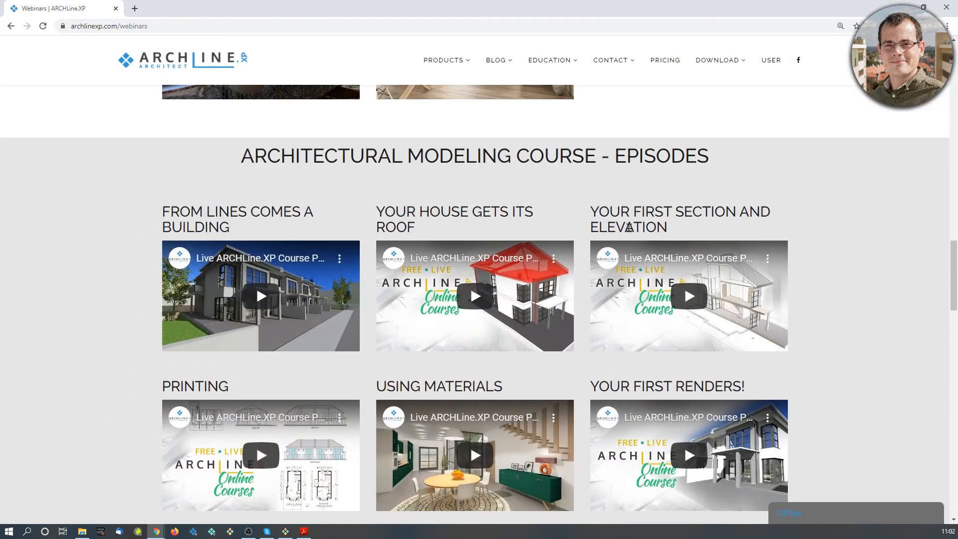
Download and open the Course Guide, then return to Chrome and the ARCHLine.XP project.
scroll(614, 223, "up", 1)
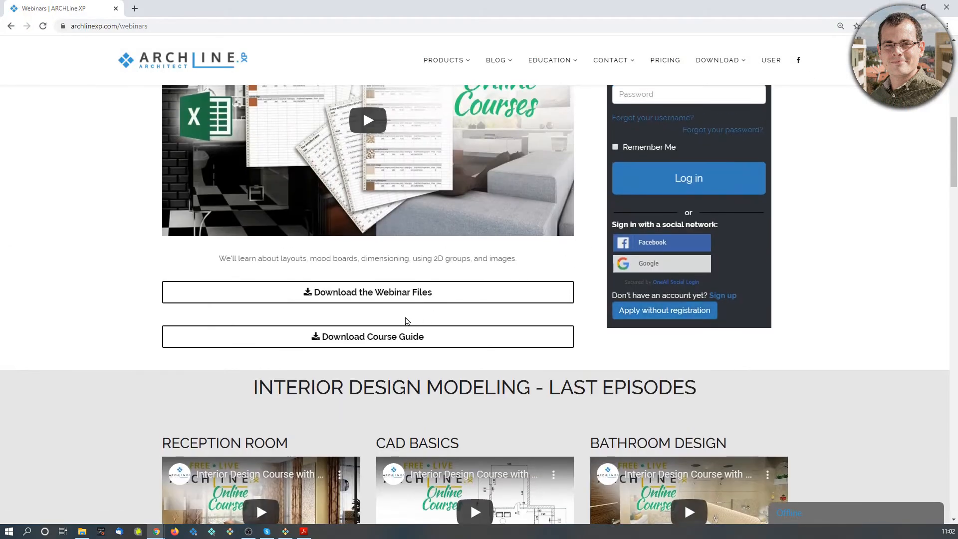
left_click(310, 334)
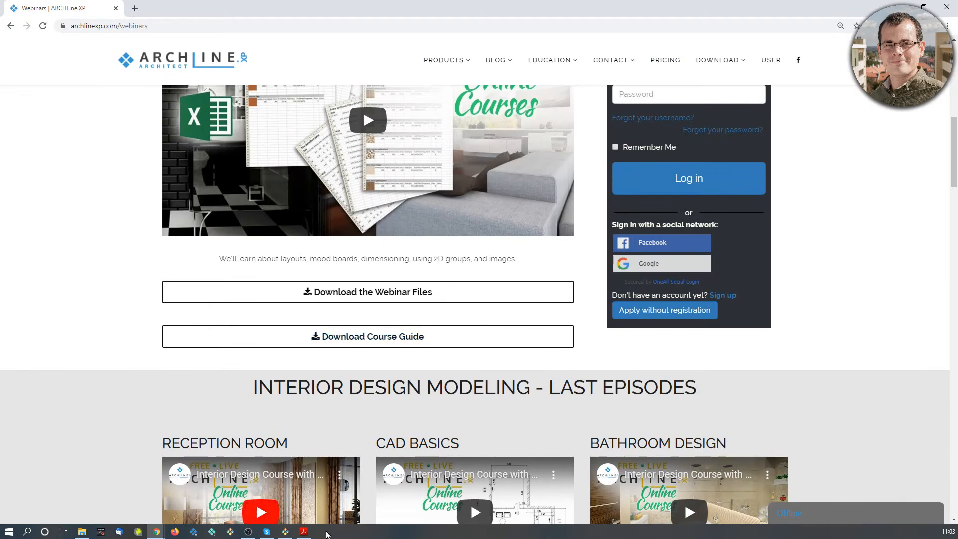
left_click_drag(223, 64, 0, 69)
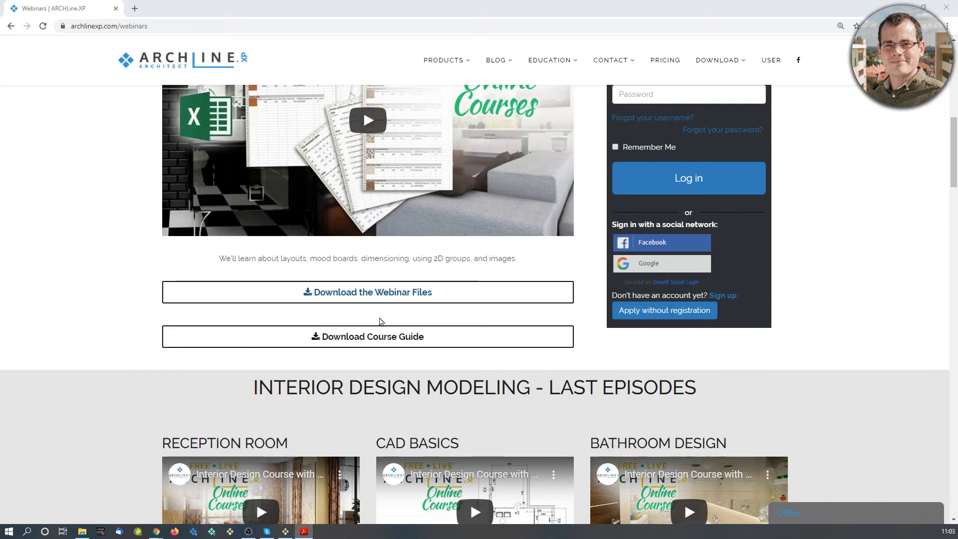
left_click(396, 352)
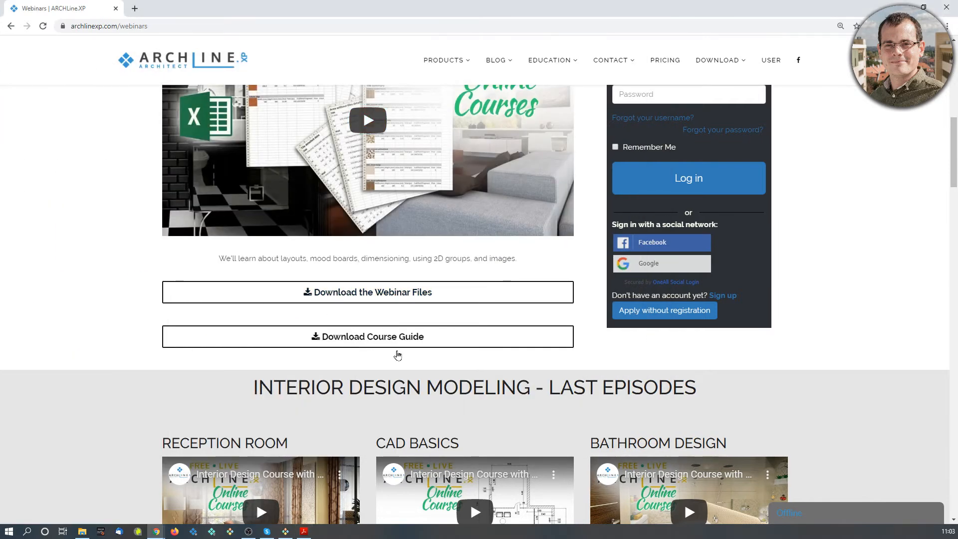
left_click(285, 533)
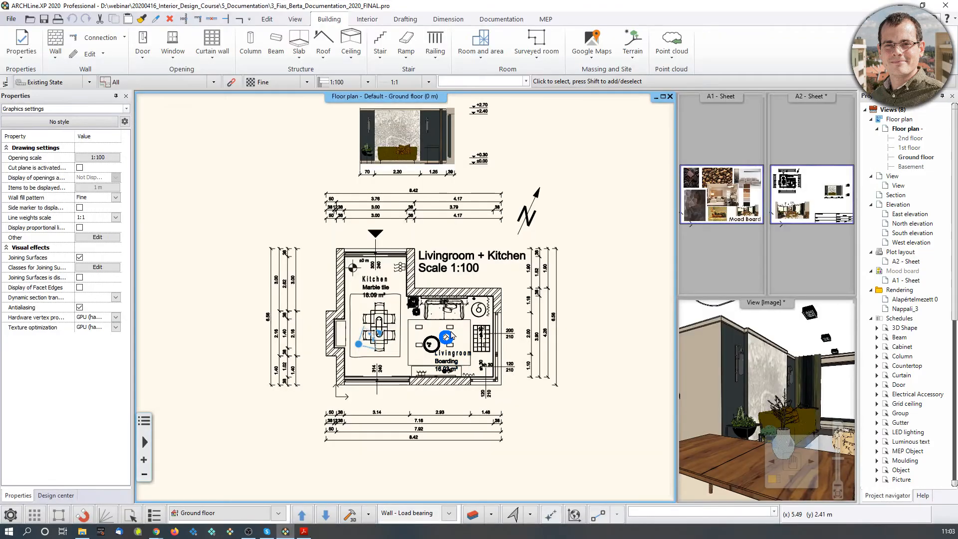
Open 3_Fias_Berta_Documentation_2020_START.pro, closing the current project without saving.
left_click(11, 19)
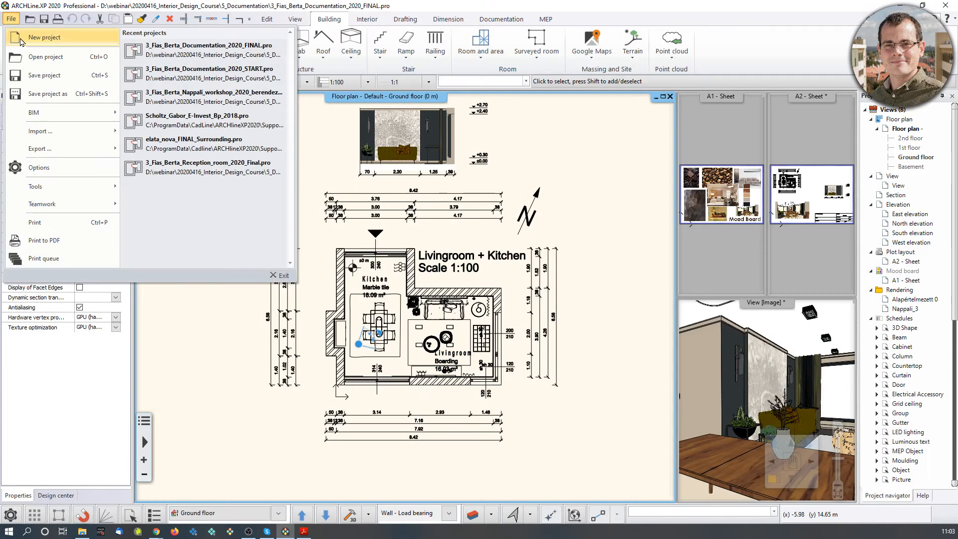
left_click(44, 57)
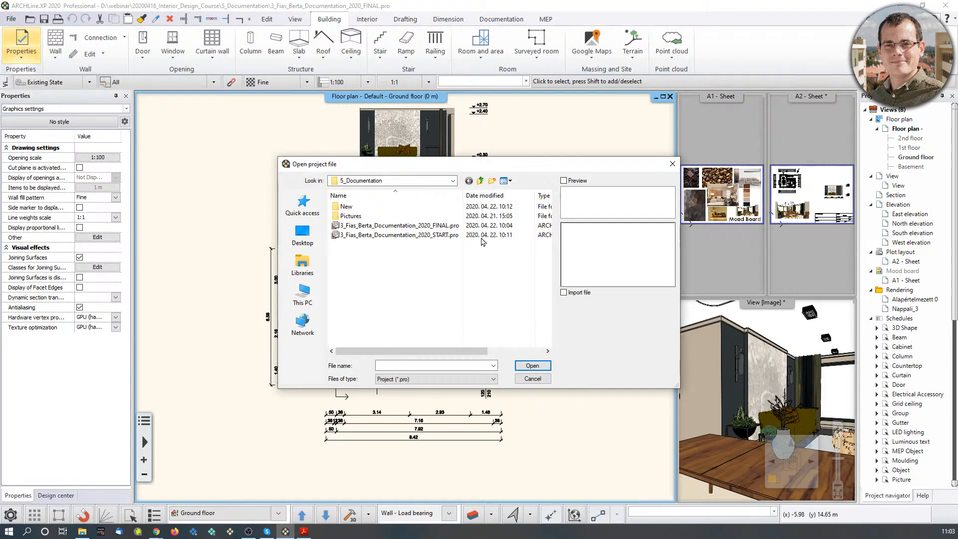
double_click(405, 235)
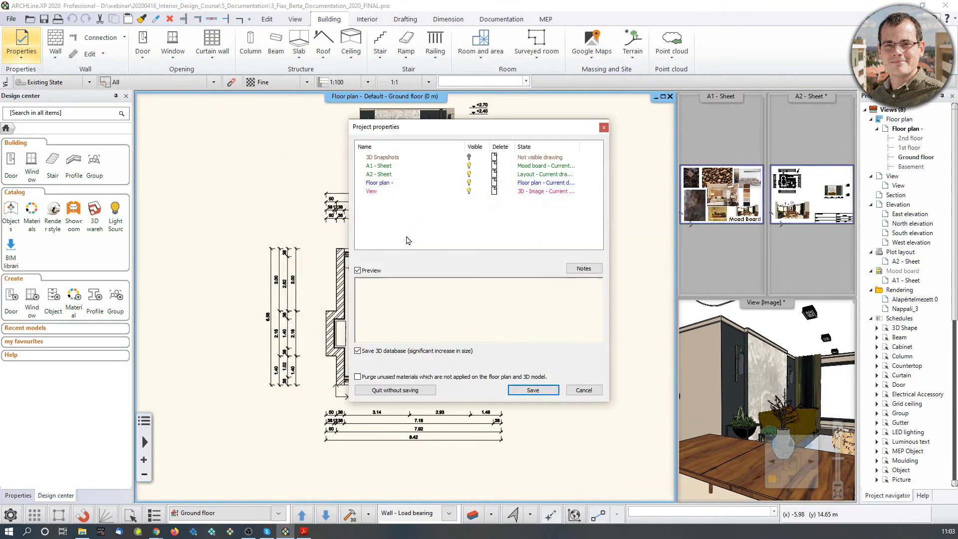
left_click(395, 390)
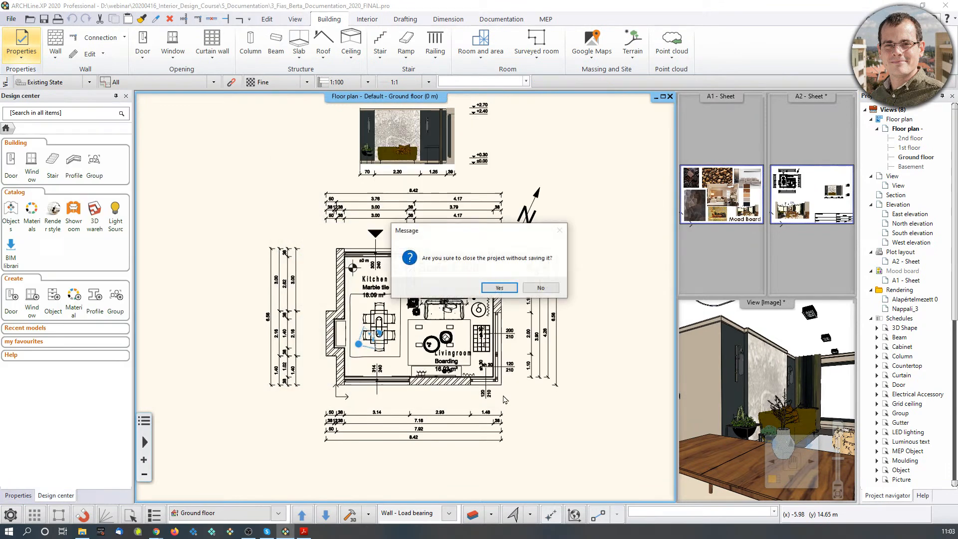
left_click(499, 289)
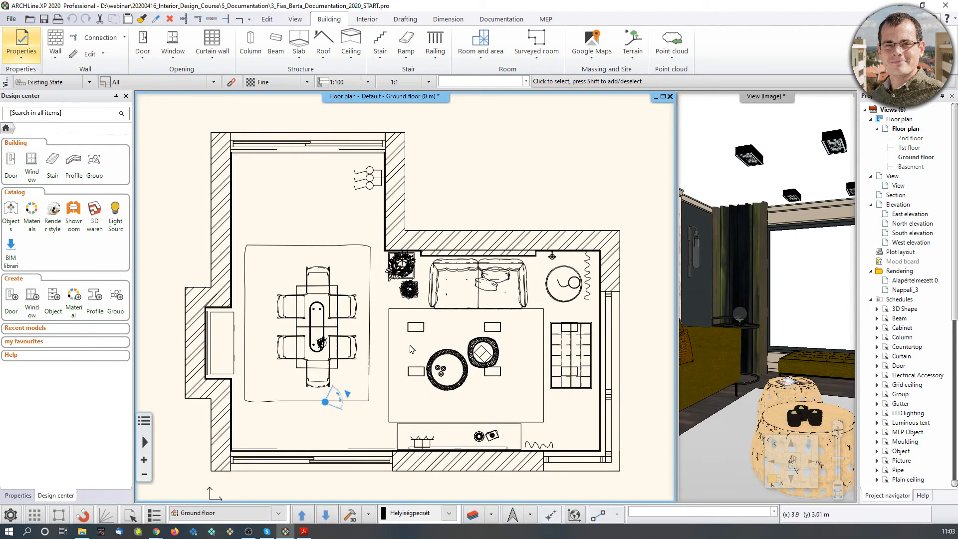
Enlarge the 3D view, page through saved dining views to Dining_2, then activate the floor plan.
scroll(410, 349, "down", 1)
middle_click_drag(730, 332, 733, 333)
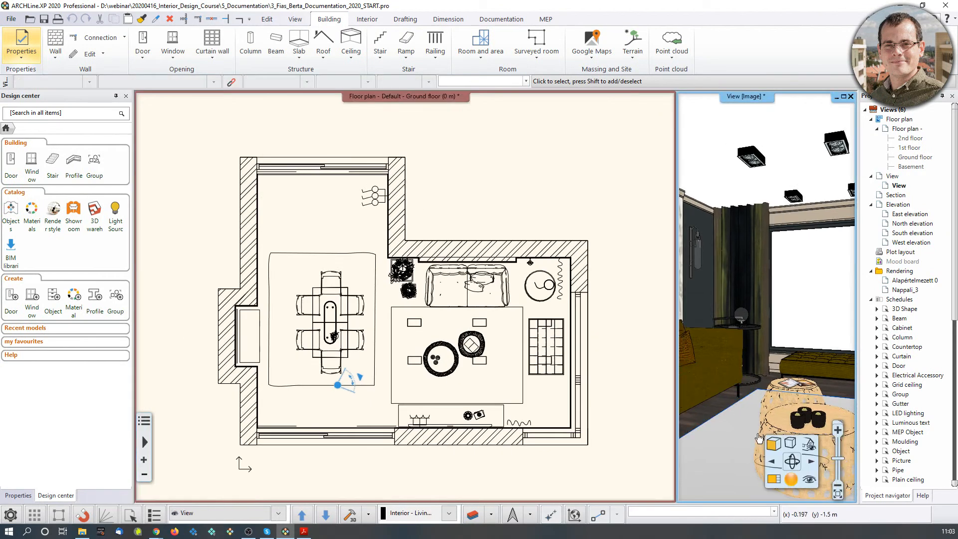
left_click(774, 480)
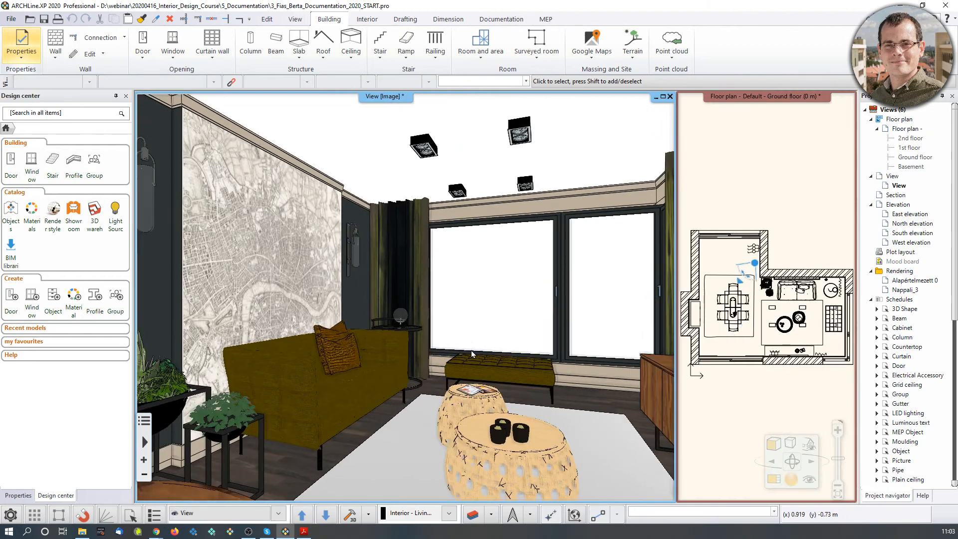
key("Page_Down")
key("Page_Down")
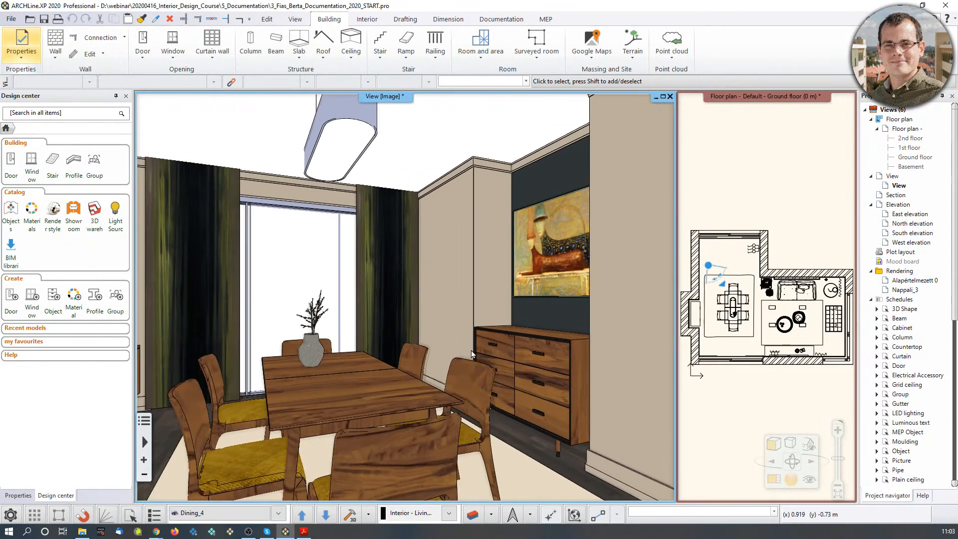
key("Page_Down")
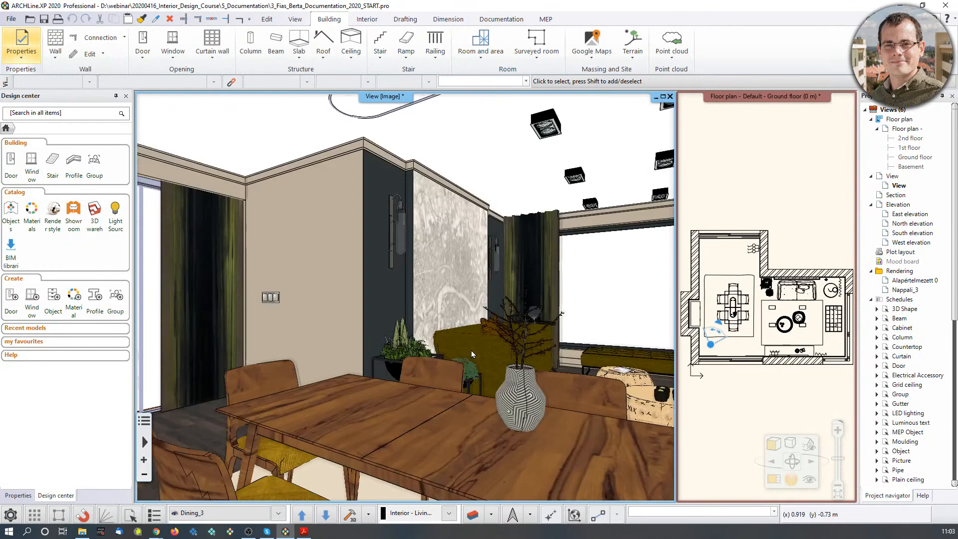
key("Page_Down")
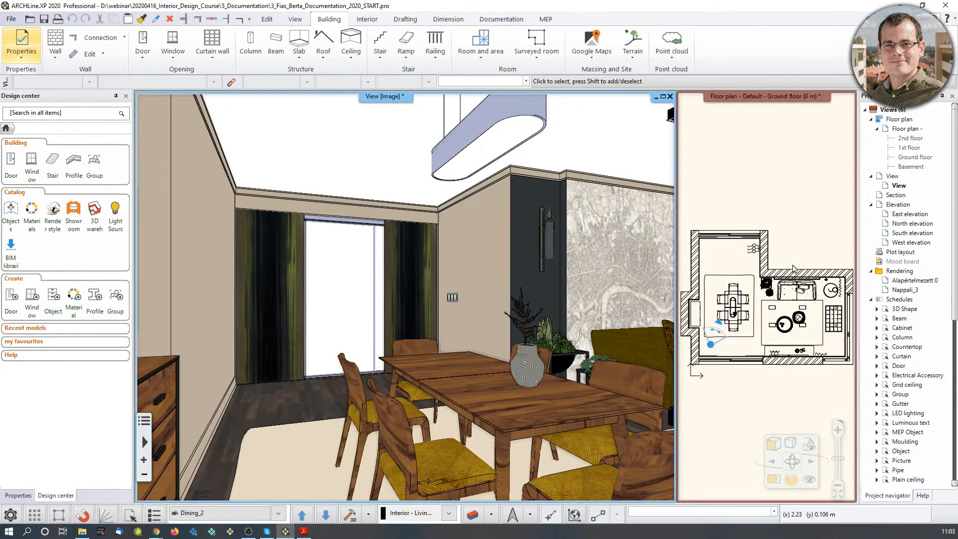
left_click(762, 192)
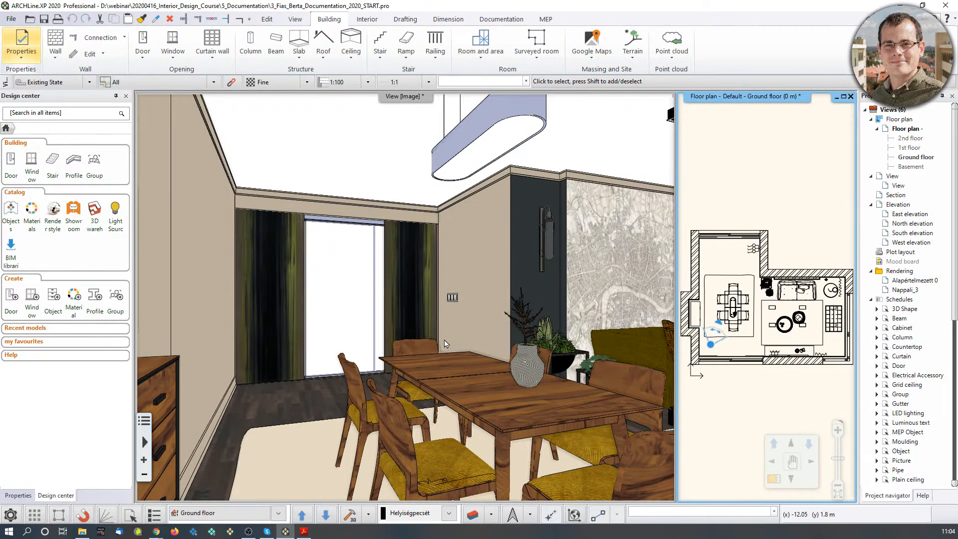
Create a mood board sheet on ISO A3 297x420 landscape paper with plot stamp placement off.
left_click(492, 20)
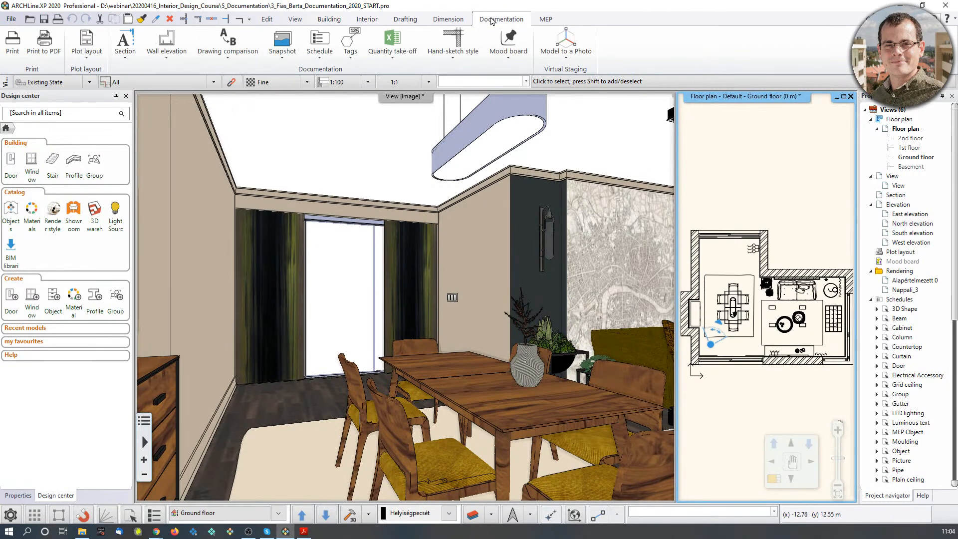
left_click(508, 60)
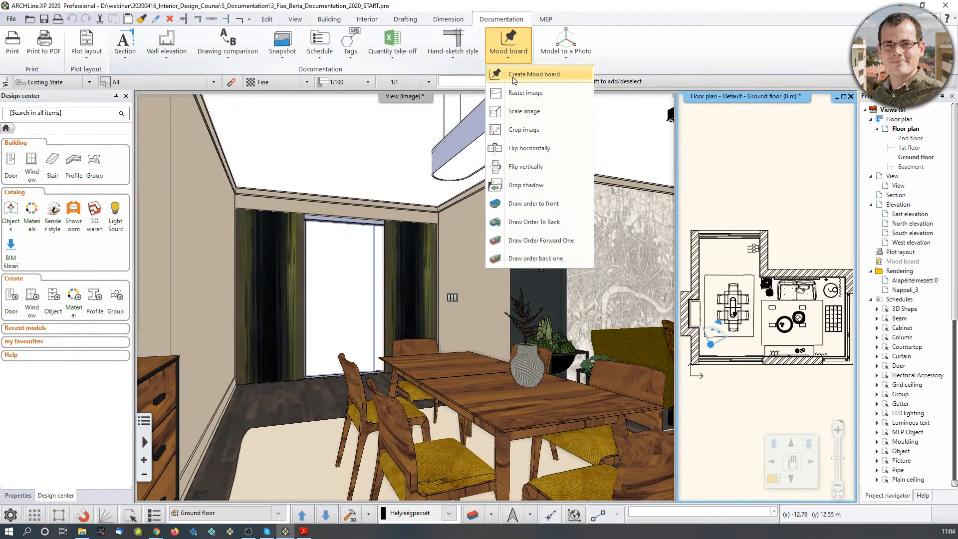
left_click(522, 73)
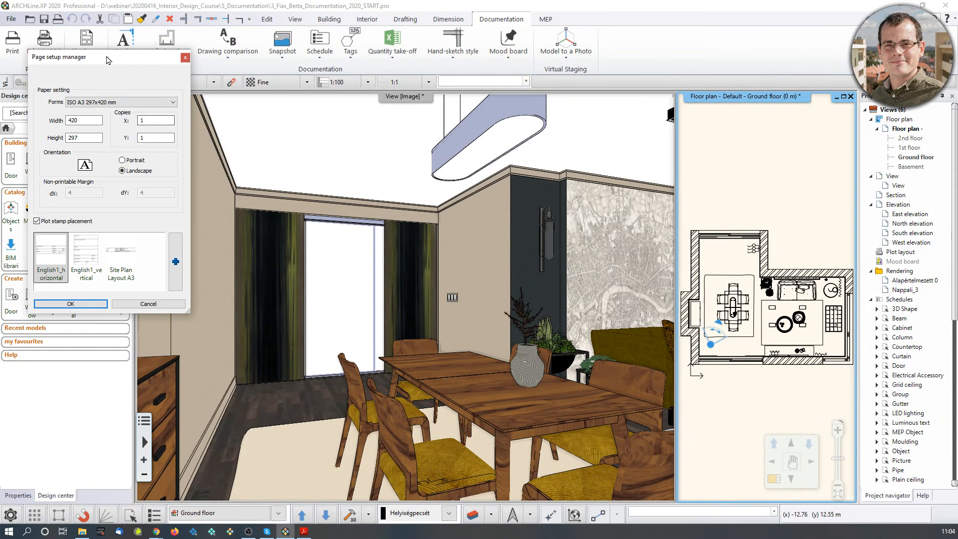
left_click_drag(125, 57, 373, 113)
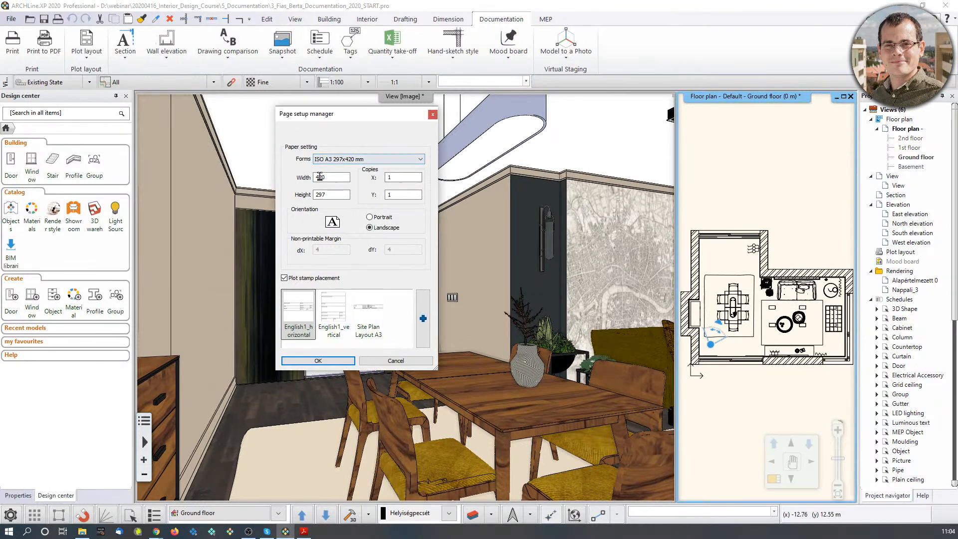
left_click(422, 160)
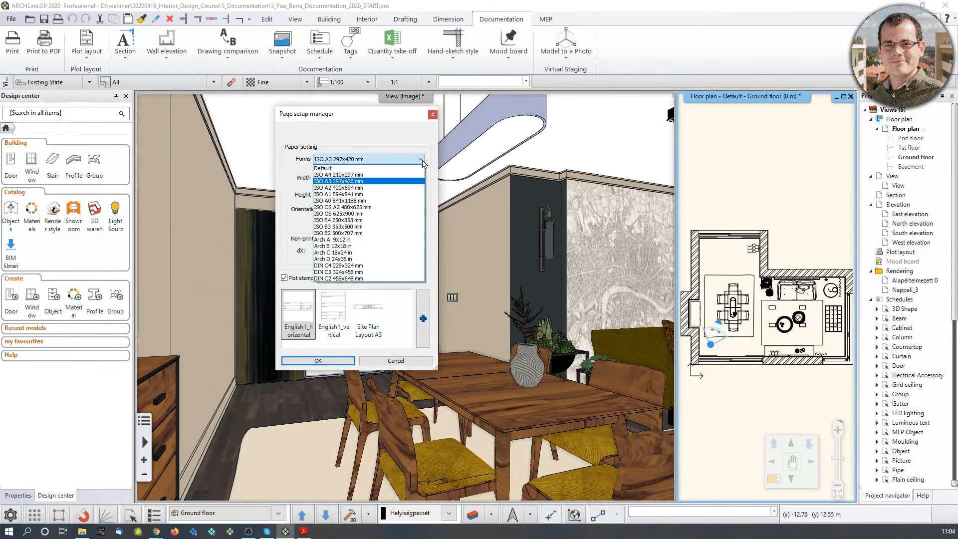
left_click(340, 181)
left_click(376, 229)
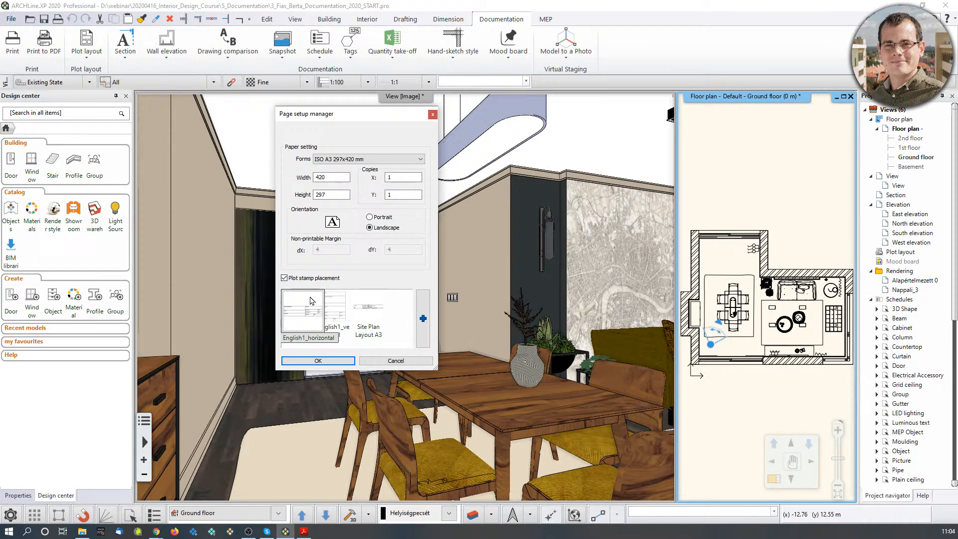
left_click(285, 278)
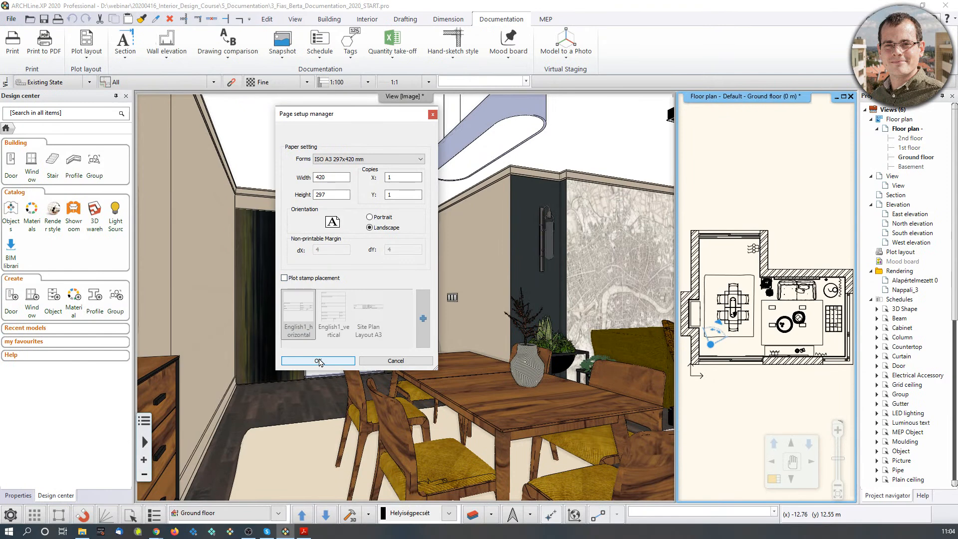
left_click(318, 361)
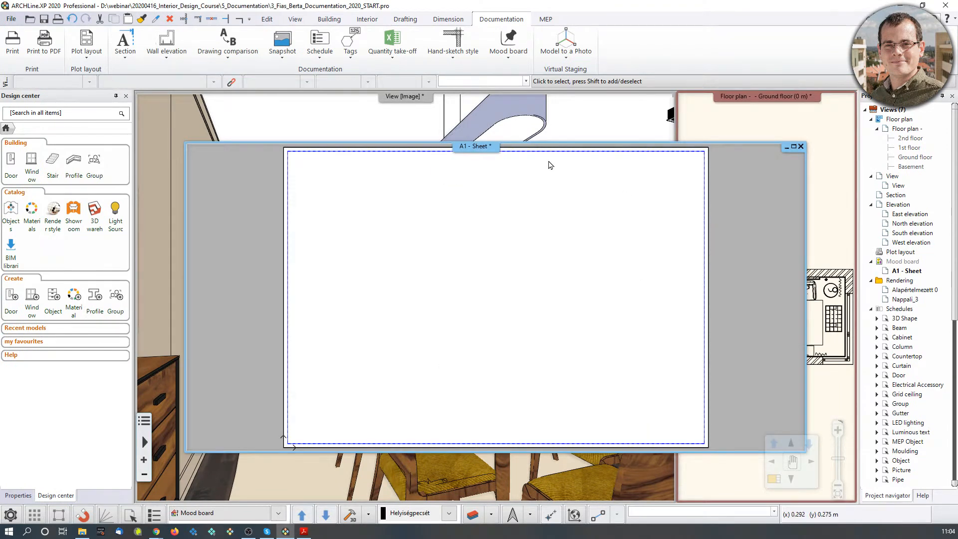
Zoom the blank sheet to fit and drag the 5_Documentation Pictures folder window onto this screen.
scroll(637, 365, "down", 1)
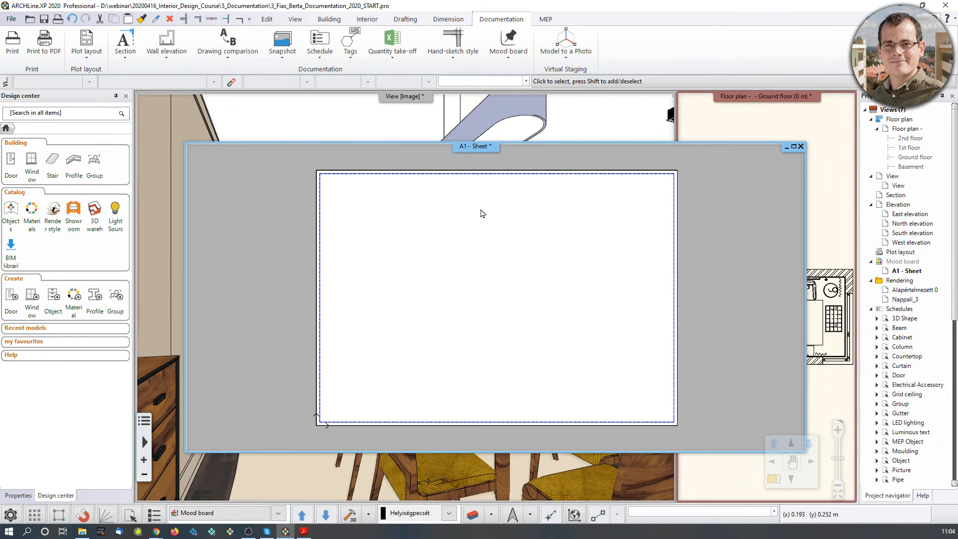
left_click(83, 535)
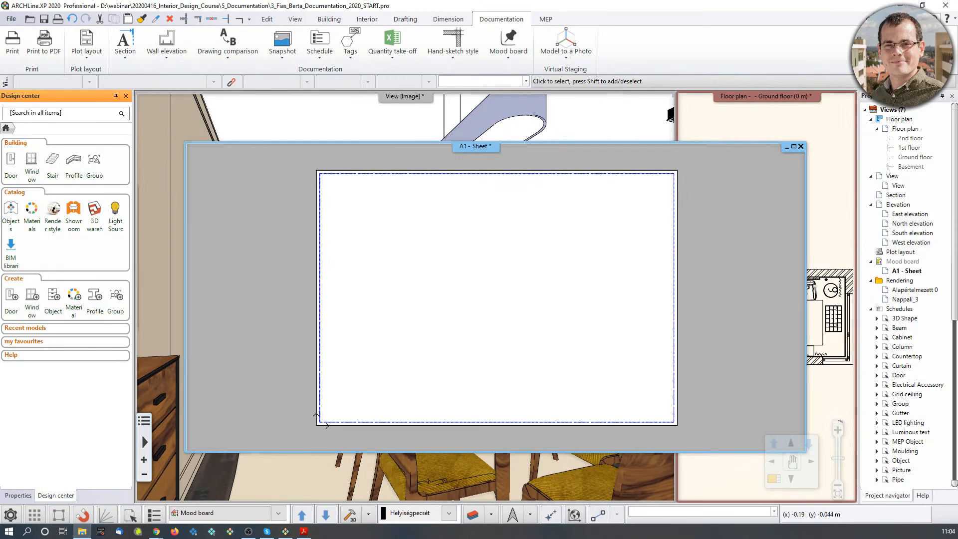
left_click_drag(0, 167, 295, 103)
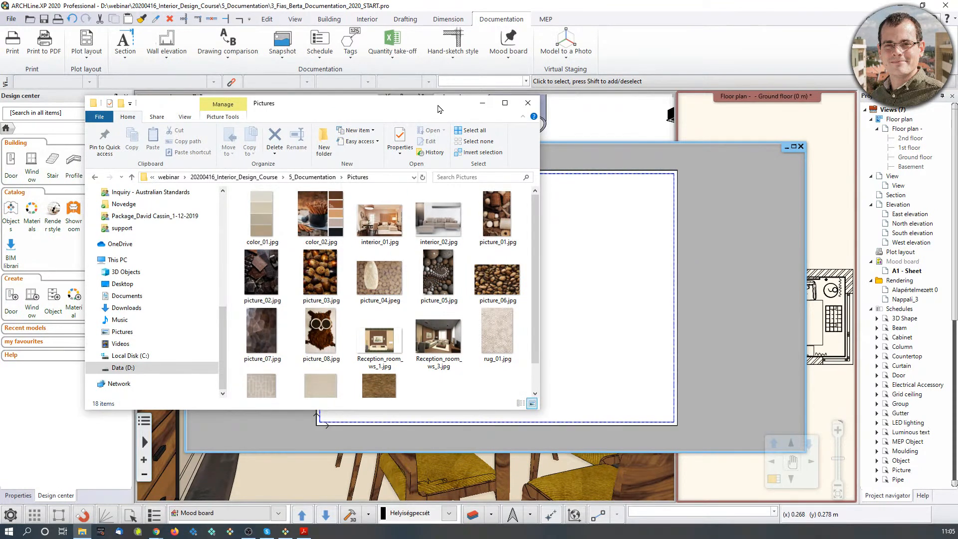
Minimise the Pictures folder window to reveal the blank A1 mood board sheet.
left_click(480, 107)
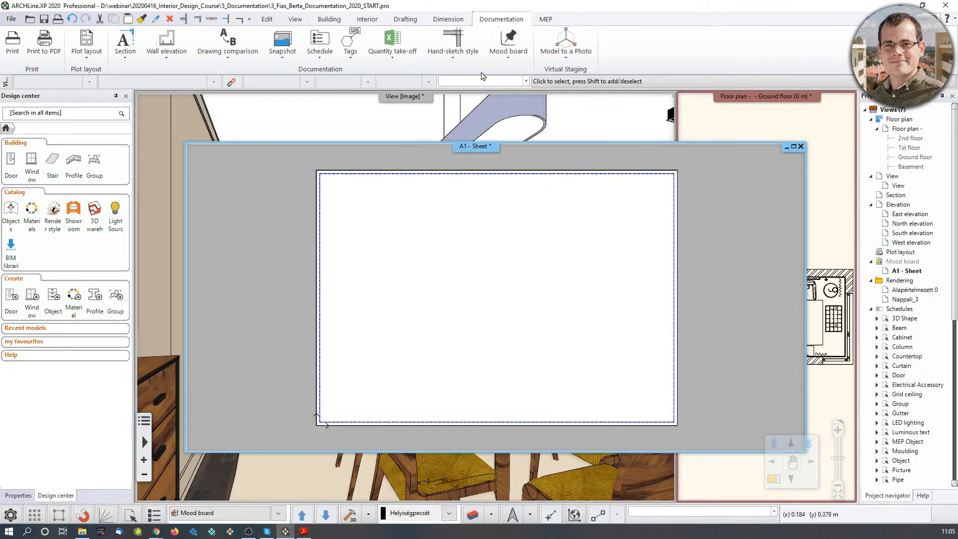
Insert the interior_01 photo as a raster image and set its corner point on the sheet.
left_click(504, 59)
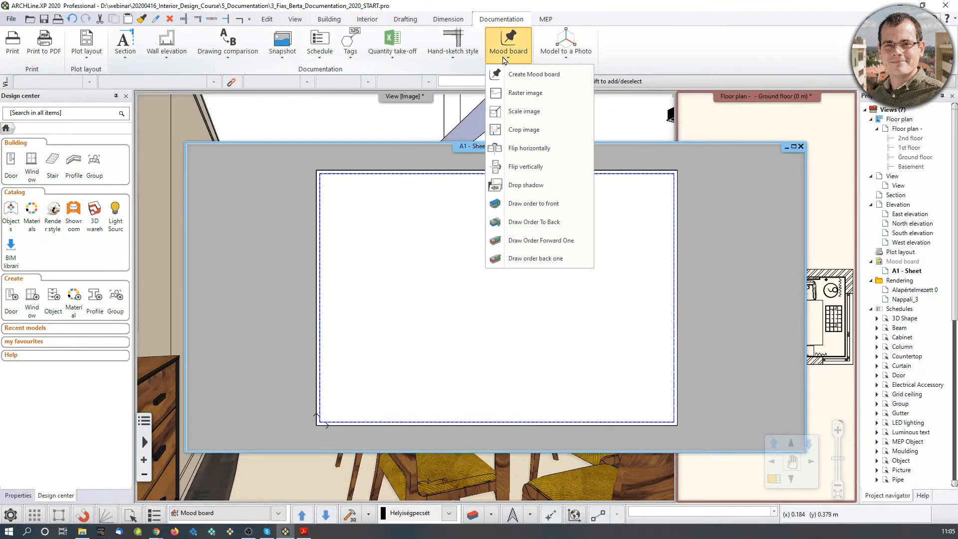
left_click(522, 95)
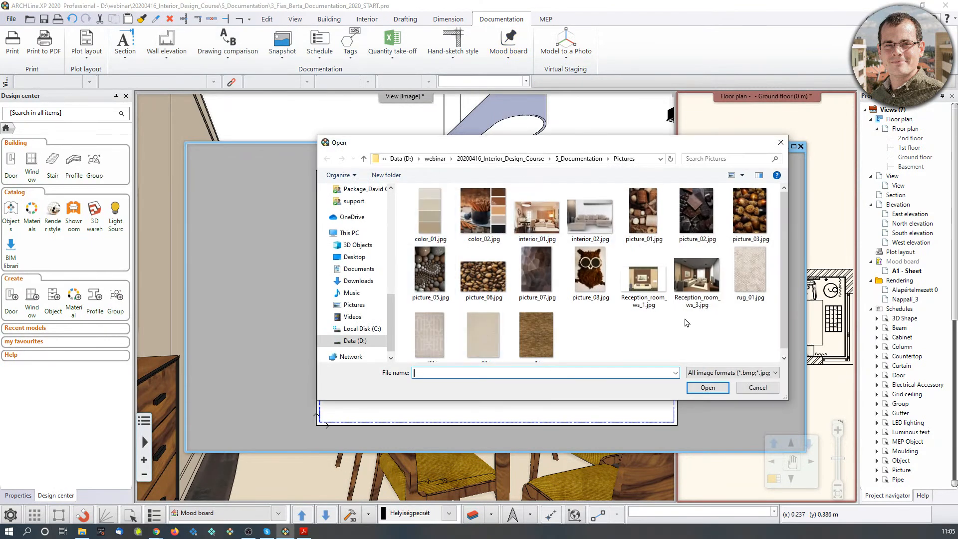
double_click(544, 221)
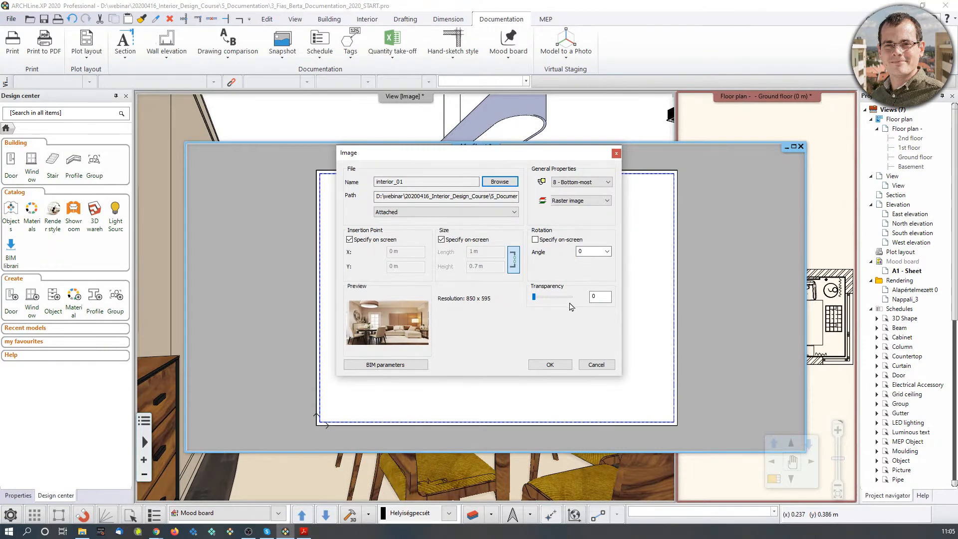
left_click(548, 363)
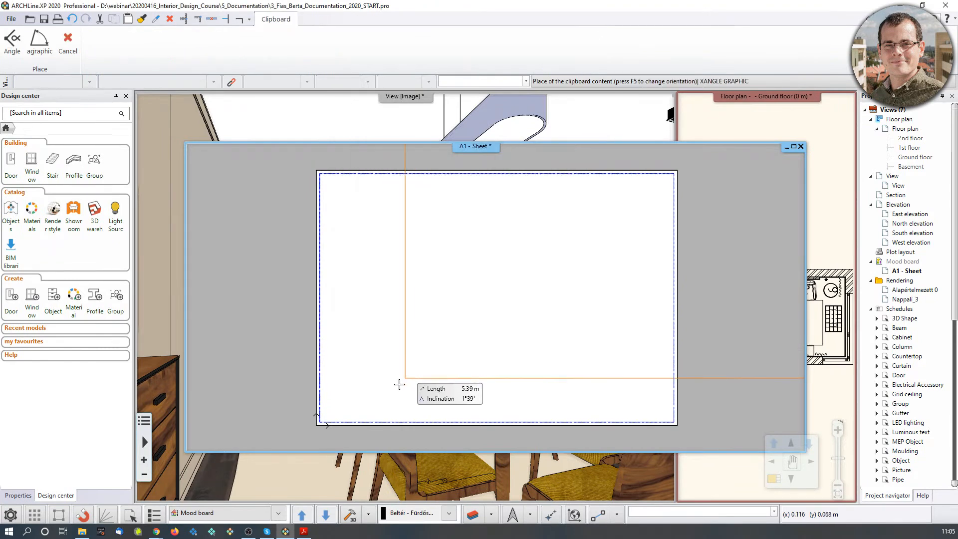
left_click(395, 345)
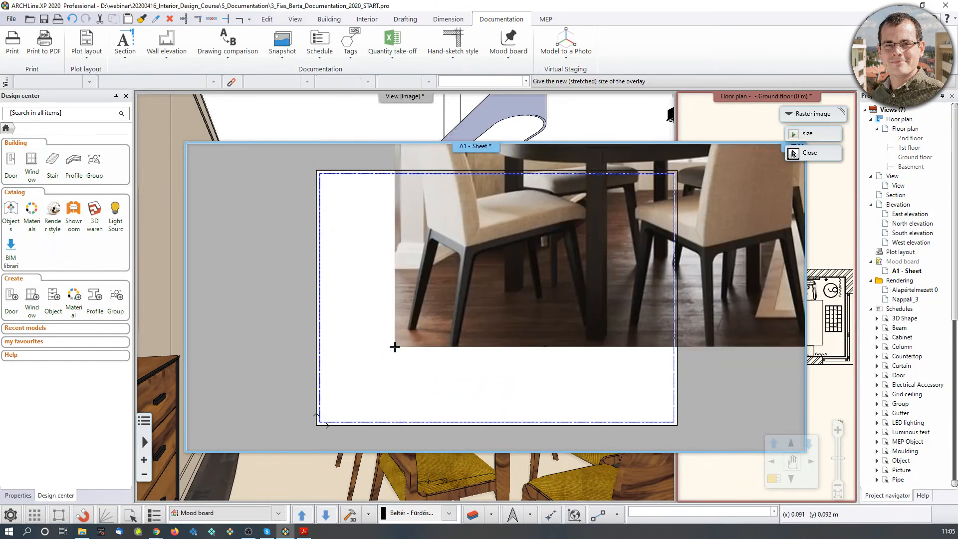
Fix the interior render at a smaller size and pan the view to frame the page.
scroll(496, 298, "down", 4)
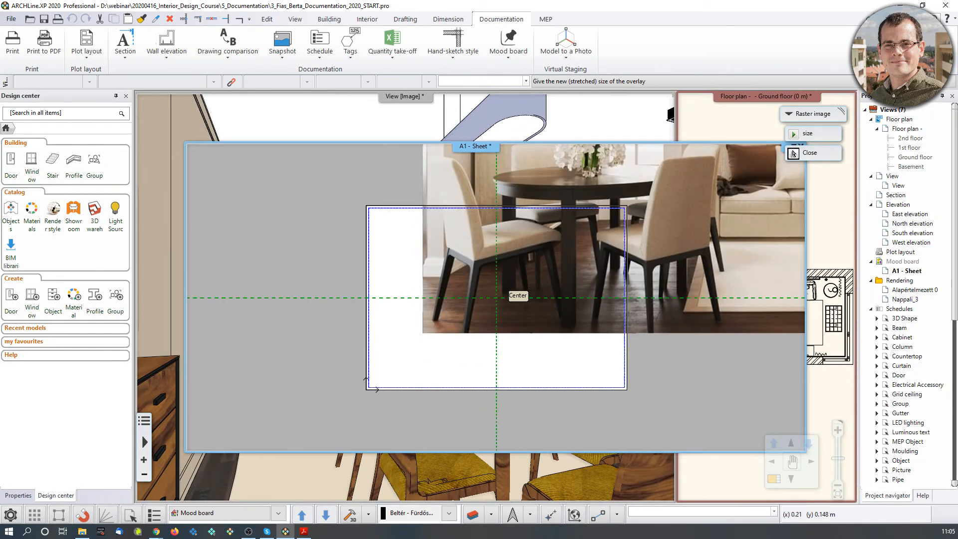
scroll(526, 263, "up", 5)
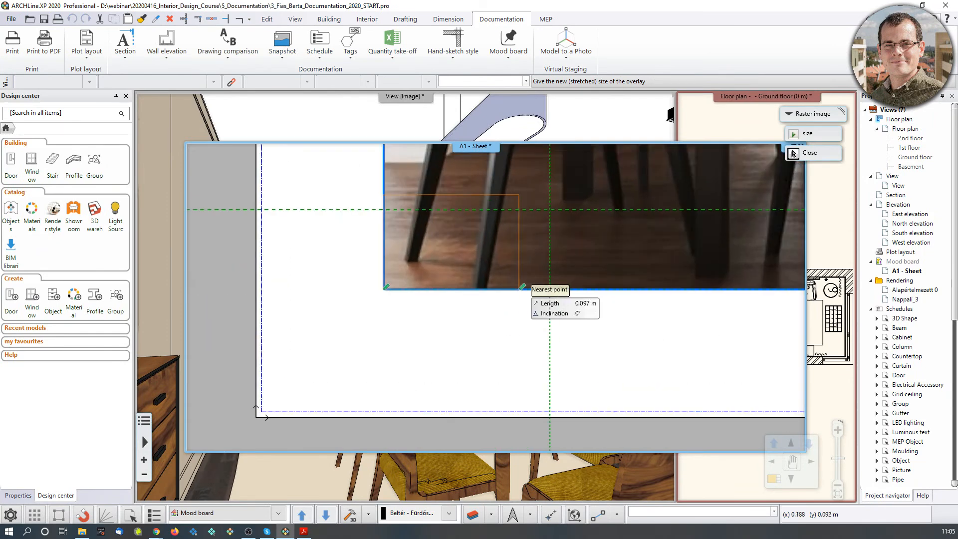
middle_click_drag(526, 263, 525, 365)
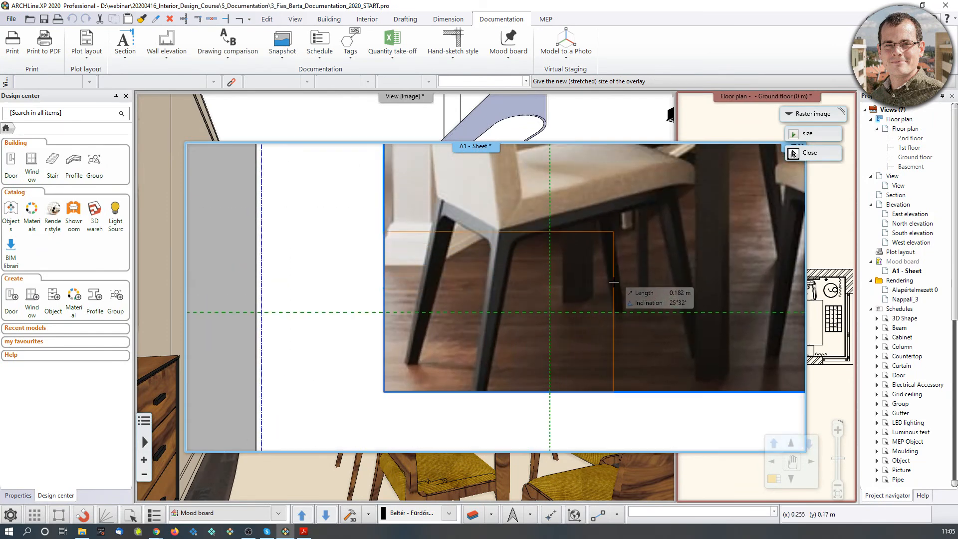
scroll(610, 288, "down", 2)
left_click(567, 315)
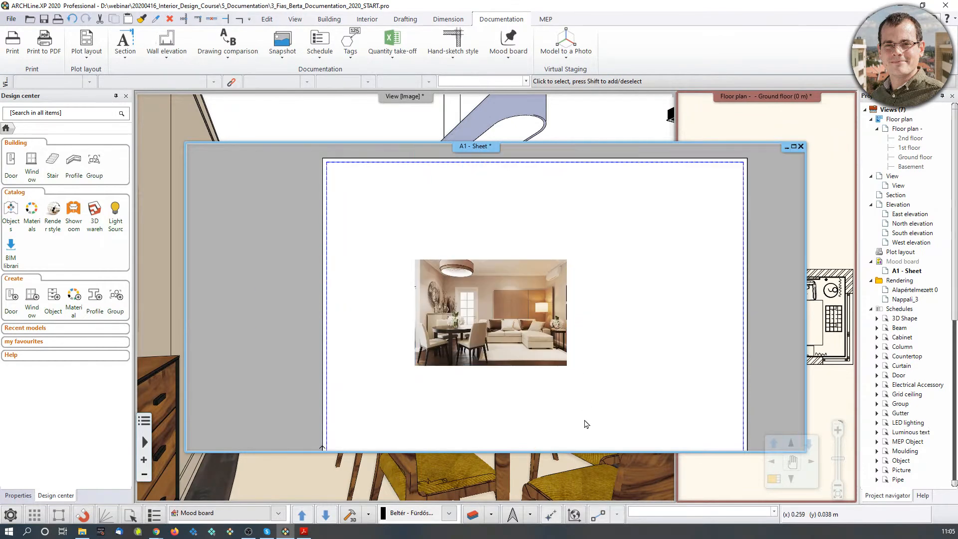
middle_click_drag(594, 375, 545, 358)
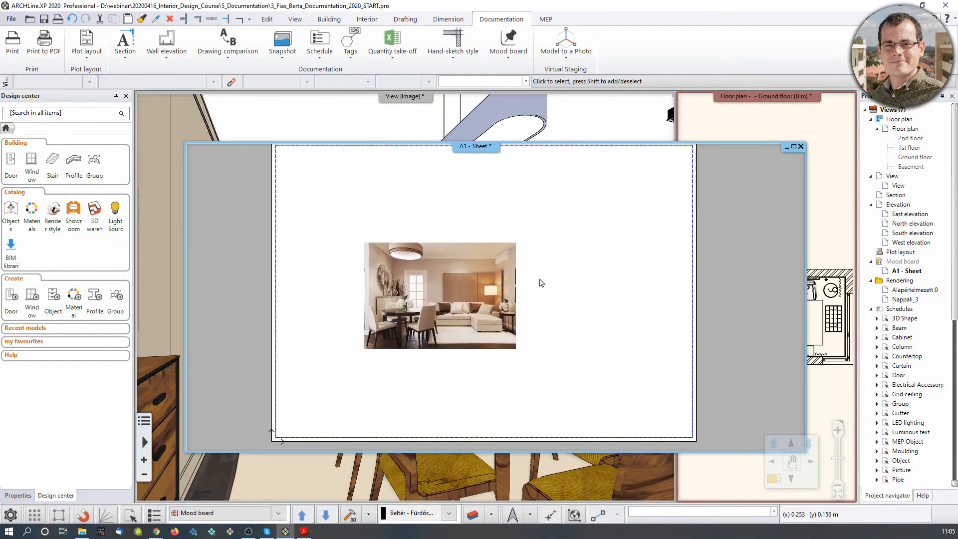
Place the color_02 cinnamon palette image beside the interior render, then reopen the Pictures folder.
left_click(506, 63)
left_click(516, 95)
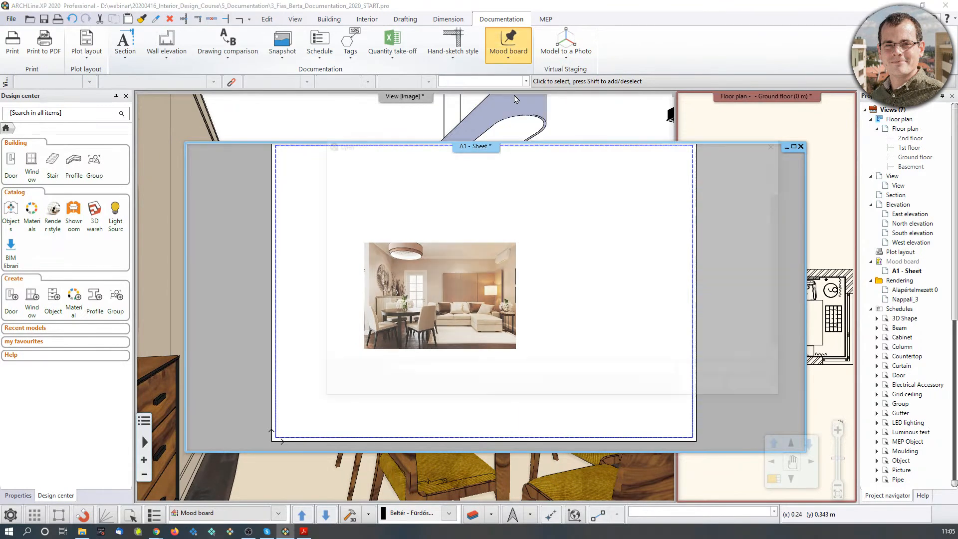
double_click(483, 212)
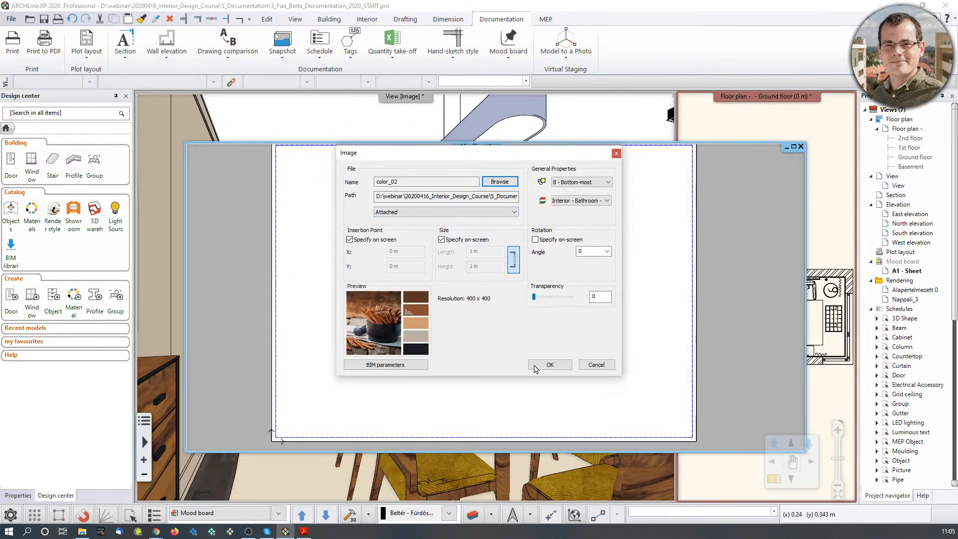
left_click(549, 365)
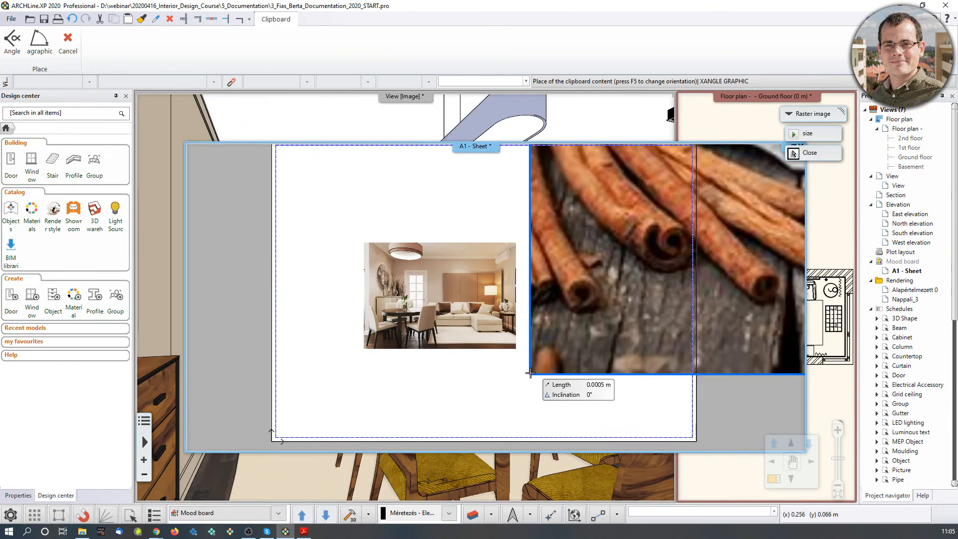
left_click(654, 213)
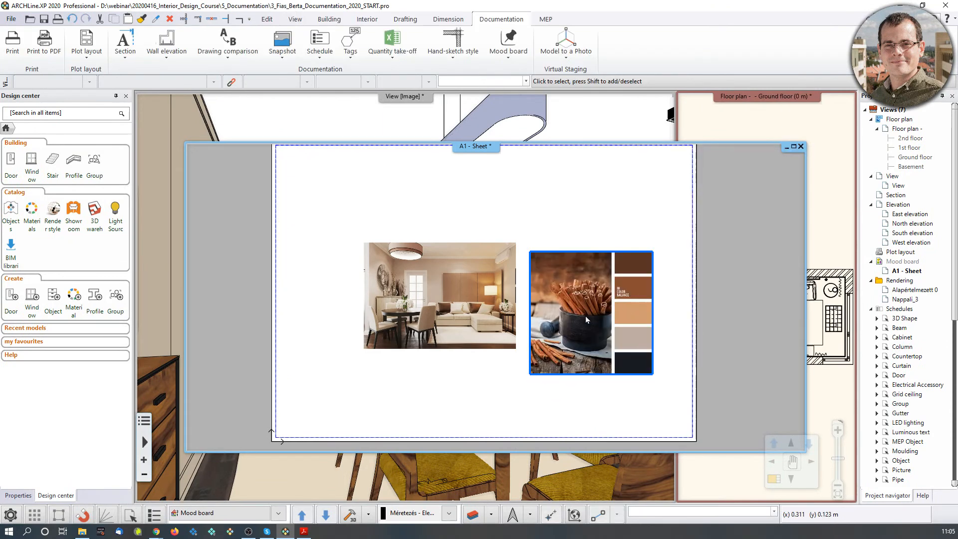
left_click(81, 531)
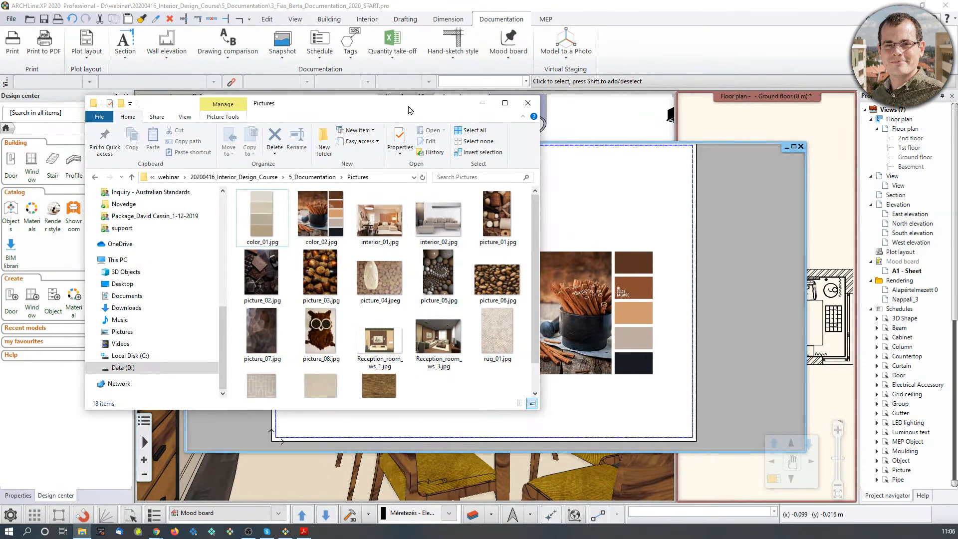
Place the chocolate photo picture_02 on the sheet, sized to the left of the render.
left_click_drag(409, 110, 326, 80)
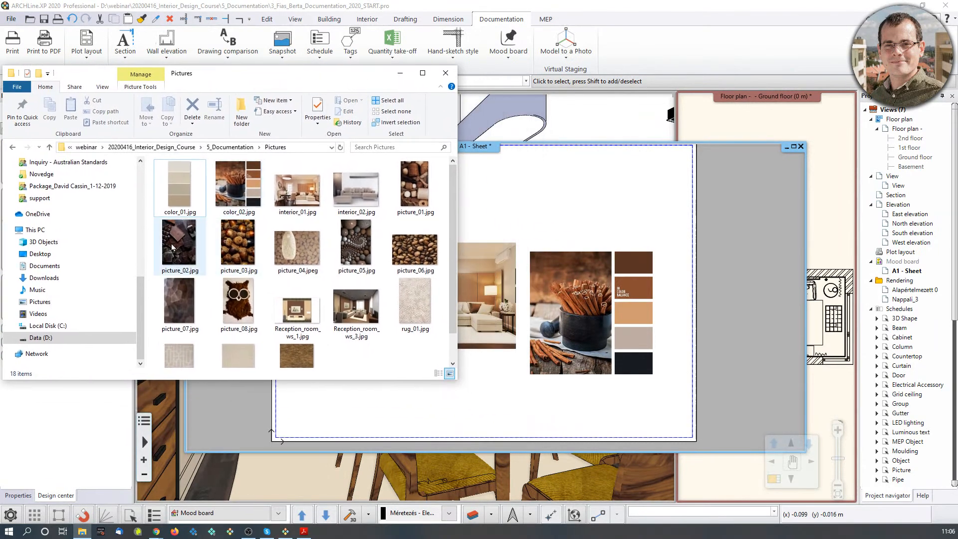
left_click_drag(169, 248, 509, 229)
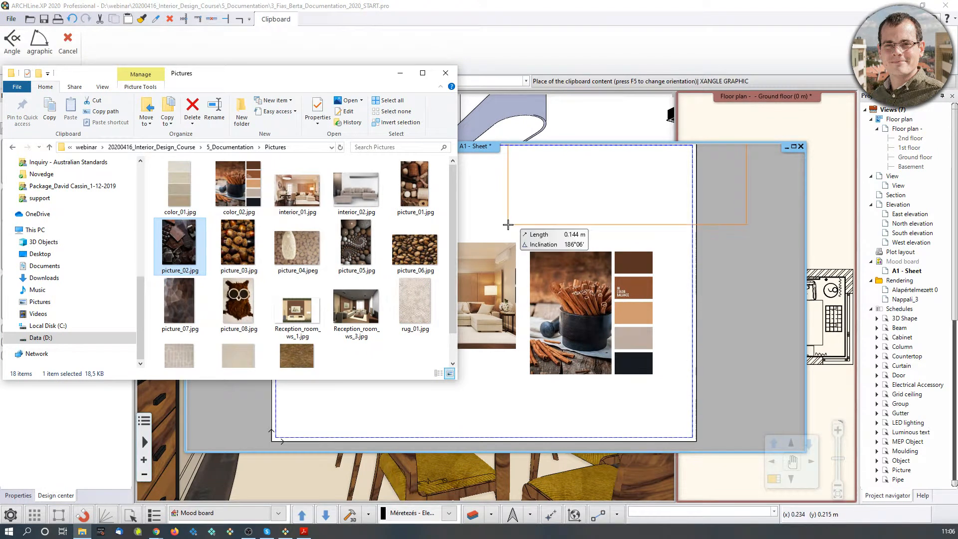
left_click(506, 242)
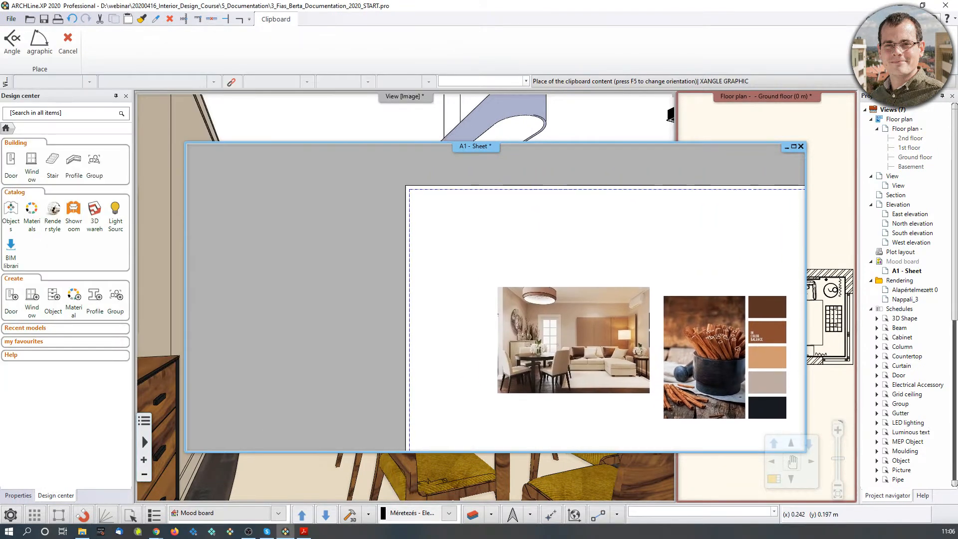
left_click(439, 336)
left_click(529, 214)
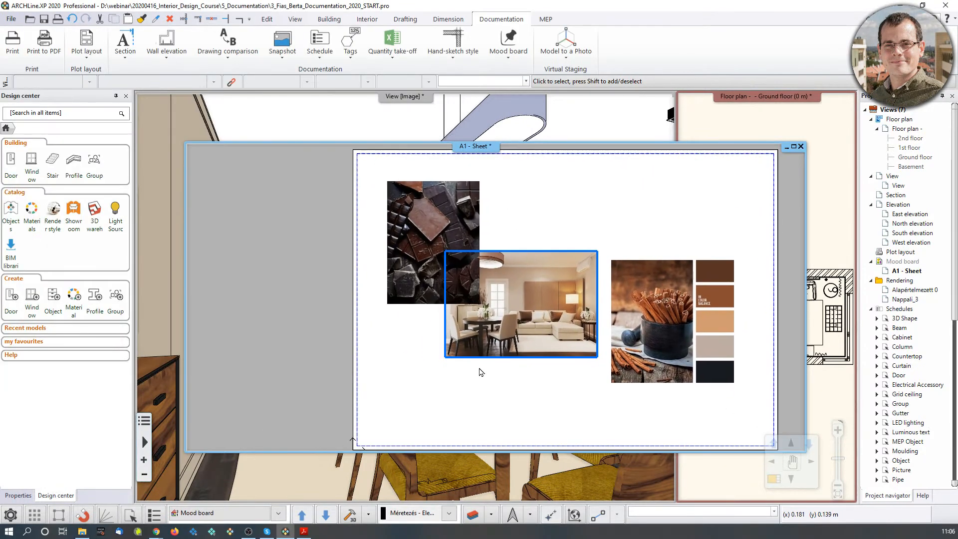
Place the coffee-bean photo picture_06 on the sheet above the render.
left_click(80, 532)
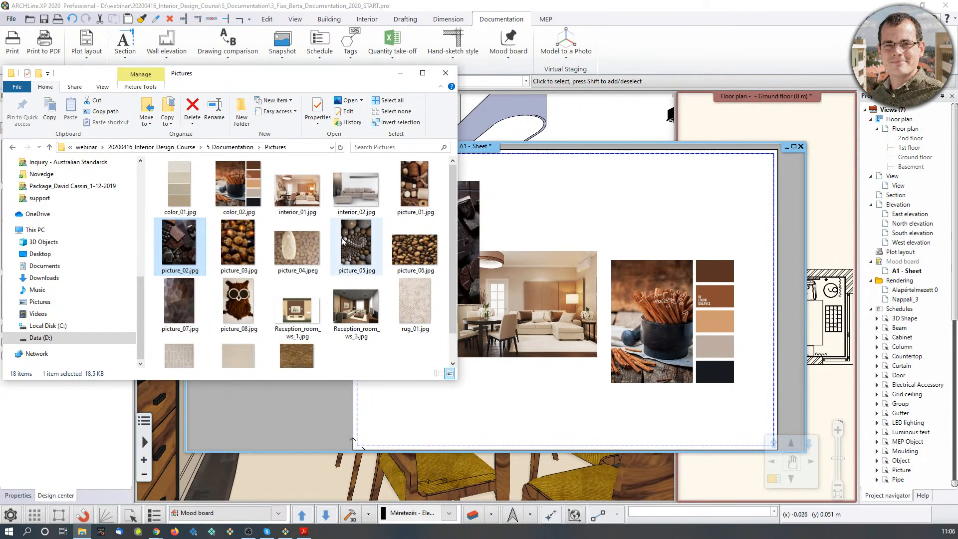
left_click_drag(411, 259, 506, 297)
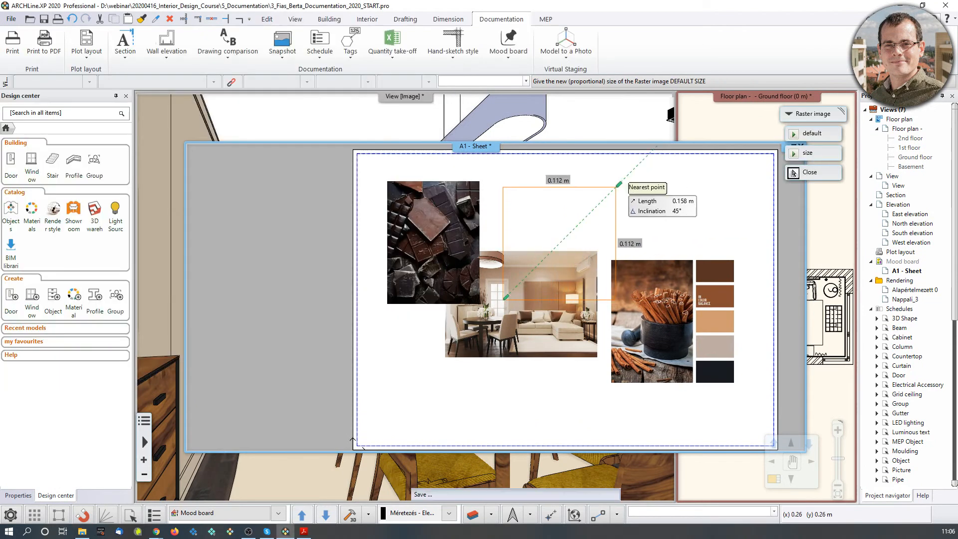
left_click(617, 209)
scroll(584, 283, "up", 4)
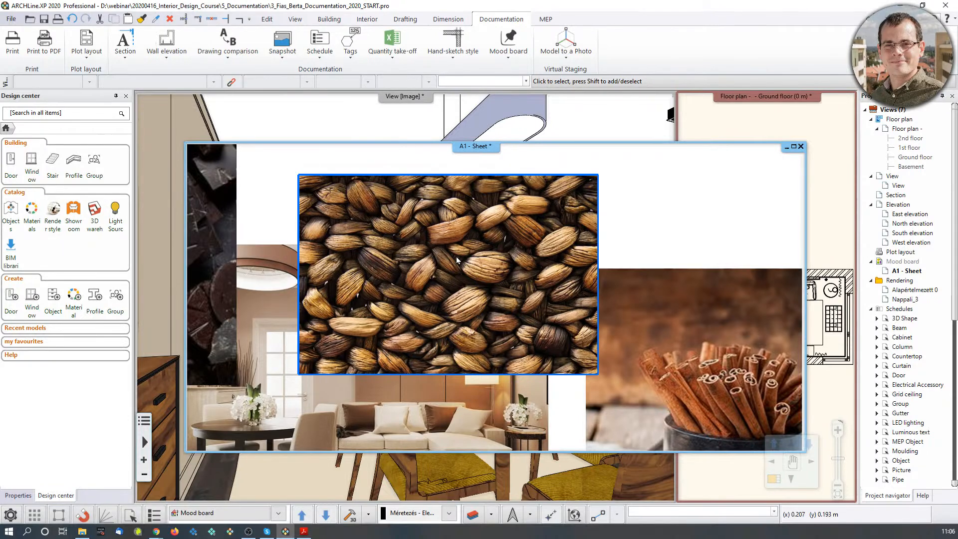
scroll(455, 259, "down", 1)
key("Escape")
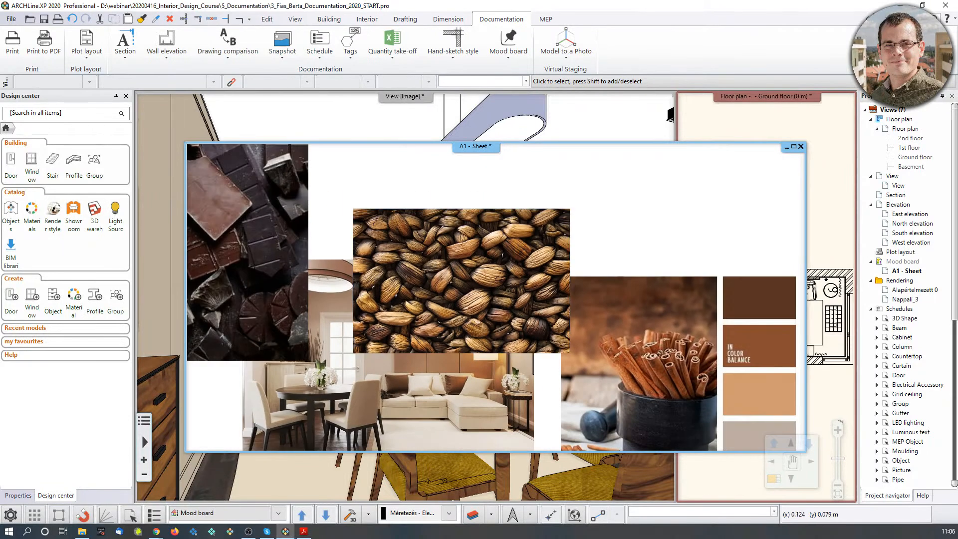
Place the stone-texture photo picture_07 near the sheet's lower left.
left_click(83, 531)
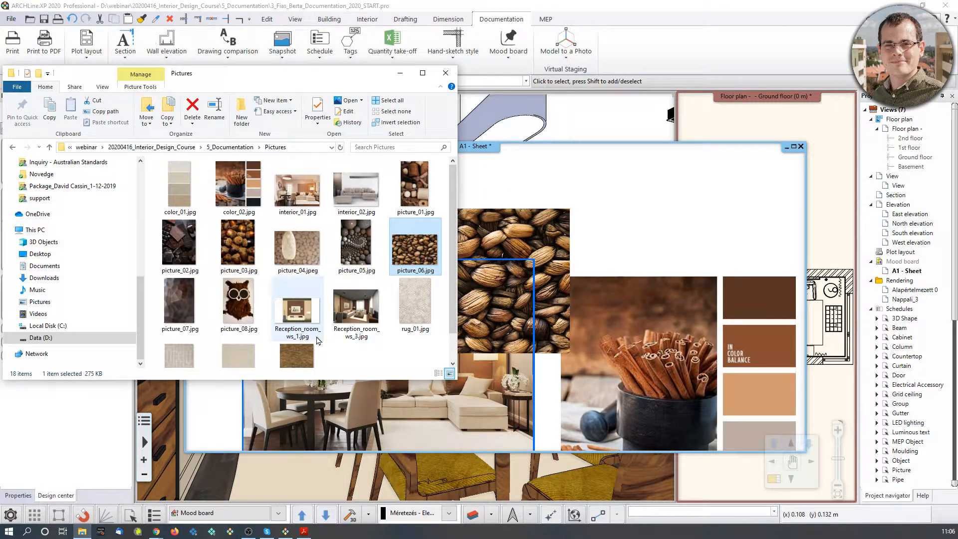
scroll(322, 316, "down", 1)
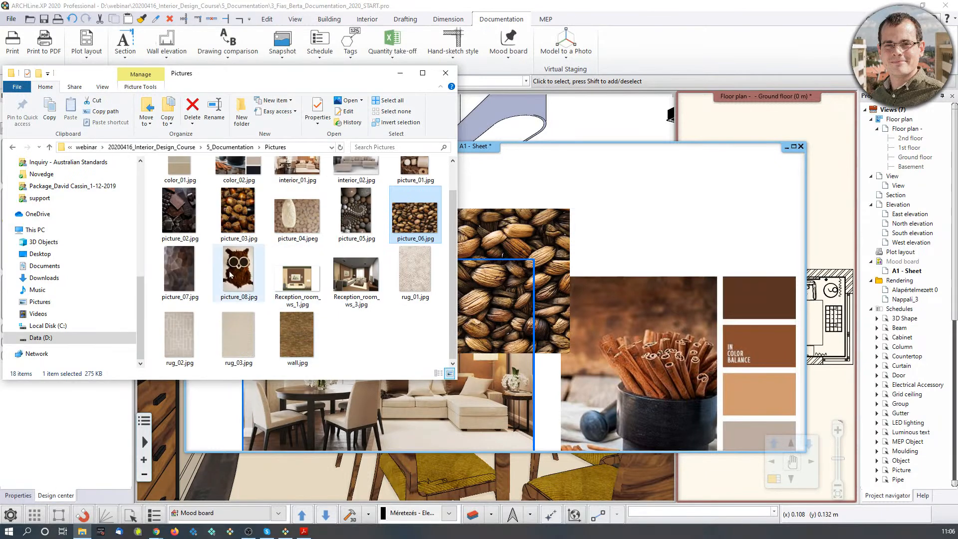
left_click_drag(189, 279, 687, 260)
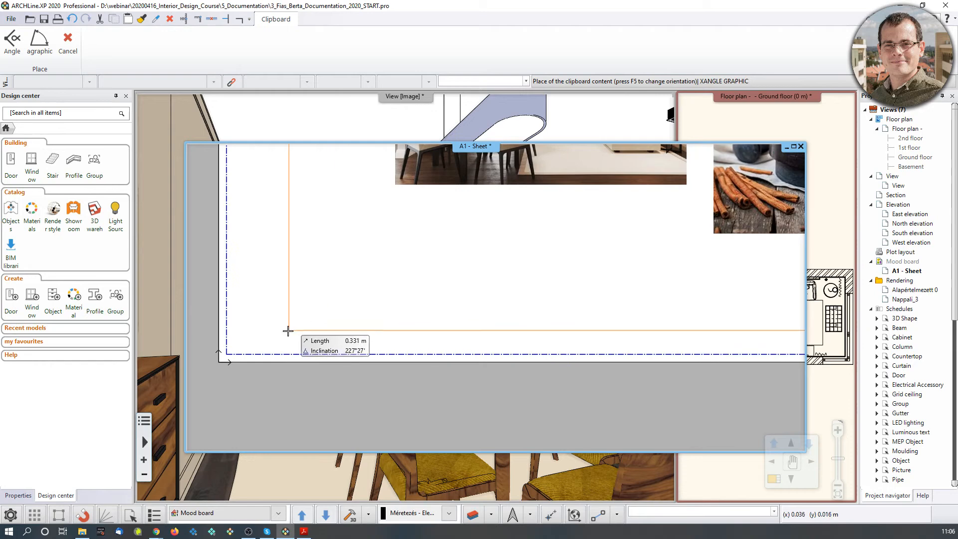
left_click(288, 331)
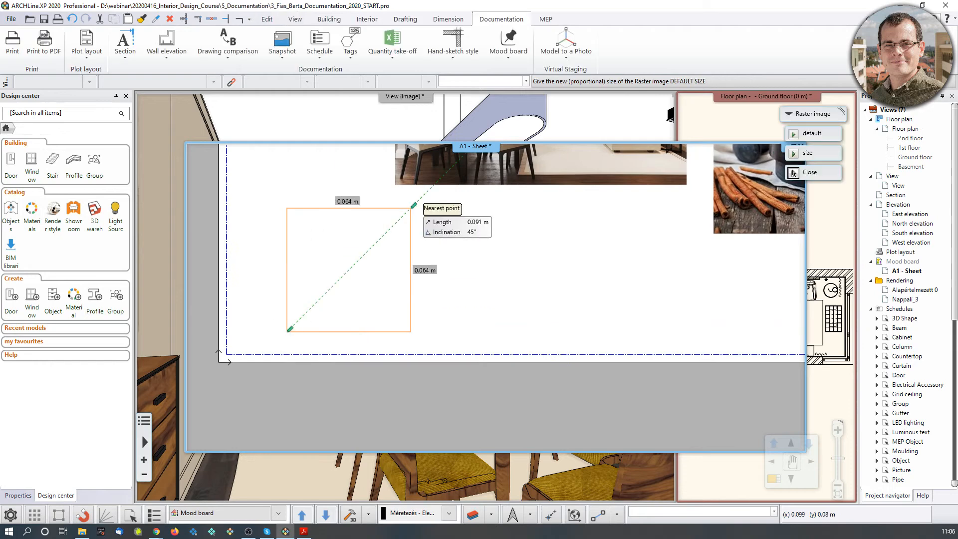
left_click(414, 205)
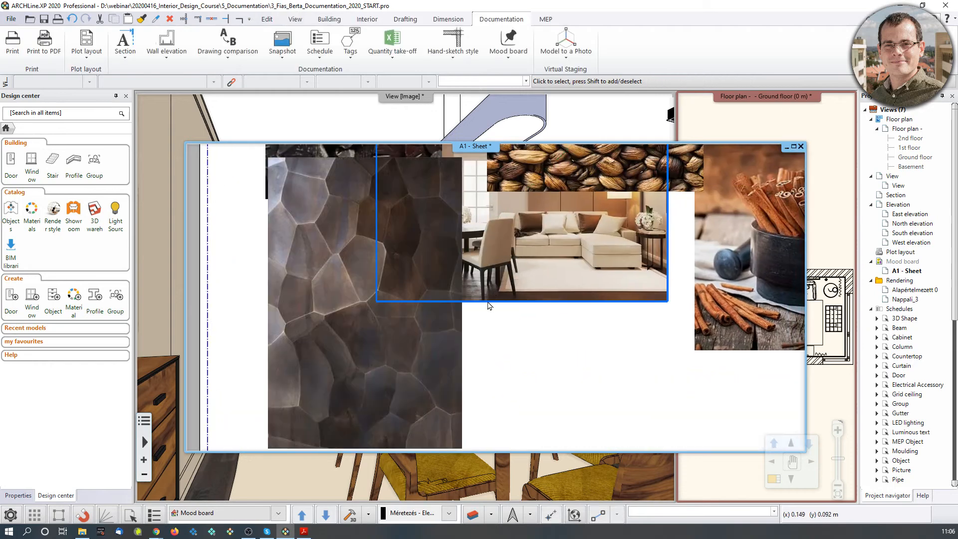
scroll(488, 305, "down", 3)
left_click(676, 307)
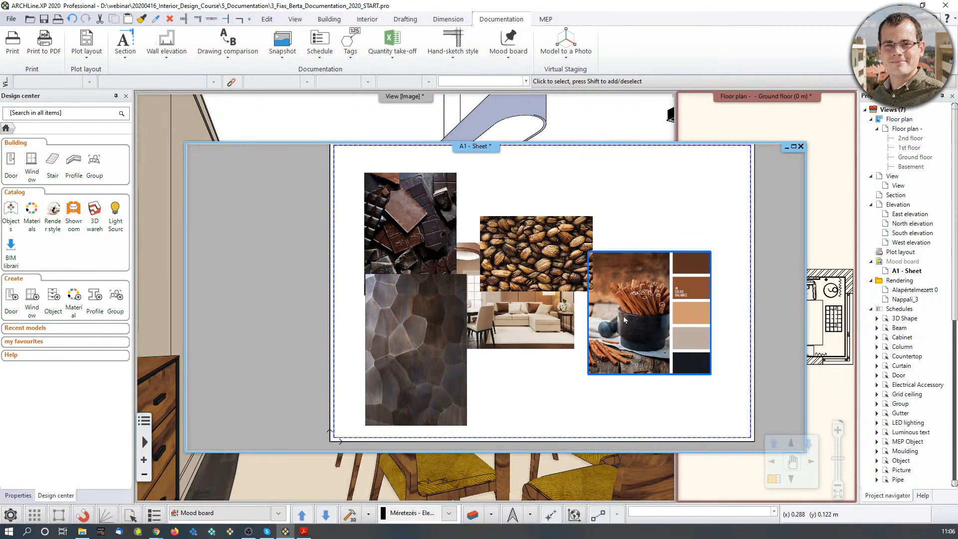
Move the chocolate photo to a new spot on the sheet.
left_click(410, 224)
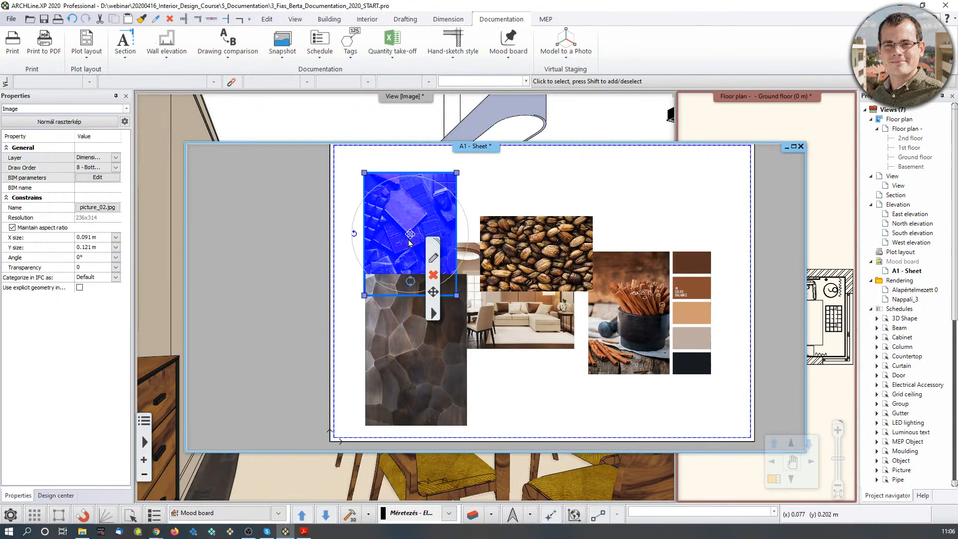
scroll(449, 294, "up", 2)
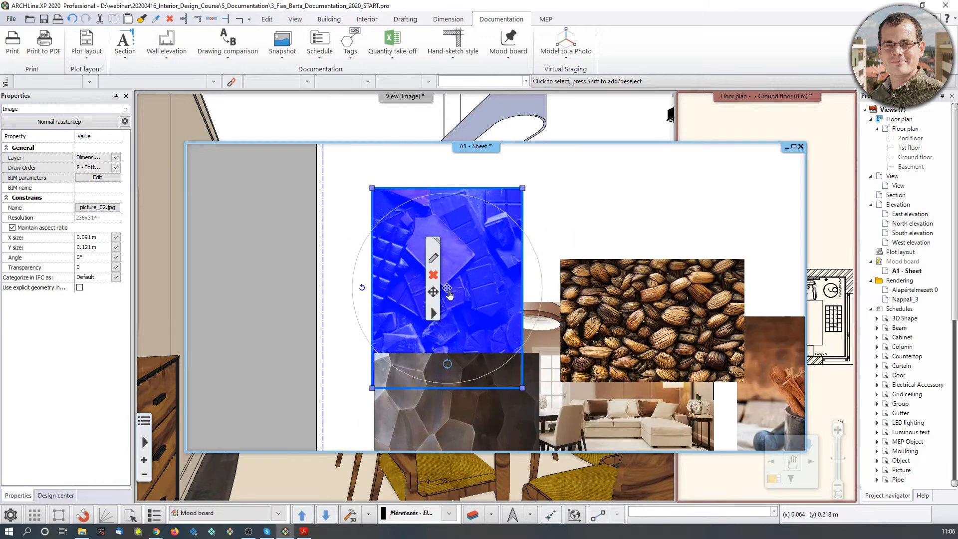
left_click(448, 290)
left_click(486, 300)
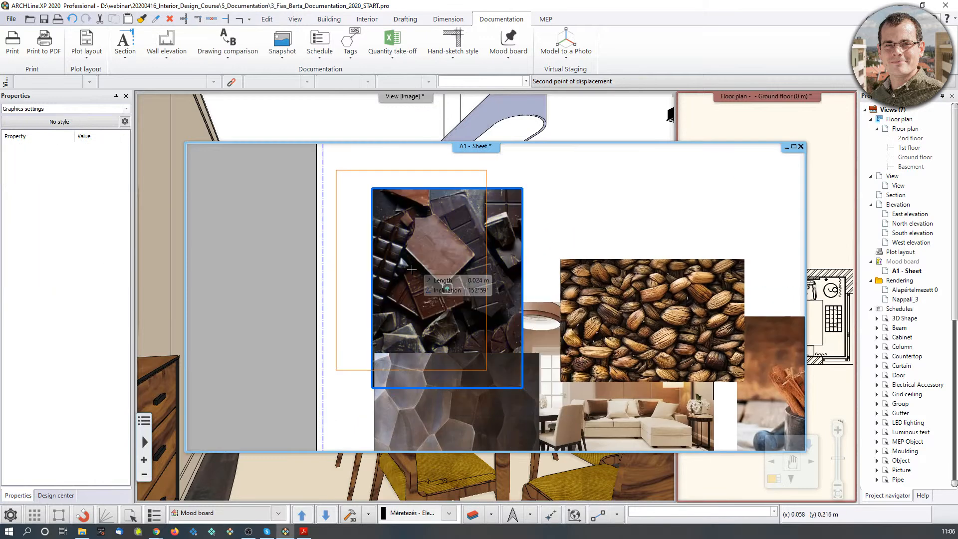
left_click(504, 356)
middle_click_drag(504, 356, 519, 229)
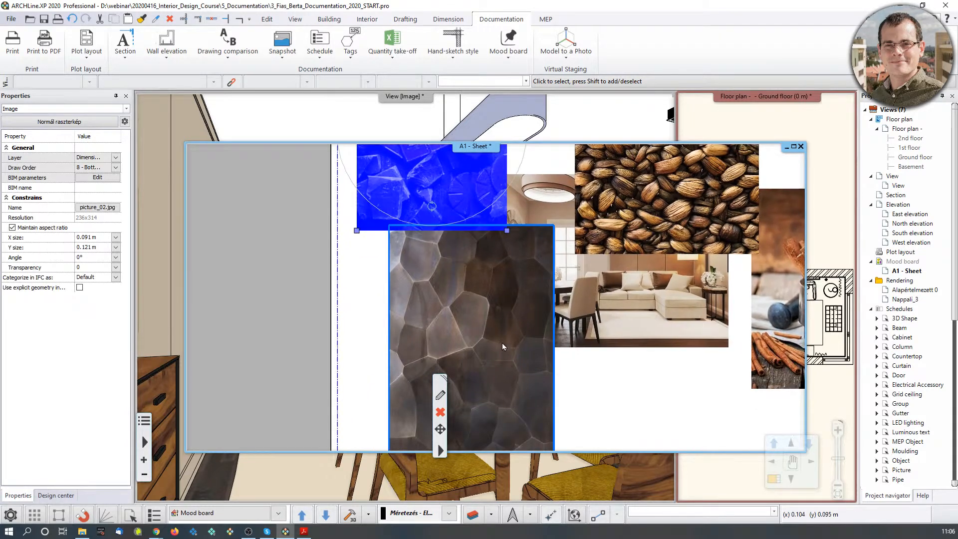
Move the stone-texture photo to a new position.
left_click(502, 342)
scroll(505, 344, "down", 2)
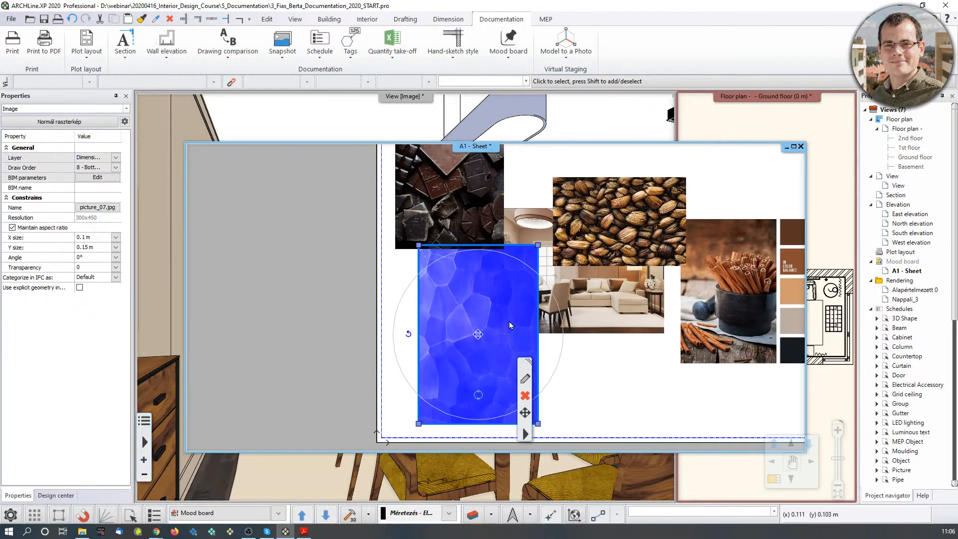
left_click(478, 335)
left_click(504, 342)
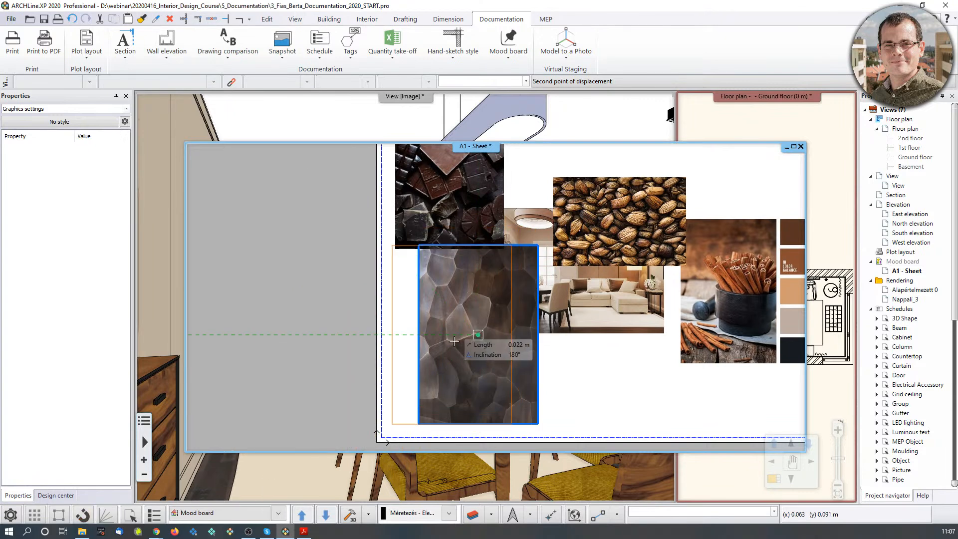
scroll(477, 332, "up", 3)
left_click(483, 298)
scroll(503, 369, "down", 4)
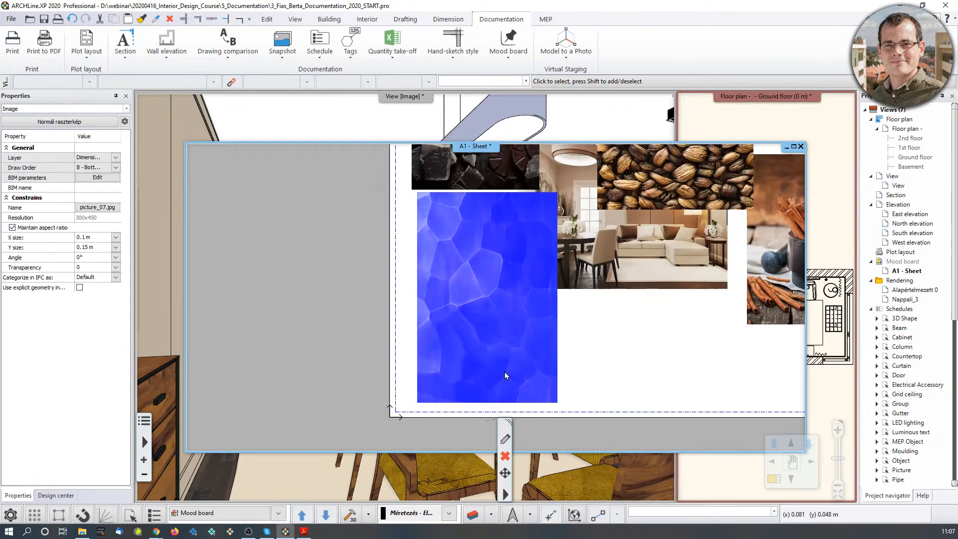
With point snapping on, stretch the stone photo from its corner to a smaller size.
left_click(84, 520)
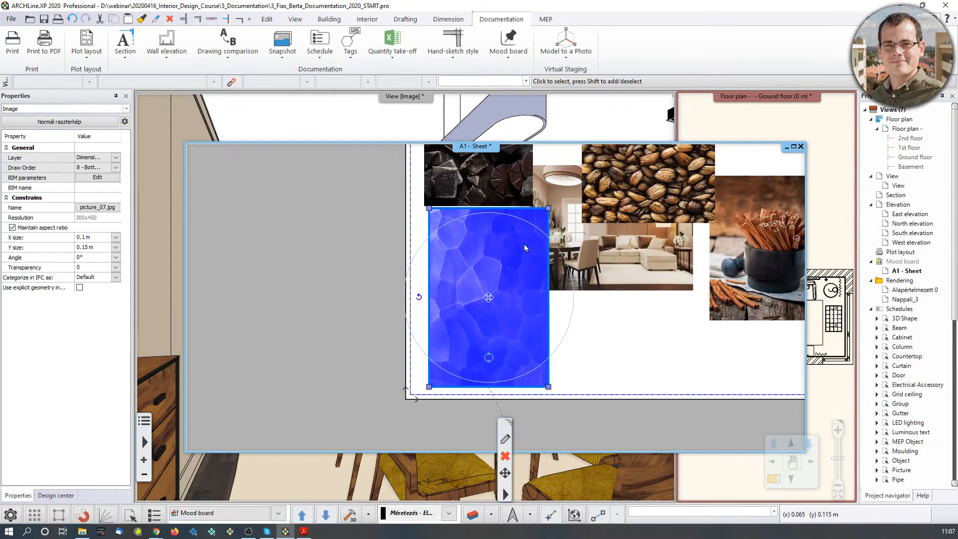
middle_click_drag(508, 187, 475, 220)
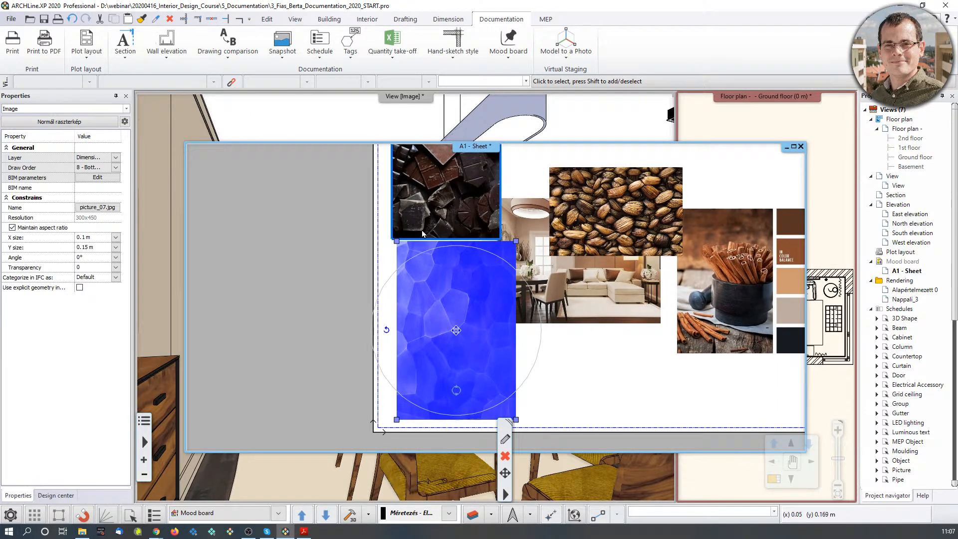
left_click(516, 243)
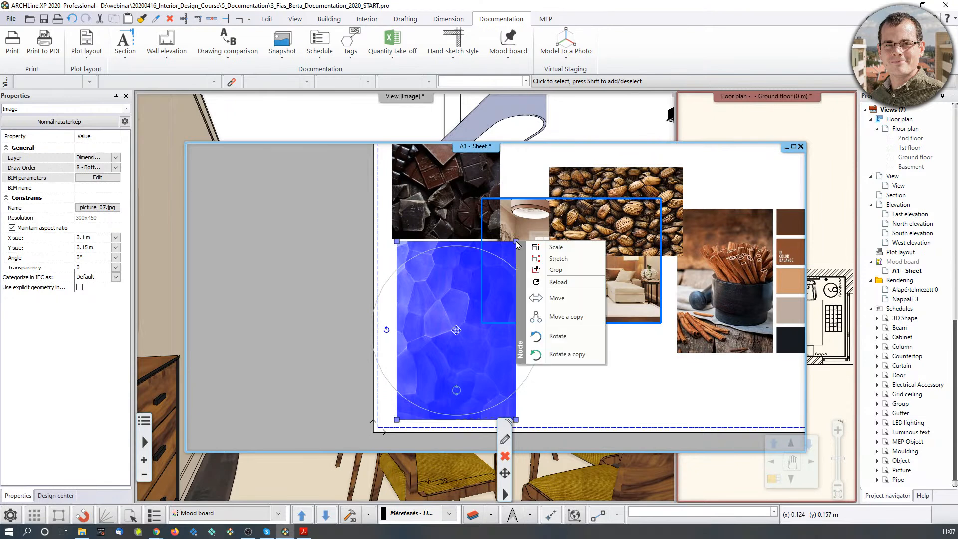
left_click(558, 258)
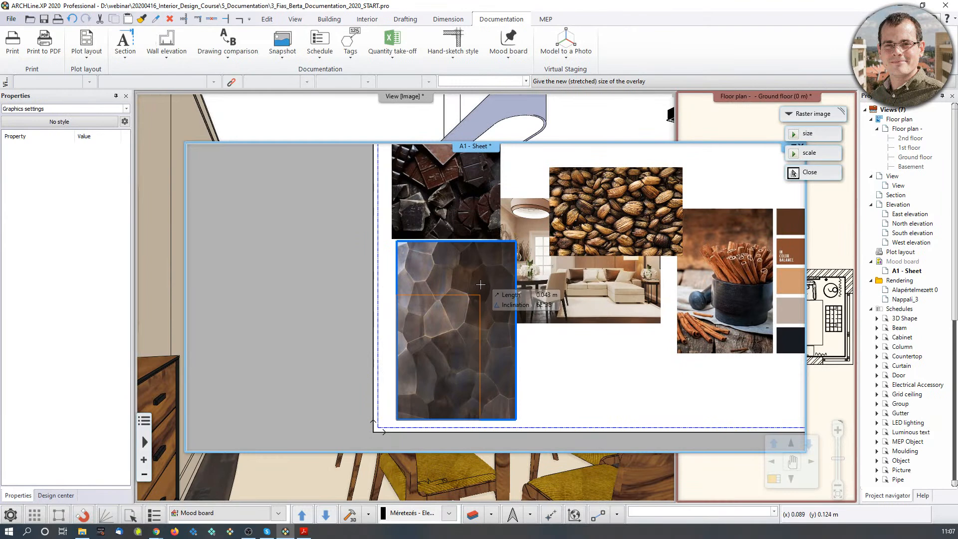
left_click(493, 275)
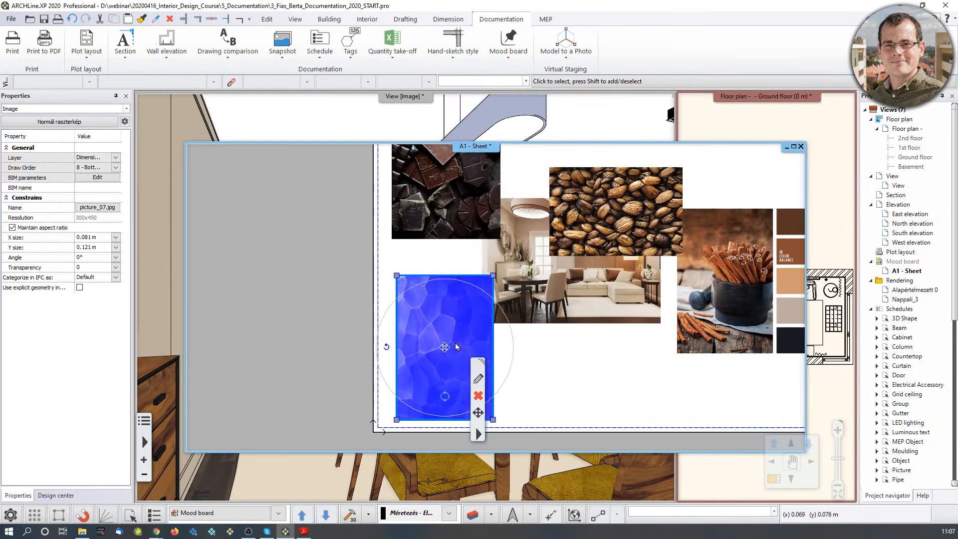
right_click(485, 427)
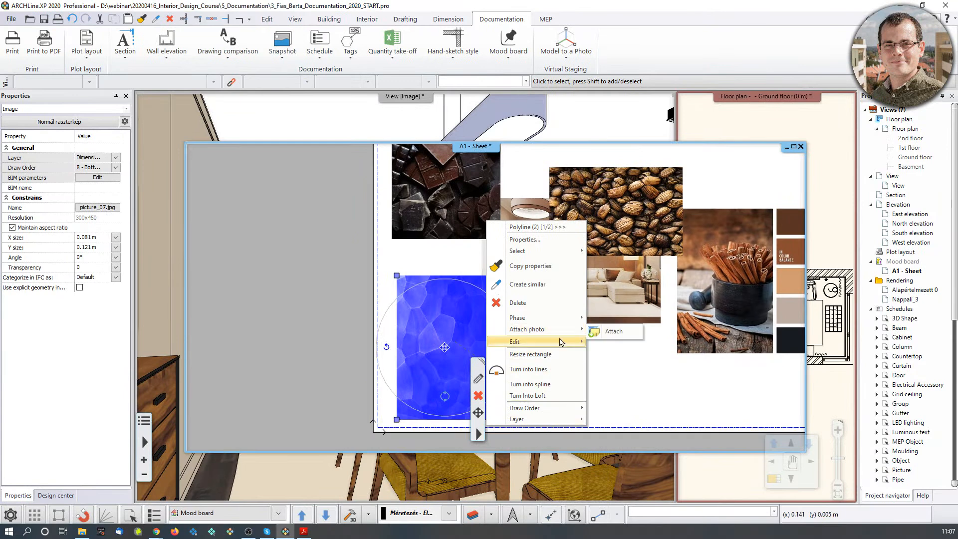
mouse_move(561, 342)
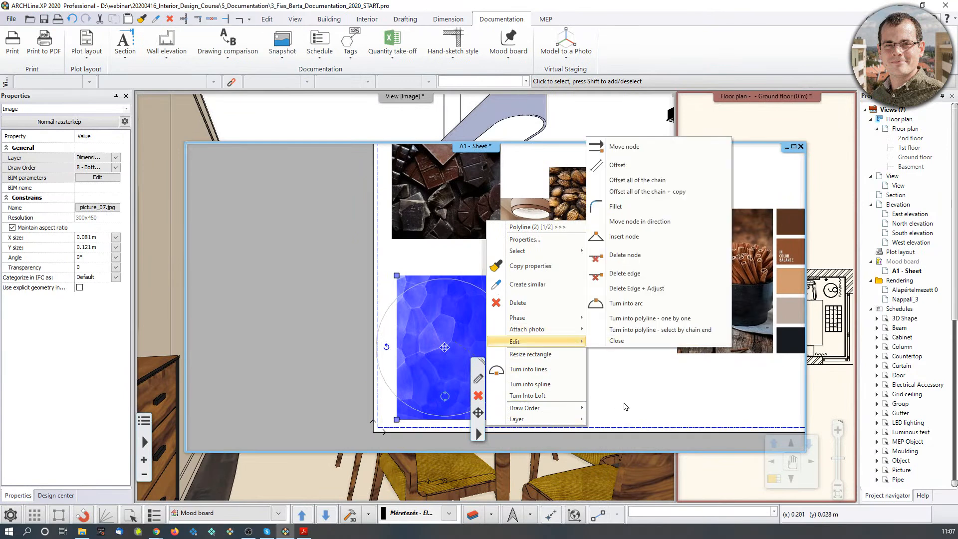
left_click(628, 388)
middle_click_drag(560, 315, 551, 338)
Move the coffee-bean photo near the top of the sheet.
left_click(626, 218)
middle_click_drag(626, 218, 594, 295)
left_click(577, 311)
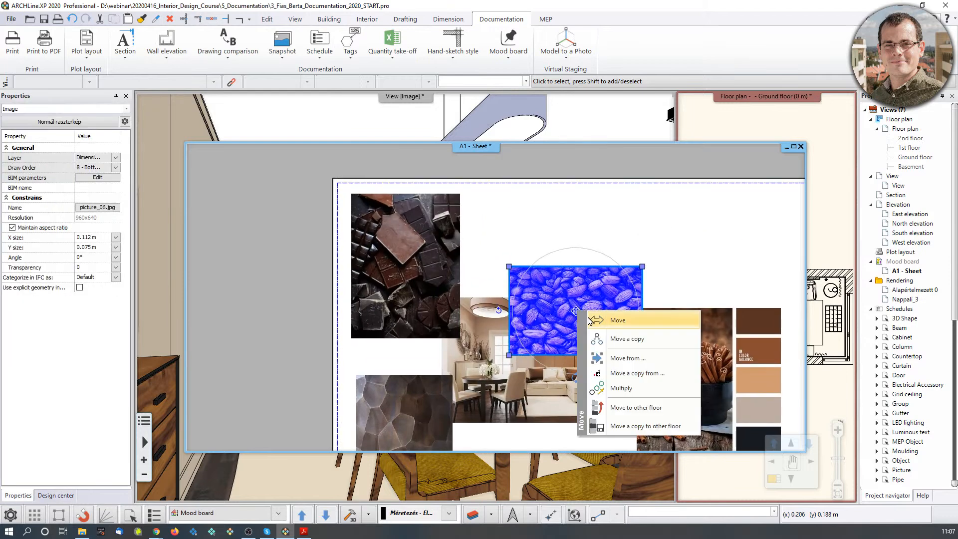
left_click(590, 320)
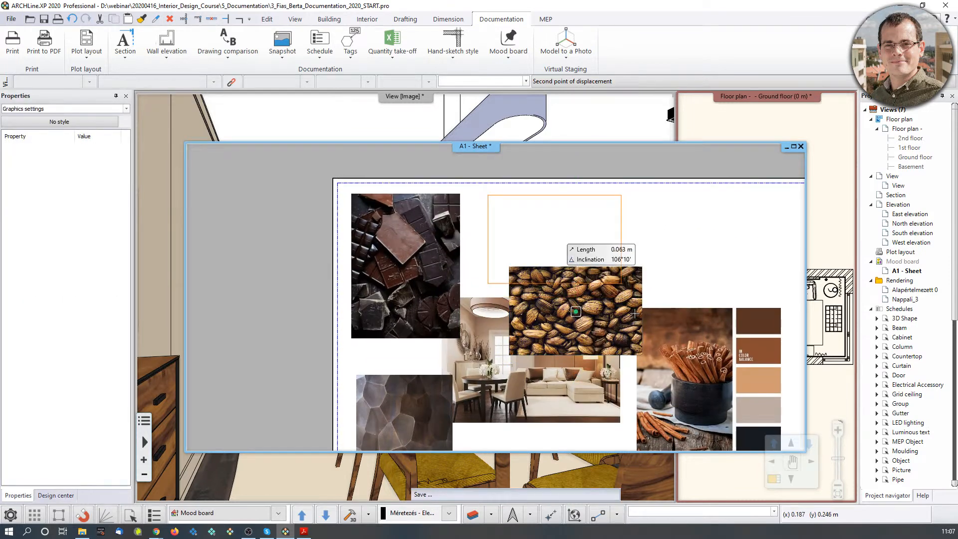
middle_click_drag(547, 370, 519, 306)
Move the interior render lower and to the right.
left_click(517, 306)
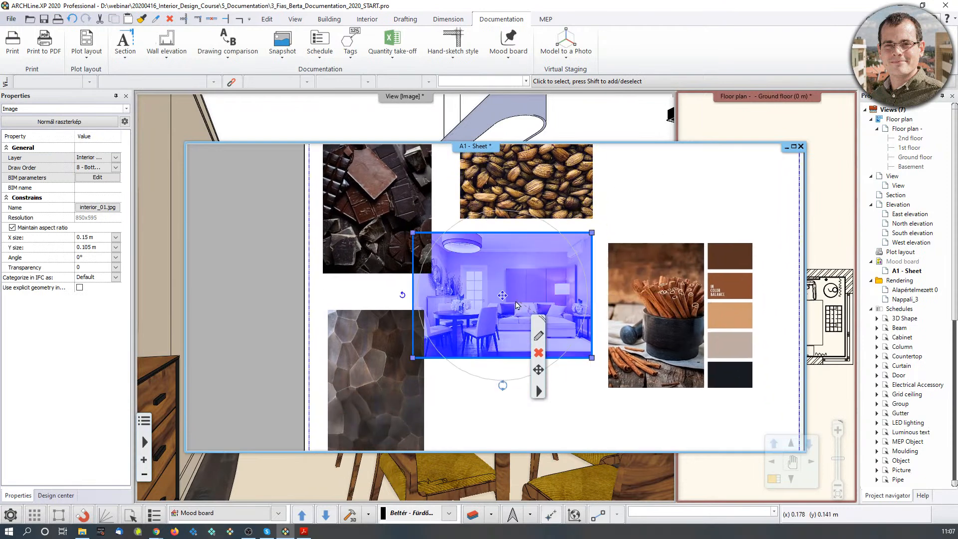
left_click(503, 296)
left_click(524, 306)
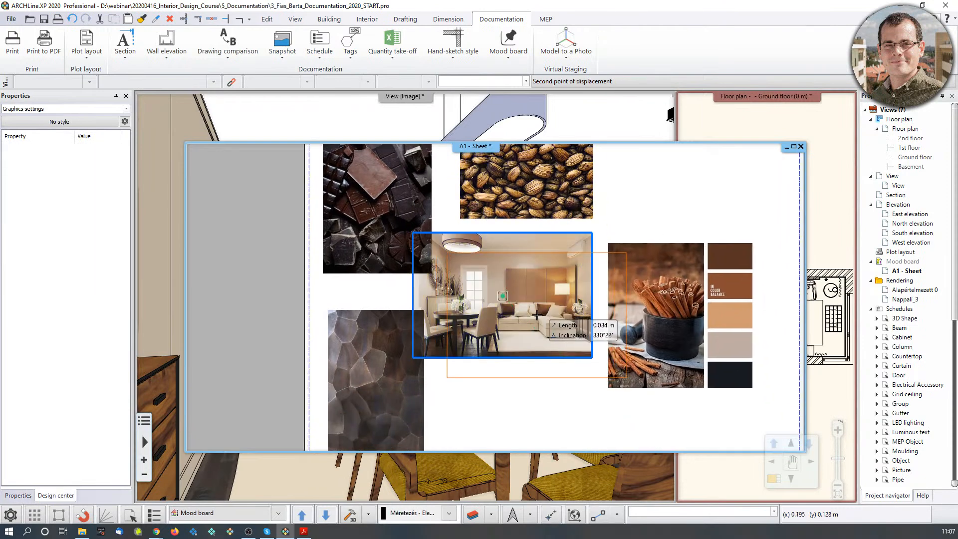
left_click(559, 326)
left_click(686, 315)
scroll(524, 286, "up", 3)
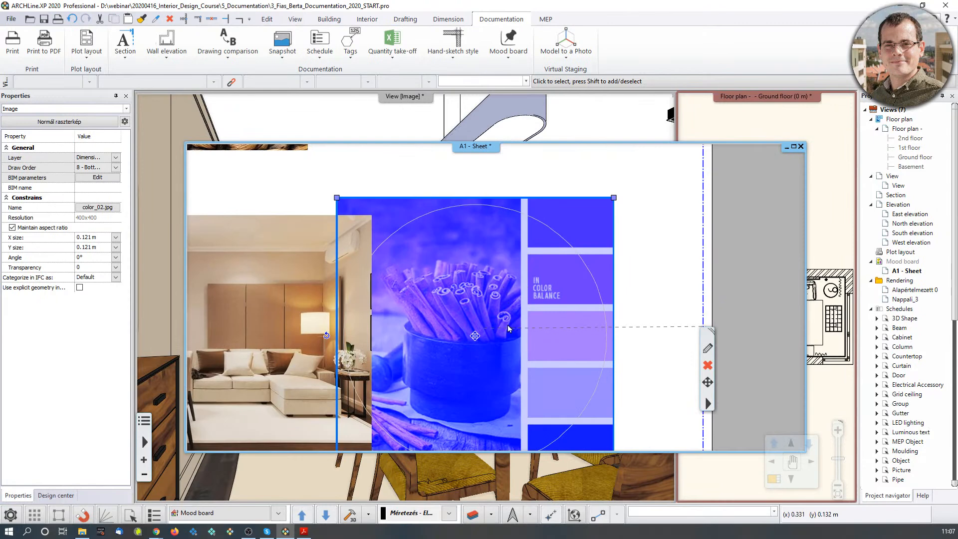
scroll(508, 328, "down", 3)
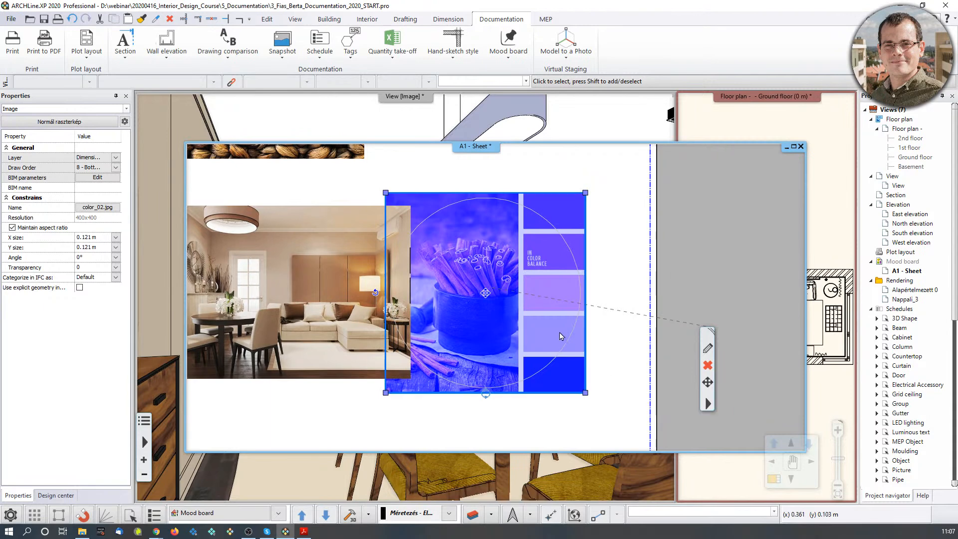
Crop the cinnamon image's left edge at the palette strip and delete the leftover cinnamon photo.
left_click(708, 403)
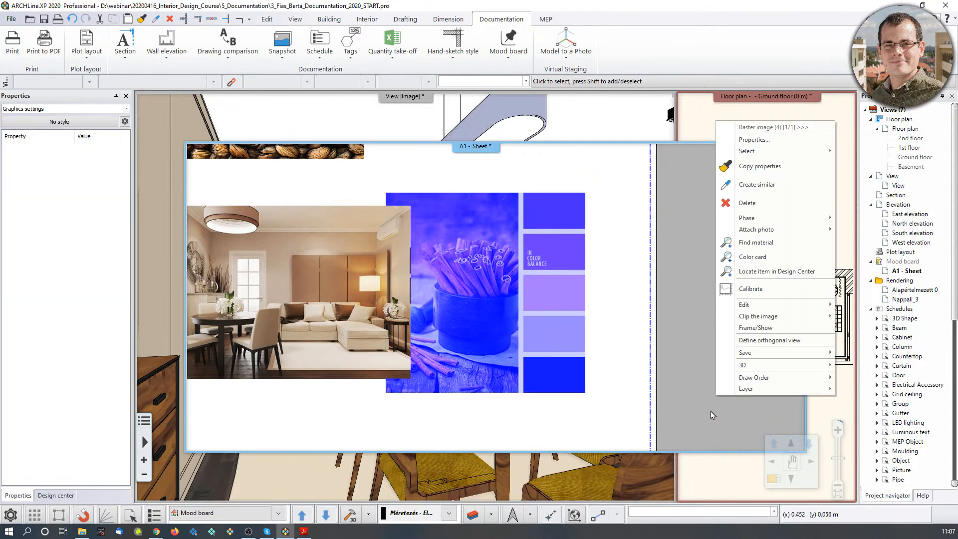
mouse_move(750, 321)
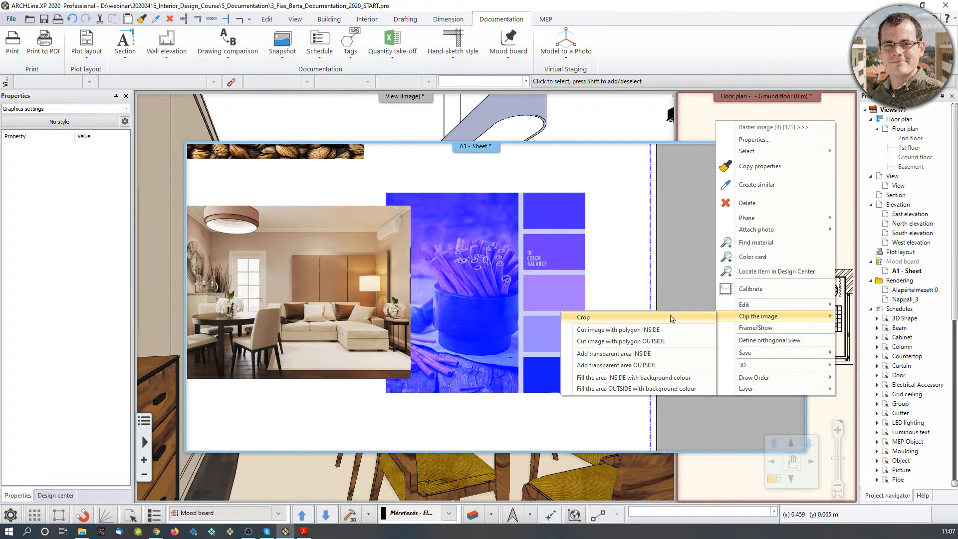
left_click(671, 318)
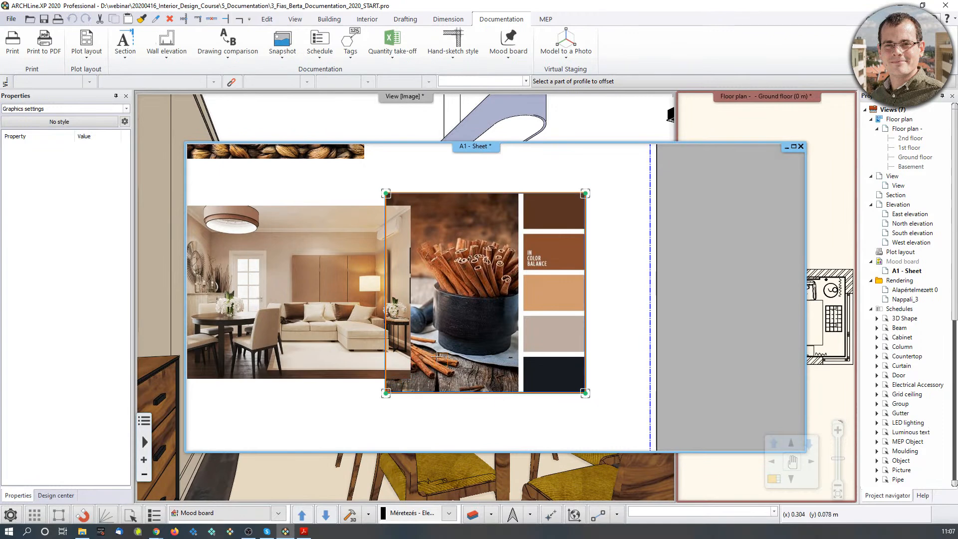
left_click(386, 284)
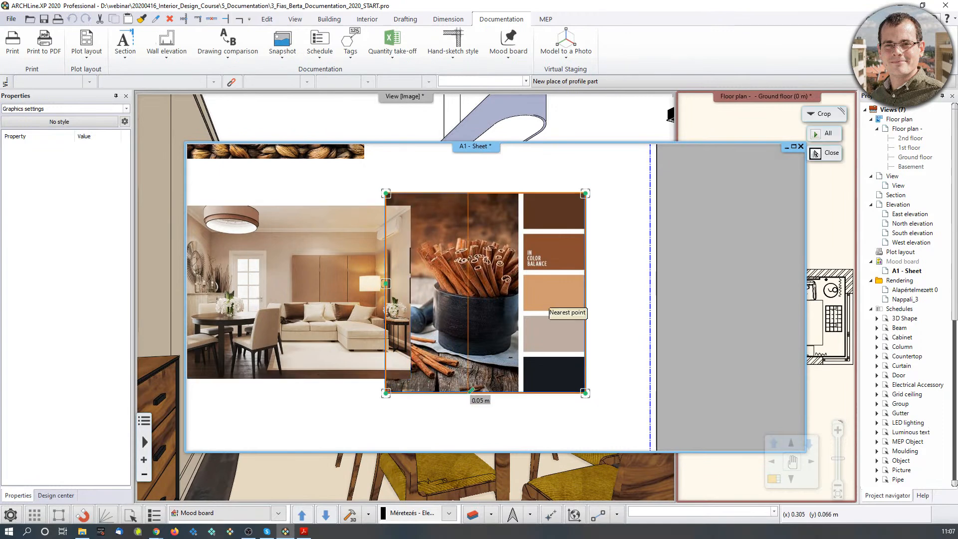
scroll(508, 399, "up", 2)
left_click(521, 341)
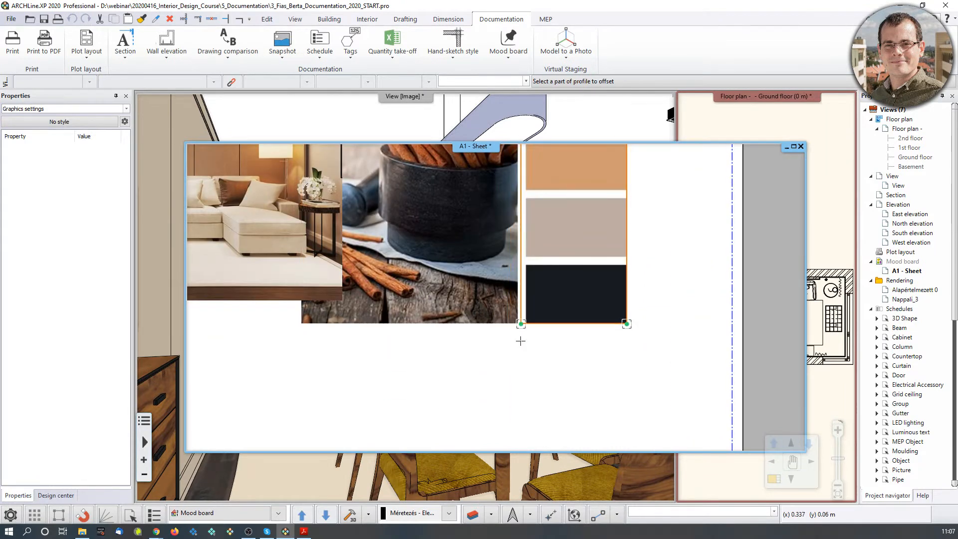
scroll(520, 342, "down", 2)
middle_click_drag(511, 262, 521, 321)
left_click(533, 286)
key("Delete")
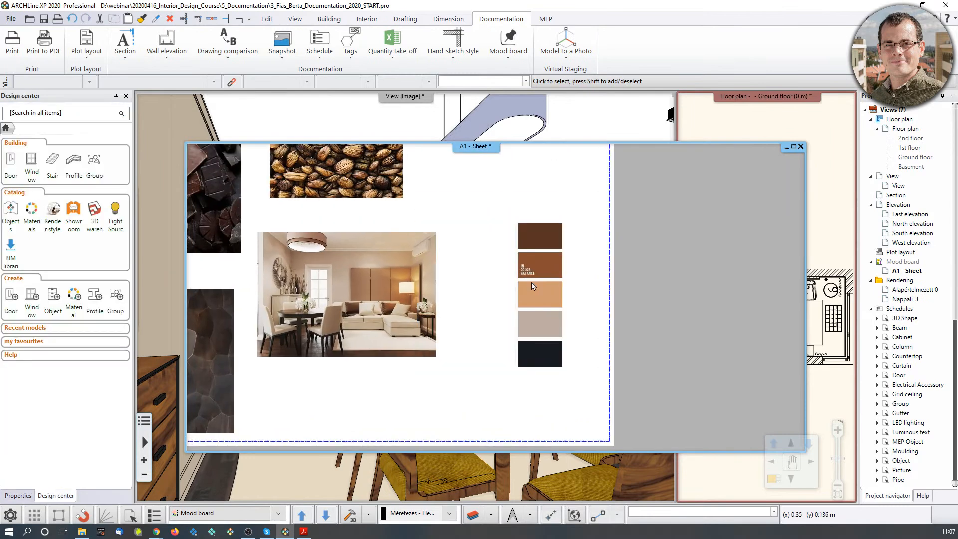
Enlarge the brown palette strip and move it higher on the sheet.
left_click(537, 314)
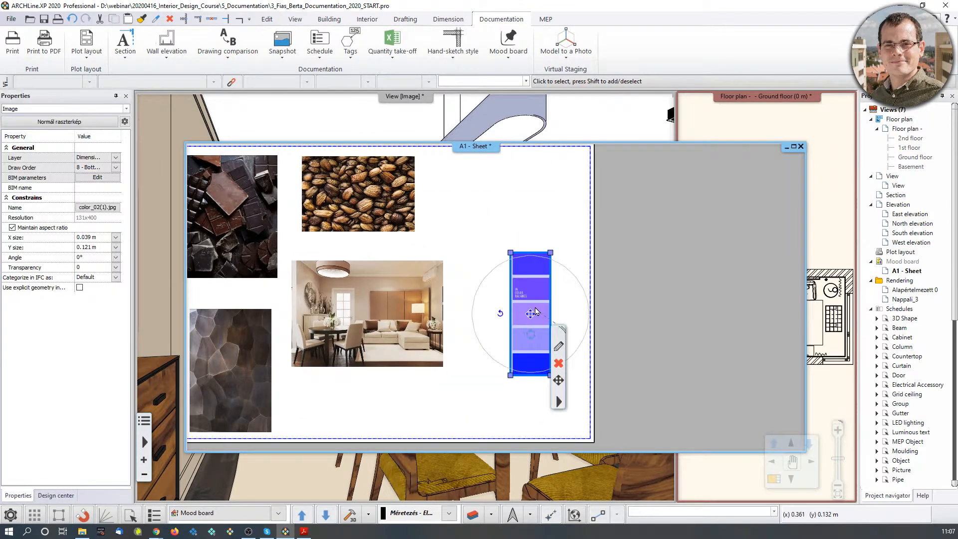
right_click(550, 257)
left_click(585, 266)
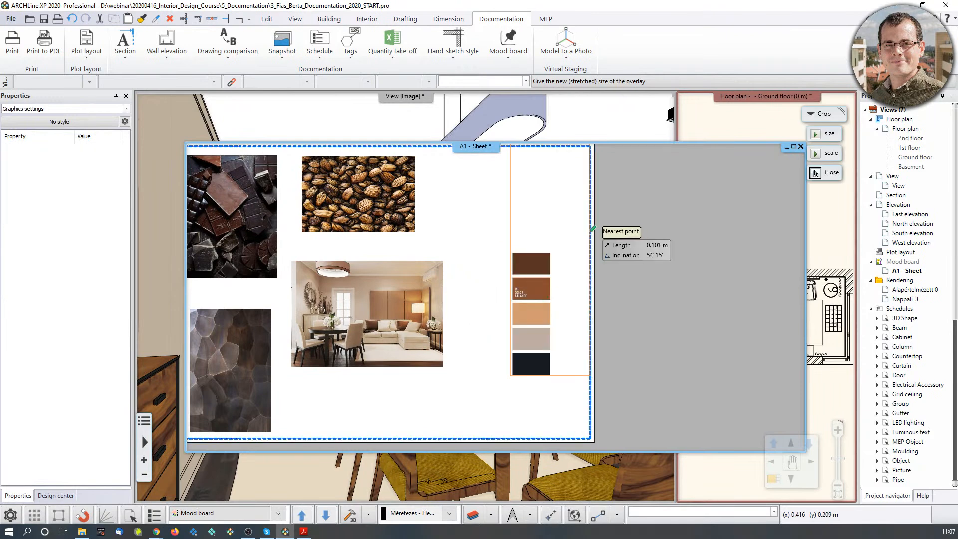
left_click(572, 207)
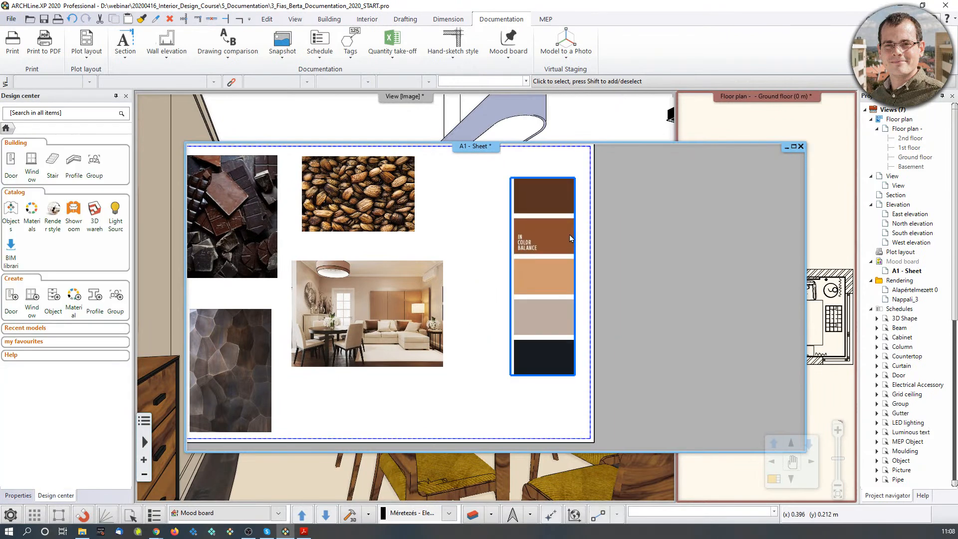
left_click(580, 317)
left_click(560, 329)
left_click(580, 334)
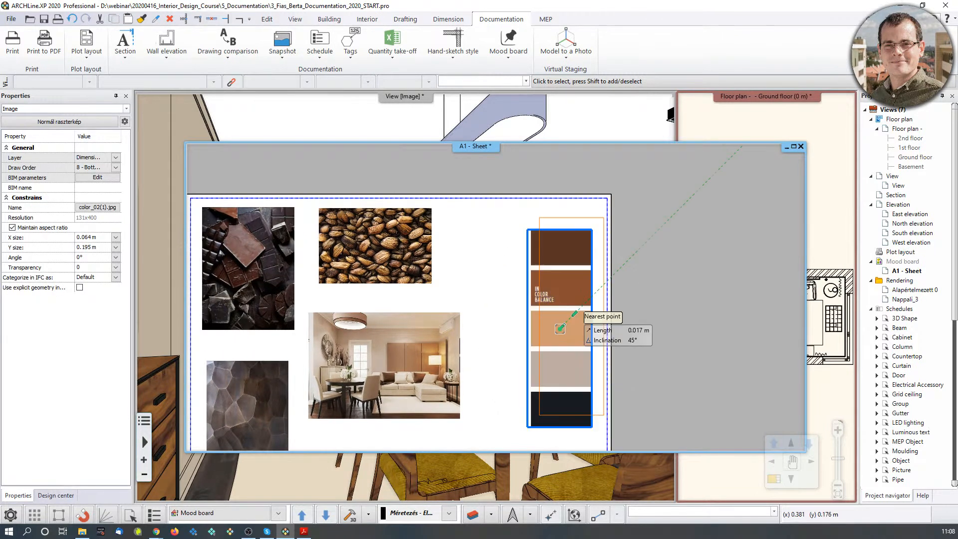
left_click(560, 308)
Start moving the interior render across the sheet.
scroll(486, 324, "down", 1)
middle_click_drag(485, 325, 557, 296)
left_click(488, 333)
left_click(468, 330)
left_click(505, 340)
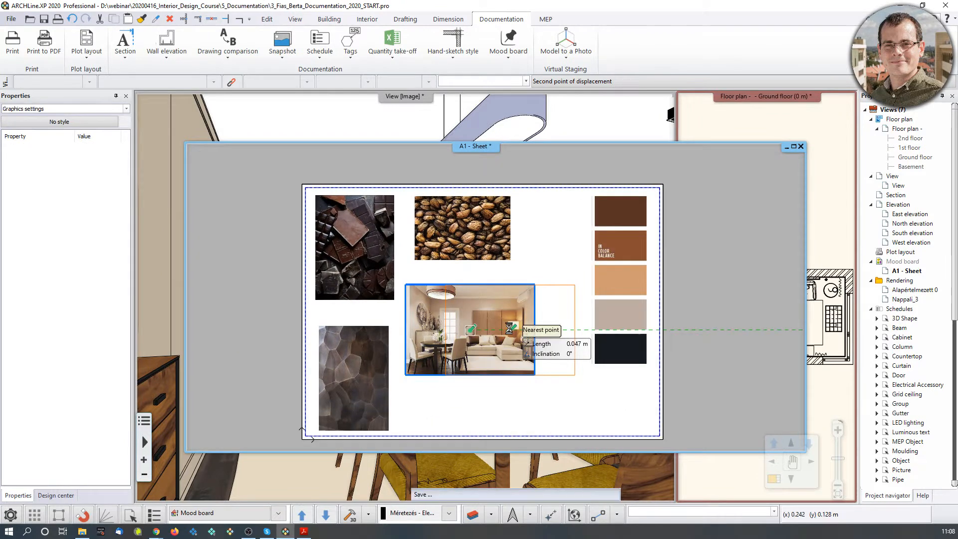
Drop the interior render further right and enlarge the coffee-bean photo from its corner.
left_click(515, 329)
left_click(504, 254)
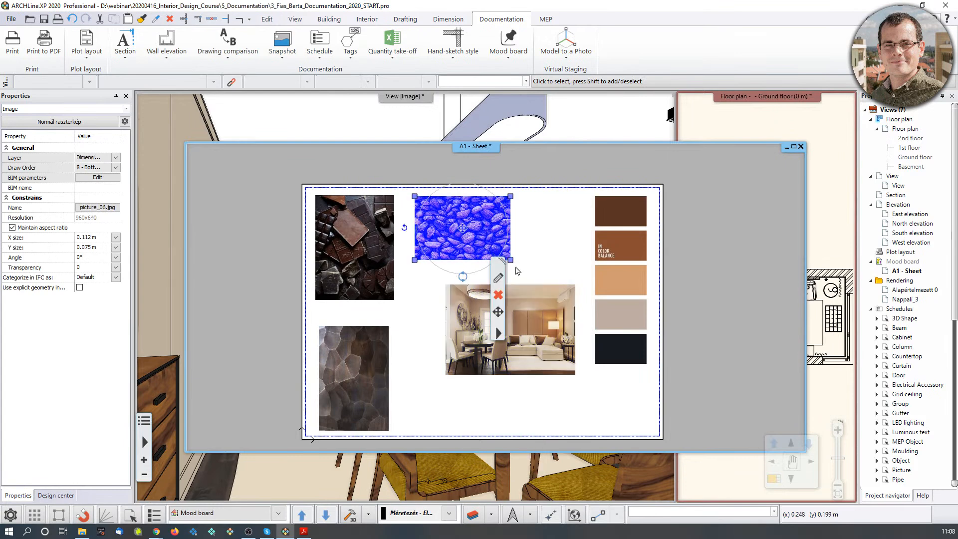
left_click(514, 266)
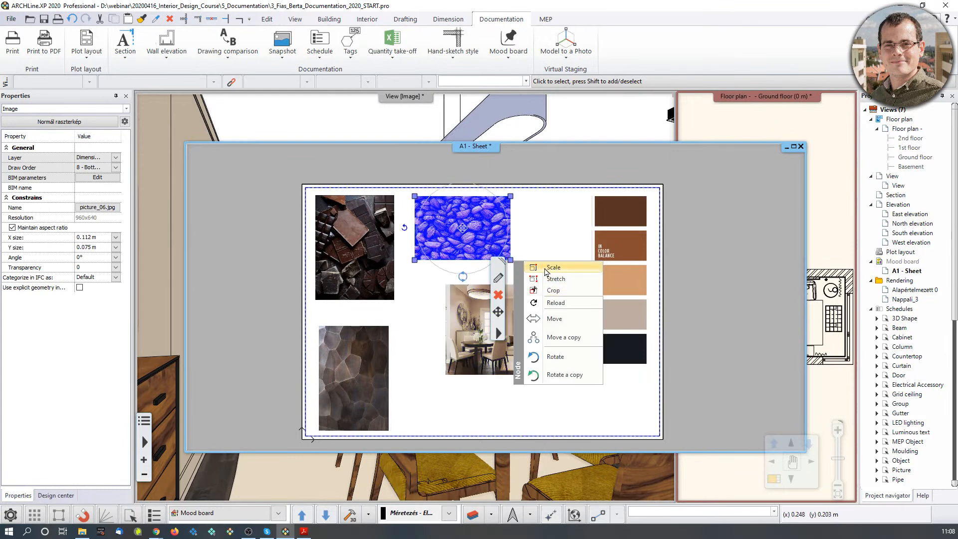
left_click(521, 278)
left_click(592, 277)
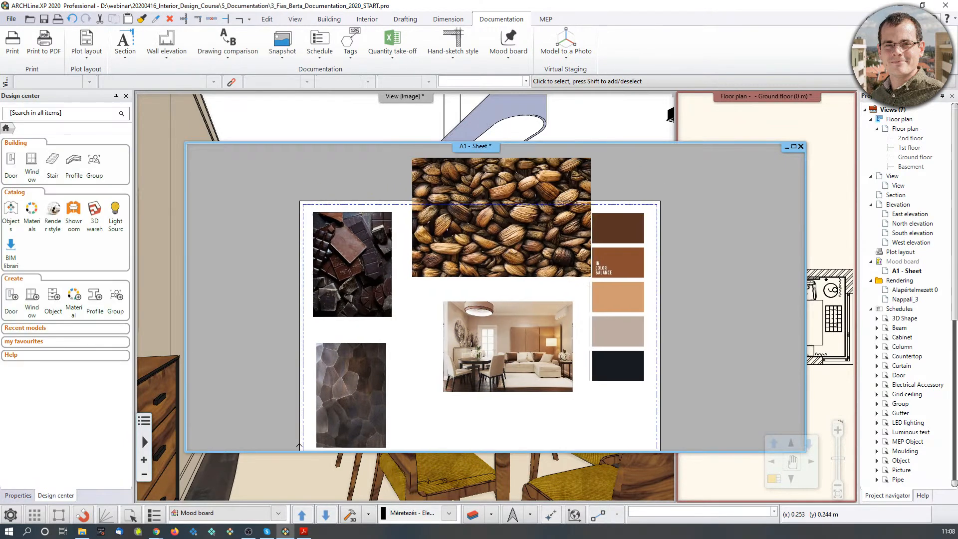
left_click(497, 243)
Position the coffee-bean photo directly above the interior render.
left_click(499, 239)
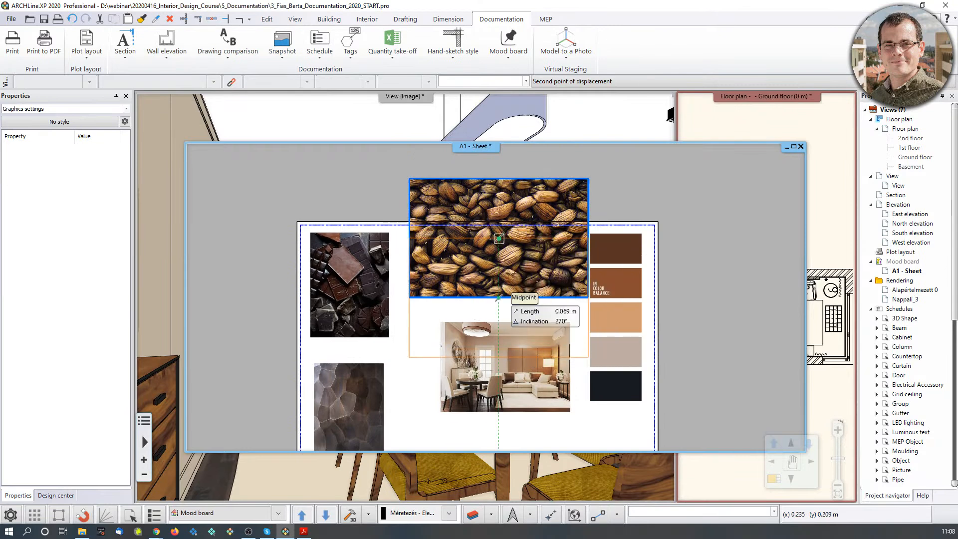
left_click(499, 297)
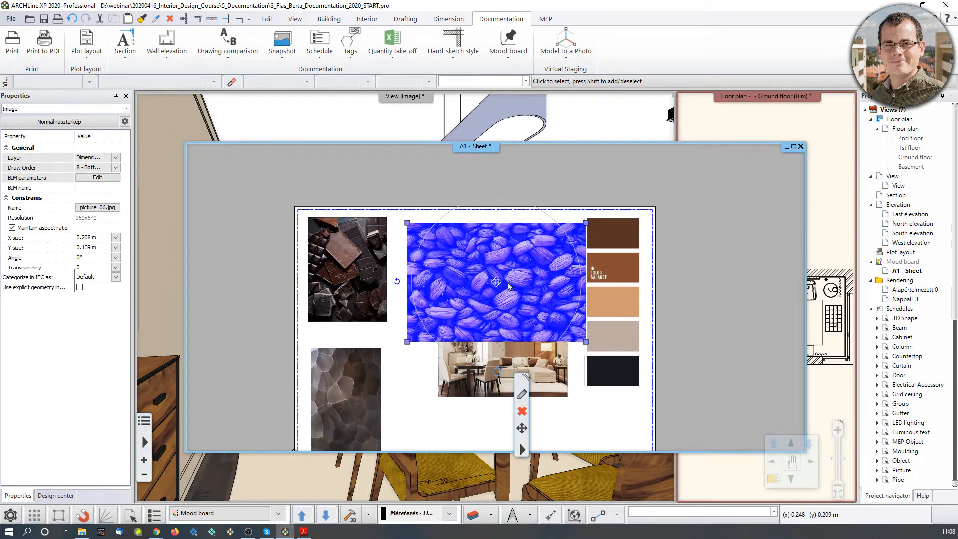
left_click(519, 285)
scroll(499, 282, "up", 2)
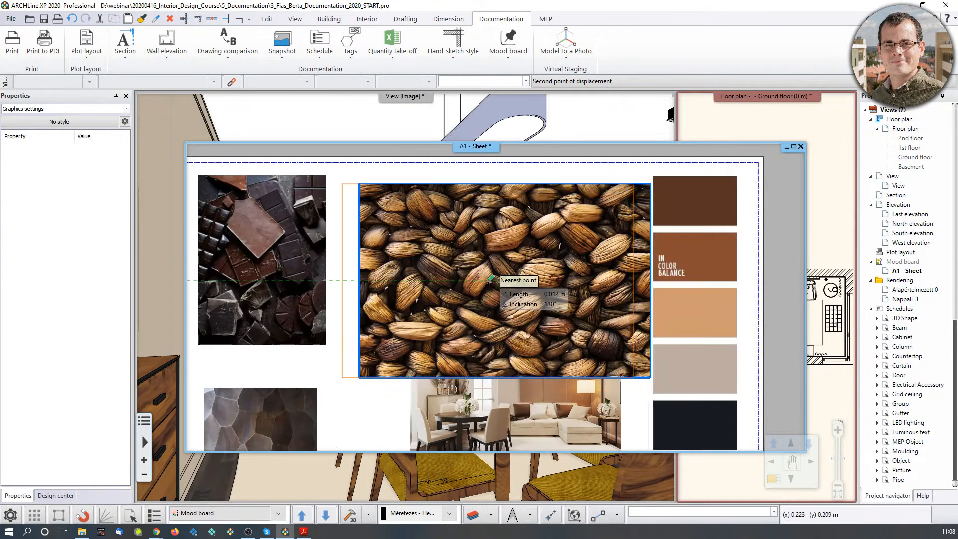
left_click(494, 295)
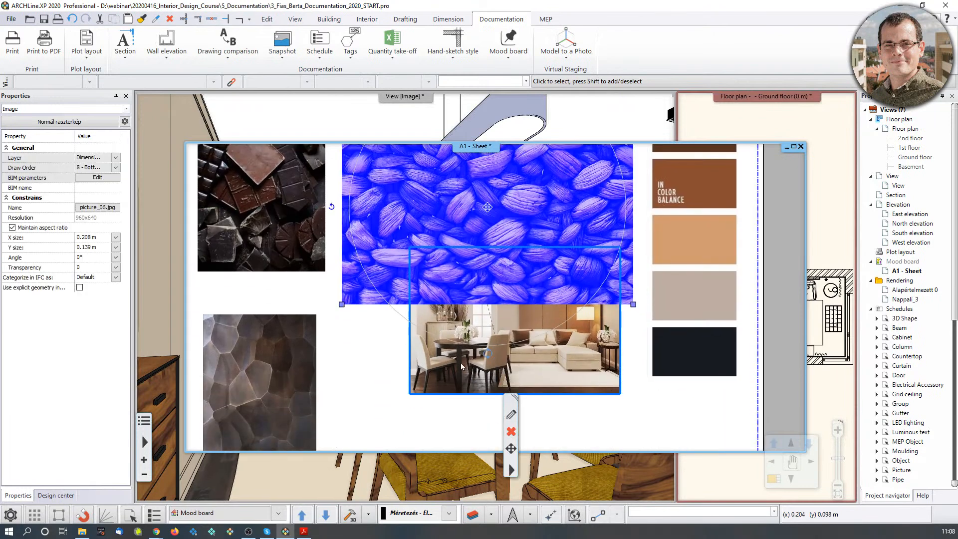
left_click(461, 363)
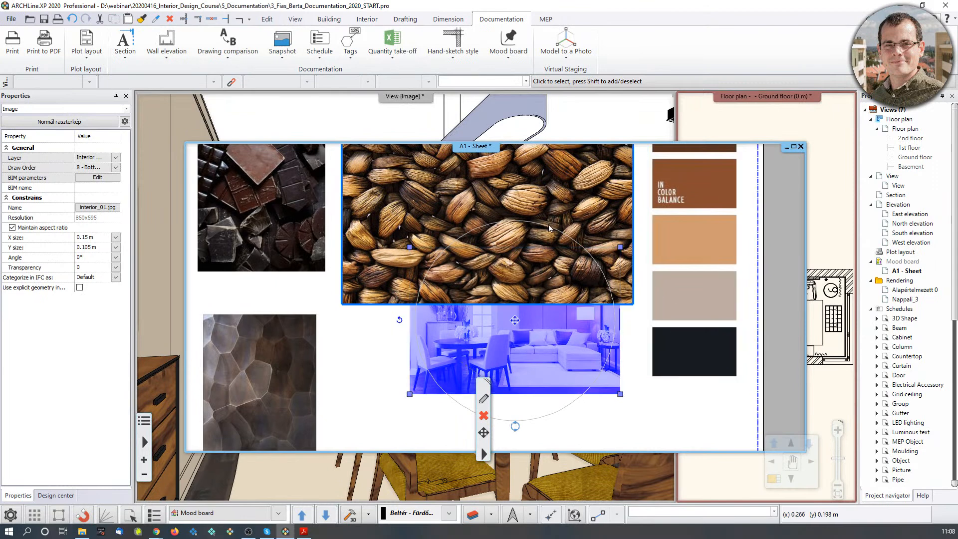
left_click(369, 383)
scroll(374, 383, "down", 3)
middle_click_drag(490, 343, 483, 364)
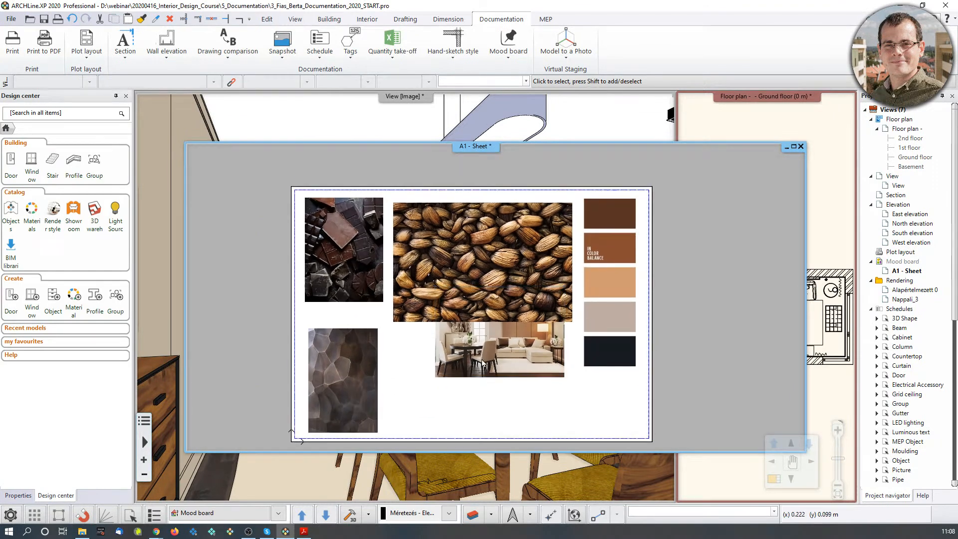
Bring the interior render to the front with the Mood board draw-order tool.
left_click(518, 60)
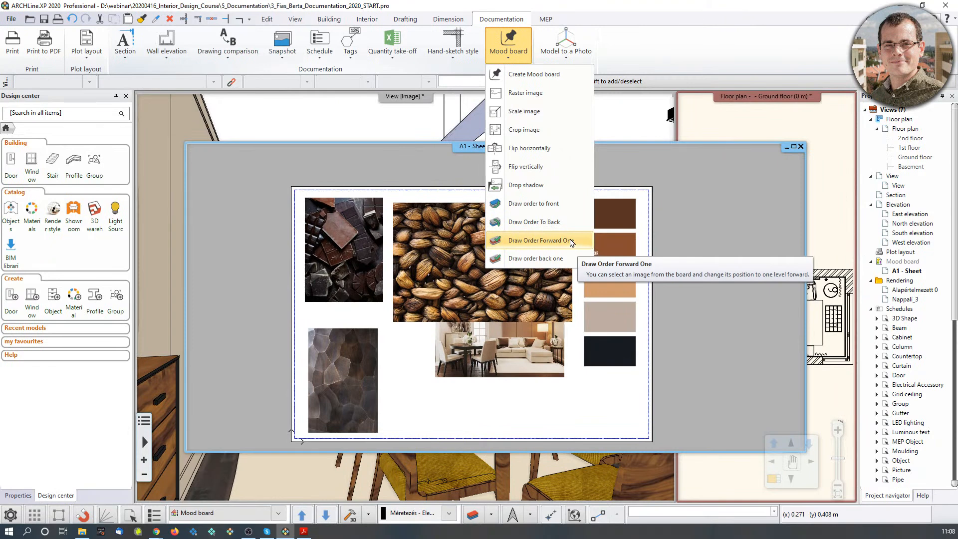
left_click(549, 204)
left_click(516, 365)
left_click(511, 343)
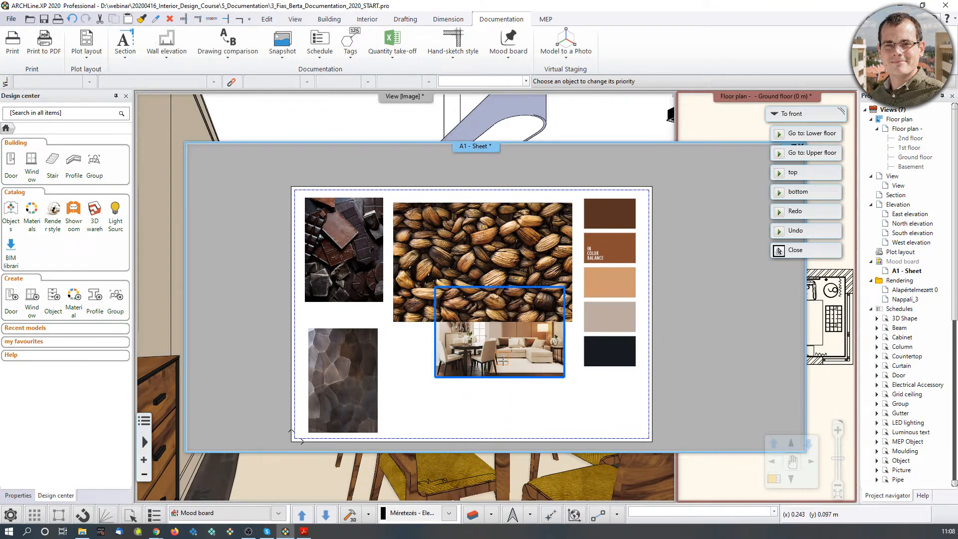
left_click(511, 53)
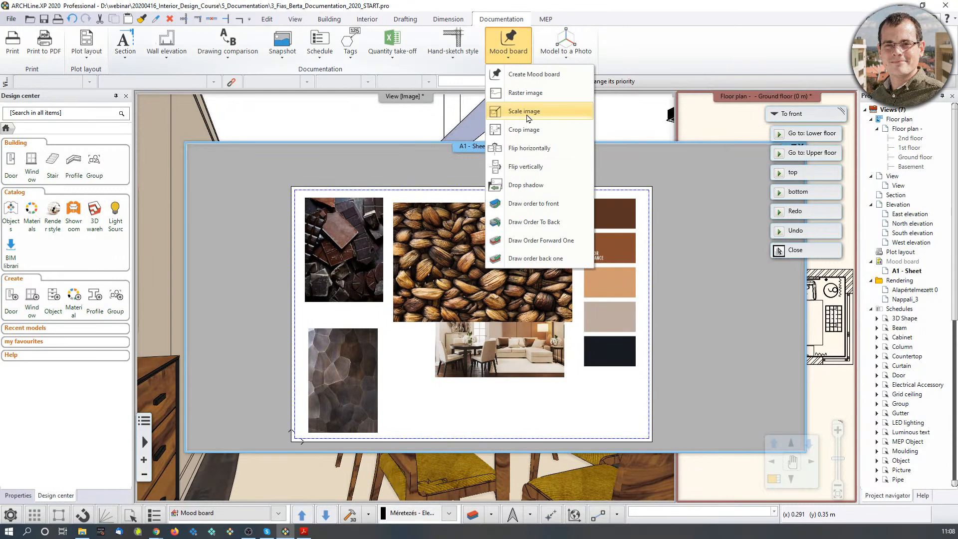
left_click(531, 204)
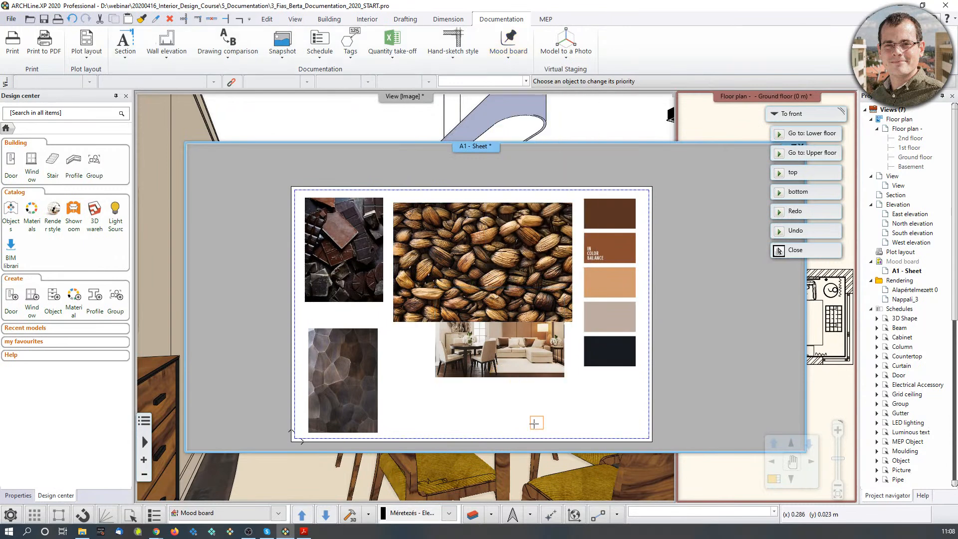
left_click(507, 368)
Send the coffee-bean photo back one draw-order layer behind the interior render.
left_click(515, 243)
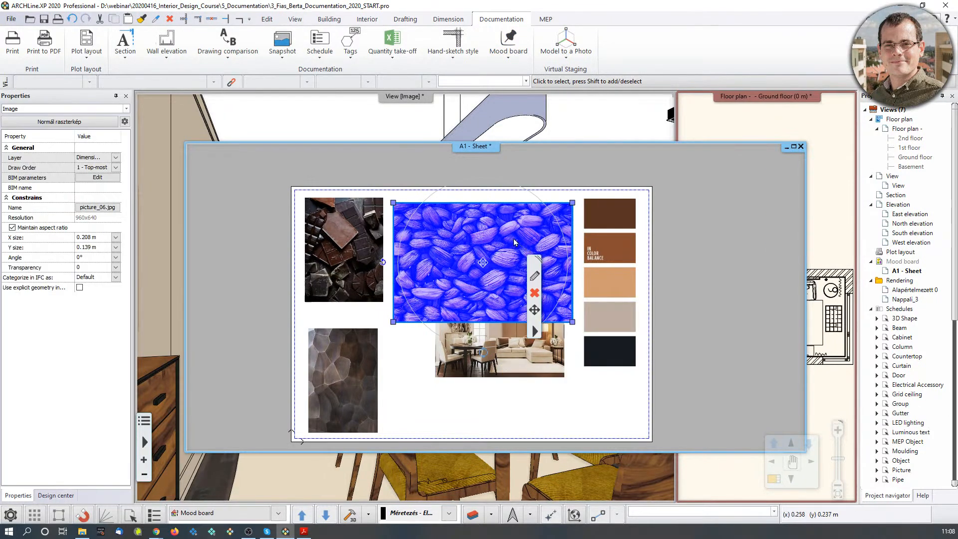
left_click(511, 63)
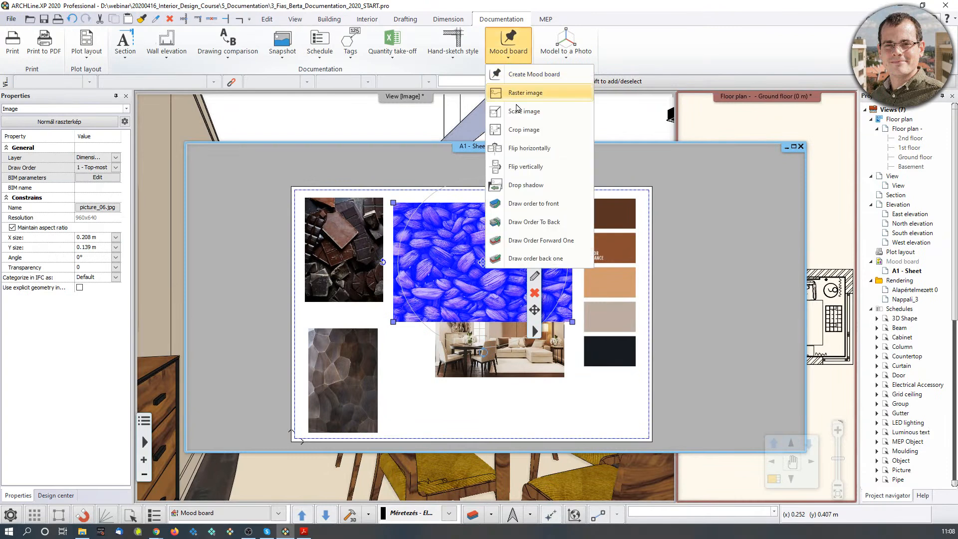
left_click(558, 261)
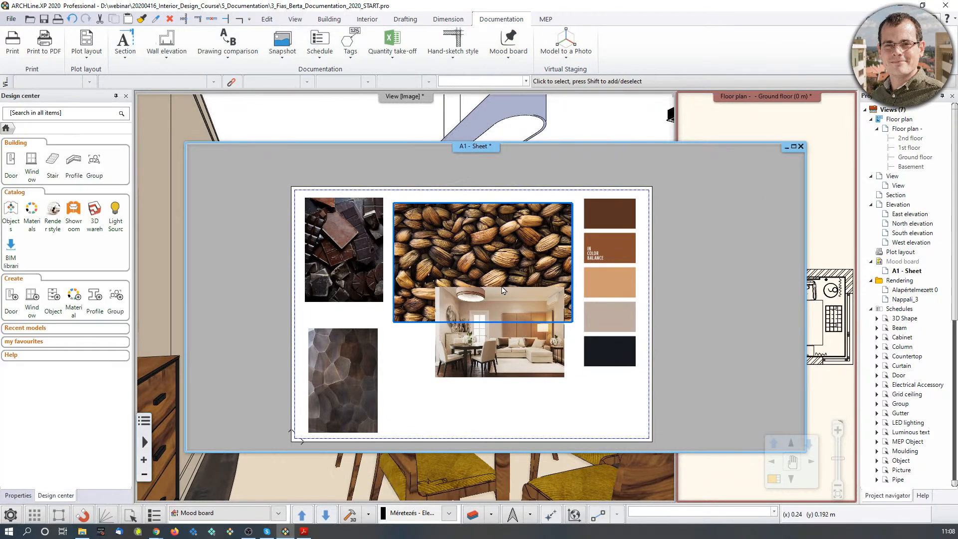
left_click(514, 345)
scroll(519, 350, "up", 2)
left_click(409, 344)
left_click(448, 352)
key("Escape")
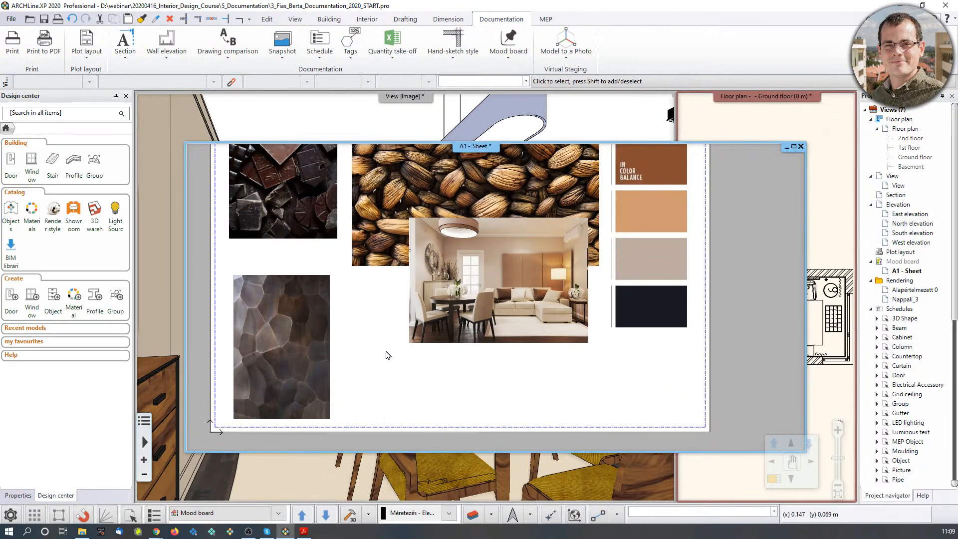
Flip the interior render horizontally, then make the 3D room view active.
left_click(447, 336)
scroll(447, 336, "up", 2)
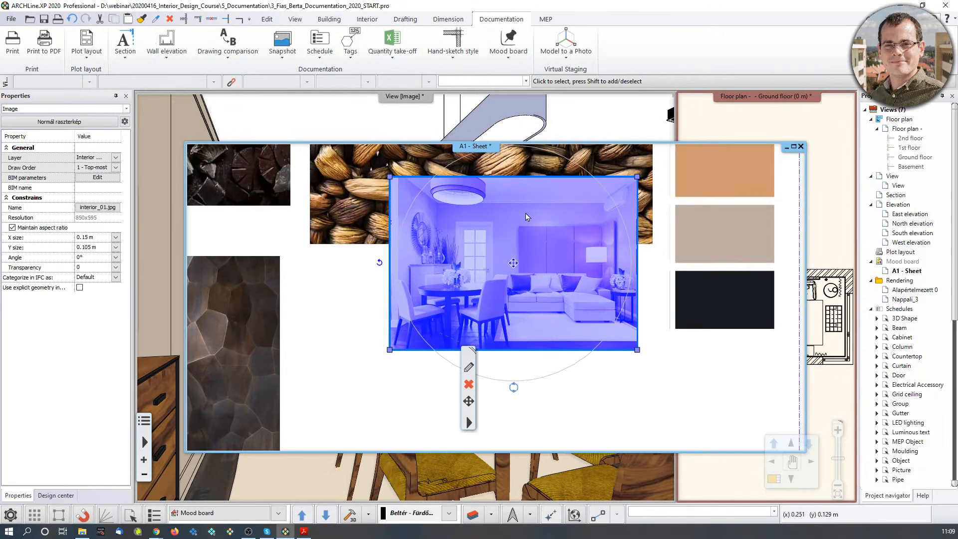
scroll(523, 303, "down", 2)
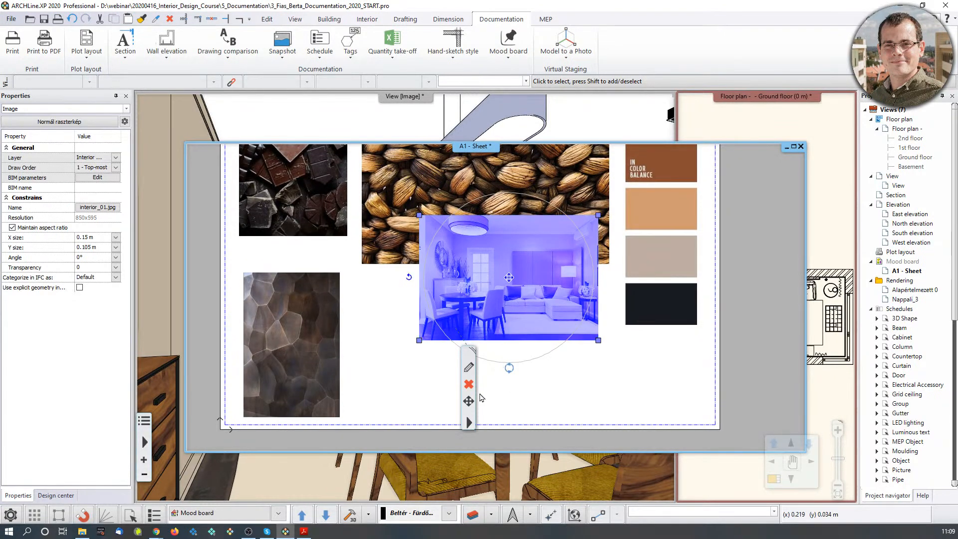
right_click(467, 425)
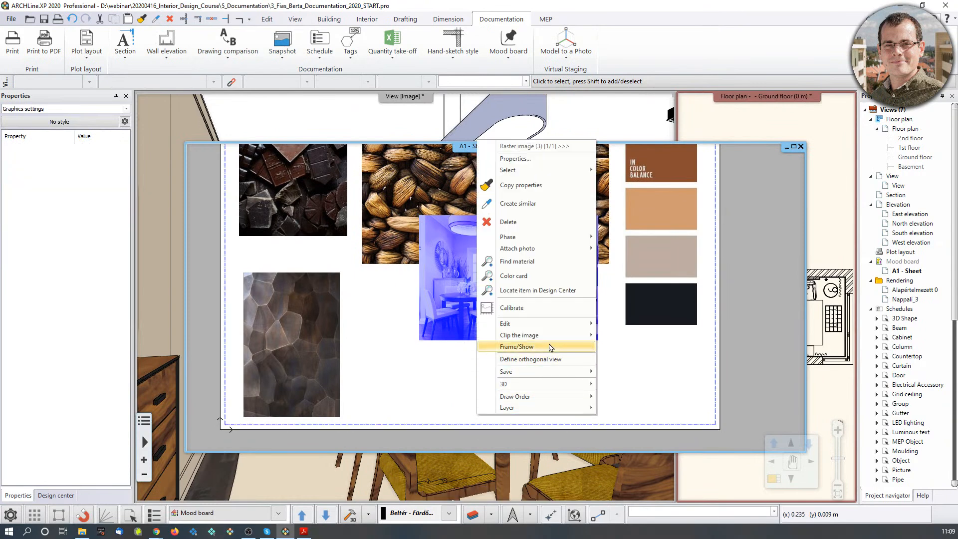
mouse_move(554, 324)
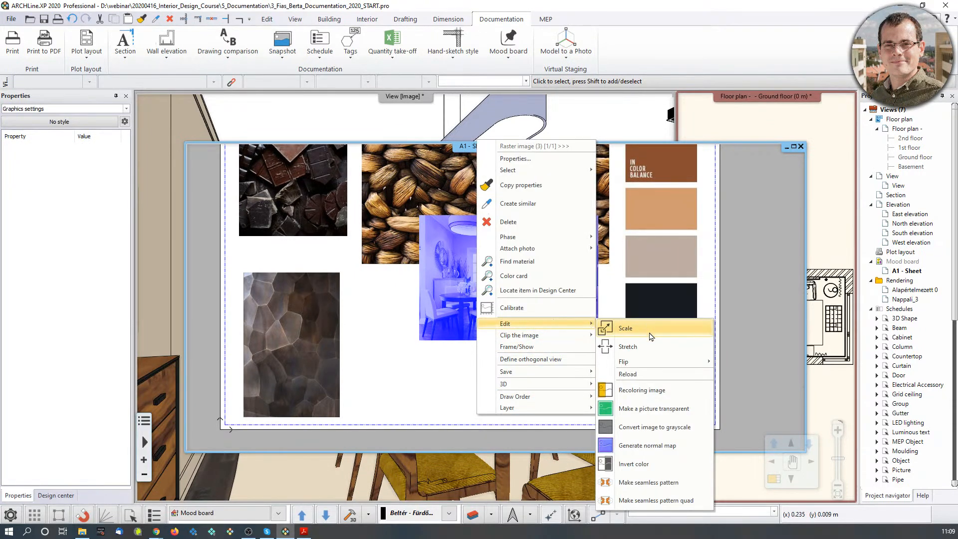
mouse_move(652, 365)
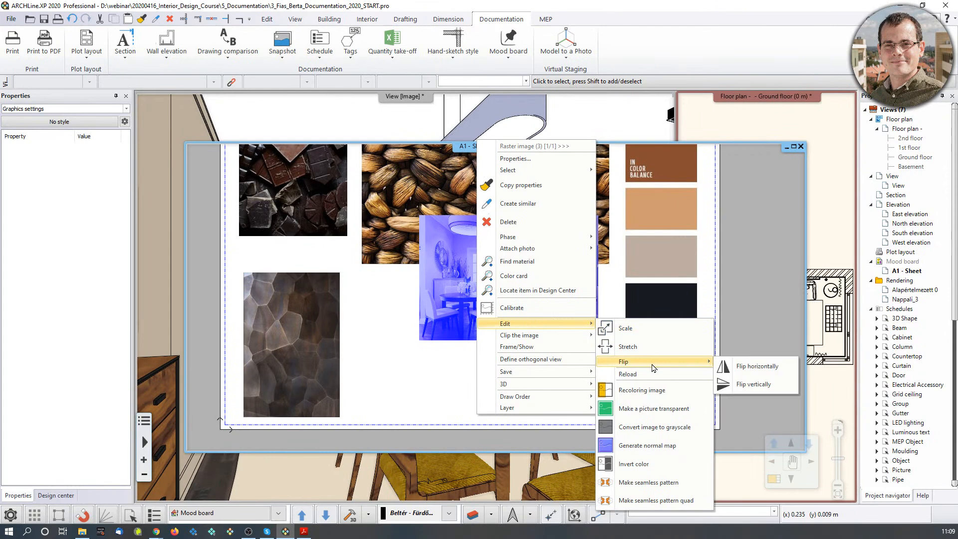
left_click(754, 367)
scroll(531, 381, "down", 4)
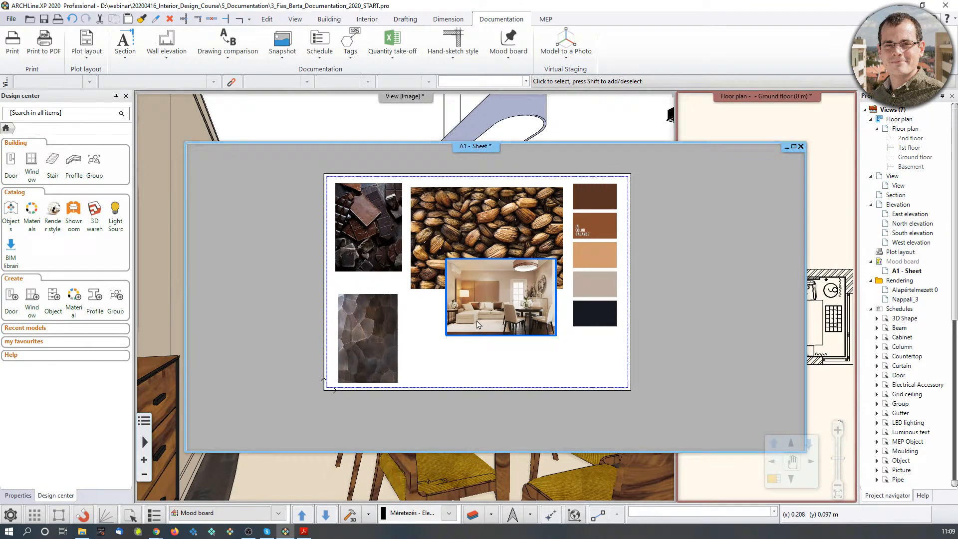
left_click(598, 123)
Find the left curtain's AMAZILLA 131507 fabric in the Design Center via Find material.
middle_click_drag(571, 288, 521, 290)
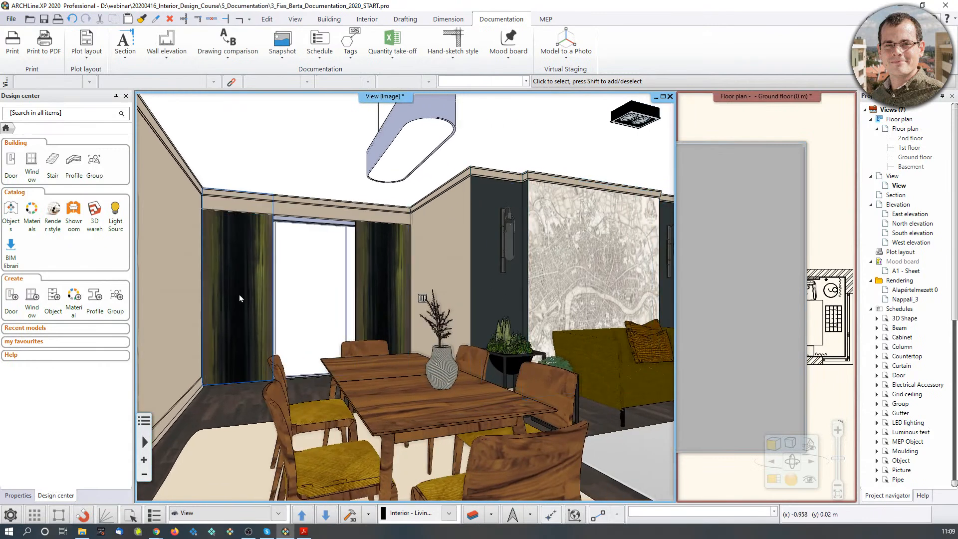
left_click(239, 298)
right_click(239, 298)
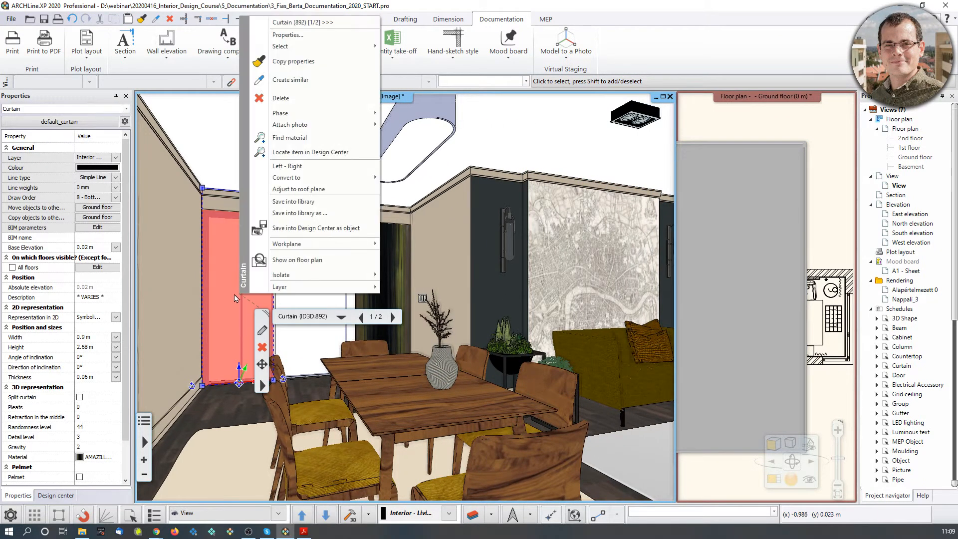
middle_click_drag(447, 308, 456, 305)
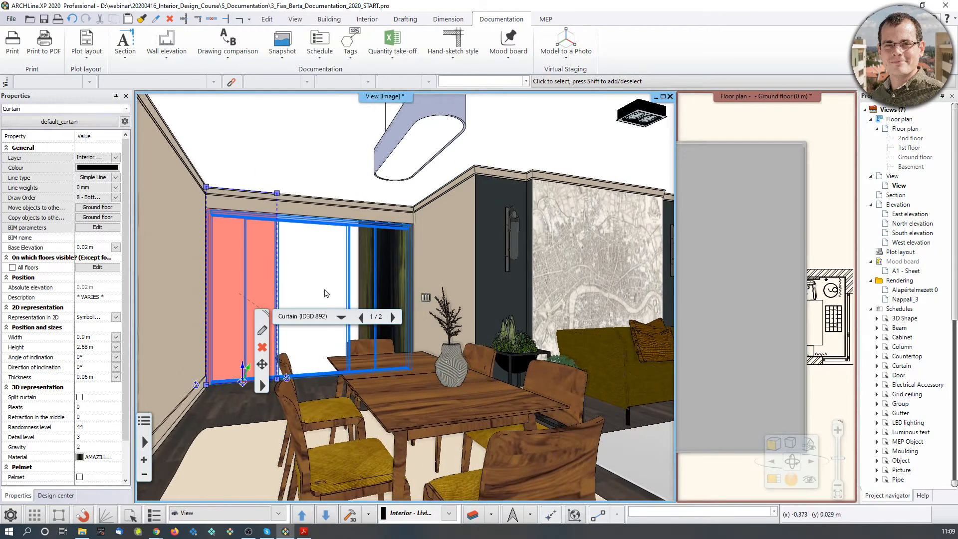
right_click(236, 273)
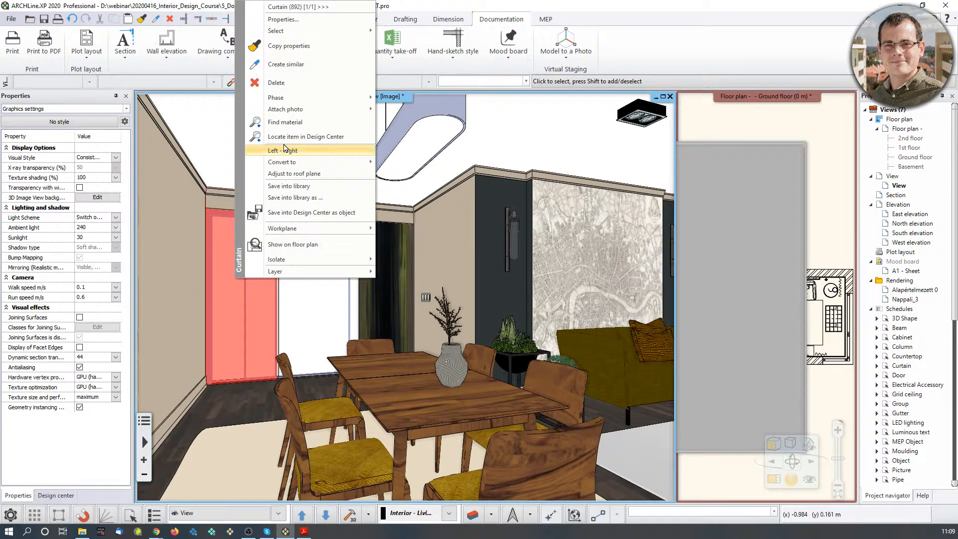
left_click(291, 123)
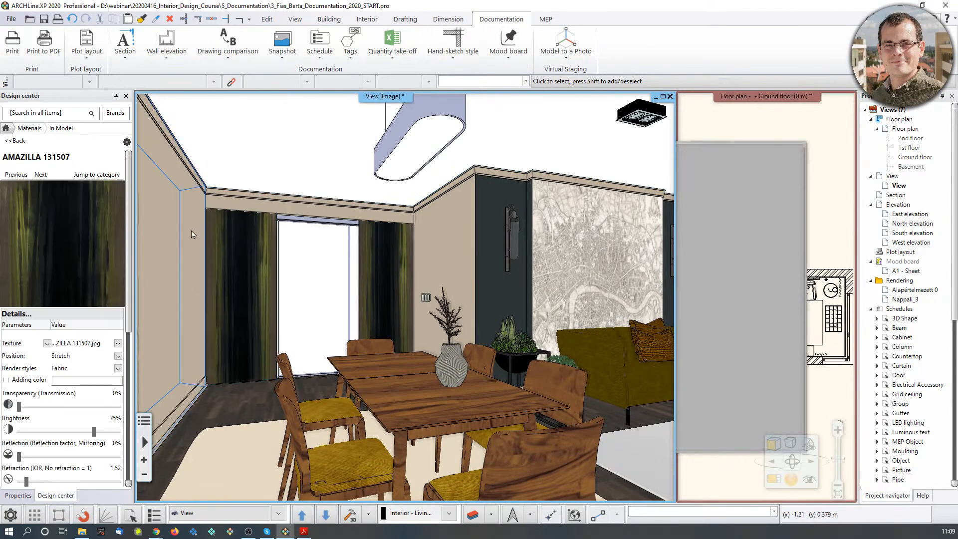
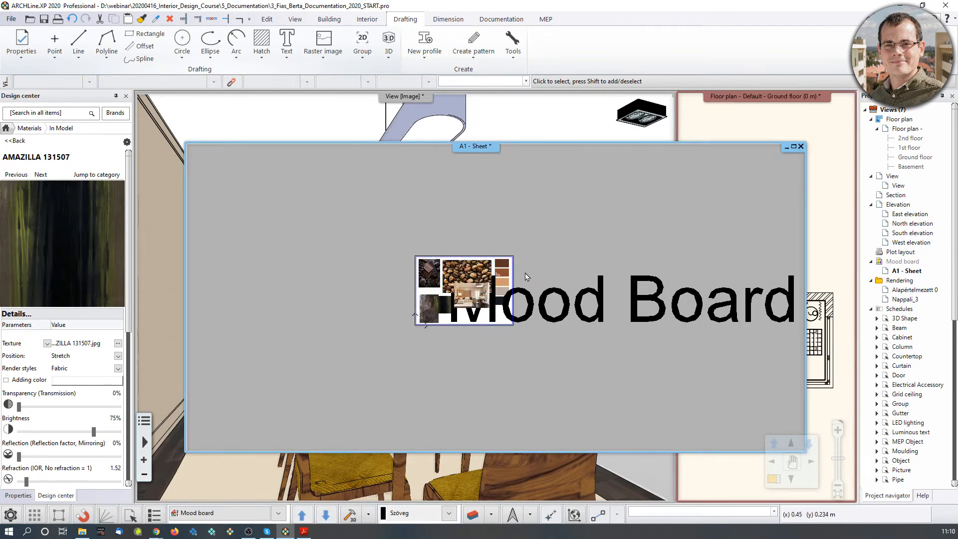
Shrink the Mood Board title's text height from 0.2 m to 0.02 m.
left_click(563, 298)
middle_click_drag(652, 285, 520, 275)
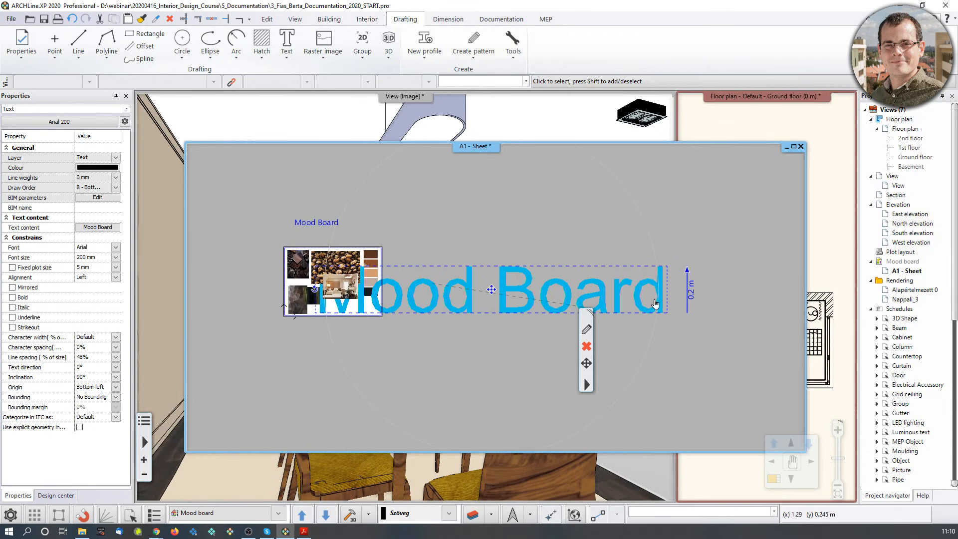
left_click(691, 291)
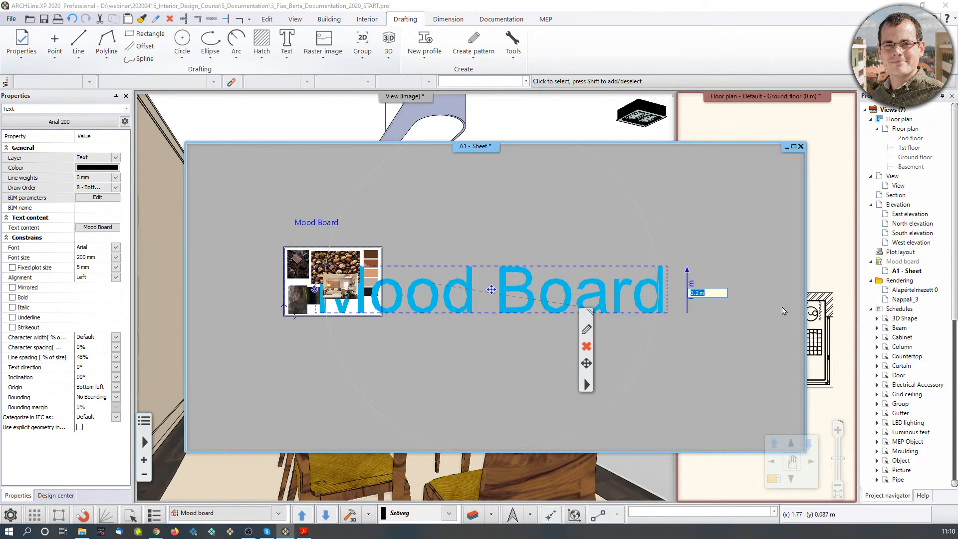
key("Left")
key("Right")
type("0")
key("Return")
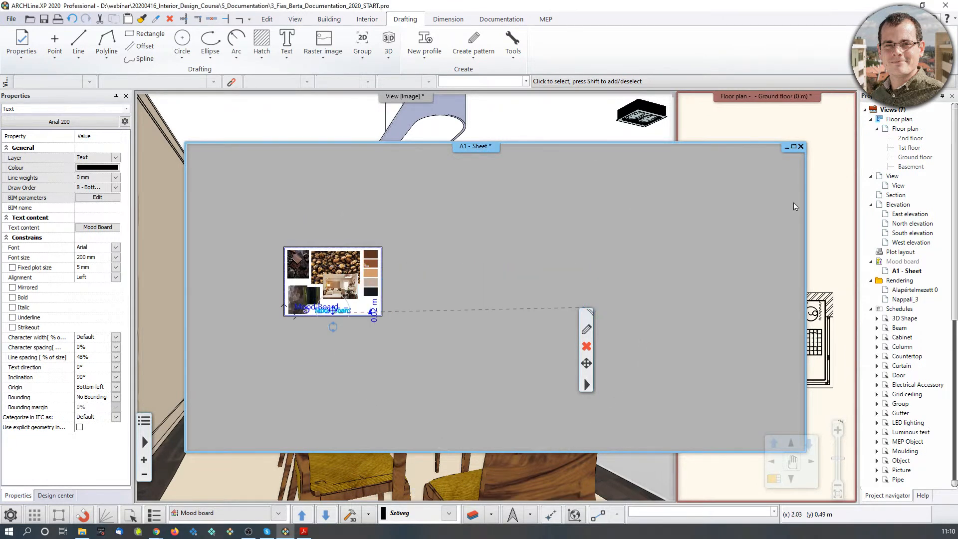
Move the title to the right, beneath the image collage.
scroll(399, 295, "up", 5)
scroll(399, 295, "up", 1)
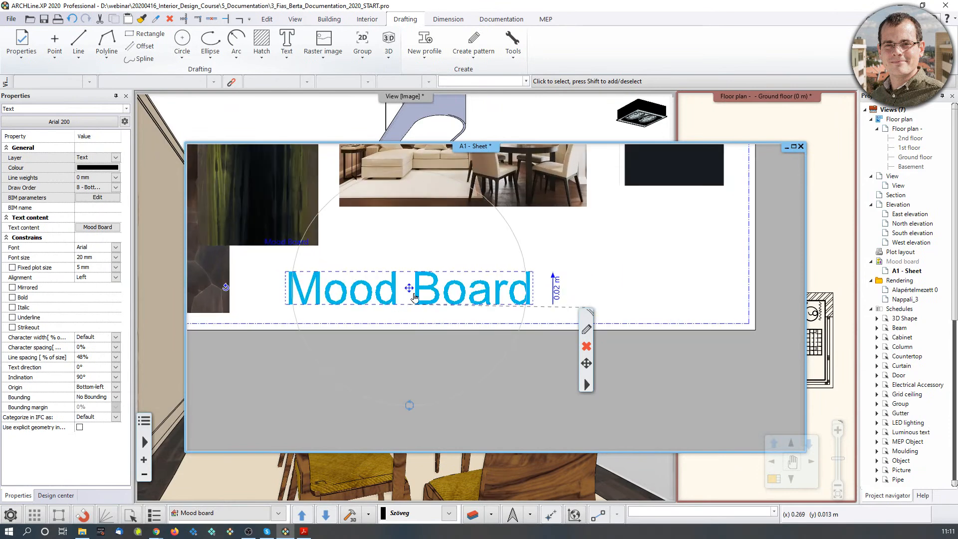
left_click(410, 289)
left_click(434, 299)
left_click(552, 268)
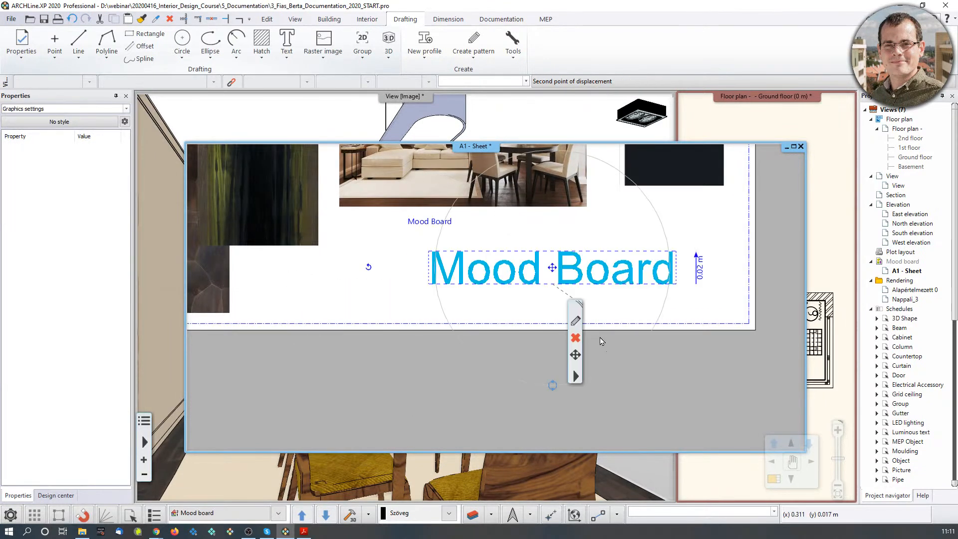
scroll(466, 338, "down", 3)
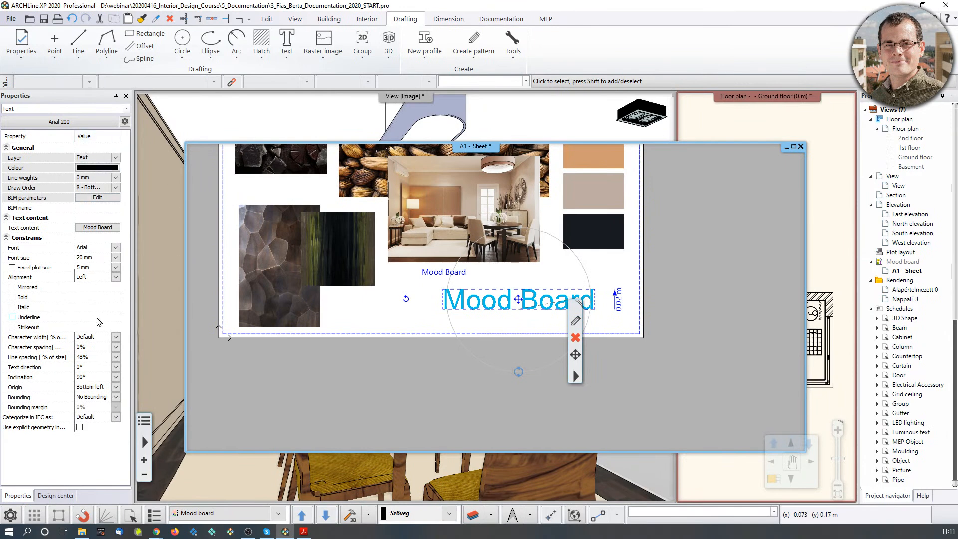
left_click(116, 249)
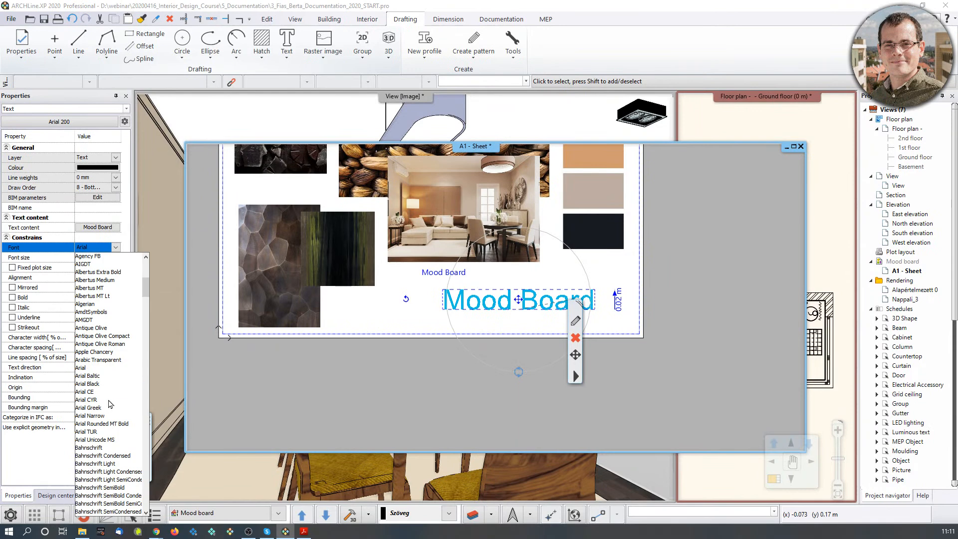
Set the title font to Century Schoolbook and make it bold.
scroll(109, 407, "down", 3)
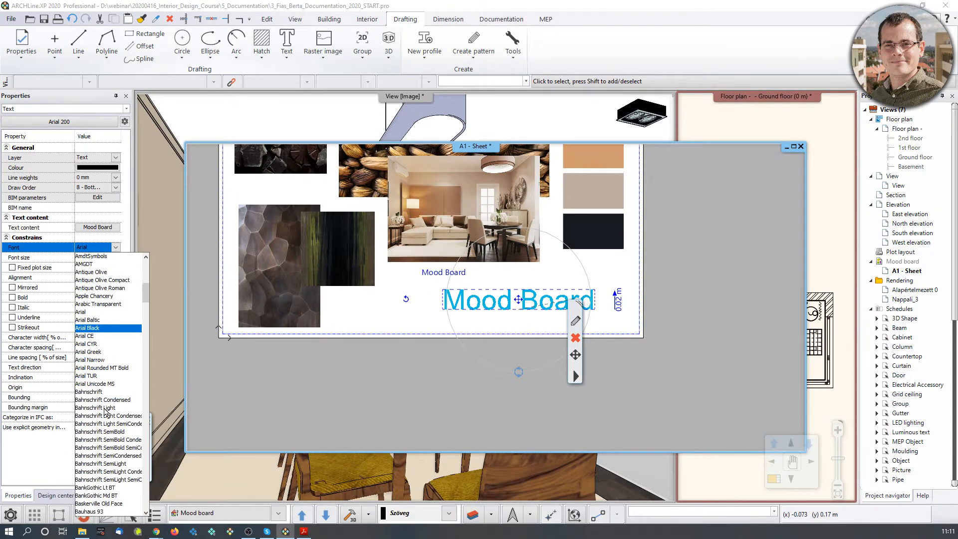
scroll(107, 412, "down", 10)
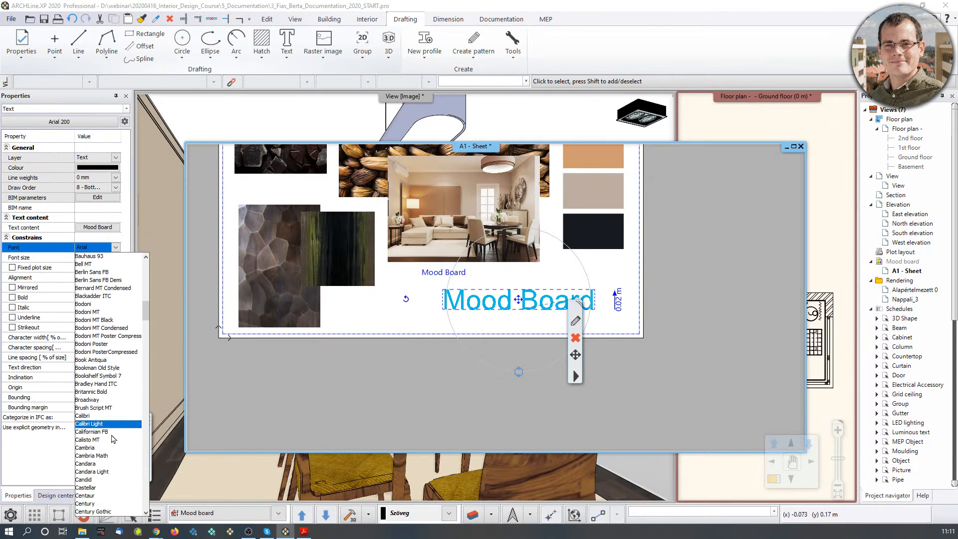
scroll(113, 440, "down", 3)
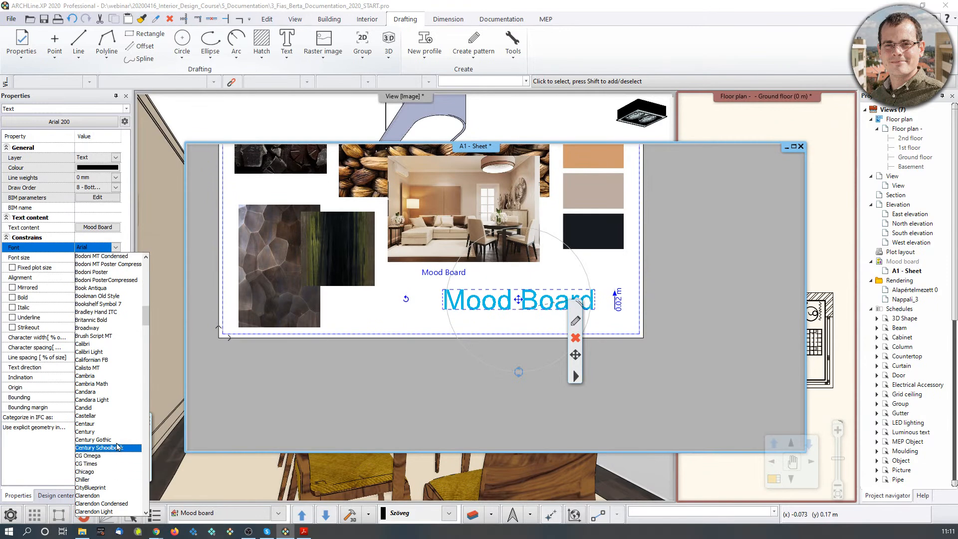
left_click(118, 448)
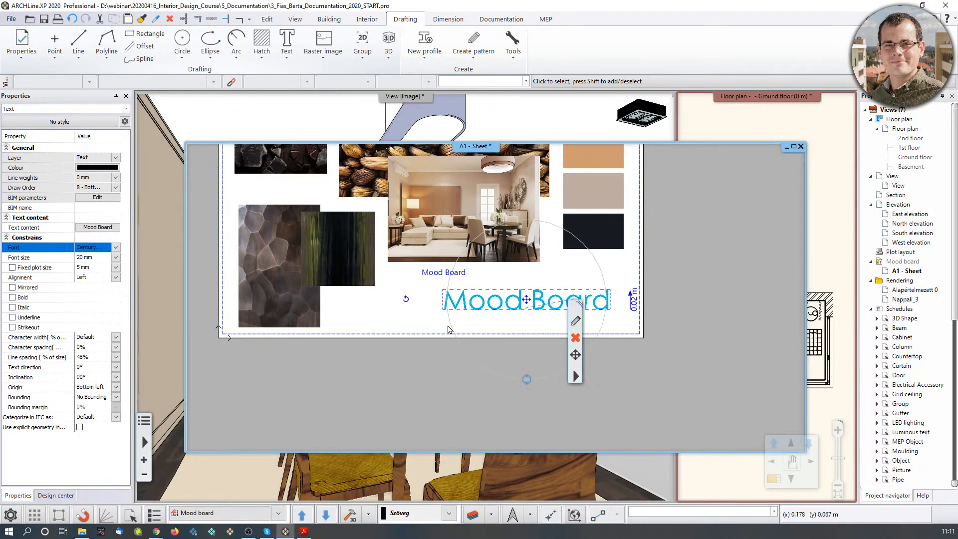
left_click(12, 297)
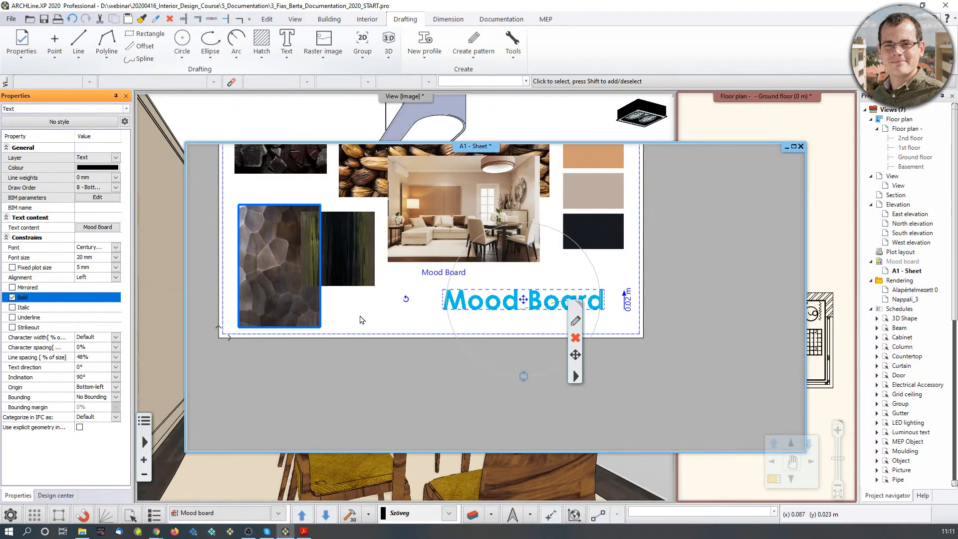
Colour the title RAL 8016 Mahogany brown from the RAL colour table.
left_click(483, 363)
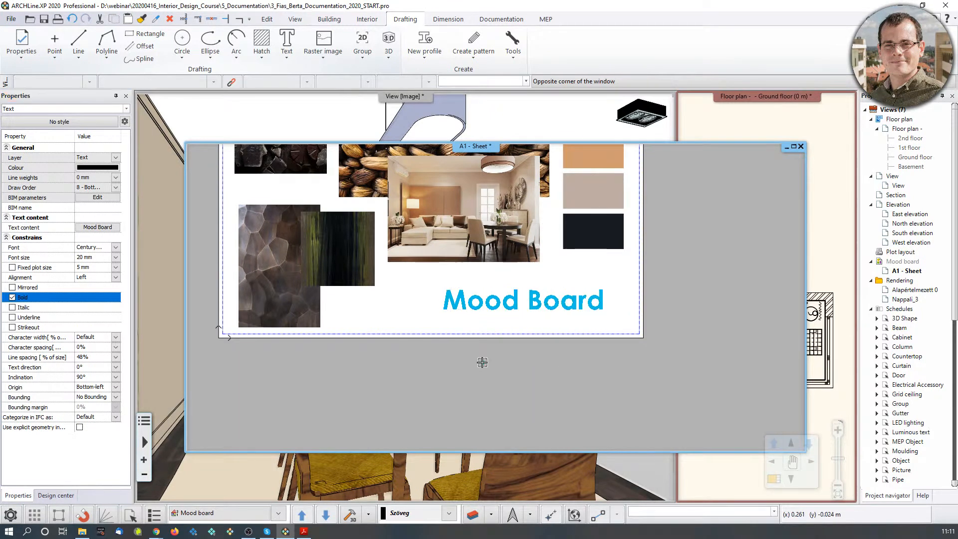
middle_click_drag(517, 319, 510, 384)
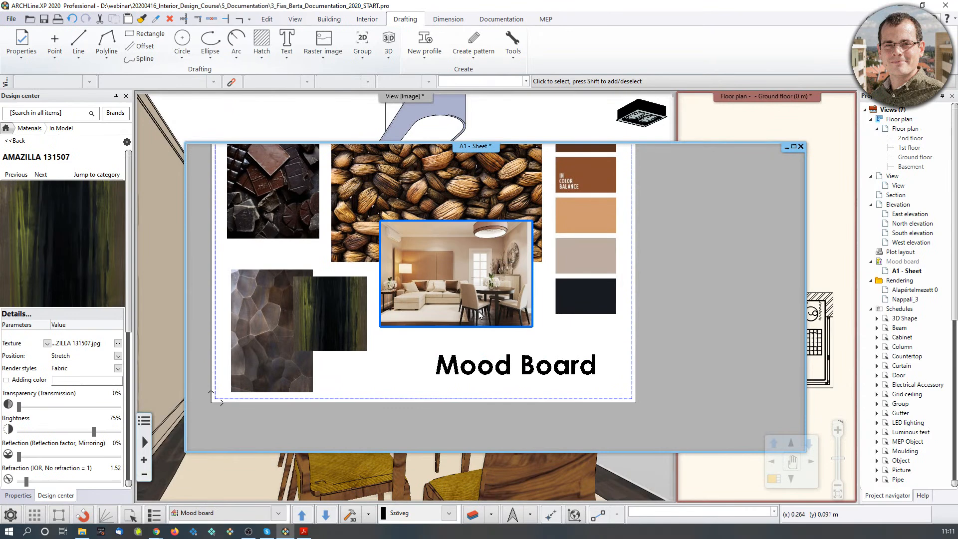
left_click(504, 363)
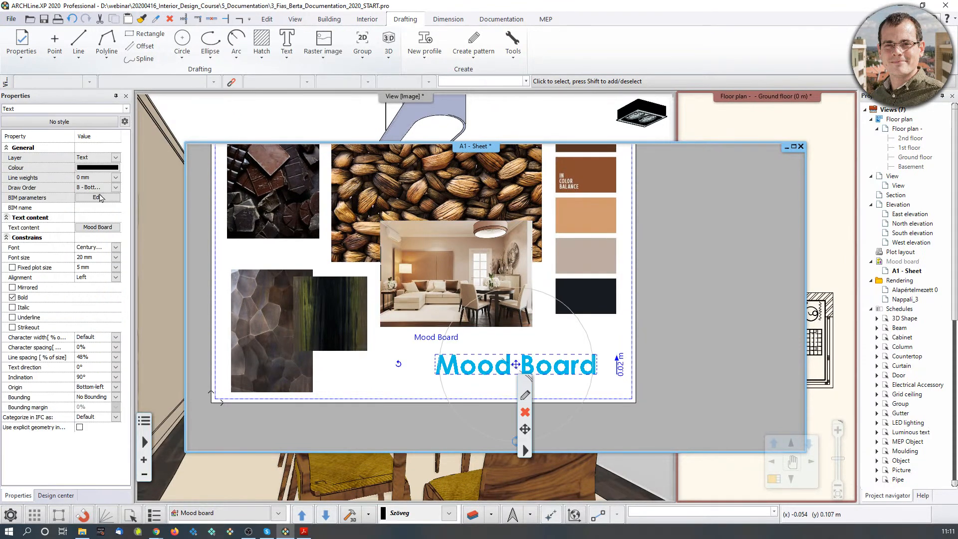
left_click(110, 171)
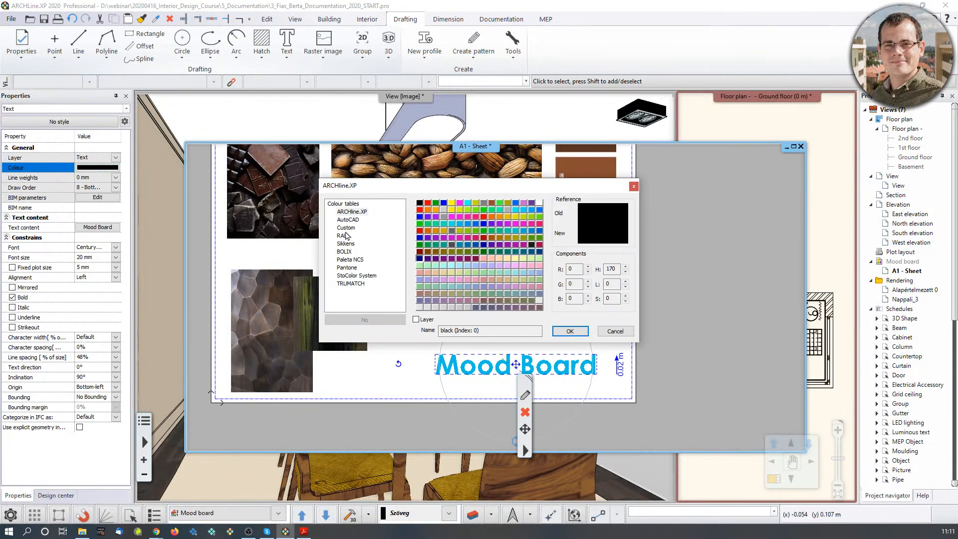
left_click(343, 236)
left_click(528, 210)
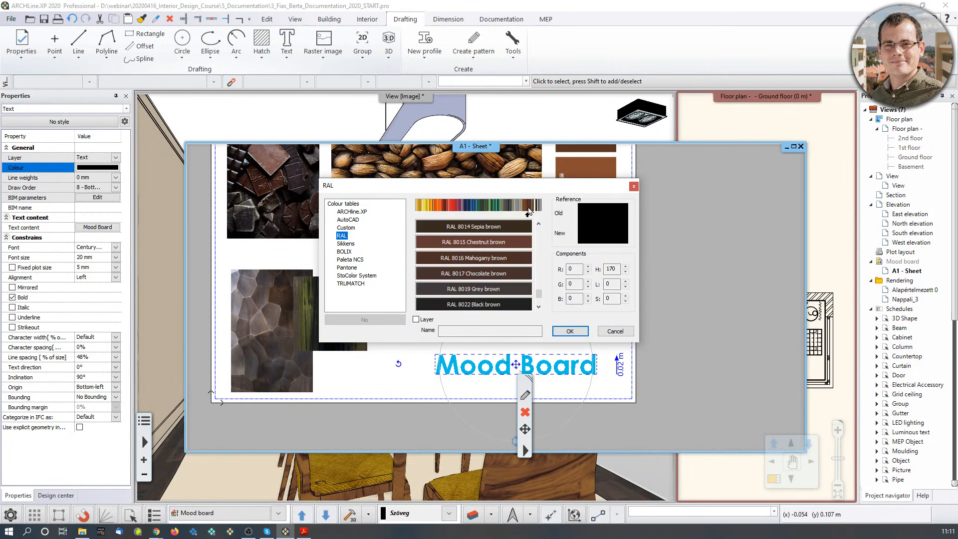
left_click(499, 258)
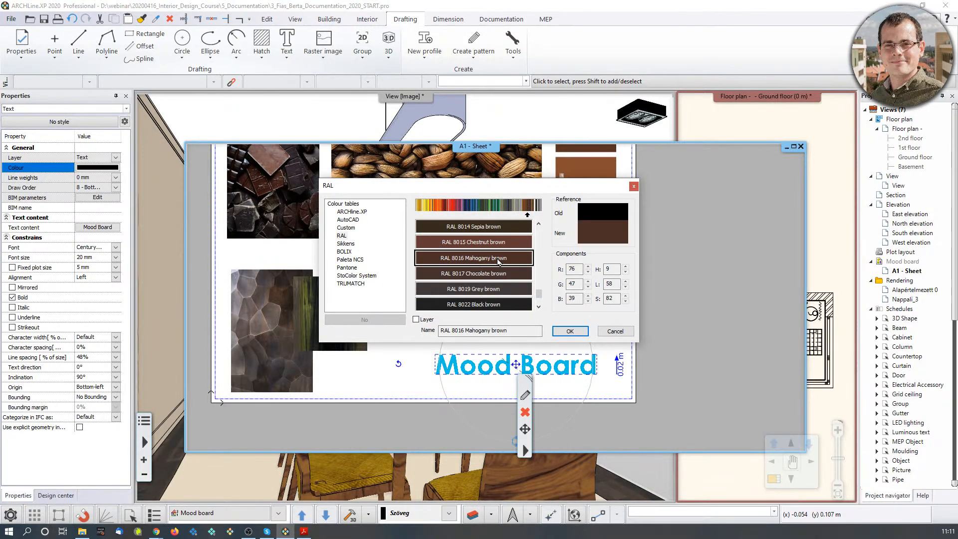
left_click(569, 331)
left_click(701, 352)
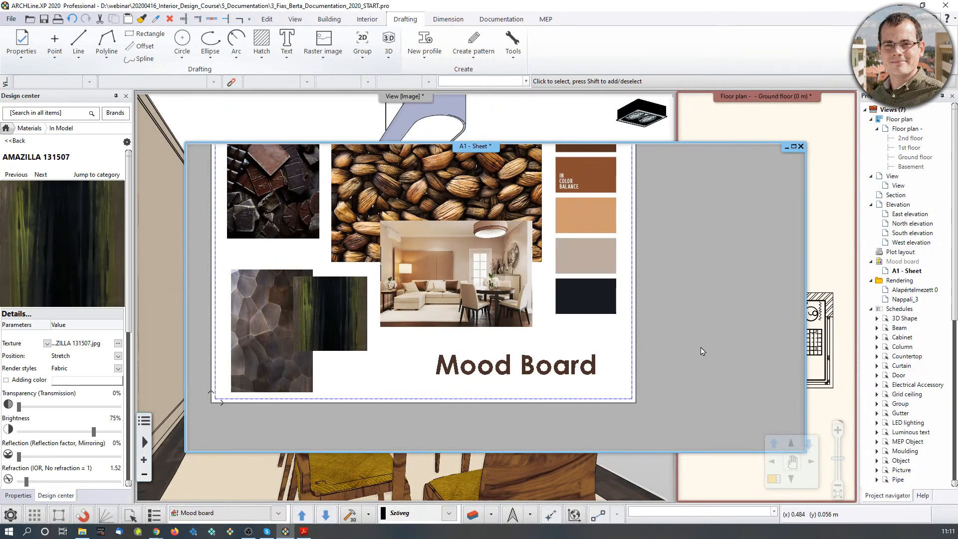
middle_click_drag(537, 365, 550, 397)
scroll(494, 319, "down", 1)
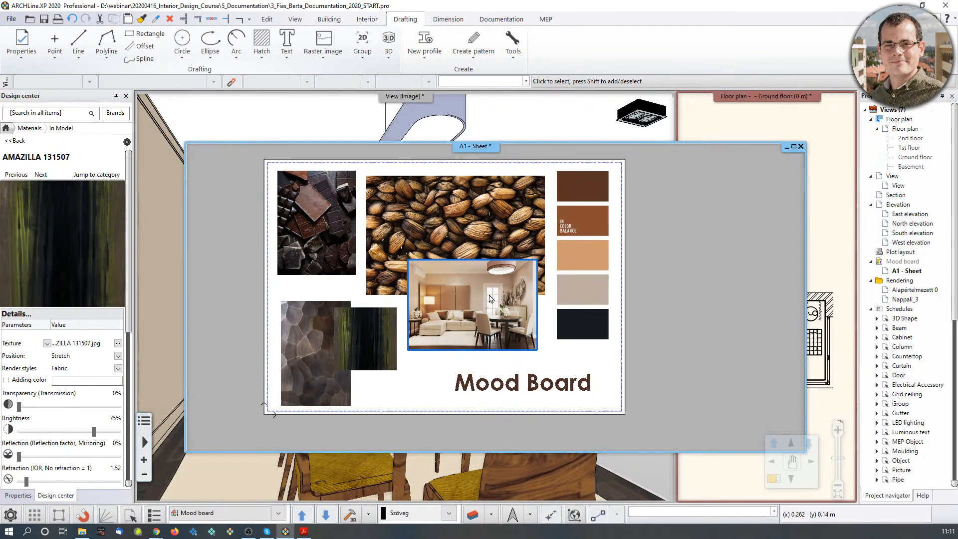
middle_click_drag(544, 230, 553, 235)
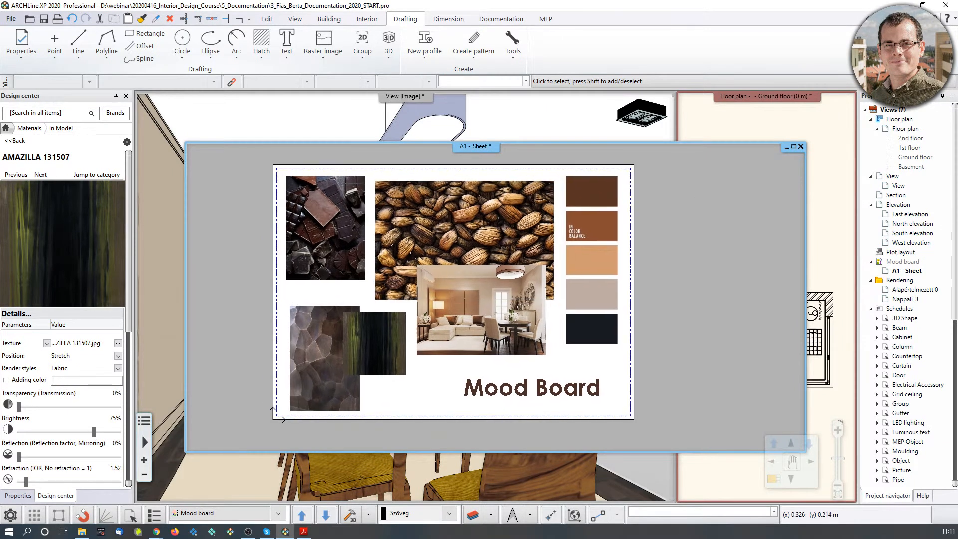
scroll(507, 299, "down", 1)
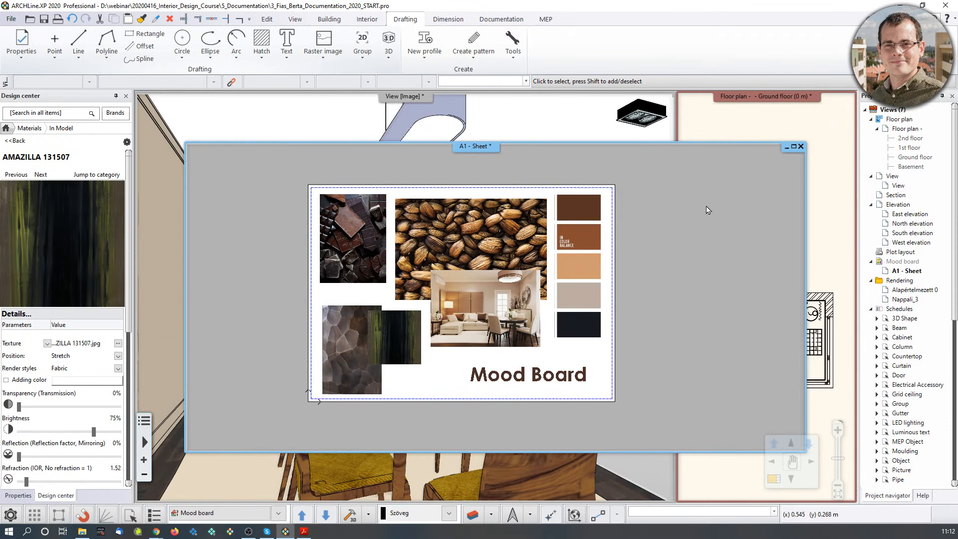
left_click(759, 126)
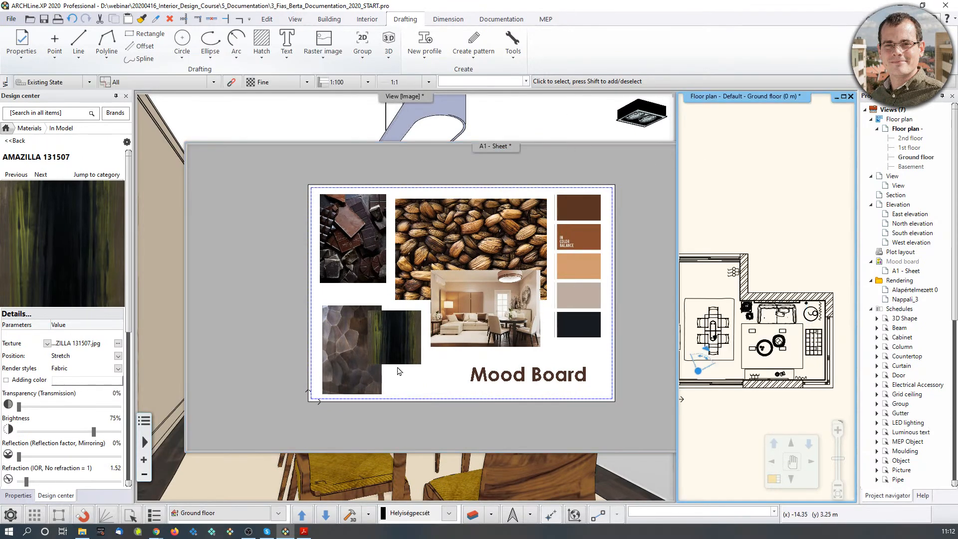
left_click(544, 121)
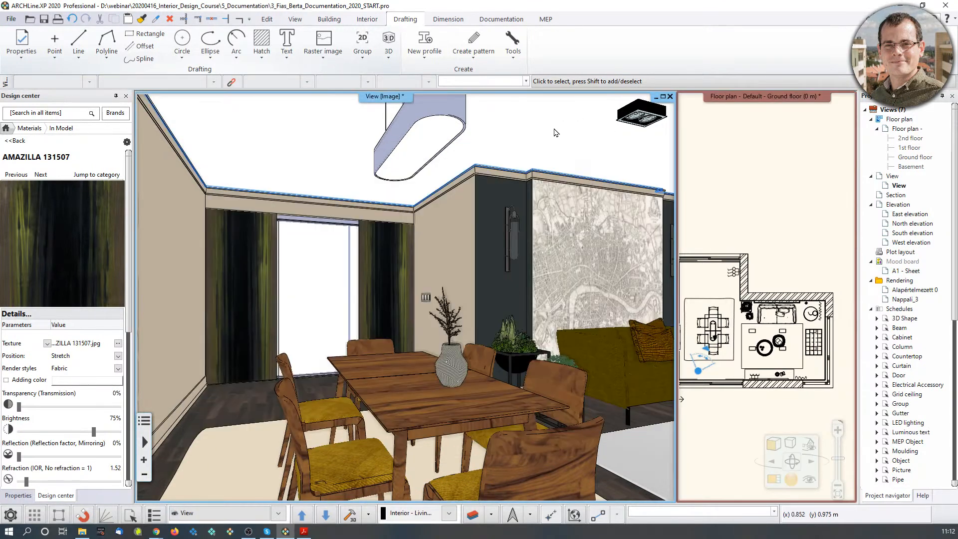
left_click(534, 182)
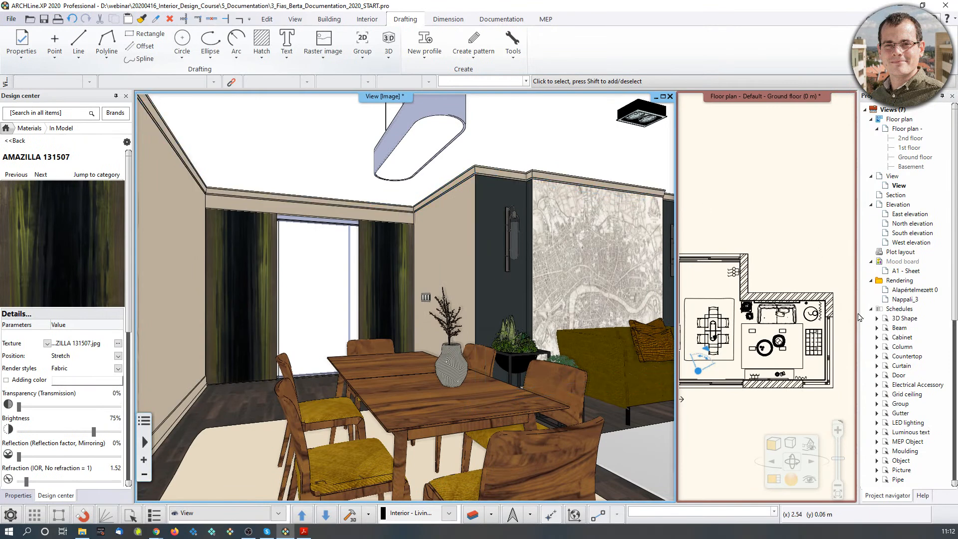
left_click(773, 480)
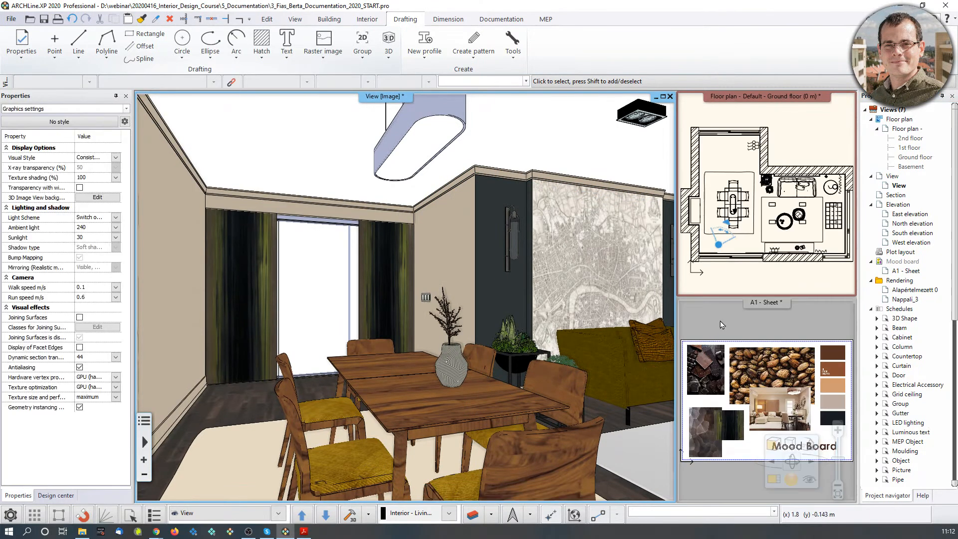
left_click(726, 324)
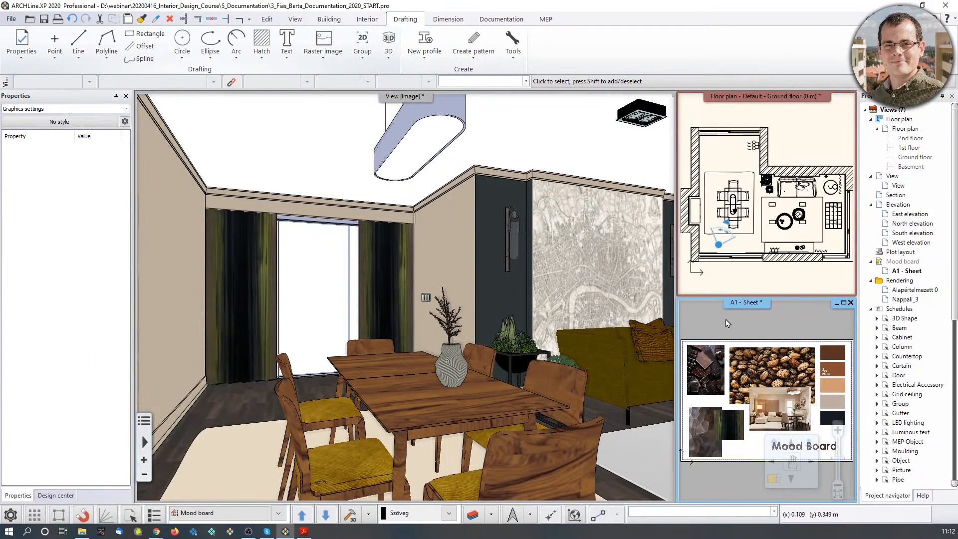
key("F2")
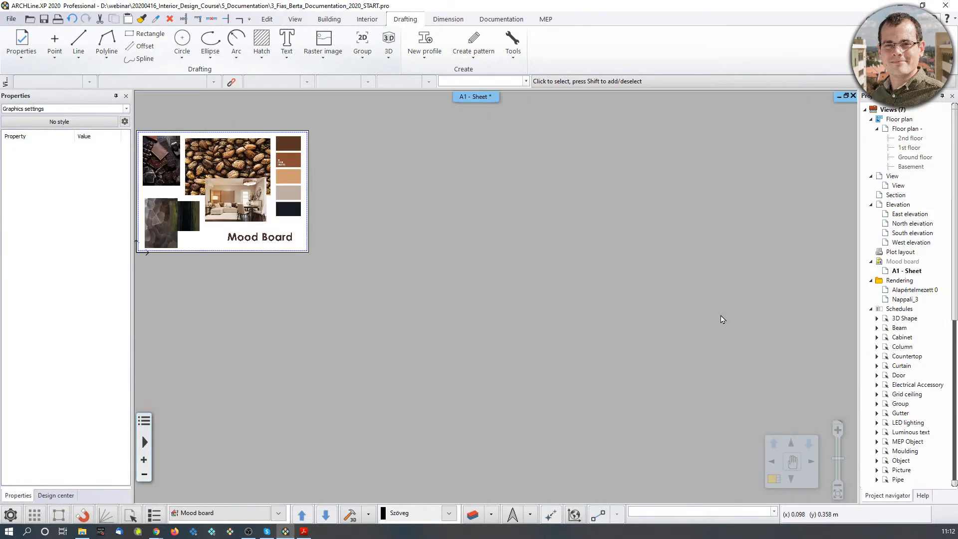
key("F2")
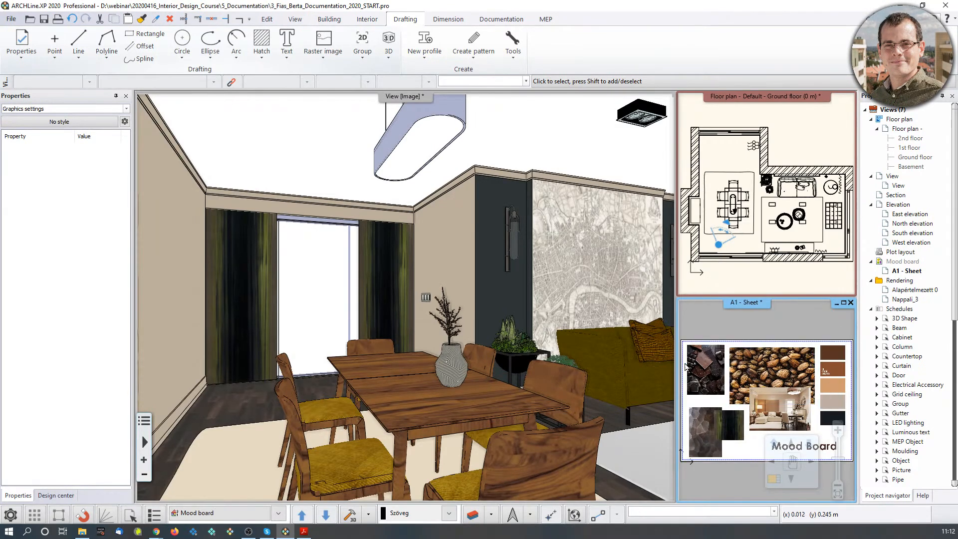
key("F2")
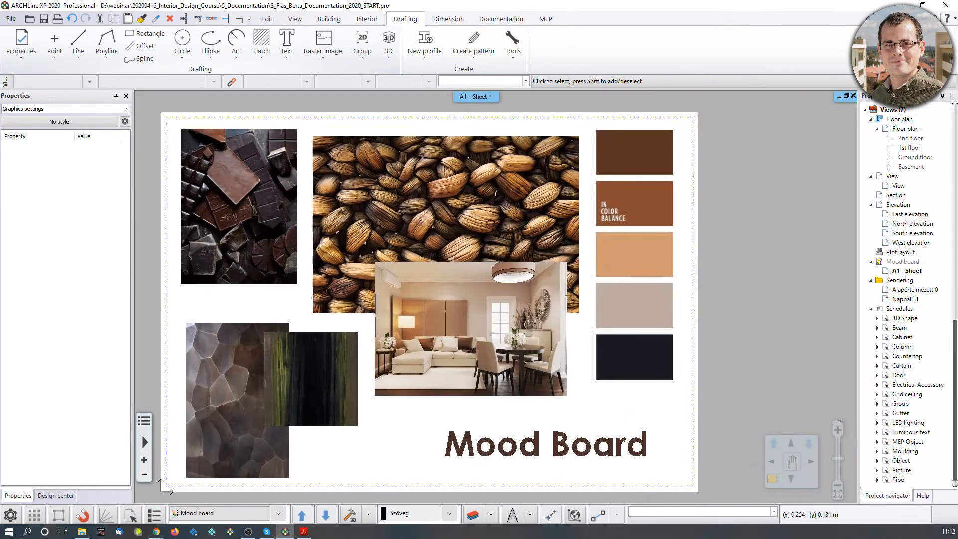
middle_click_drag(486, 324, 511, 325)
scroll(510, 325, "down", 1)
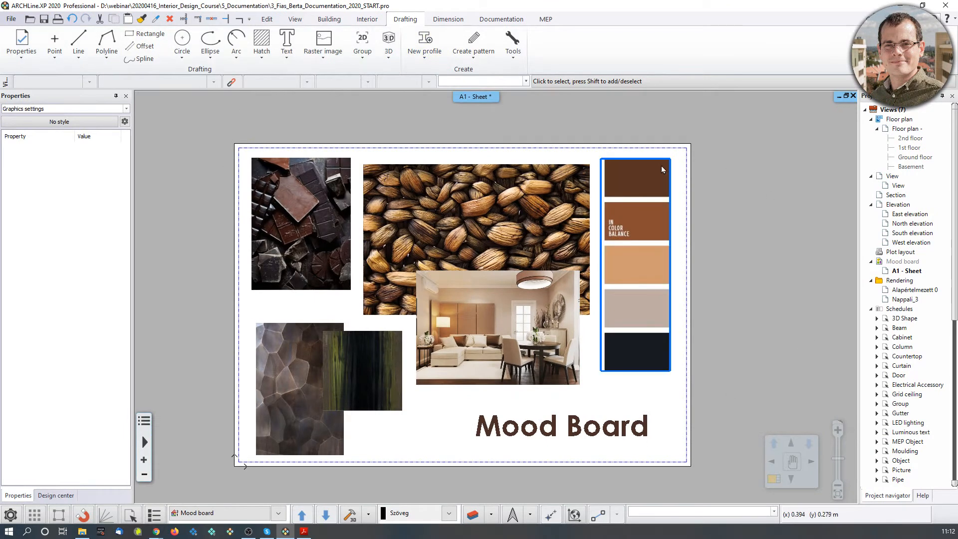
key("F2")
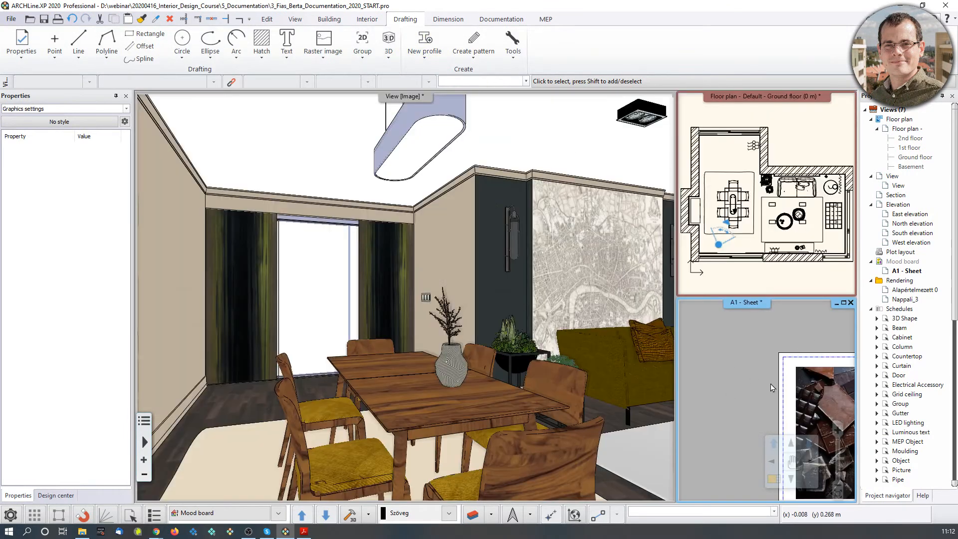
key("F2")
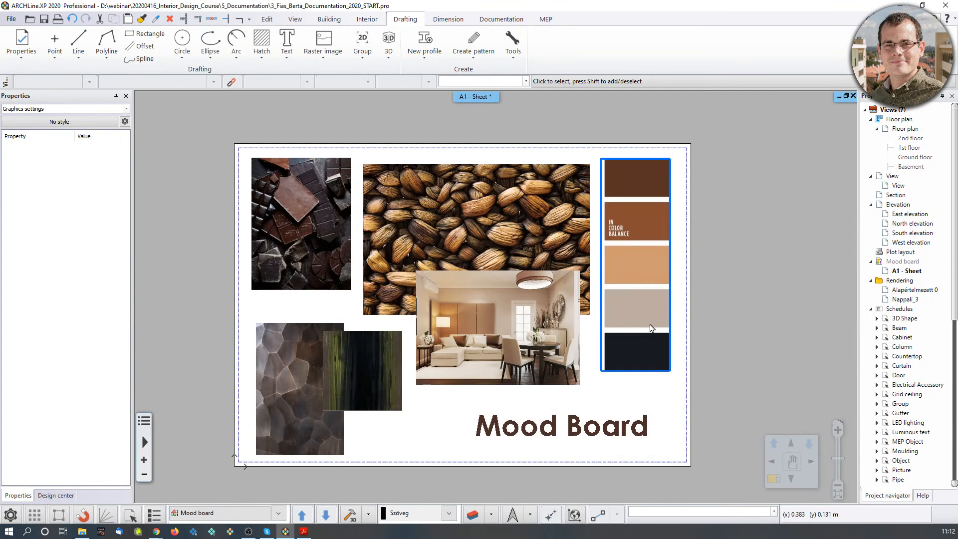
key("F2")
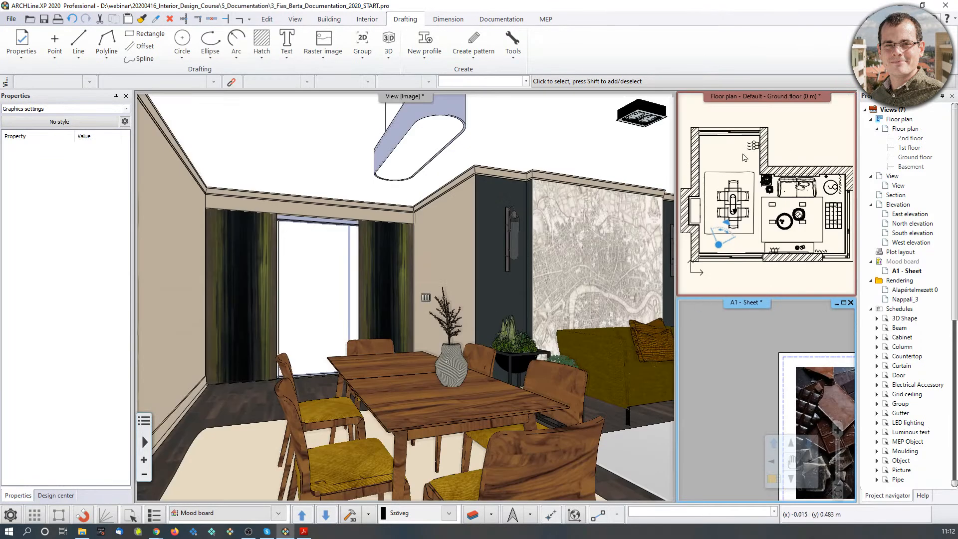
left_click(817, 130)
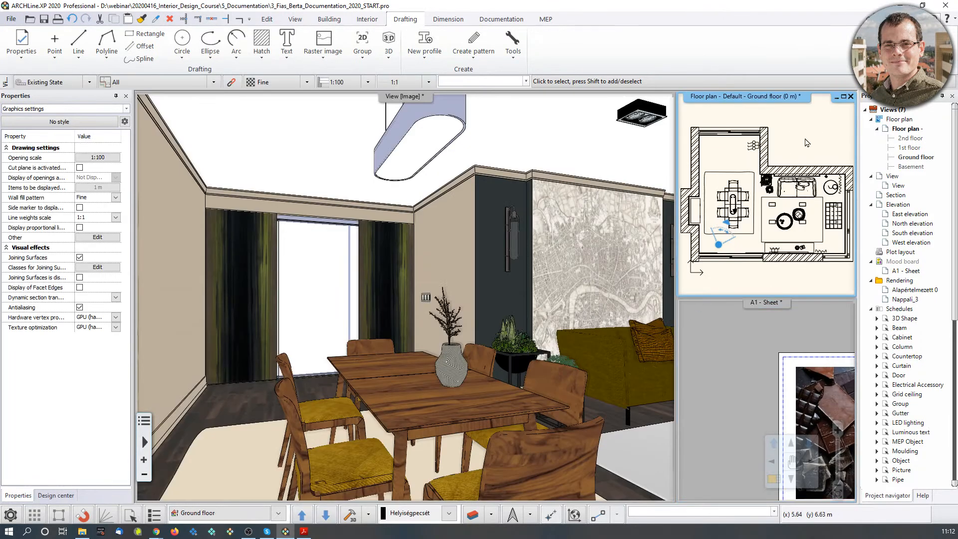
Recentre the ground floor plan, swap it into the main window, and zoom out.
key("F2")
scroll(451, 269, "up", 3)
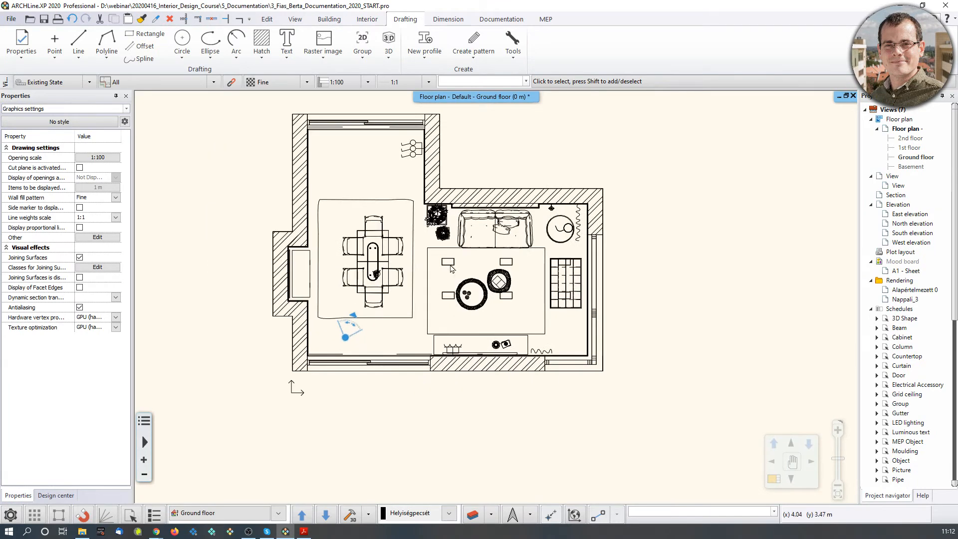
middle_click_drag(451, 266, 455, 308)
key("F2")
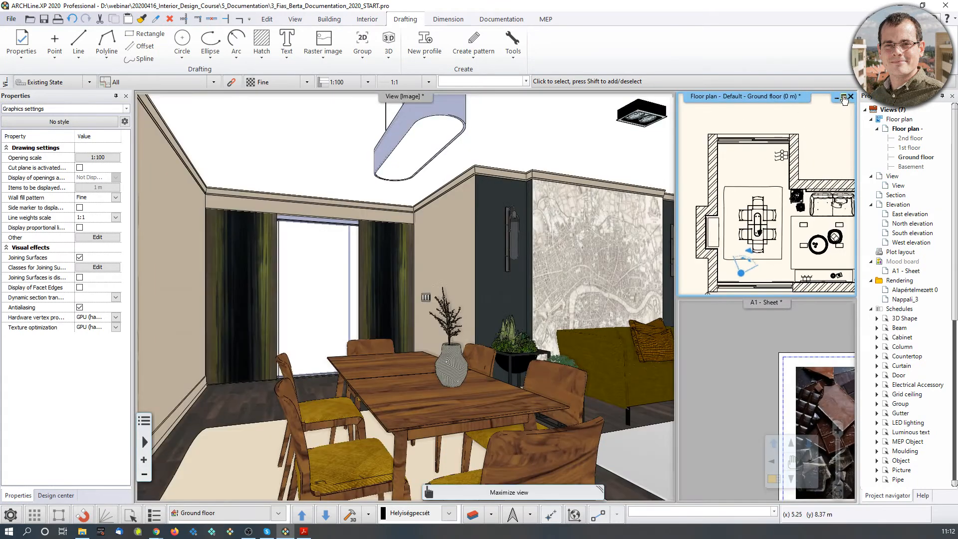
middle_click_drag(798, 191, 776, 178)
scroll(775, 177, "down", 1)
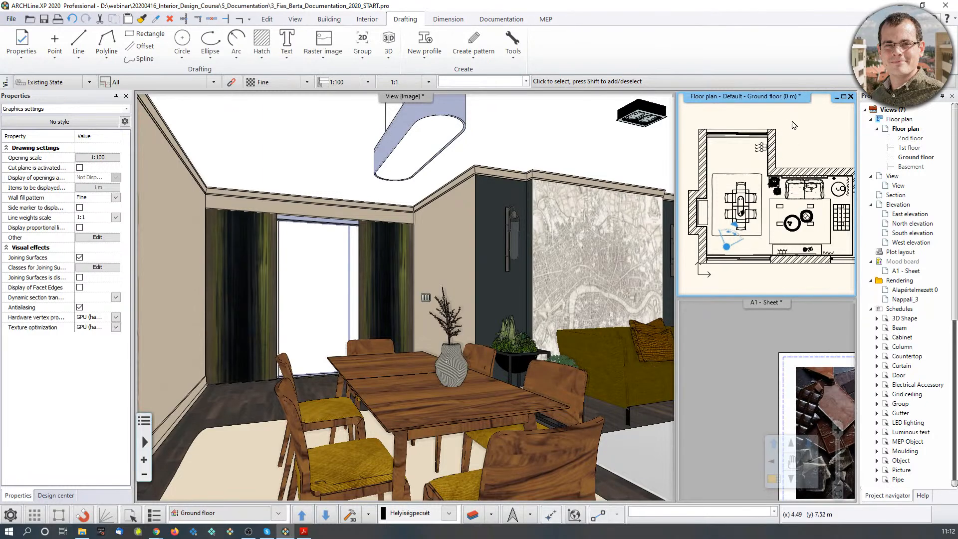
left_click(773, 481)
scroll(414, 295, "down", 2)
scroll(437, 344, "down", 1)
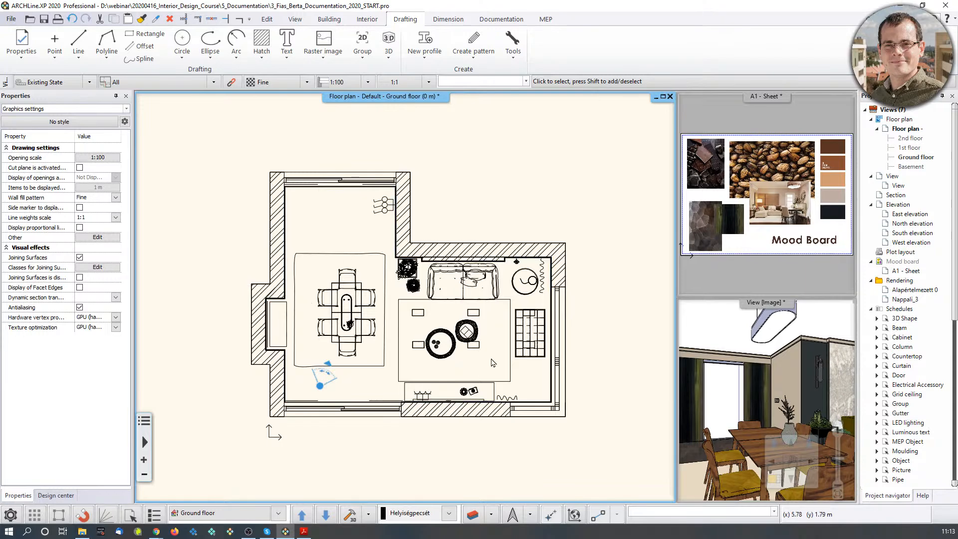
Use Layer walk to display only the Wall - Load bearing and Slab layers.
left_click(473, 515)
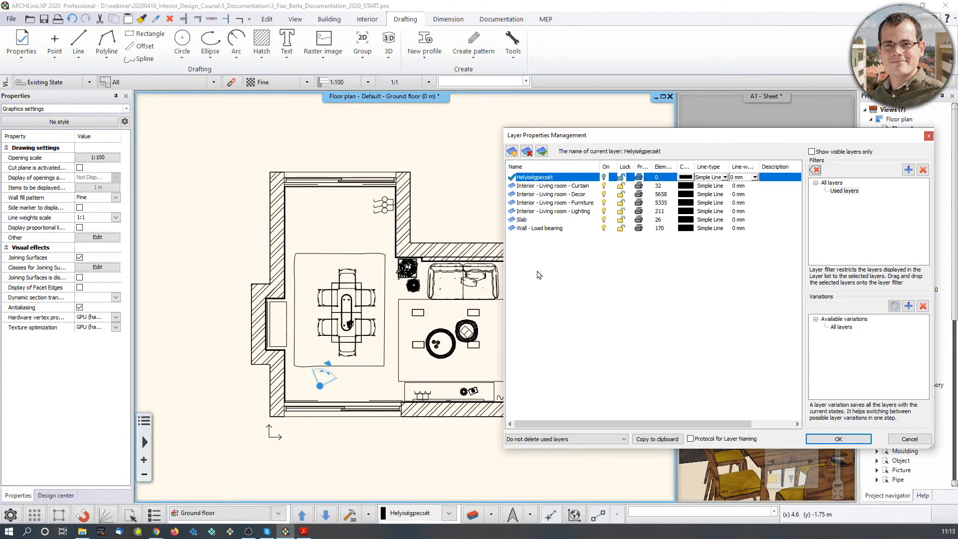
left_click(664, 282)
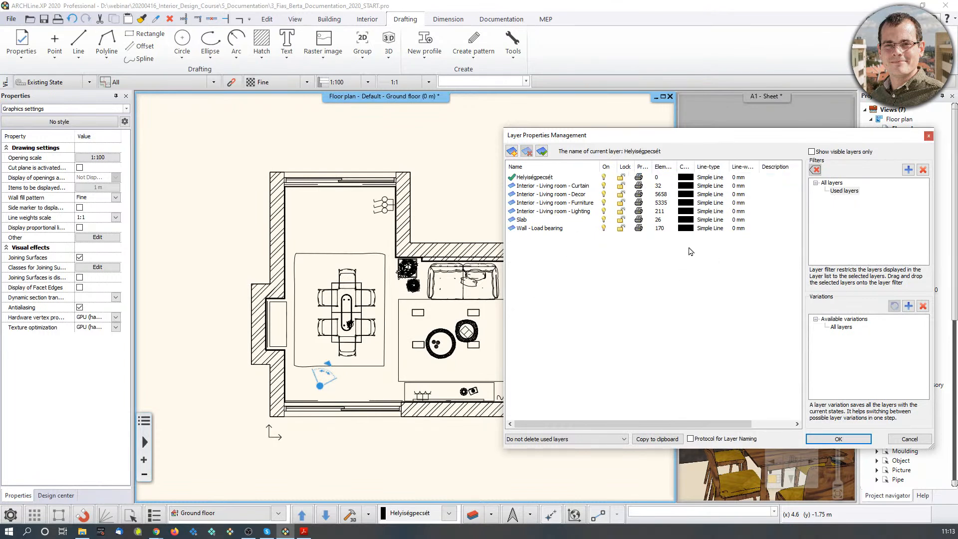
left_click(929, 136)
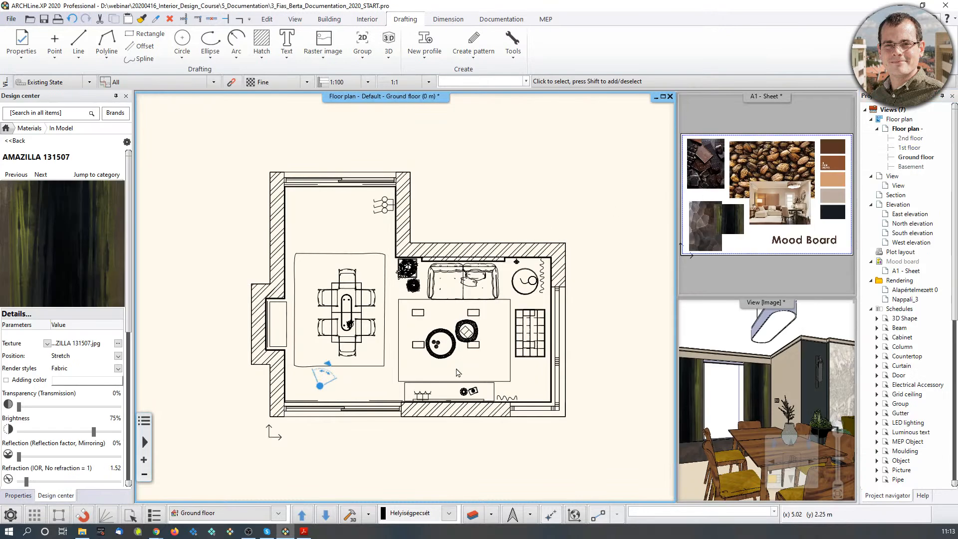
left_click(493, 519)
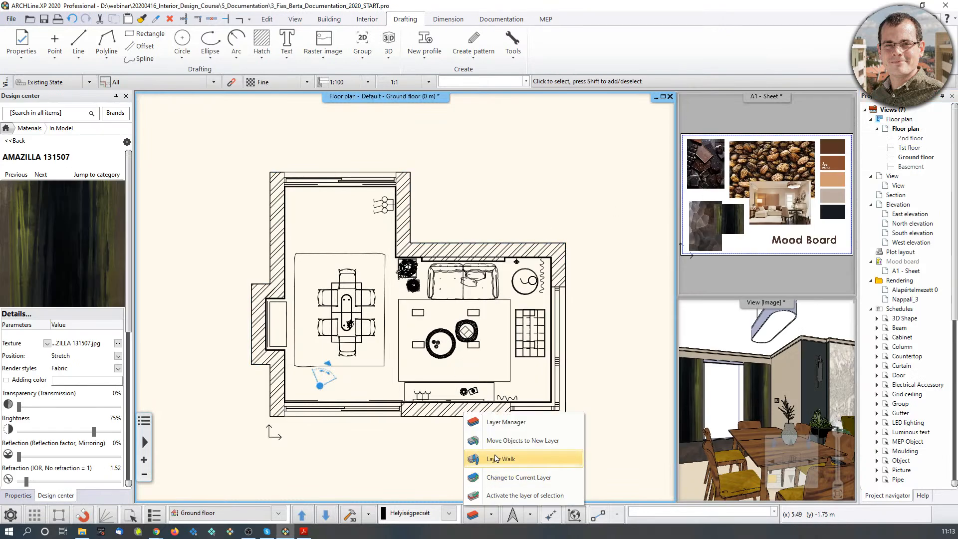
left_click(494, 461)
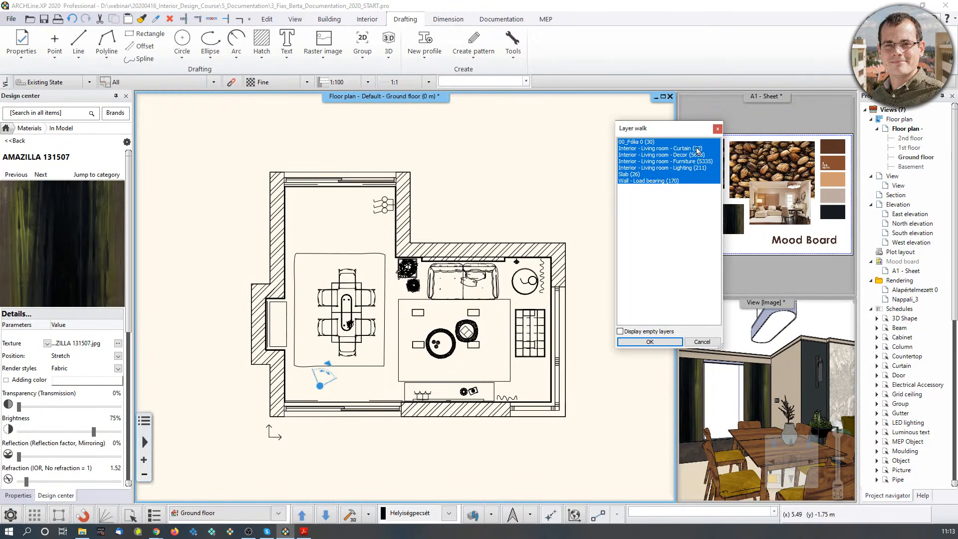
left_click(656, 181)
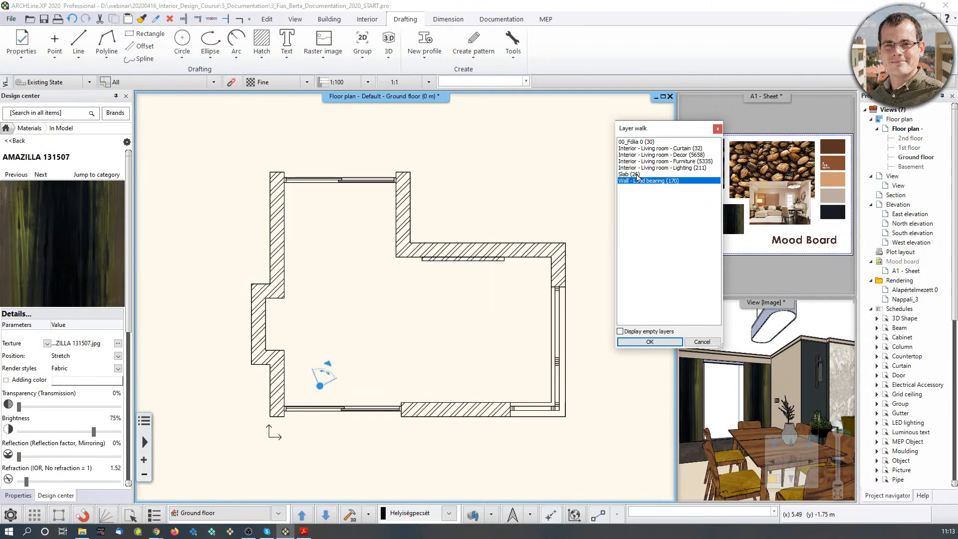
left_click(637, 174, "ctrl")
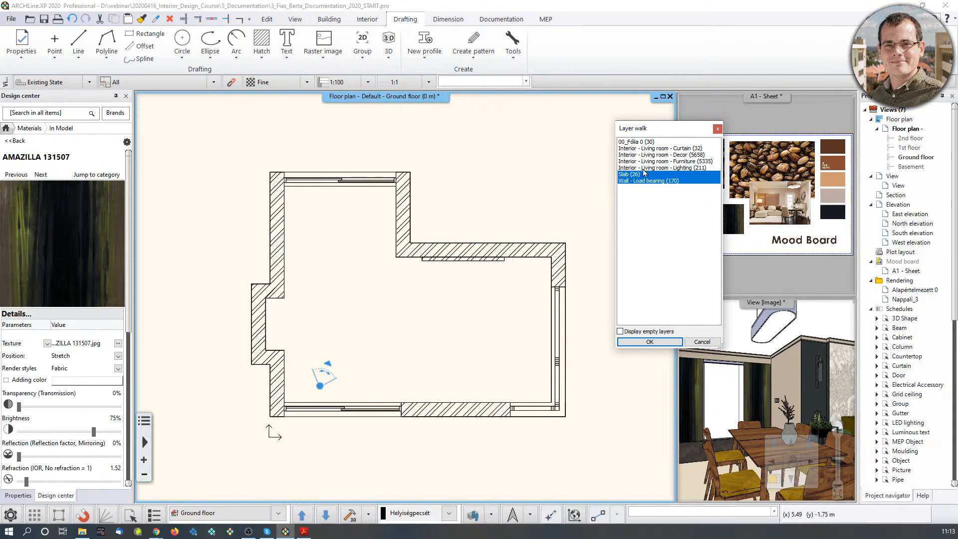
left_click(669, 344)
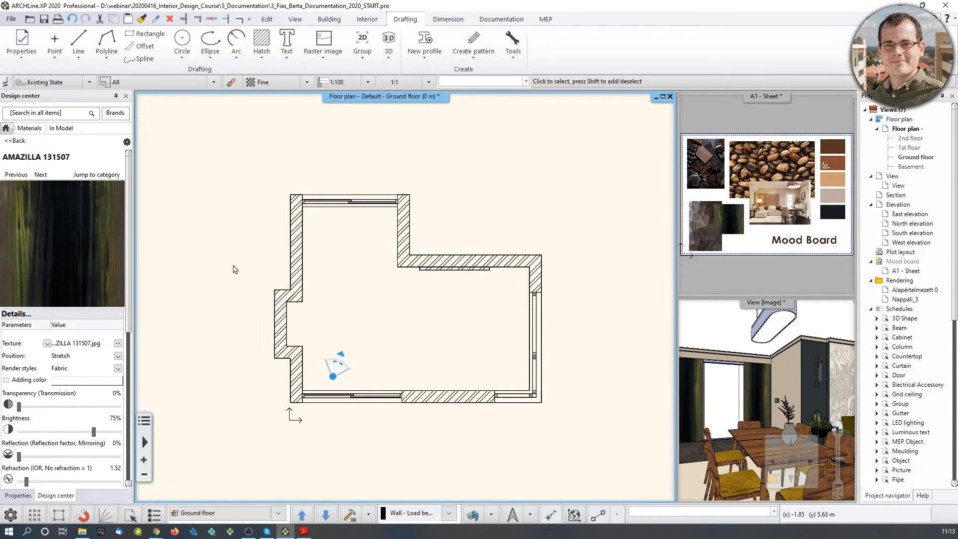
Set up Building > All walls dimensioning without the overall corner-to-corner external dimension.
left_click(448, 19)
left_click(215, 56)
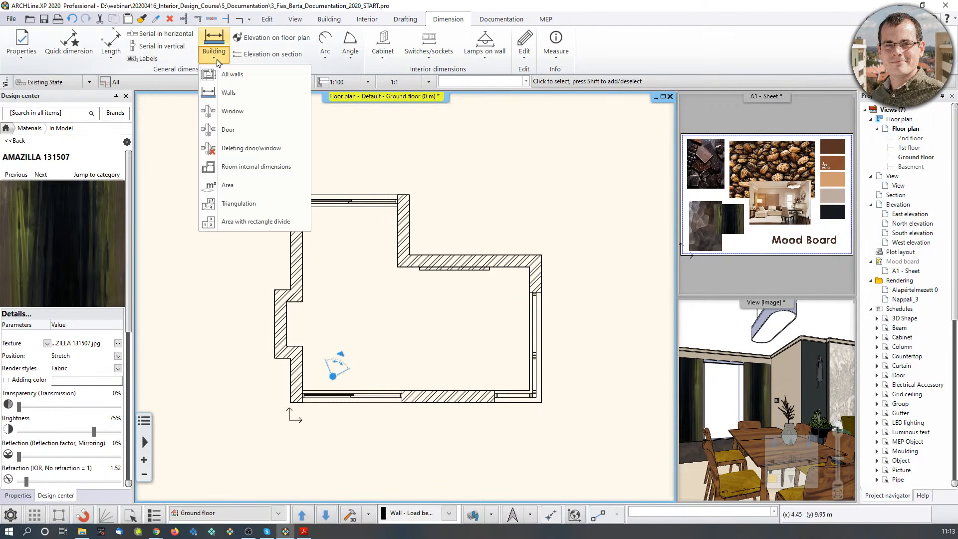
left_click(239, 77)
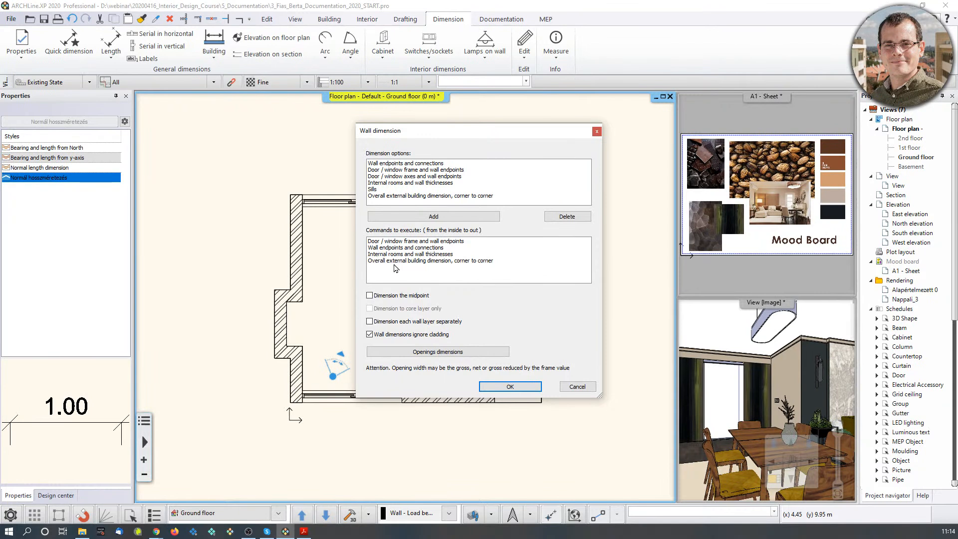
left_click(462, 261)
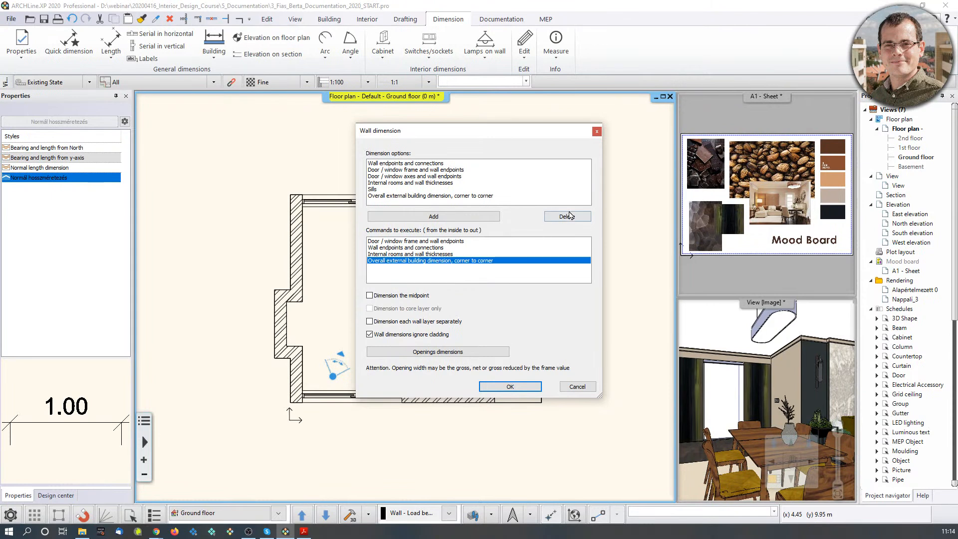
left_click(567, 216)
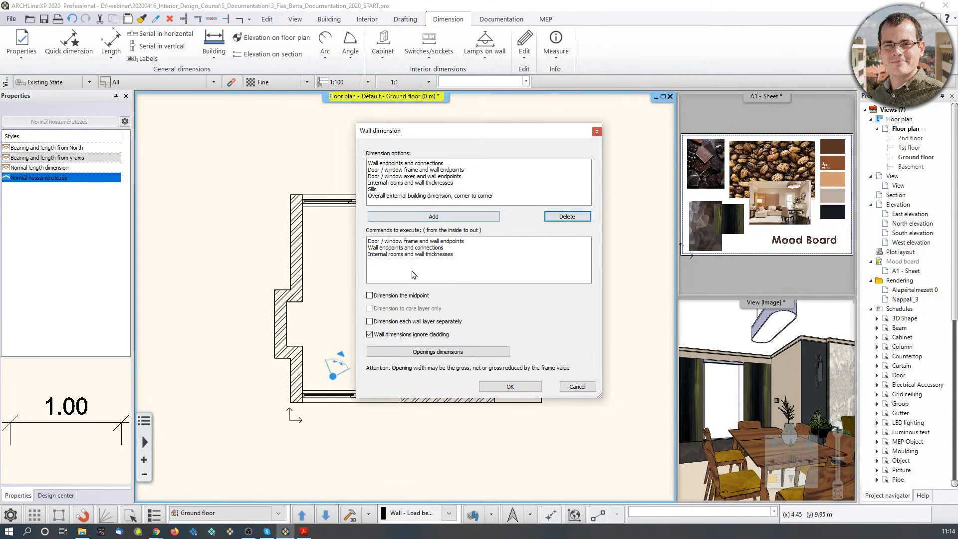
left_click(518, 389)
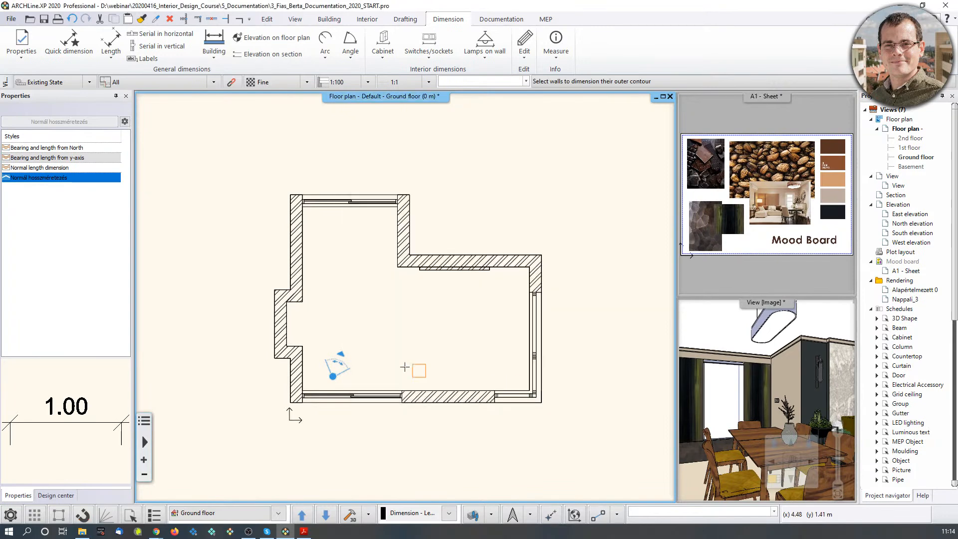
Window-select all the plan's walls and place three-row dimension chains around them.
left_click(218, 154)
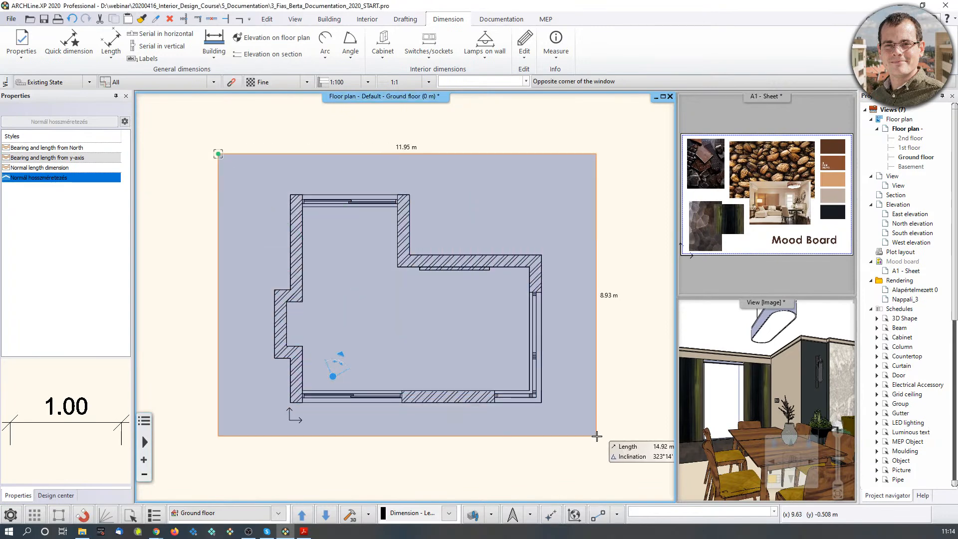
left_click(597, 437)
key("Return")
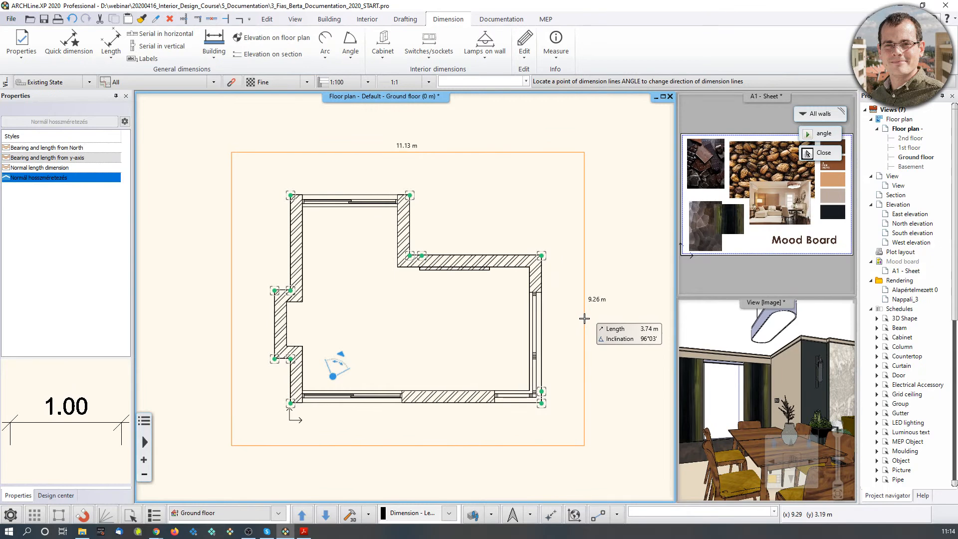
left_click(553, 329)
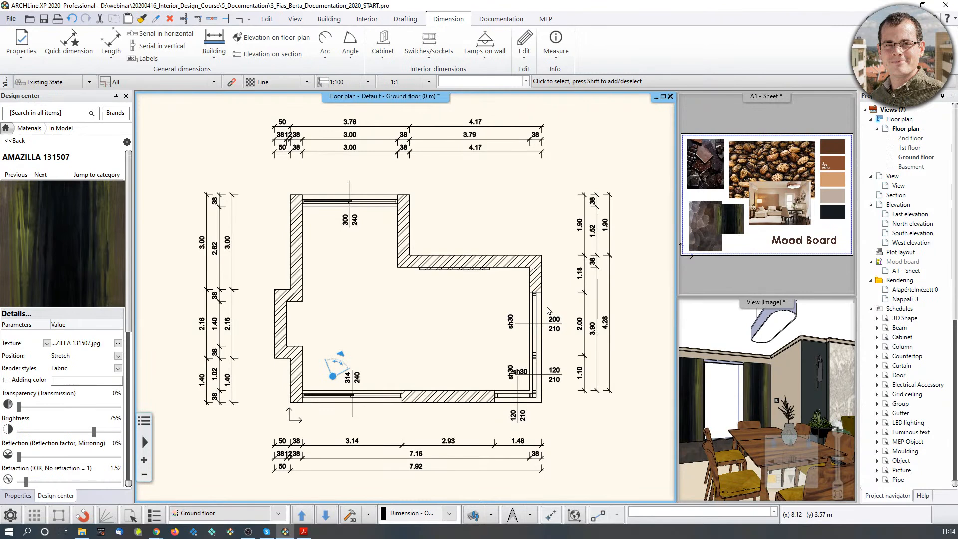
scroll(556, 312, "up", 4)
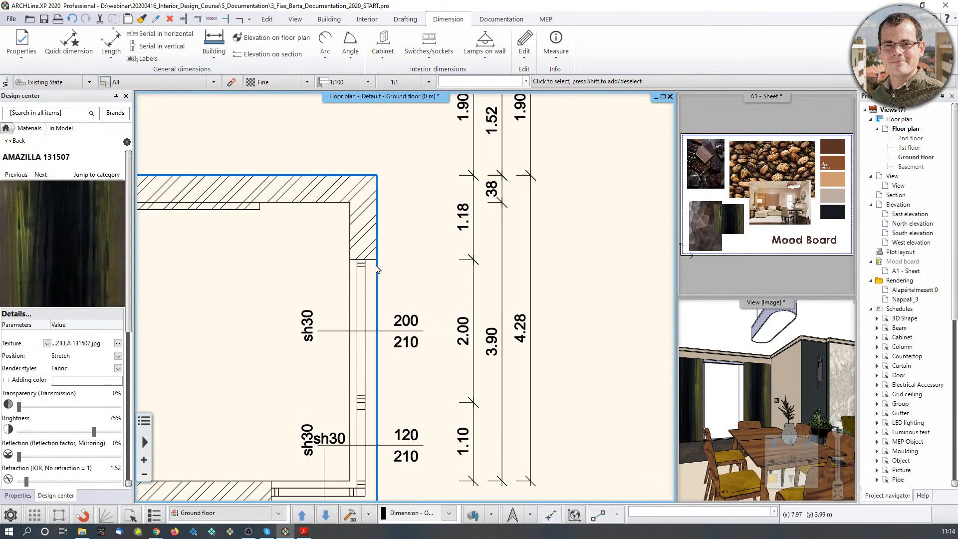
left_click(365, 282)
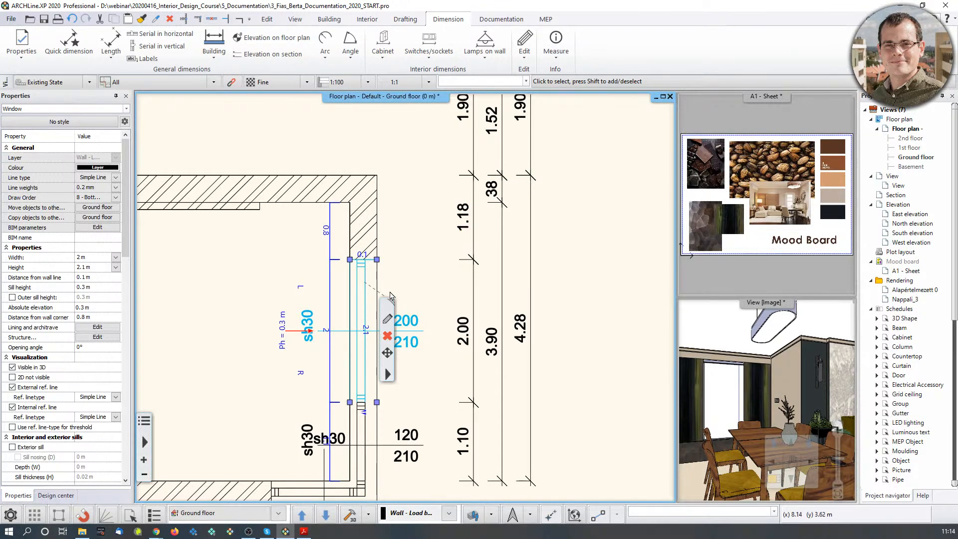
middle_click_drag(442, 378, 456, 359)
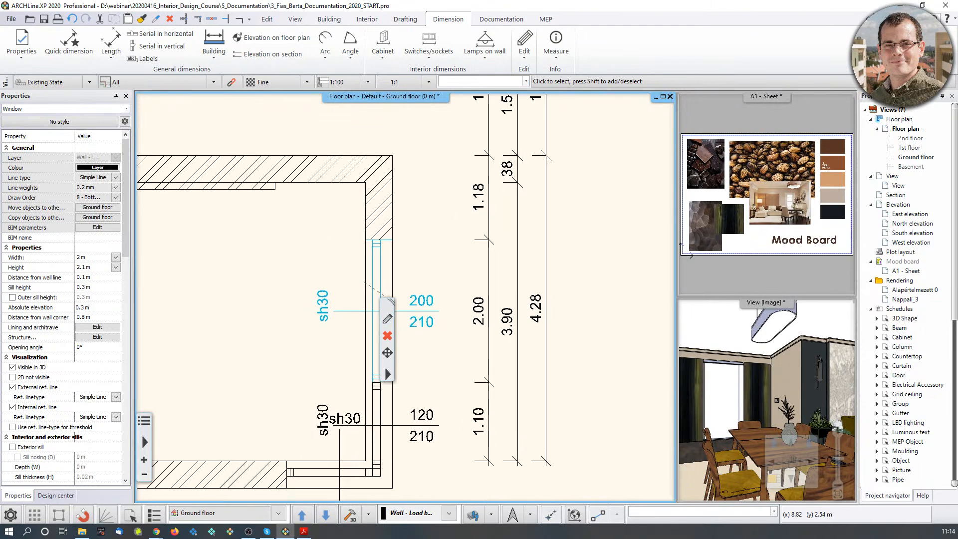
left_click(341, 312)
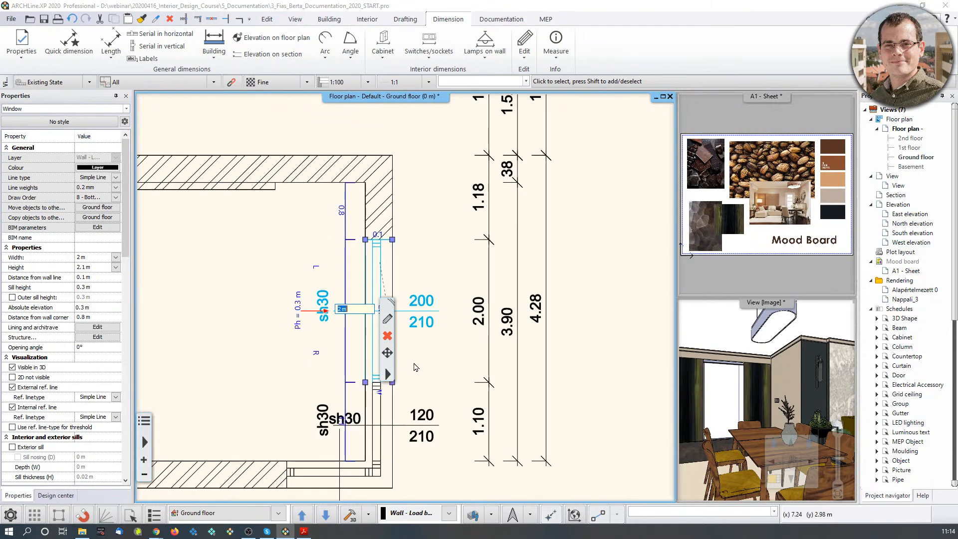
type("1")
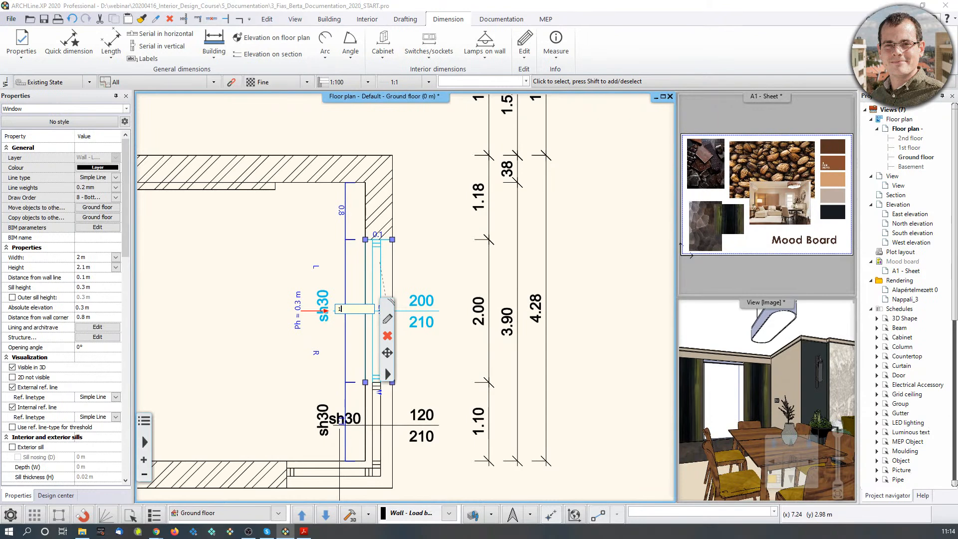
key("Return")
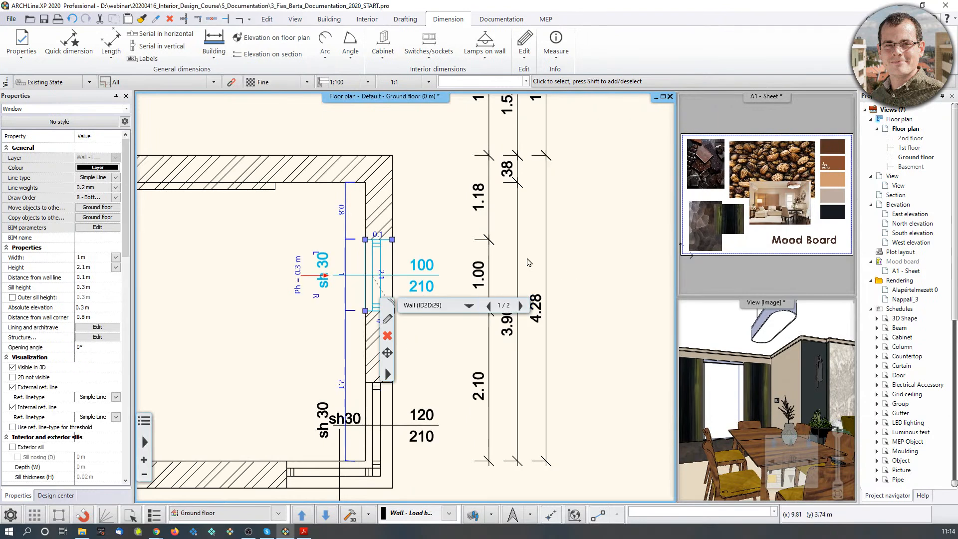
middle_click_drag(484, 252, 458, 217)
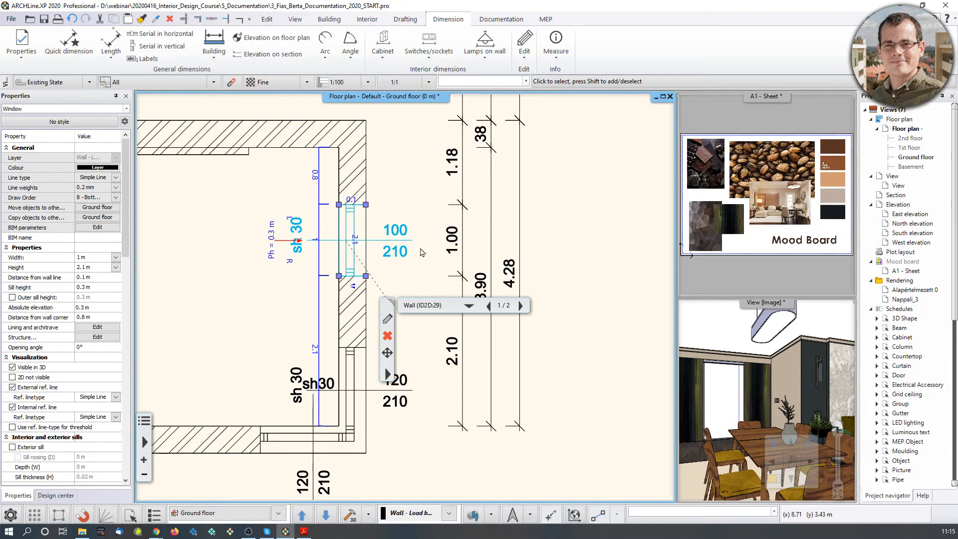
left_click(70, 19)
scroll(367, 312, "down", 3)
middle_click_drag(367, 312, 548, 360)
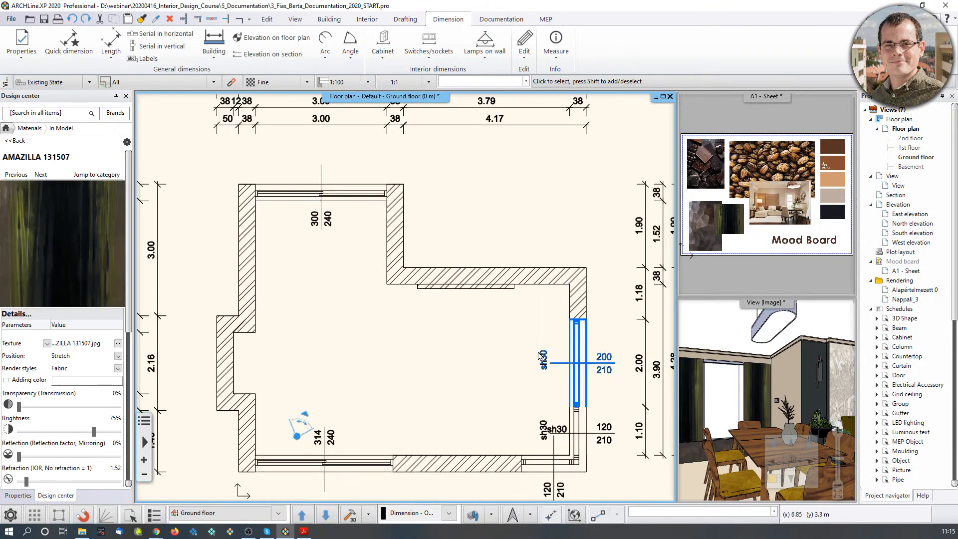
scroll(535, 354, "down", 1)
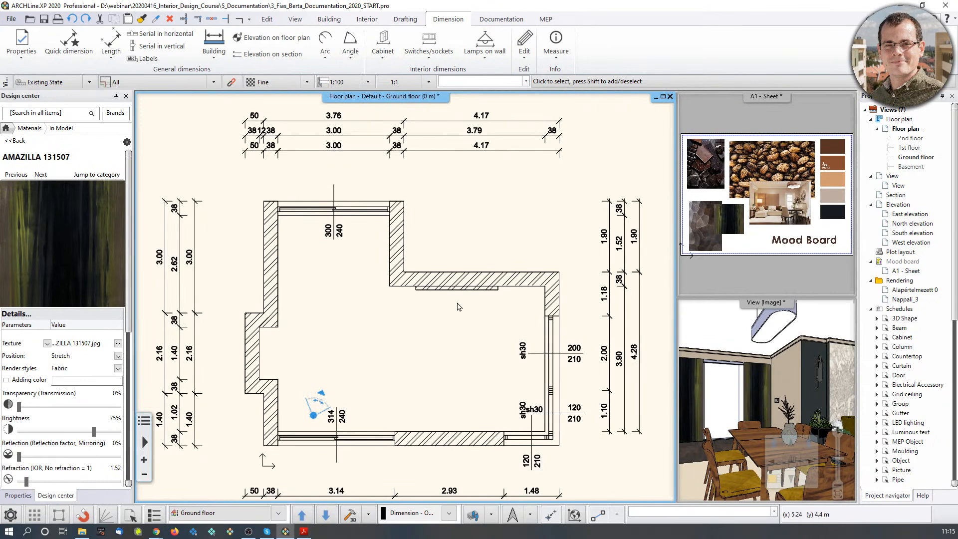
middle_click_drag(452, 312, 453, 263)
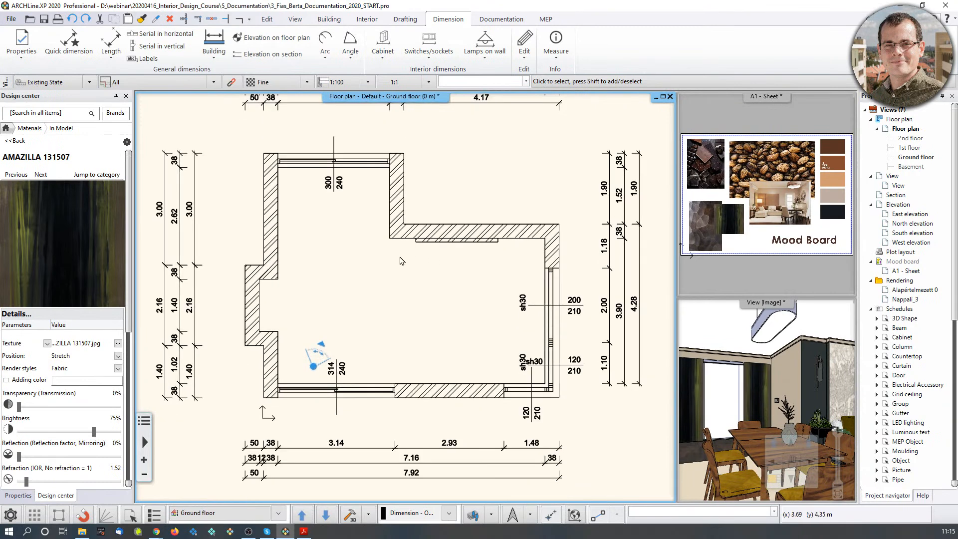
scroll(417, 266, "up", 1)
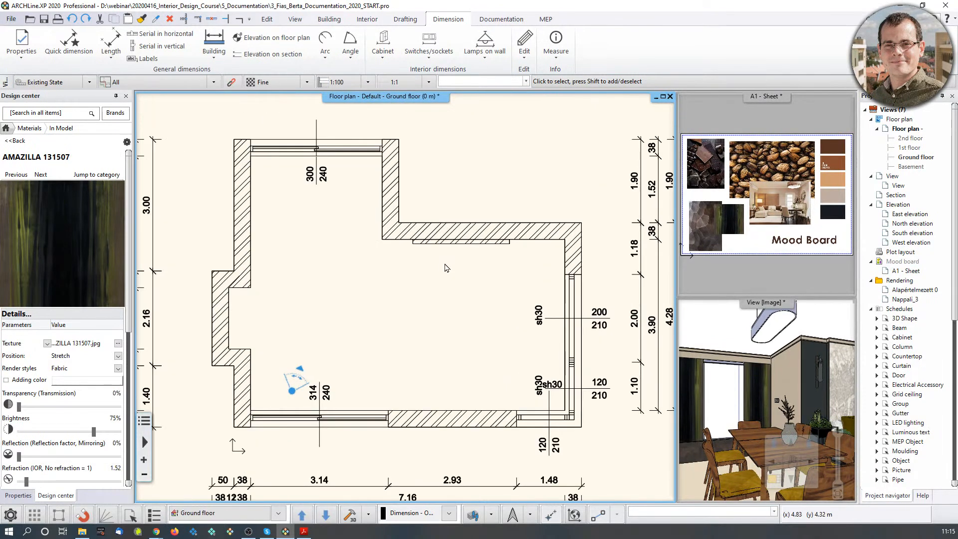
middle_click_drag(381, 234, 384, 285)
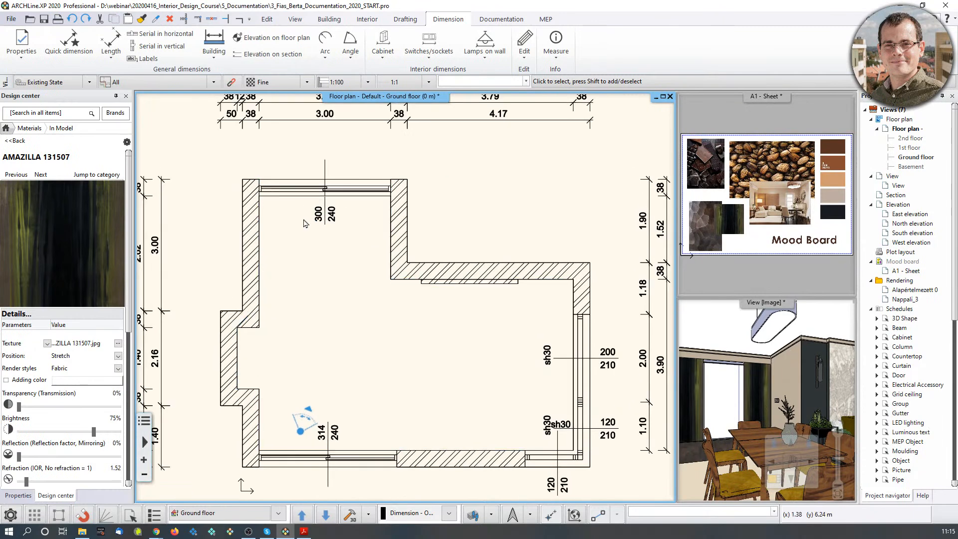
scroll(384, 285, "up", 2)
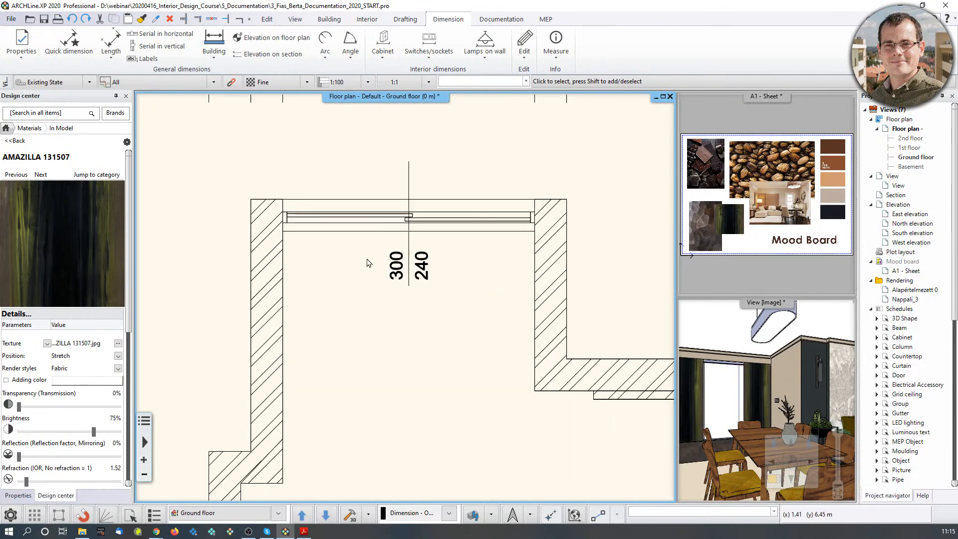
left_click(387, 218)
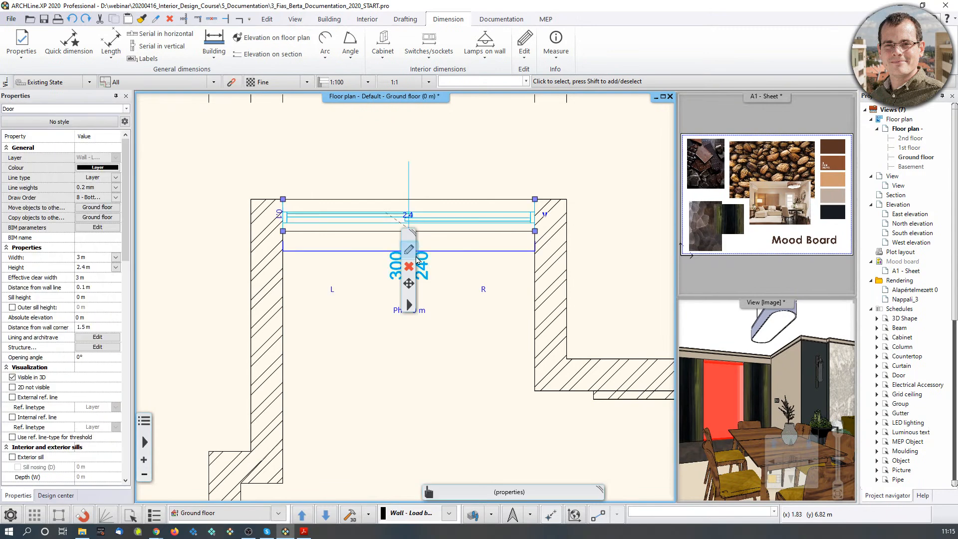
left_click(414, 255)
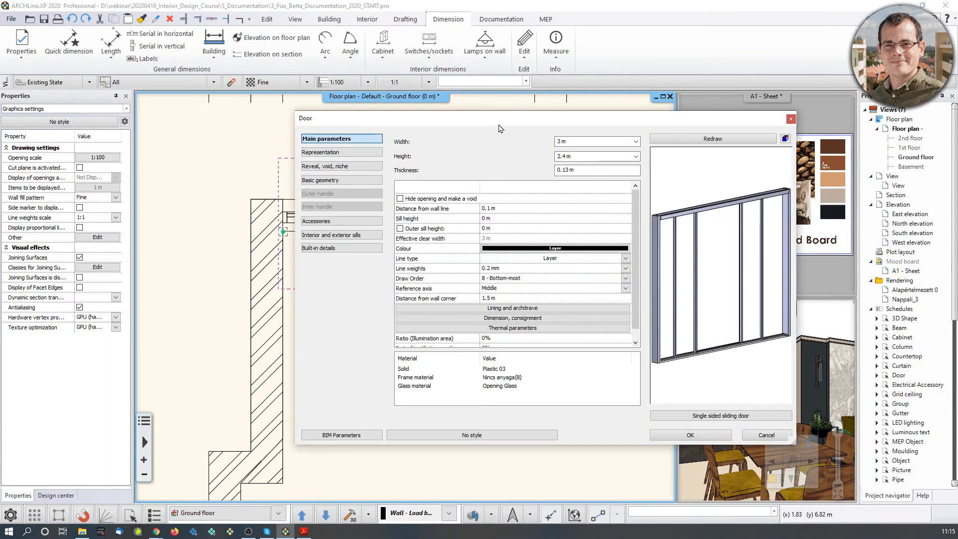
left_click_drag(500, 128, 640, 70)
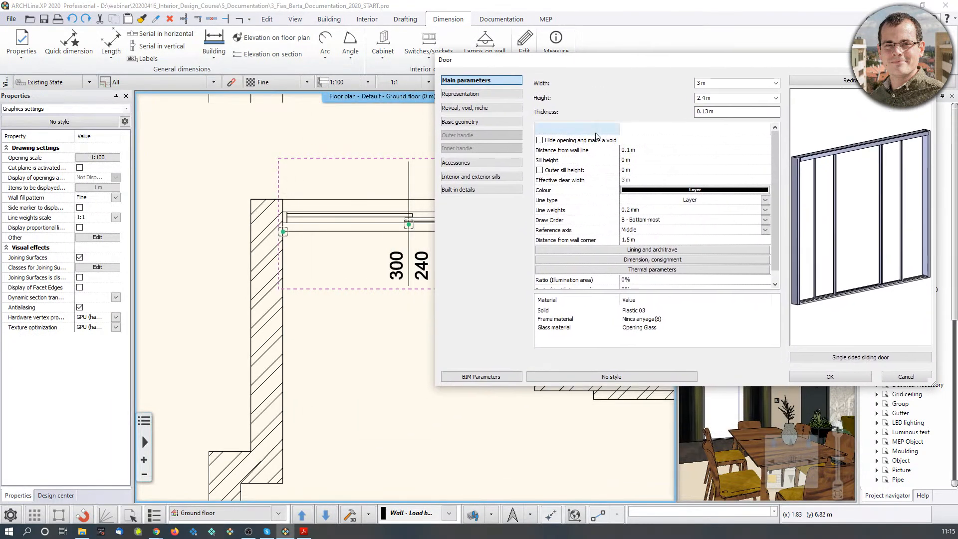
left_click(636, 262)
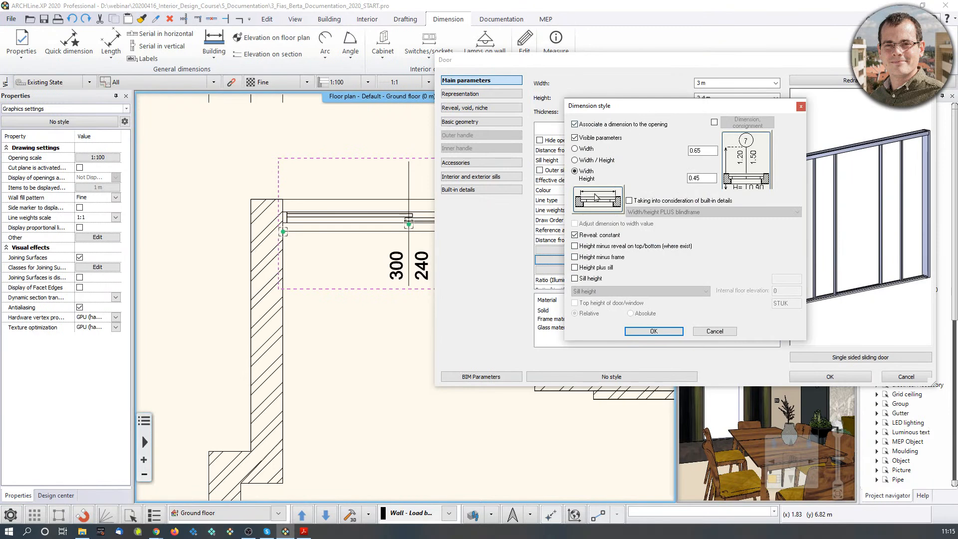
left_click(654, 331)
left_click(830, 377)
scroll(483, 267, "down", 5)
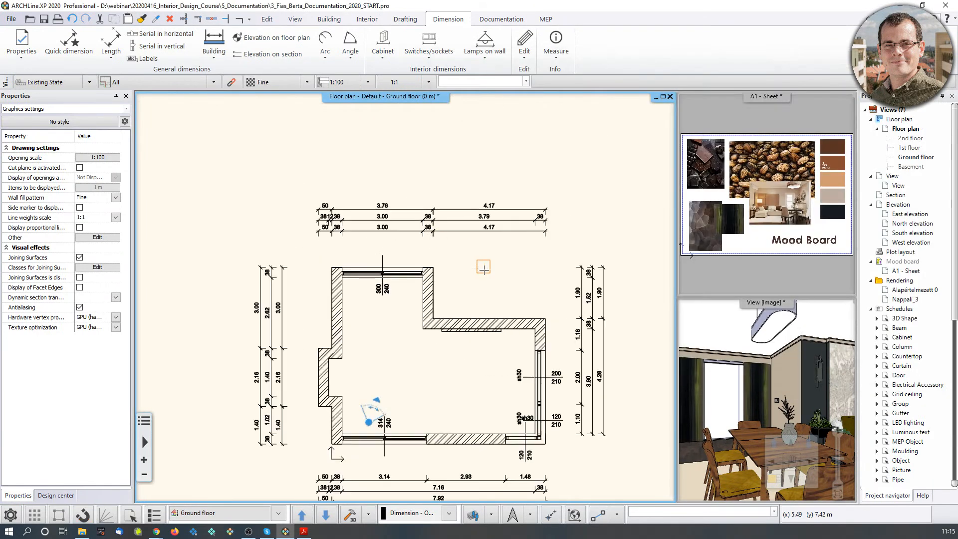
key("Escape")
middle_click_drag(493, 306, 492, 243)
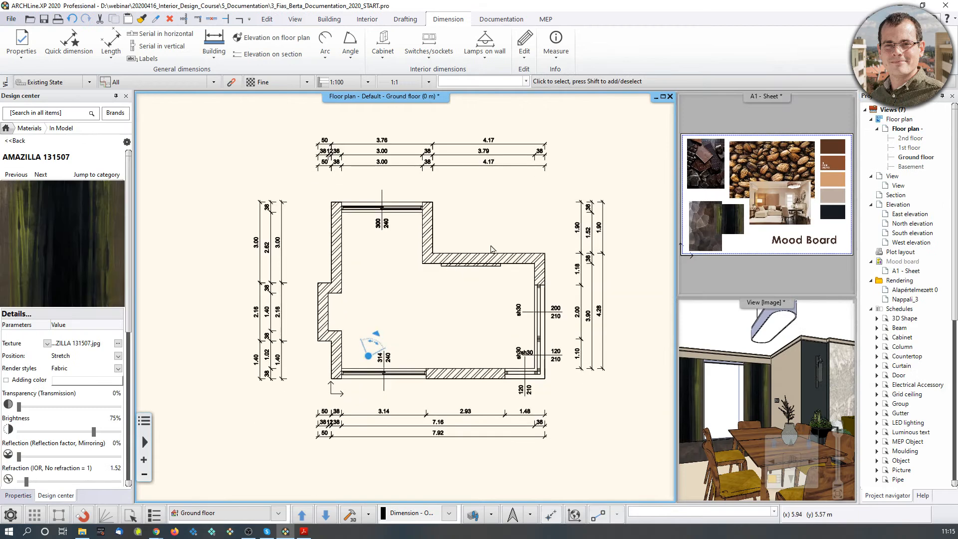
scroll(499, 250, "up", 3)
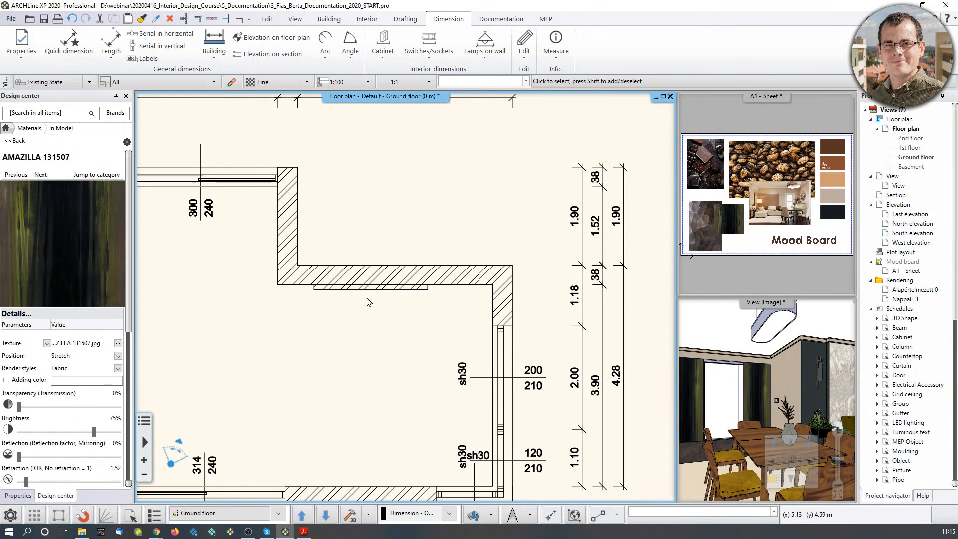
left_click(762, 371)
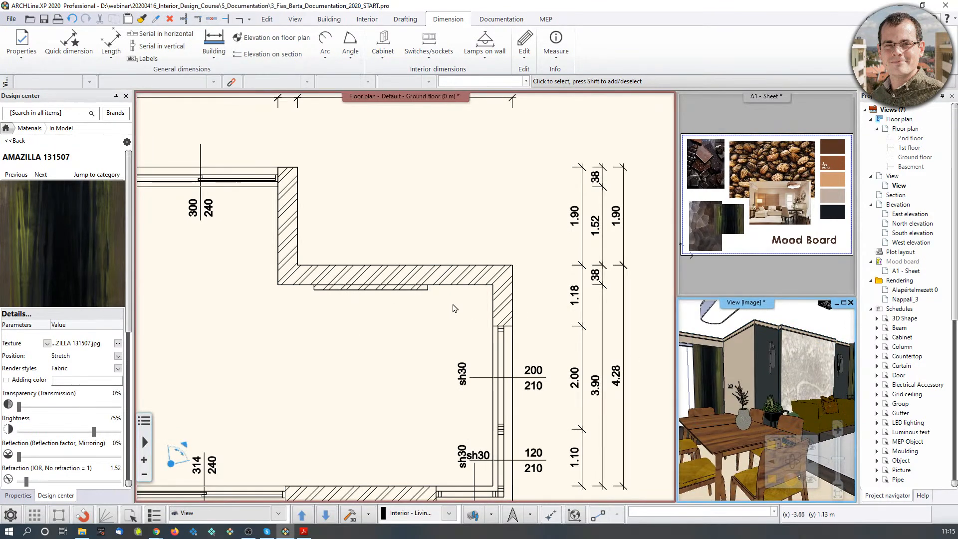
Switch to aligned length dimensioning and dimension the 2.20 upper wall opening inside the room.
left_click(112, 60)
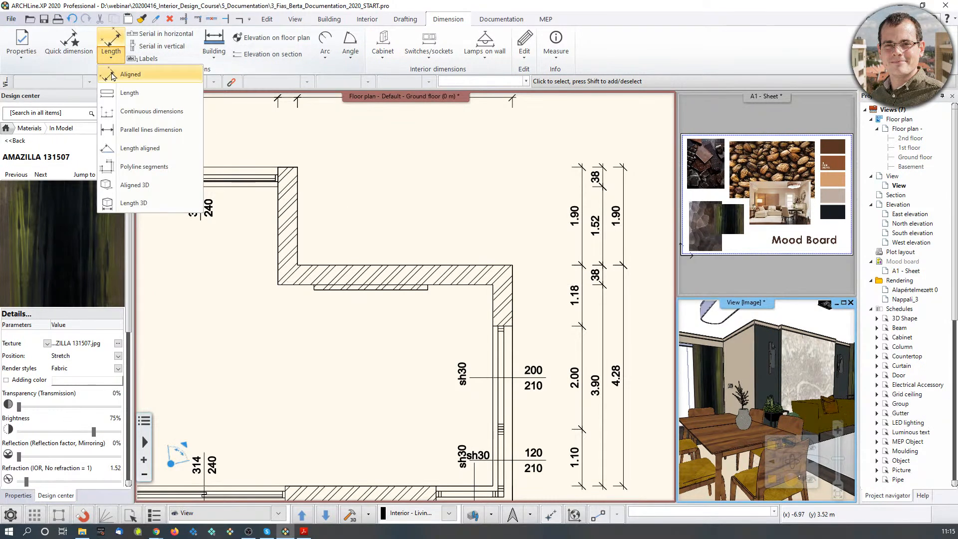
left_click(112, 75)
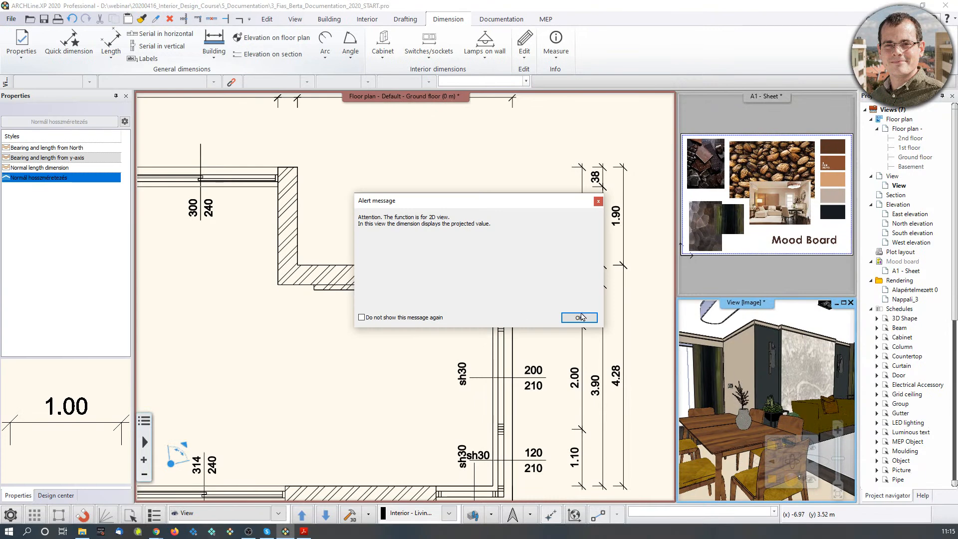
left_click(579, 317)
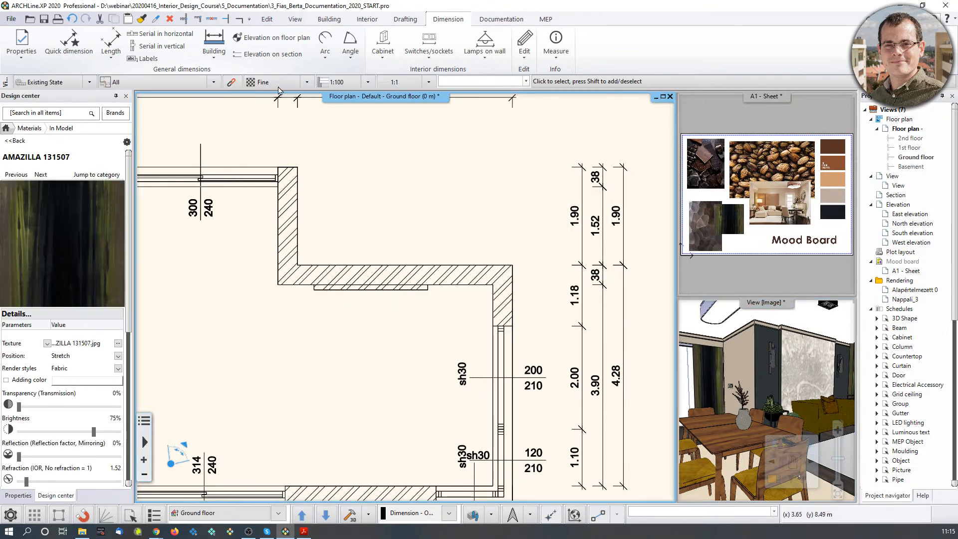
left_click(111, 40)
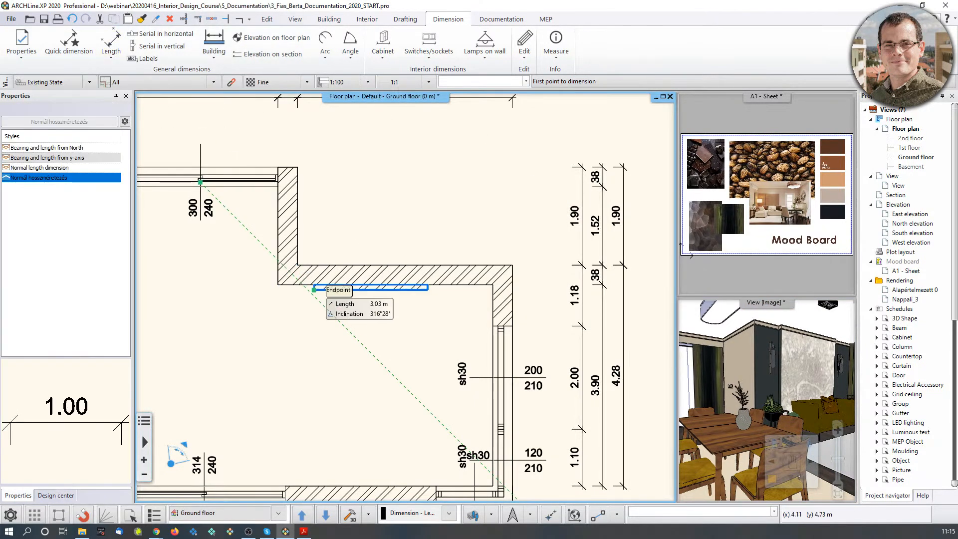
scroll(329, 286, "up", 3)
left_click(361, 260)
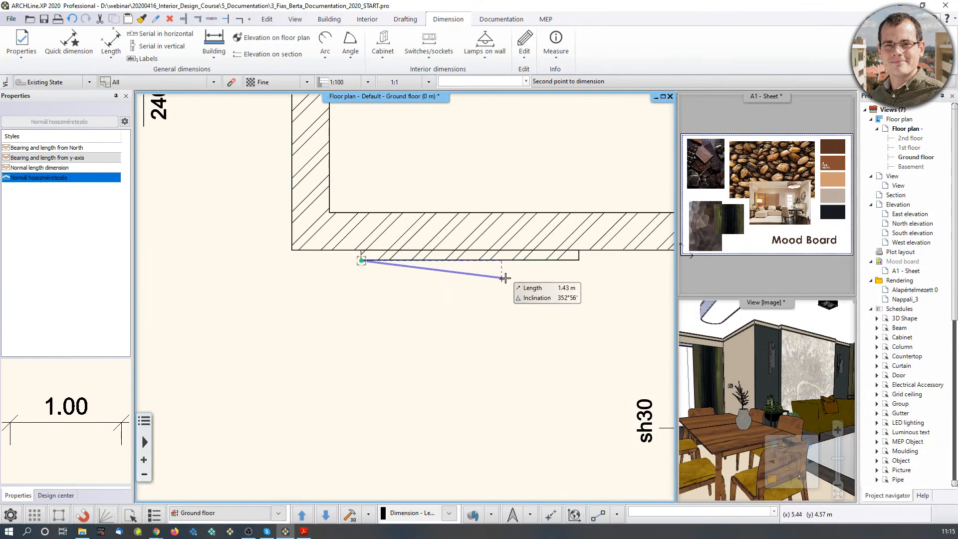
left_click(579, 260)
scroll(512, 300, "down", 5)
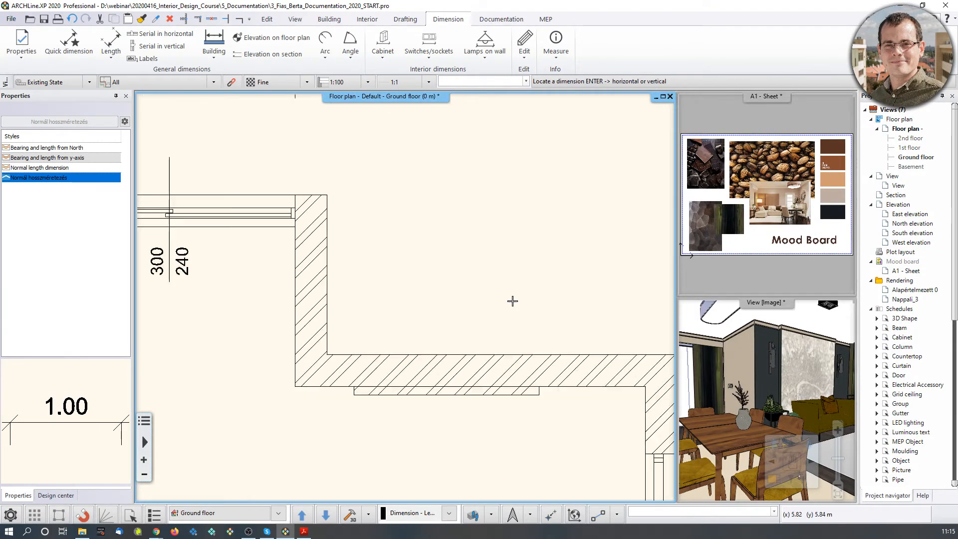
left_click(460, 304)
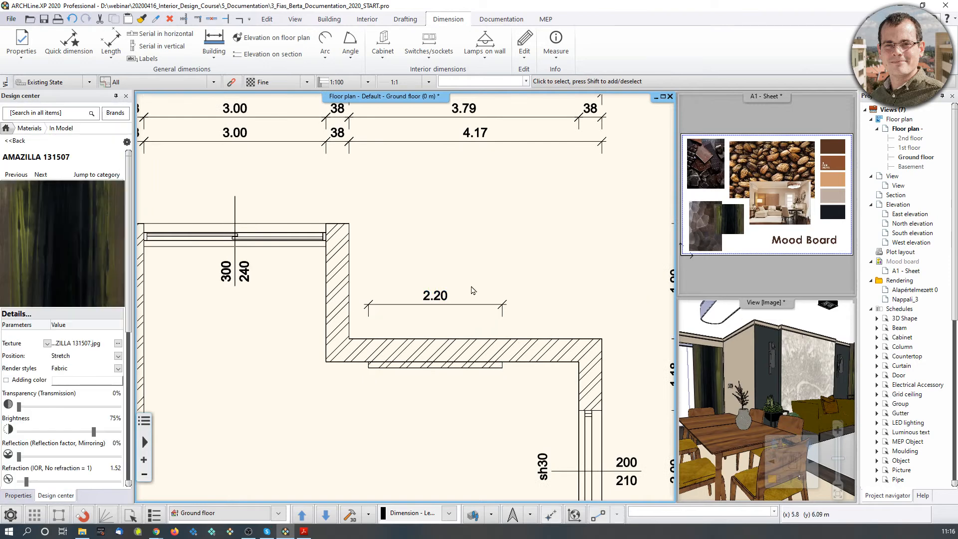
scroll(497, 296, "down", 3)
middle_click_drag(498, 292, 501, 283)
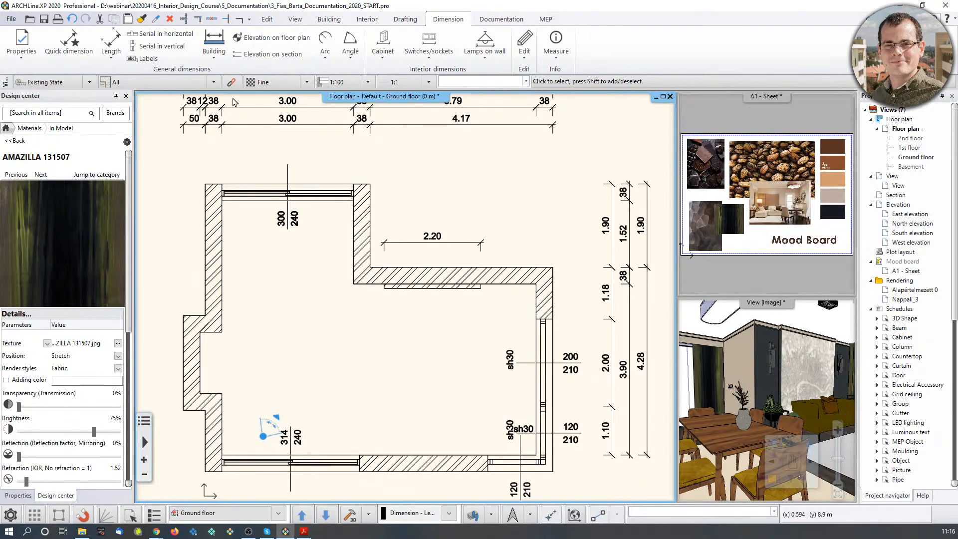
left_click(28, 56)
Review the 2.20 dimension's arrowhead and Parallel text alignment settings, leaving them unchanged.
left_click(33, 75)
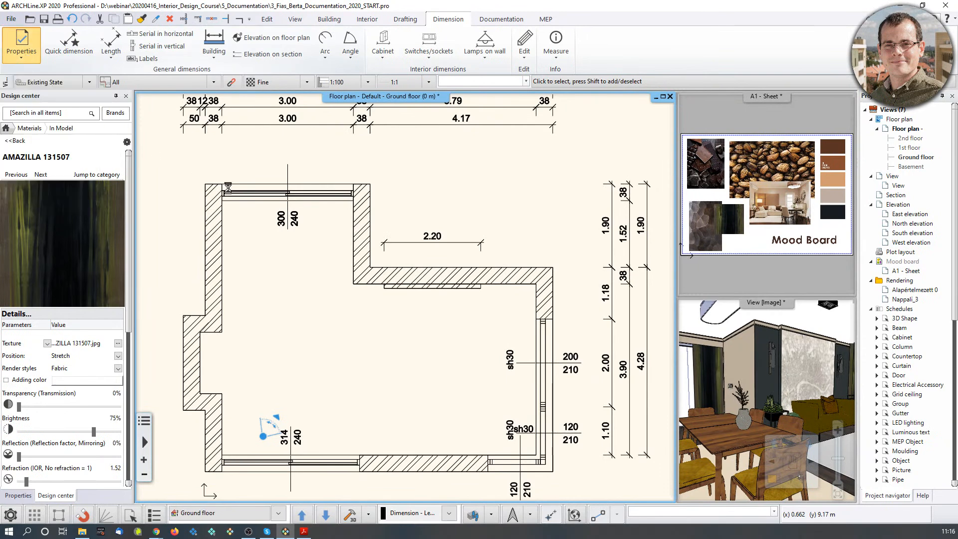
left_click(422, 237)
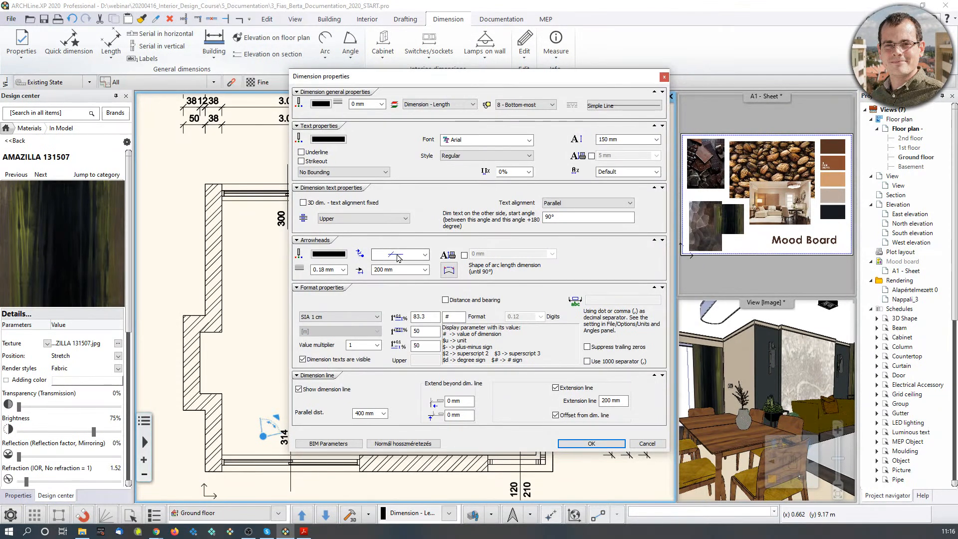
left_click(425, 255)
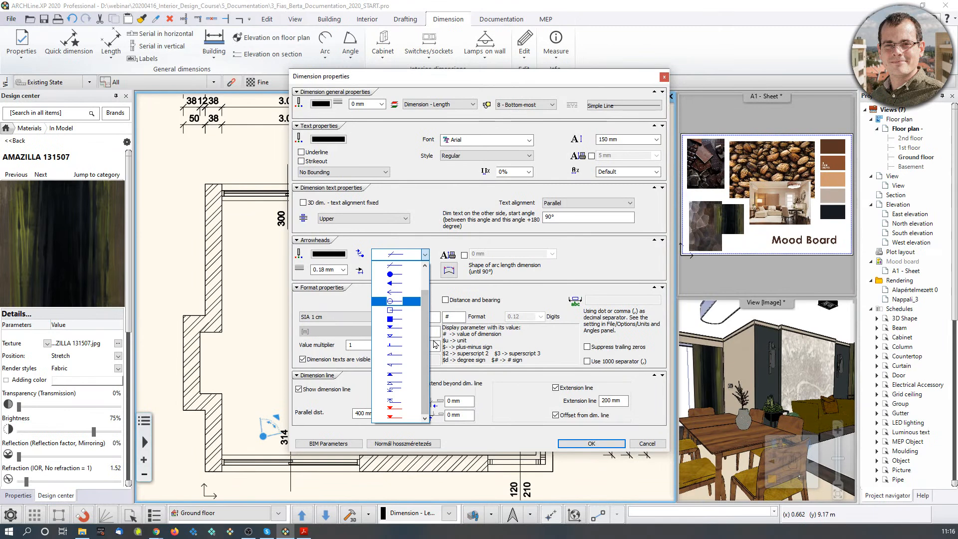
left_click(479, 242)
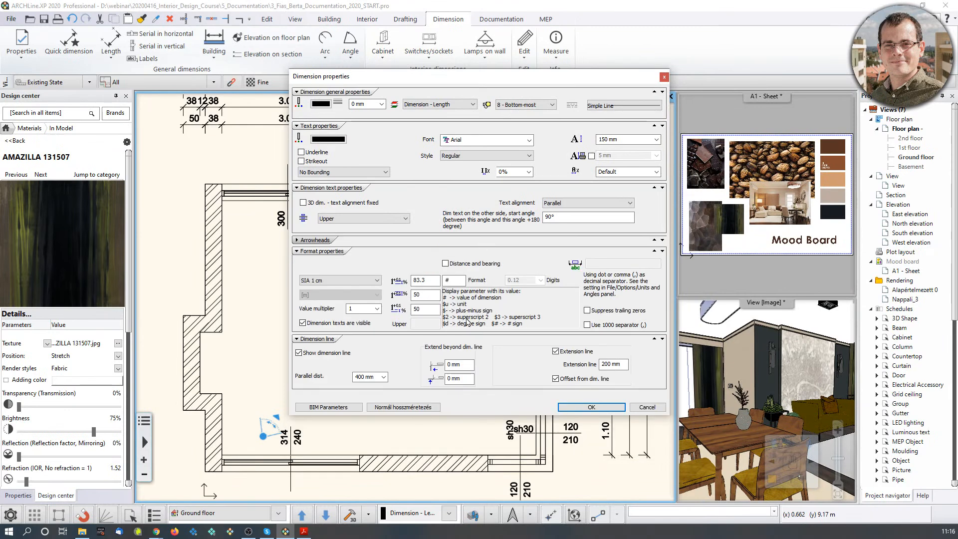
left_click(319, 242)
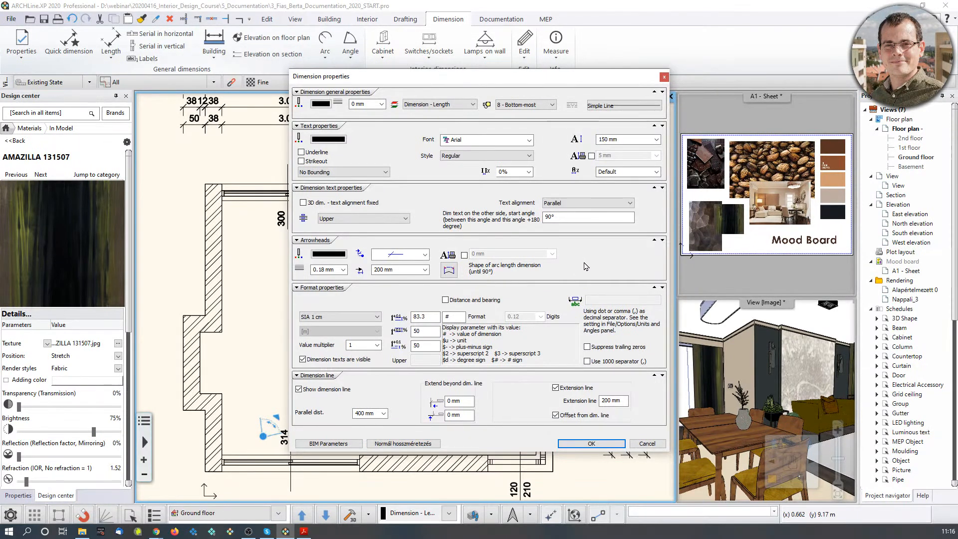
left_click(587, 203)
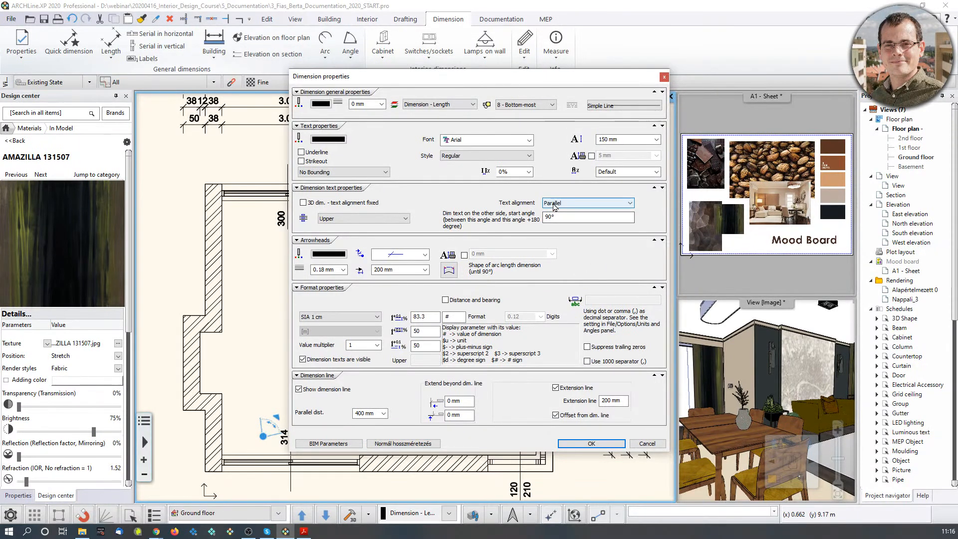
left_click(558, 178)
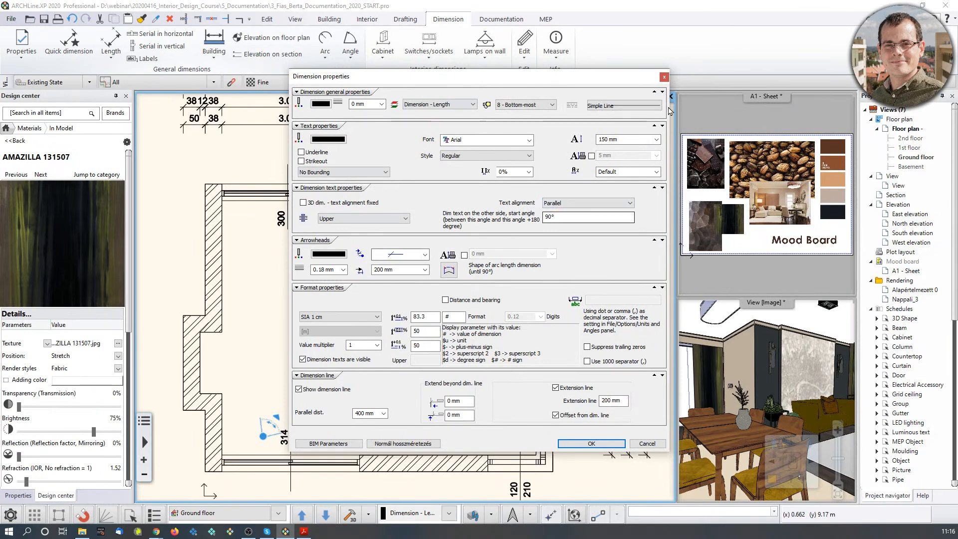
left_click(664, 77)
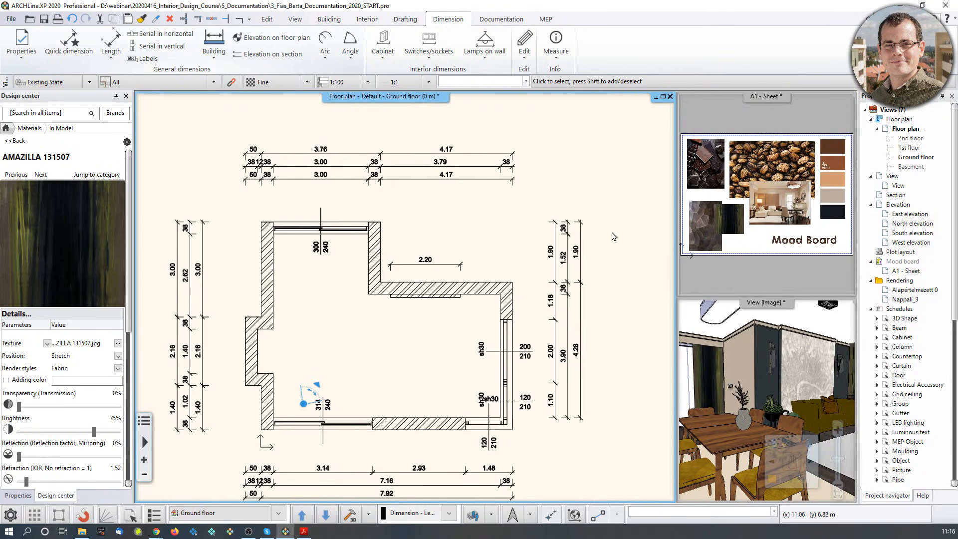
Recentre and zoom the floor plan on the room.
middle_click_drag(373, 301, 453, 288)
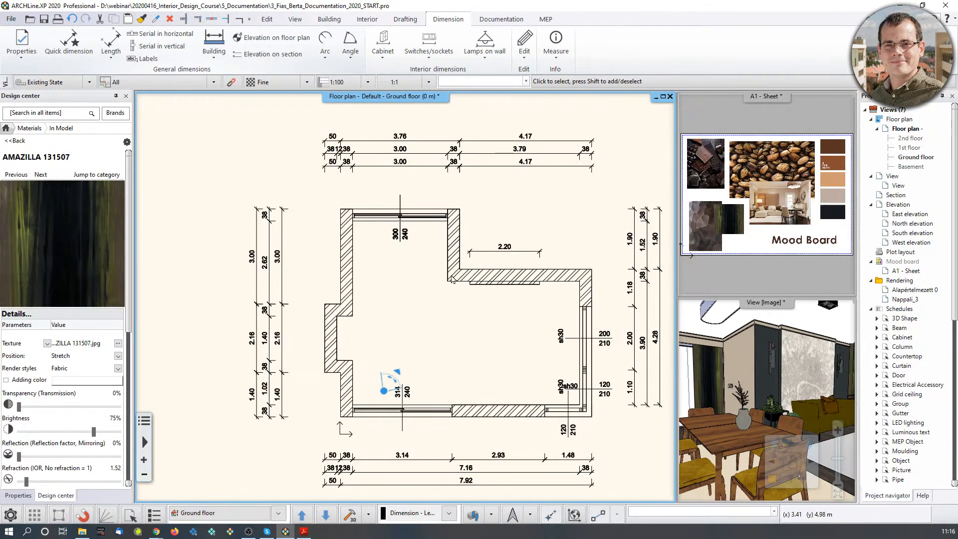
scroll(439, 290, "up", 1)
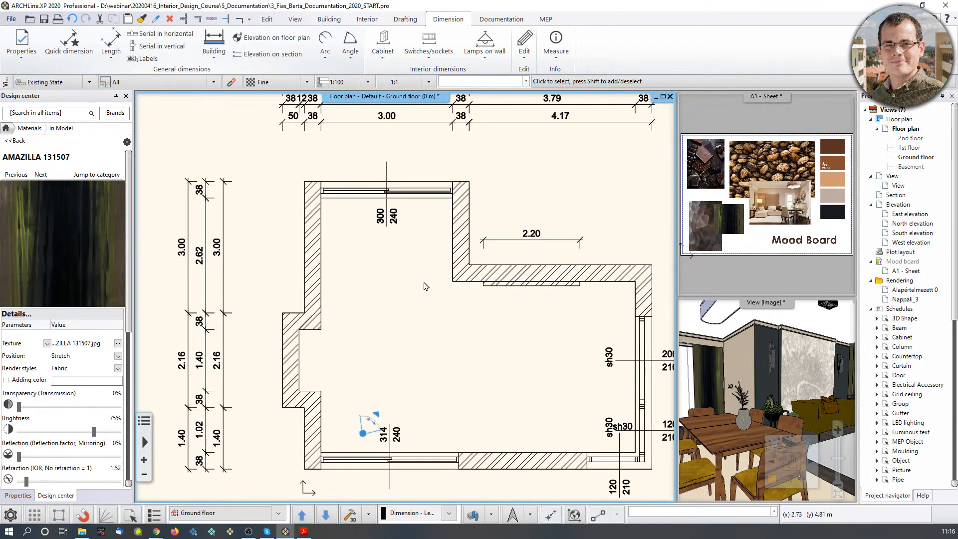
scroll(441, 280, "down", 1)
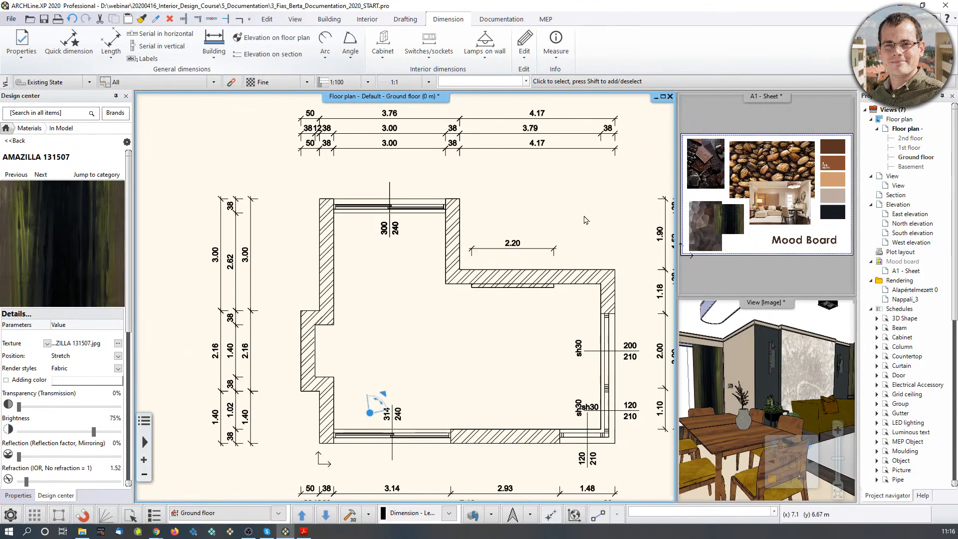
scroll(584, 216, "down", 1)
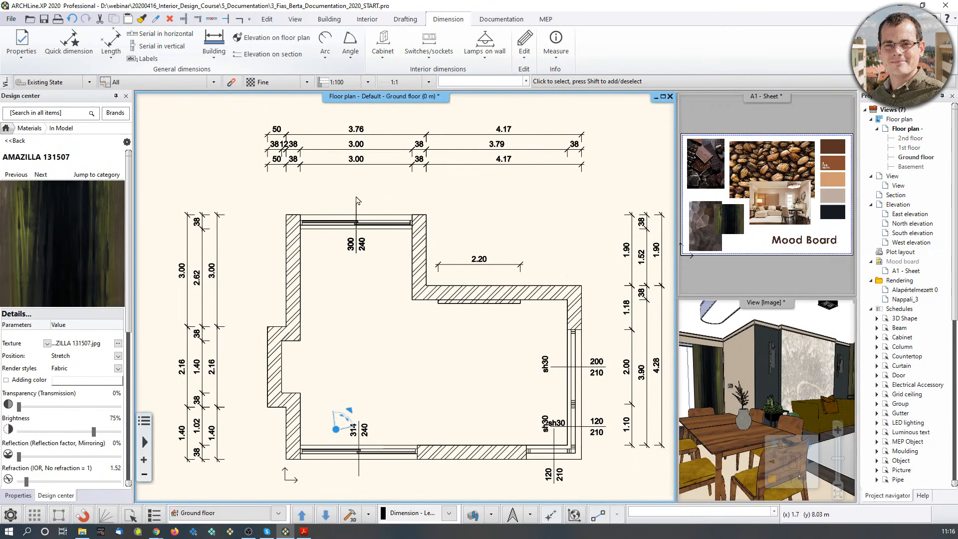
scroll(333, 279, "up", 1)
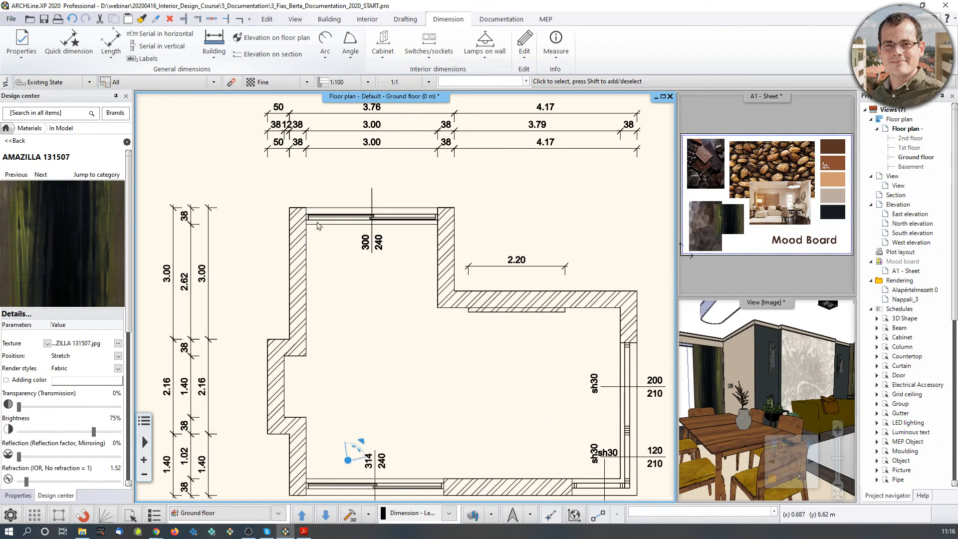
left_click(277, 42)
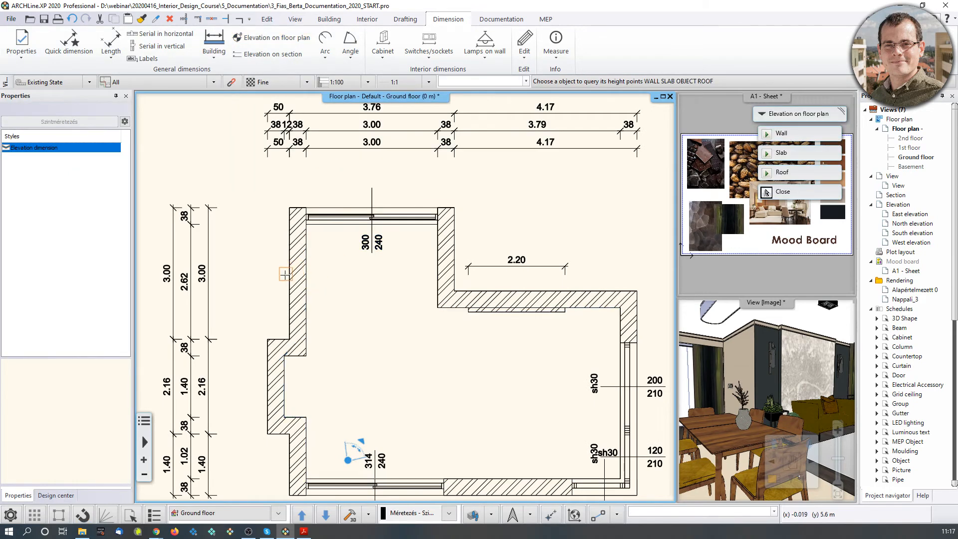
Query the bottom height of the room's left wall with Elevation on floor plan.
scroll(292, 272, "up", 2)
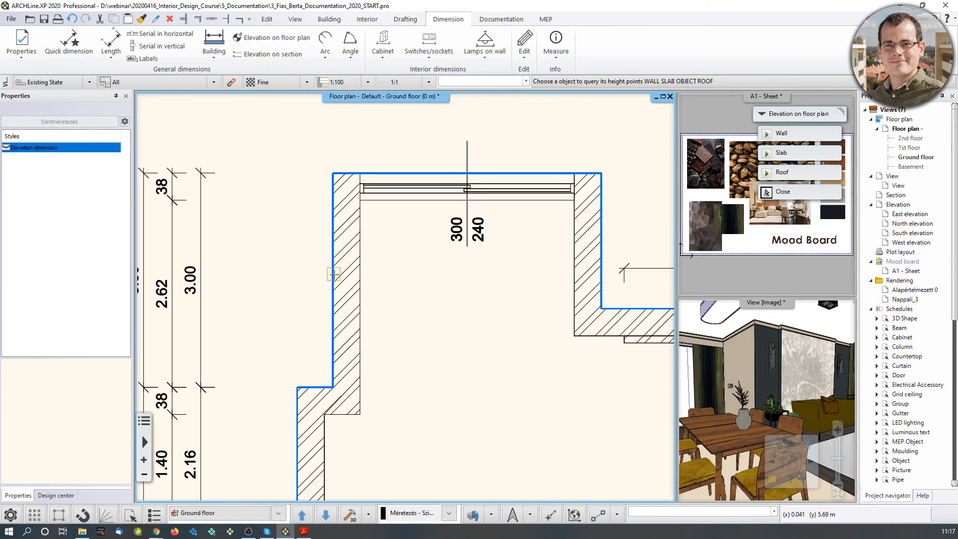
left_click(362, 266)
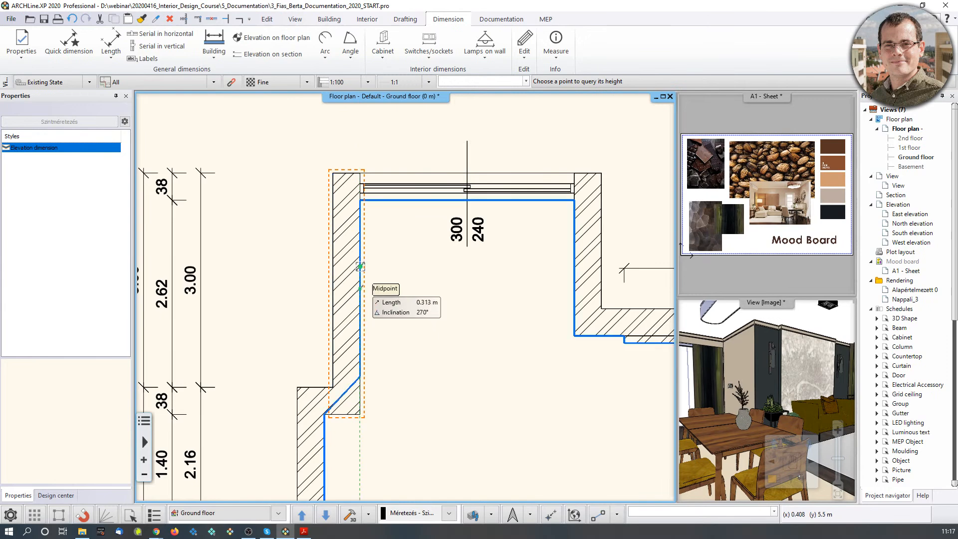
scroll(367, 277, "up", 1)
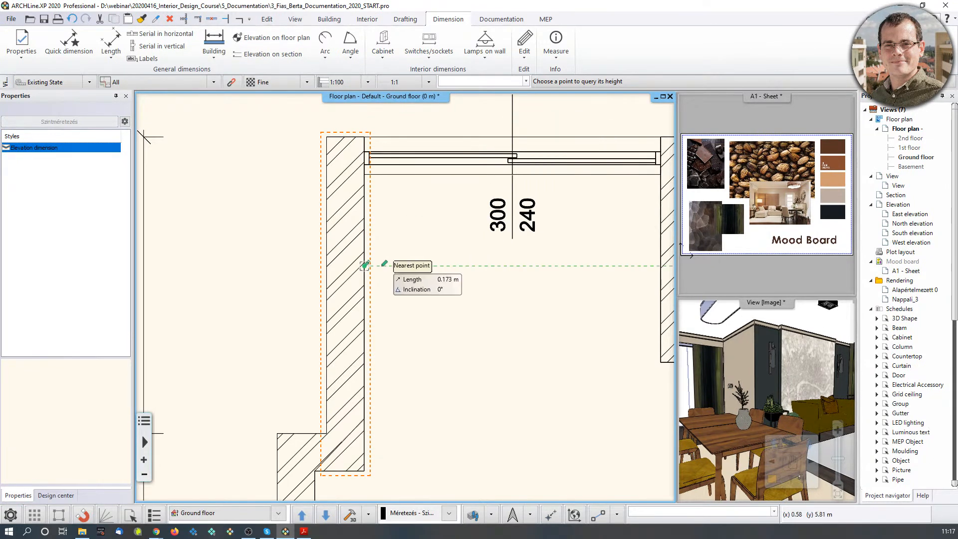
key("Escape")
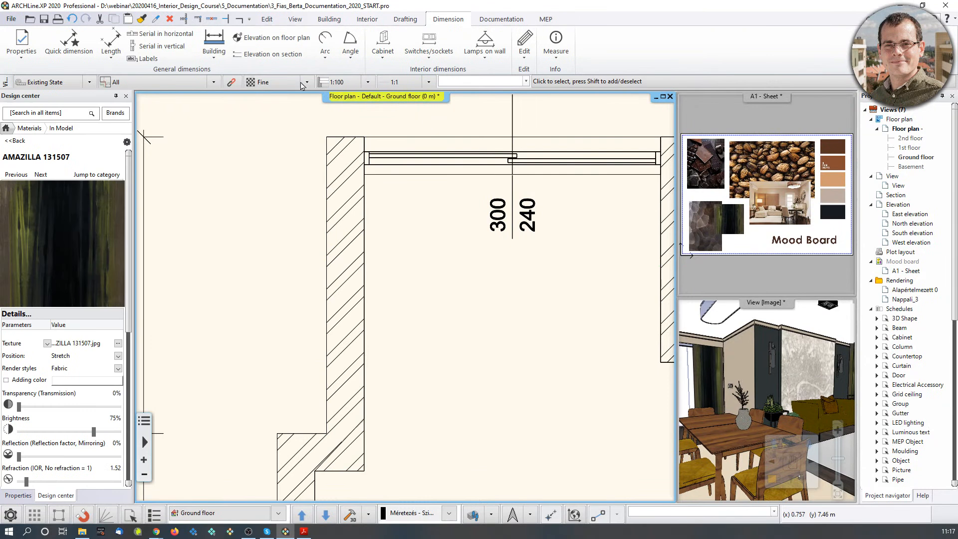
left_click(272, 38)
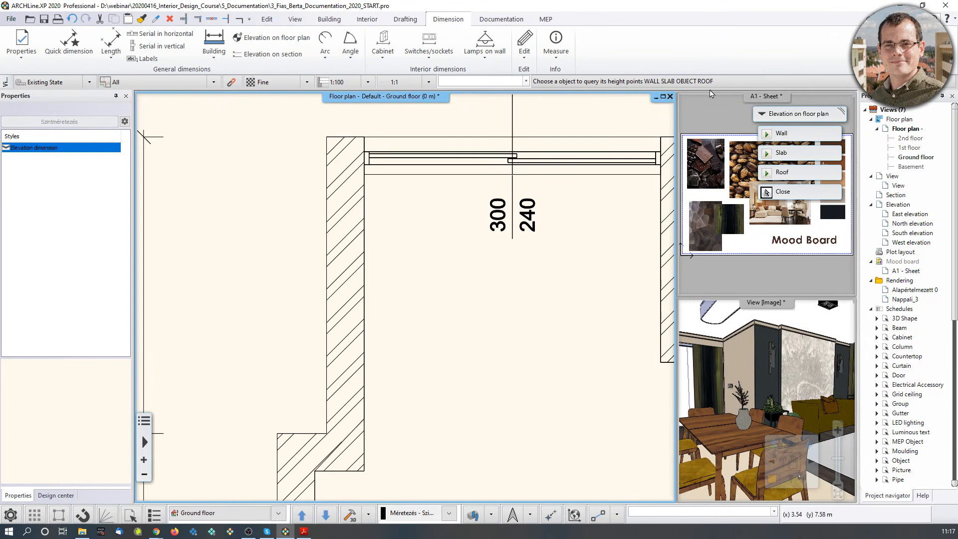
left_click(327, 273)
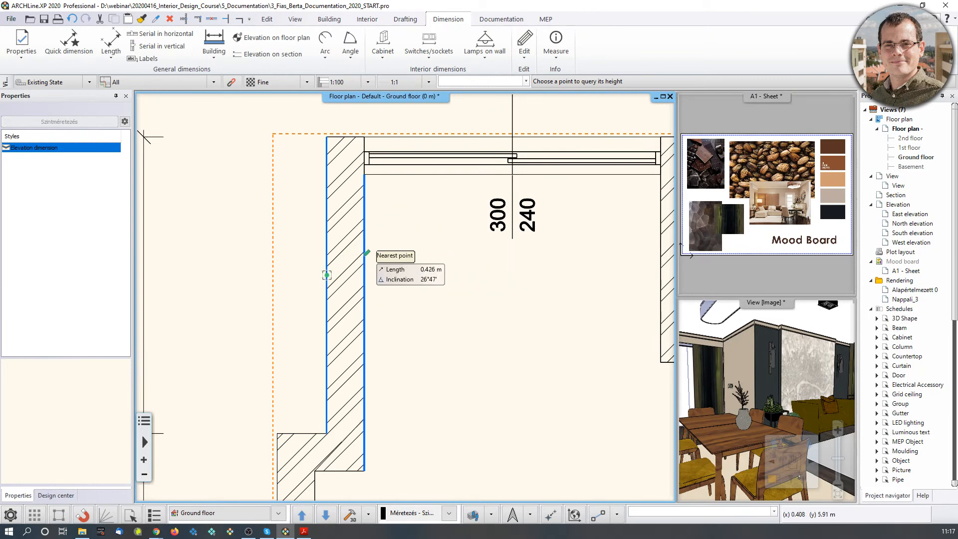
left_click(365, 259)
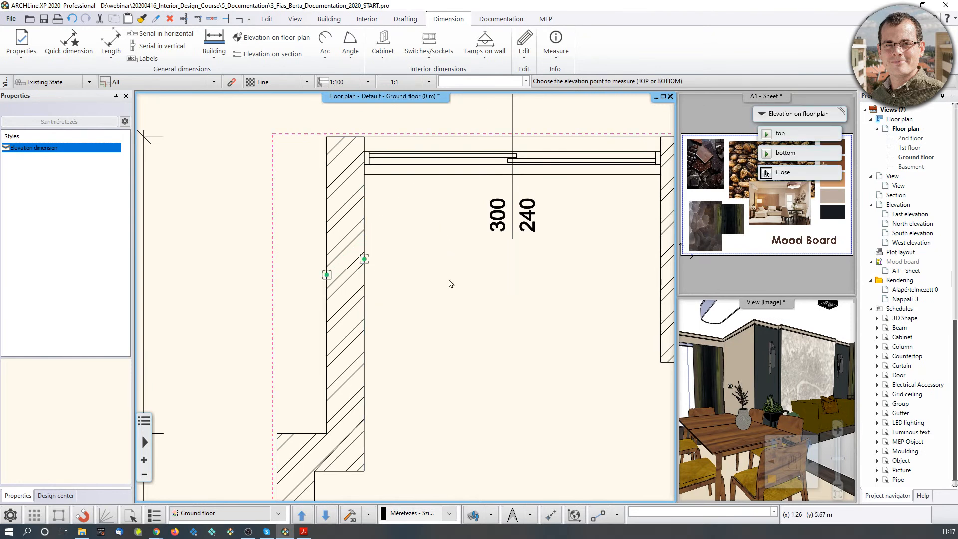
left_click(794, 161)
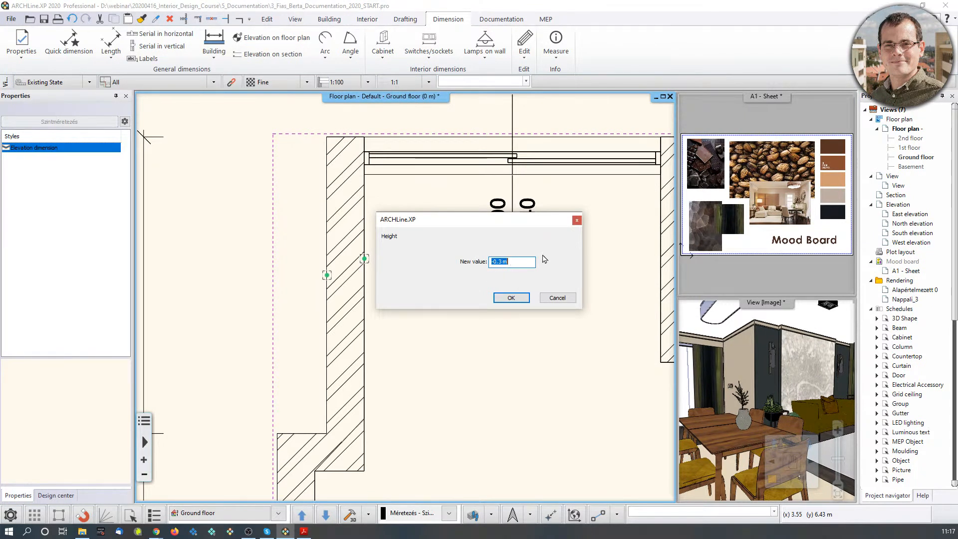
Change the measured elevation height from -0.3 m to 0 m.
left_click(502, 263)
key("BackSpace")
left_click(514, 299)
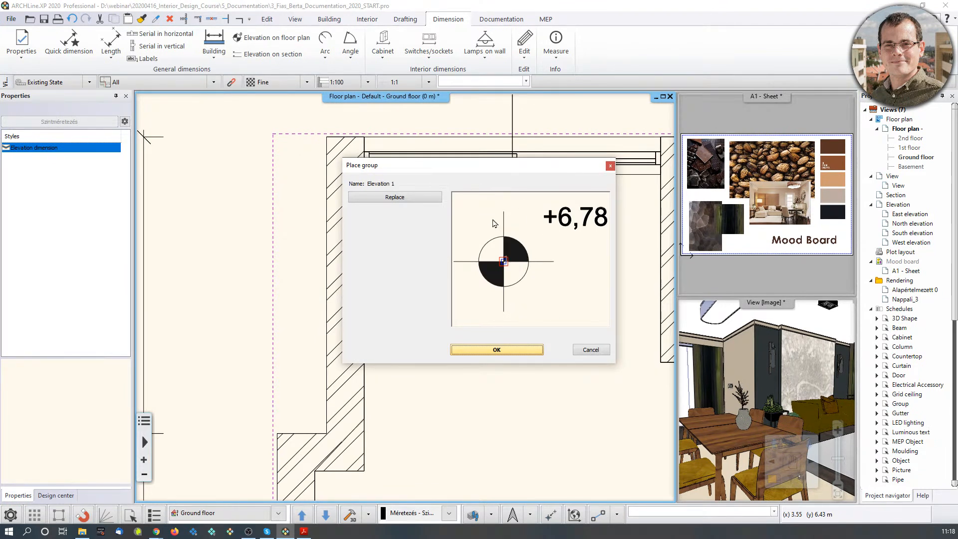
left_click(402, 198)
Keep the Elevation 1 symbol and place the ±0 m elevation mark inside the room near the top door.
scroll(798, 319, "down", 2)
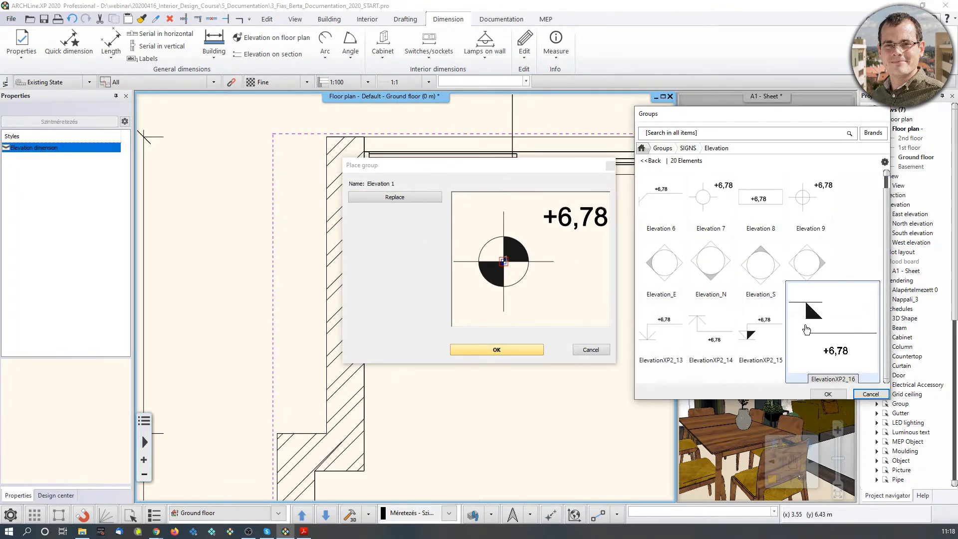
scroll(804, 227, "up", 2)
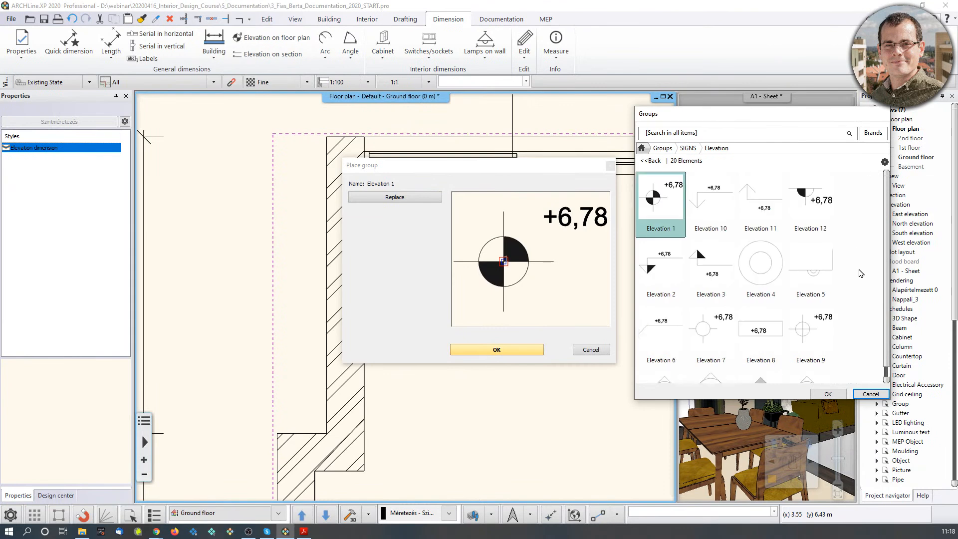
left_click(871, 394)
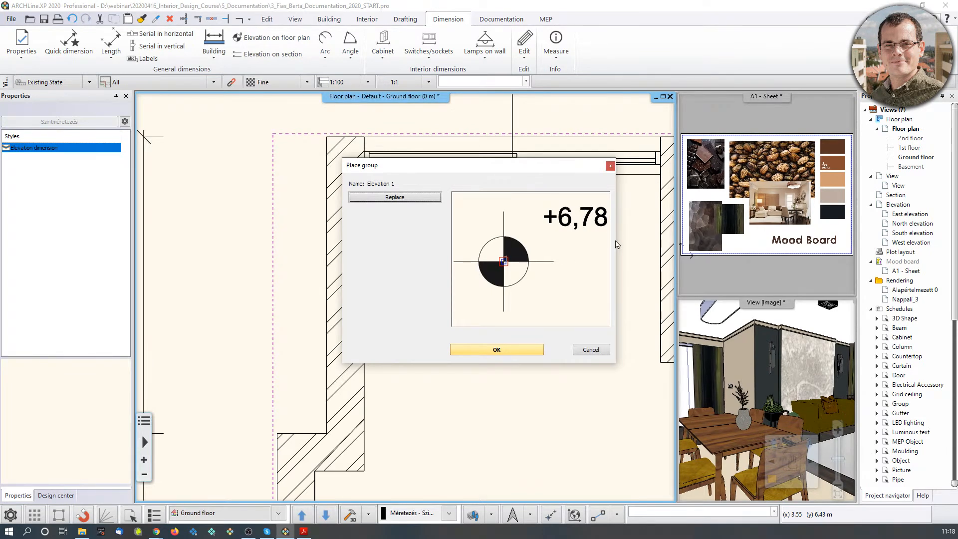
left_click(497, 350)
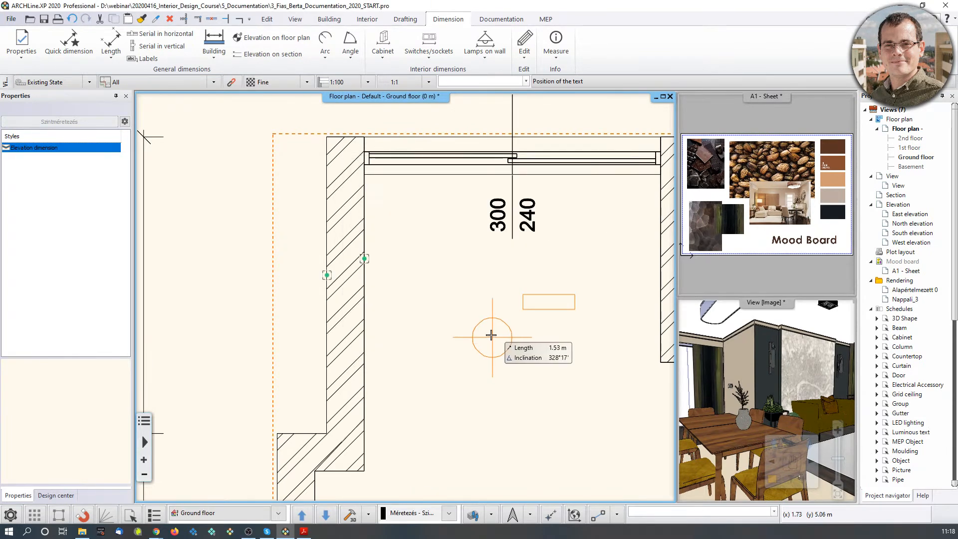
scroll(408, 236, "up", 3)
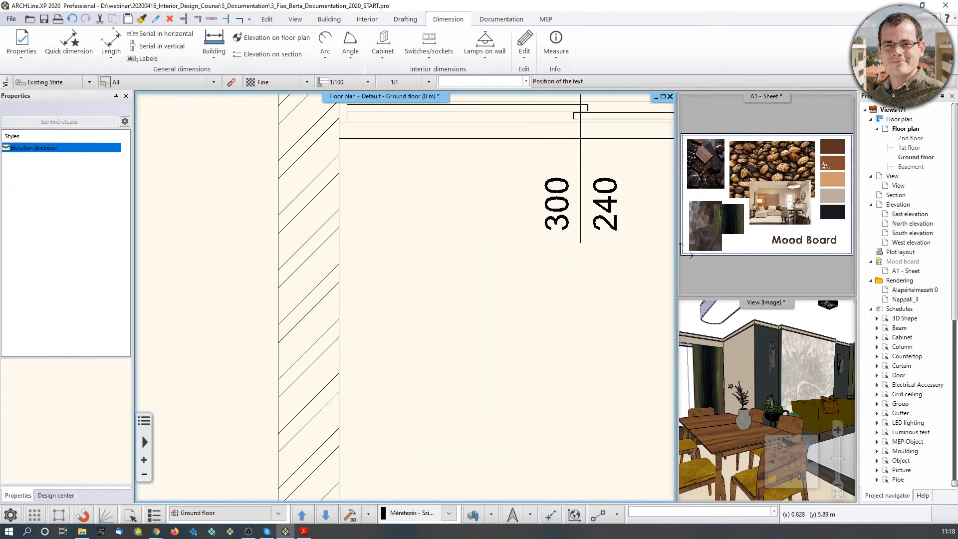
left_click(407, 214)
scroll(502, 329, "down", 2)
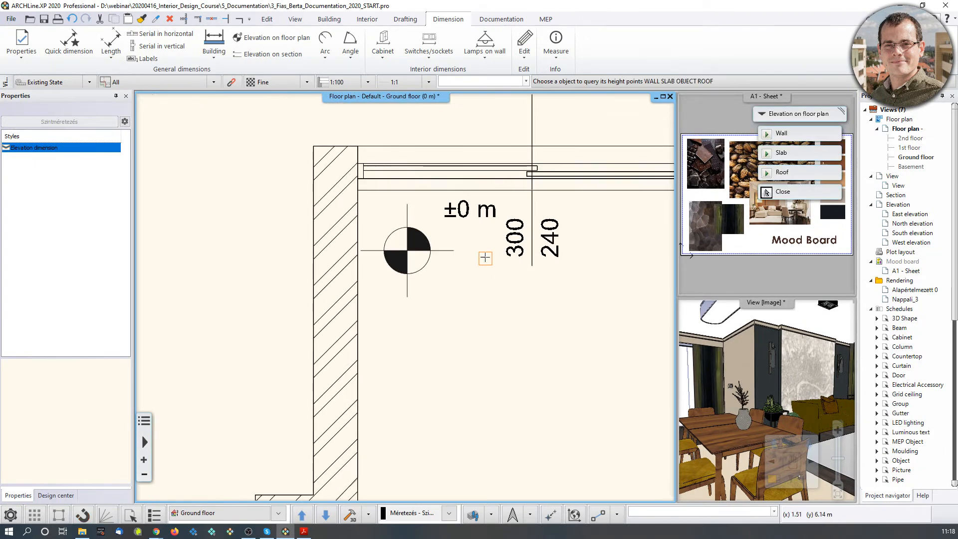
key("Escape")
Check the new elevation mark, then zoom out to show the whole room and its dimension chains.
scroll(519, 379, "down", 2)
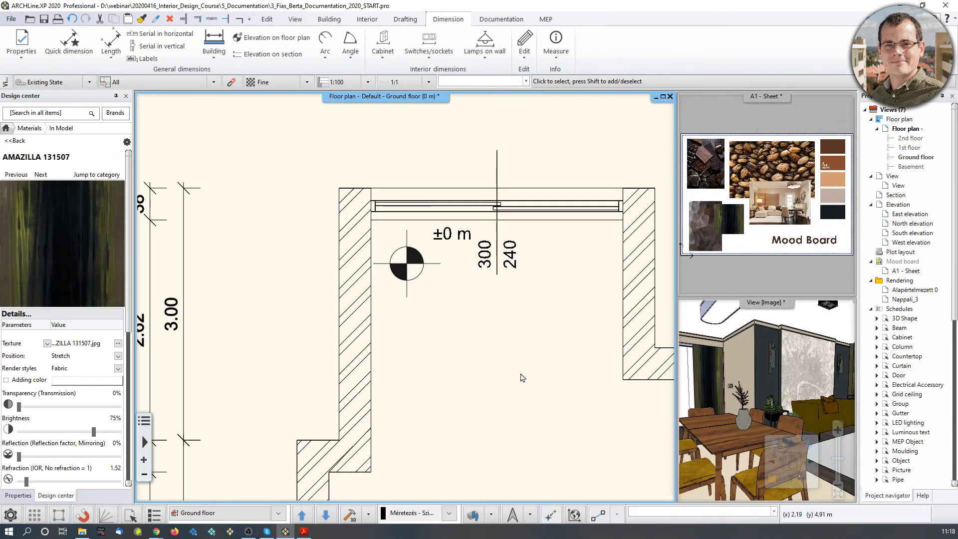
left_click(469, 199)
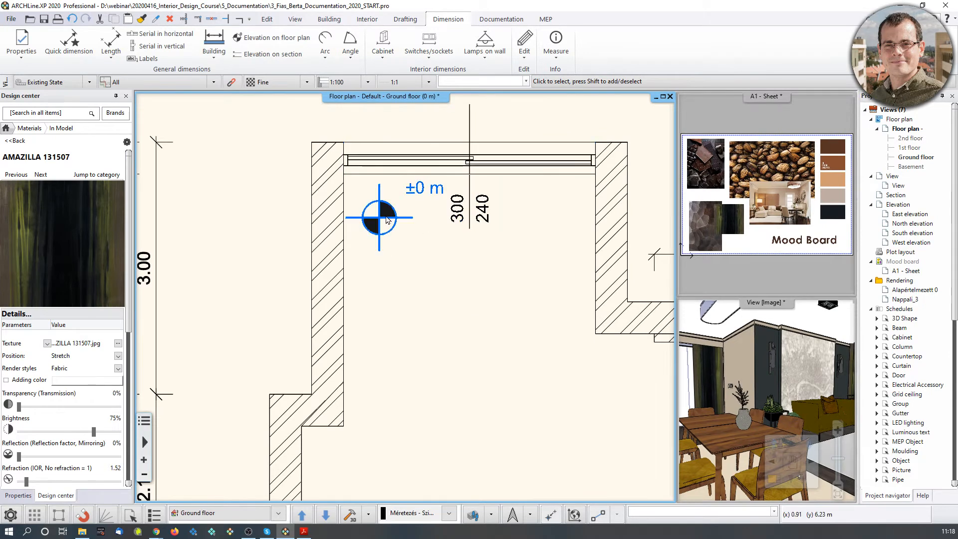
key("Escape")
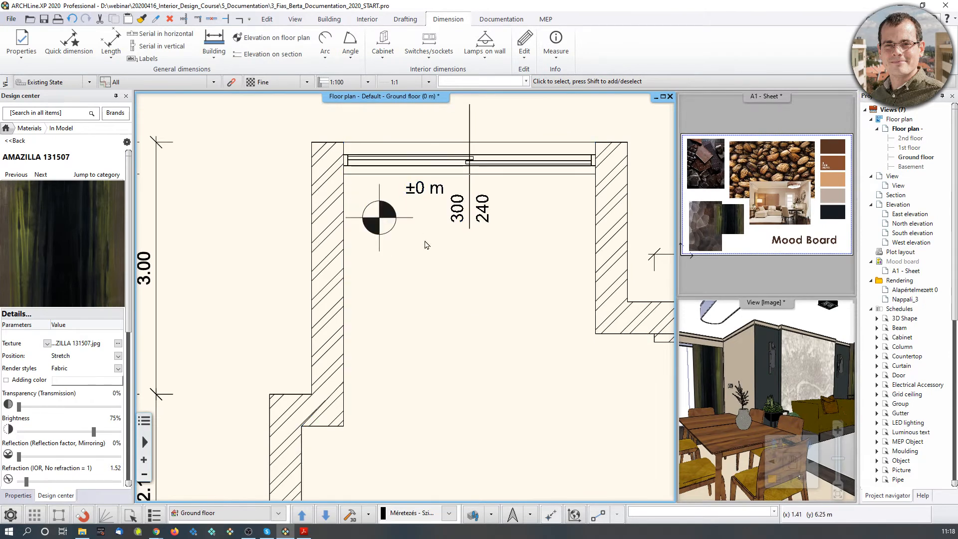
scroll(415, 310, "down", 2)
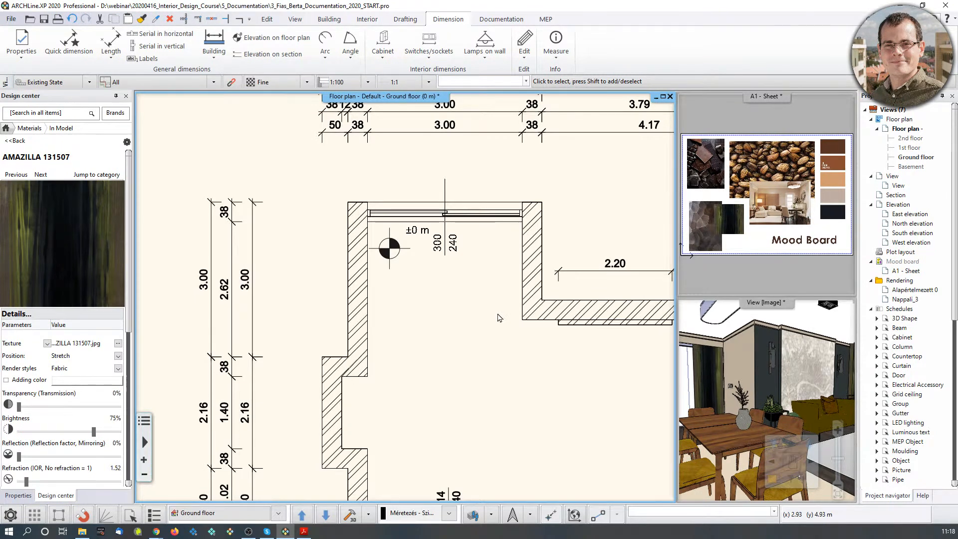
scroll(544, 359, "down", 1)
middle_click_drag(544, 359, 457, 281)
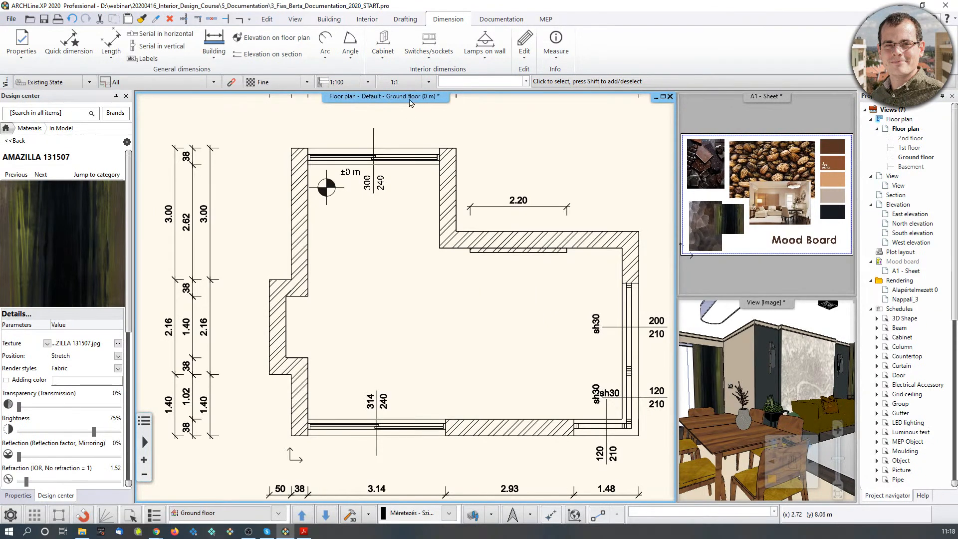
left_click(329, 19)
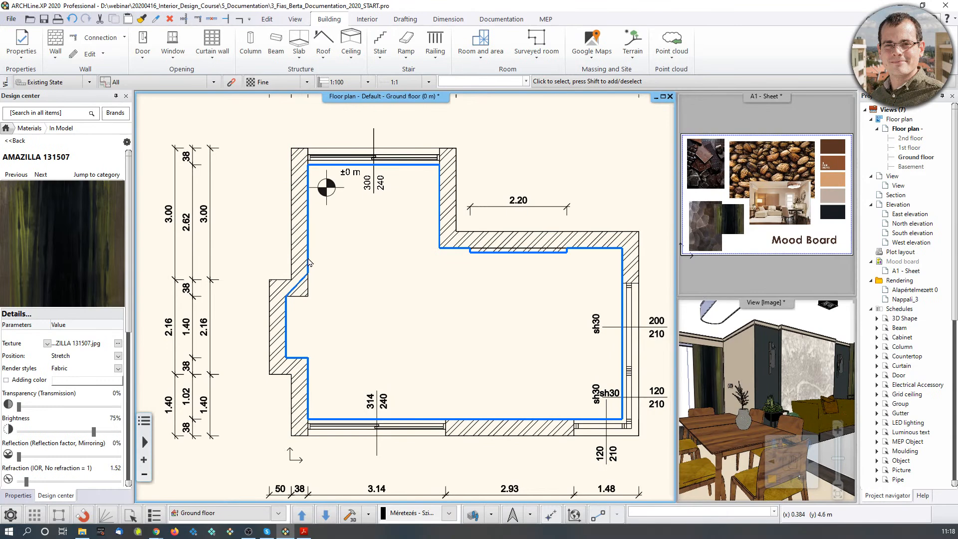
Move the plain ceiling's corner node so its outline follows the left wall's notch.
left_click(311, 226)
scroll(242, 273, "up", 2)
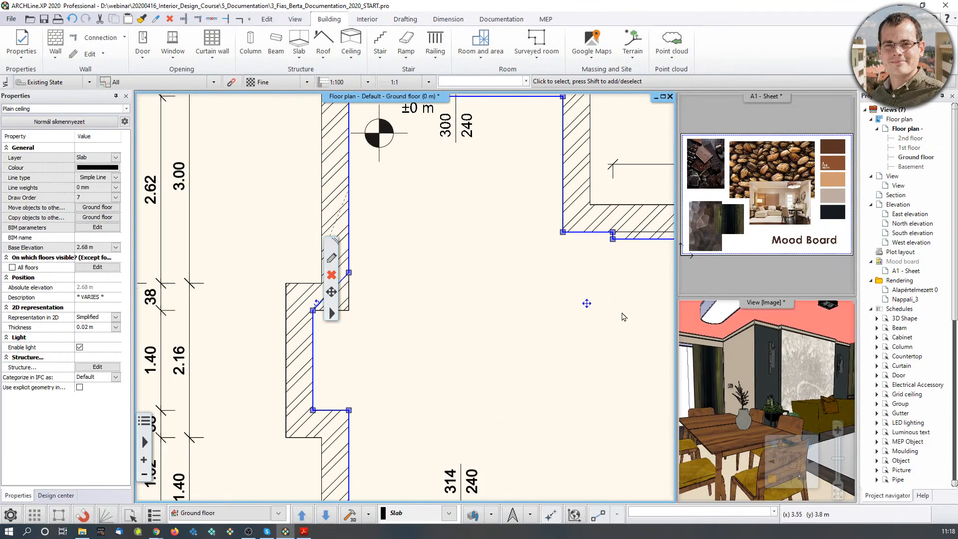
scroll(286, 312, "up", 3)
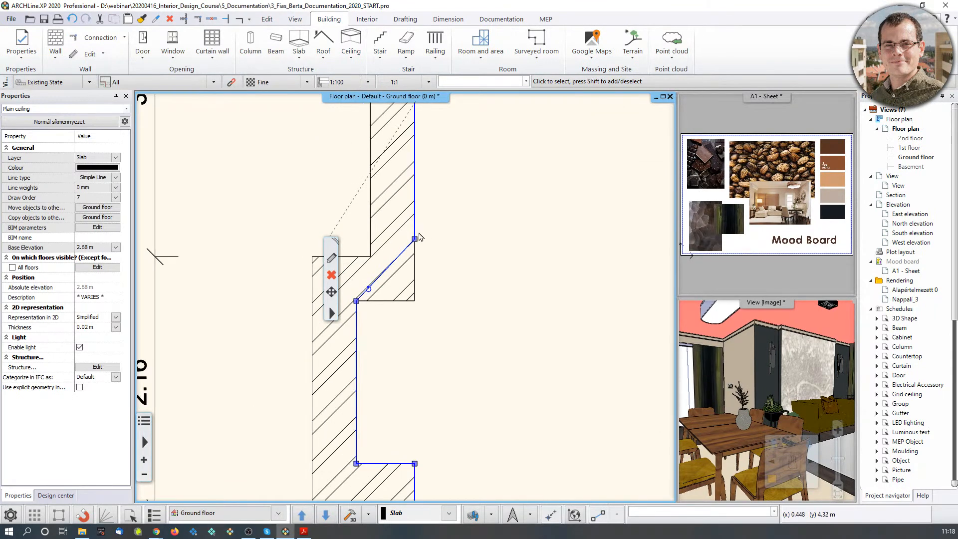
left_click(415, 244)
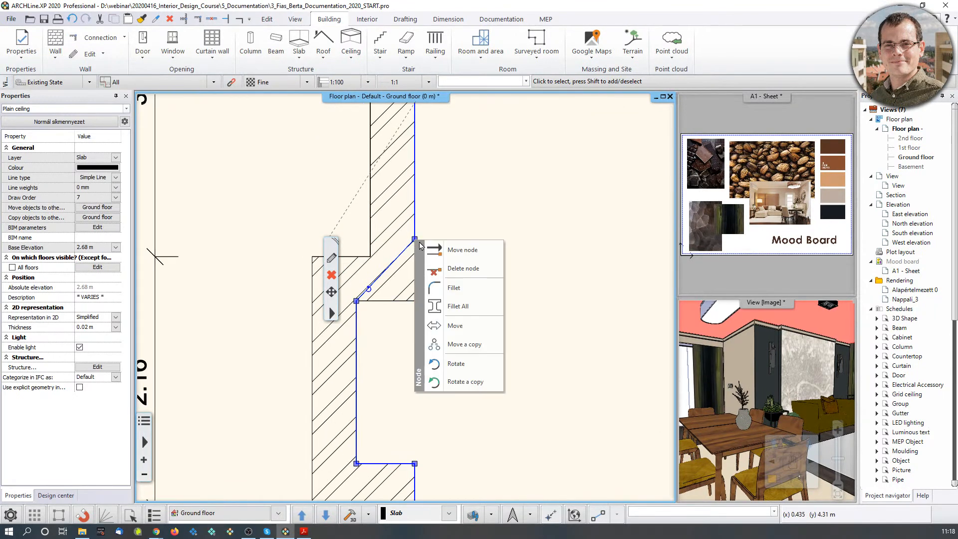
left_click(438, 250)
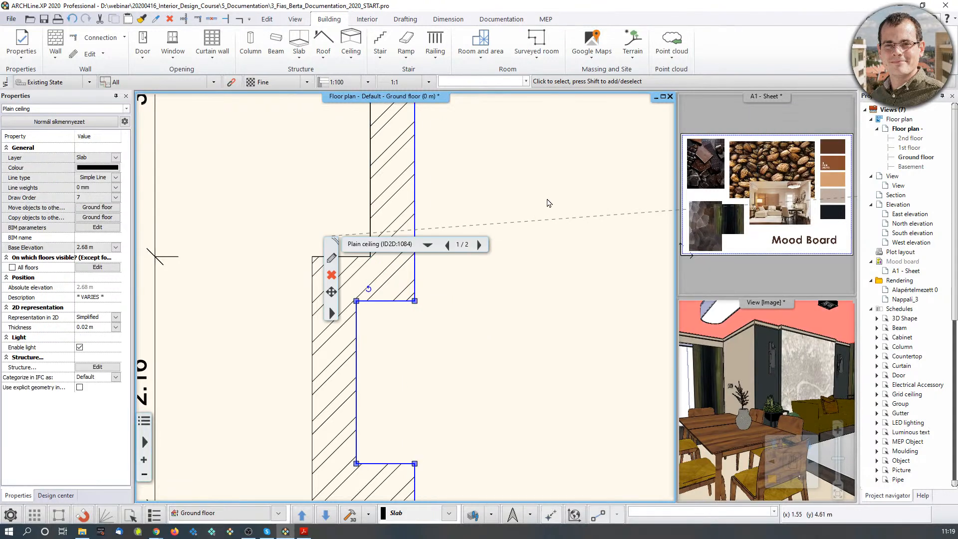
left_click(548, 201)
scroll(561, 196, "down", 5)
middle_click_drag(566, 249, 492, 259)
middle_click_drag(597, 341, 531, 333)
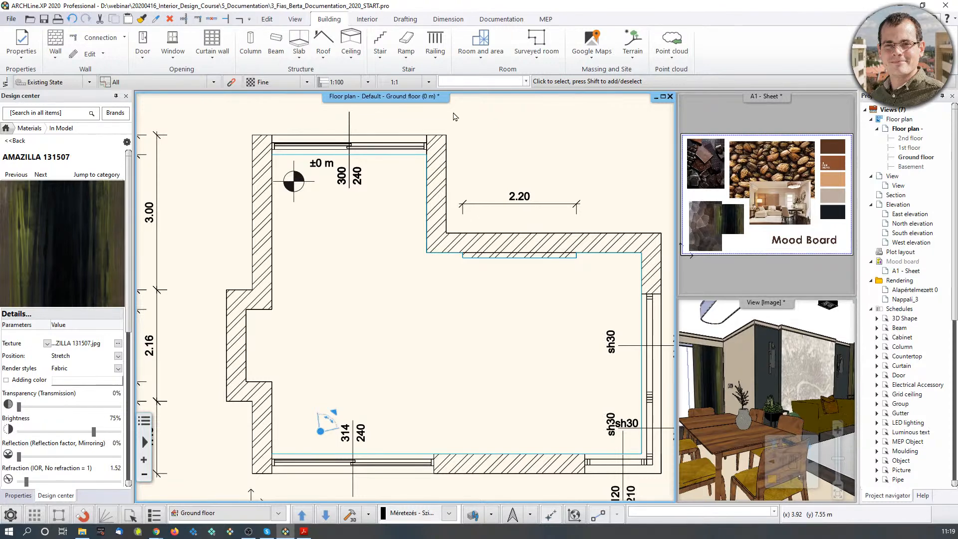
Create a room by walls in the ground-floor room, stamped Living-room, Concrete, 34.12 m².
left_click(483, 56)
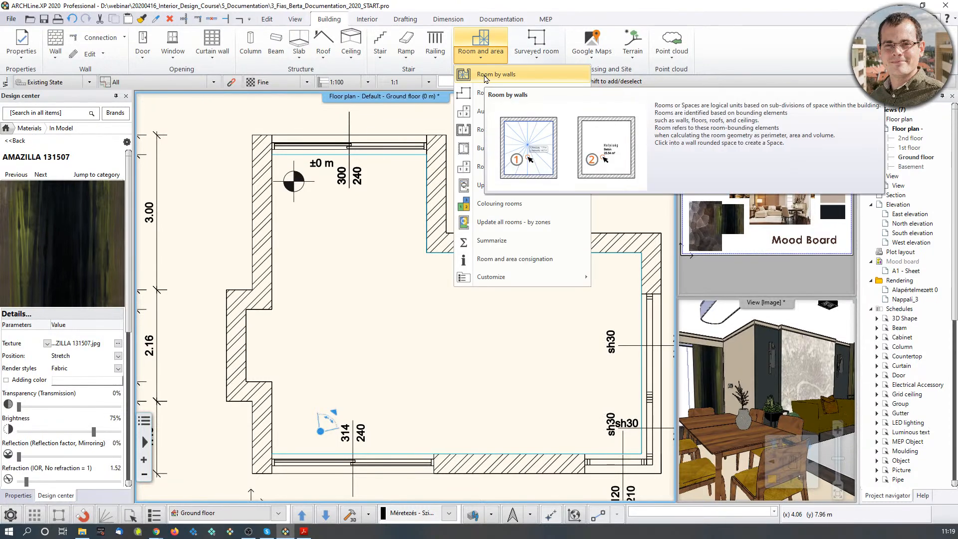
left_click(484, 76)
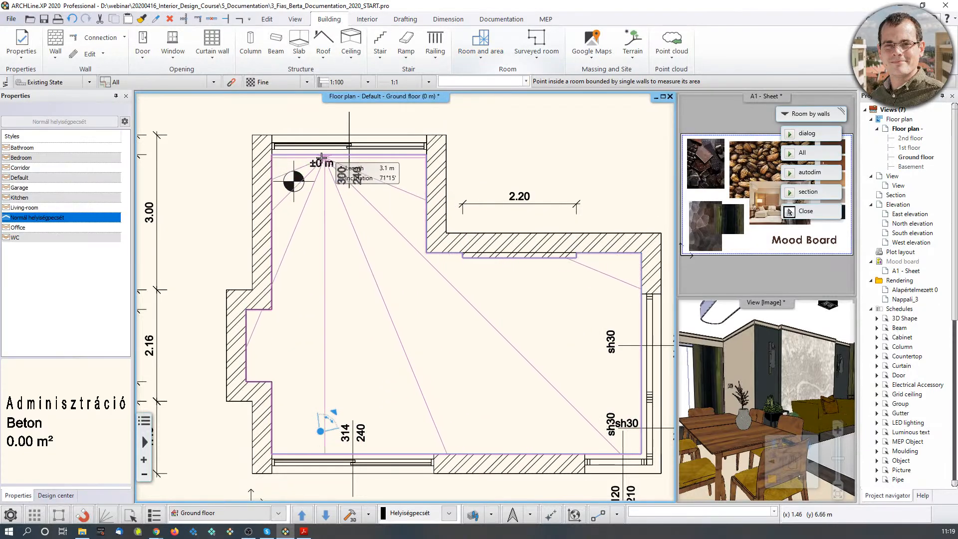
left_click(407, 321)
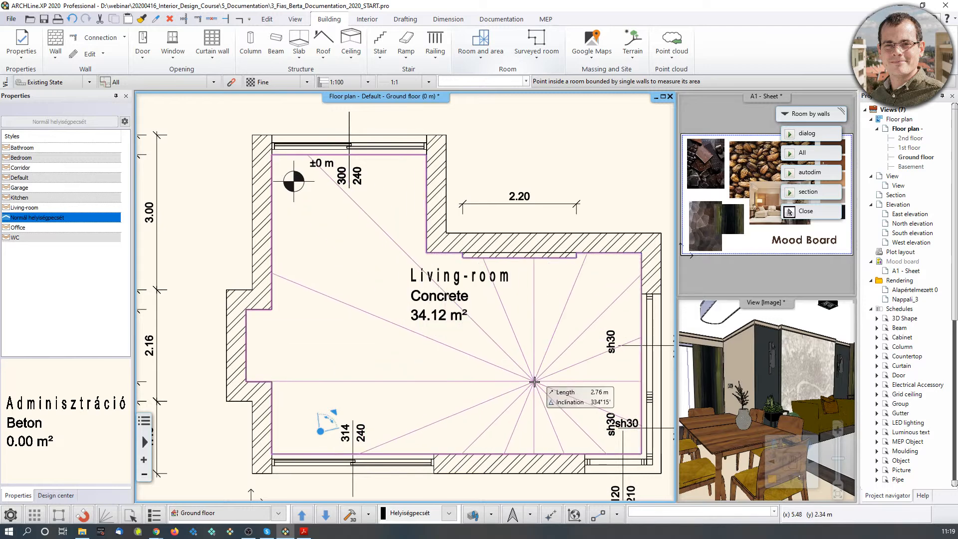
key("Escape")
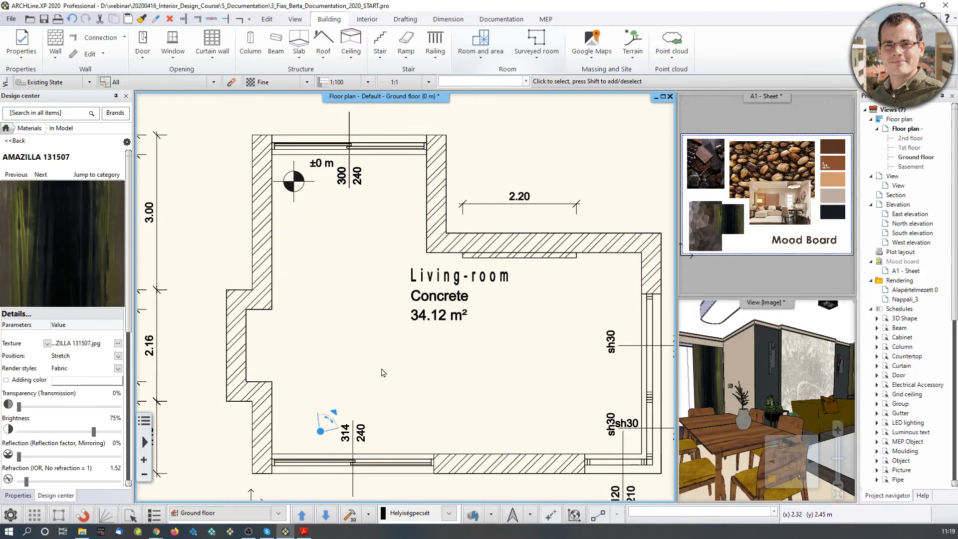
left_click(452, 300)
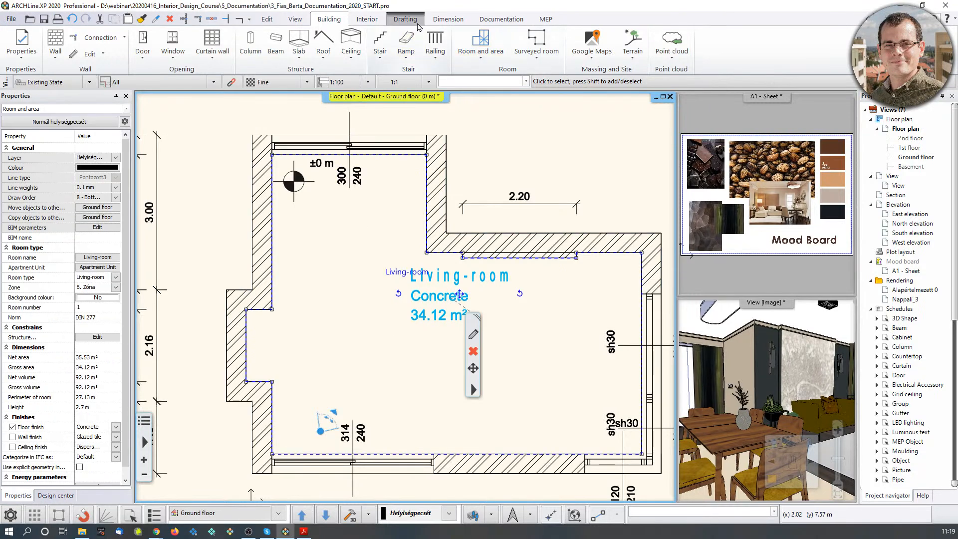
left_click(482, 54)
Review the room style's upper limit and calculated values pages, closing without changes.
left_click(504, 55)
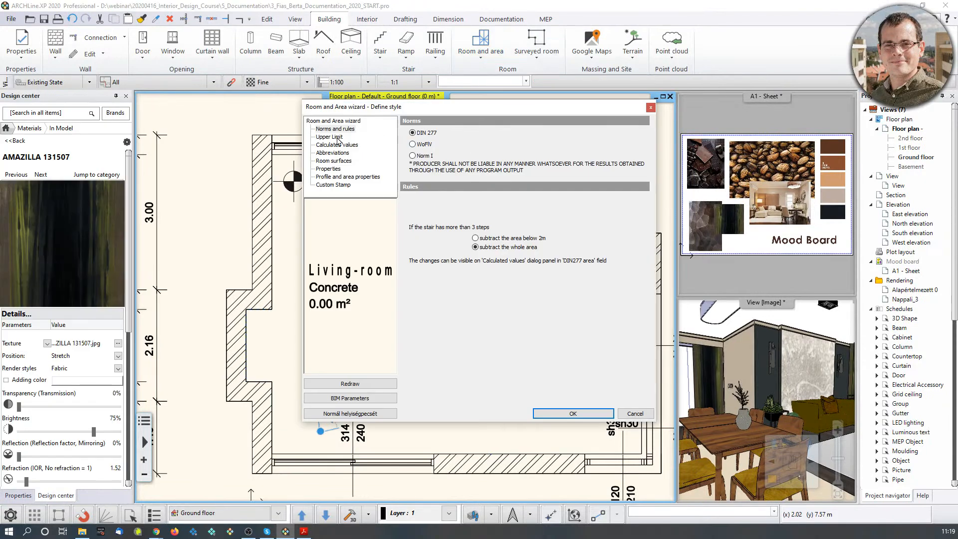
left_click(330, 137)
left_click(338, 145)
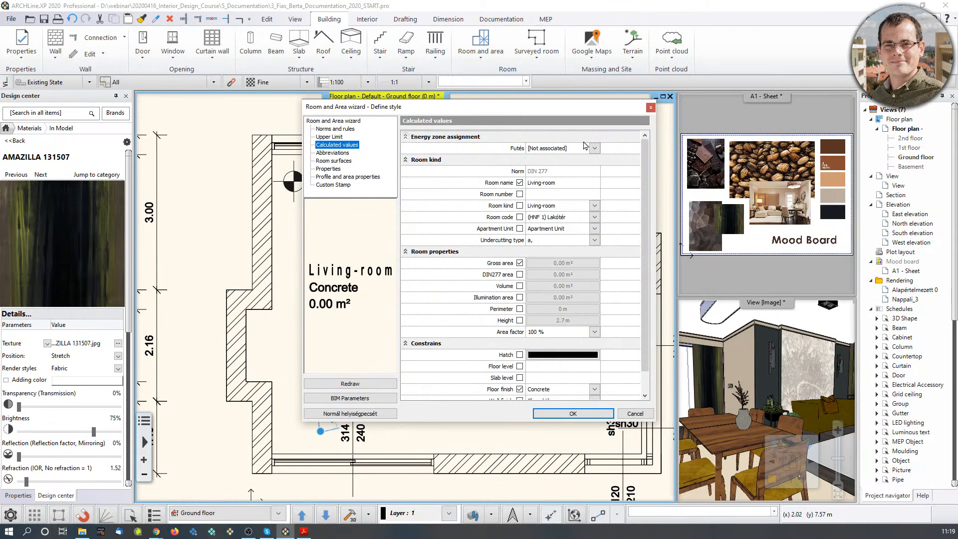
left_click(651, 107)
Rename the Living-room to 'Reception room' and set its floor finish to Parquet.
left_click(392, 269)
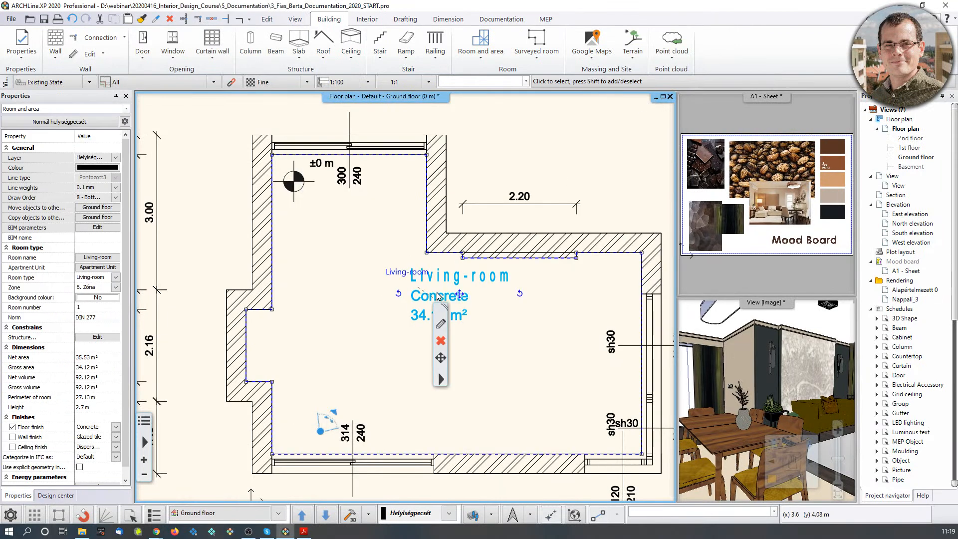
left_click(440, 324)
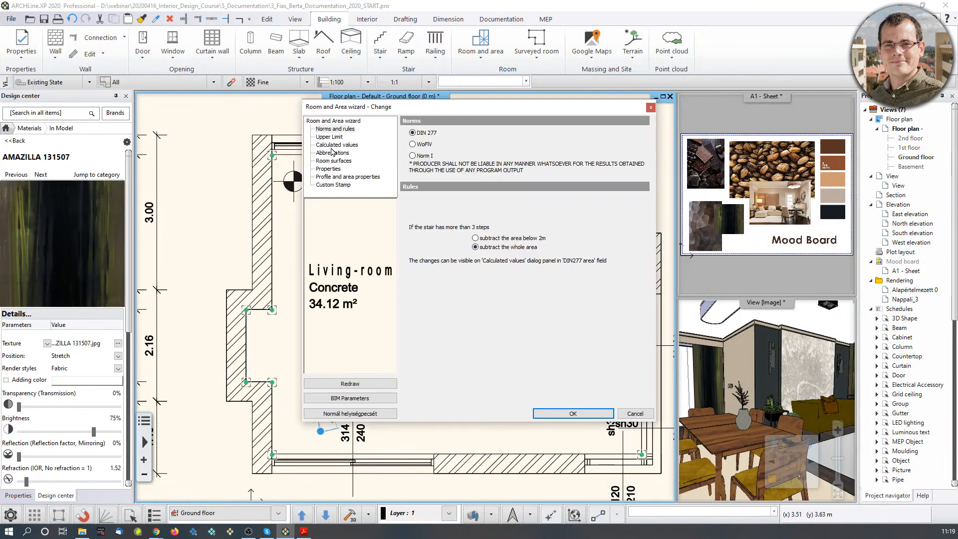
left_click(340, 153)
left_click(342, 144)
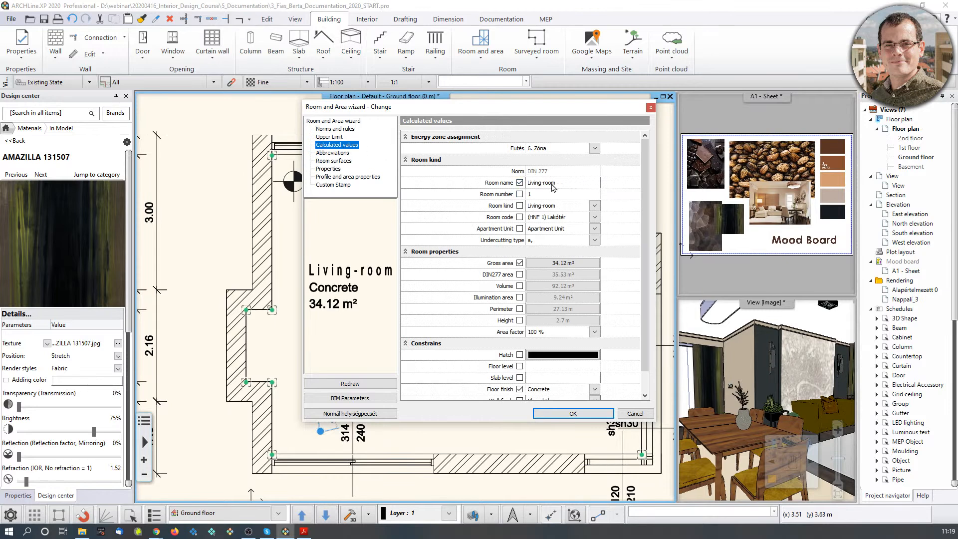
left_click(552, 184)
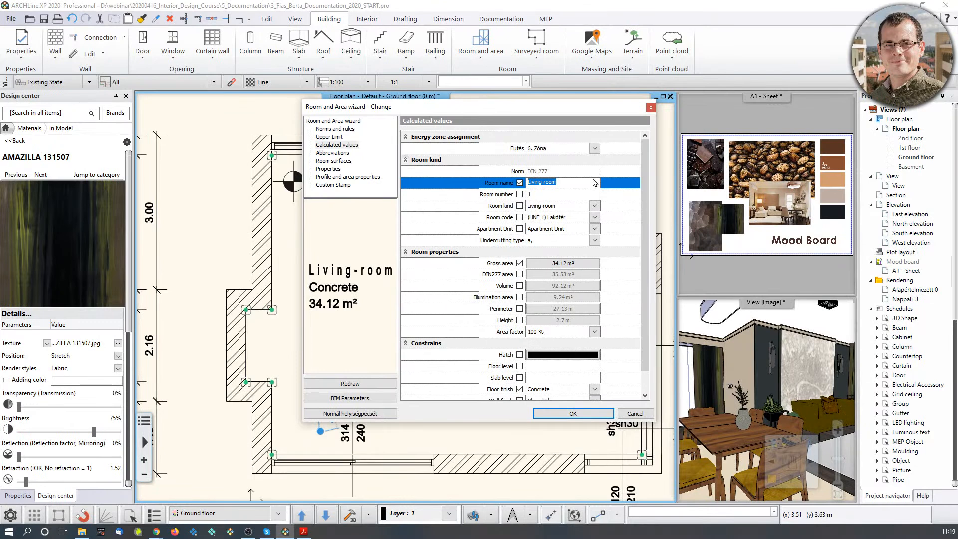
type("Reception")
scroll(598, 316, "down", 1)
left_click(595, 366)
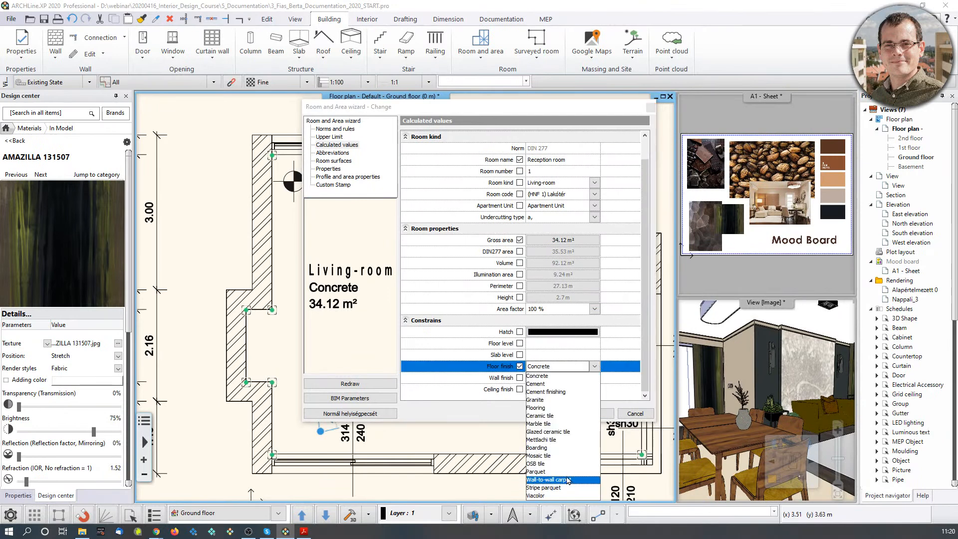
left_click(552, 472)
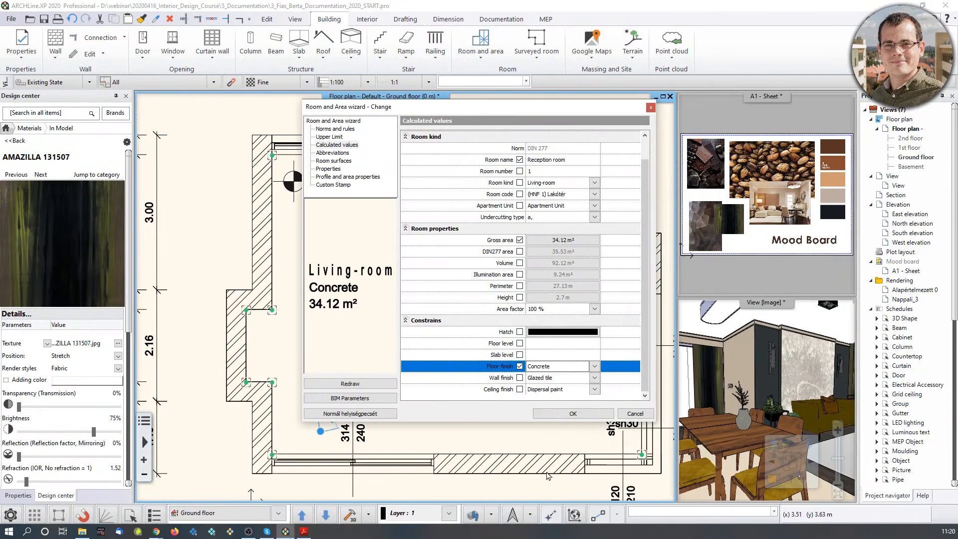
left_click(561, 413)
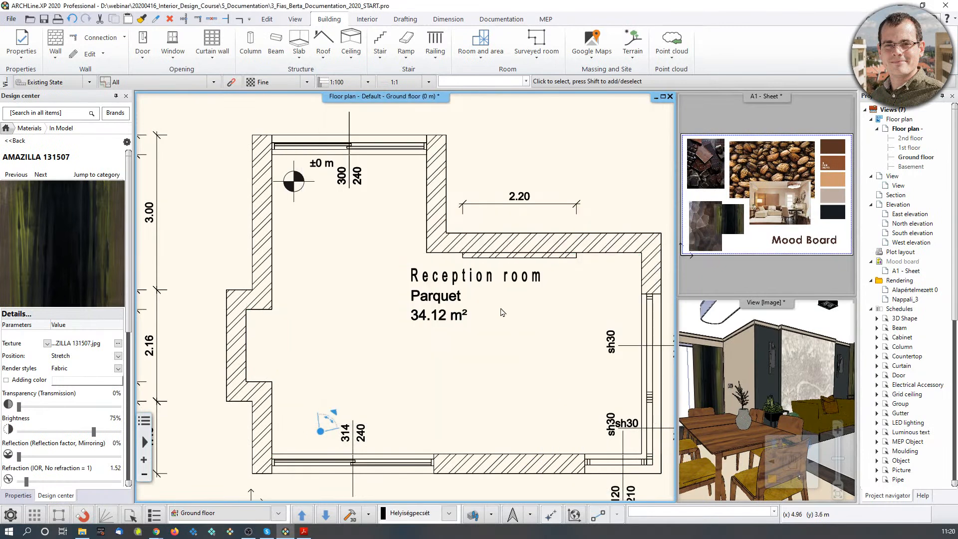
left_click(438, 315)
Move the Reception room label lower-left, then delete the room and its stamp.
left_click(476, 296)
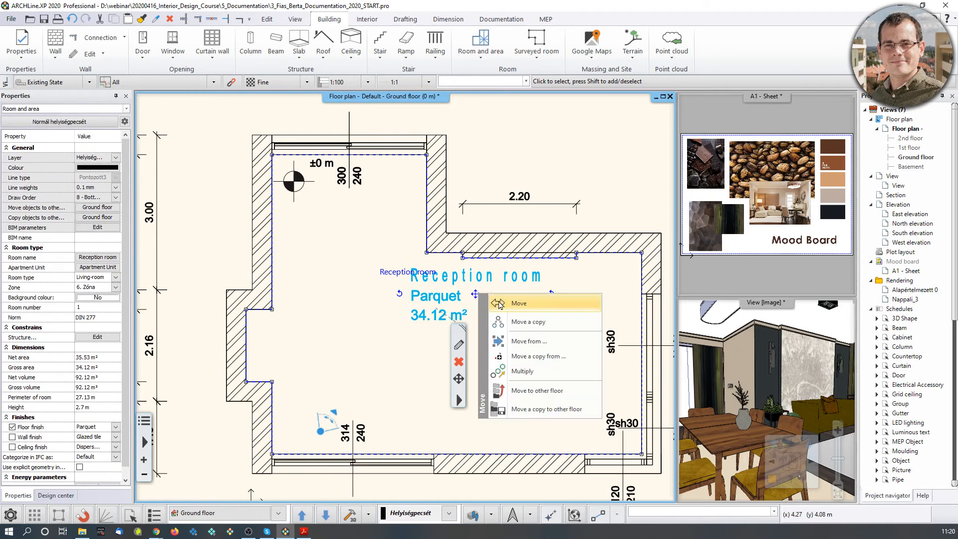
left_click(499, 303)
left_click(430, 355)
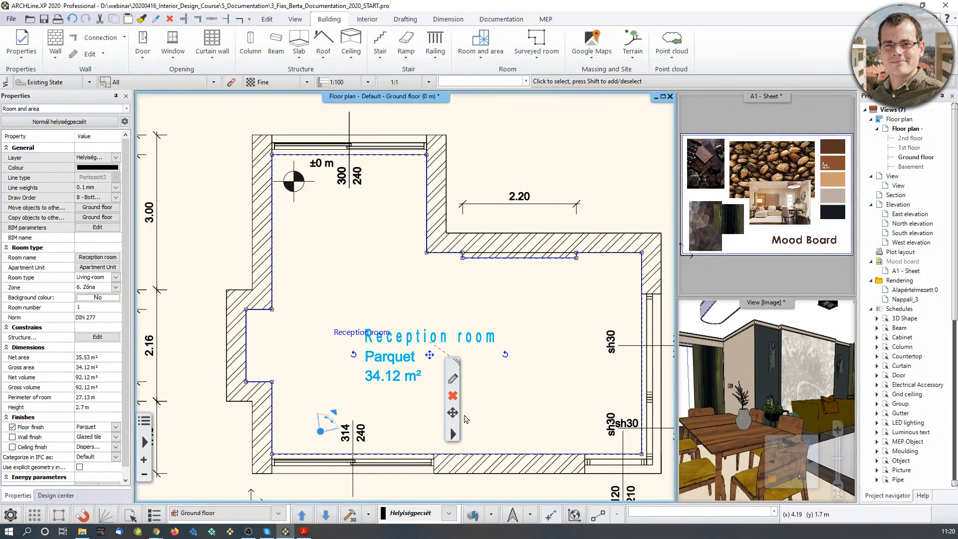
left_click(452, 398)
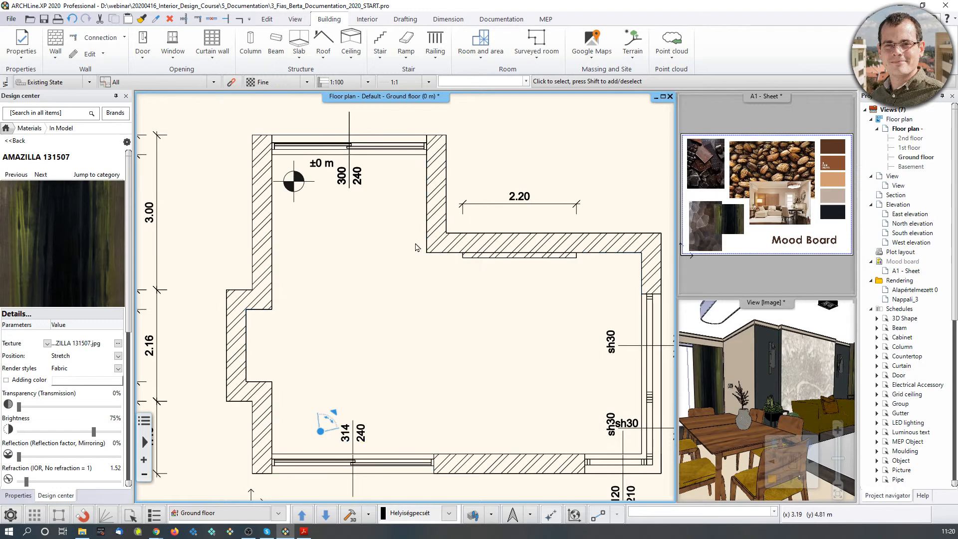
Switch room creation to the Room by polygon method.
middle_click_drag(721, 449, 743, 427)
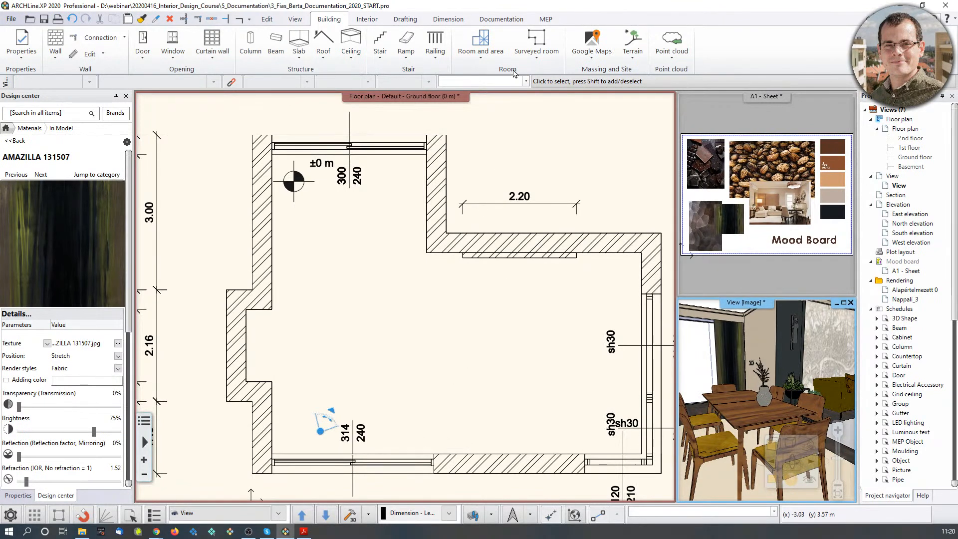
left_click(489, 59)
left_click(502, 94)
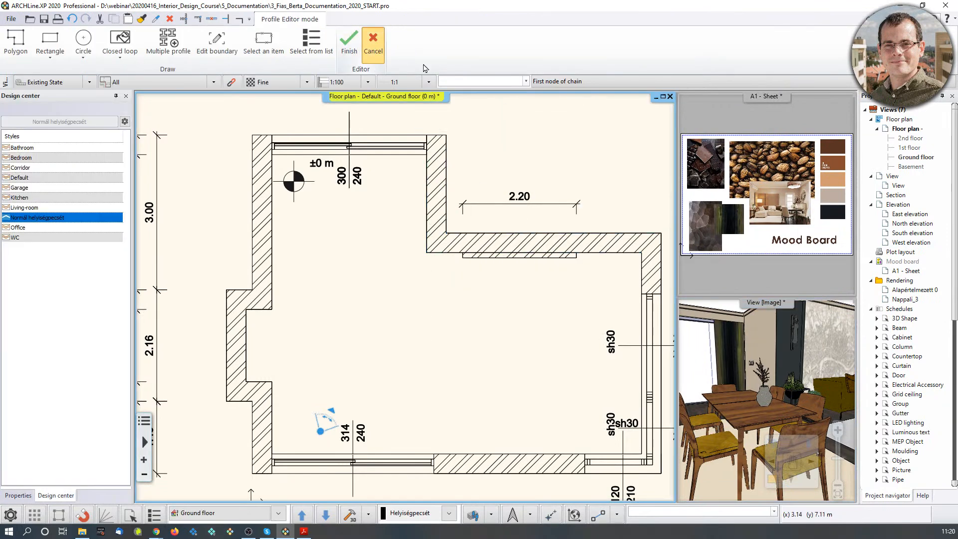
key("Escape")
left_click(481, 48)
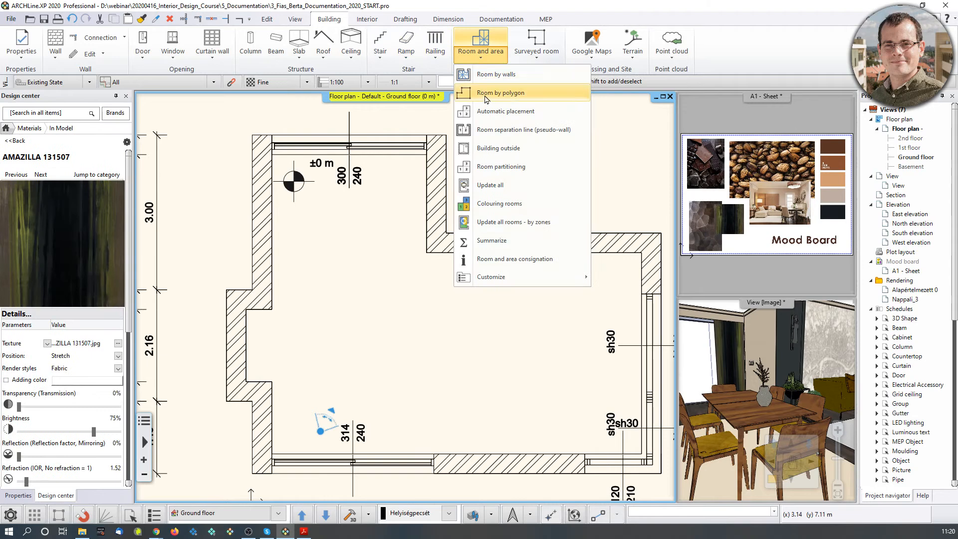
left_click(487, 93)
scroll(464, 250, "up", 3)
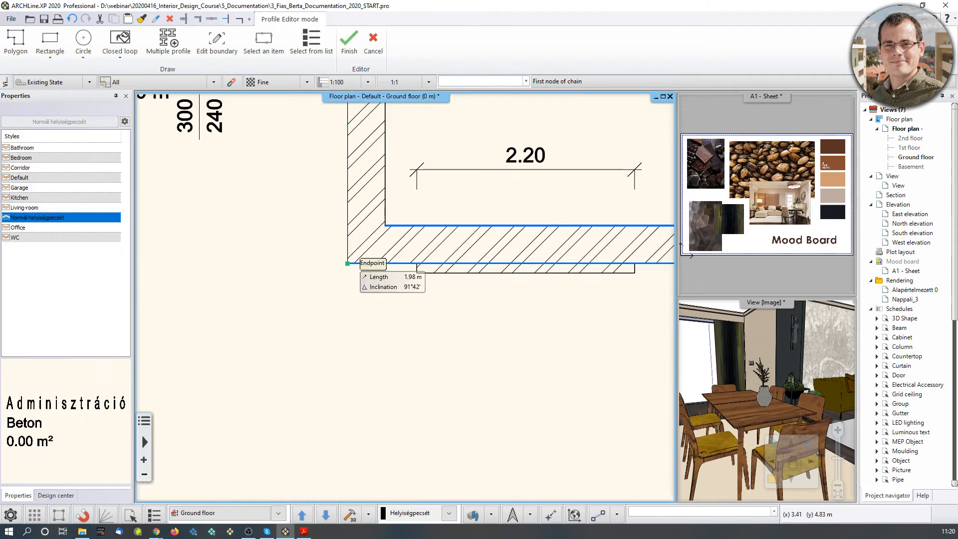
Trace the room outline from the wall corner around the projection to the inner wall corners.
left_click(348, 263)
scroll(400, 274, "up", 2)
left_click(443, 267)
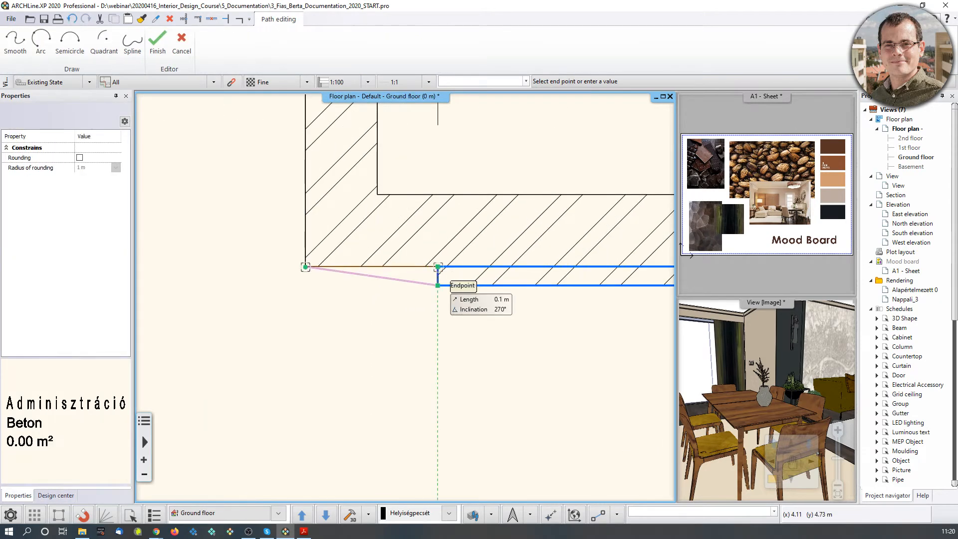
left_click(440, 286)
middle_click_drag(604, 289, 270, 292)
left_click(521, 295)
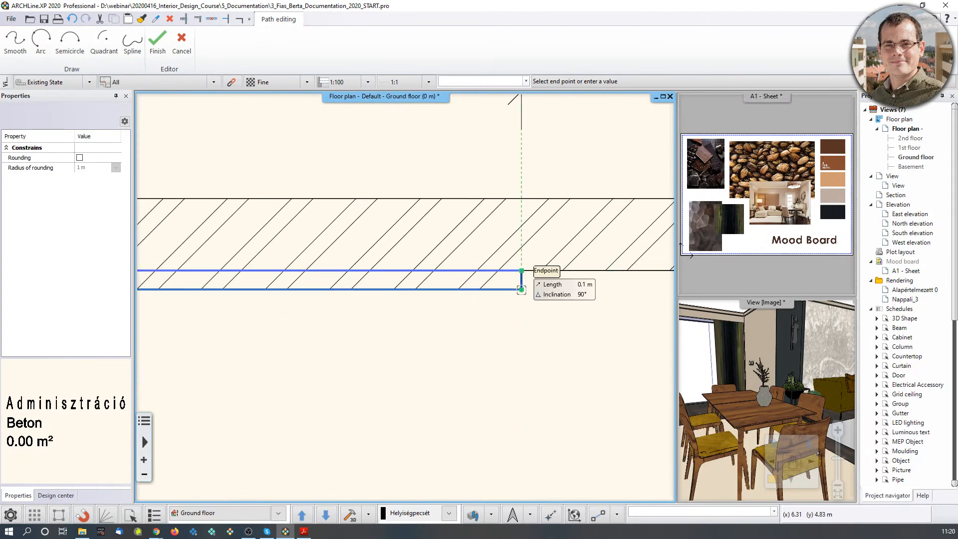
left_click(521, 272)
middle_click_drag(609, 289, 363, 254)
left_click(514, 235)
scroll(424, 298, "down", 3)
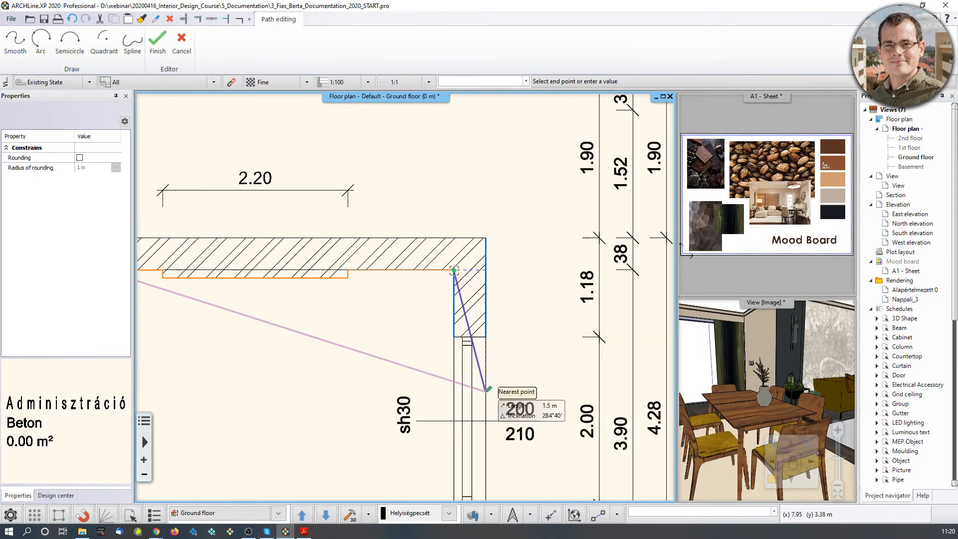
middle_click_drag(487, 392, 579, 149)
scroll(551, 331, "up", 3)
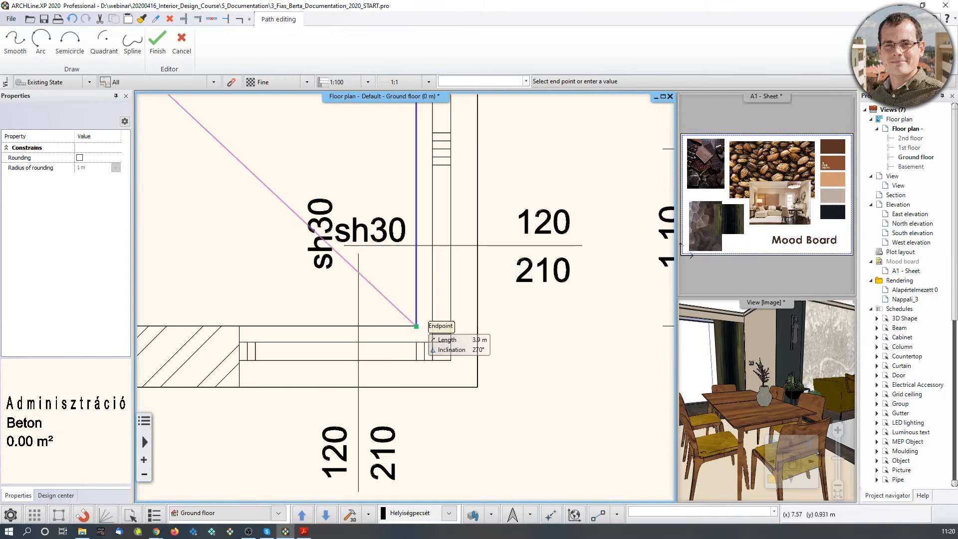
left_click(417, 326)
Close the outline at the lower wall and start corner, accepting 0.5 m height, giving 16.03 m².
middle_click_drag(159, 288, 524, 353)
scroll(327, 295, "down", 2)
middle_click_drag(270, 244, 452, 379)
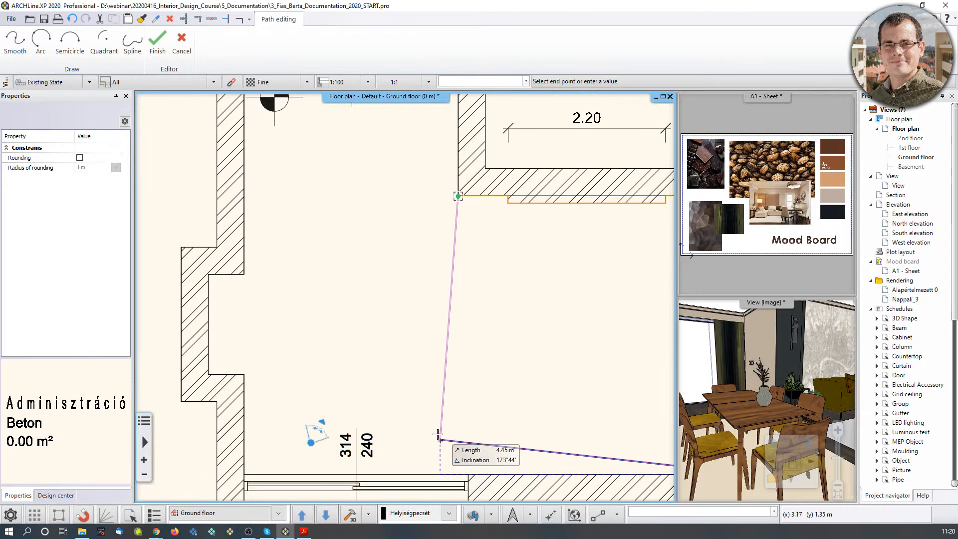
scroll(442, 279, "up", 2)
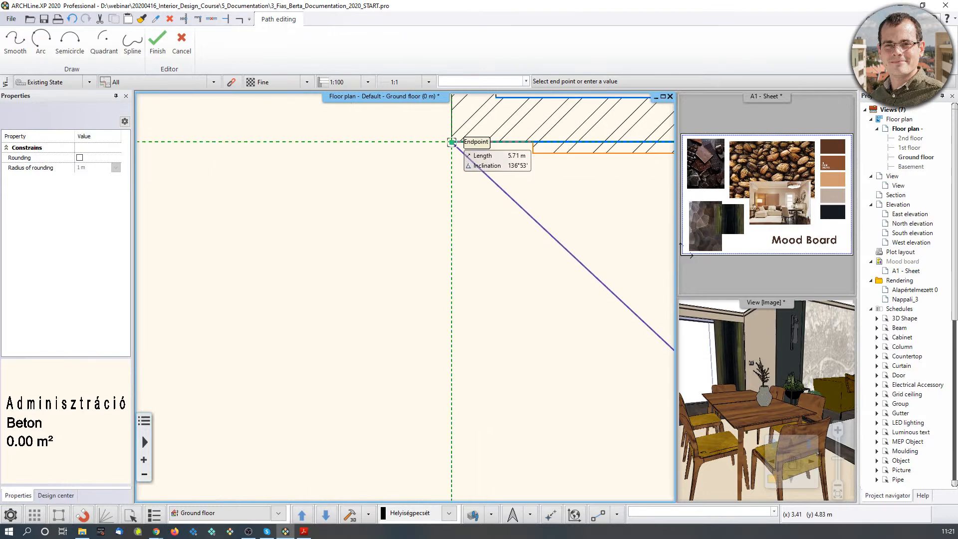
mouse_move(452, 420)
middle_mouse_down()
mouse_move(455, 241)
mouse_move(465, 409)
middle_mouse_up()
left_click(454, 415)
left_click(447, 168)
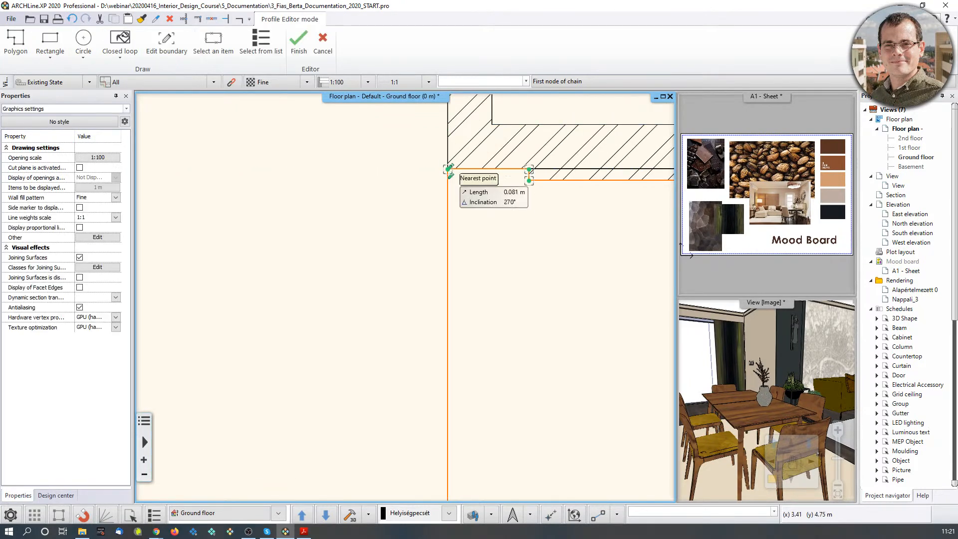
key("Return")
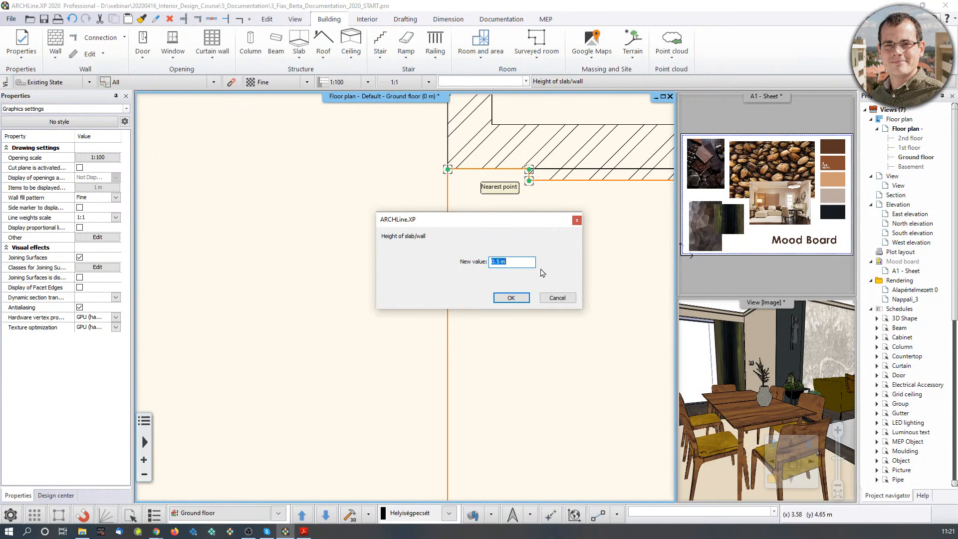
left_click(523, 299)
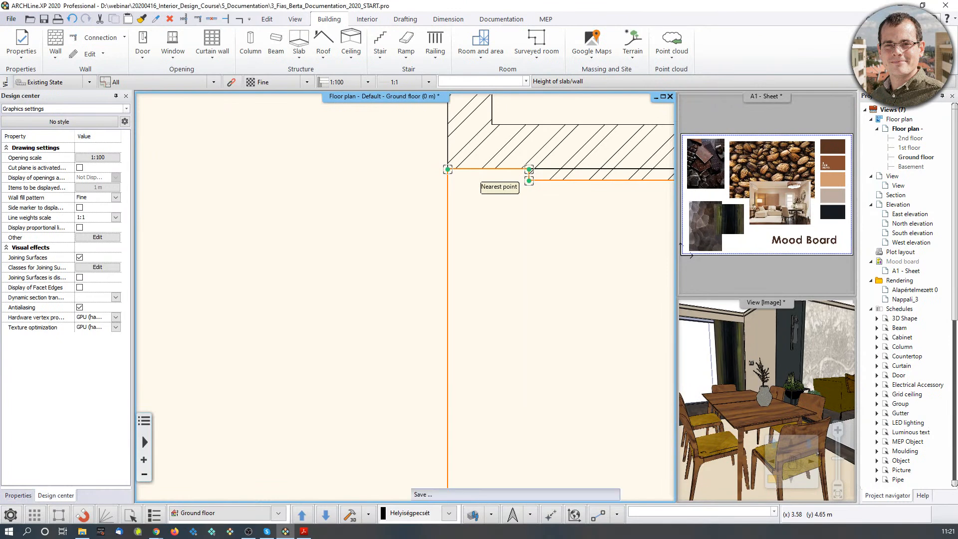
scroll(536, 308, "down", 7)
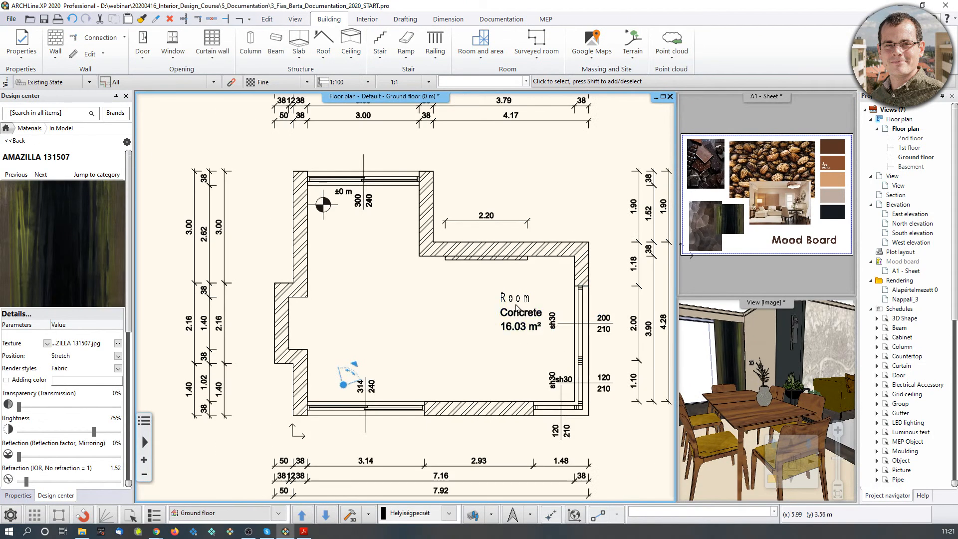
left_click(526, 313)
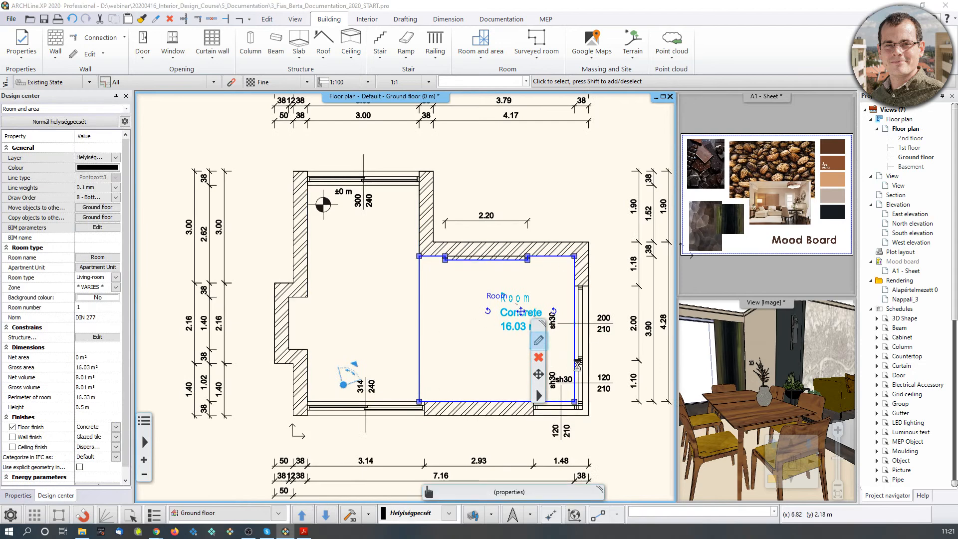
Rename the room to 'Living-room' and set its floor finish to Parquet.
left_click(538, 340)
left_click(322, 154)
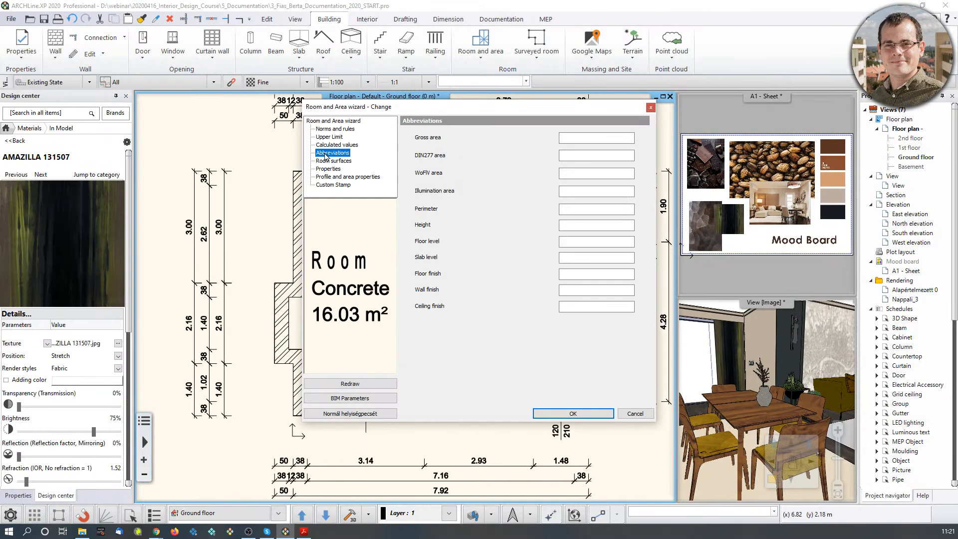
left_click(327, 162)
left_click(338, 145)
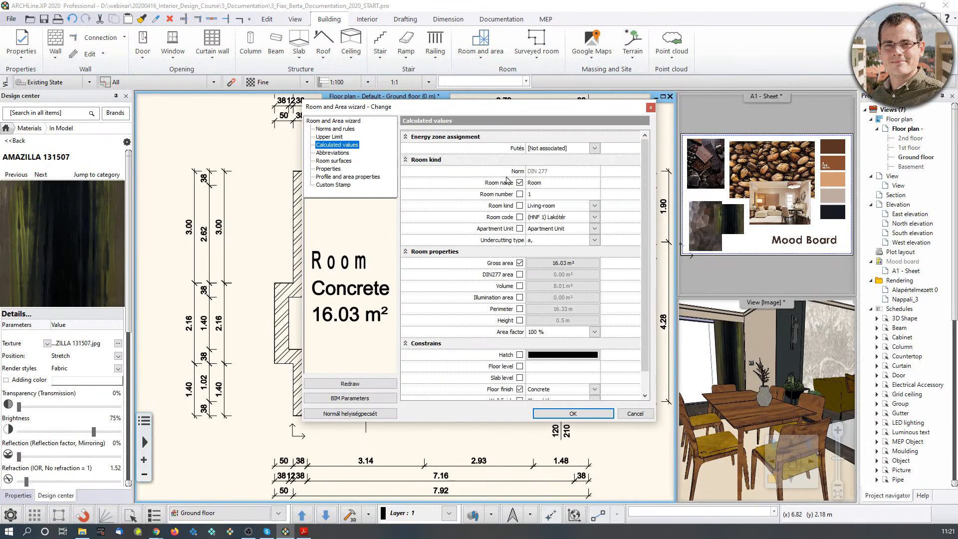
left_click(562, 183)
type("Living-r")
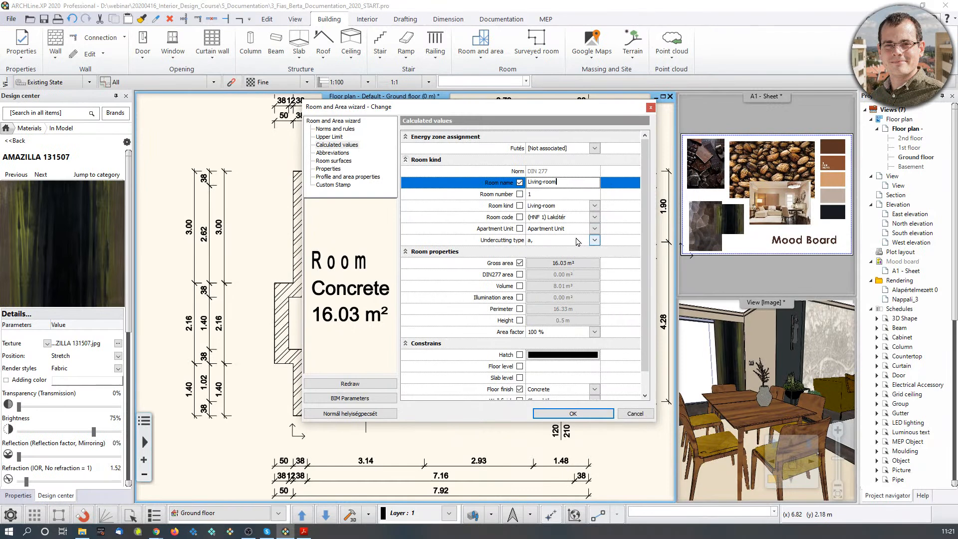
scroll(588, 327, "down", 1)
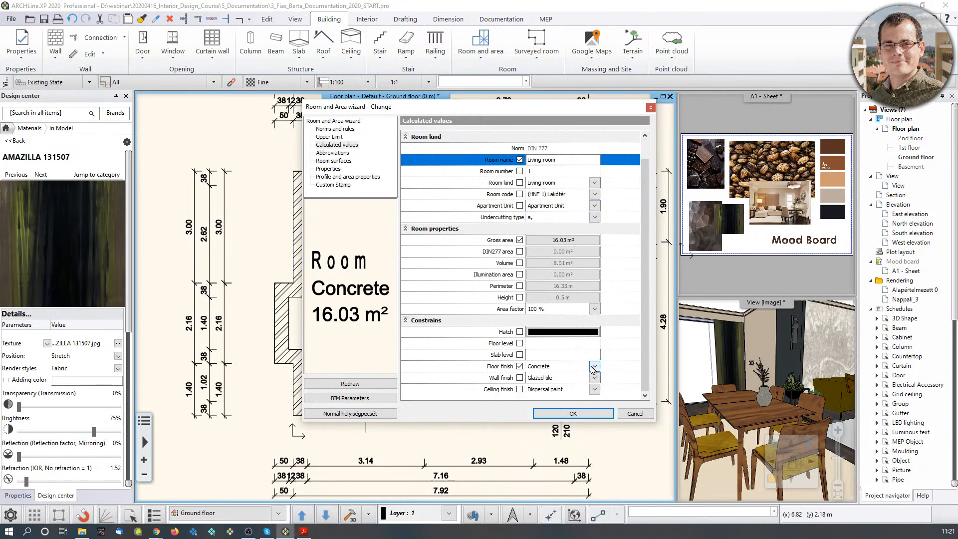
left_click(595, 367)
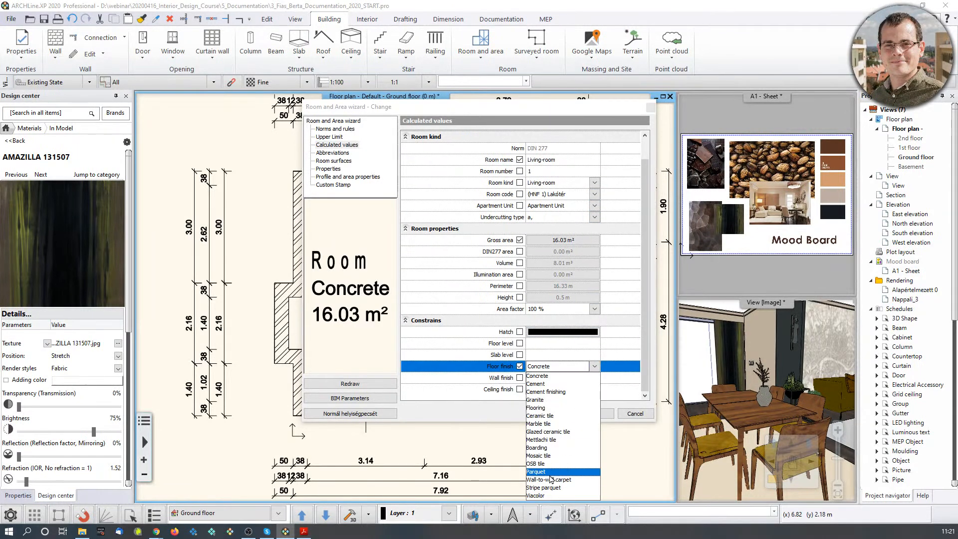
left_click(582, 479)
left_click(587, 412)
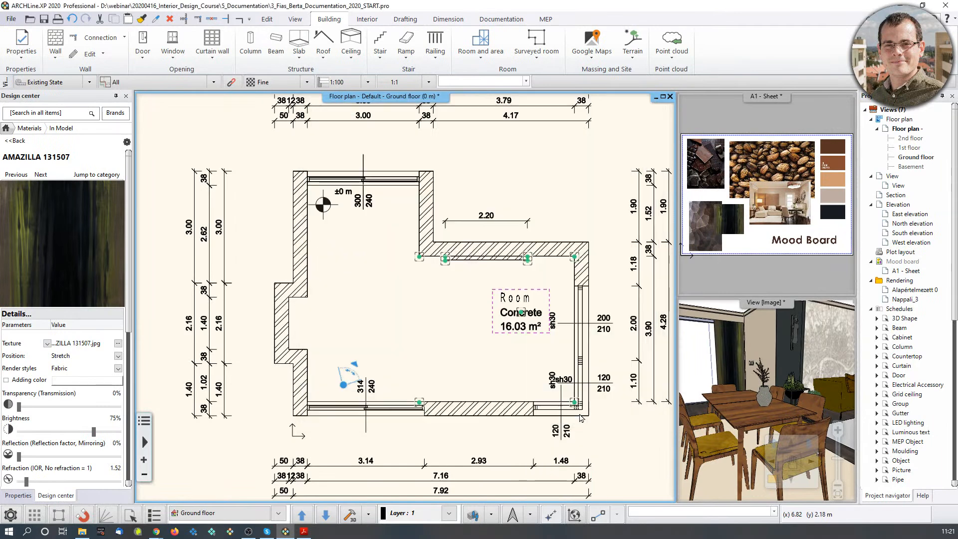
Nudge the Living-room stamp slightly left, then start another Room by polygon.
left_click(523, 319)
left_click(536, 312)
left_click(574, 318)
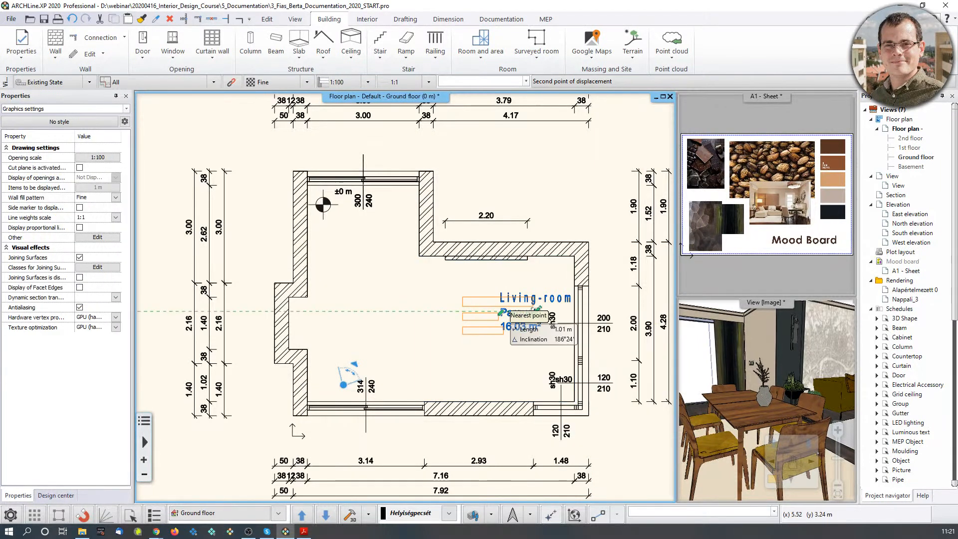
left_click(499, 314)
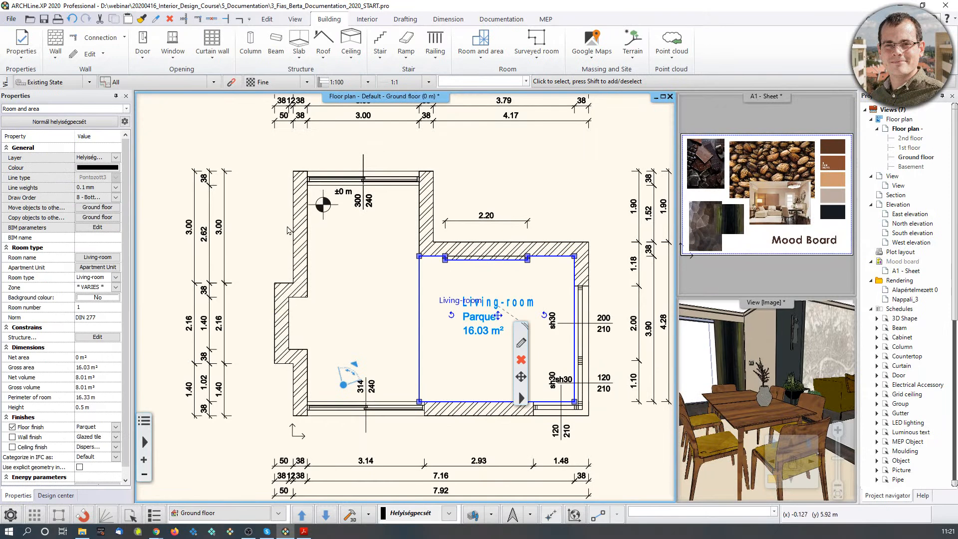
left_click(467, 56)
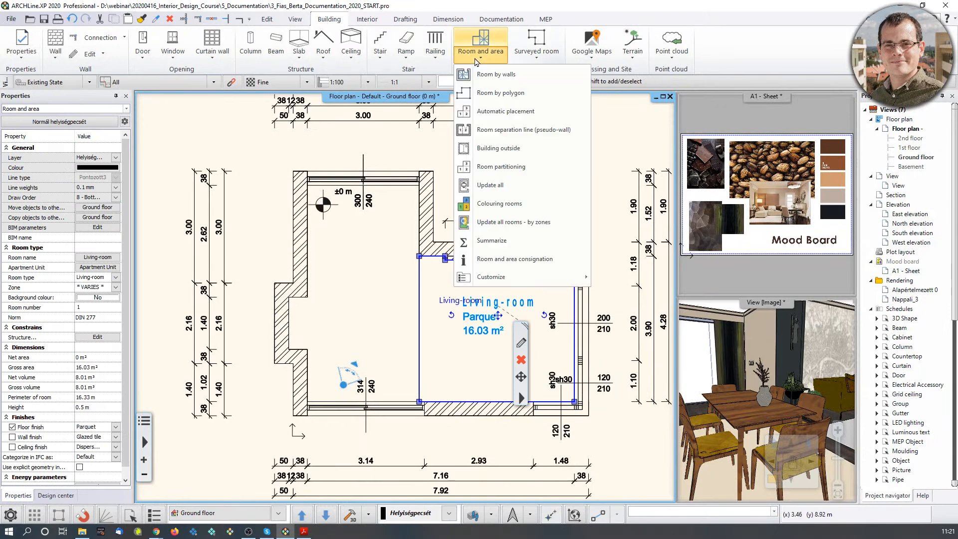
left_click(481, 89)
Trace the second room's outline from the upper-left inner corner to the top-right and bottom corners.
scroll(305, 196, "up", 6)
left_click(328, 135)
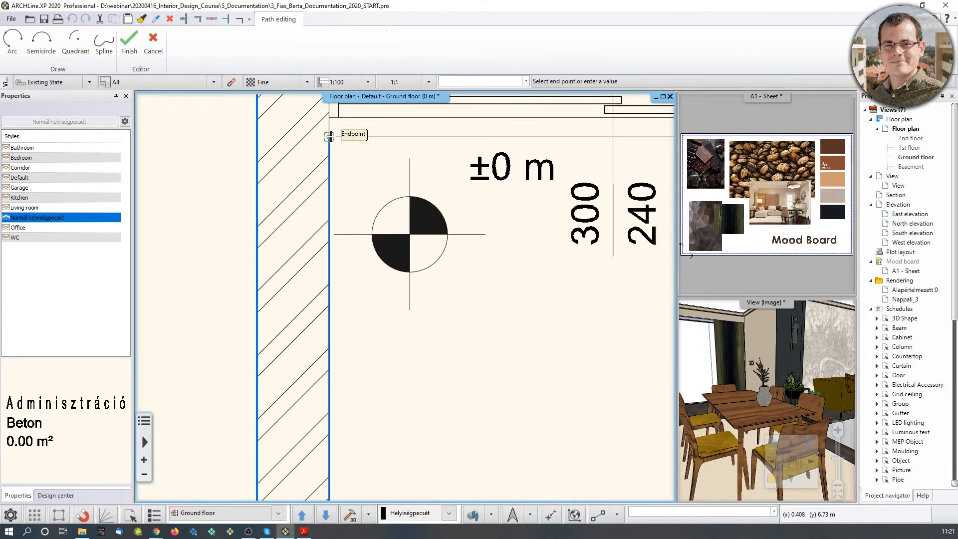
middle_click_drag(484, 197, 216, 278)
left_click(630, 217)
scroll(571, 385, "down", 4)
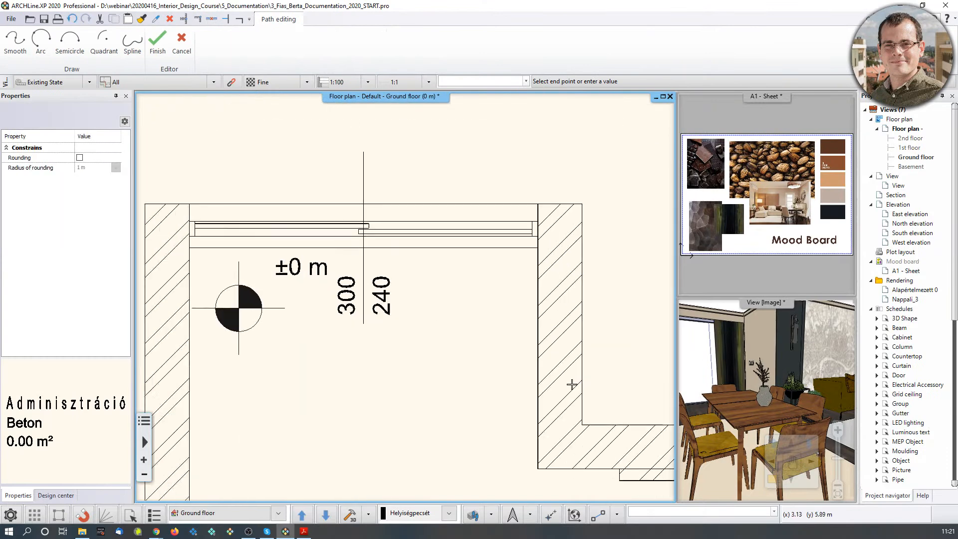
middle_click_drag(502, 458, 504, 188)
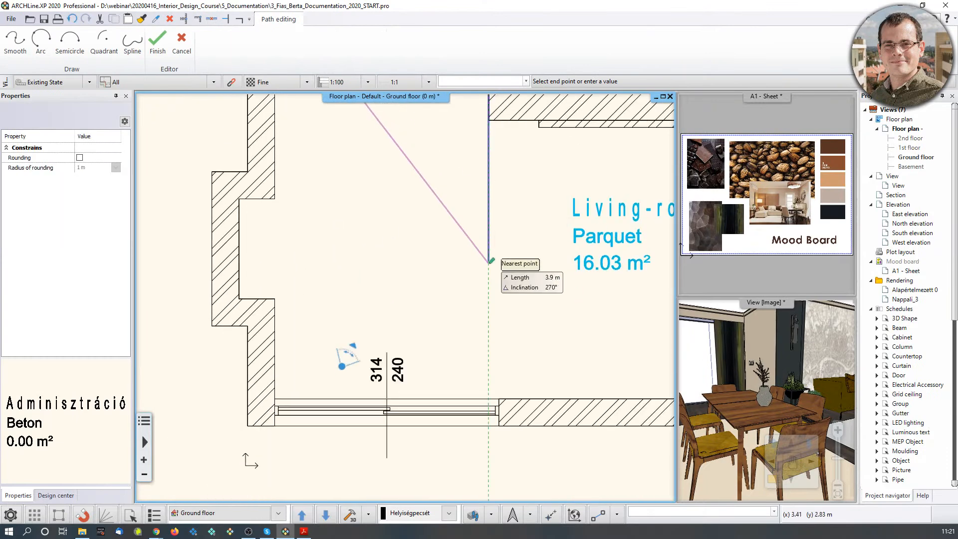
left_click(489, 120)
scroll(473, 377, "up", 2)
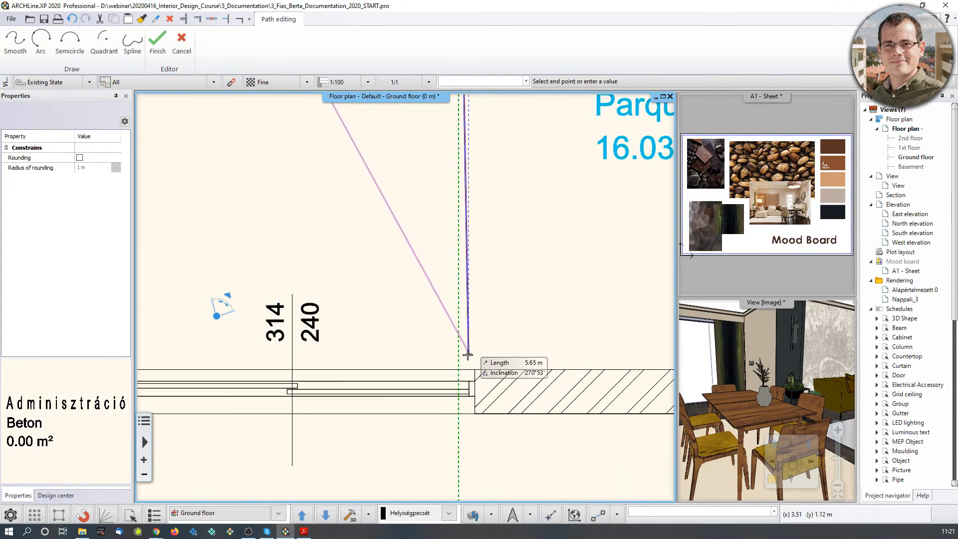
left_click(459, 370)
Continue the outline through the lower-left corner and around the left wall step.
middle_click_drag(272, 340, 504, 367)
scroll(503, 368, "up", 1)
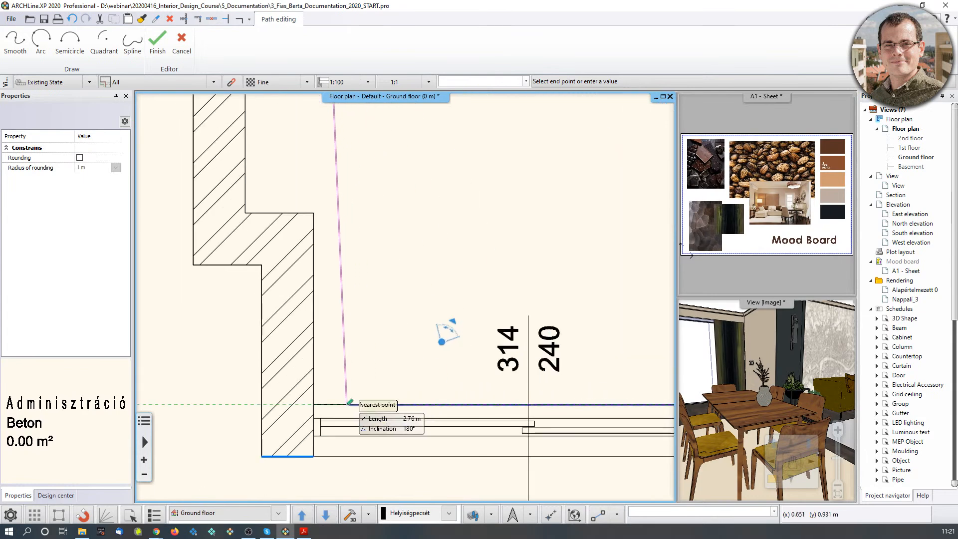
left_click(313, 405)
left_click(313, 213)
left_click(245, 213)
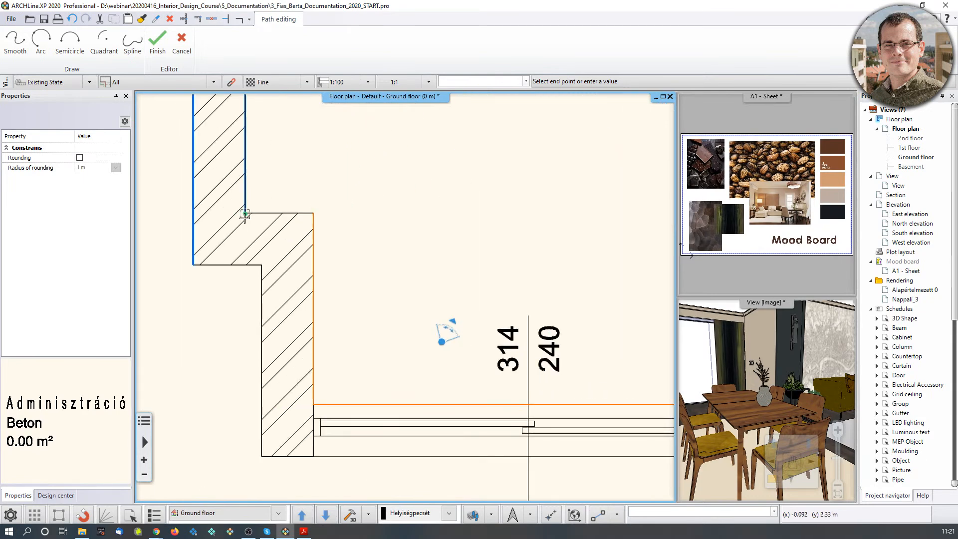
middle_click_drag(337, 143, 390, 419)
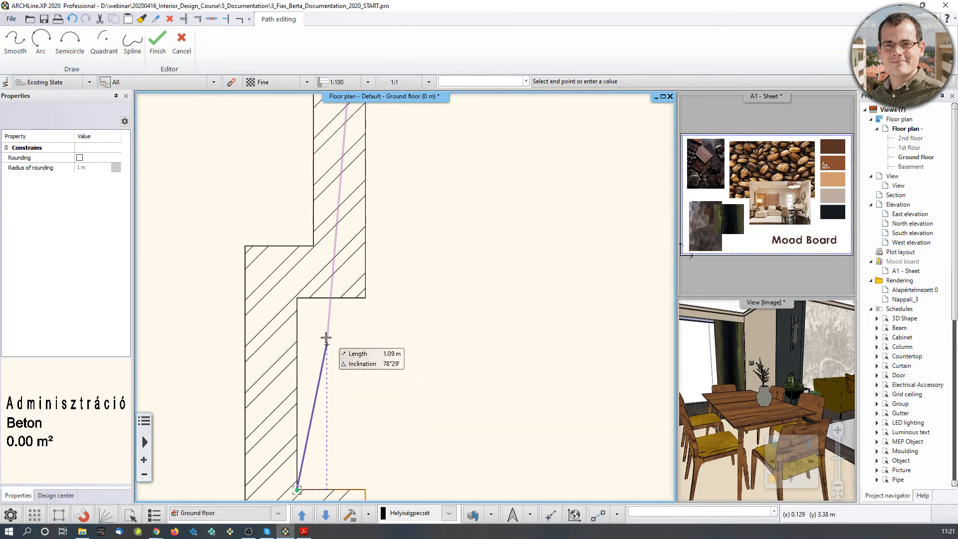
left_click(297, 298)
left_click(365, 298)
Finish the outline and confirm the height, creating a Room, Concrete, 18.09 m² stamp.
key("Return")
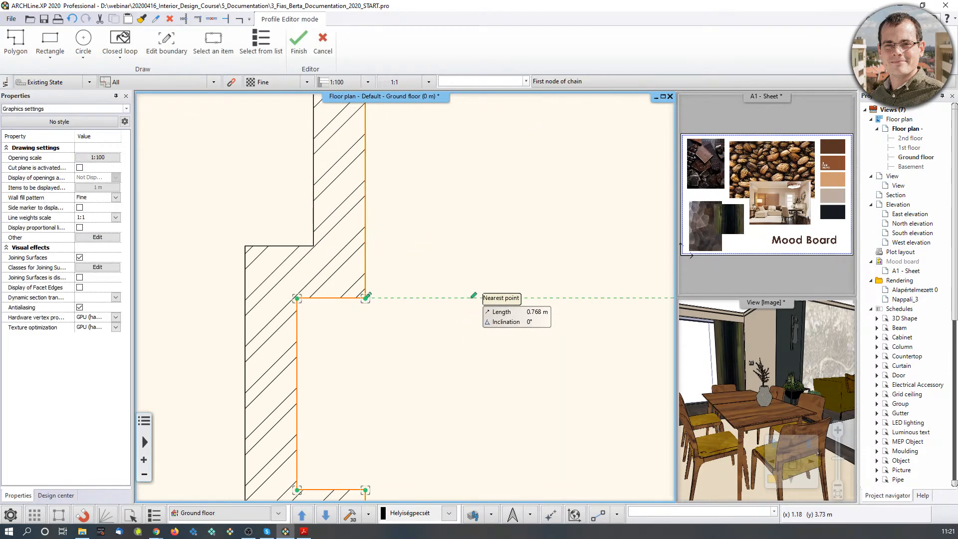
key("Return")
left_click(516, 298)
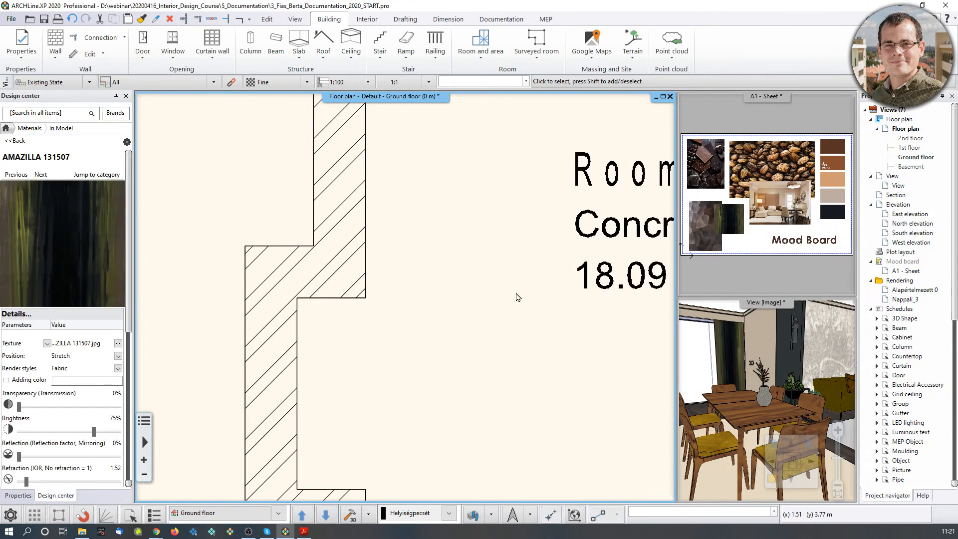
middle_click_drag(532, 291, 514, 303)
scroll(514, 303, "down", 3)
middle_click_drag(545, 272, 371, 322)
left_click(369, 321)
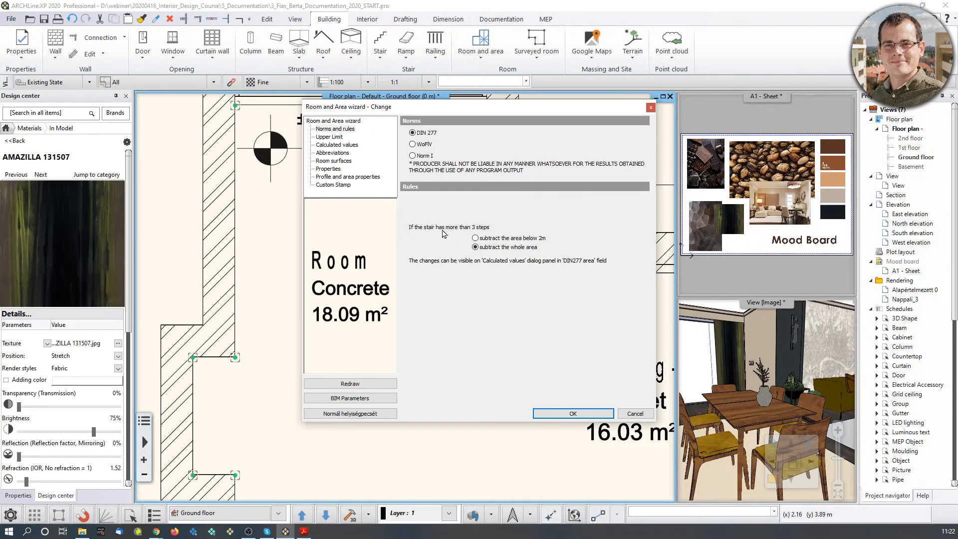
Rename the room to 'Dining' and set its floor finish to Glazed ceramic tile.
left_click(334, 153)
left_click(337, 161)
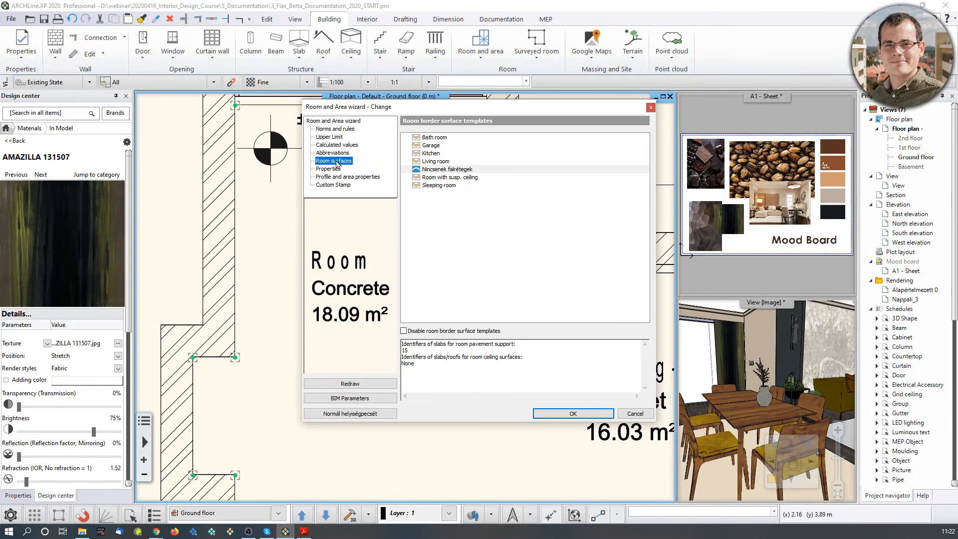
left_click(337, 146)
left_click(548, 184)
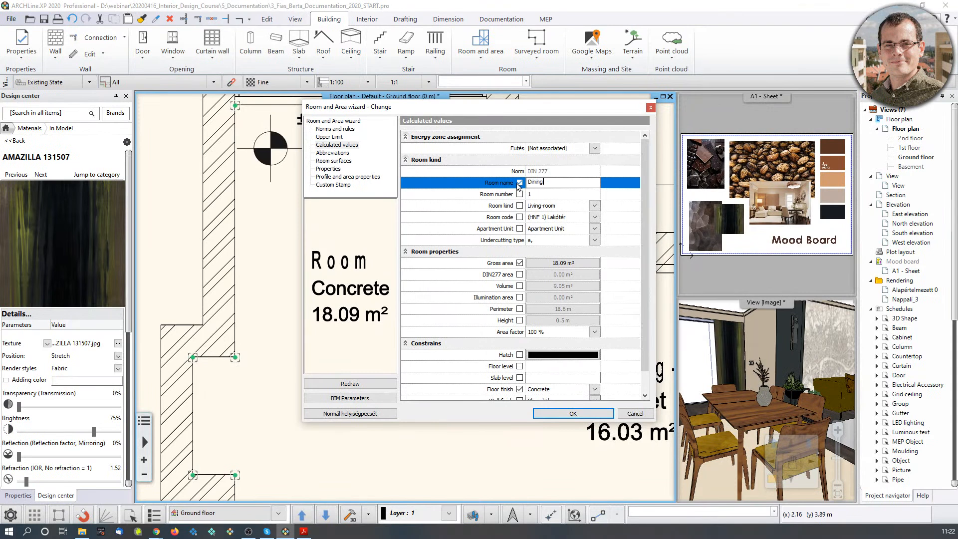
scroll(591, 349, "down", 1)
left_click(594, 367)
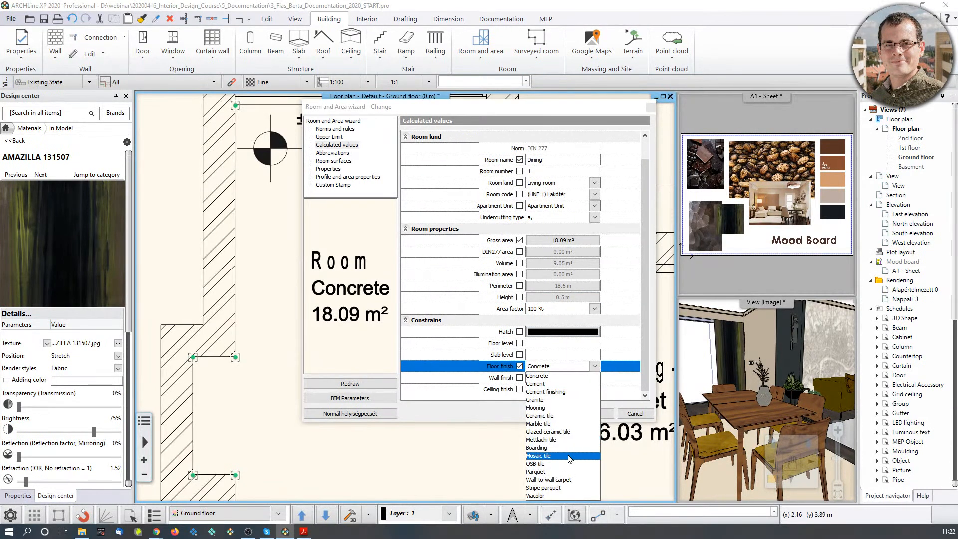
left_click(560, 424)
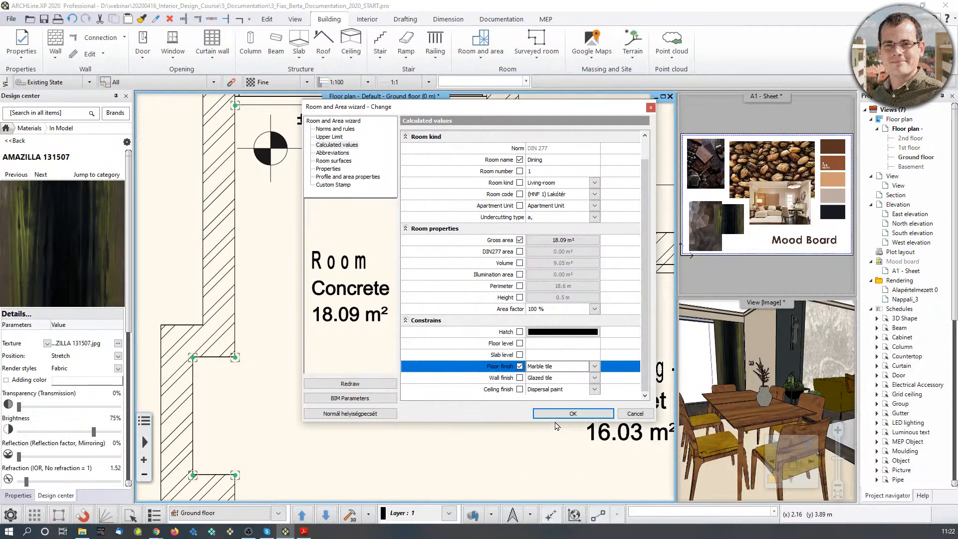
left_click(595, 366)
left_click(563, 432)
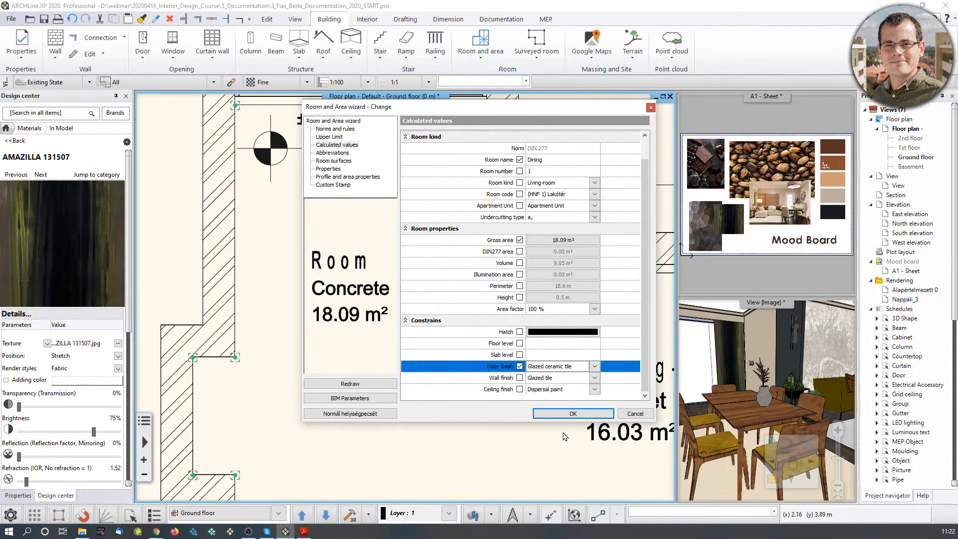
left_click(591, 415)
Select the Dining room stamp and pick it up to move it.
scroll(429, 345, "up", 2)
scroll(429, 346, "down", 2)
left_click(409, 314)
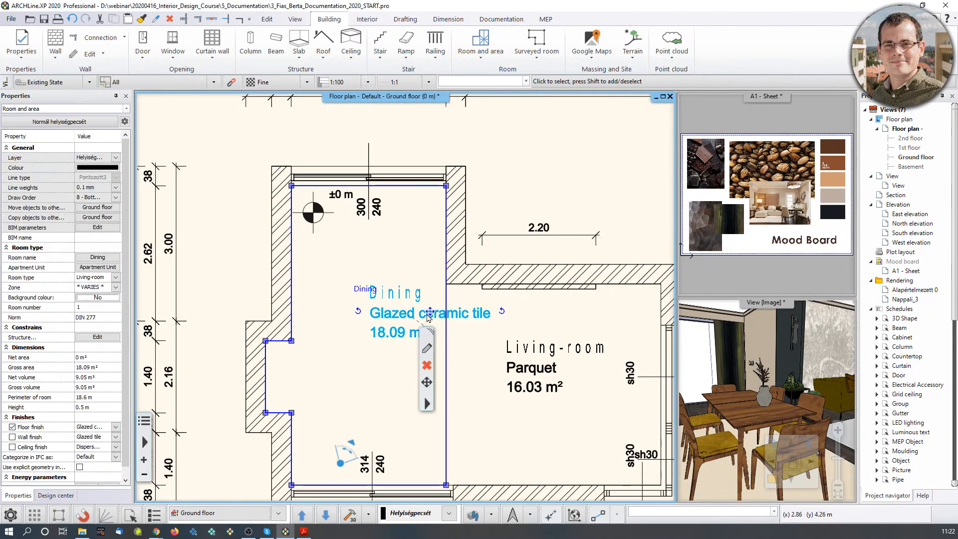
left_click(429, 310)
left_click(460, 319)
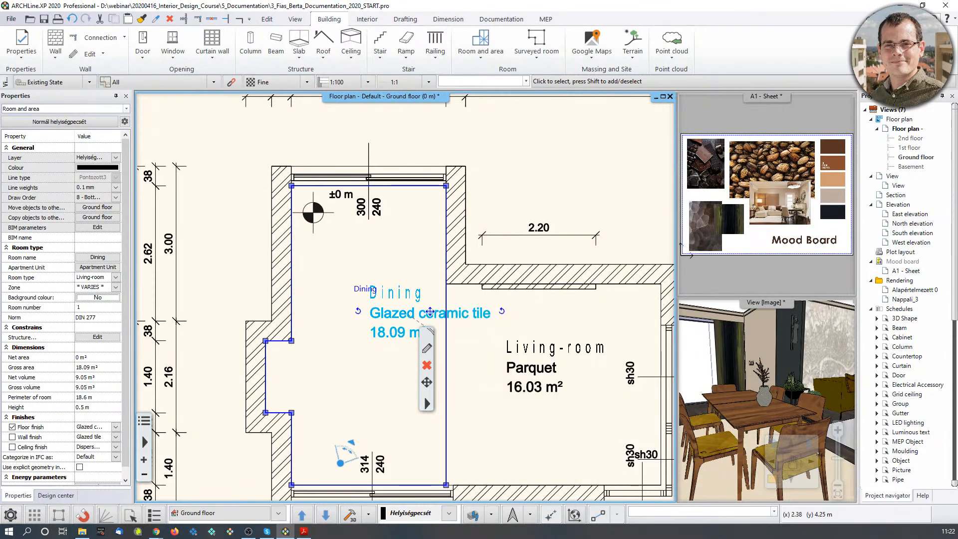
Place the Dining stamp up and left, then deselect and pan to the top dimension chains.
left_click(373, 294)
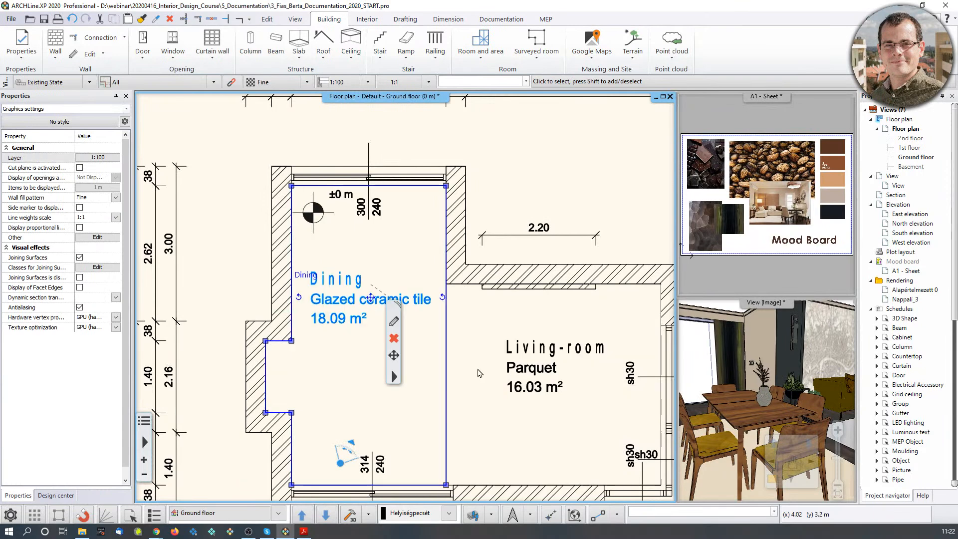
scroll(468, 363, "down", 2)
middle_click_drag(468, 364, 446, 302)
left_click(558, 167)
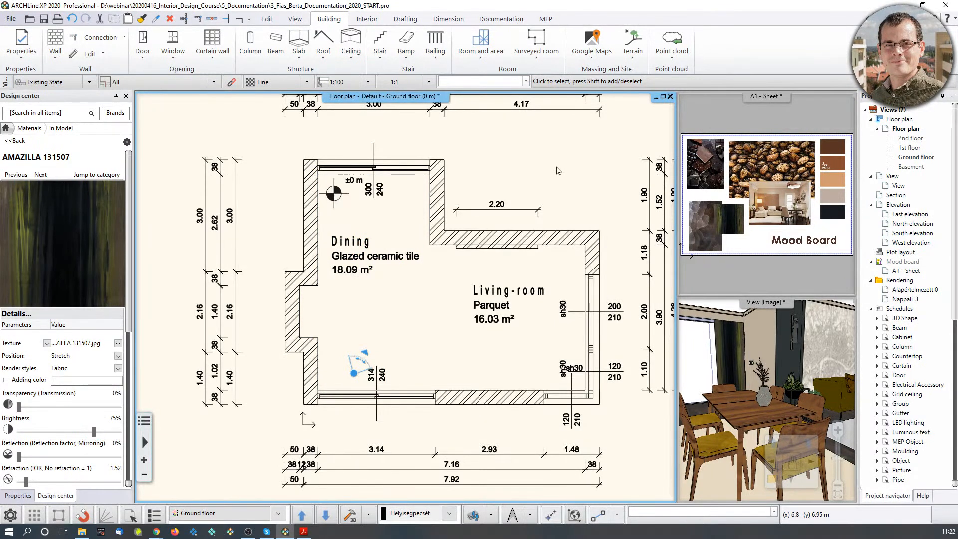
middle_click_drag(393, 159, 381, 228)
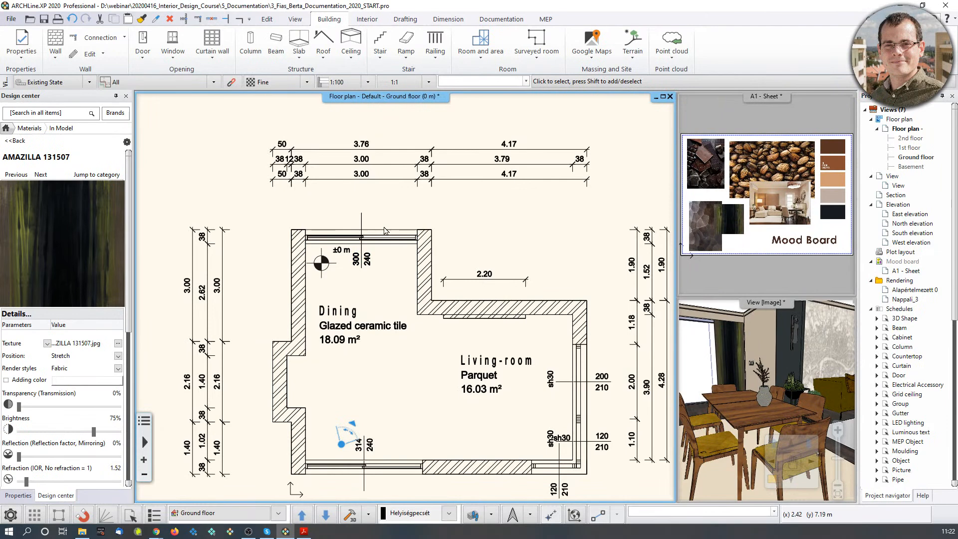
left_click(6, 129)
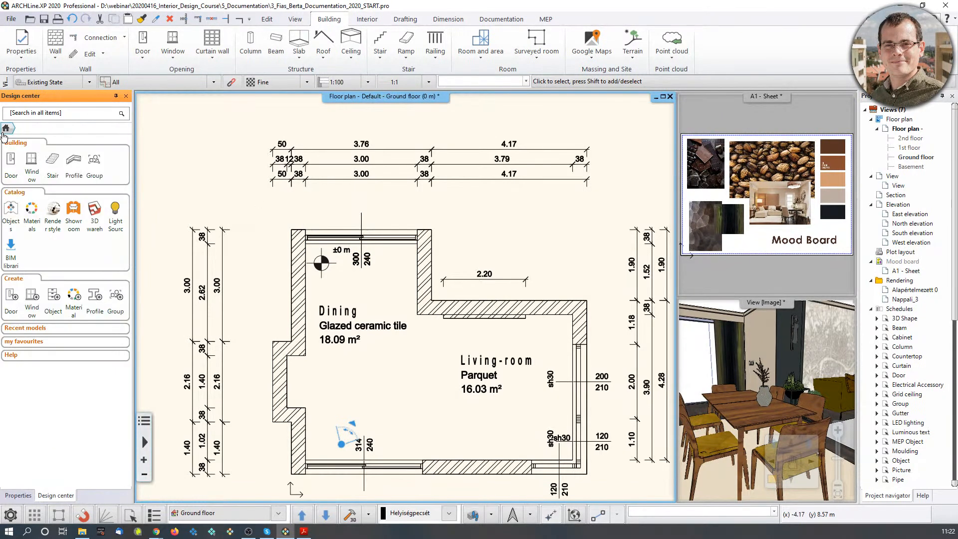
Search the symbol library for 'arrow' and pick the solid Arrow_03 symbol.
left_click(92, 164)
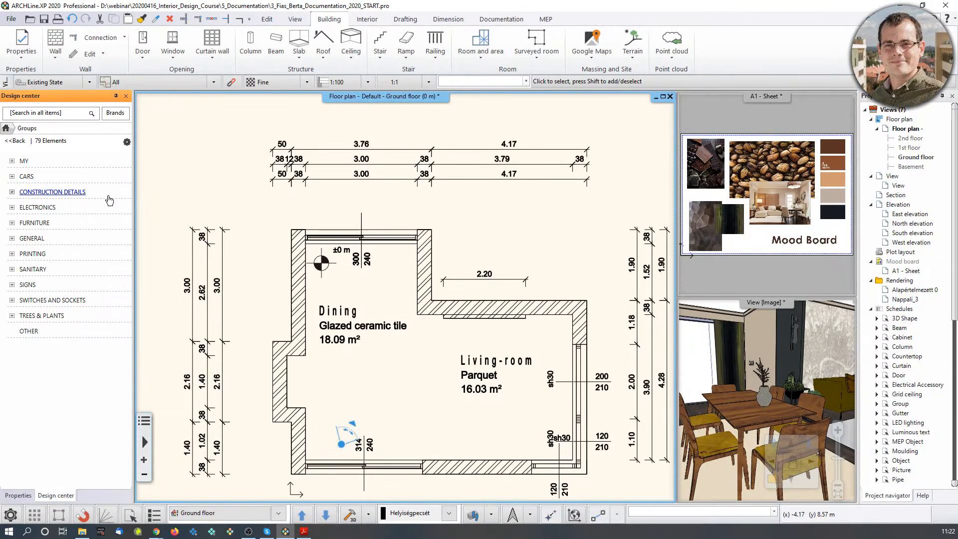
left_click(57, 115)
type("arrow")
key("Return")
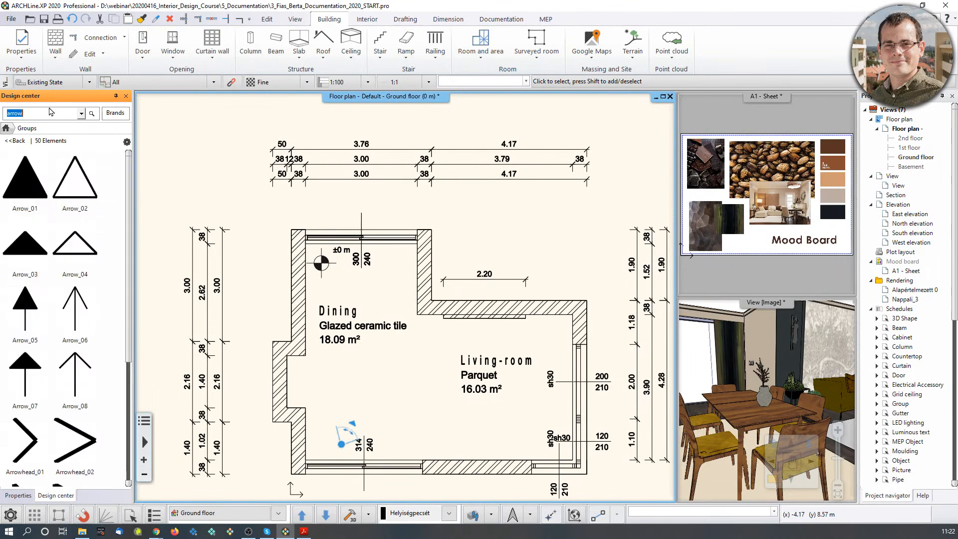
mouse_move(31, 271)
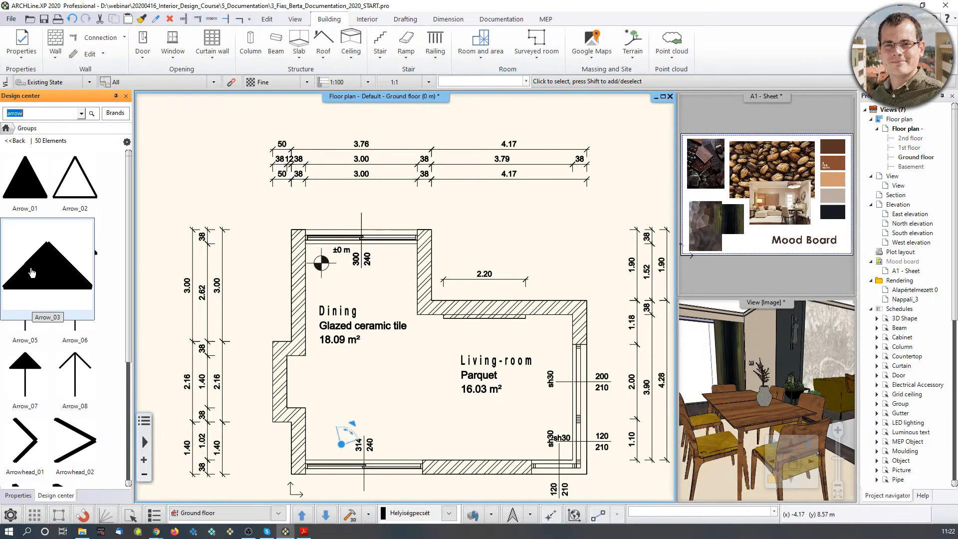
left_click(29, 275)
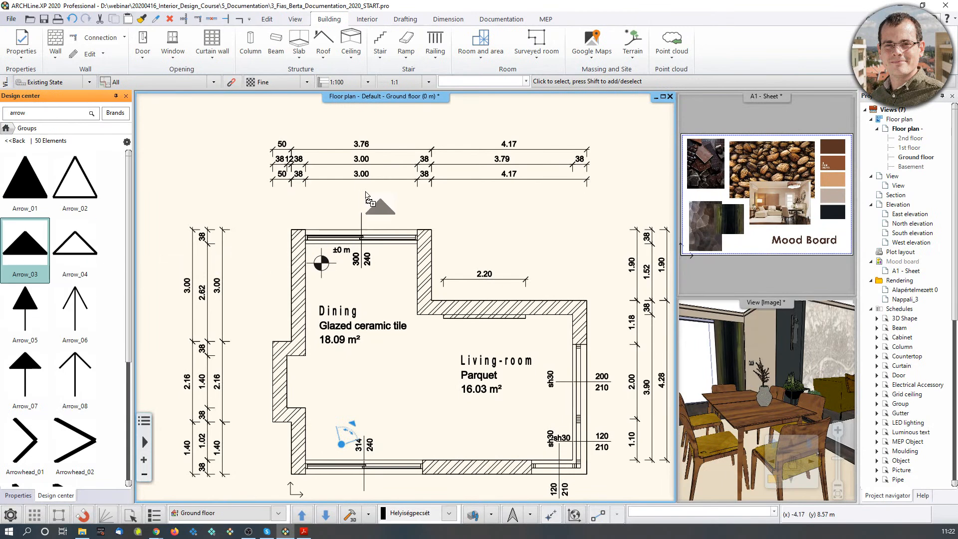
Place Arrow_03 above the dining wall and turn it by 180 degrees.
scroll(381, 235, "up", 4)
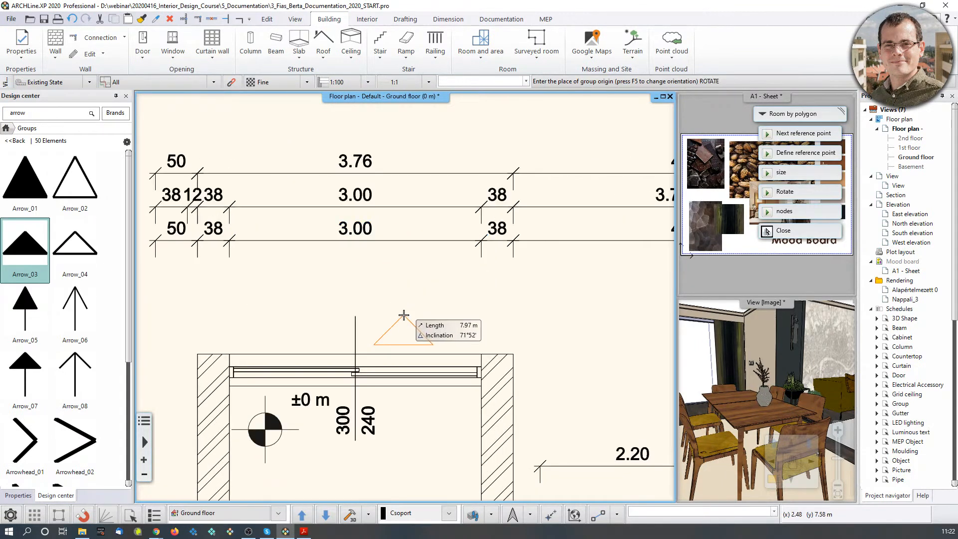
left_click(402, 283)
key("Escape")
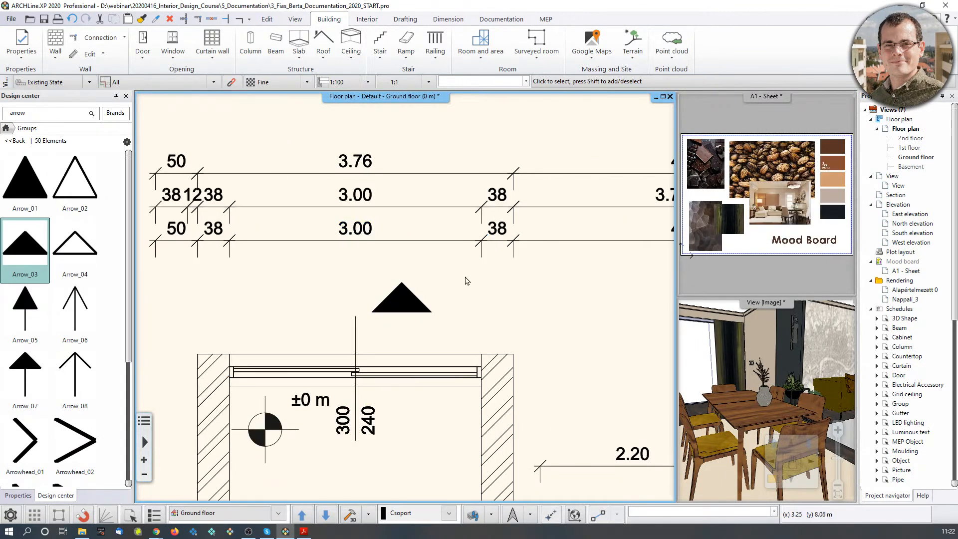
left_click(399, 299)
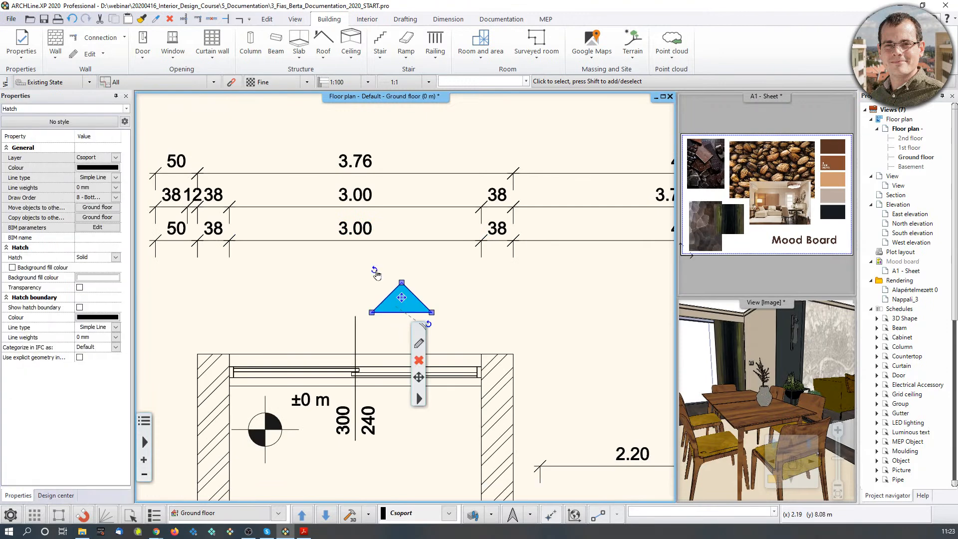
left_click(375, 271)
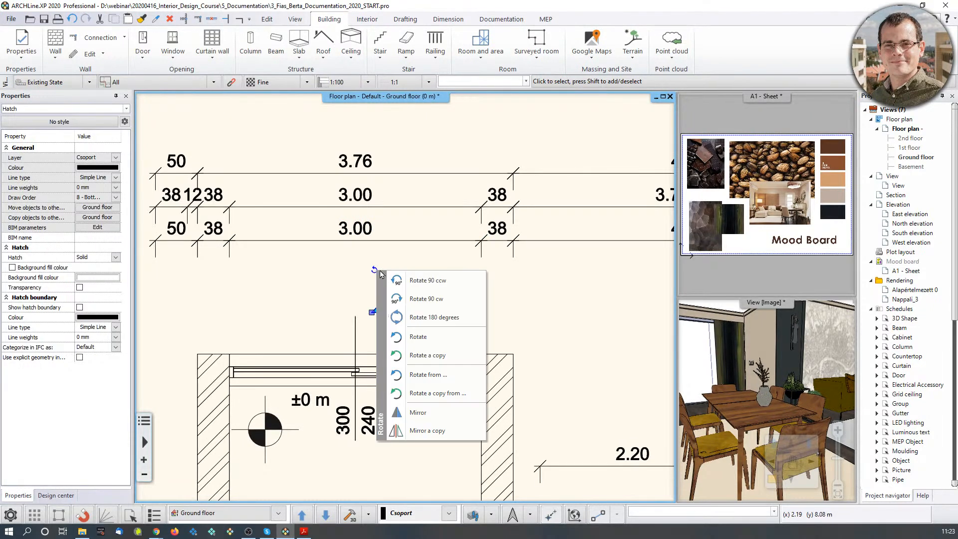
left_click(423, 317)
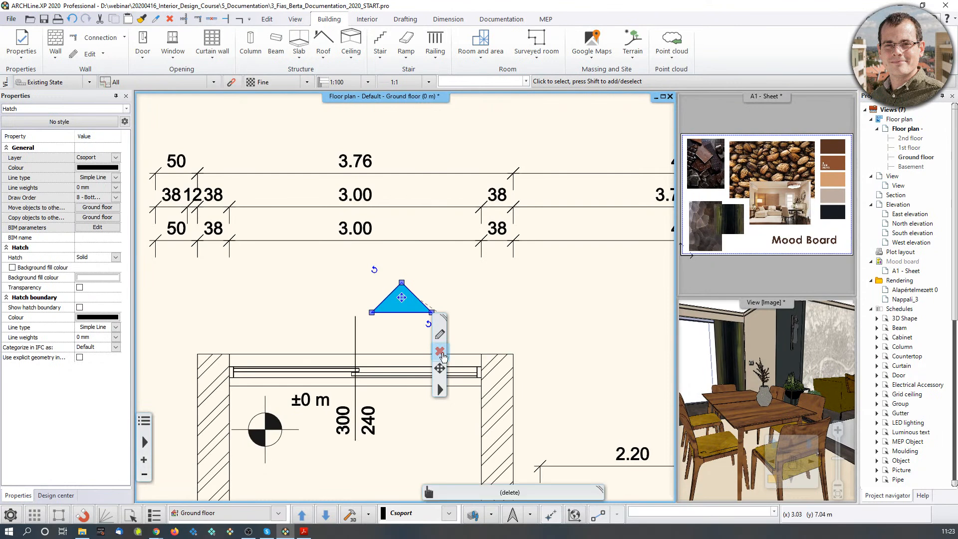
Delete the Arrow_03 fill and outline, then insert Arrow_02 above the dining wall.
middle_click_drag(457, 363, 449, 351)
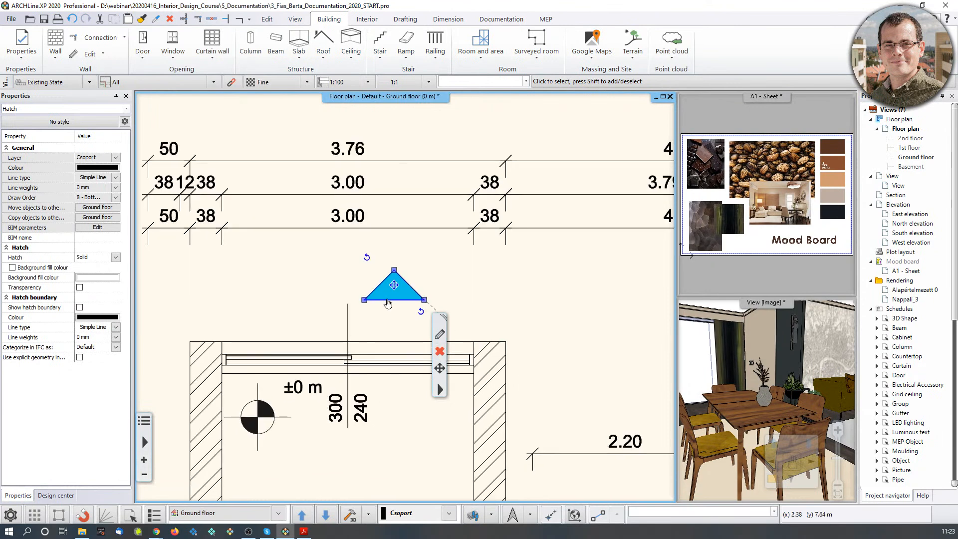
left_click(440, 351)
left_click(389, 299)
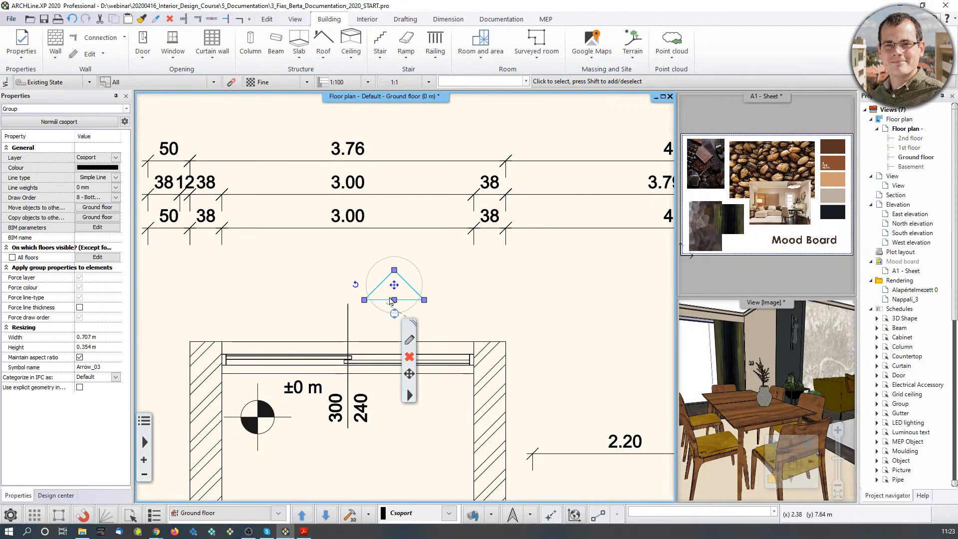
left_click(408, 358)
left_click(87, 199)
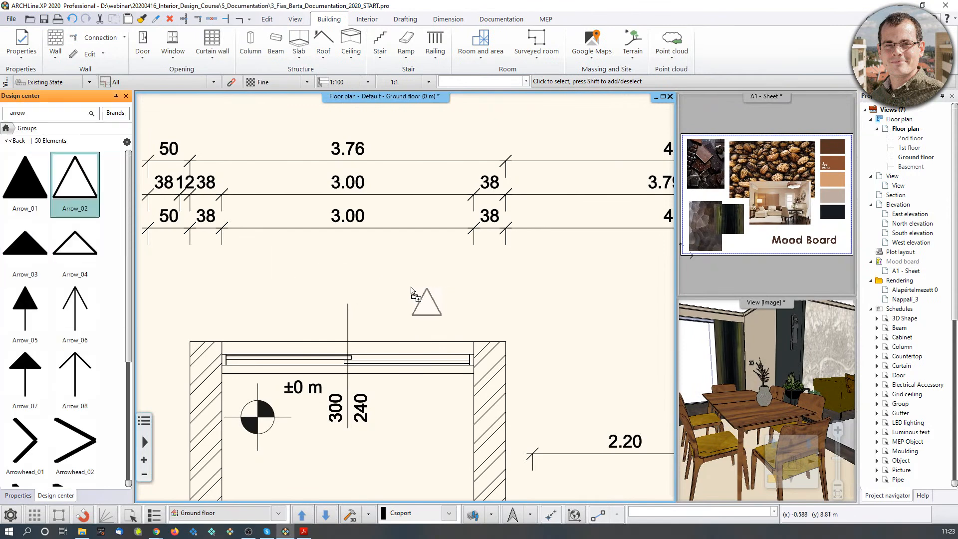
left_click(396, 253)
Flip the Arrow_02 triangle to point down and move it above the dining wall.
left_click(767, 231)
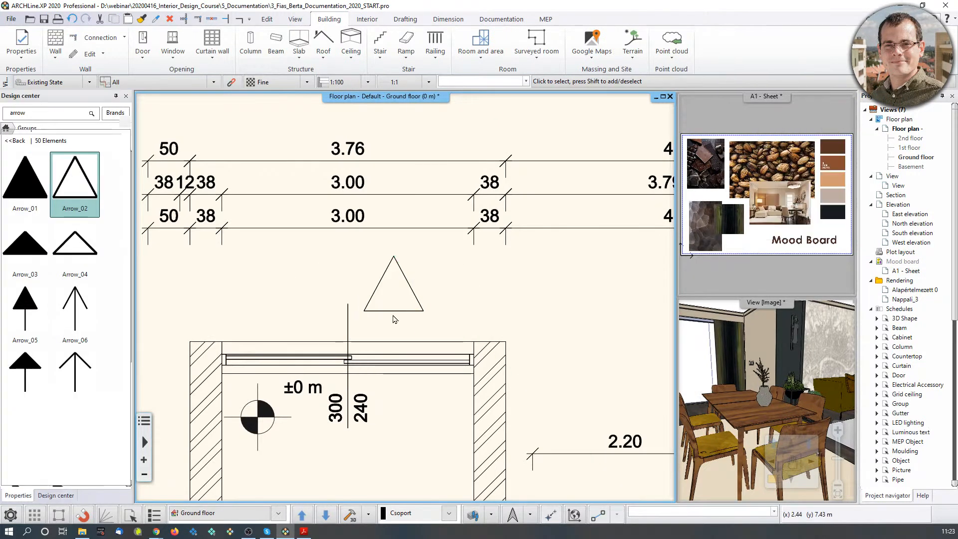
right_click(355, 287)
left_click(403, 328)
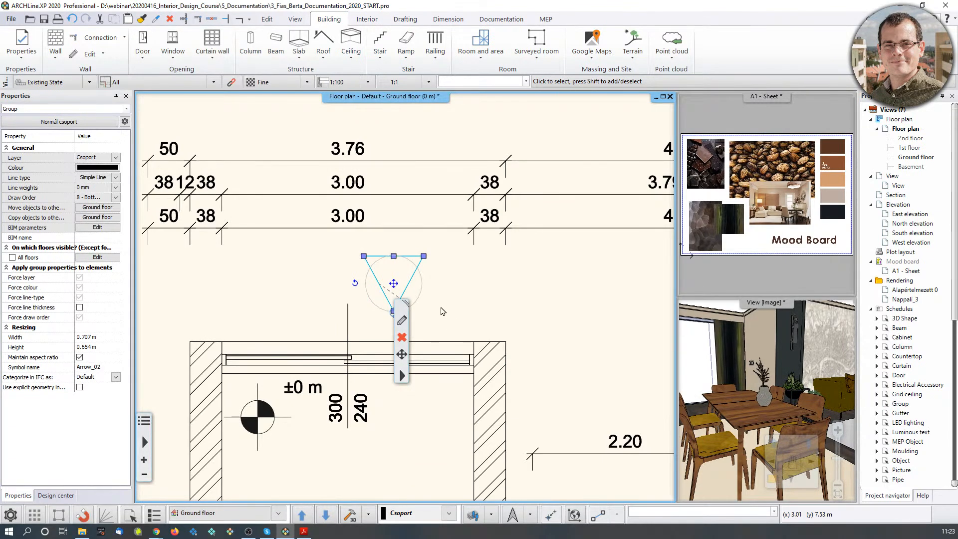
middle_click_drag(411, 313, 418, 269)
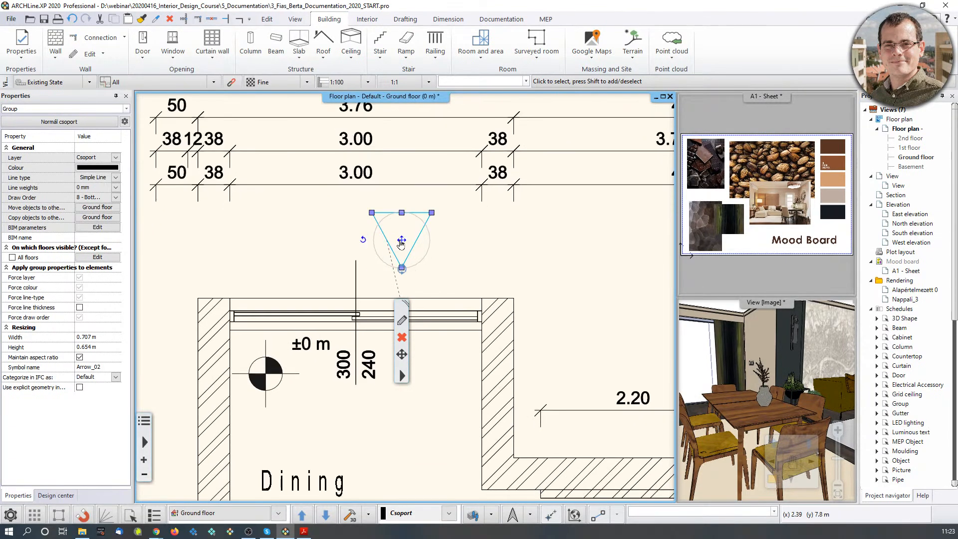
scroll(409, 265, "up", 1)
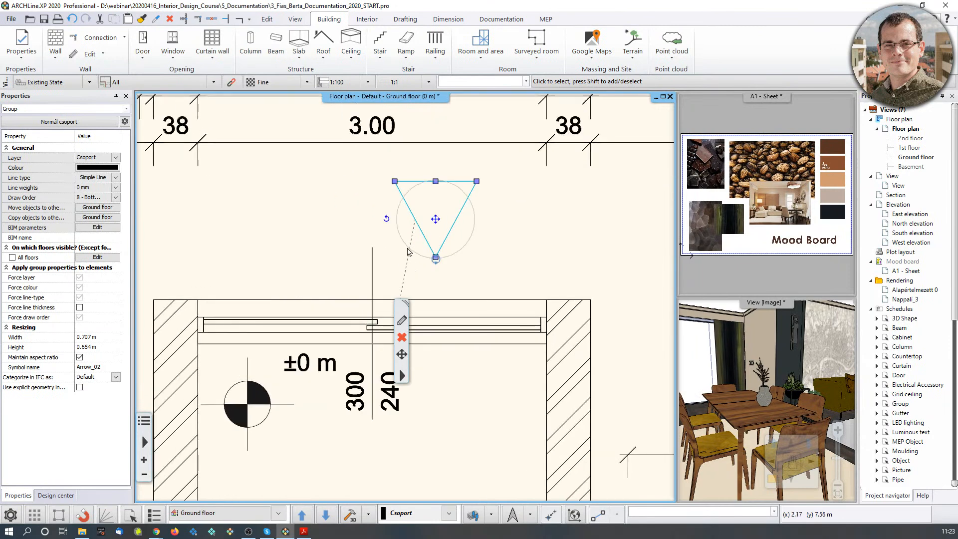
left_click(436, 259)
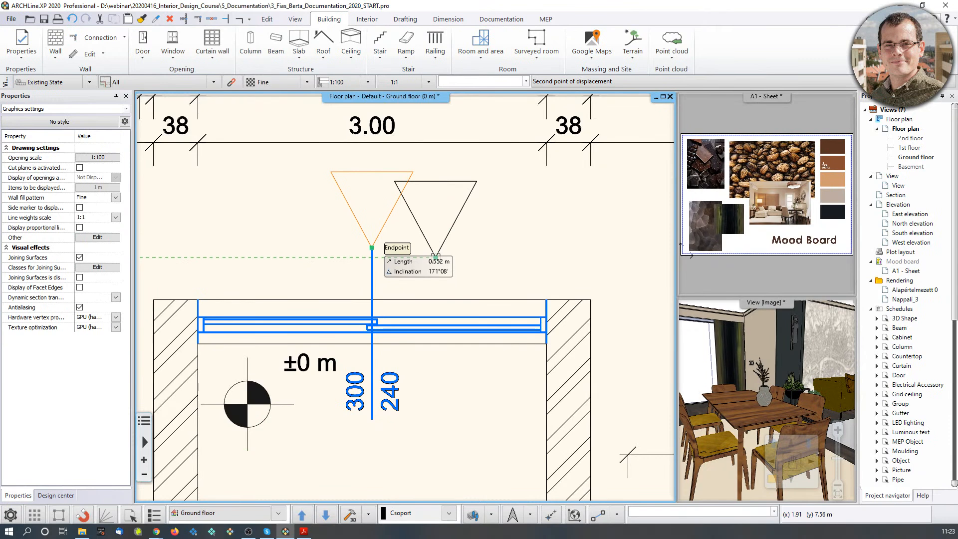
left_click(372, 248)
key("Escape")
Zoom out and pan to show the whole dimensioned floor plan.
scroll(480, 239, "down", 6)
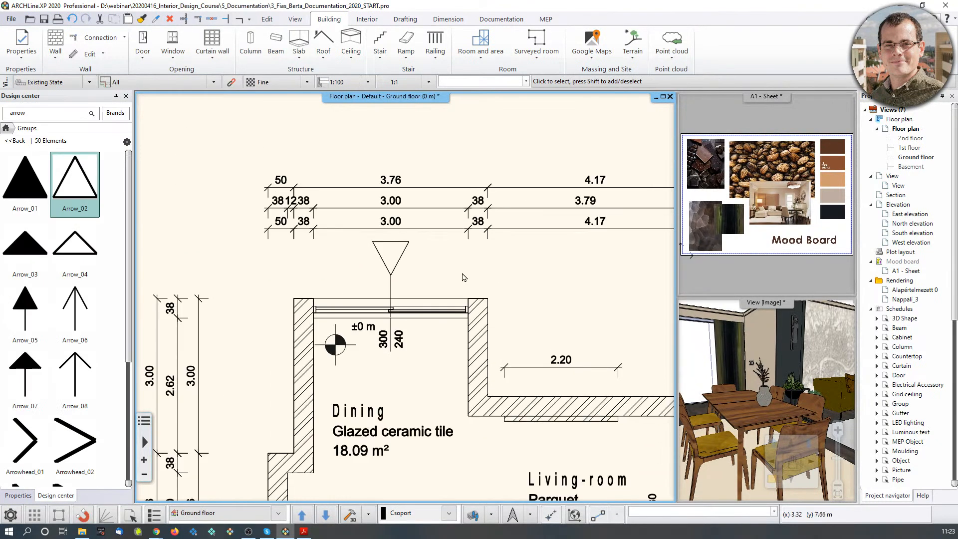
scroll(355, 301, "up", 4)
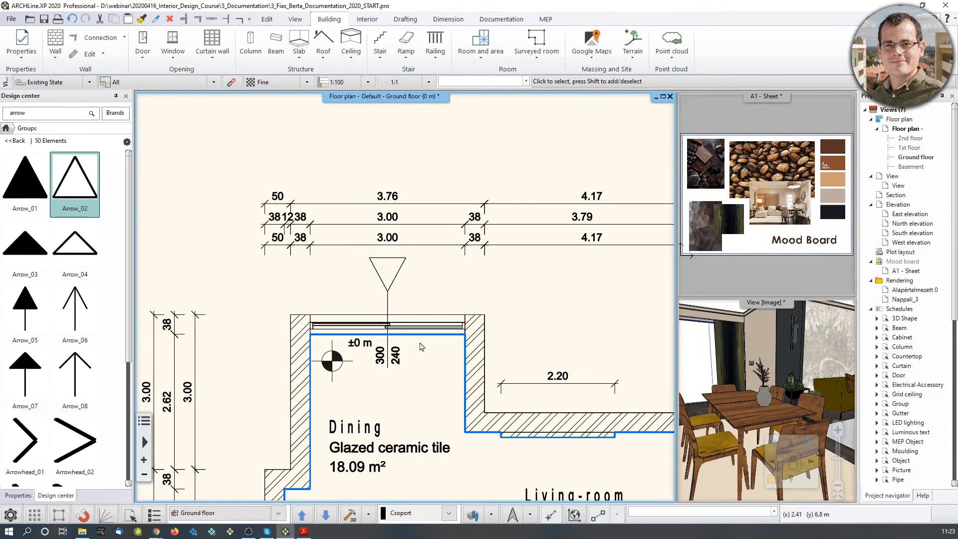
scroll(348, 270, "down", 3)
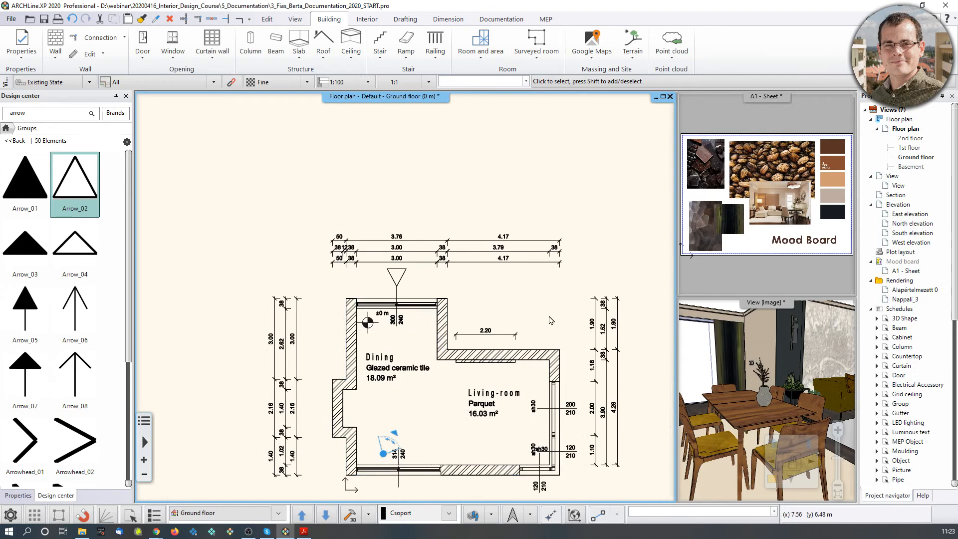
middle_click_drag(549, 320, 523, 309)
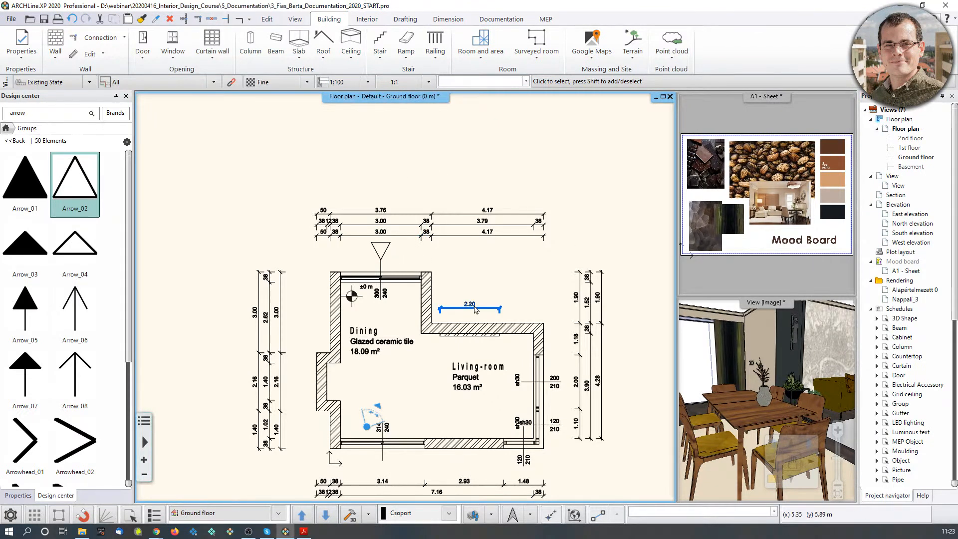
middle_click_drag(506, 290, 461, 262)
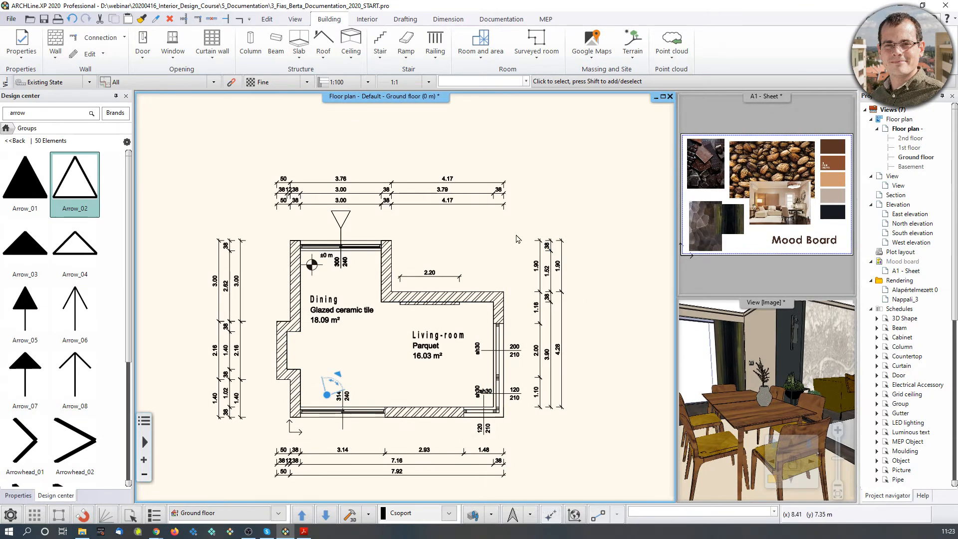
Turn the project north direction dial to 67 degrees and confirm.
left_click(512, 517)
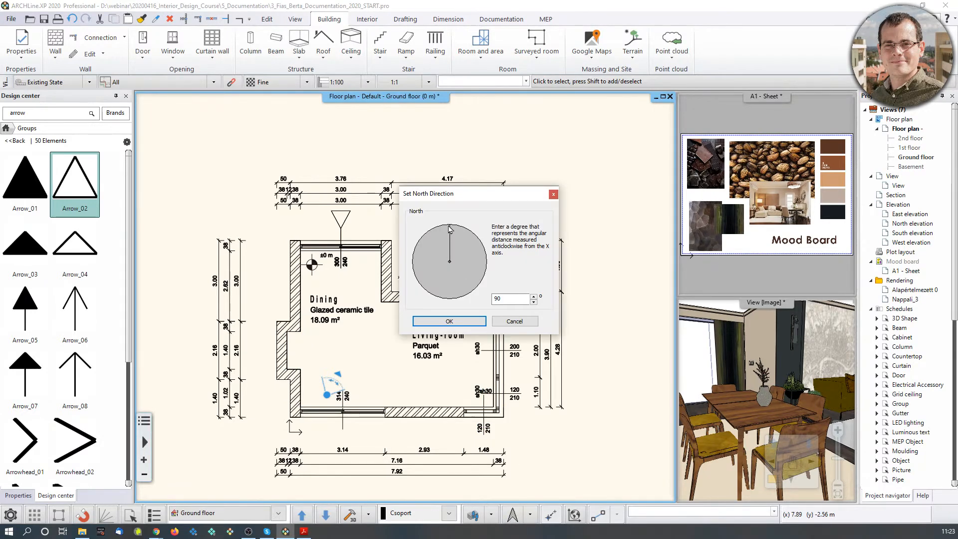
left_click_drag(451, 235, 463, 239)
left_click(455, 322)
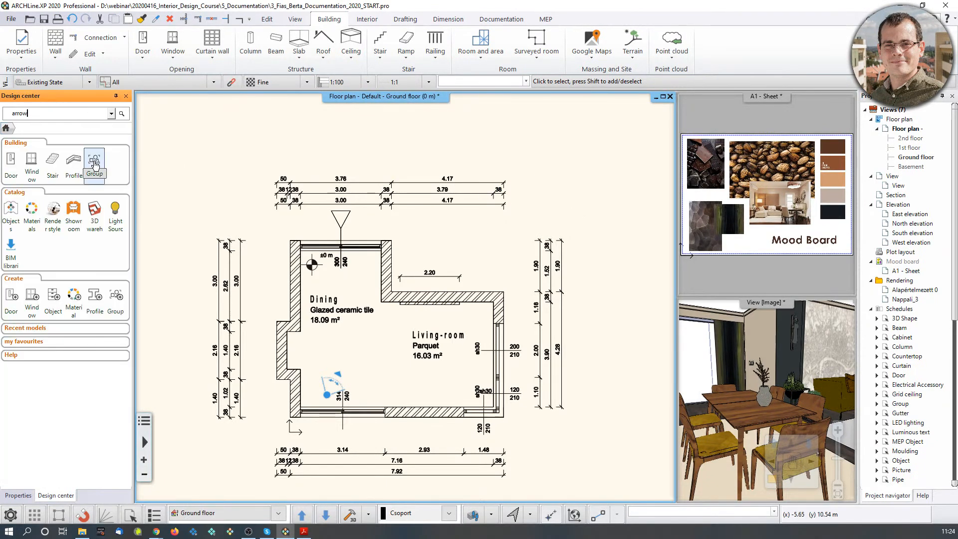
left_click(95, 160)
Clear the old 'arrow' search and expand the SIGNS library group.
double_click(43, 114)
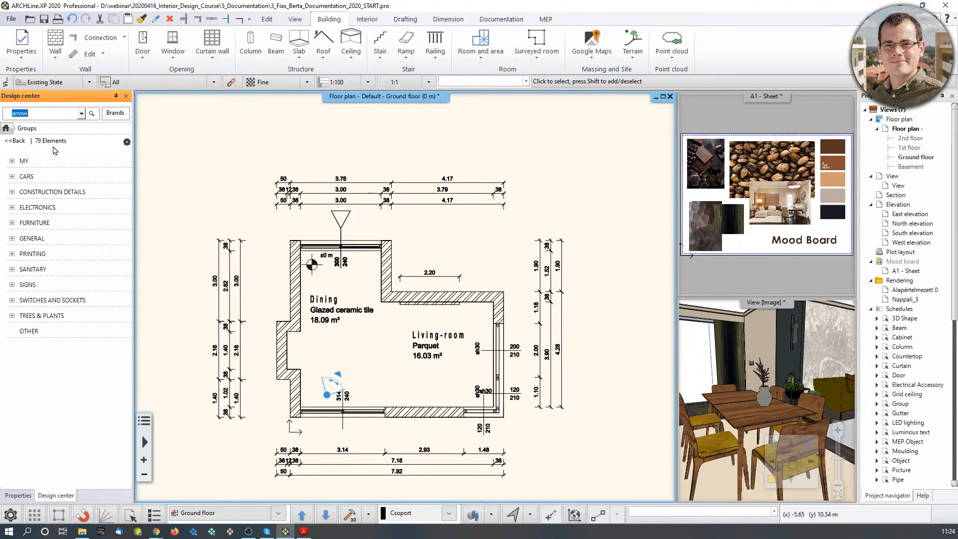
key("BackSpace")
left_click(13, 285)
left_click(96, 426)
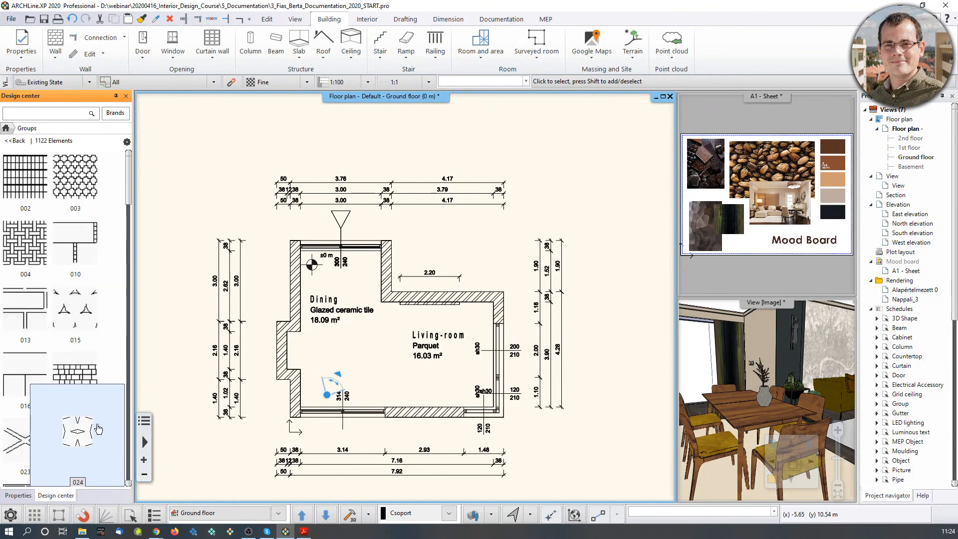
left_click(19, 141)
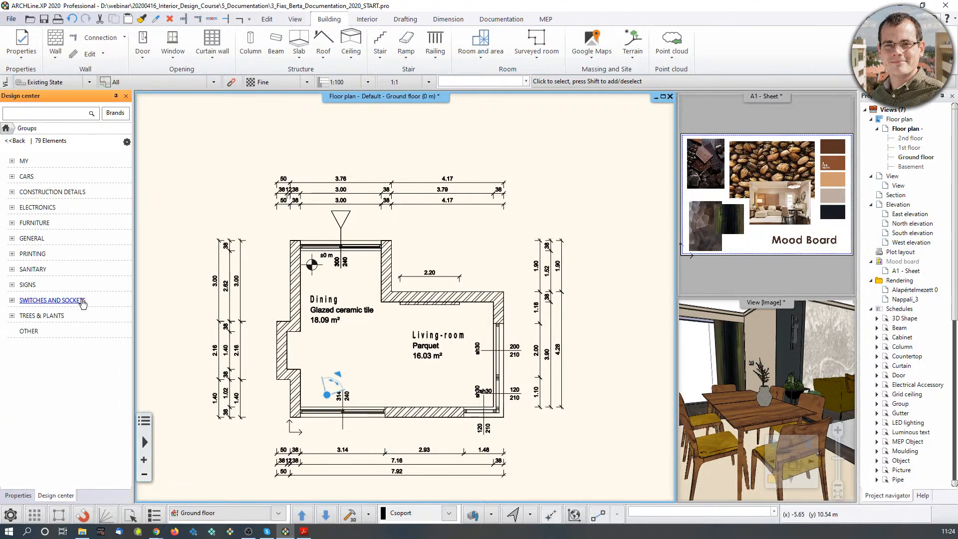
left_click(23, 282)
Pick the North 2 symbol from North - English and fix it at 45 degrees.
scroll(80, 332, "down", 1)
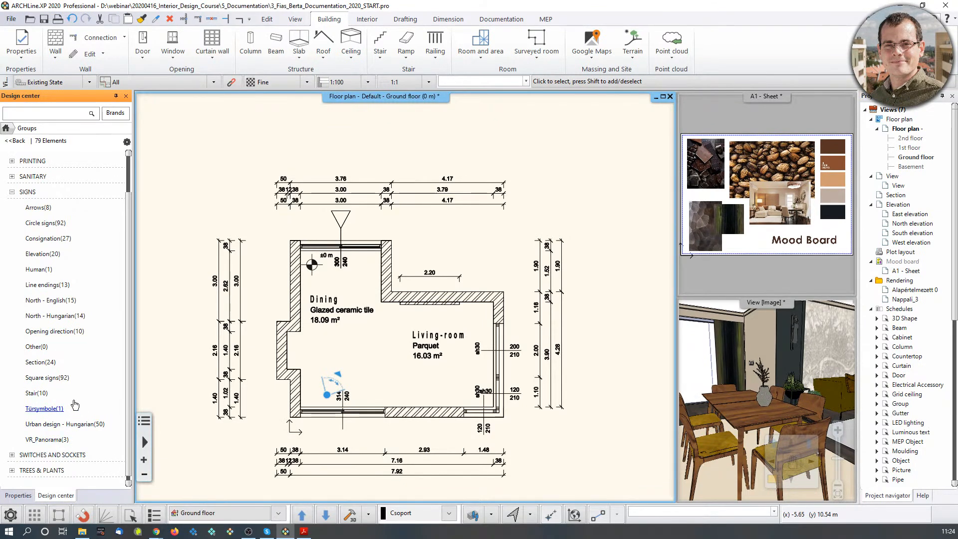
left_click(65, 301)
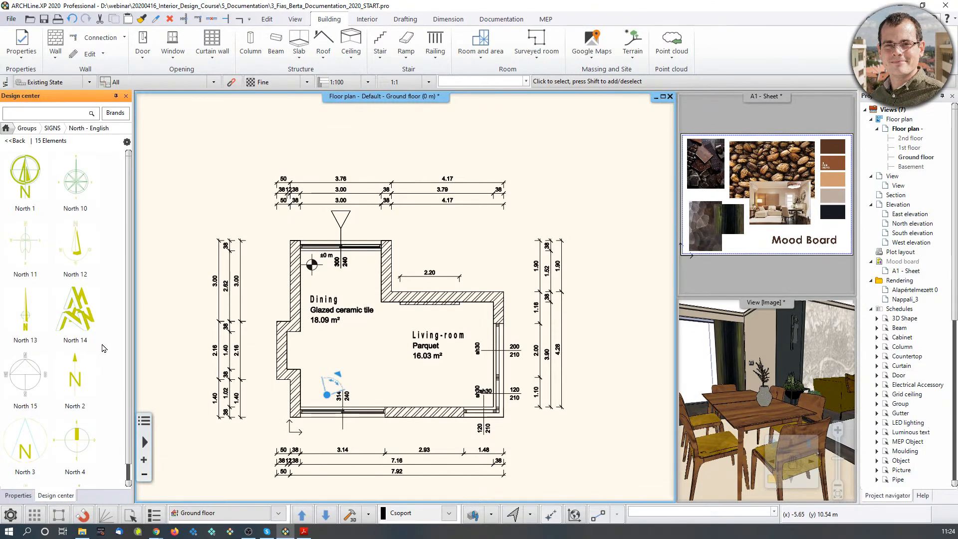
scroll(124, 363, "down", 3)
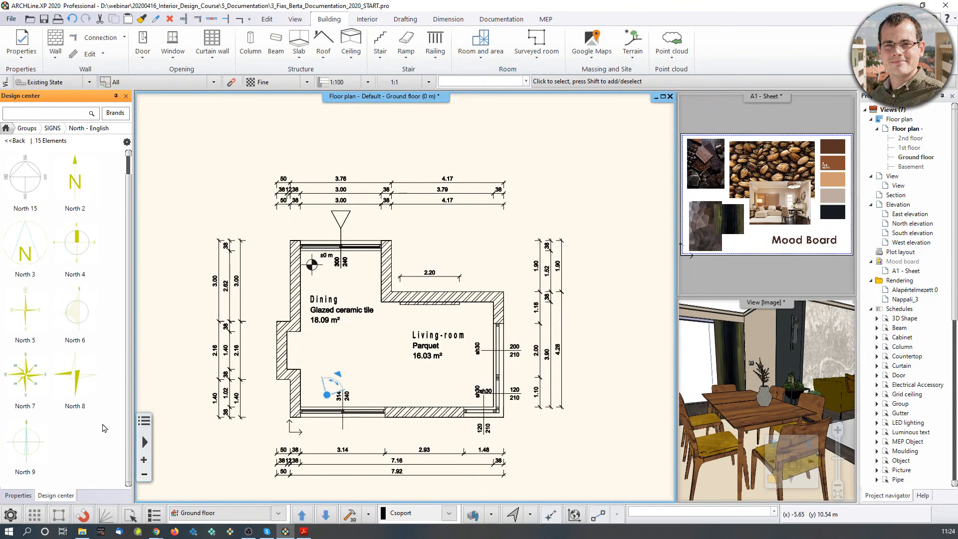
mouse_move(87, 364)
scroll(87, 363, "up", 3)
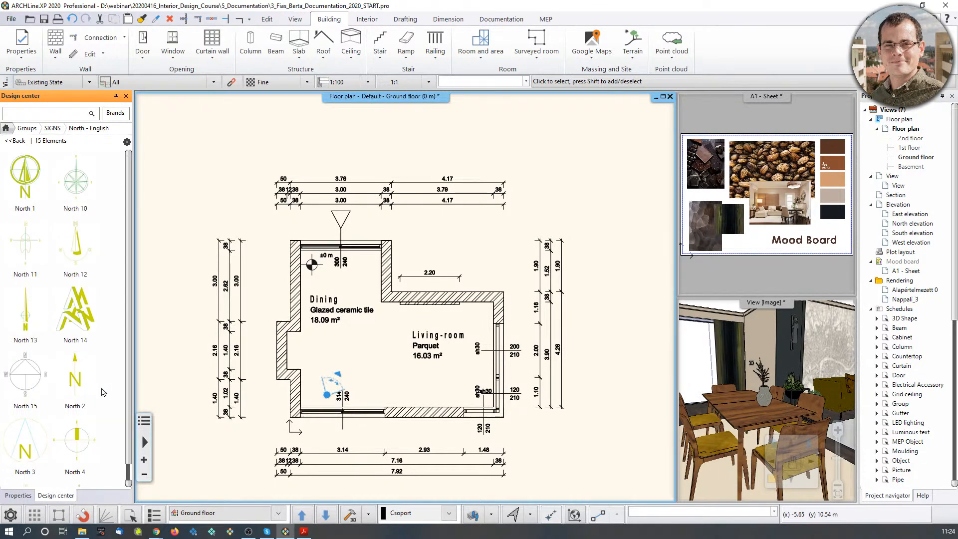
left_click(98, 380)
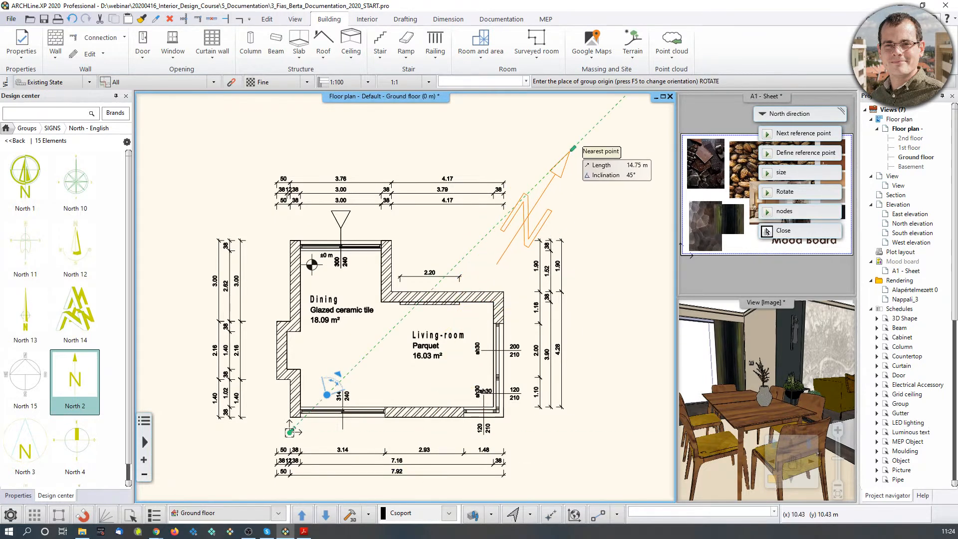
left_click(573, 149)
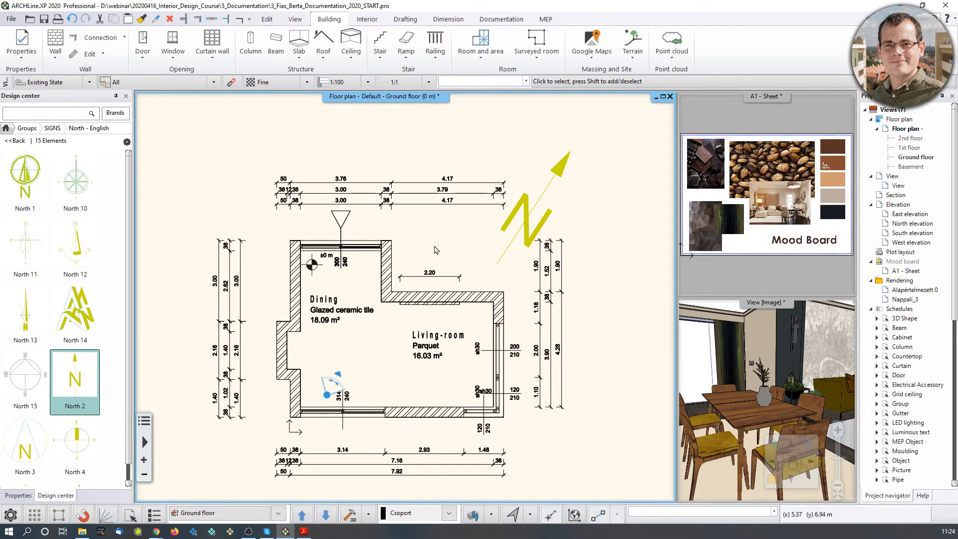
Select the placed North 2 symbol and enable Force colour on it.
left_click(540, 228)
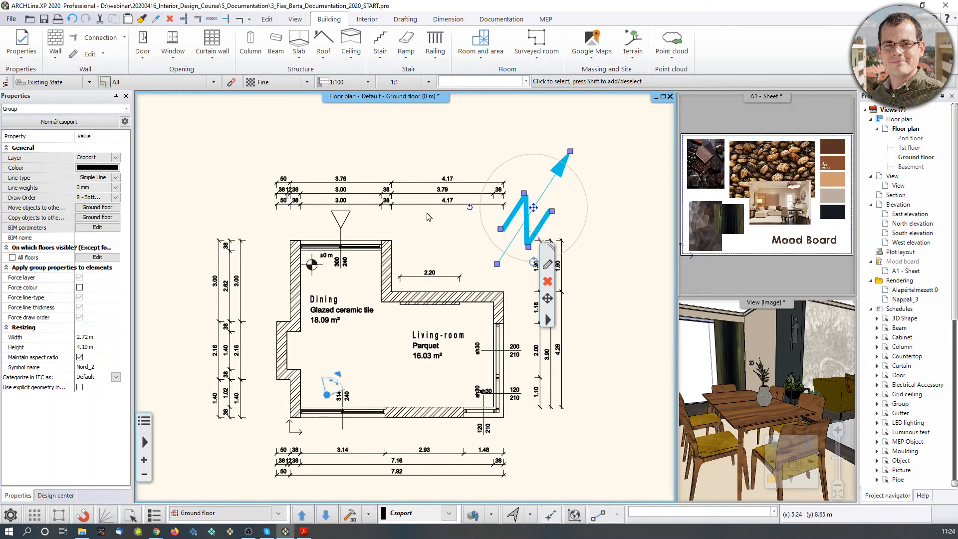
left_click(610, 211)
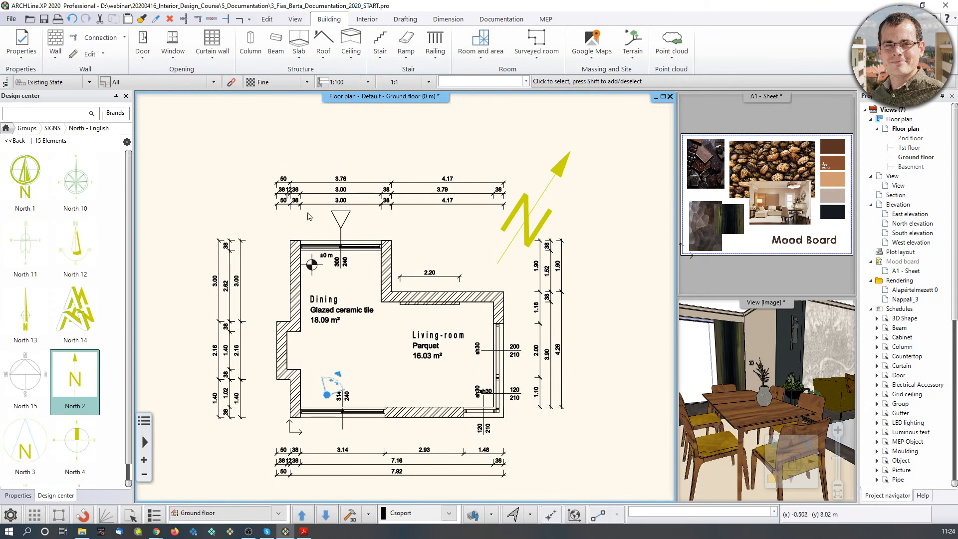
left_click(514, 211)
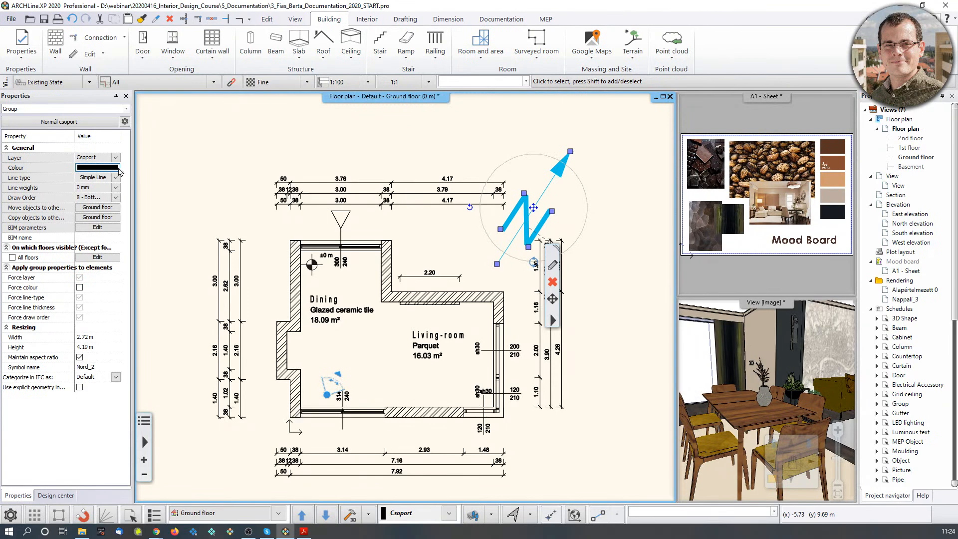
left_click(635, 203)
scroll(613, 159, "up", 2)
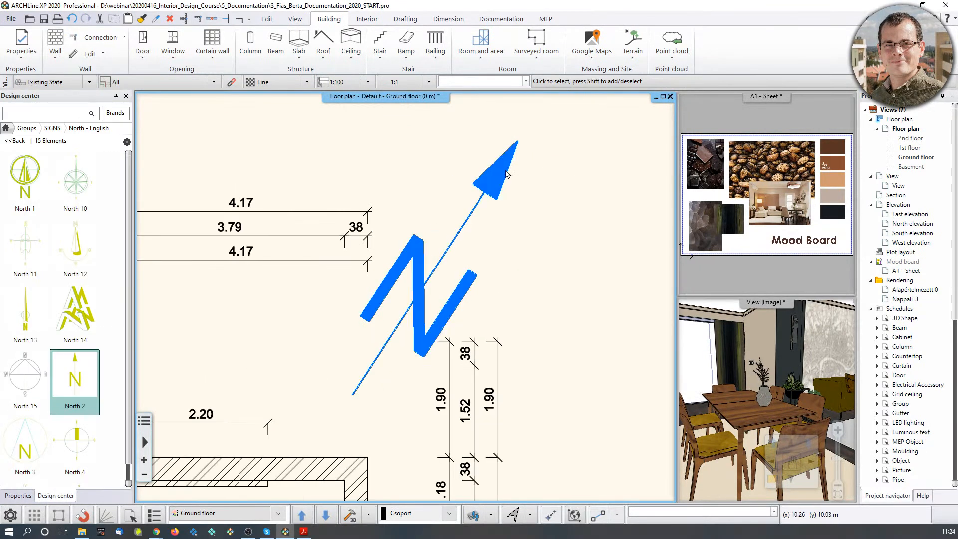
left_click(496, 185)
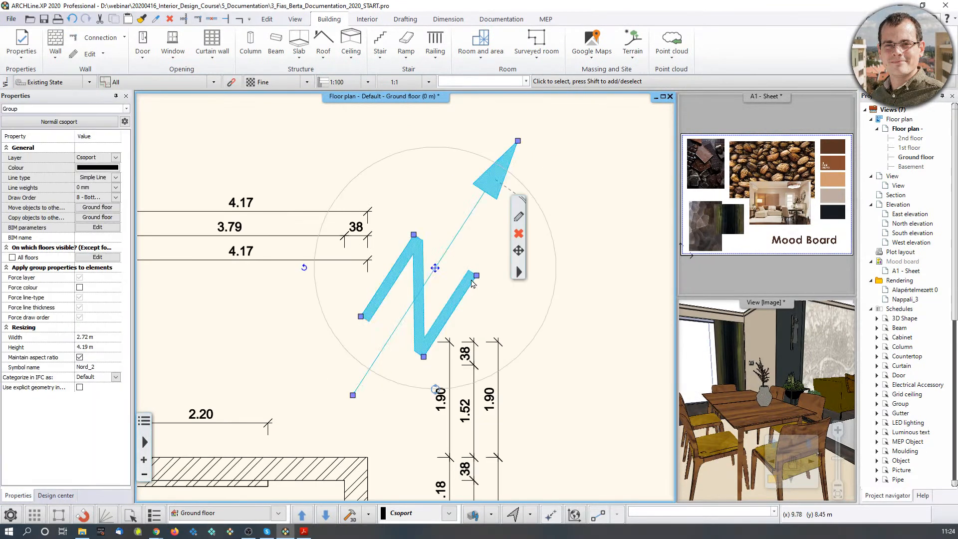
left_click(630, 367)
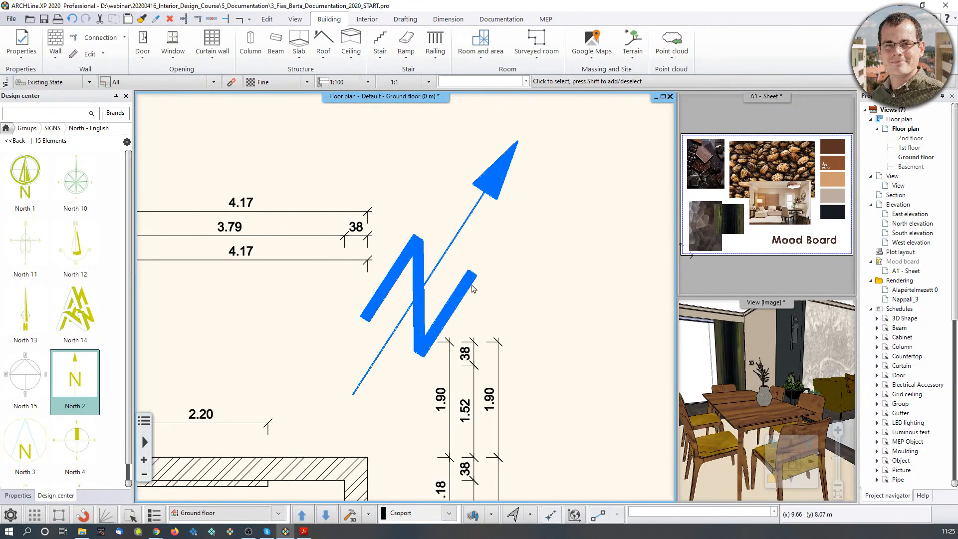
left_click(455, 282)
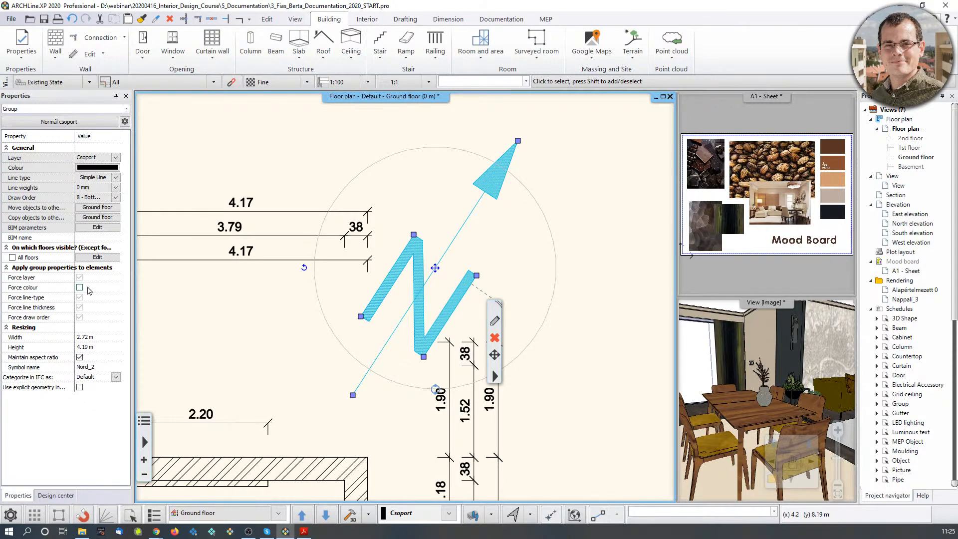
left_click(80, 288)
Start editing the North 2 symbol's 2.72 m width in Properties.
left_click(332, 166)
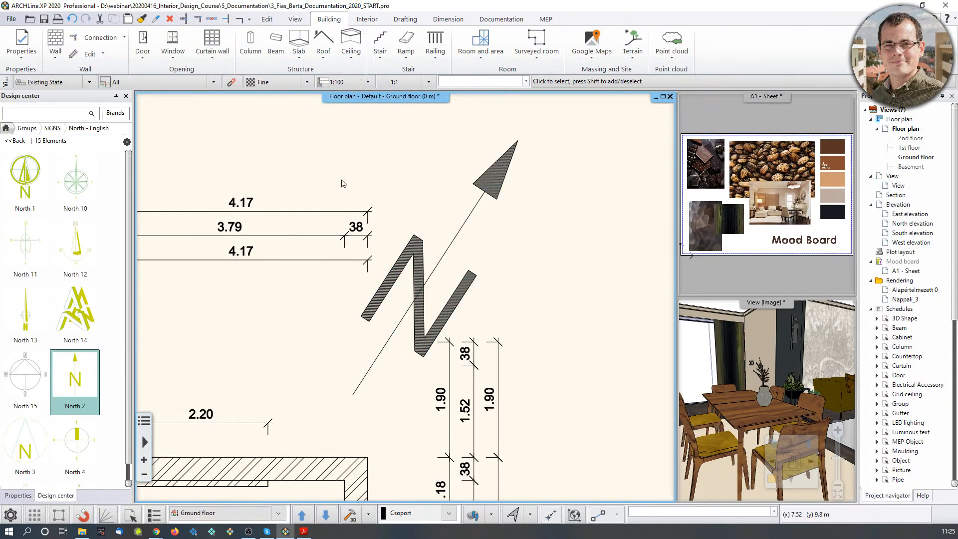
left_click(417, 316)
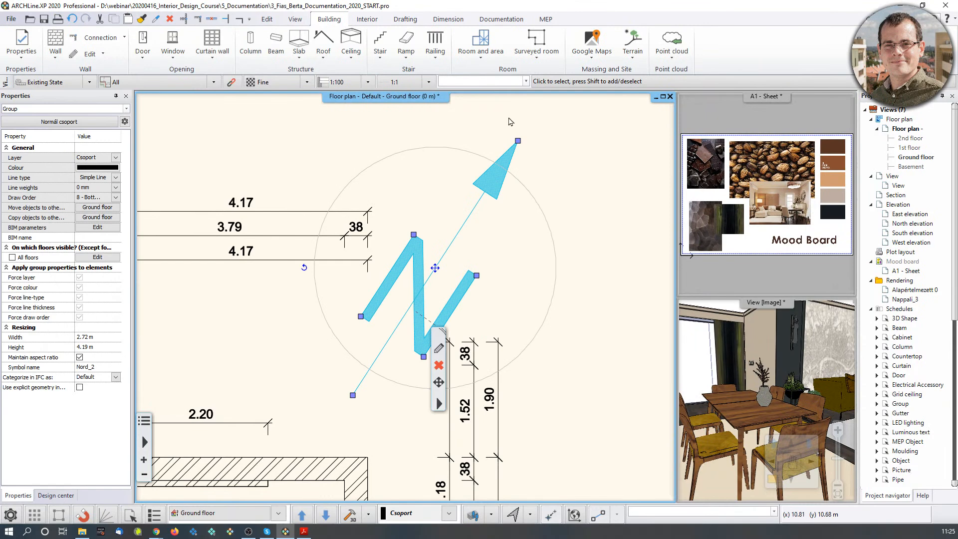
left_click(107, 337)
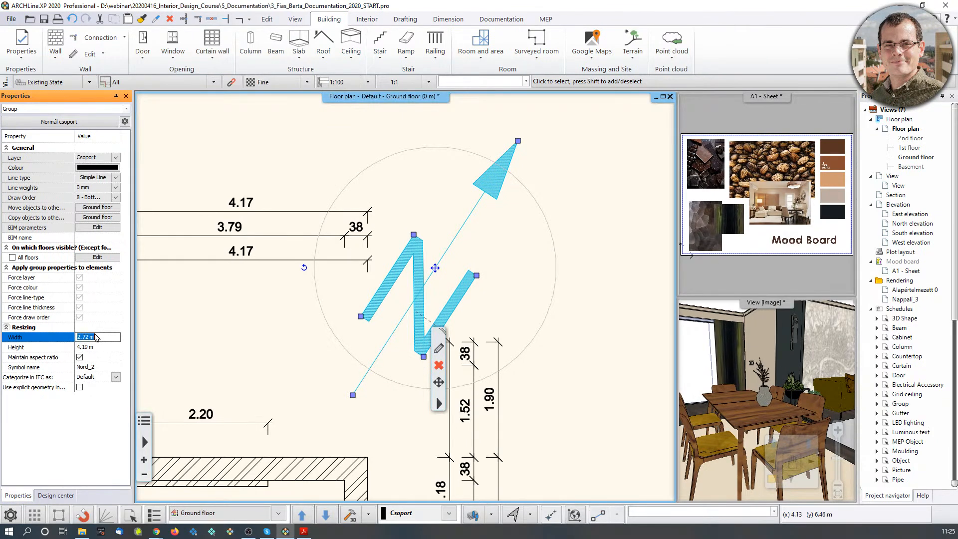
double_click(97, 336)
left_click(113, 337)
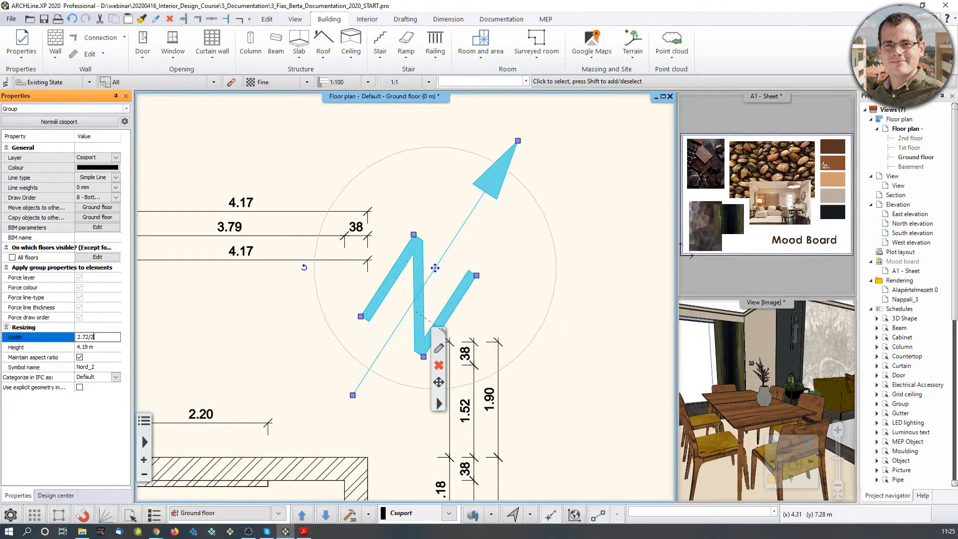
Halve the North 2 symbol's width to 1.36 m and check it beside the plan.
key("Return")
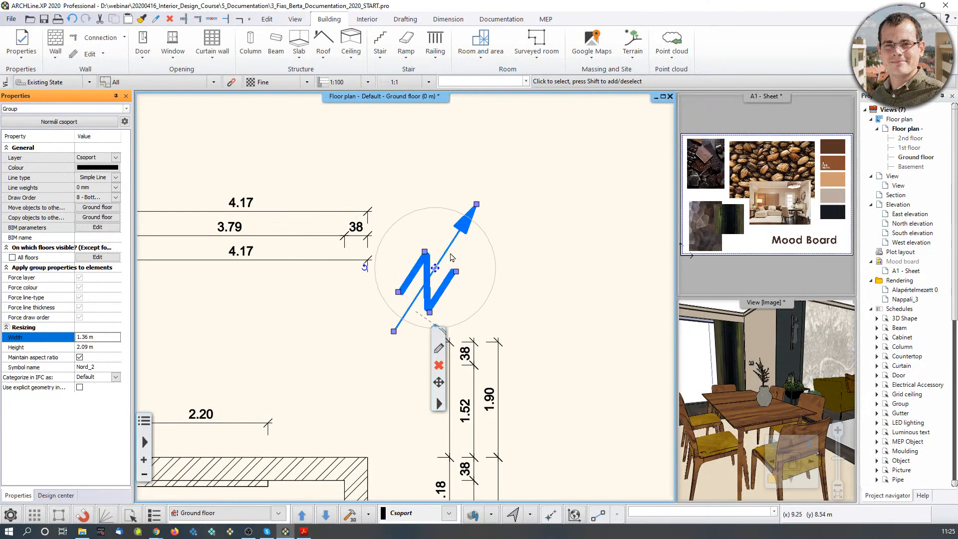
left_click(574, 216)
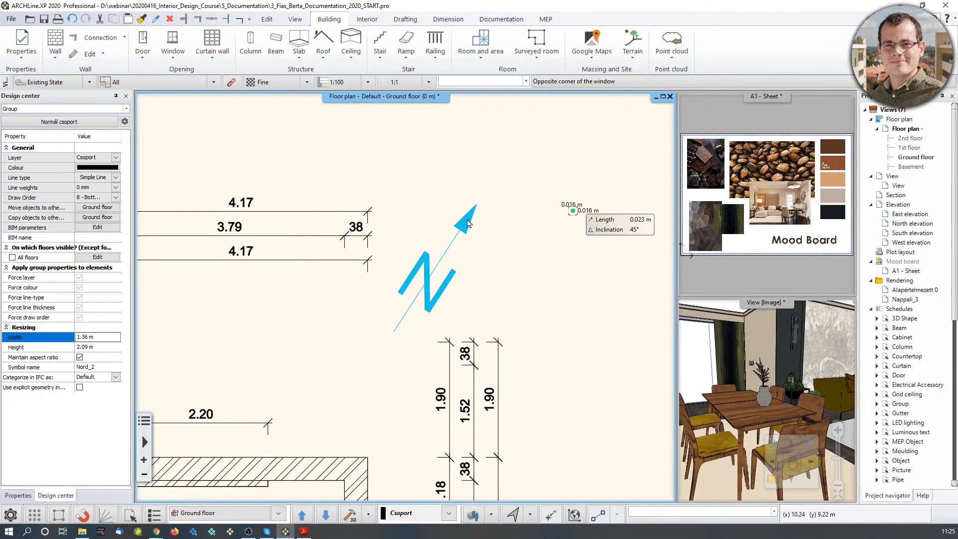
left_click(440, 286)
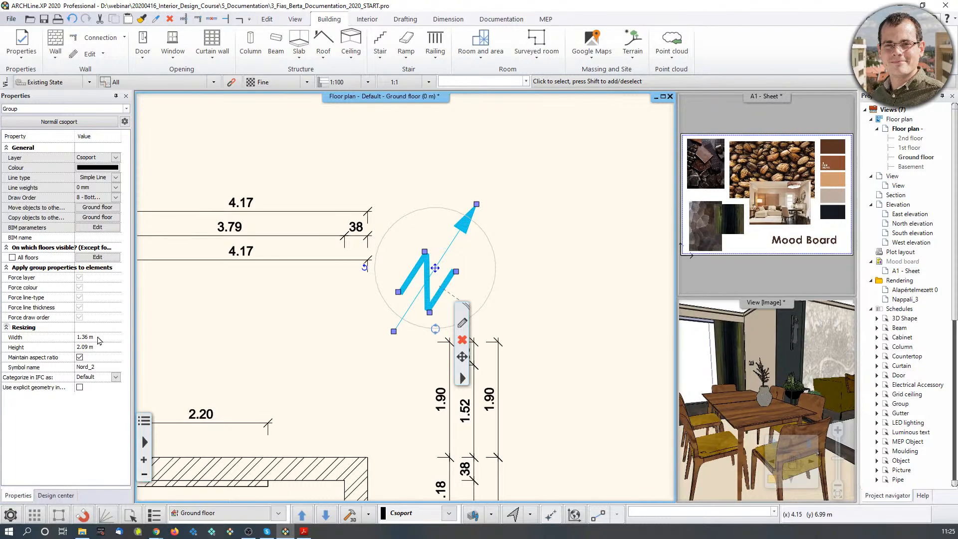
scroll(357, 419, "down", 5)
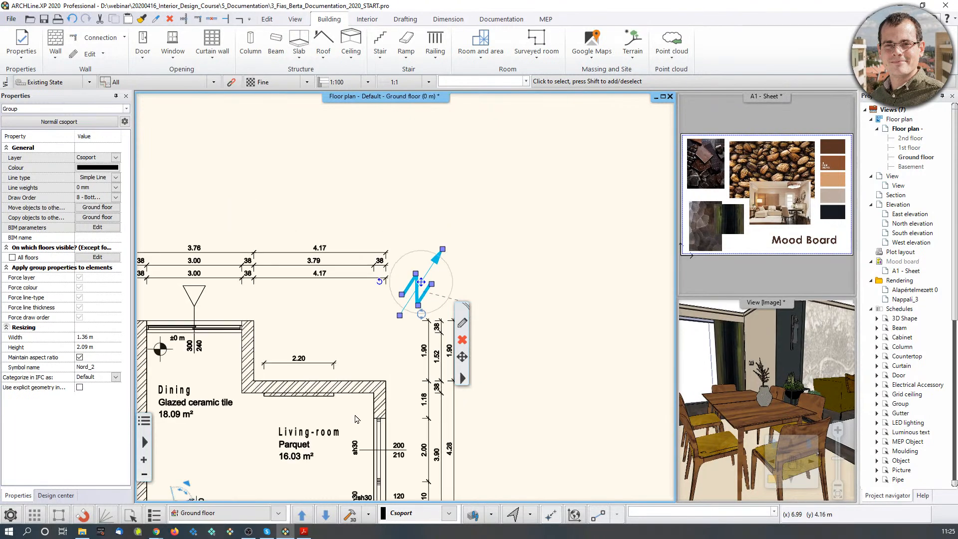
middle_click_drag(358, 419, 375, 400)
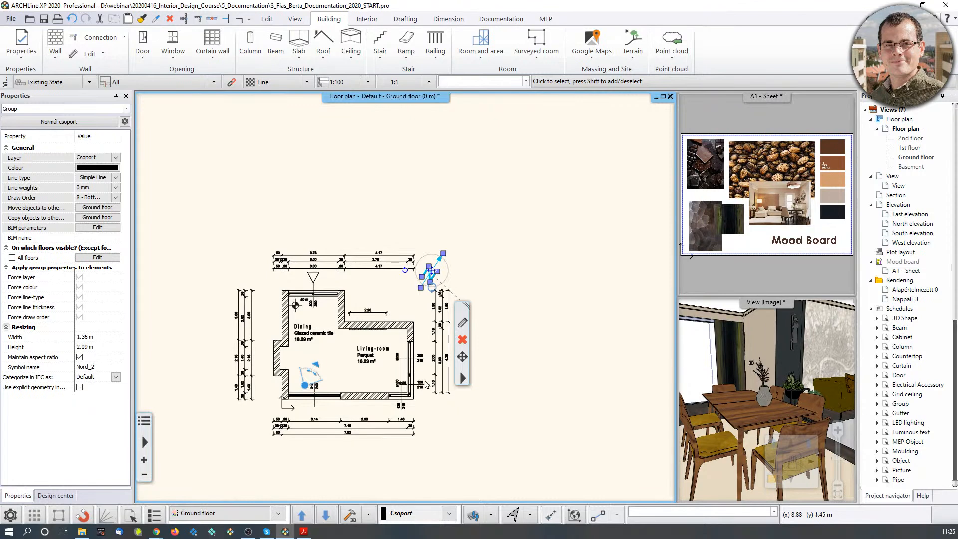
scroll(366, 304, "up", 5)
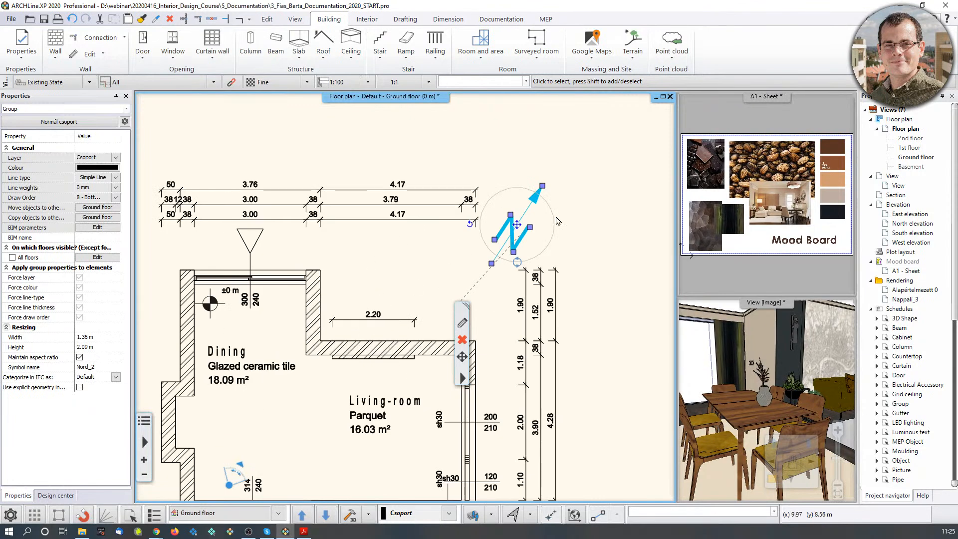
left_click(588, 174)
Add a 'Living-room / Scale 1:100' text label above the living room.
left_click(406, 19)
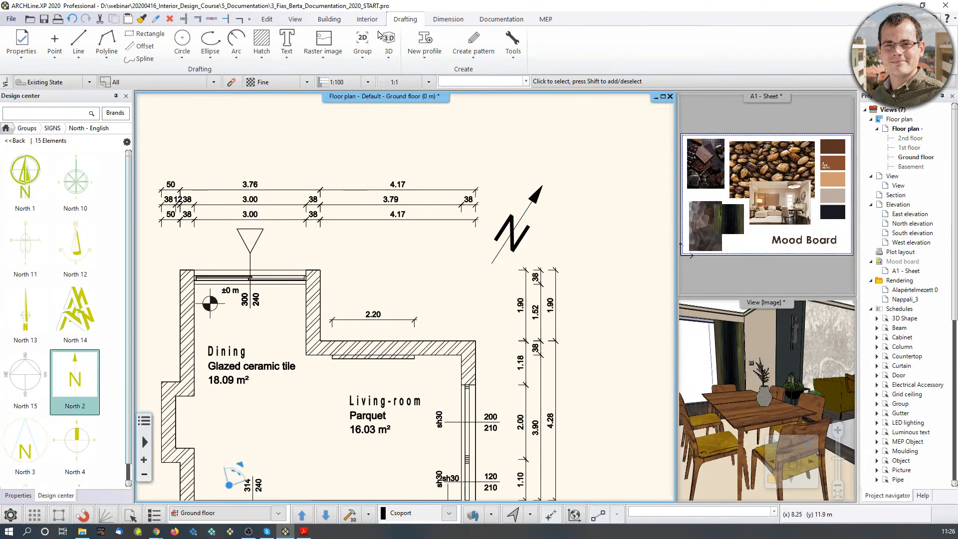
left_click(286, 42)
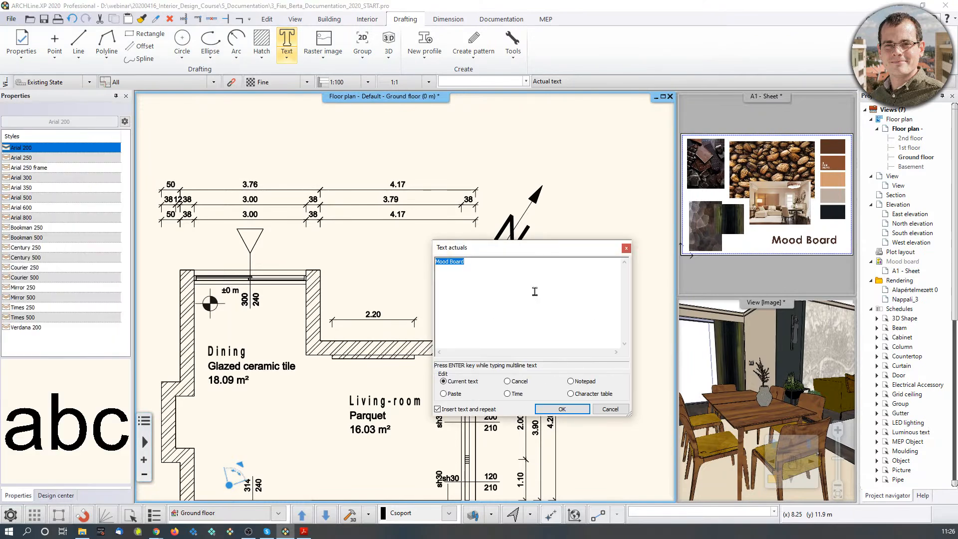
type("Living-room")
left_click(573, 410)
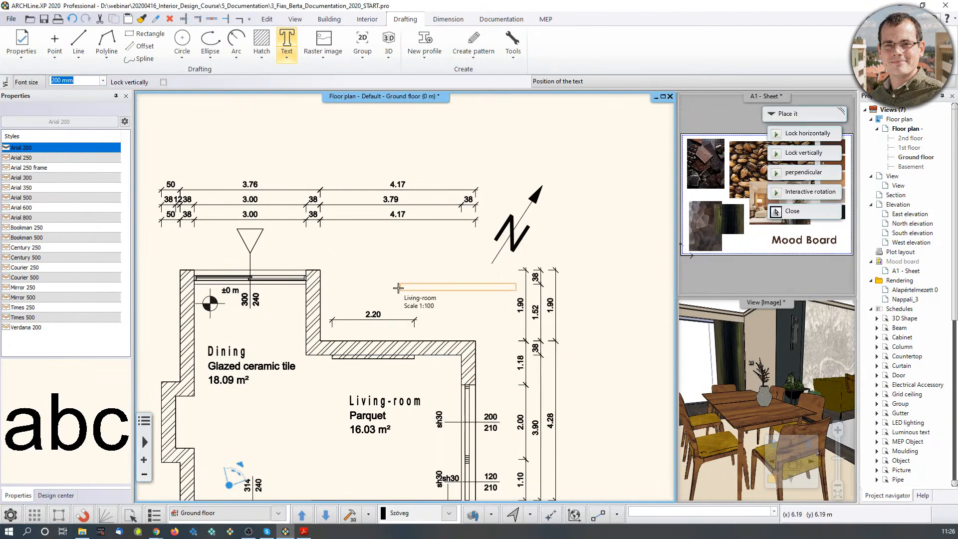
scroll(351, 278, "up", 2)
left_click(353, 277)
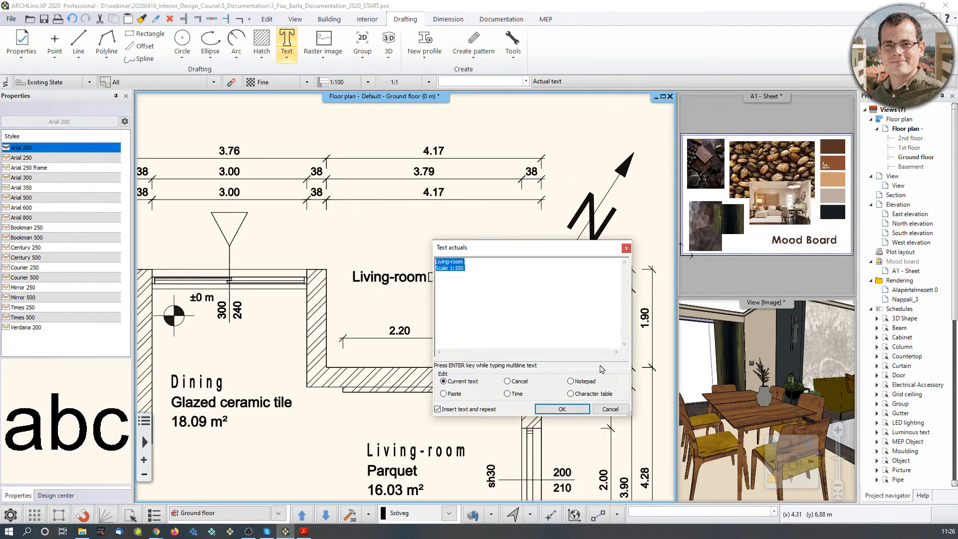
left_click(609, 412)
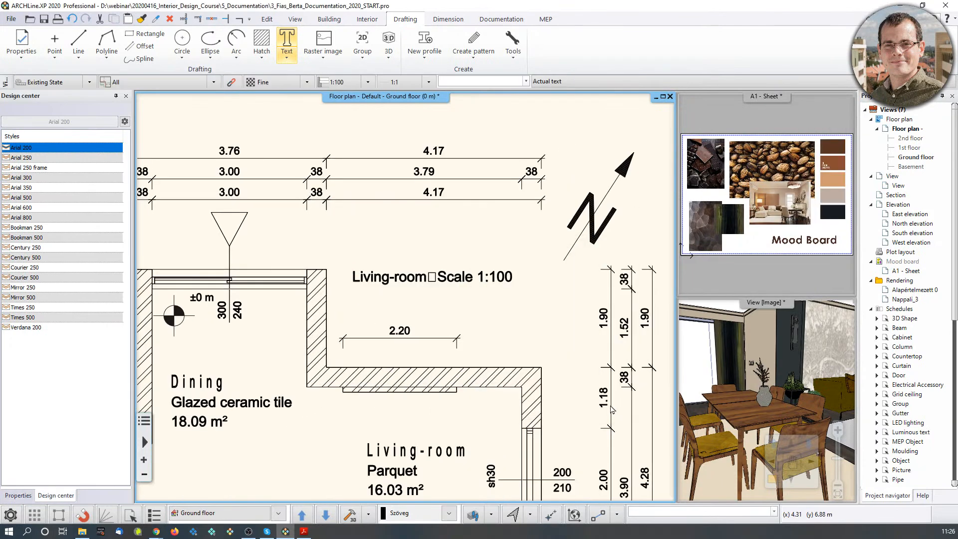
Set the label's text height to 0.3 m.
left_click(450, 278)
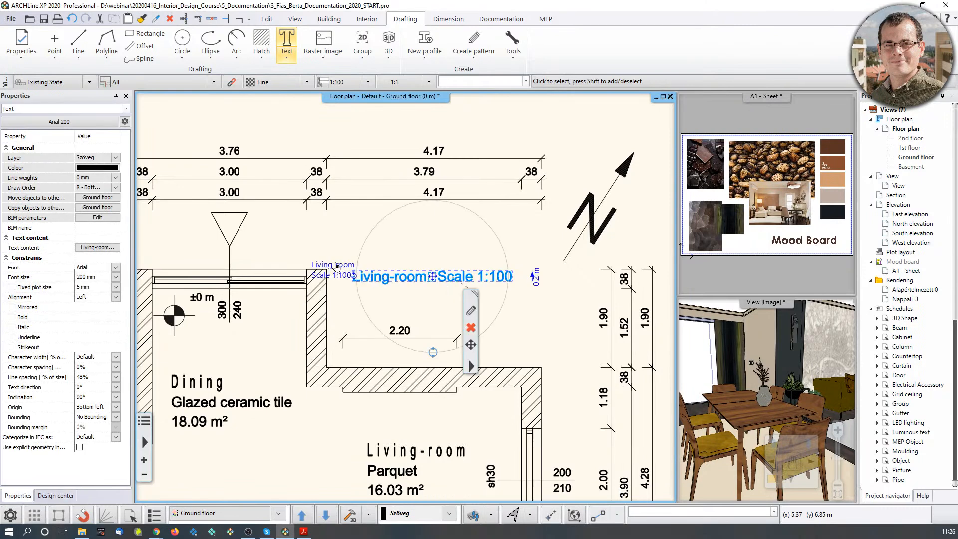
left_click(337, 266)
left_click(537, 239)
left_click(538, 283)
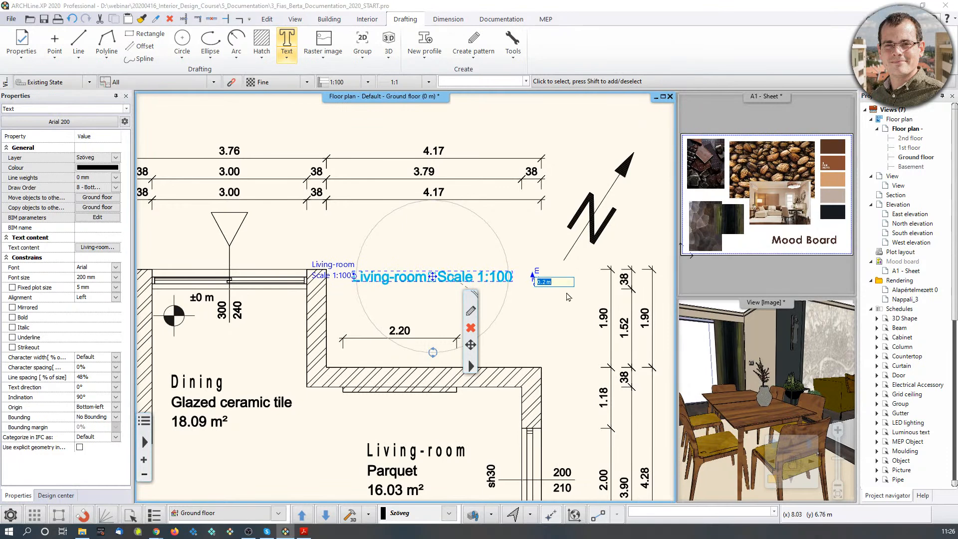
type("0,3")
left_click(571, 295)
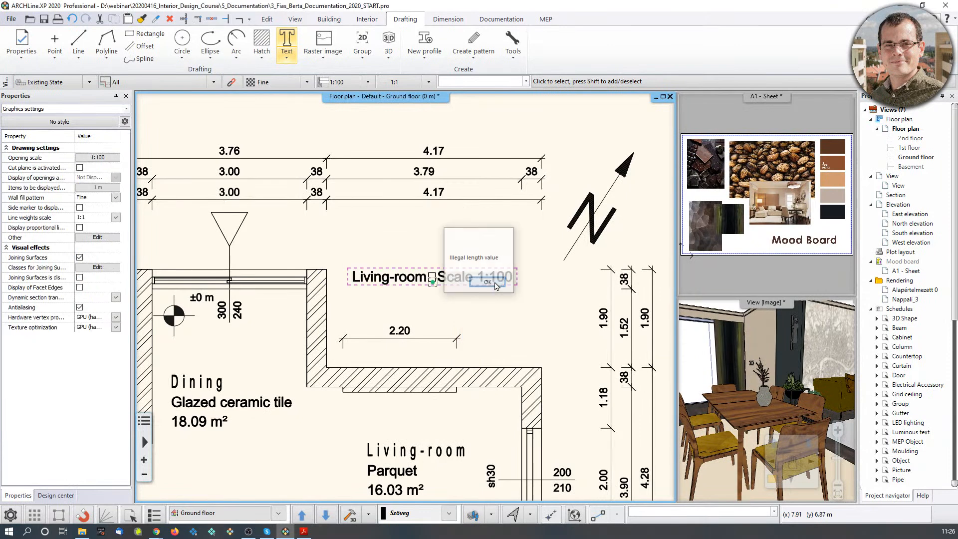
left_click(488, 282)
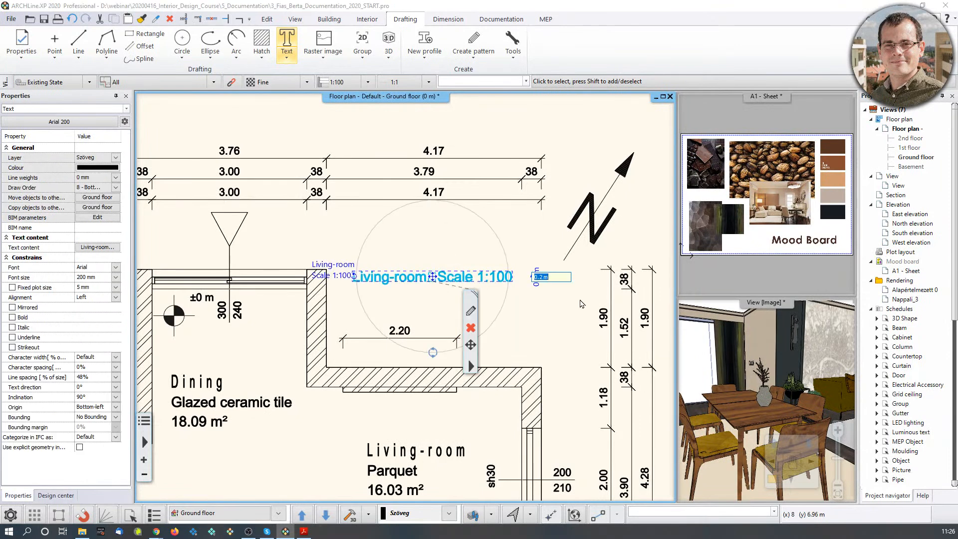
type("0.3")
key("Return")
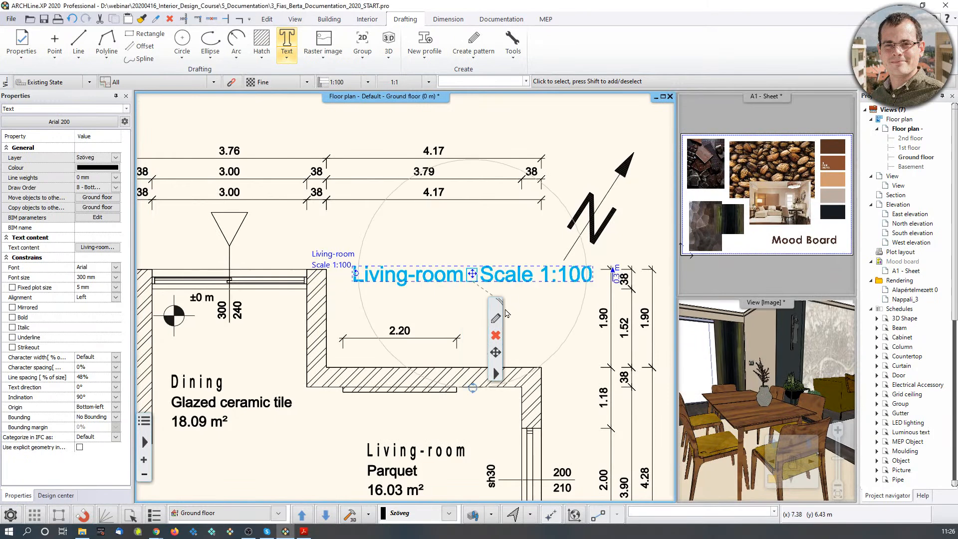
left_click(439, 310)
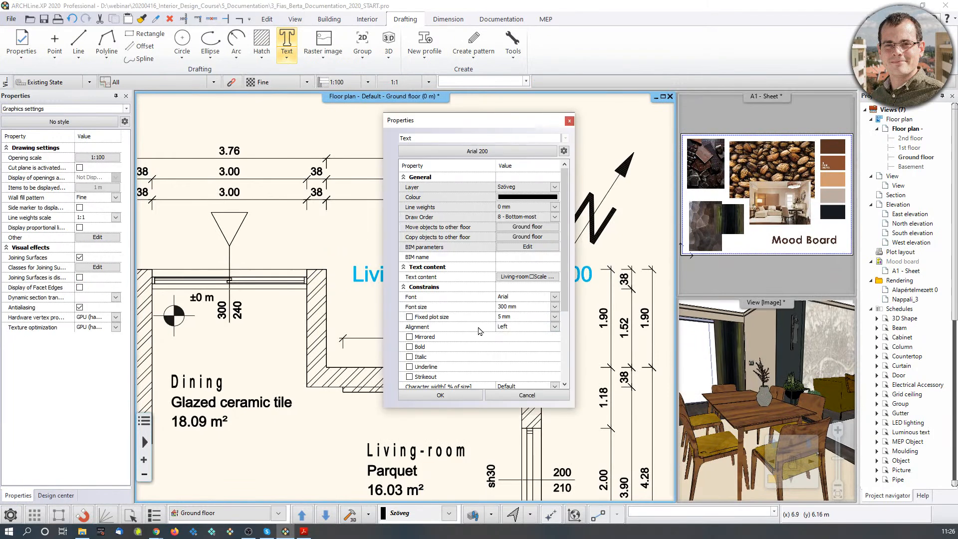
left_click(569, 121)
Edit the label text so it reads 'Living-room Scale 1:100' on one line.
left_click(433, 276)
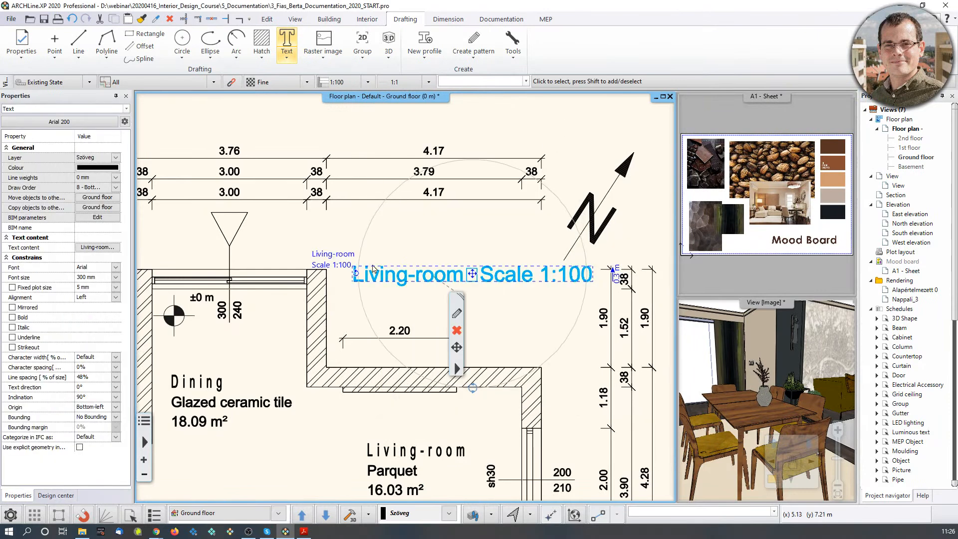
double_click(349, 258)
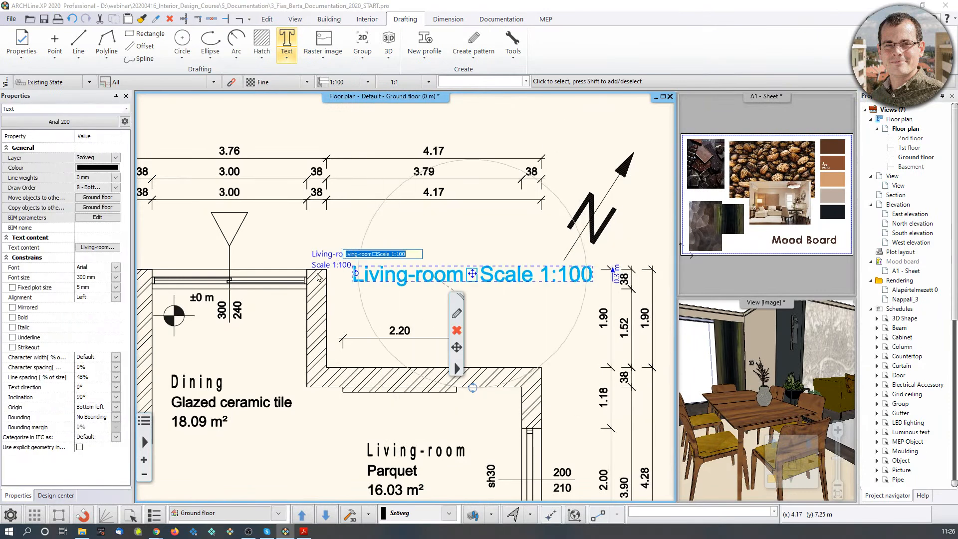
left_click(105, 248)
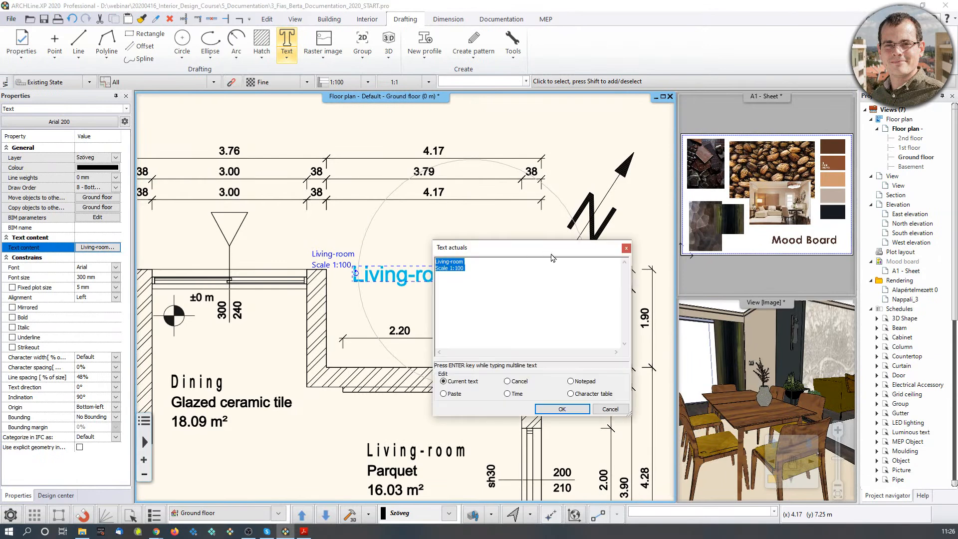
left_click(493, 265)
key("Return")
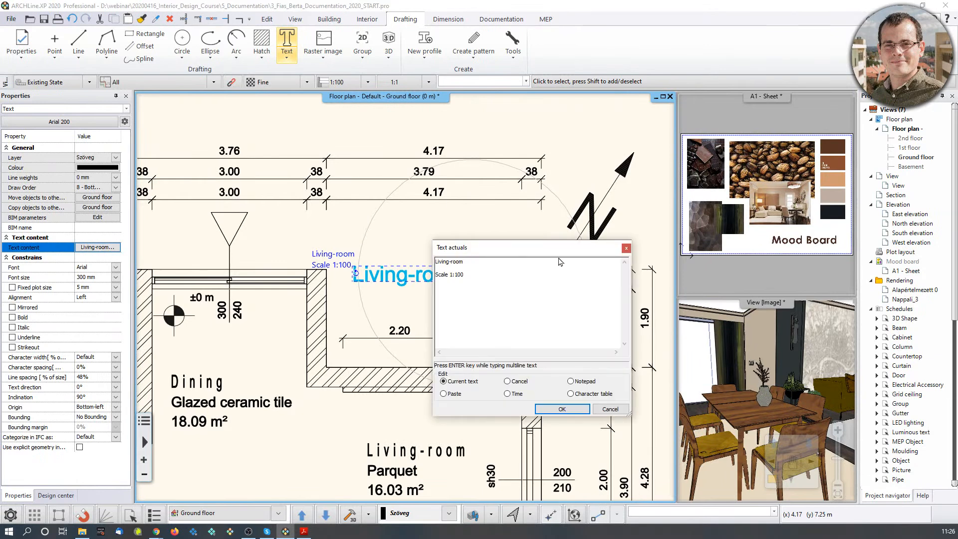
left_click(562, 409)
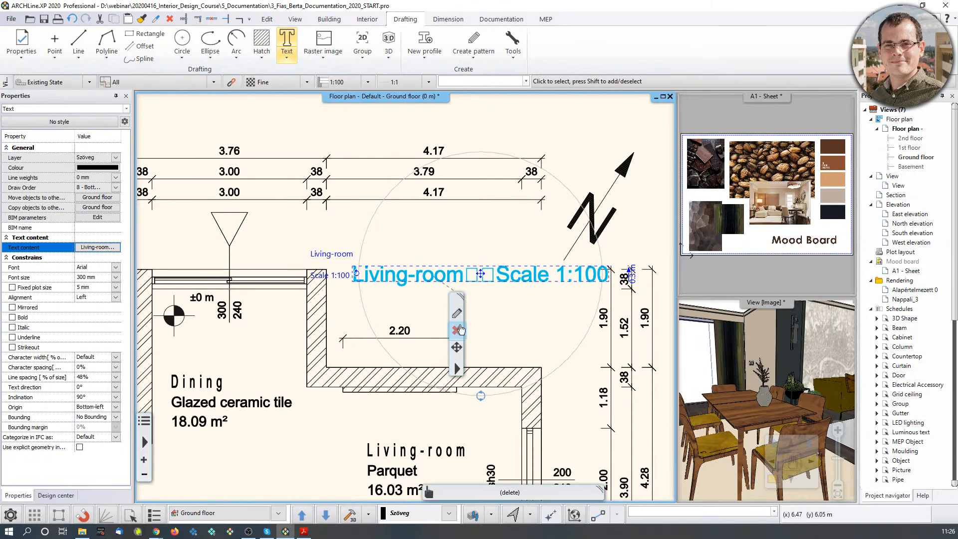
left_click(98, 247)
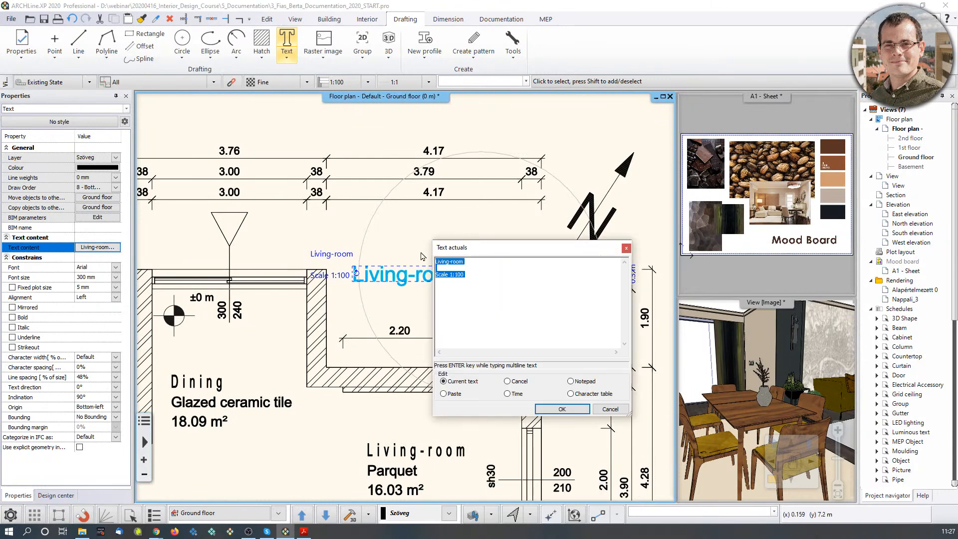
left_click(472, 268)
key("BackSpace")
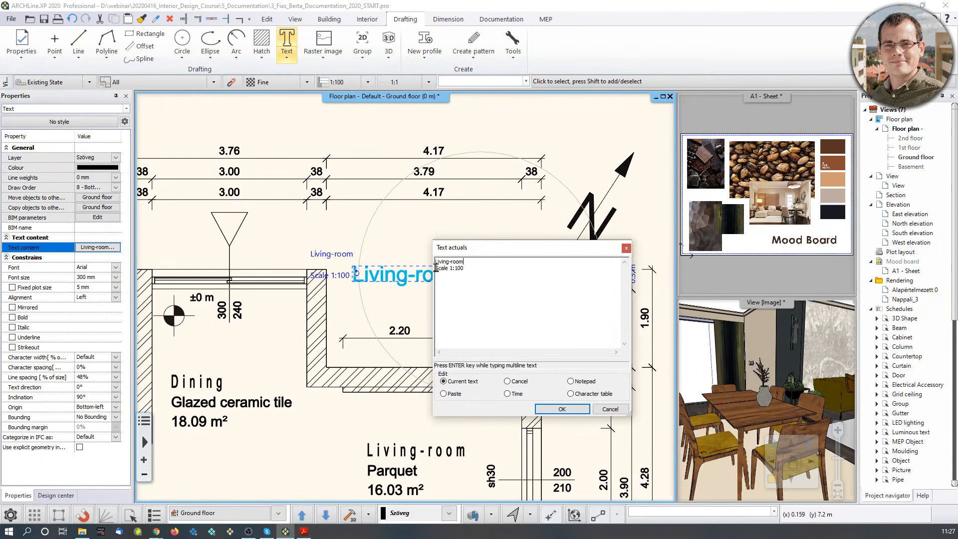
key("Delete")
left_click(544, 408)
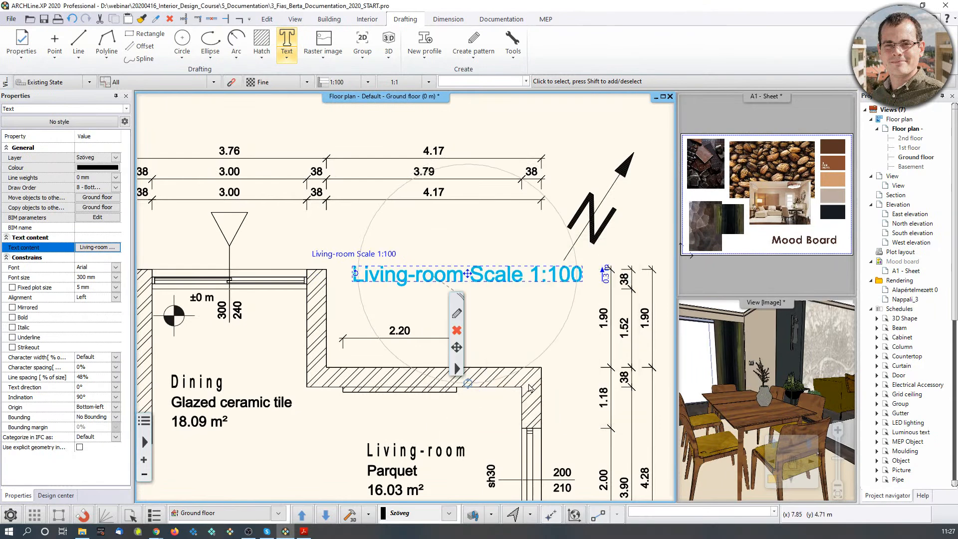
middle_click_drag(524, 292, 519, 274)
left_click(489, 198)
scroll(522, 212, "down", 2)
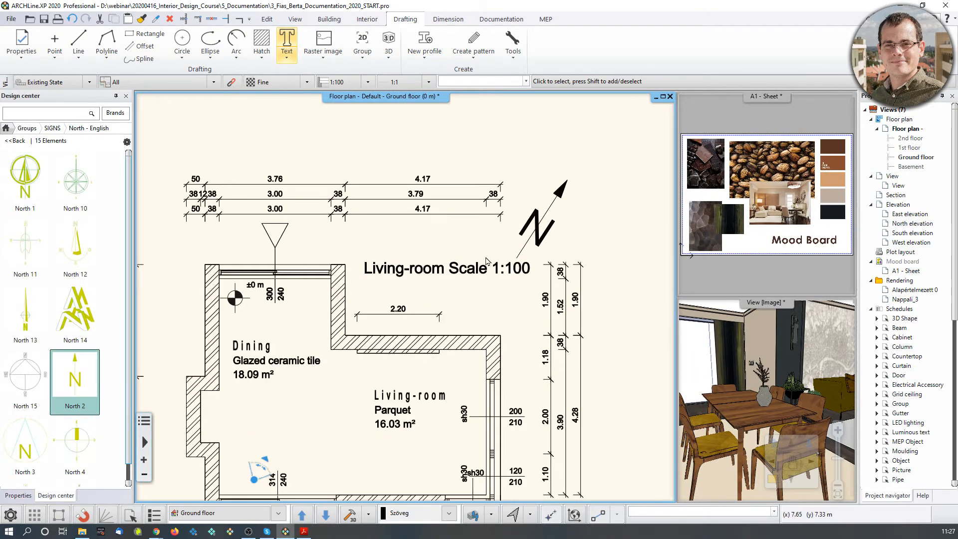
left_click(429, 271)
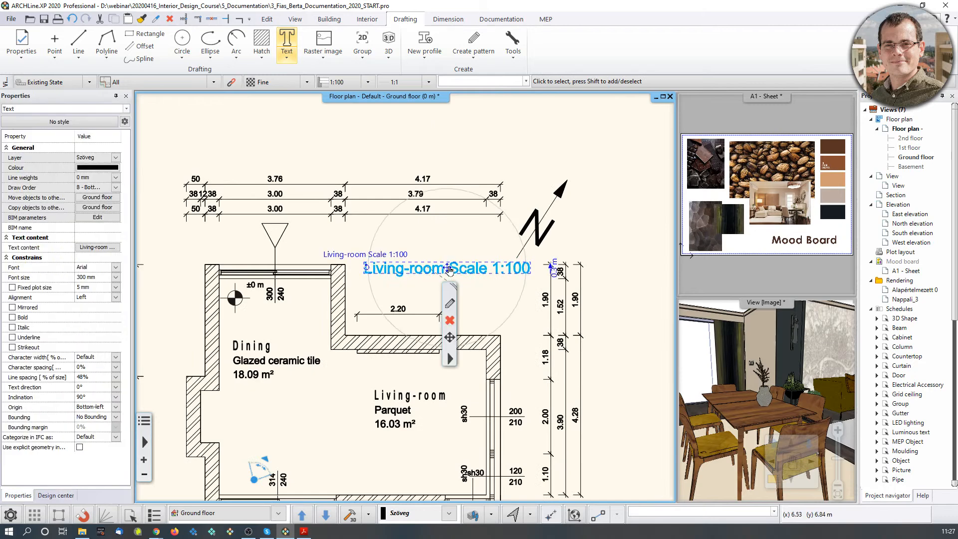
left_click(448, 268)
left_click(482, 275)
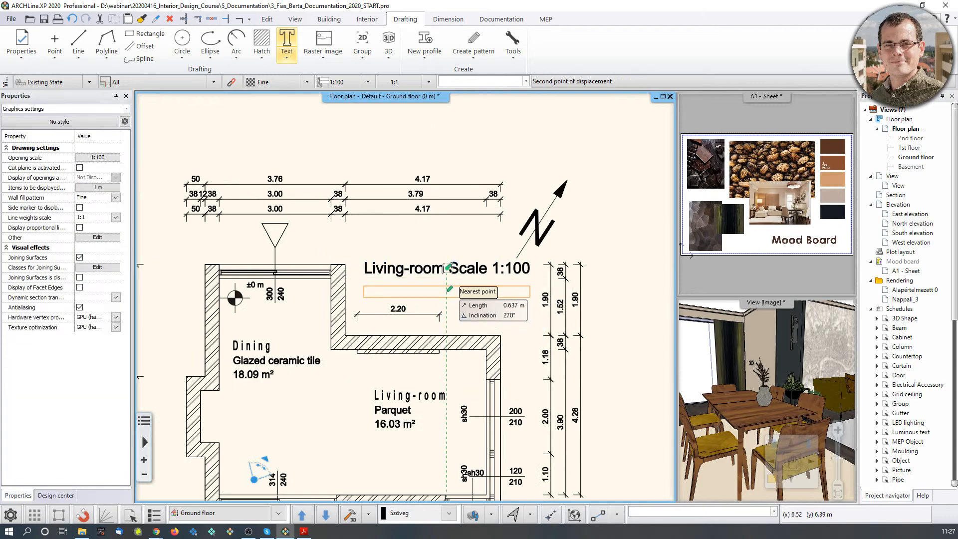
left_click(537, 304)
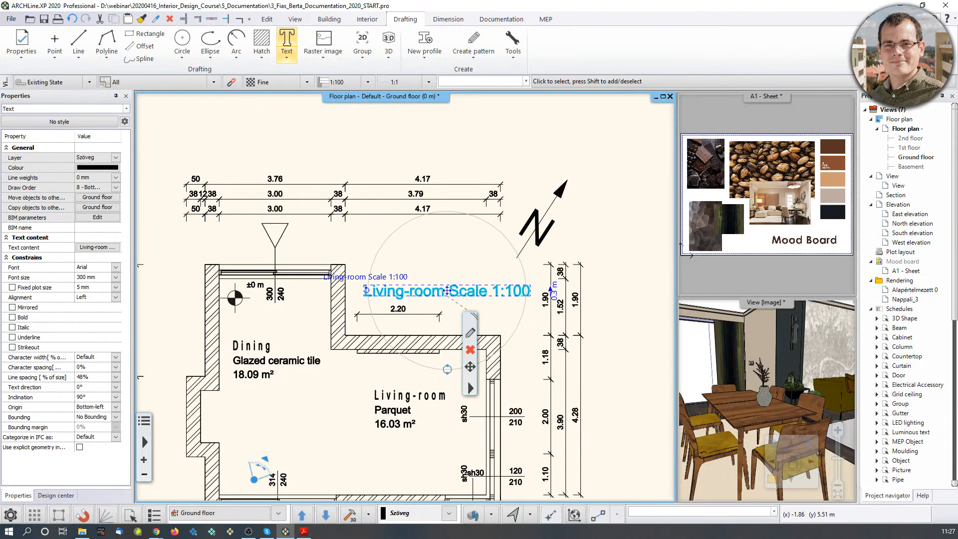
key("Escape")
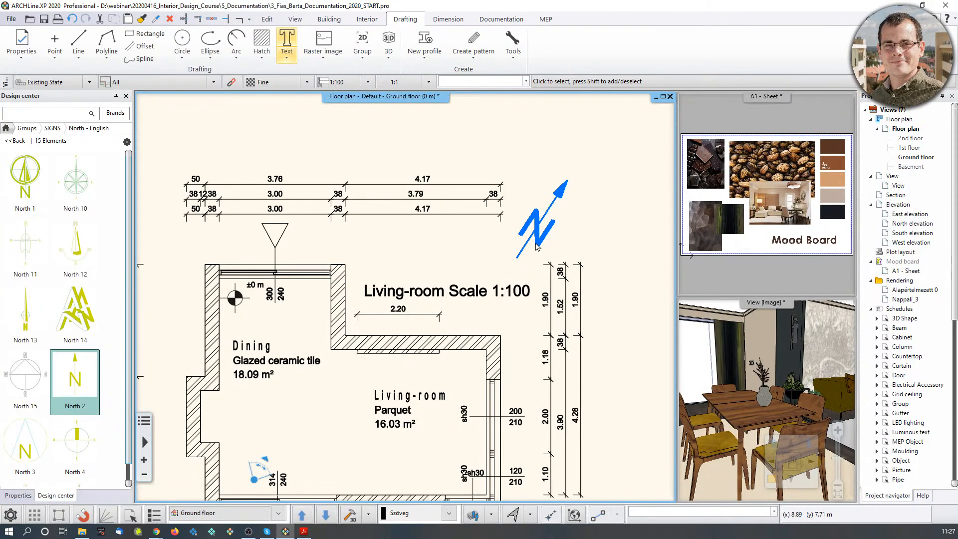
scroll(536, 249, "down", 1)
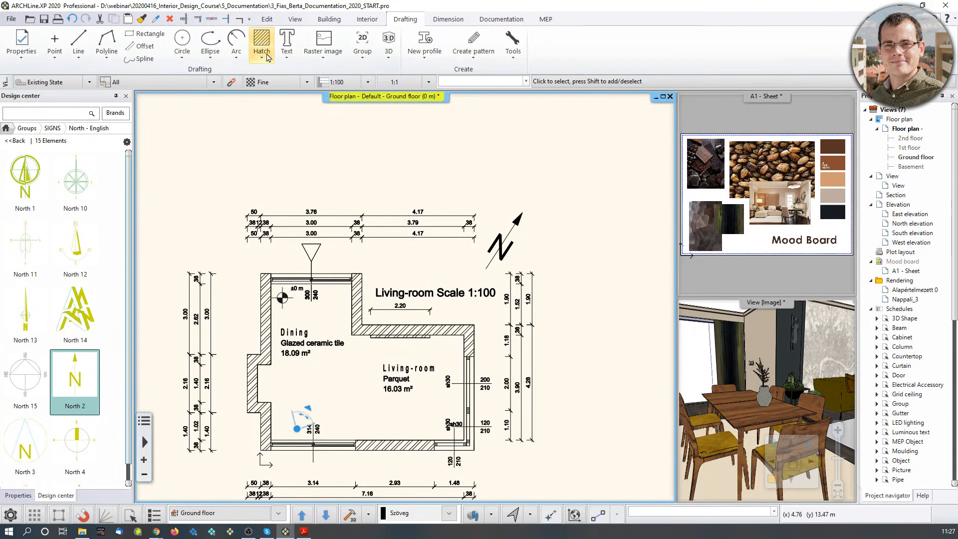
right_click(292, 39)
left_click(319, 48)
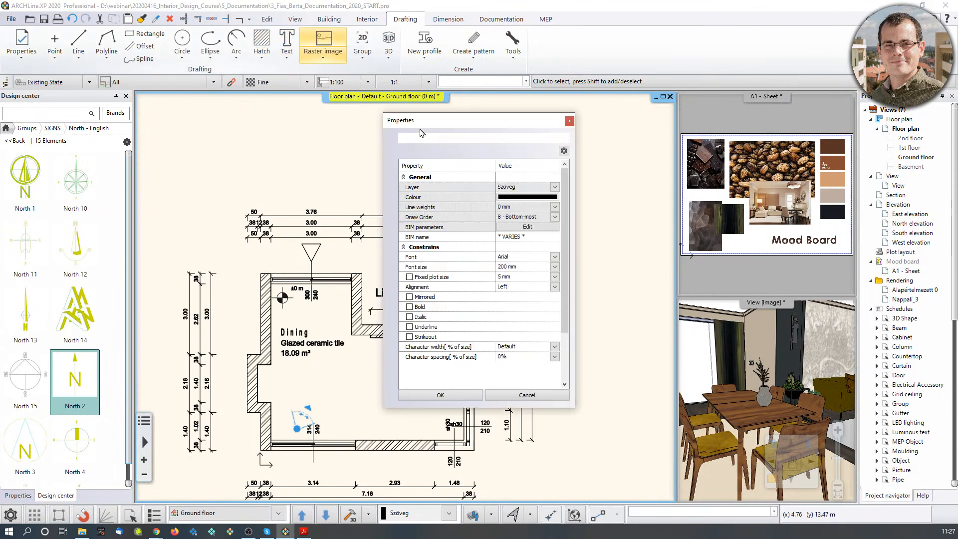
left_click(570, 121)
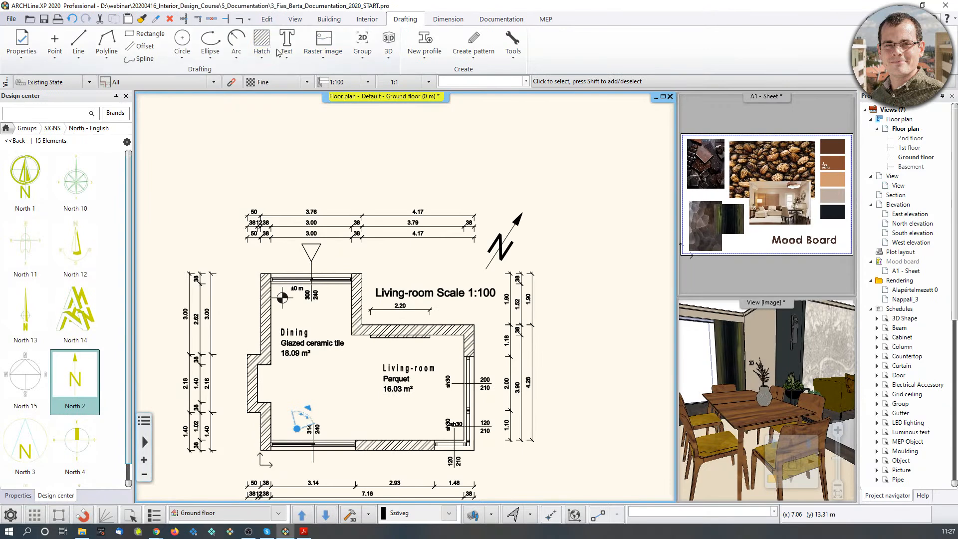
left_click(285, 59)
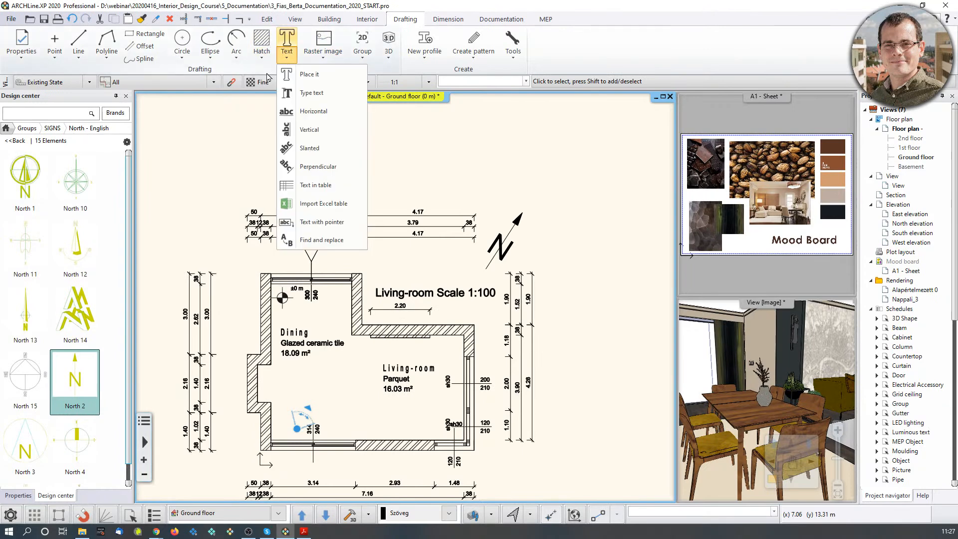
left_click(298, 75)
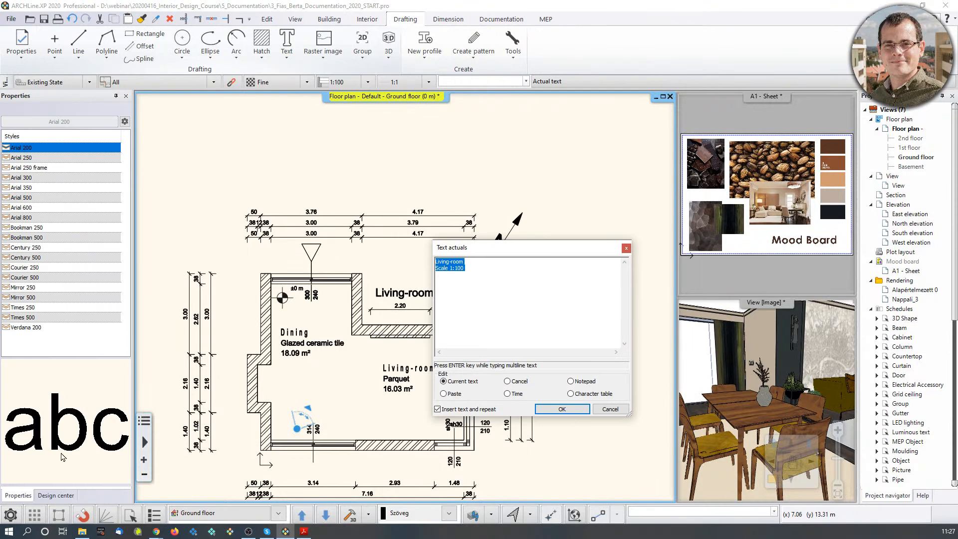
left_click(619, 412)
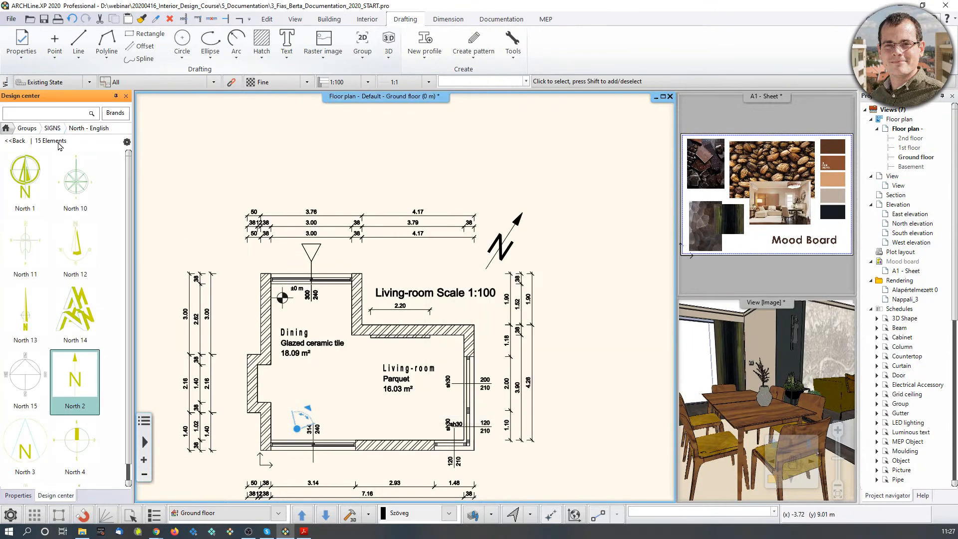
left_click(283, 43)
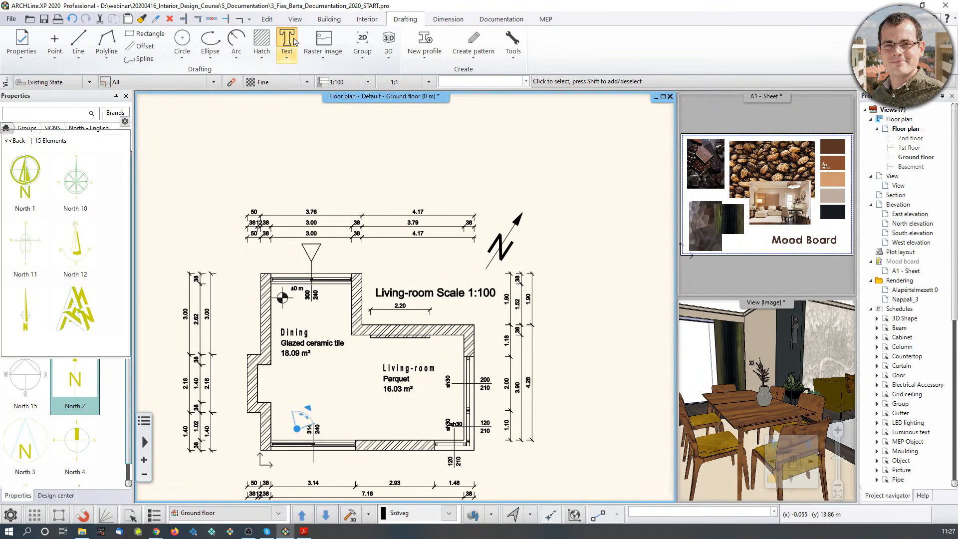
left_click(562, 409)
left_click(31, 168)
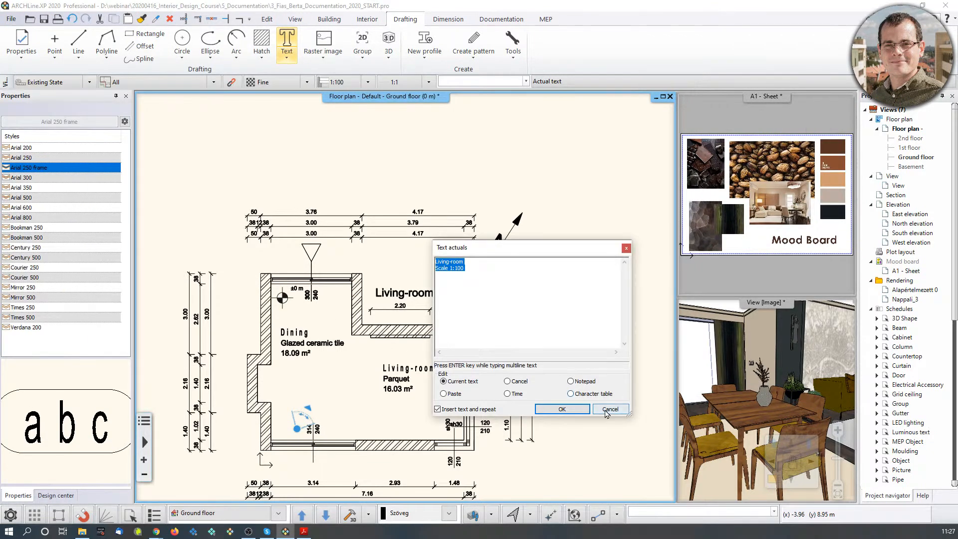
left_click(627, 248)
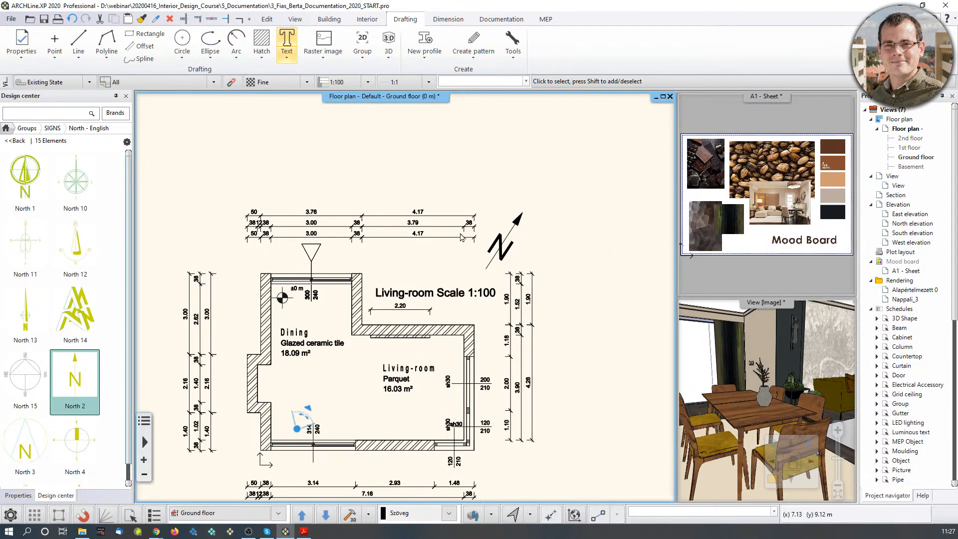
middle_click_drag(422, 297, 448, 245)
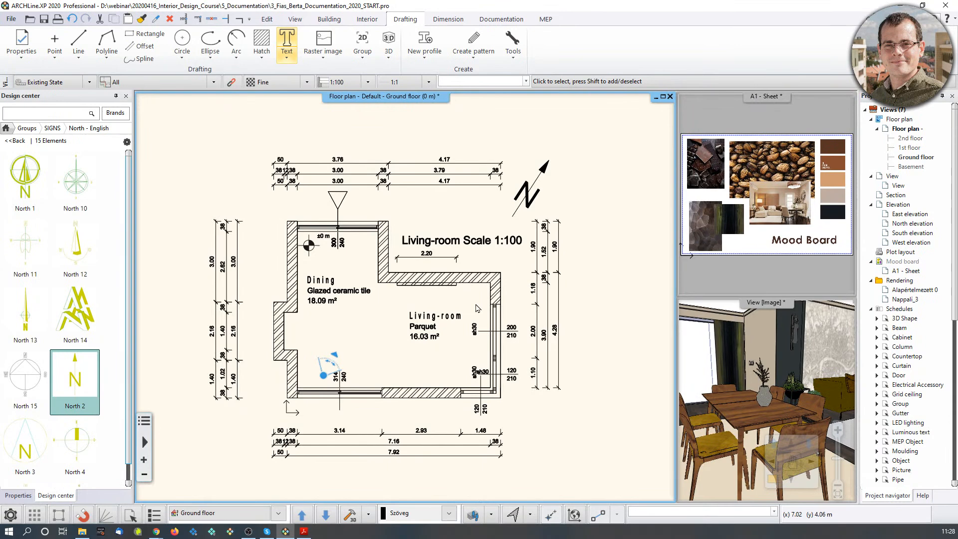
left_click(795, 357)
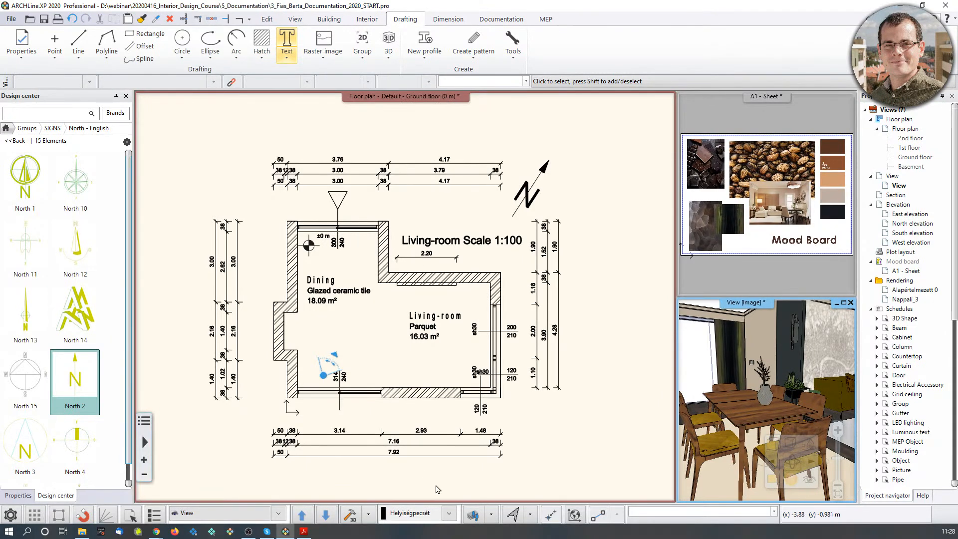
Show the four Interior - Living room layers in Layer walk so the furniture appears.
left_click(472, 517)
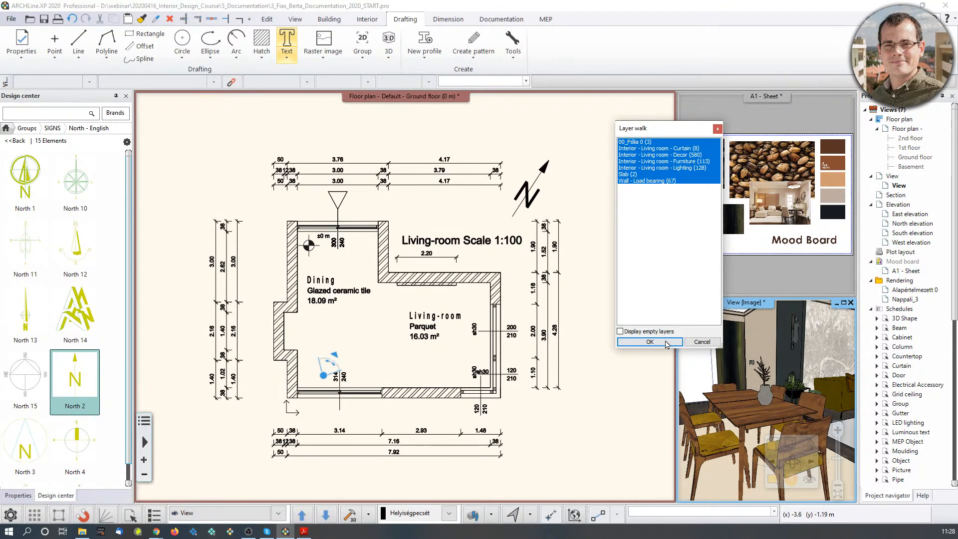
left_click(649, 342)
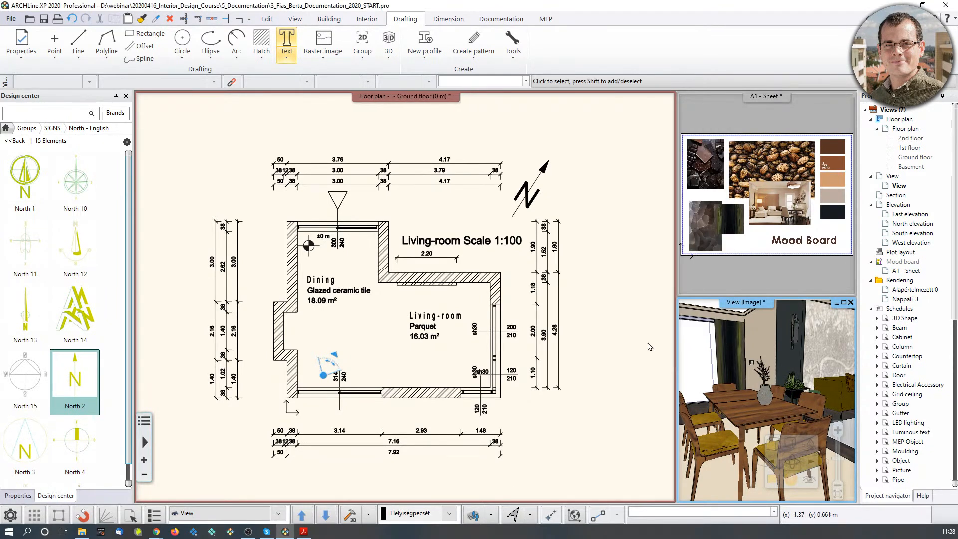
left_click(473, 516)
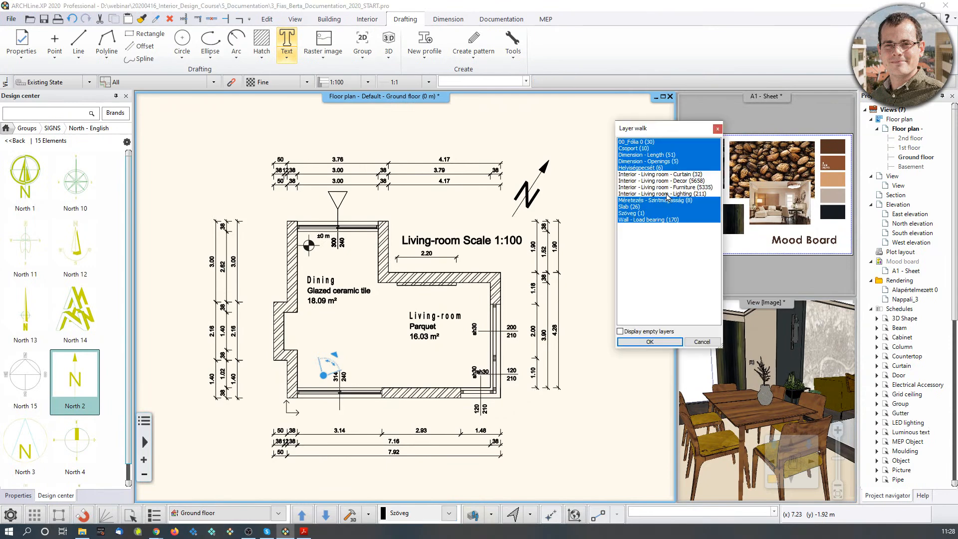
left_click_drag(668, 197, 669, 176)
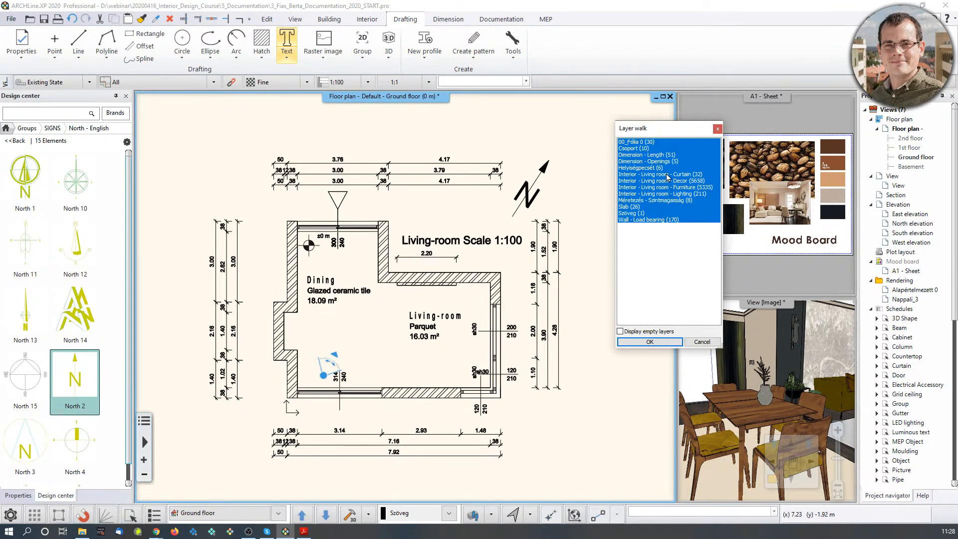
left_click(650, 342)
scroll(375, 309, "up", 4)
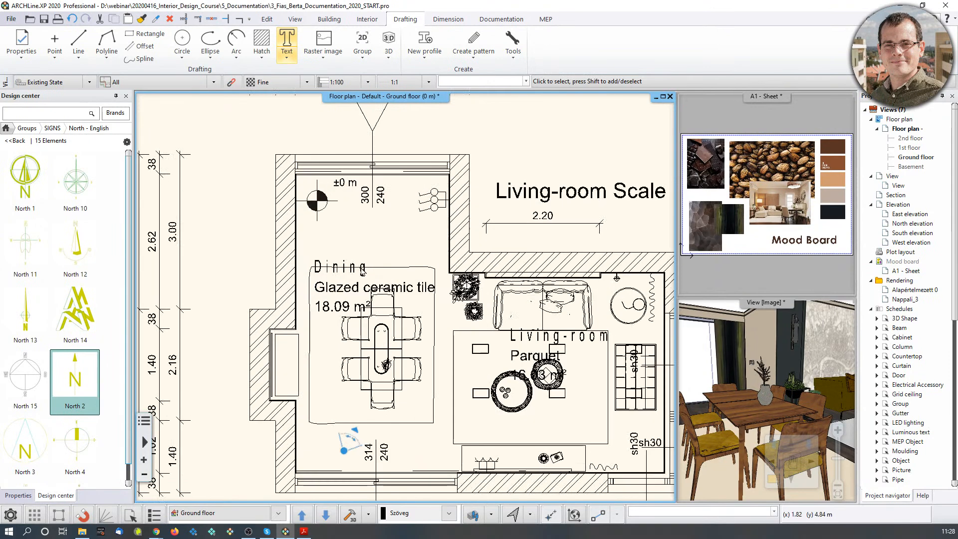
left_click(376, 287)
Move the Dining room label about 0.9 m higher, above the table.
mouse_move(384, 295)
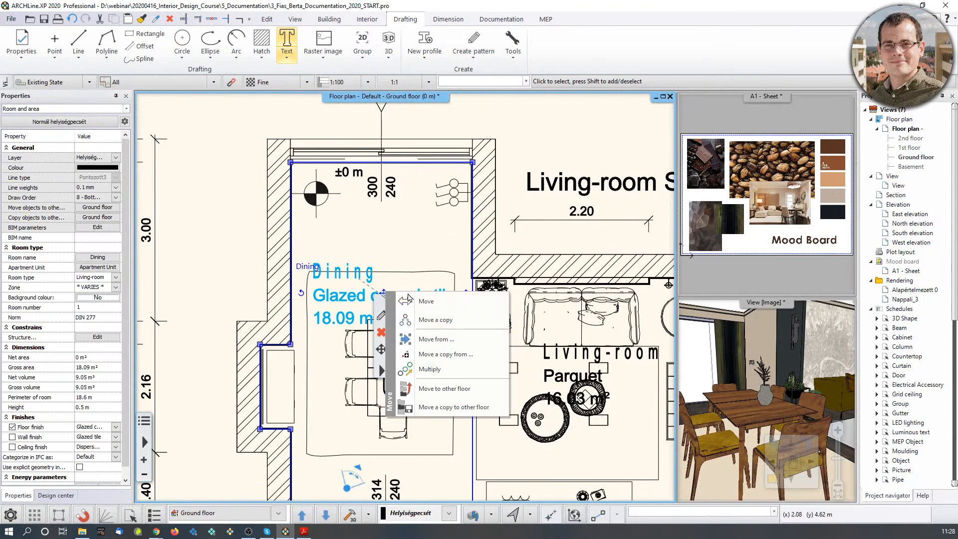
left_click(414, 301)
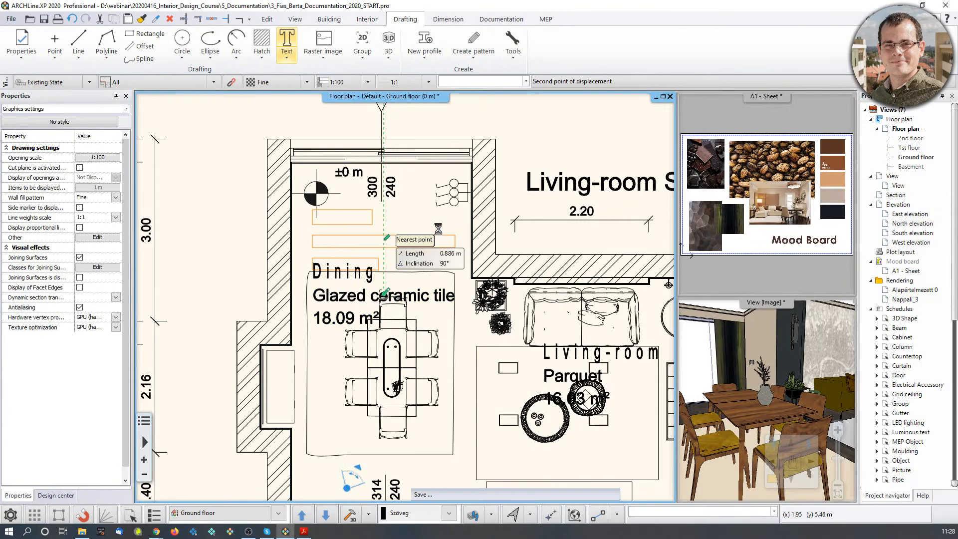
left_click(387, 238)
scroll(408, 297, "down", 4)
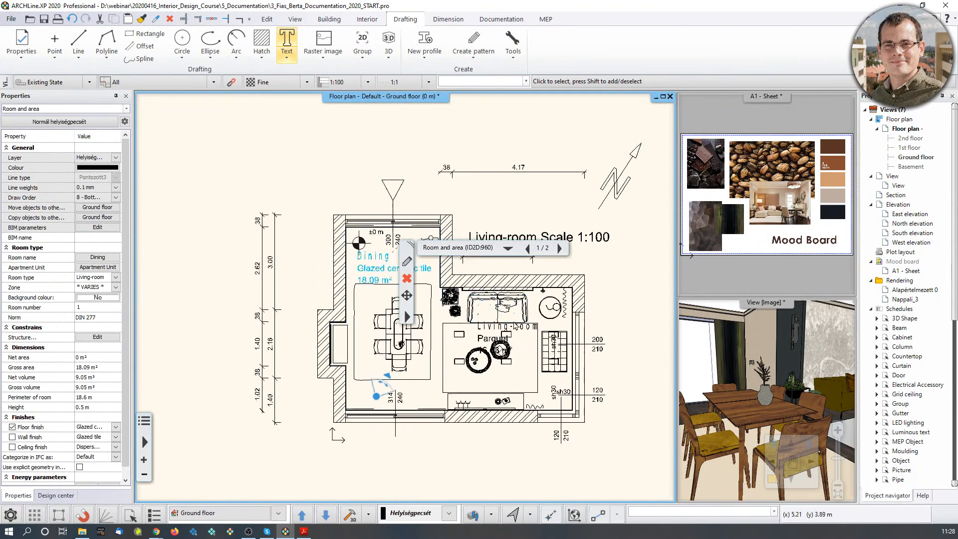
left_click(533, 195)
left_click(532, 217)
middle_click_drag(486, 335, 482, 315)
scroll(482, 312, "up", 3)
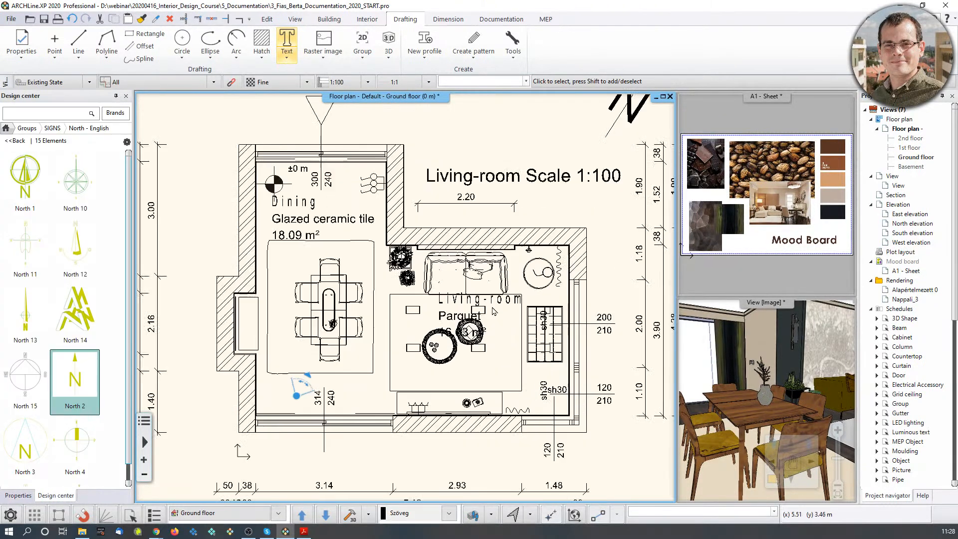
Move the Living-room labels lower, below the coffee tables, and view the whole plan.
left_click(425, 299)
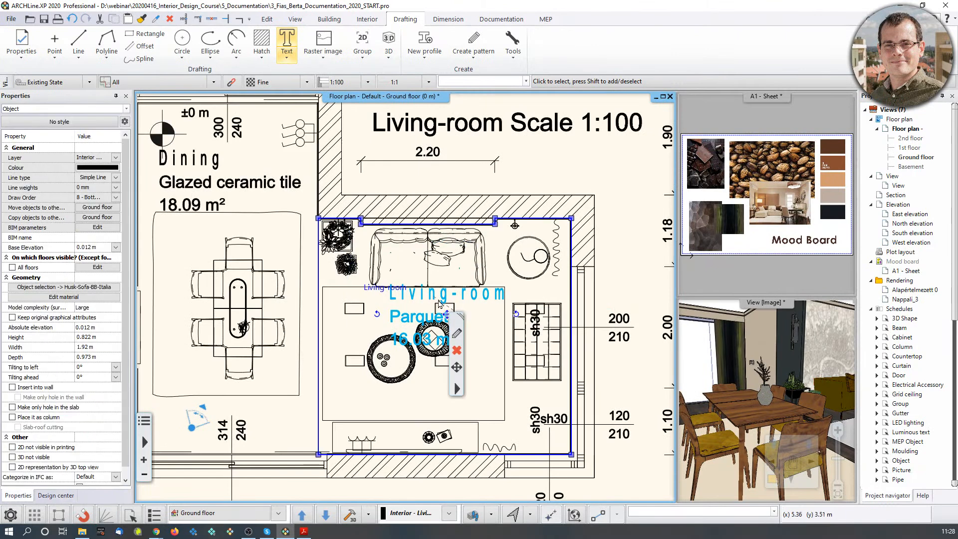
left_click(445, 314)
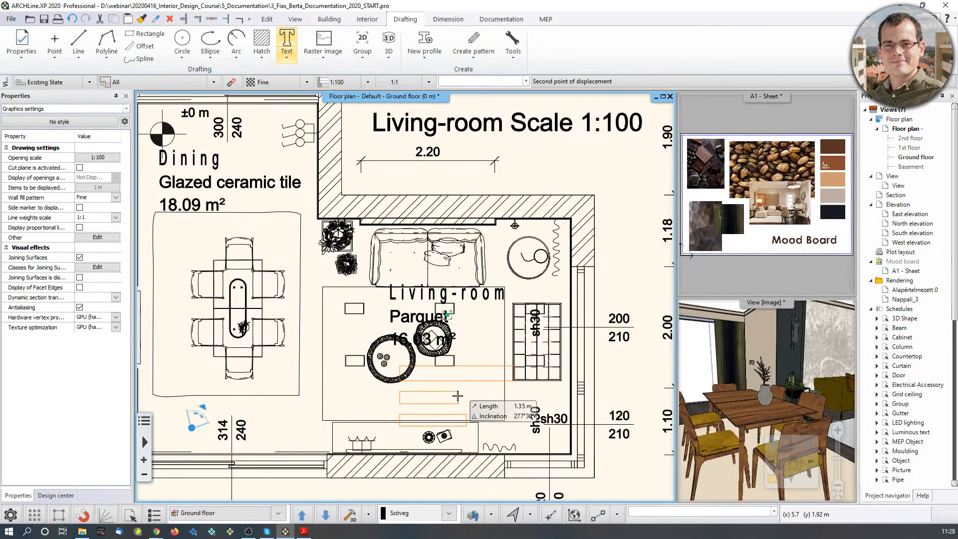
middle_click_drag(458, 397, 423, 340)
left_click(424, 343)
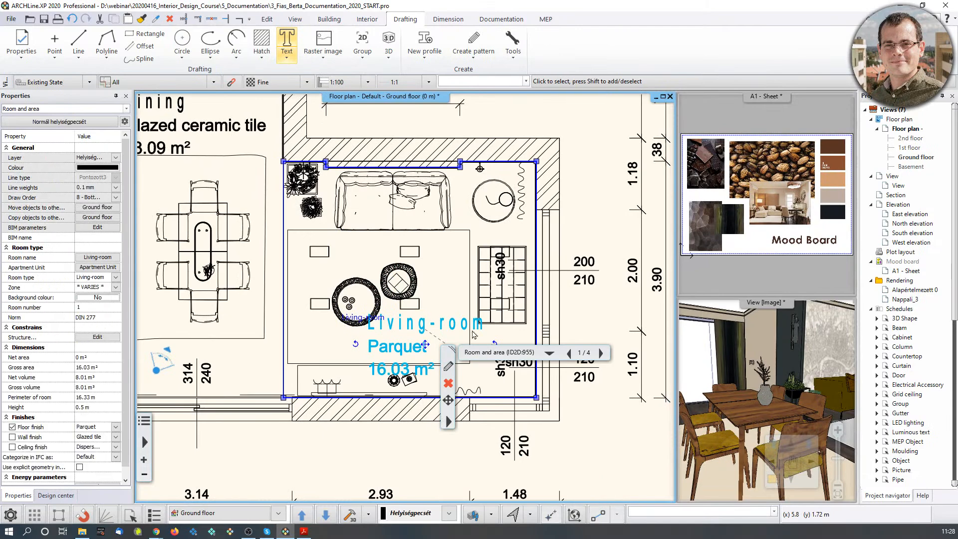
left_click(366, 249)
scroll(366, 249, "down", 2)
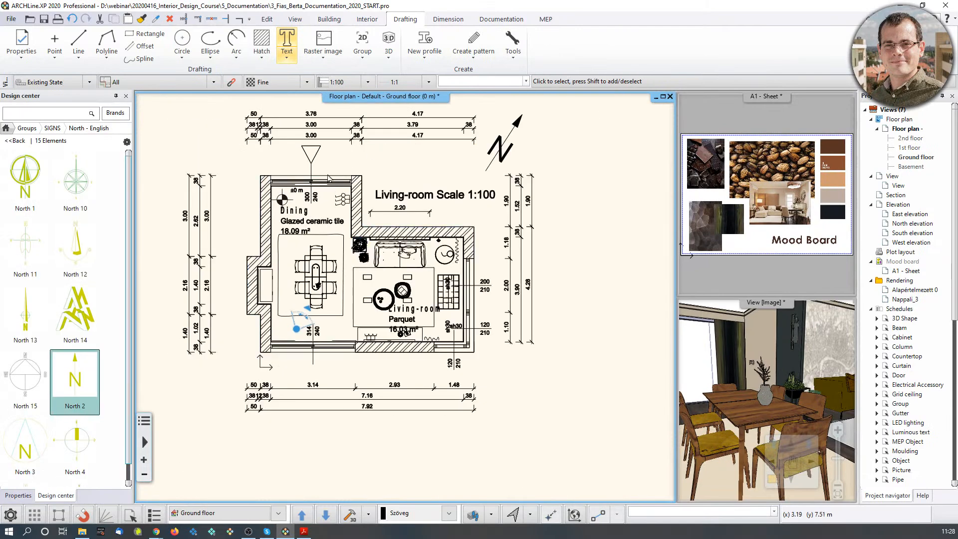
middle_click_drag(325, 155, 341, 232)
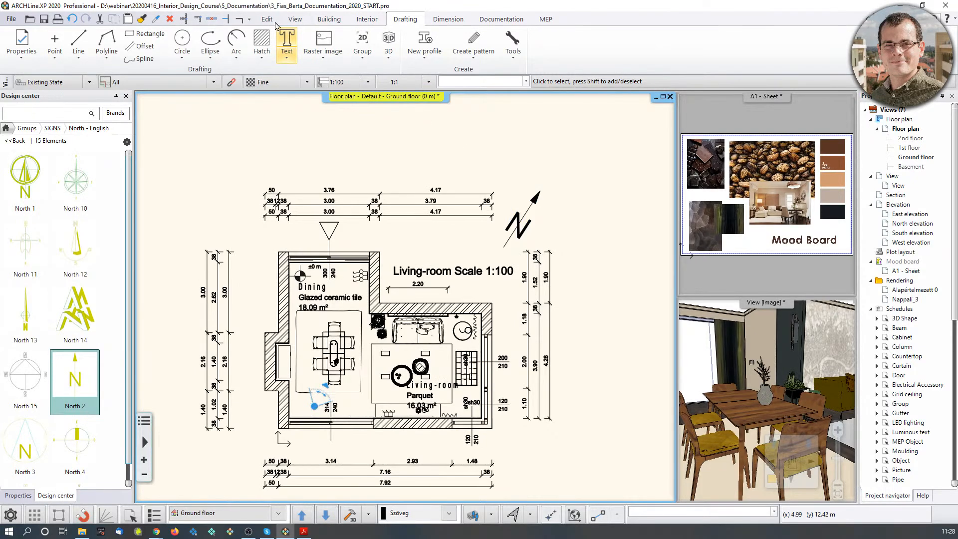
Print to PDF Printing, outputting Floor_plan.pdf in the 5_Documentation folder.
left_click(10, 20)
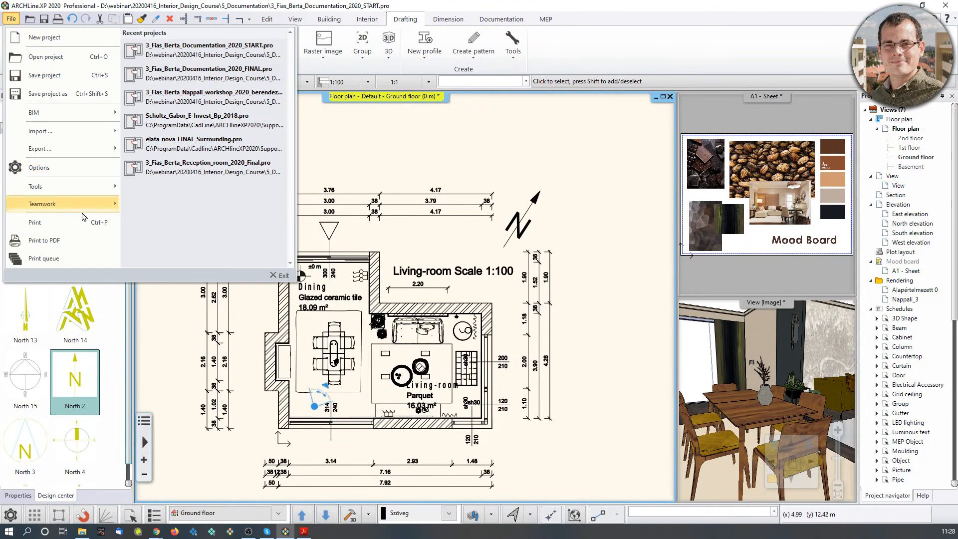
left_click(42, 240)
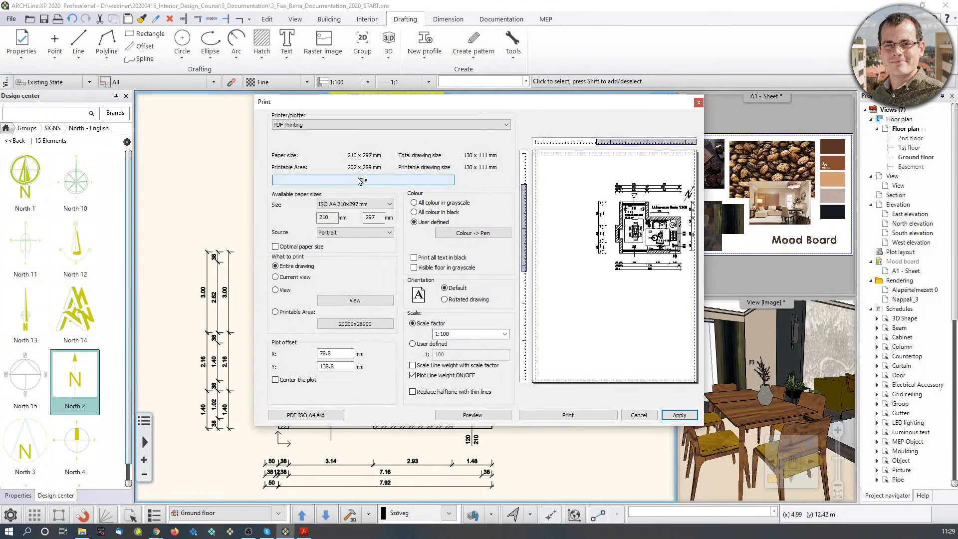
left_click(507, 125)
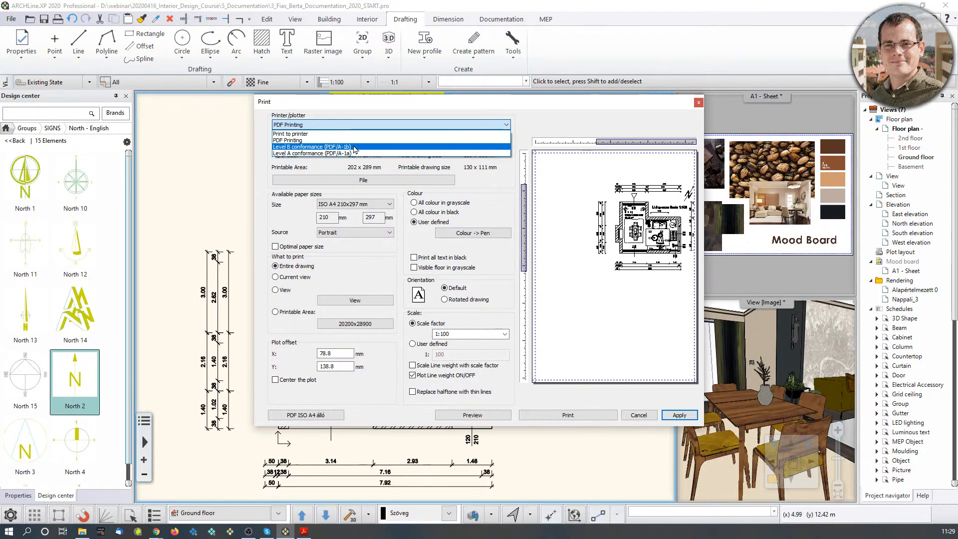
left_click(307, 141)
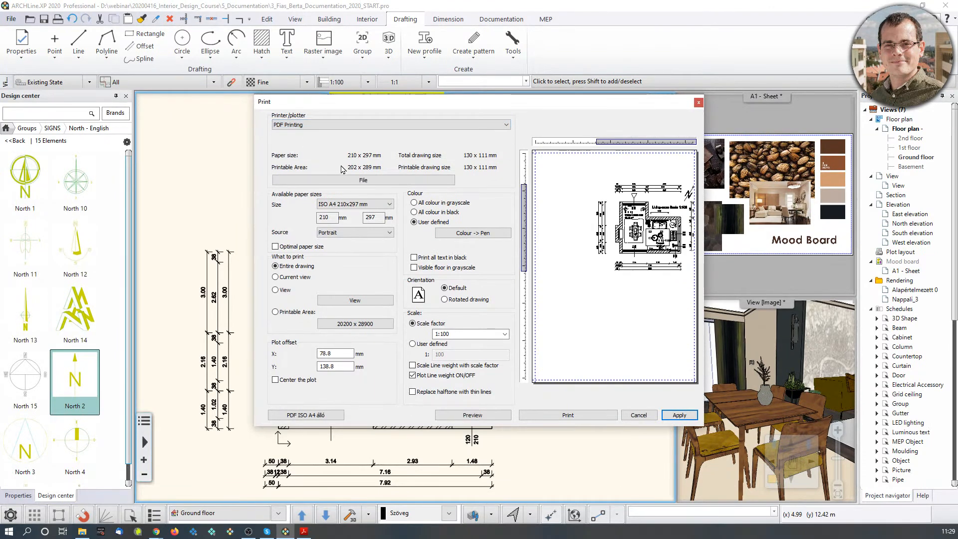
left_click(363, 181)
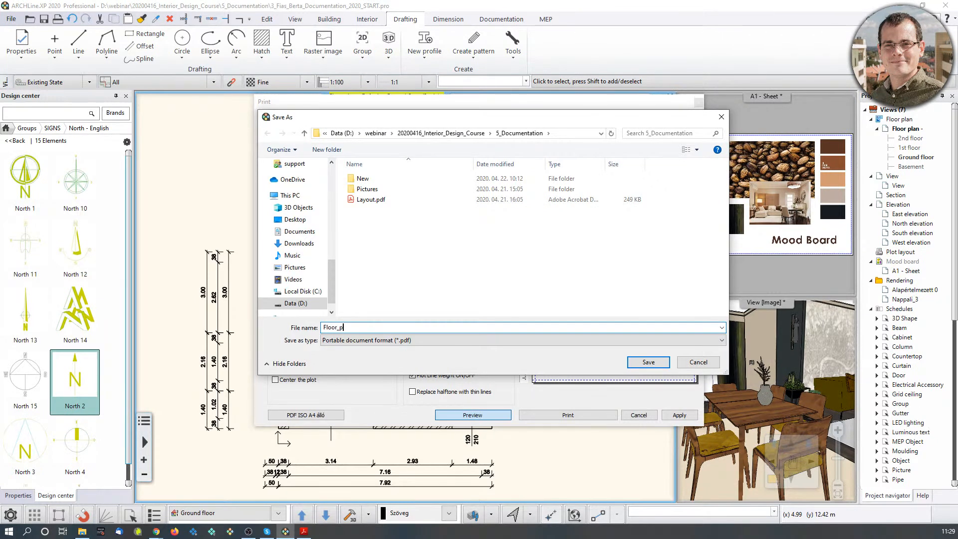
left_click(644, 359)
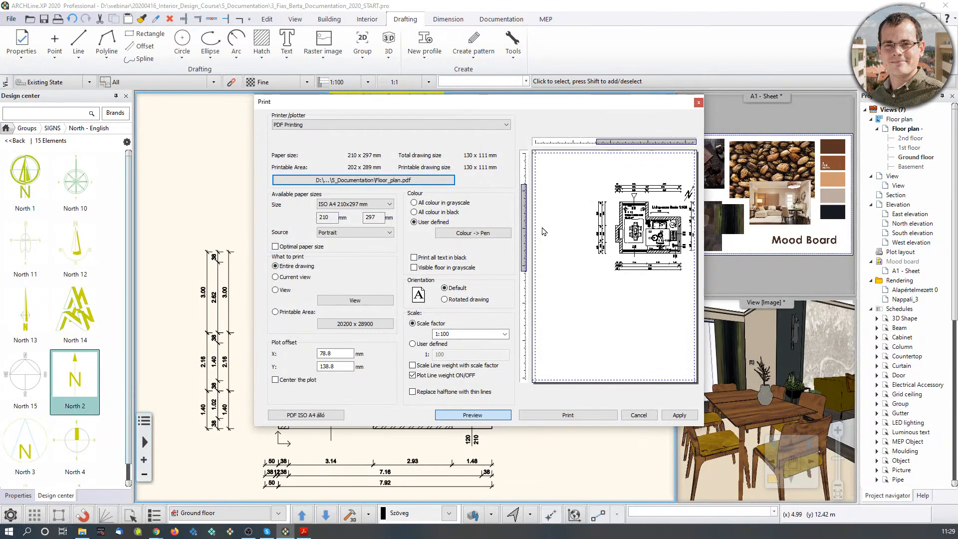
Switch the print to ISO A3 landscape at 1:50 scale, apply, and close the dialog.
left_click(390, 208)
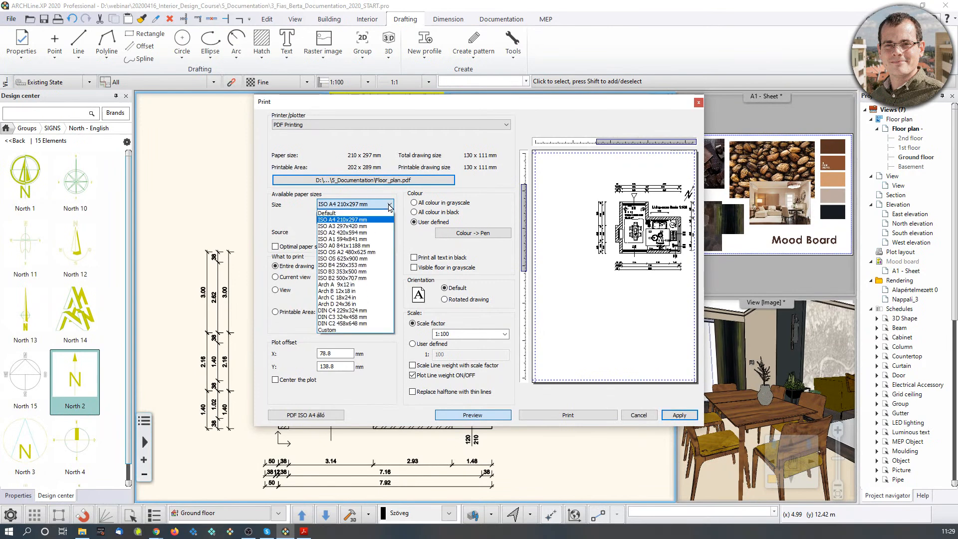
left_click(362, 226)
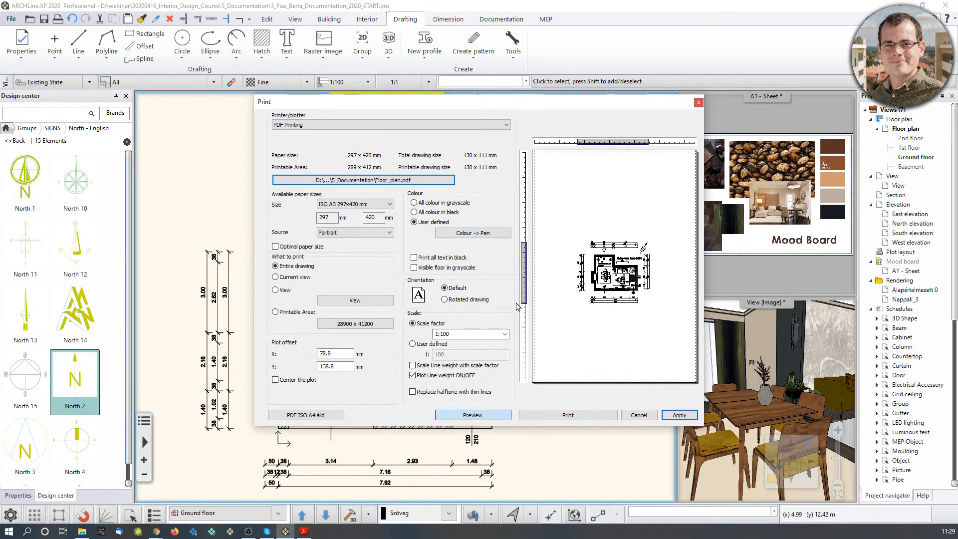
left_click(389, 234)
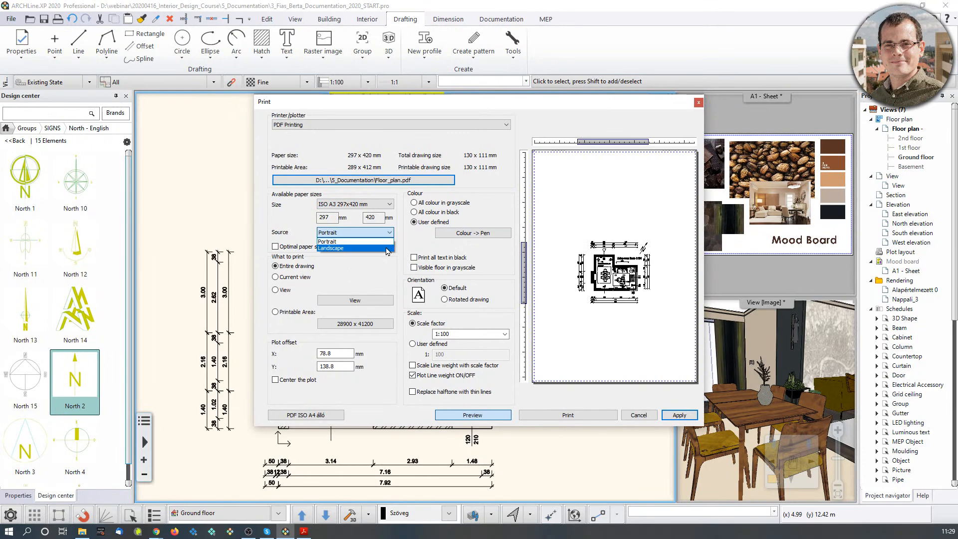
left_click(386, 251)
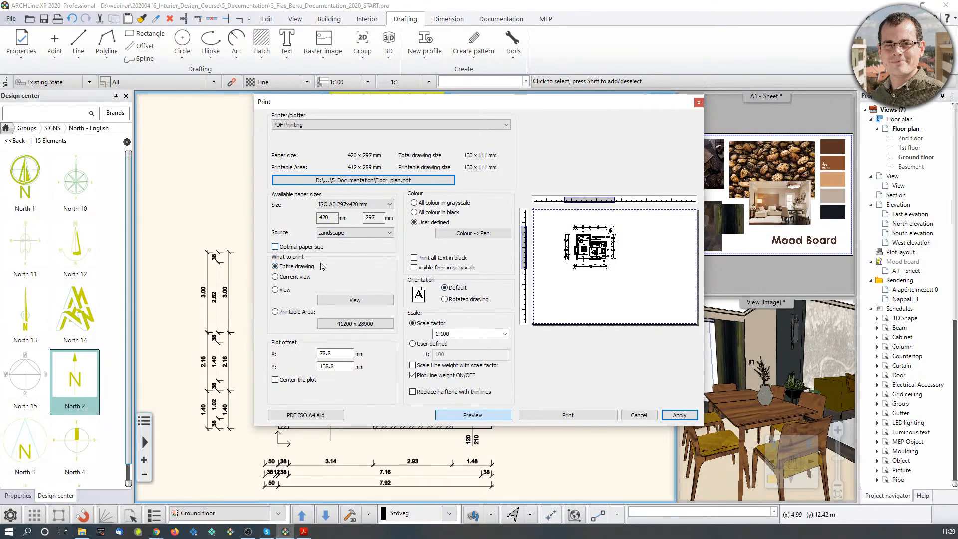
left_click(505, 335)
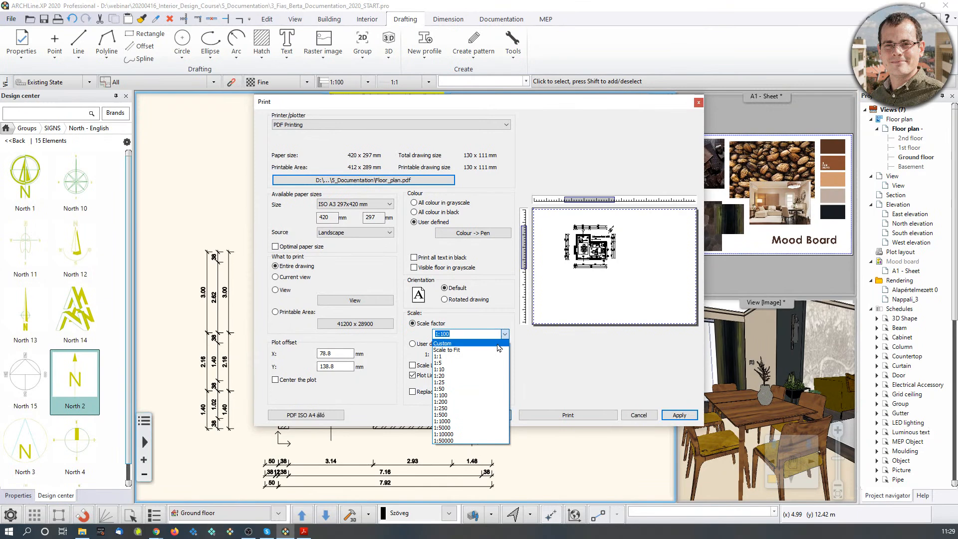
left_click(466, 351)
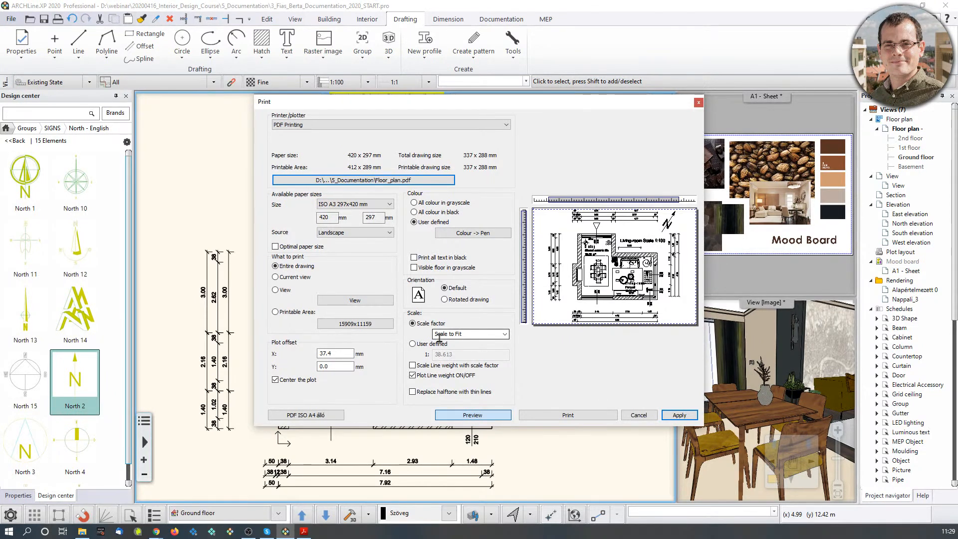
left_click(505, 334)
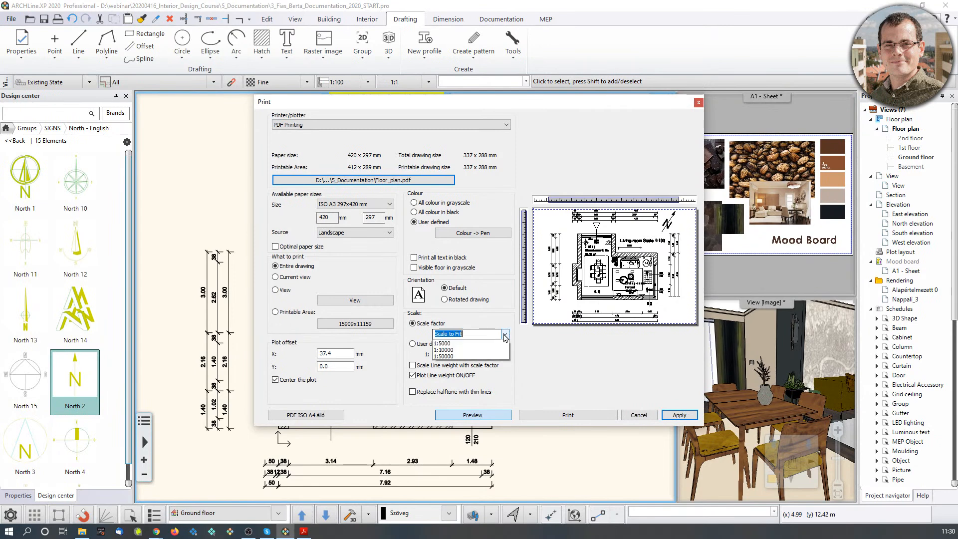
left_click(458, 389)
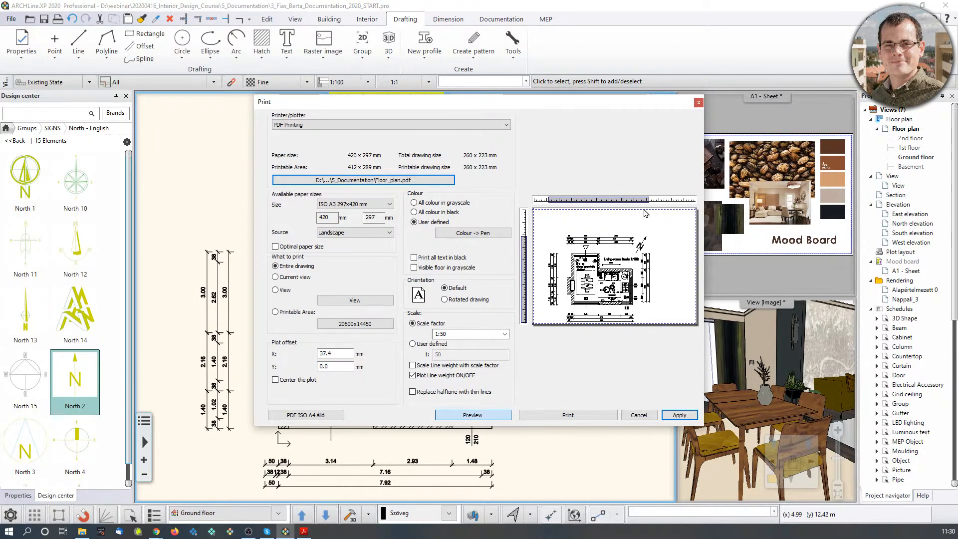
left_click(679, 415)
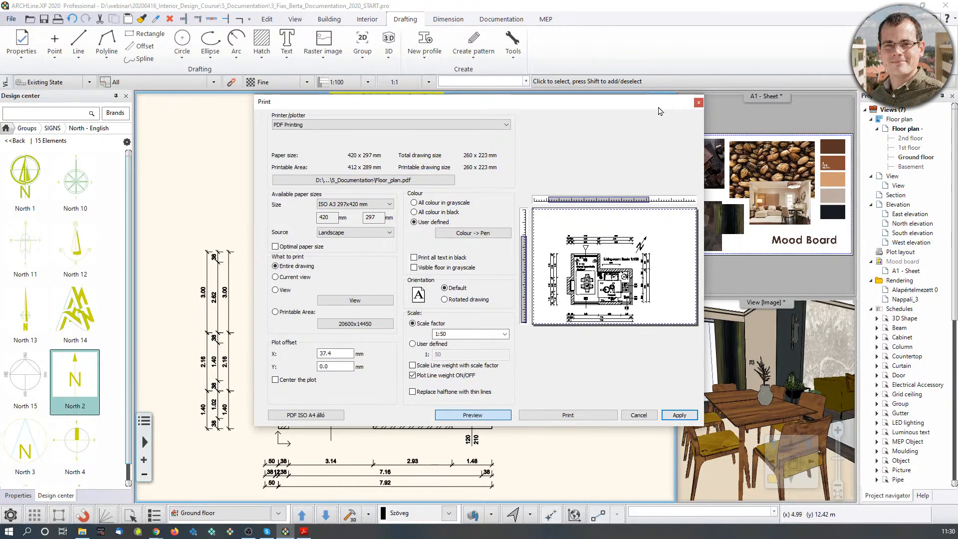
left_click(698, 103)
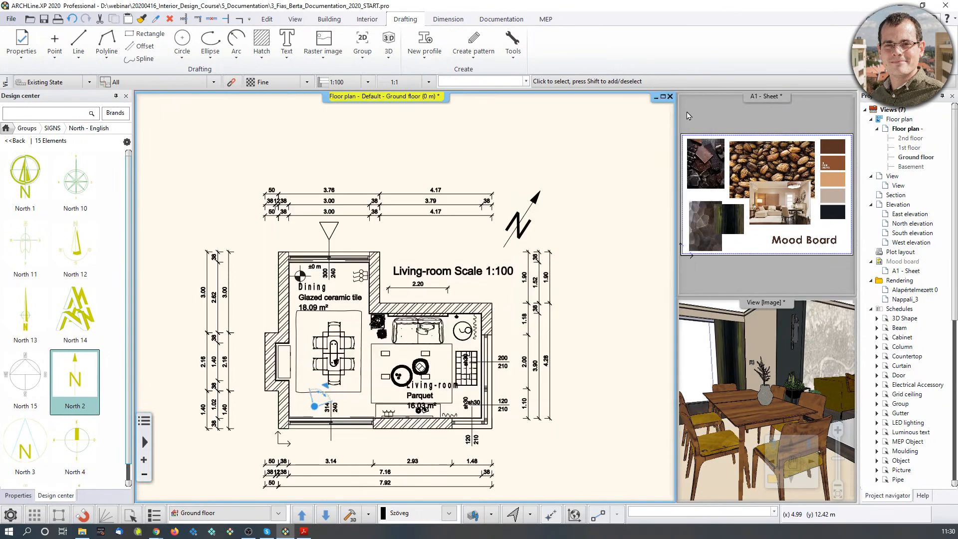
left_click(458, 274)
Change the plan title to 'Living-room Scale 1:50' and reopen the print-to-PDF settings.
left_click(428, 263)
left_click(487, 261)
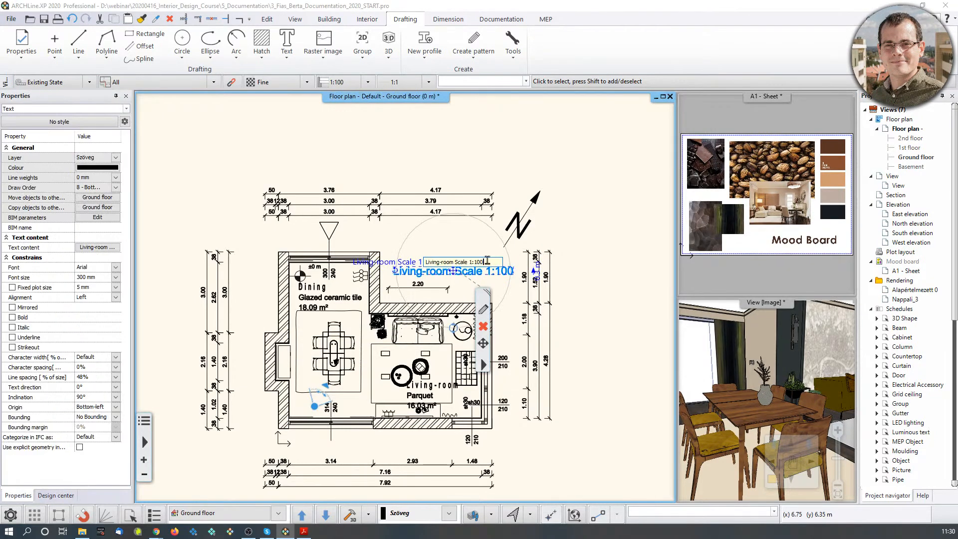
type("50")
key("Return")
left_click(561, 169)
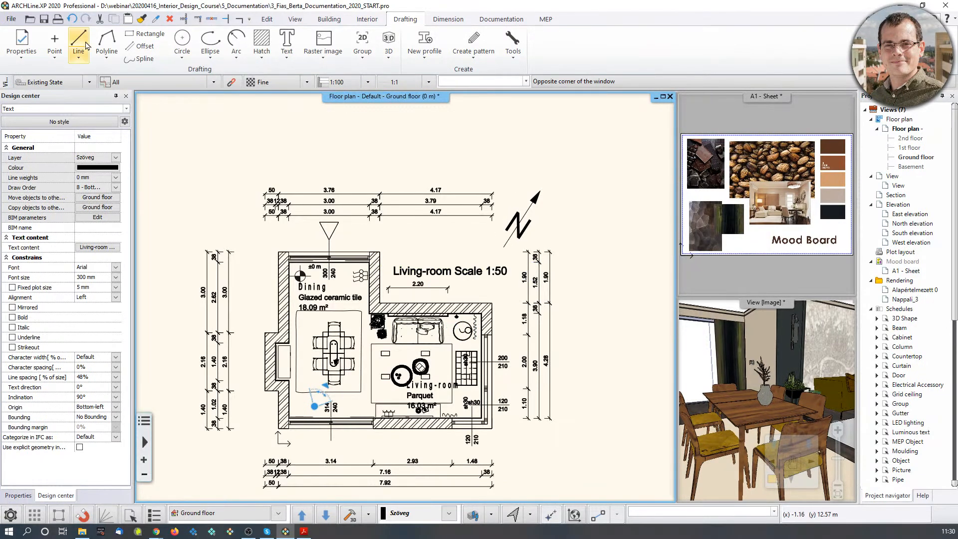
left_click(11, 19)
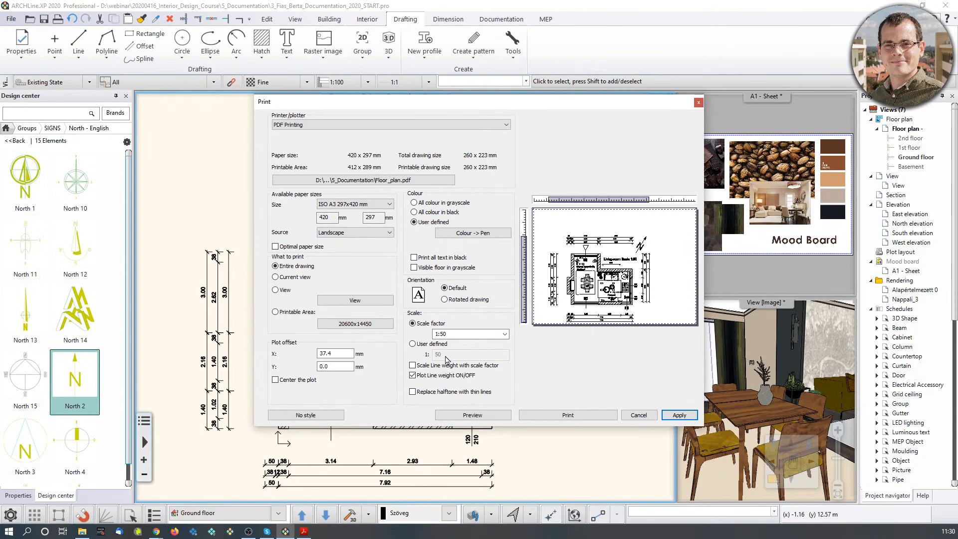
Center the plot on the sheet and print it to Floor_plan.pdf.
left_click(275, 380)
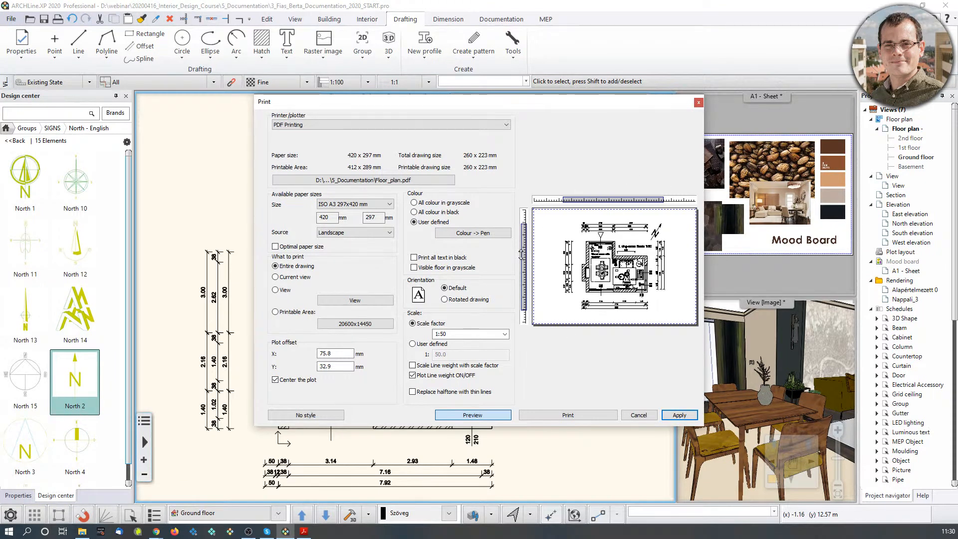
left_click(578, 416)
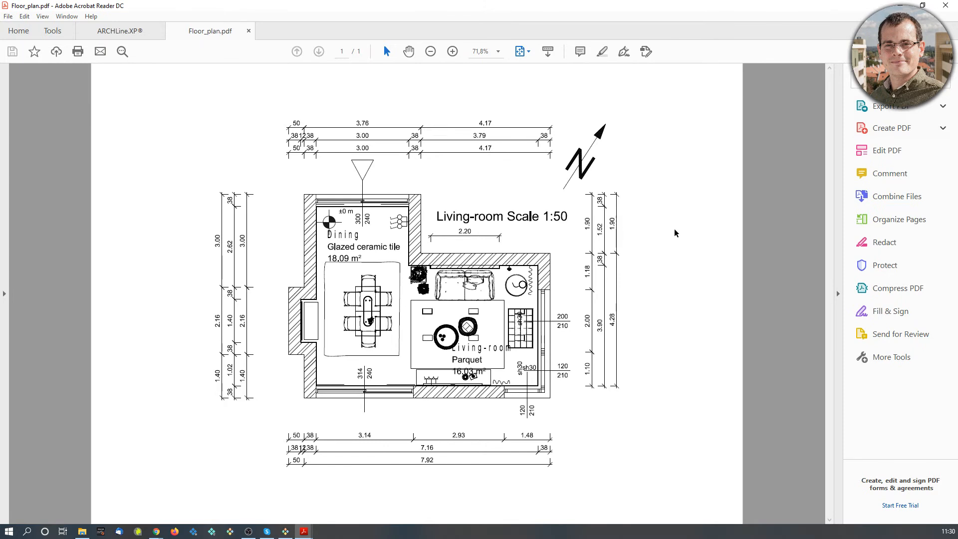
Zoom into the exported plan, close Floor_plan.pdf and move Acrobat aside.
left_click(452, 52)
left_click(452, 51)
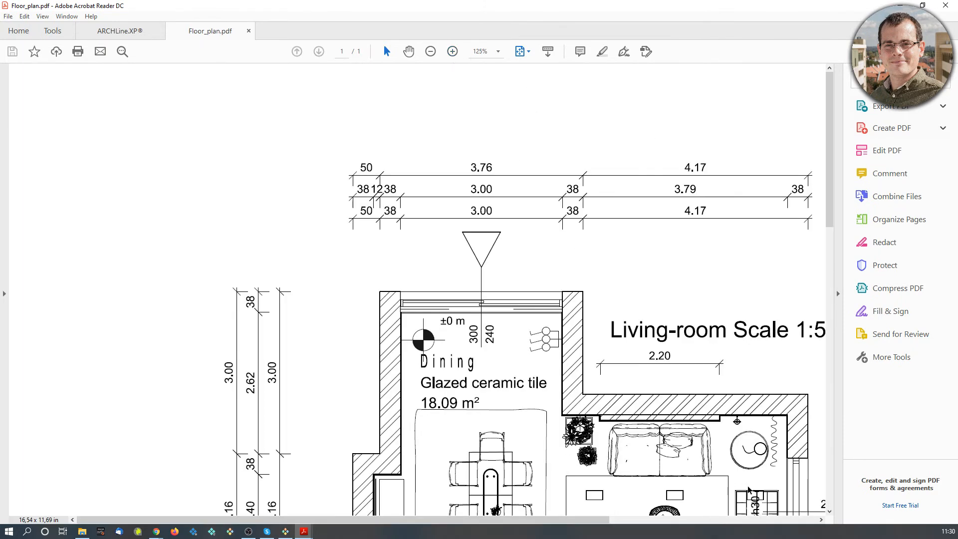
left_click(249, 31)
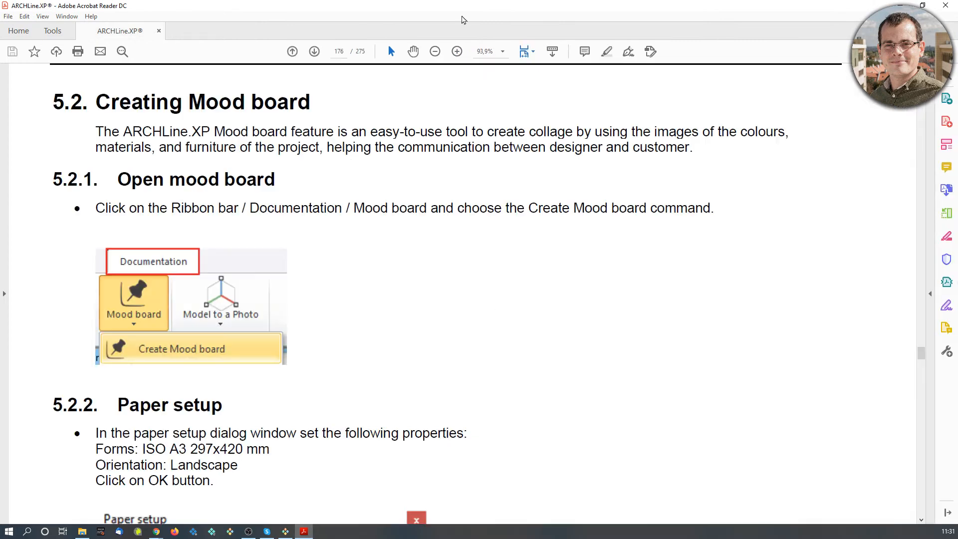
left_click_drag(736, 6, 0, 99)
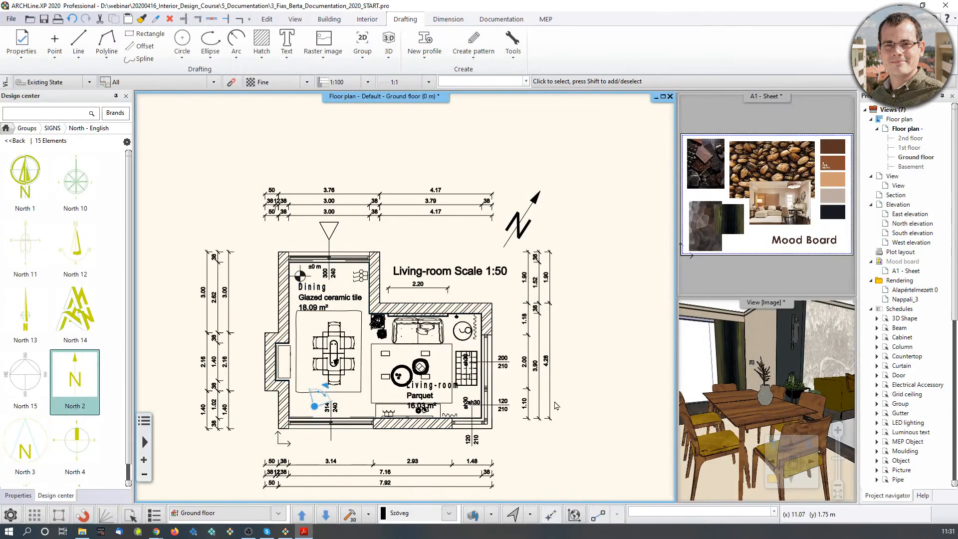
Fit the furnished floor plan in view and switch to the Documentation ribbon.
middle_click_drag(532, 361, 525, 332)
scroll(525, 336, "down", 1)
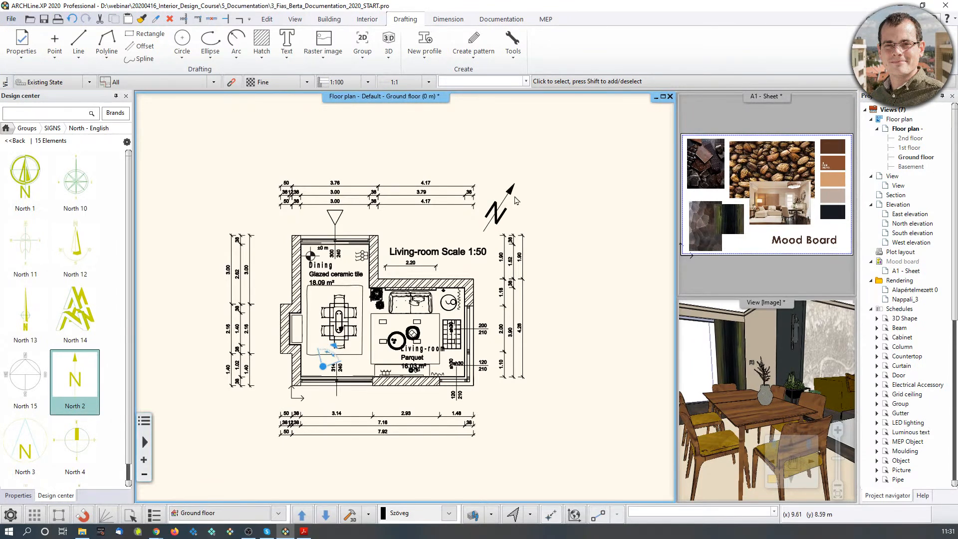
middle_click_drag(486, 278, 435, 226)
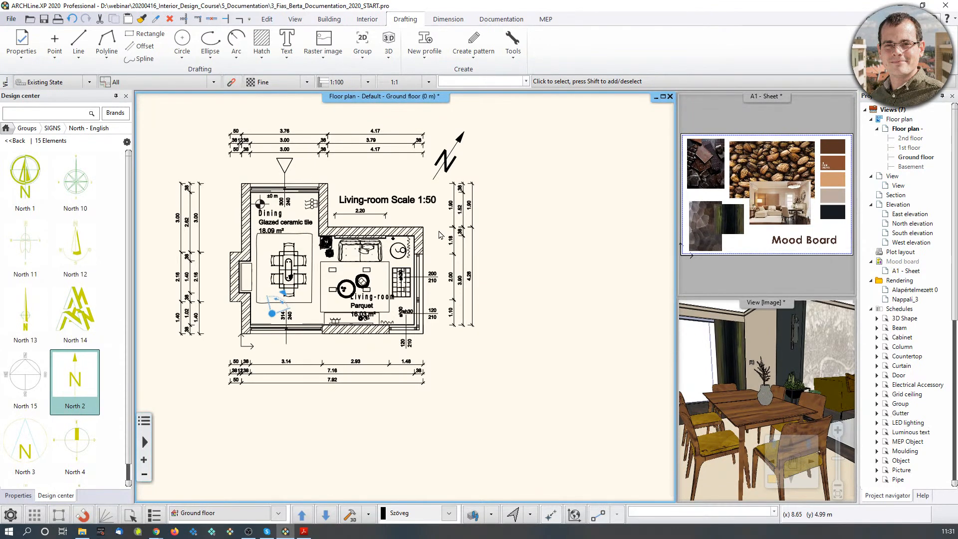
middle_click_drag(570, 237, 507, 257)
left_click(486, 20)
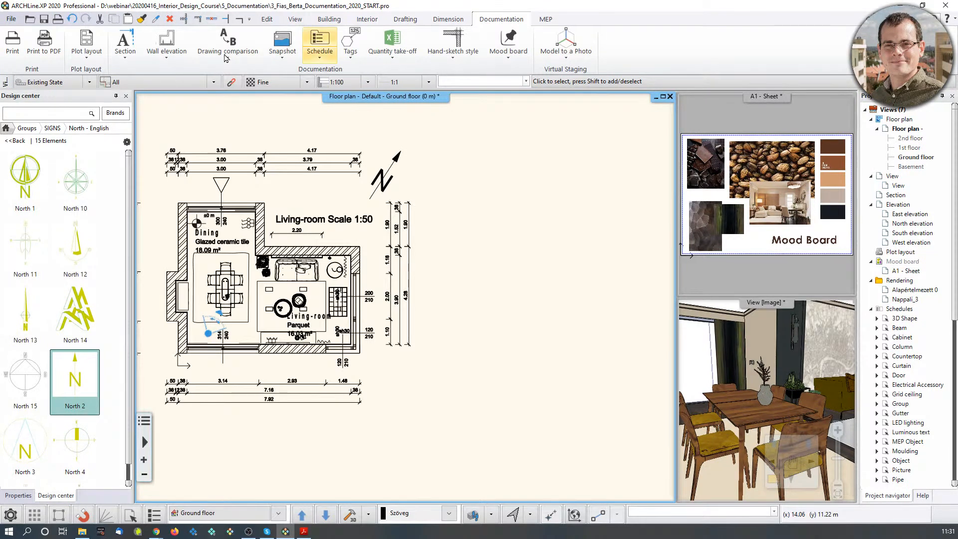
Start a wall elevation section on the living room and choose the sofa-wall side to show.
left_click(166, 56)
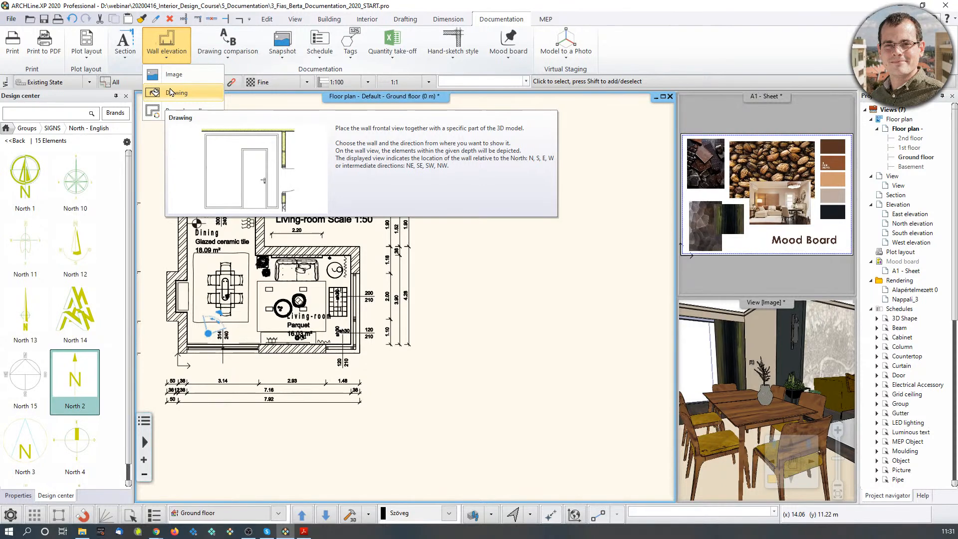
left_click(180, 81)
scroll(252, 272, "up", 6)
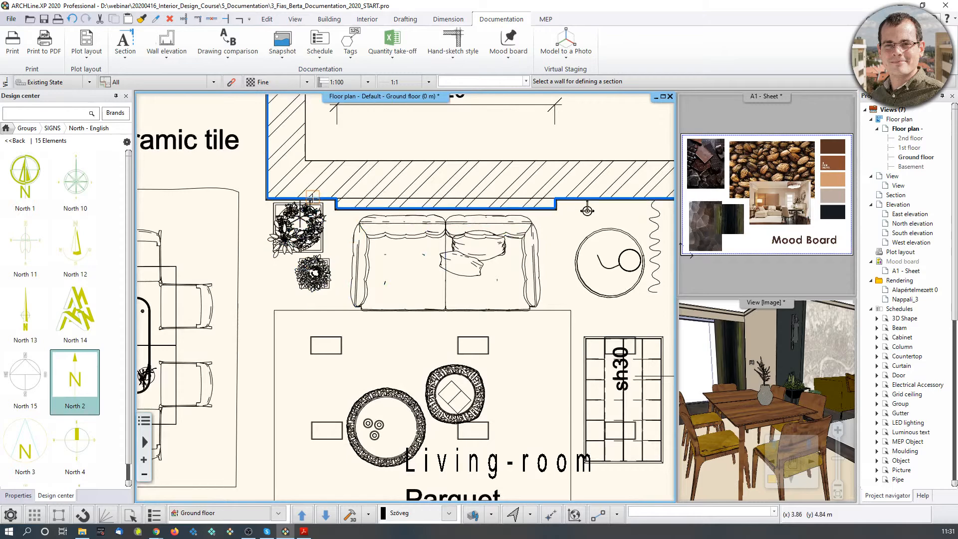
left_click(313, 197)
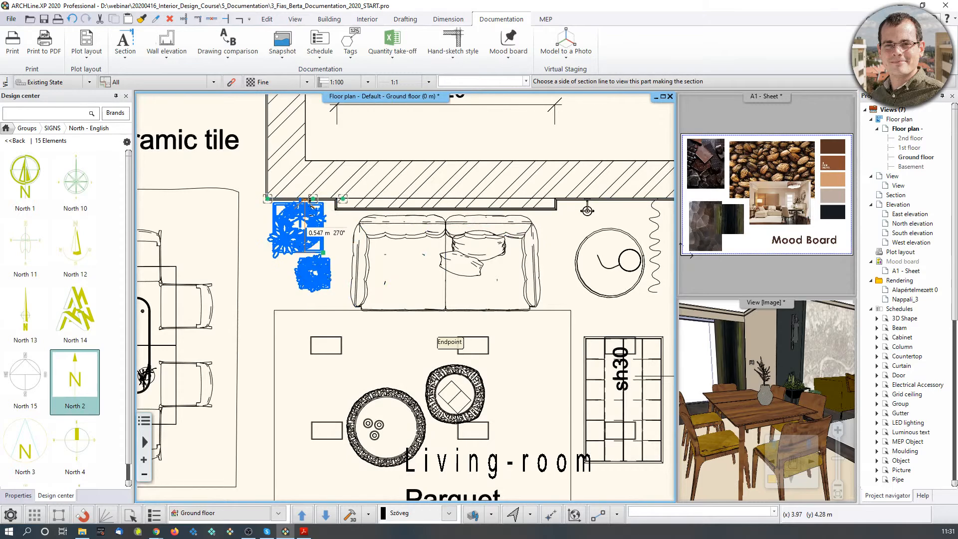
scroll(264, 210, "up", 5)
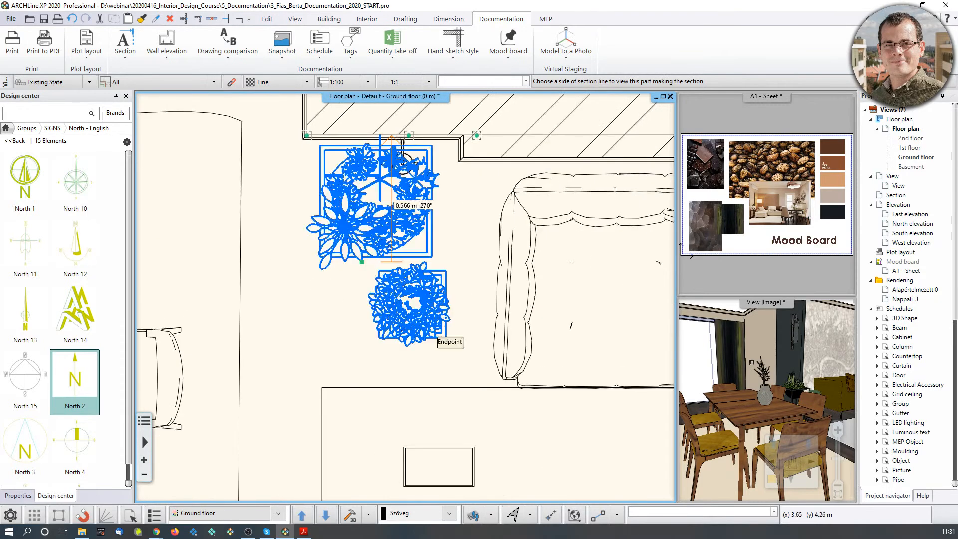
scroll(419, 287, "up", 2)
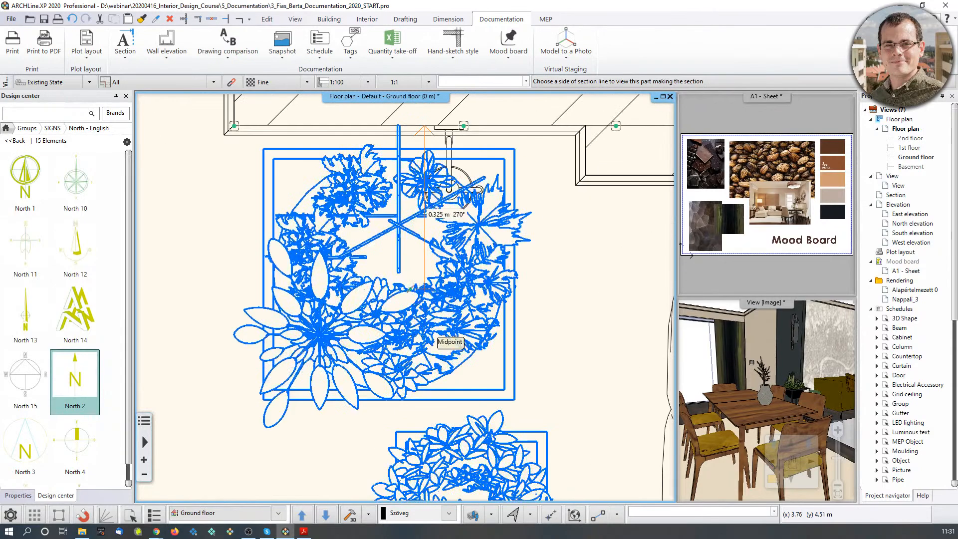
middle_click_drag(425, 199, 420, 301)
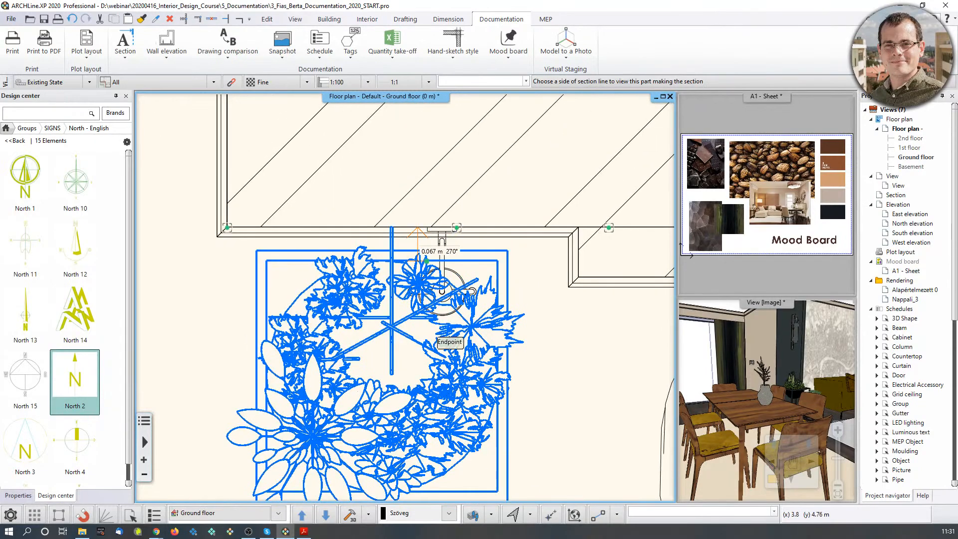
scroll(409, 315, "down", 3)
scroll(408, 315, "down", 1)
middle_click_drag(398, 424, 417, 314)
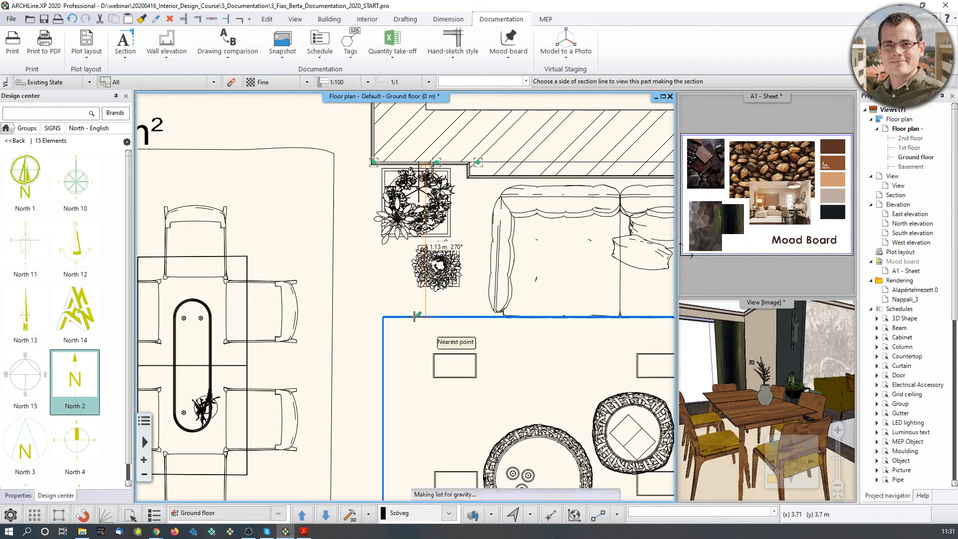
scroll(421, 363, "down", 2)
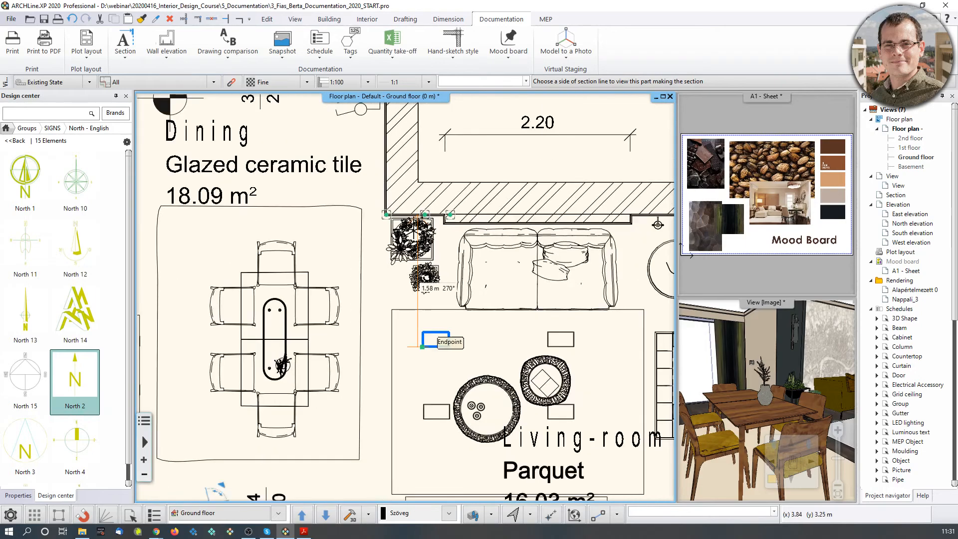
left_click(419, 362)
scroll(407, 299, "down", 2)
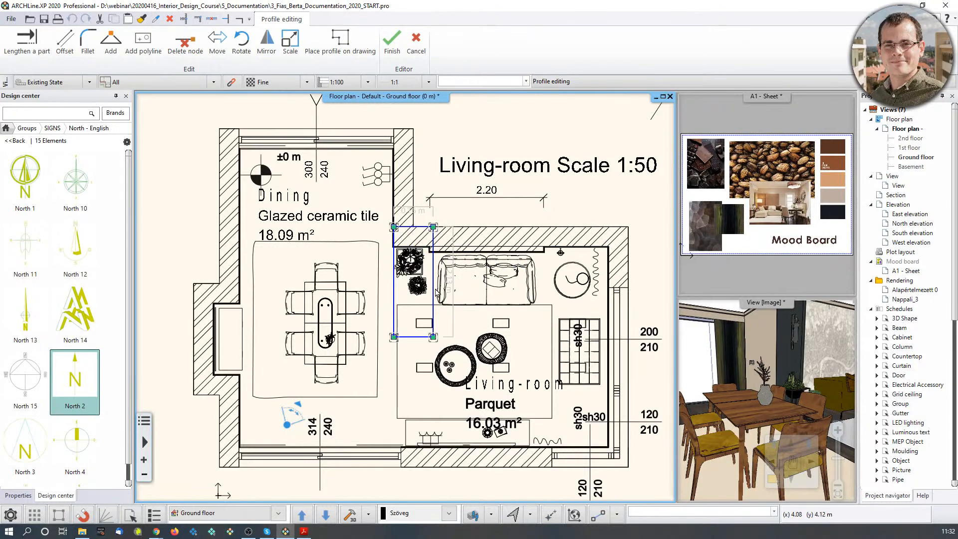
Offset the profile's right and bottom edges out to the wall, then open the snapshot format list.
right_click(433, 296)
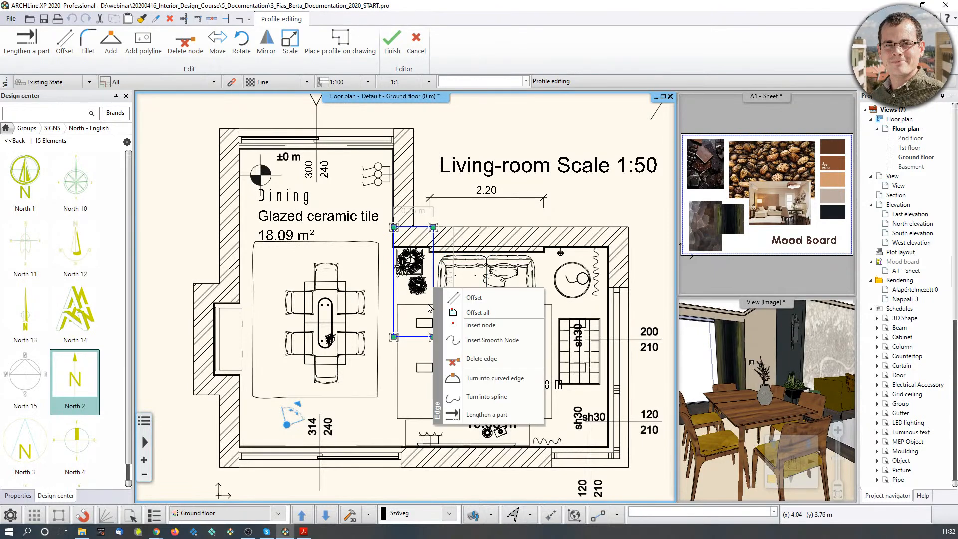
left_click(474, 298)
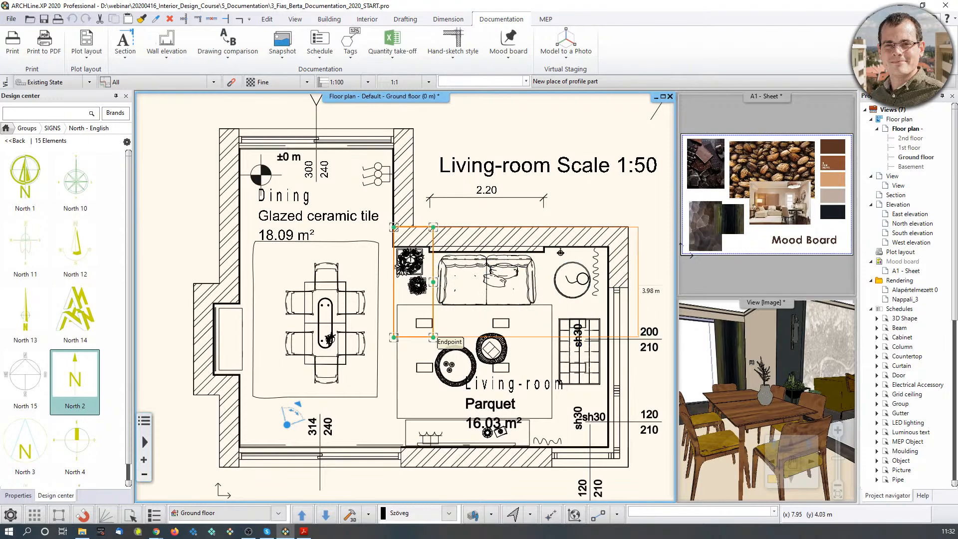
left_click(629, 275)
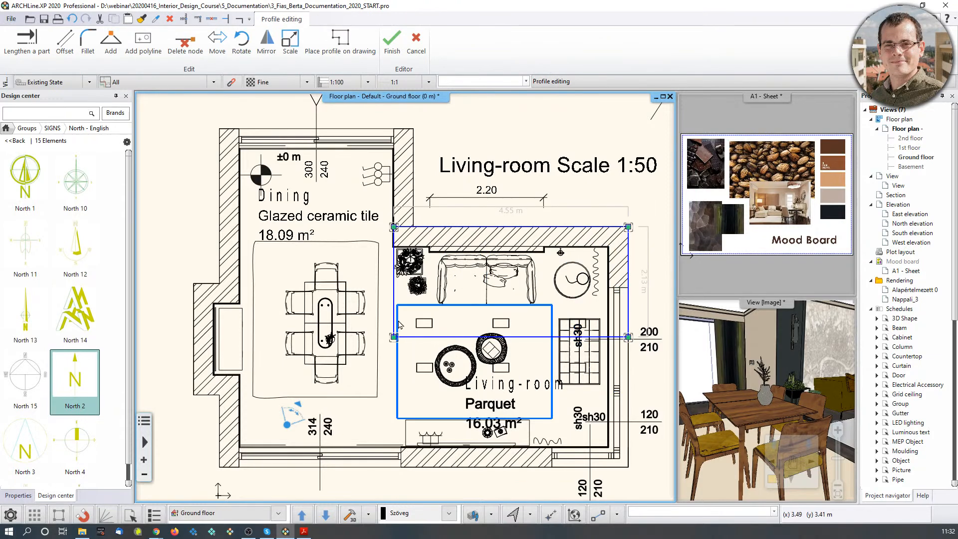
right_click(523, 340)
left_click(563, 347)
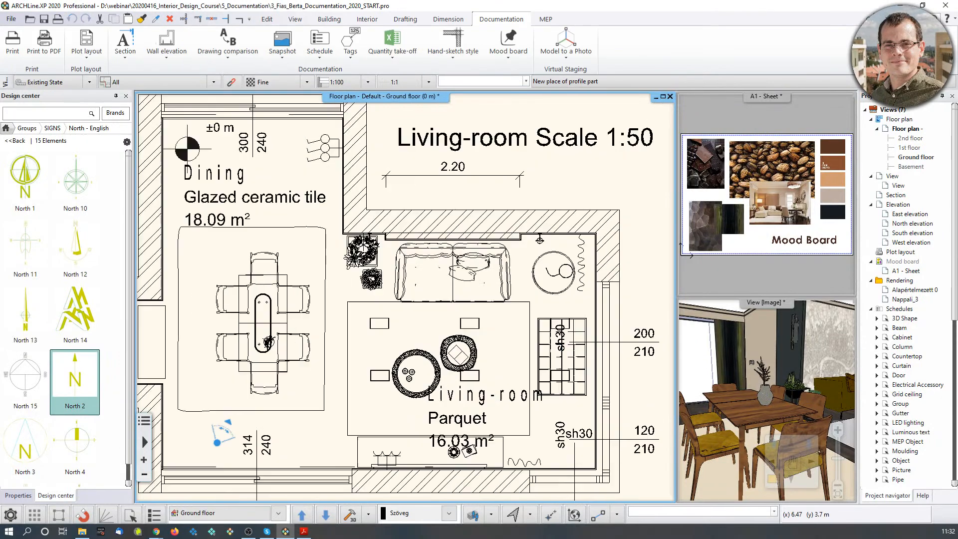
scroll(598, 313, "up", 5)
middle_click_drag(426, 304, 496, 323)
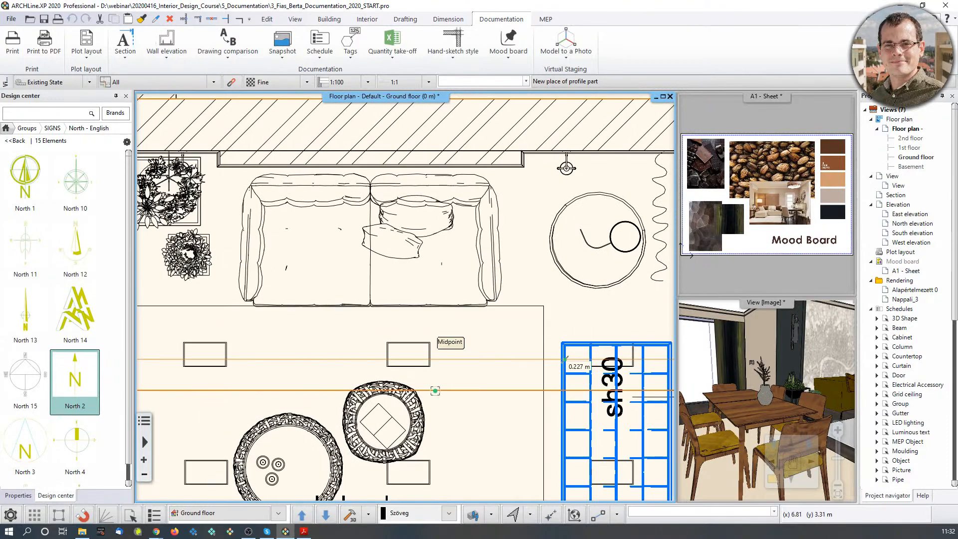
scroll(405, 299, "down", 2)
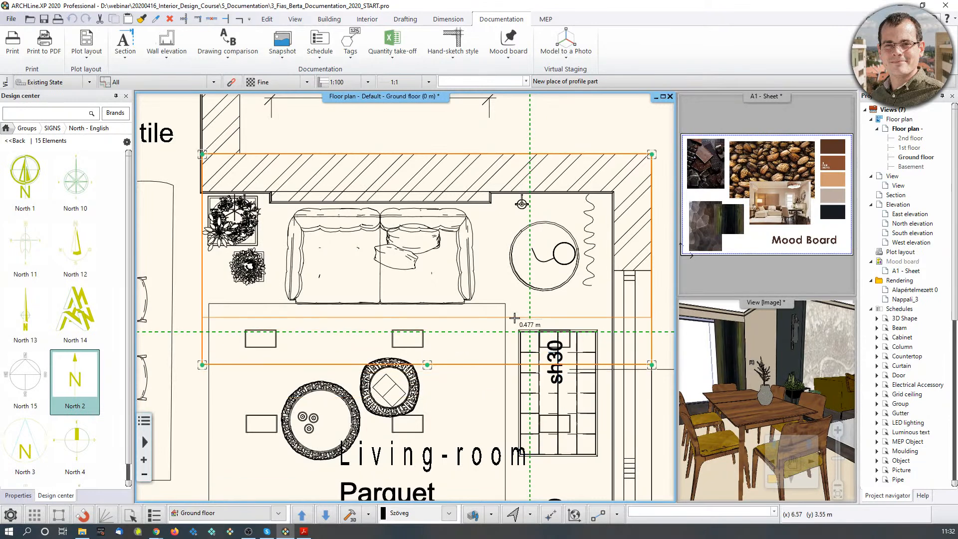
left_click(554, 309)
scroll(544, 309, "down", 2)
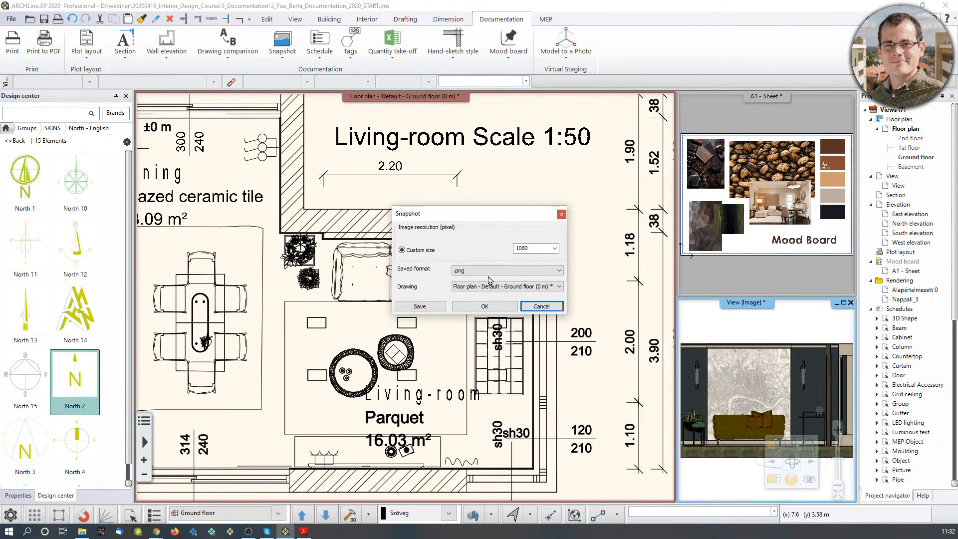
left_click(559, 271)
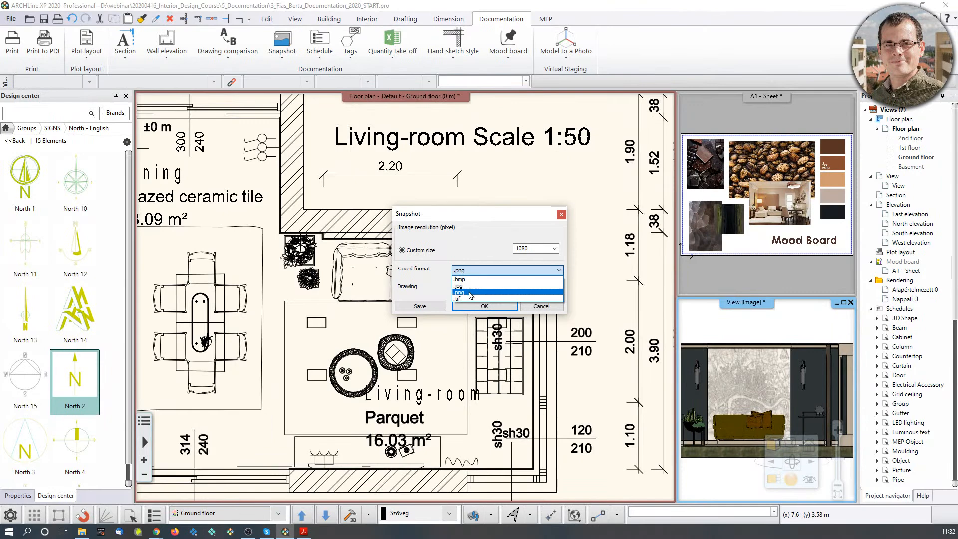
Choose PNG as the snapshot format and confirm the snapshot settings.
left_click(470, 294)
left_click(483, 306)
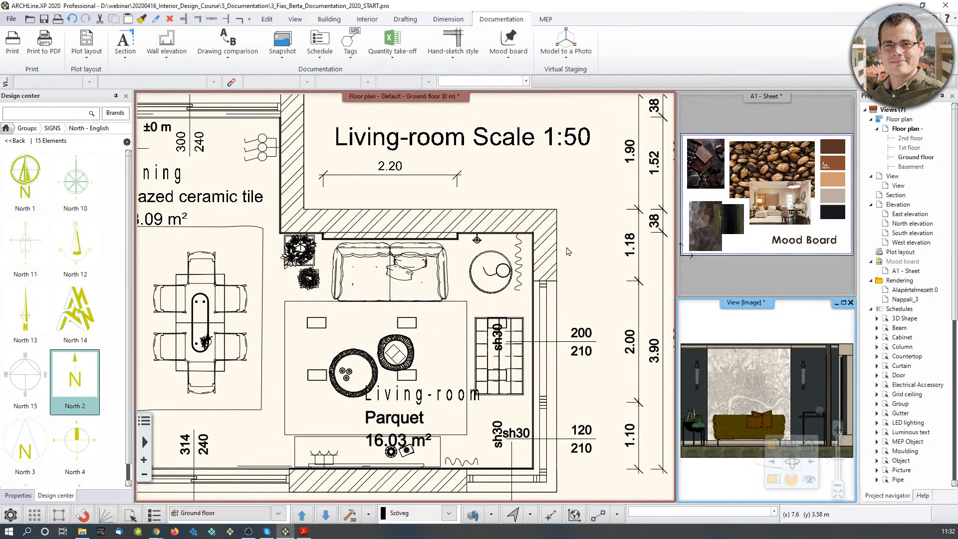
scroll(562, 257, "down", 4)
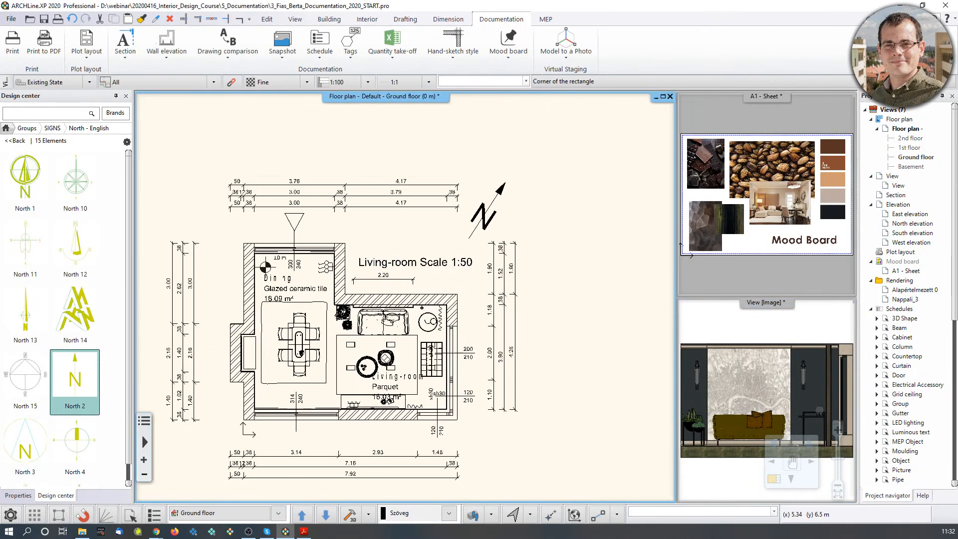
scroll(402, 227, "down", 1)
scroll(322, 240, "up", 1)
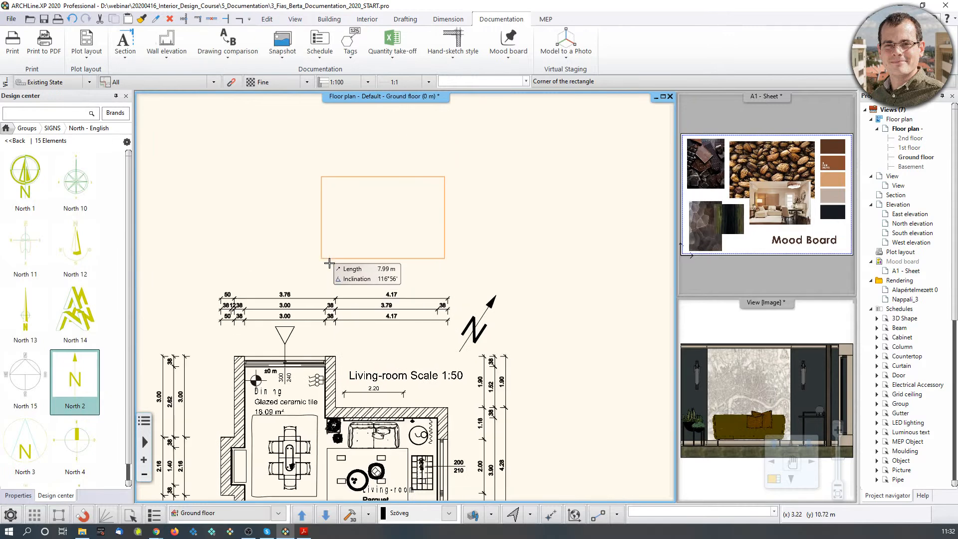
Place the elevation image above the floor plan and start a new 2D drawing window.
left_click(322, 258)
scroll(419, 217, "down", 1)
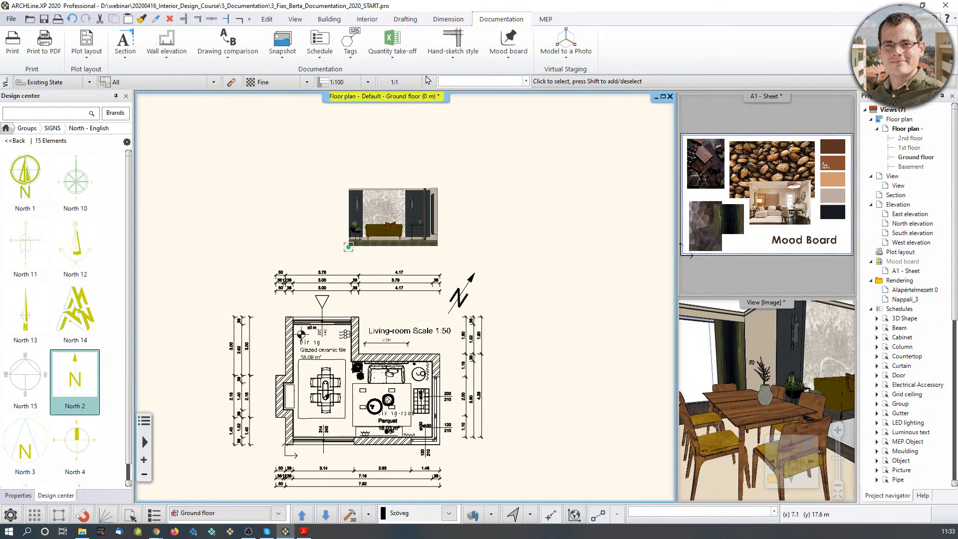
left_click(301, 23)
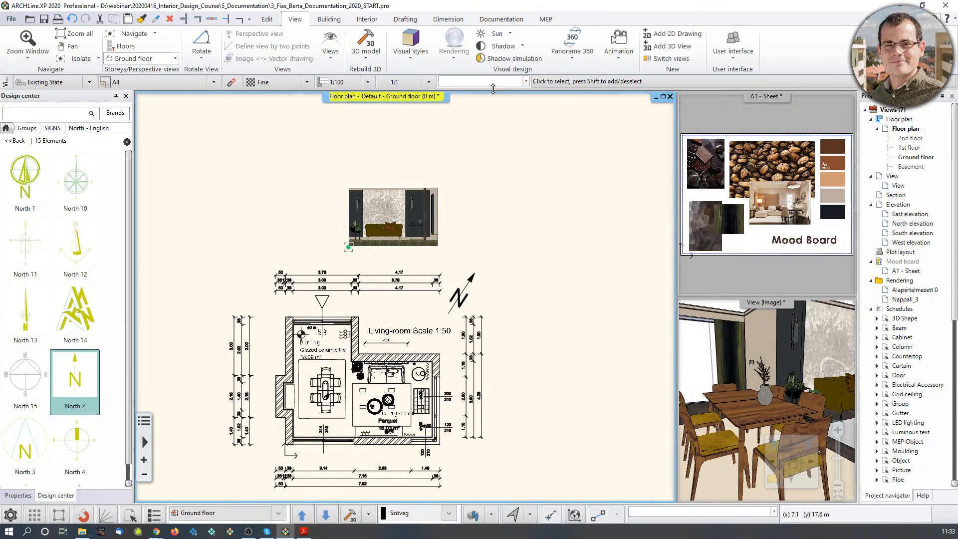
left_click(690, 36)
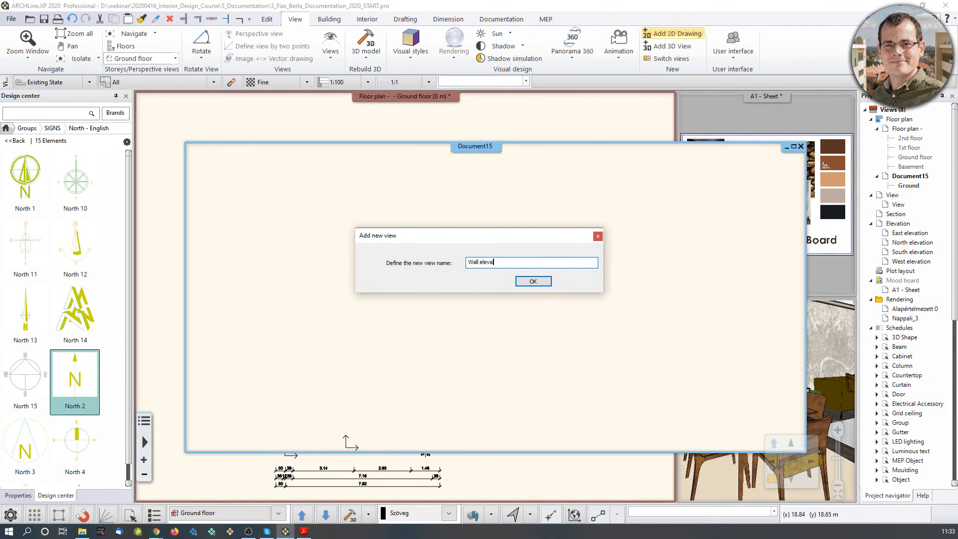
Name the new drawing 'Wall elevations' and cut-paste the elevation image from the floor plan into it.
left_click(530, 282)
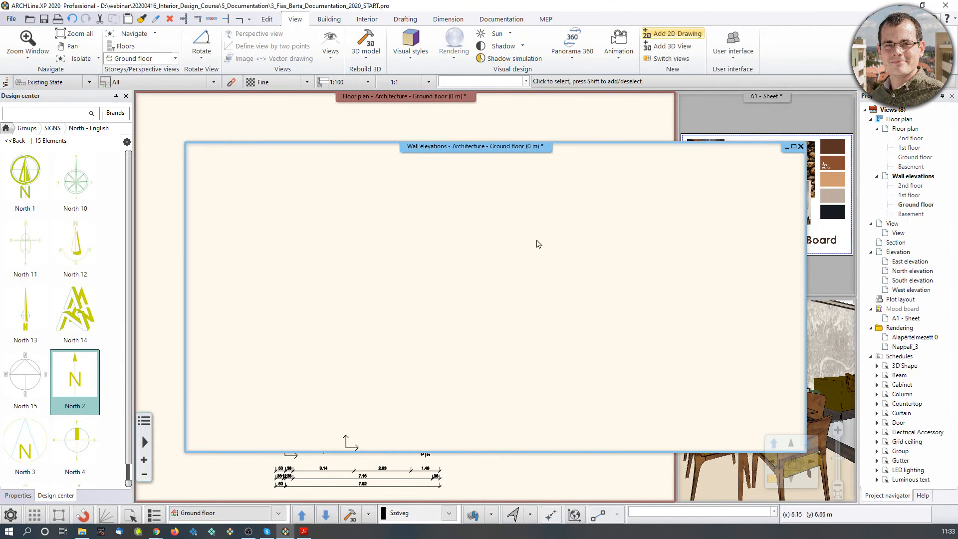
left_click(557, 116)
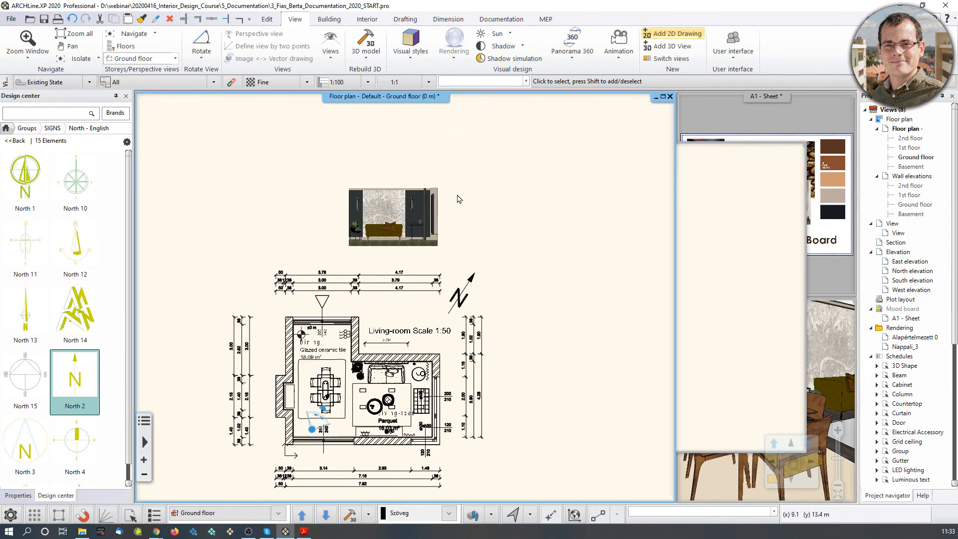
left_click(429, 213)
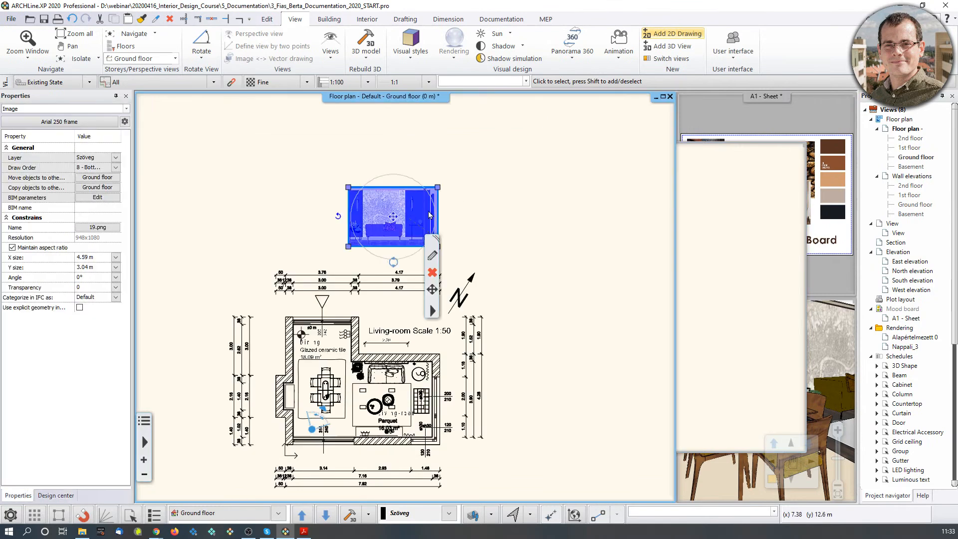
key("ctrl+x")
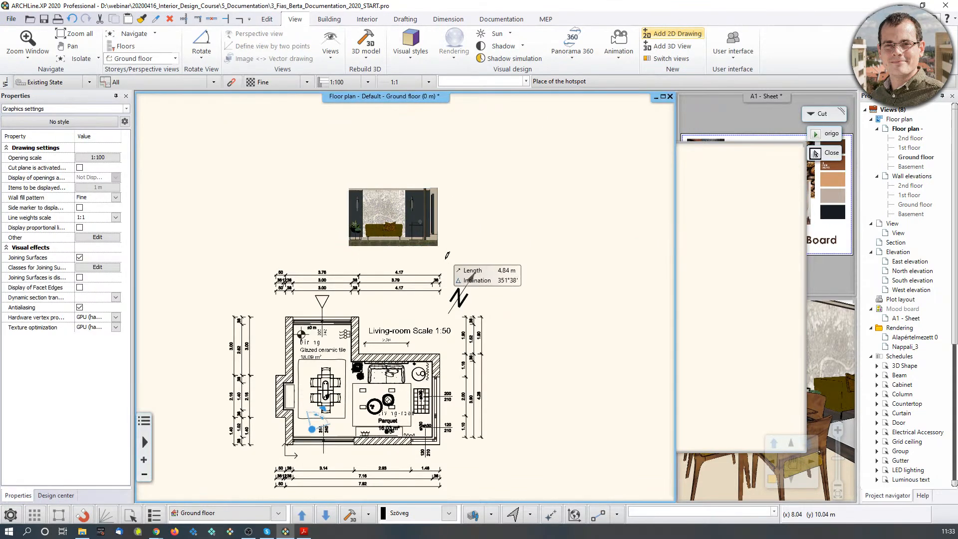
left_click(437, 246)
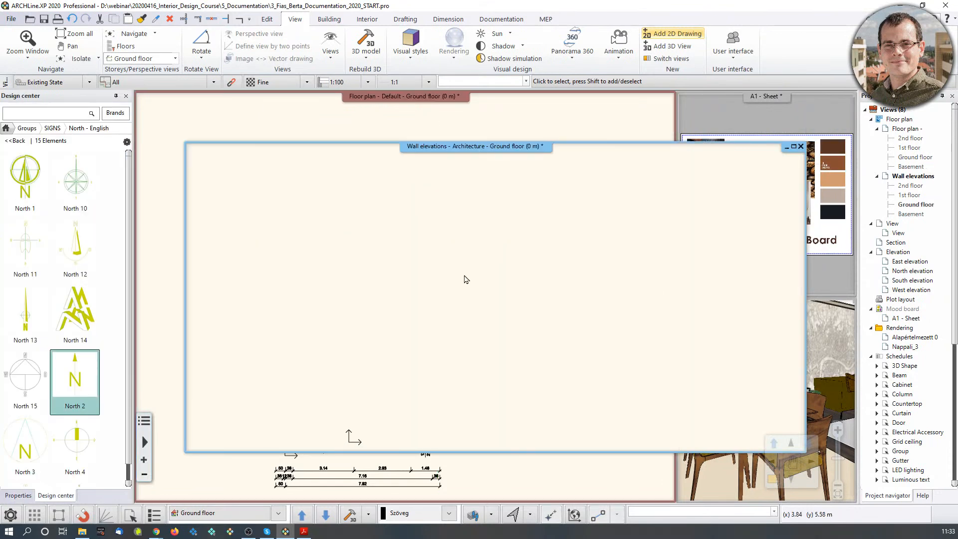
key("ctrl+v")
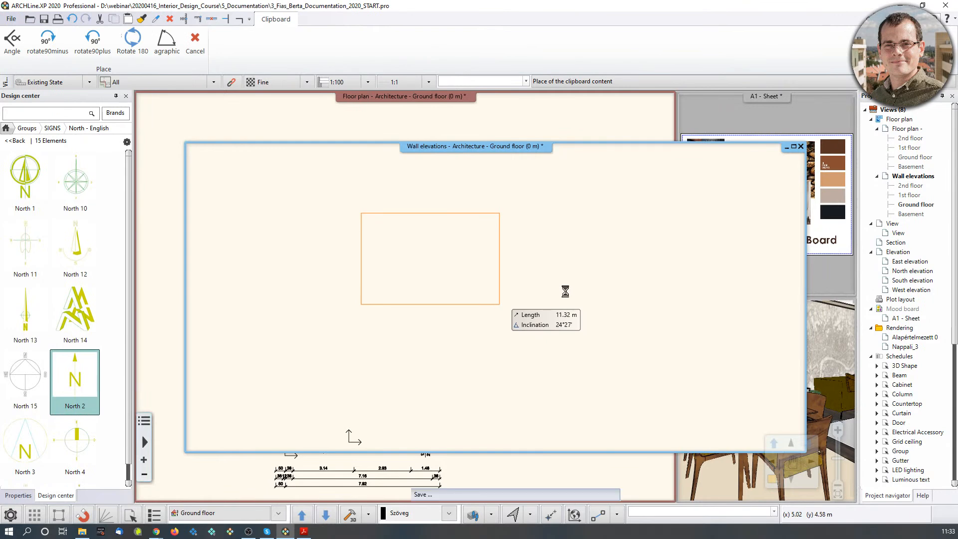
left_click(524, 273)
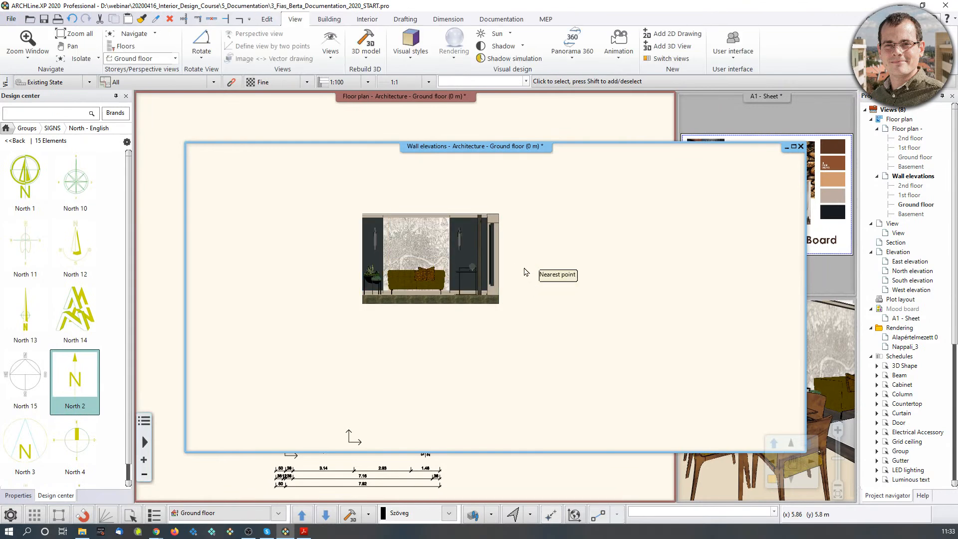
Return to the floor plan window and bring up the documentation wall elevation options.
left_click(559, 125)
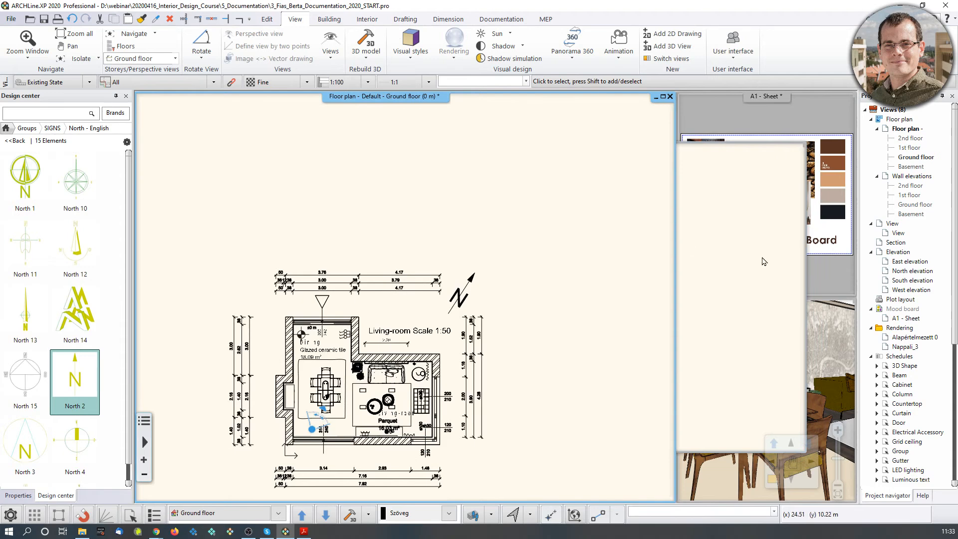
left_click(734, 219)
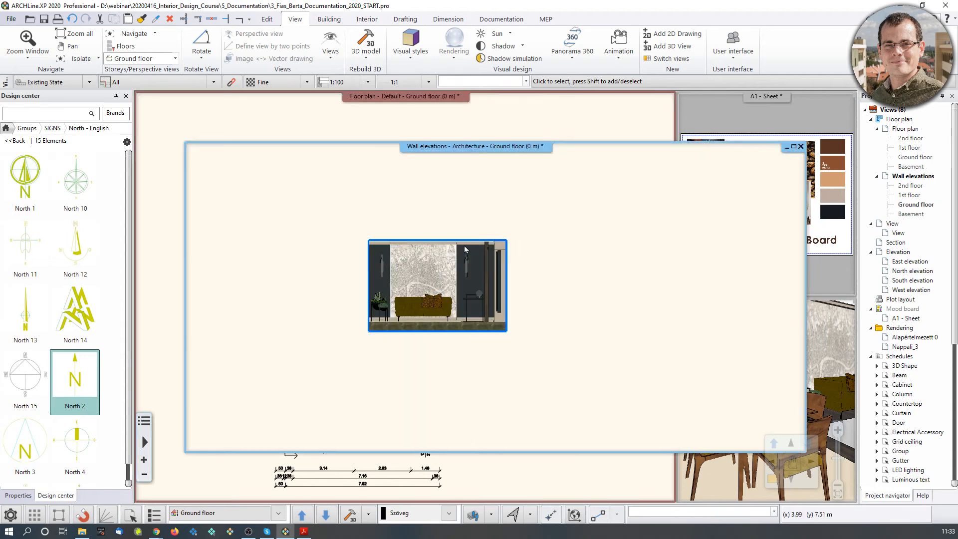
left_click(535, 120)
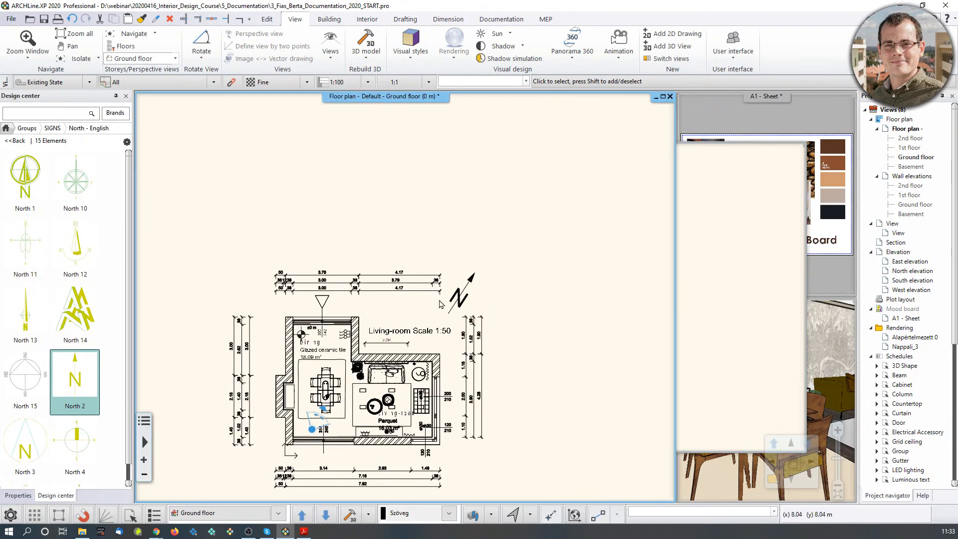
scroll(395, 282, "up", 2)
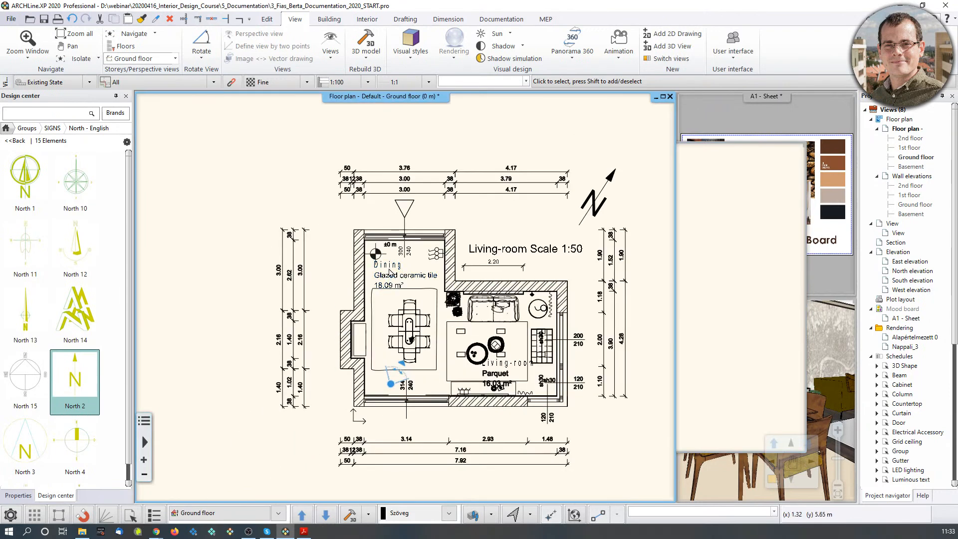
left_click(501, 19)
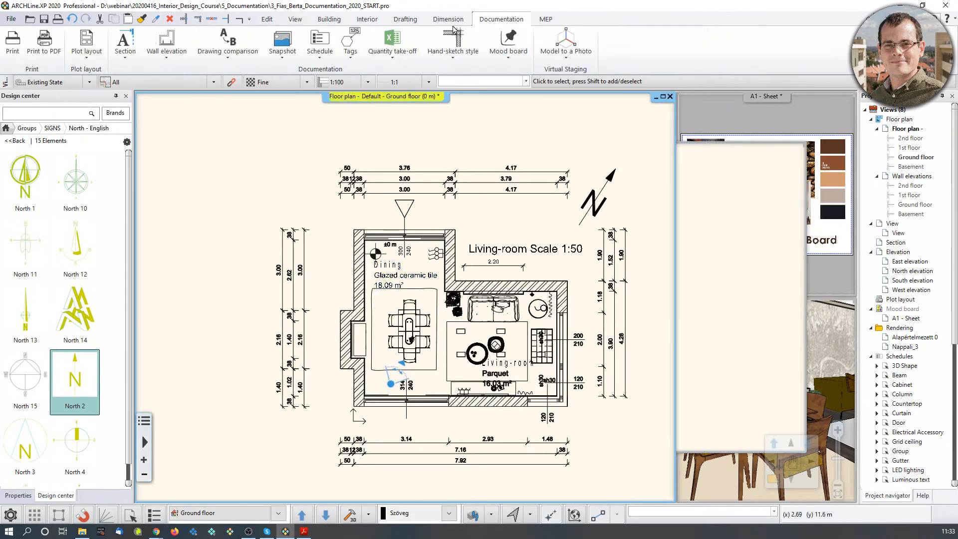
left_click(166, 58)
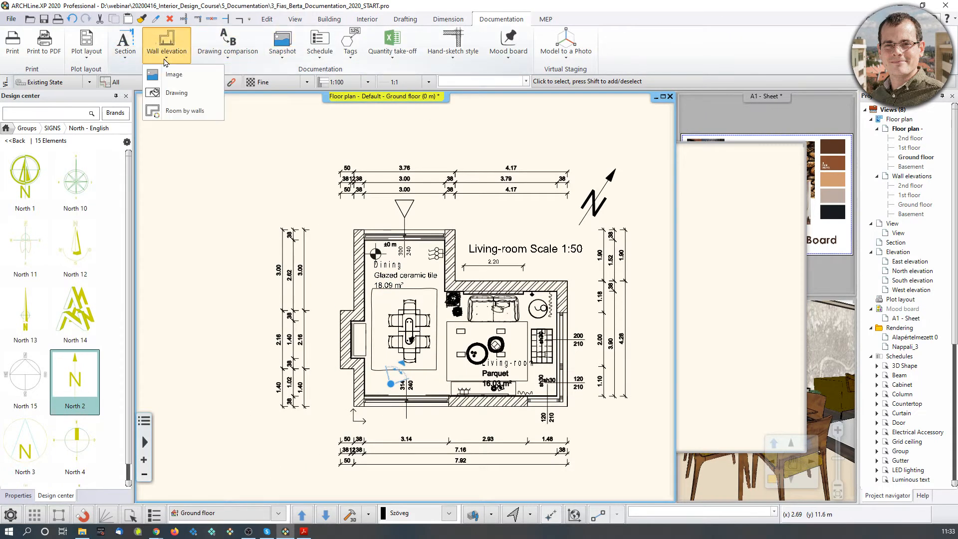
Generate the SE W(6)-1 frontal elevation of the TV wall and place it above the plan.
left_click(183, 93)
scroll(339, 257, "up", 3)
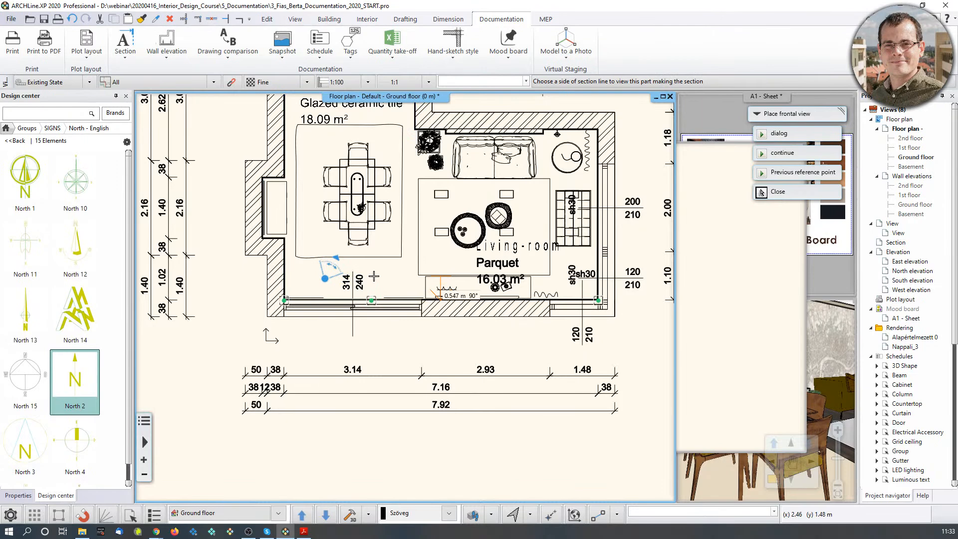
left_click(456, 283)
scroll(422, 280, "up", 2)
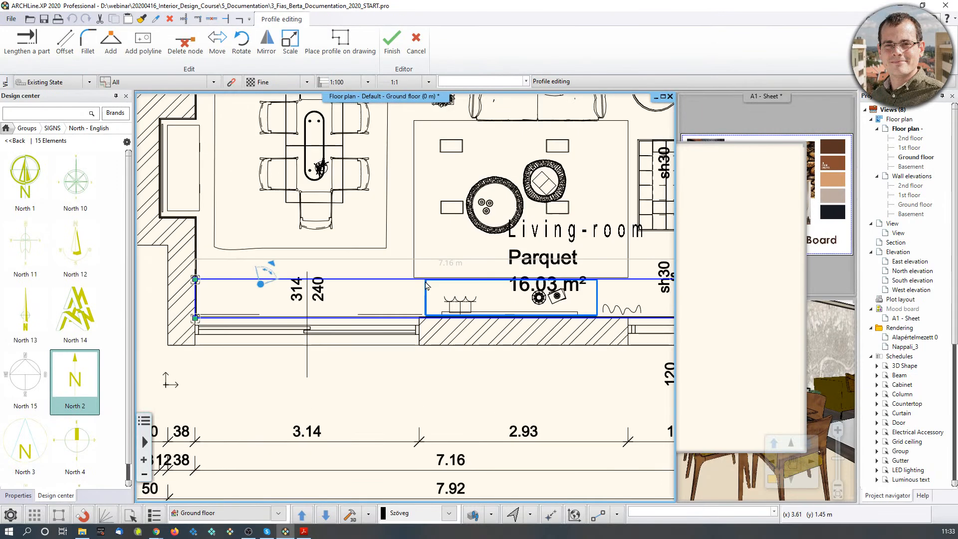
scroll(547, 278, "down", 1)
scroll(544, 290, "up", 1)
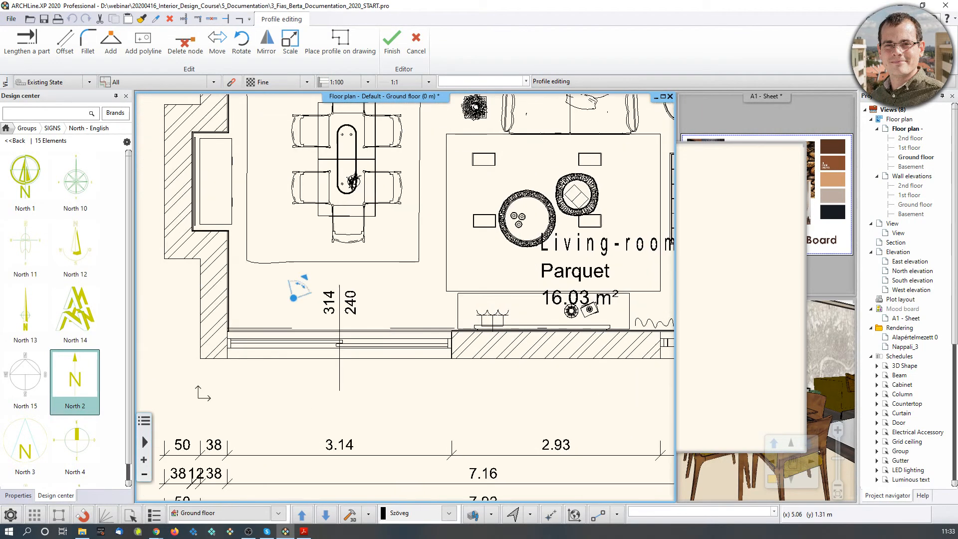
scroll(538, 305, "down", 2)
key("Escape")
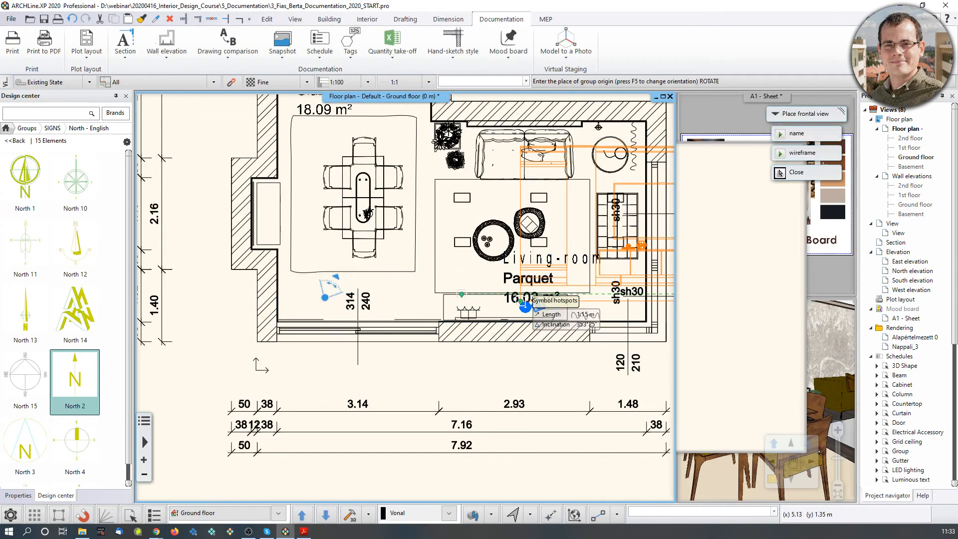
scroll(531, 302, "down", 2)
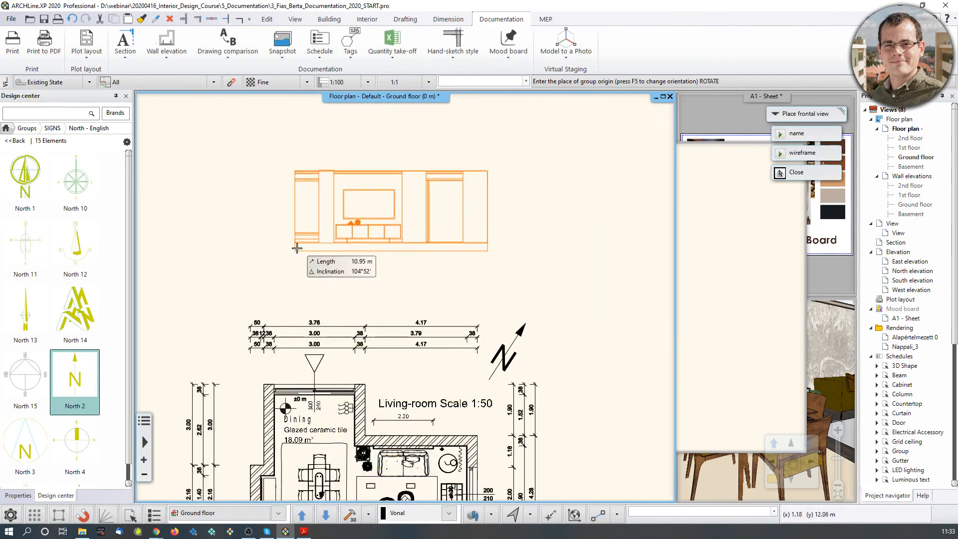
left_click(298, 244)
left_click(780, 153)
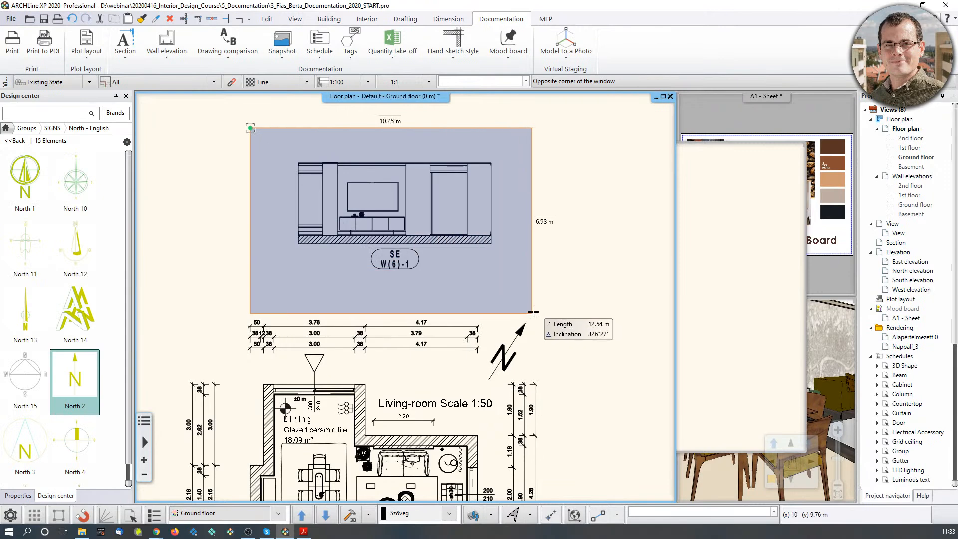
Cut the TV-wall elevation from the plan and paste it into the ground-floor Wall elevations view.
left_click(366, 238)
key("ctrl+x")
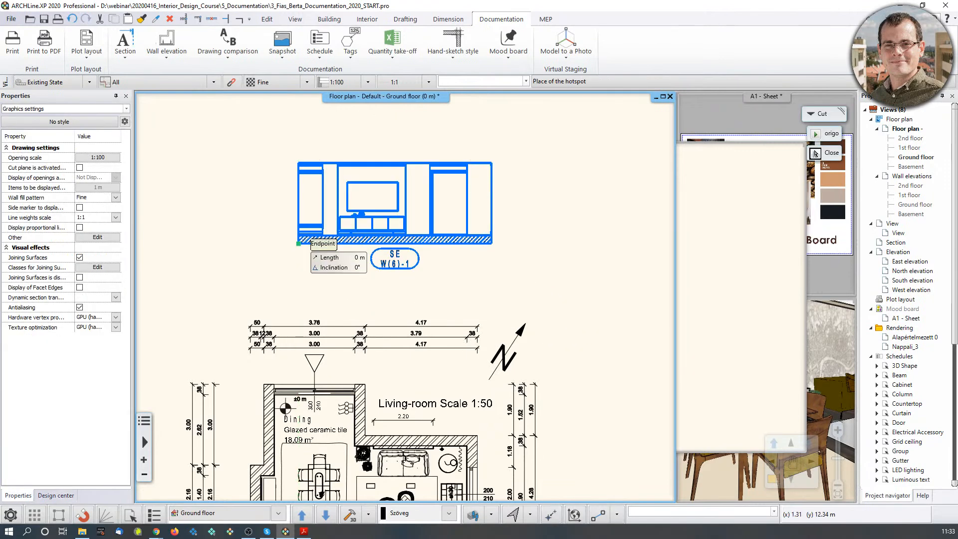
left_click(298, 244)
double_click(915, 204)
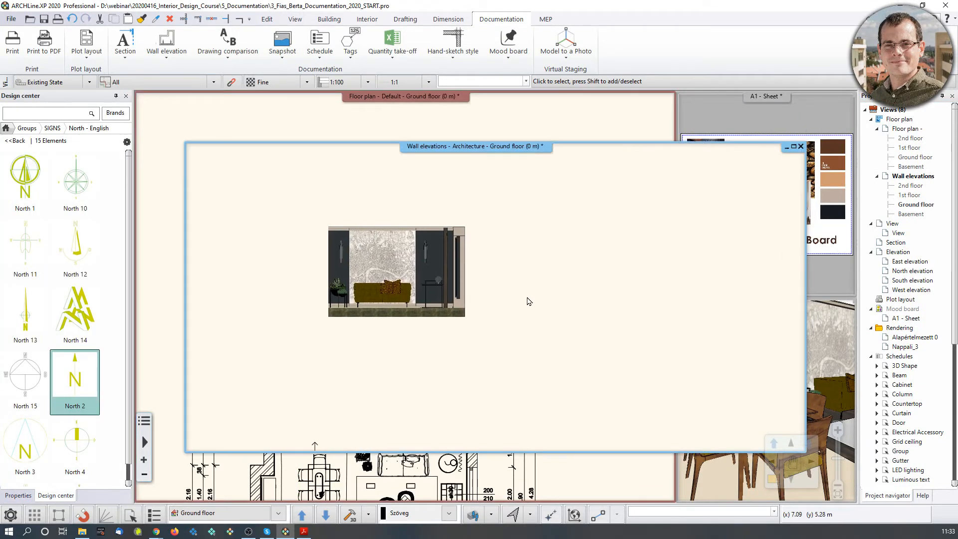
key("ctrl+v")
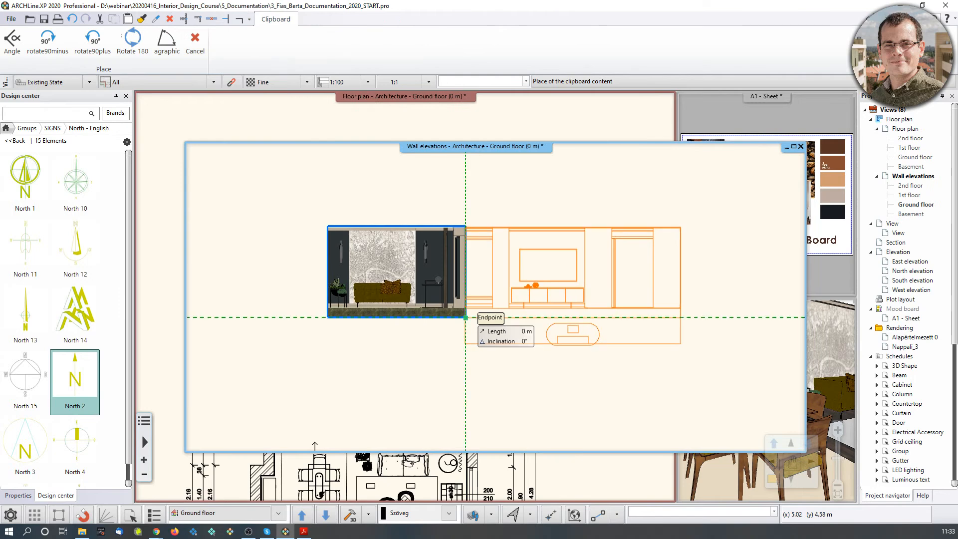
Place the TV-wall elevation to the right of the sofa-wall elevation.
left_click(495, 318)
key("Escape")
scroll(507, 376, "down", 1)
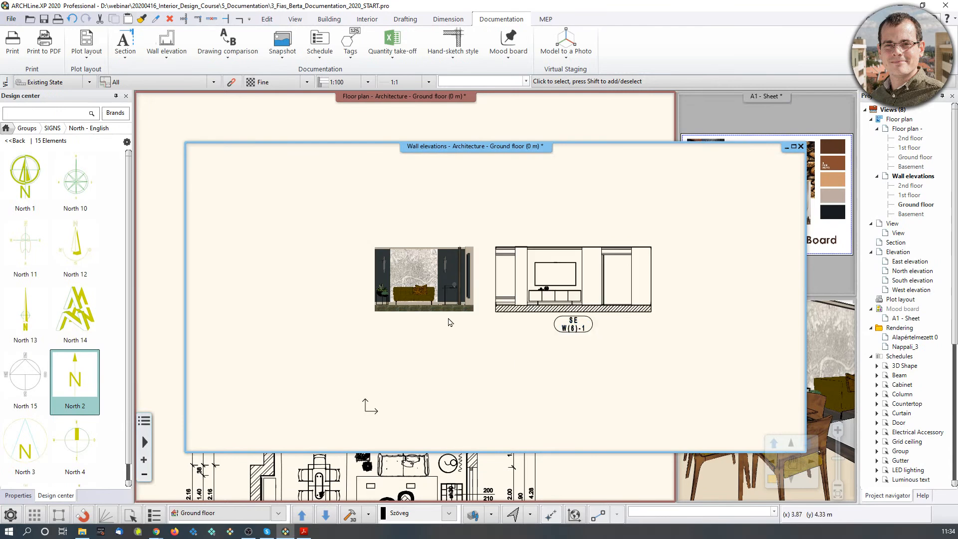
scroll(441, 320, "up", 4)
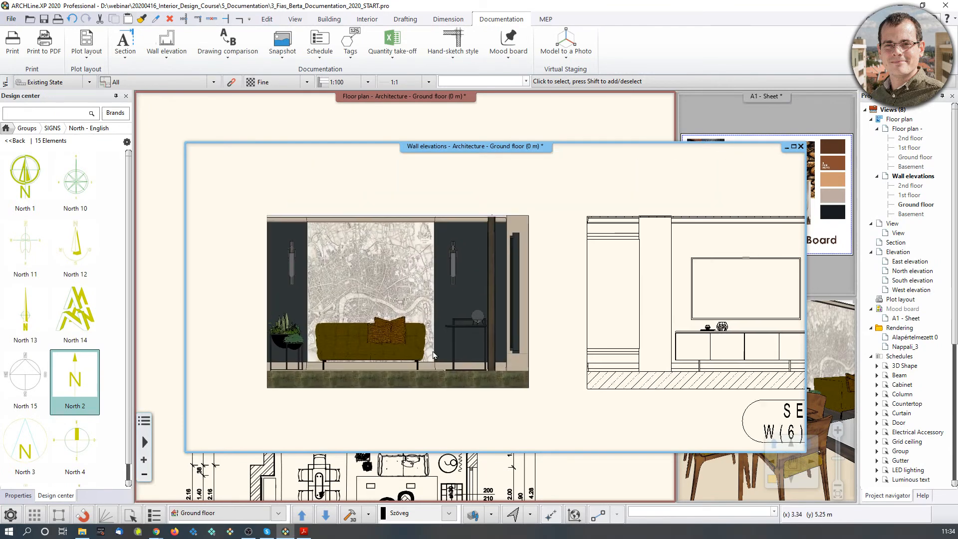
scroll(411, 339, "up", 2)
scroll(332, 299, "up", 4)
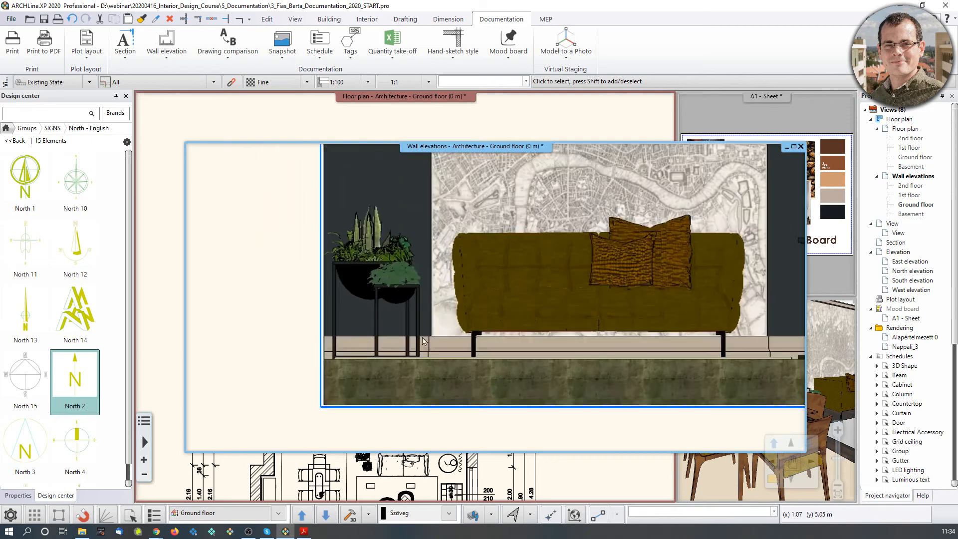
scroll(567, 289, "down", 6)
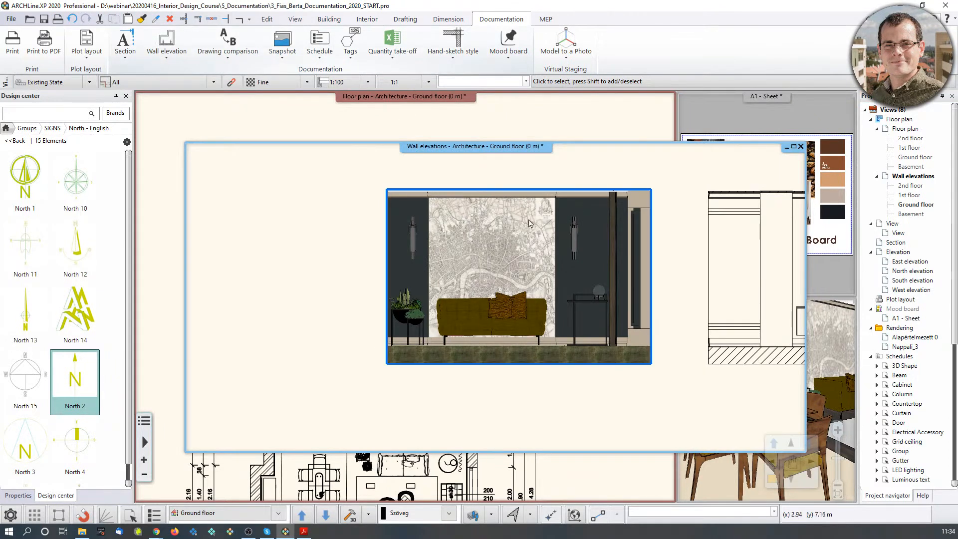
Dock the Wall elevations view as the main window and centre the sofa elevation.
left_click(773, 480)
middle_click_drag(250, 292, 482, 316)
scroll(460, 318, "up", 2)
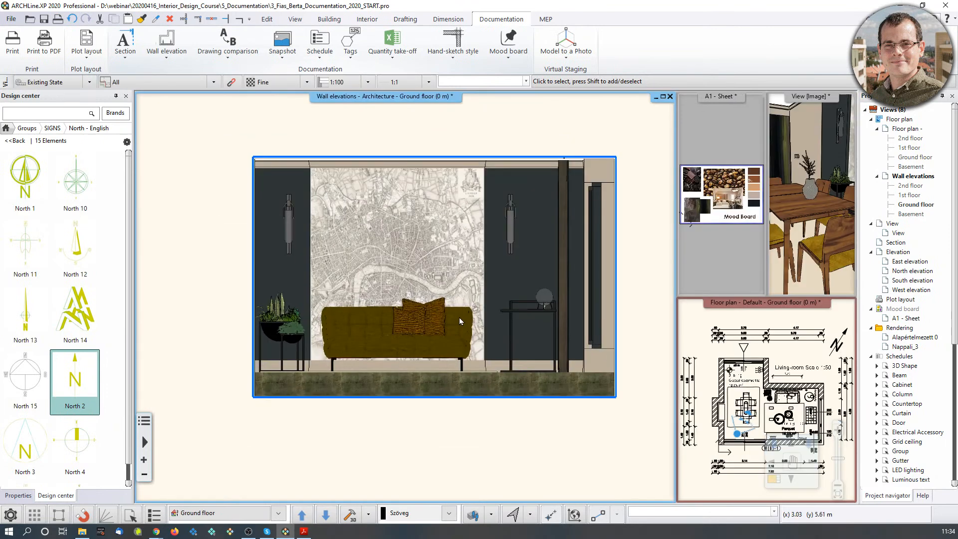
Start a horizontal serial dimension, then delete the accidental vertical 45 dimension.
left_click(443, 20)
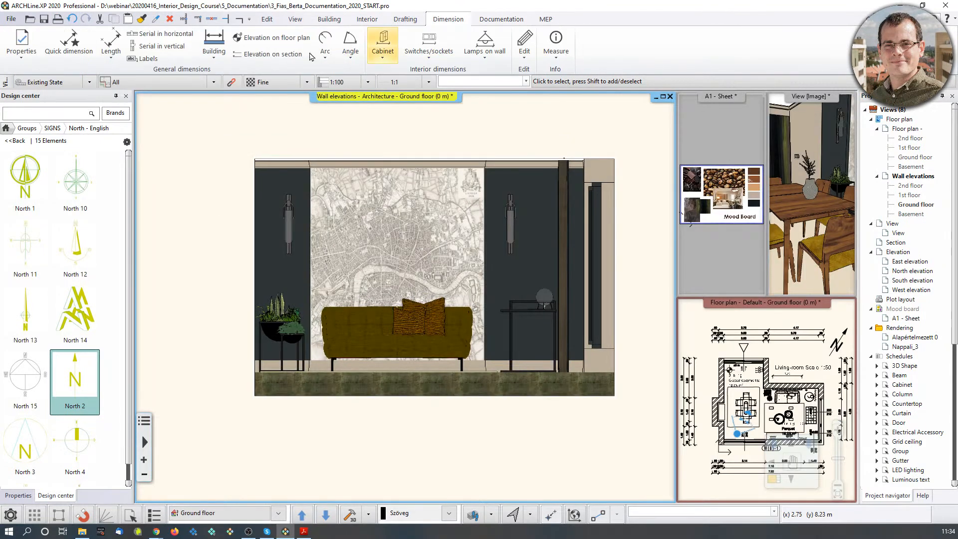
left_click(165, 35)
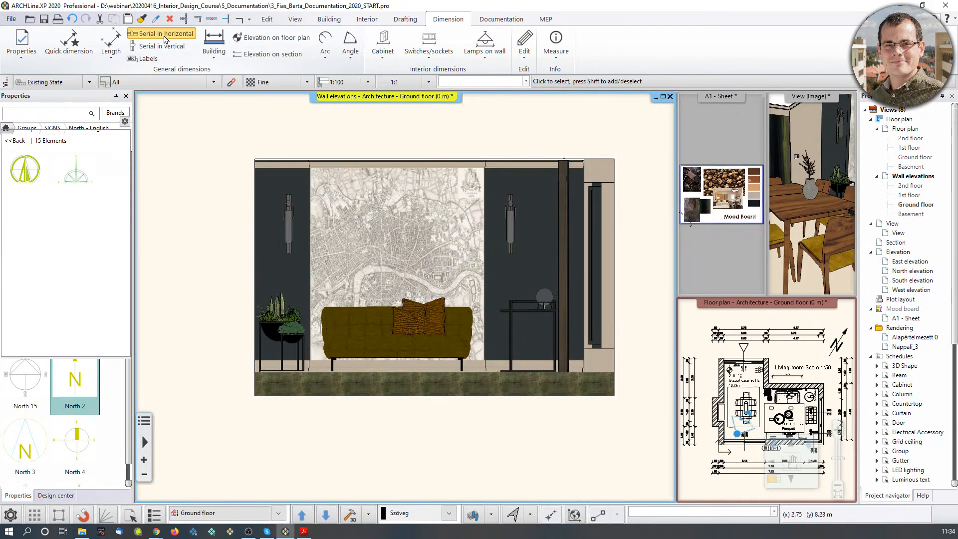
scroll(330, 349, "up", 5)
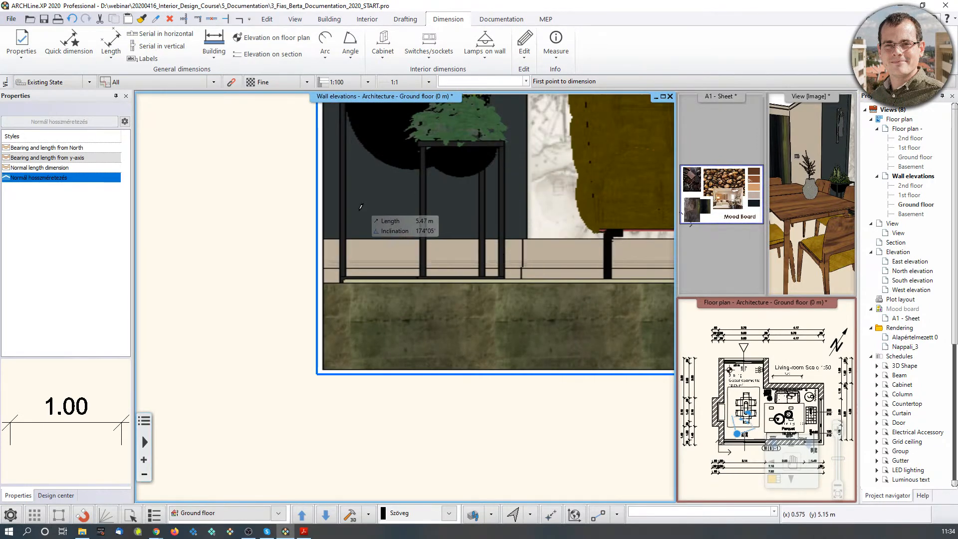
left_click(324, 240)
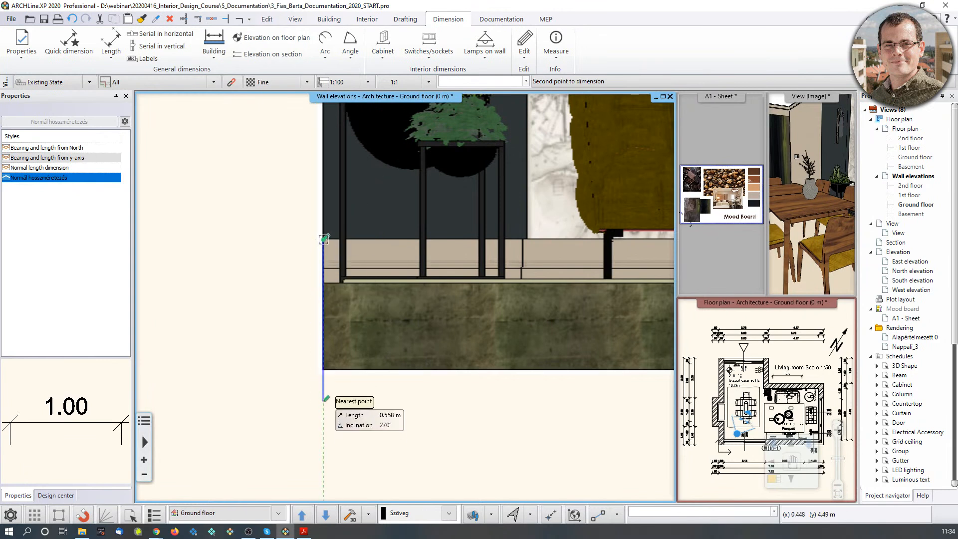
left_click(323, 370)
key("Escape")
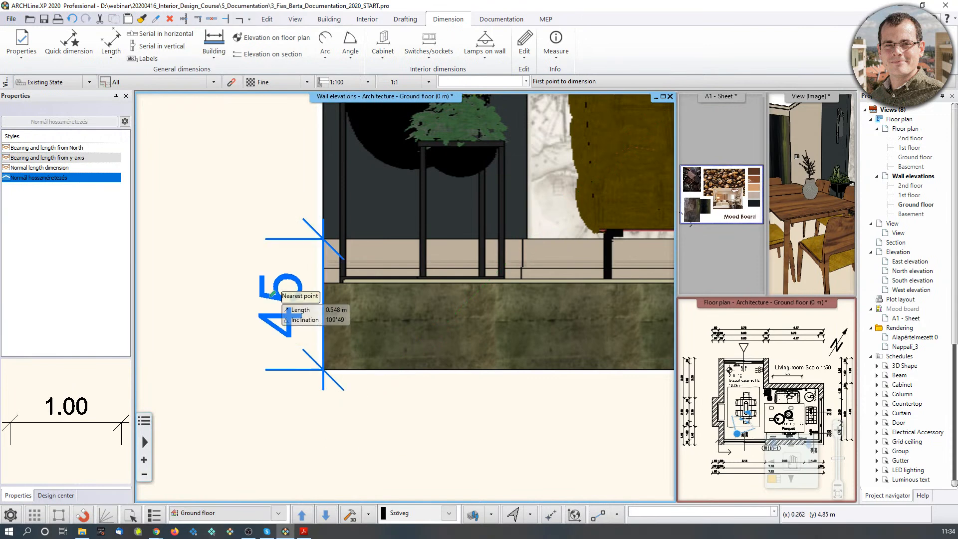
key("Escape")
left_click(280, 291)
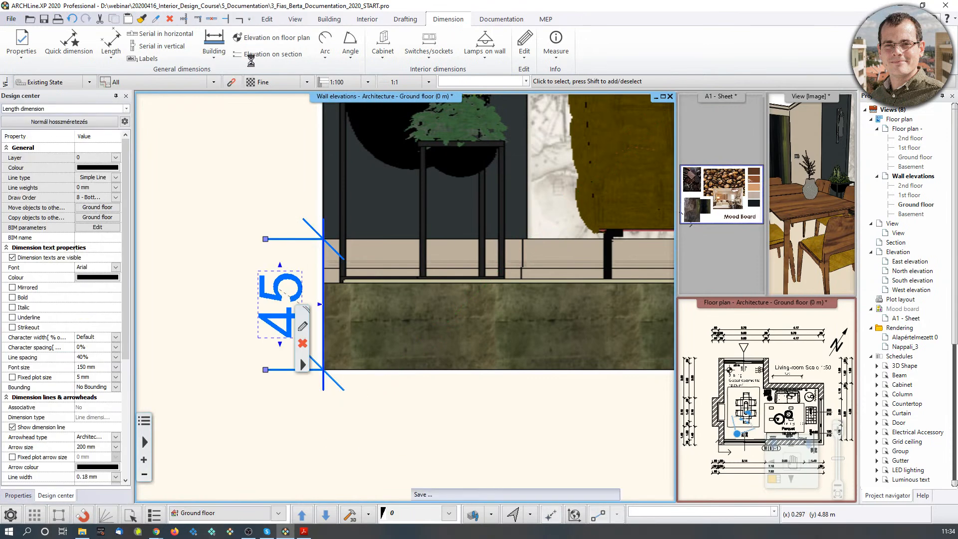
key("Delete")
Dimension the sofa-wall elevation base with a chain reading 70, 2.20, 1.26 and 38.
left_click(179, 36)
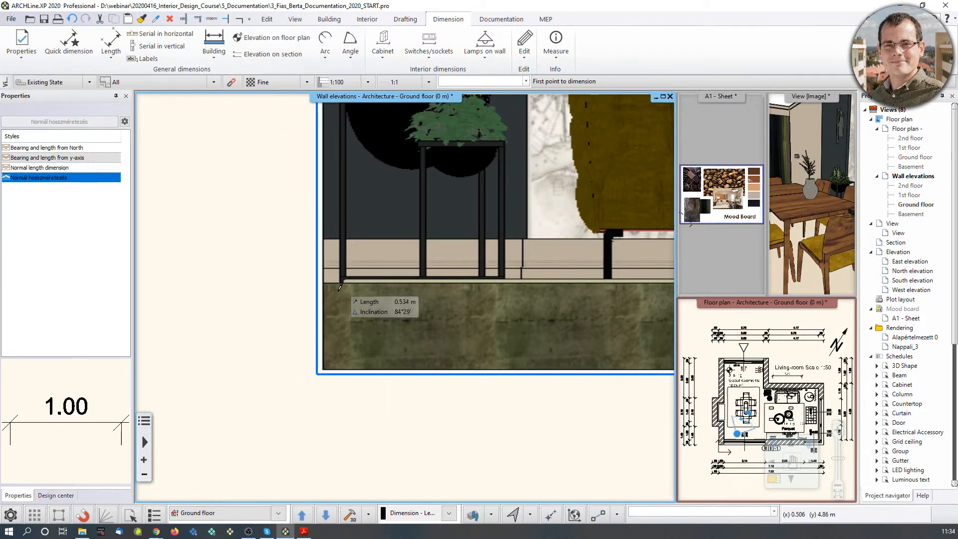
left_click(323, 240)
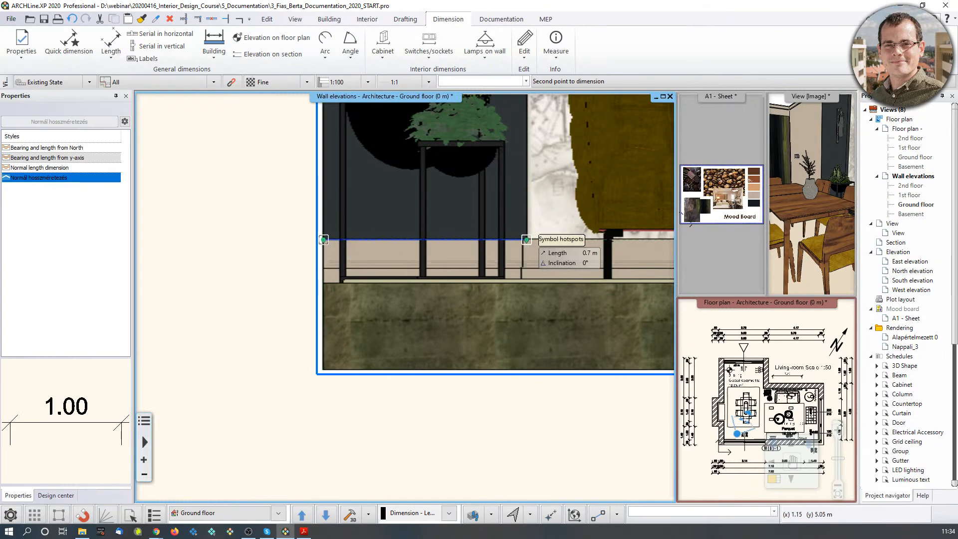
scroll(436, 428, "down", 2)
left_click(430, 417)
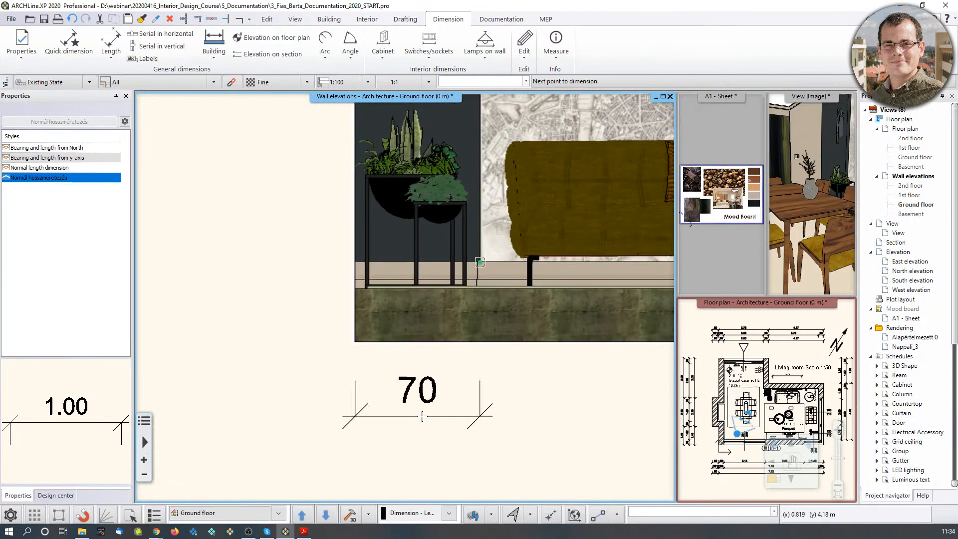
scroll(509, 359, "up", 1)
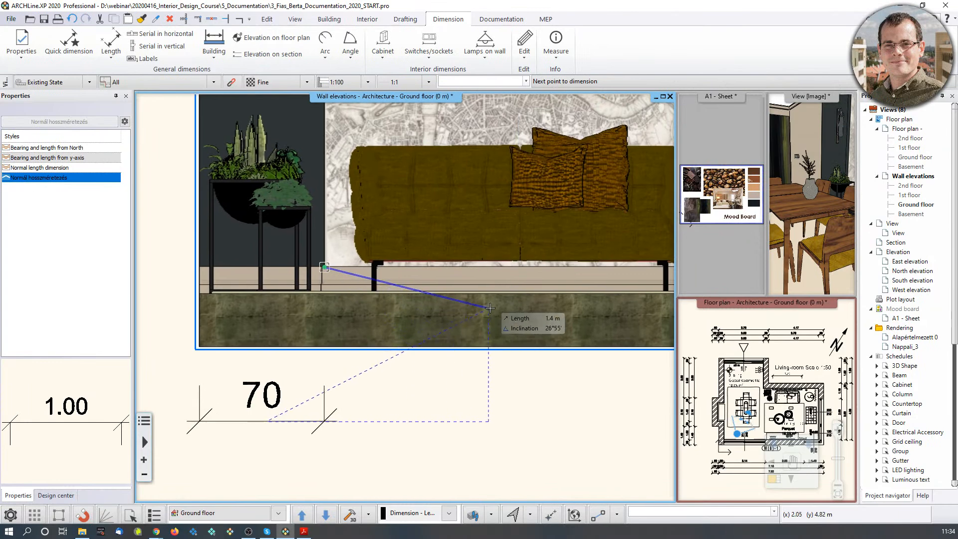
scroll(529, 305, "up", 1)
middle_click_drag(539, 295, 320, 329)
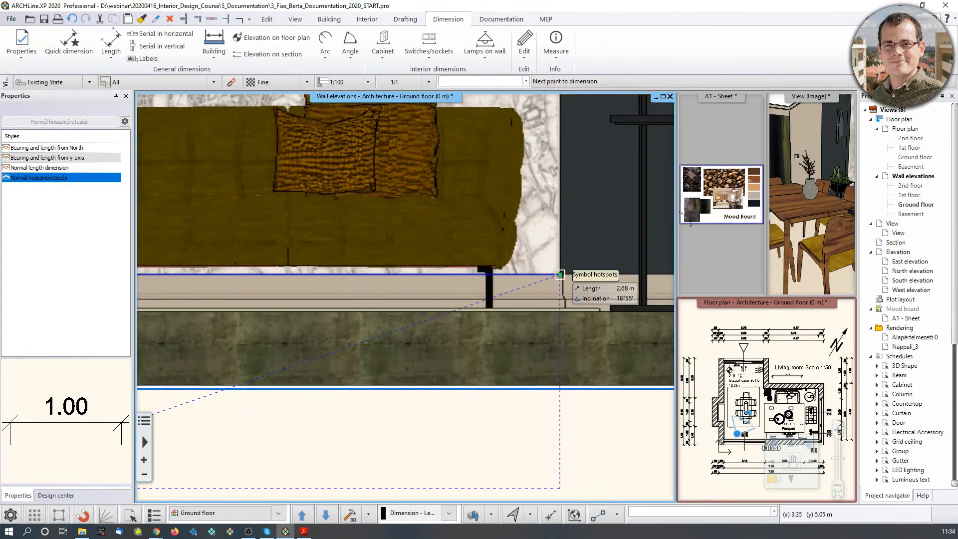
left_click(561, 275)
scroll(539, 350, "down", 3)
scroll(574, 349, "up", 4)
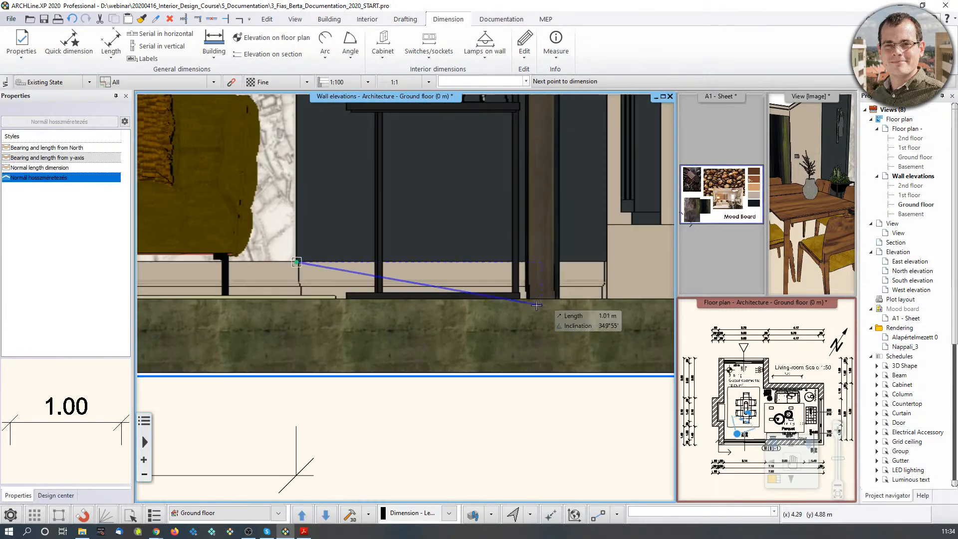
scroll(537, 284, "up", 1)
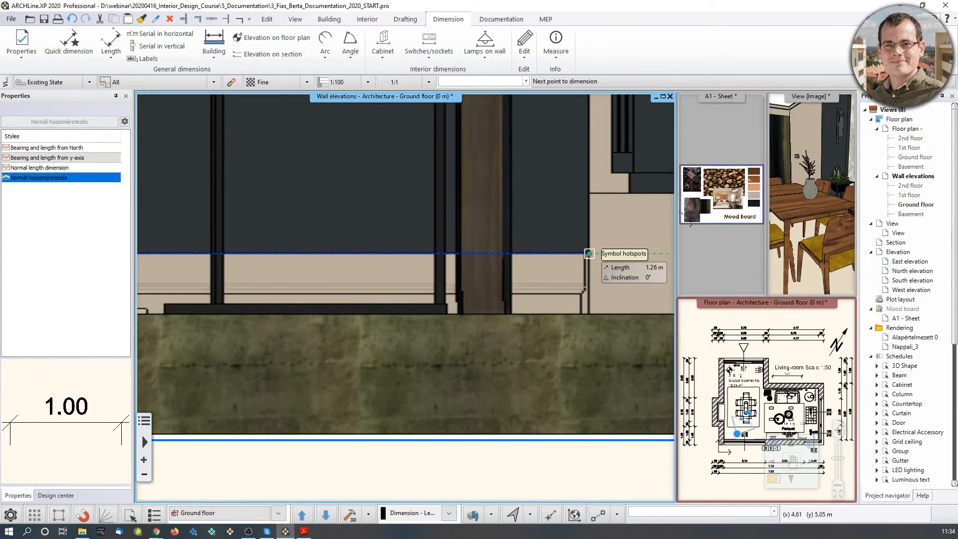
left_click(588, 254)
scroll(564, 277, "down", 1)
scroll(556, 287, "down", 2)
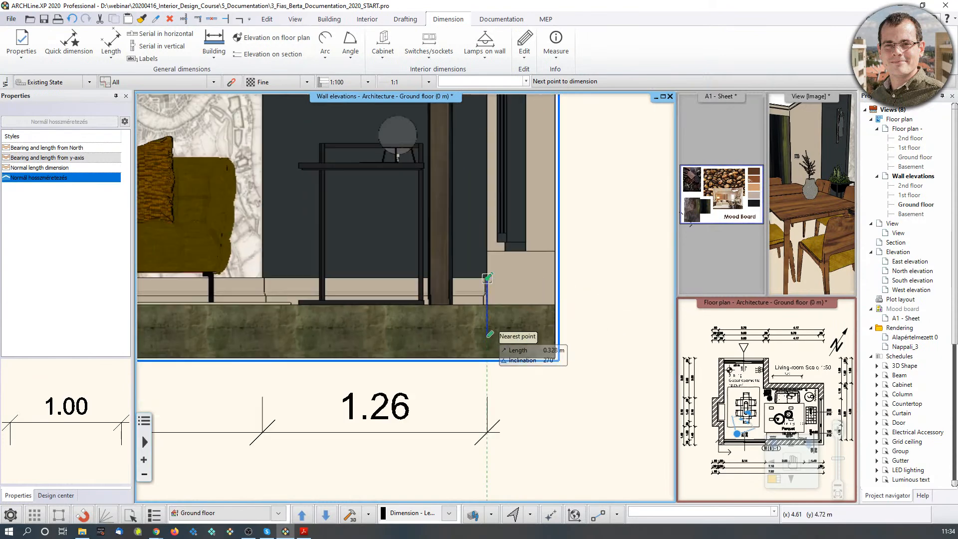
left_click(558, 275)
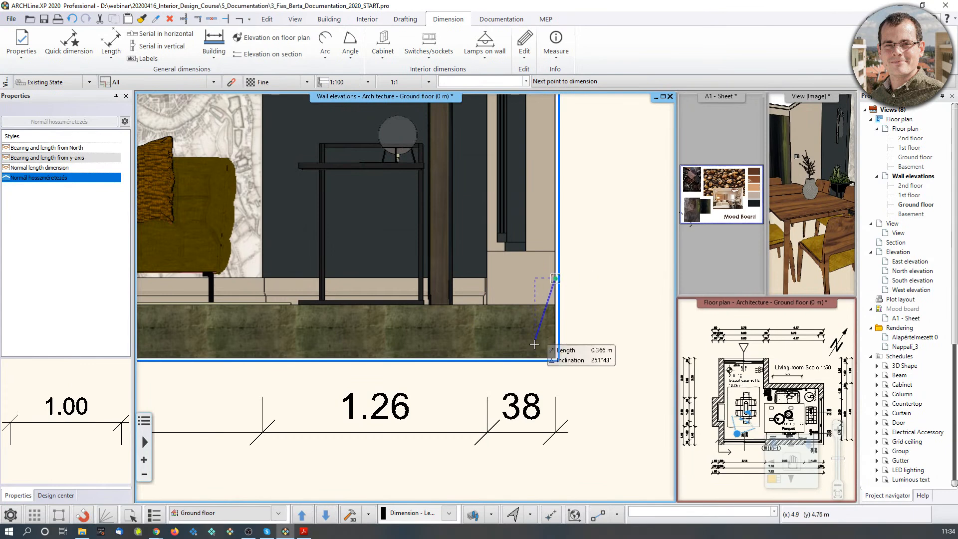
key("Escape")
key("Escape")
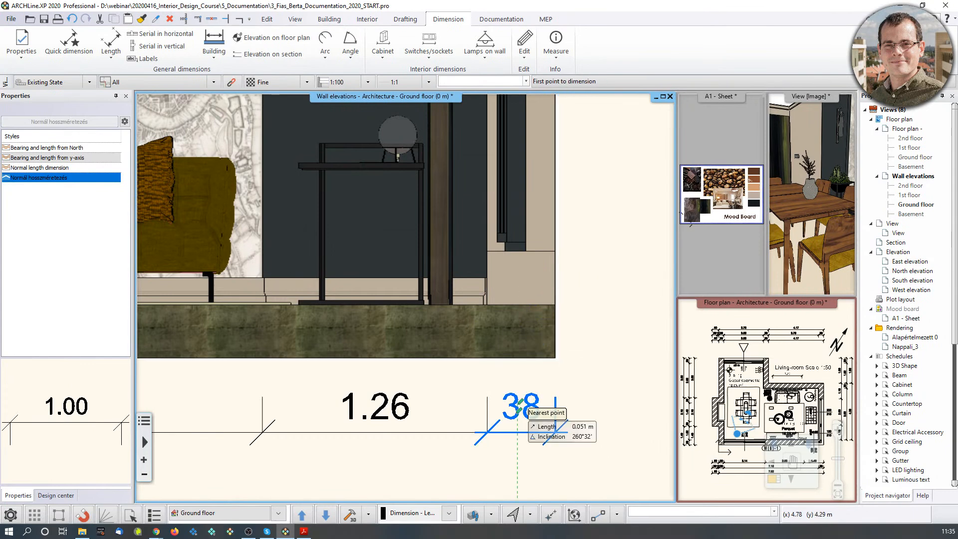
Check the 38 dimension's text settings, then pan and zoom to review the chain.
left_click(506, 400)
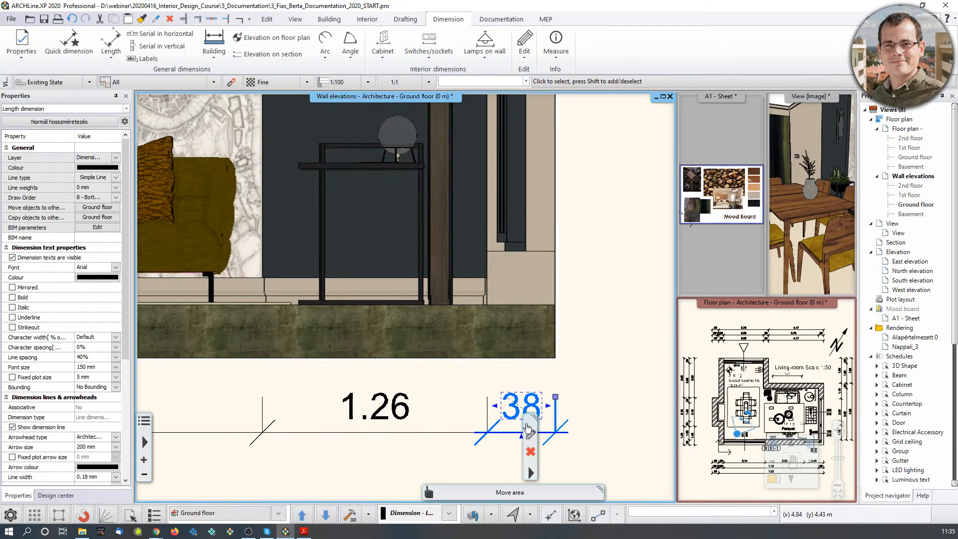
middle_click_drag(518, 436, 510, 362)
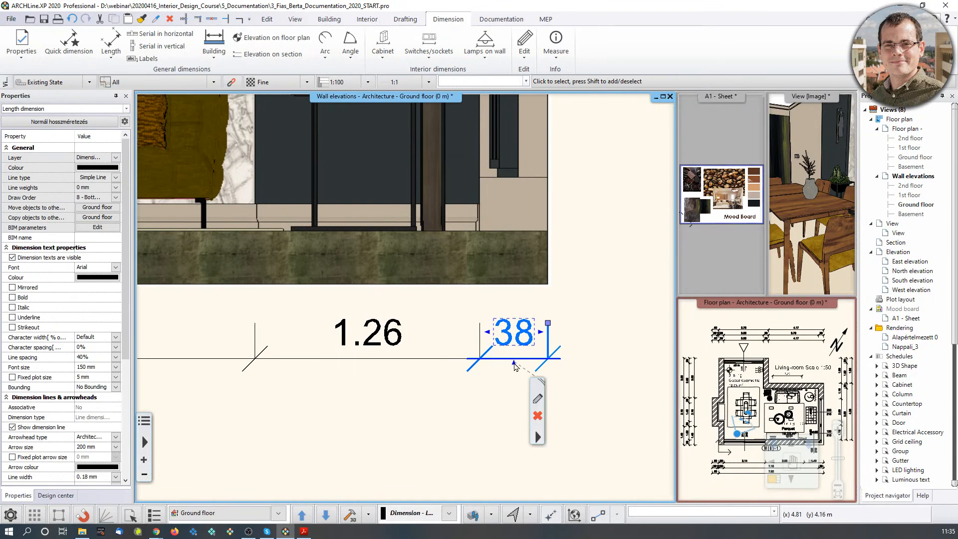
double_click(514, 339)
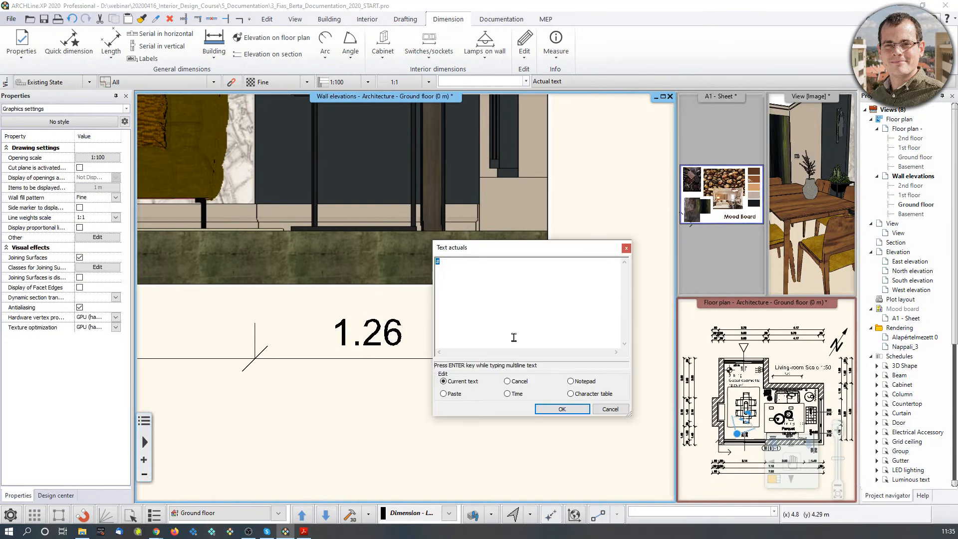
left_click(626, 249)
scroll(567, 398, "down", 5)
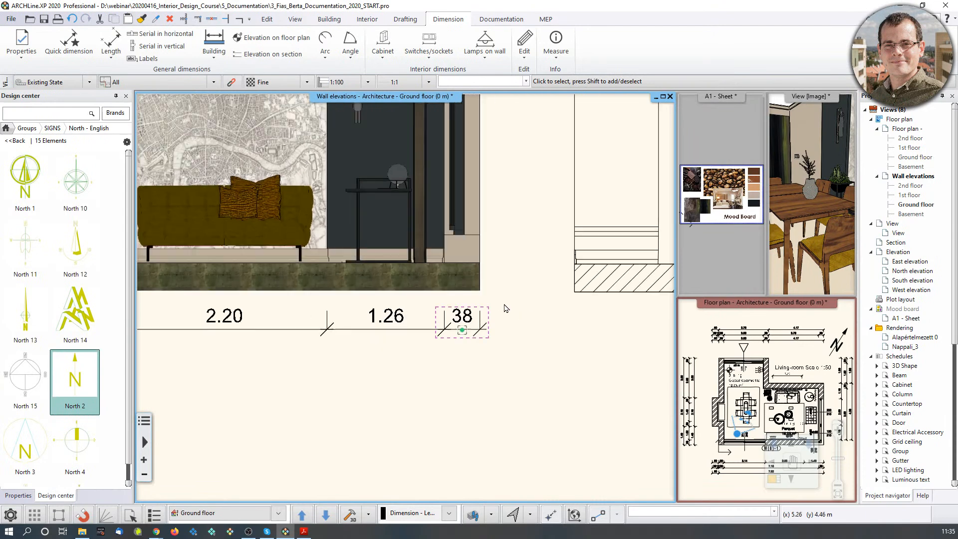
middle_click_drag(372, 307, 380, 312)
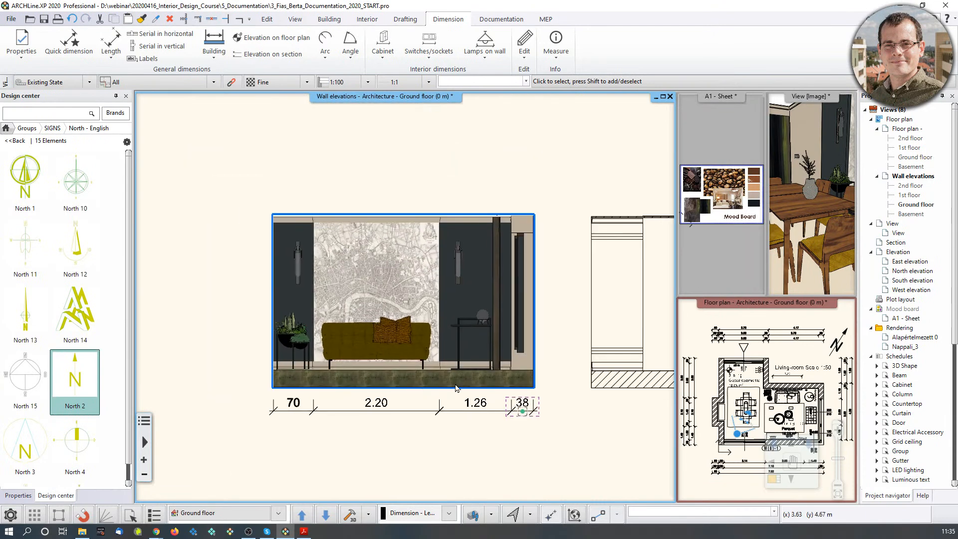
scroll(483, 338, "up", 4)
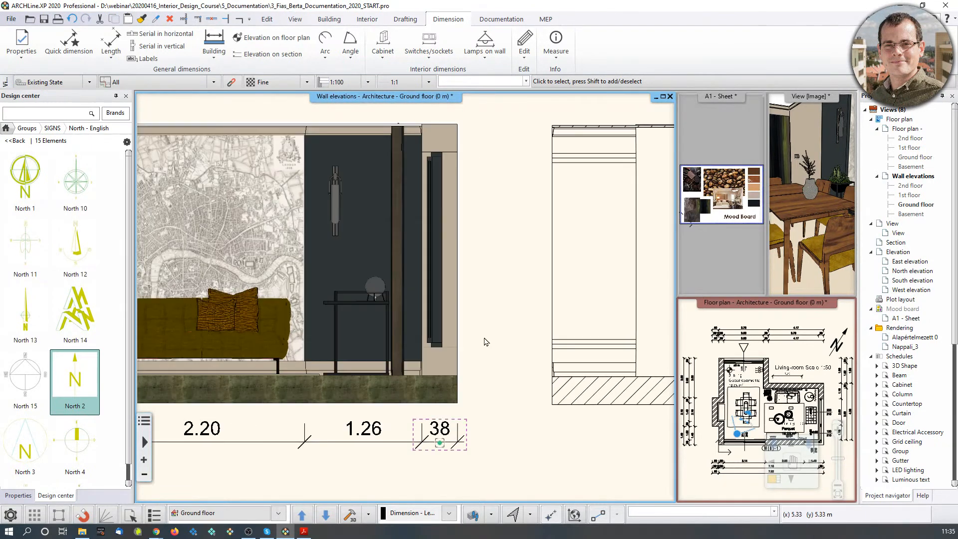
middle_click_drag(456, 335, 429, 418)
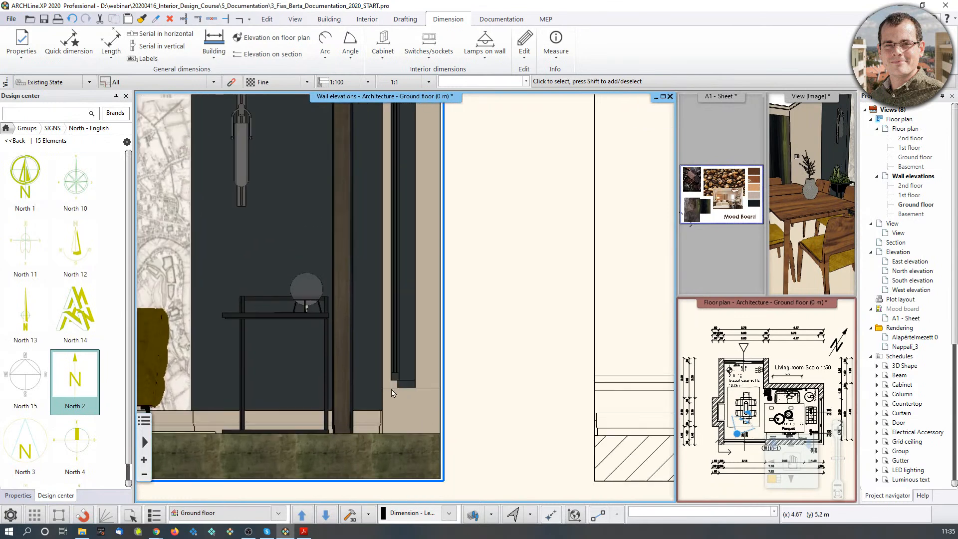
scroll(442, 421, "down", 1)
scroll(450, 345, "down", 1)
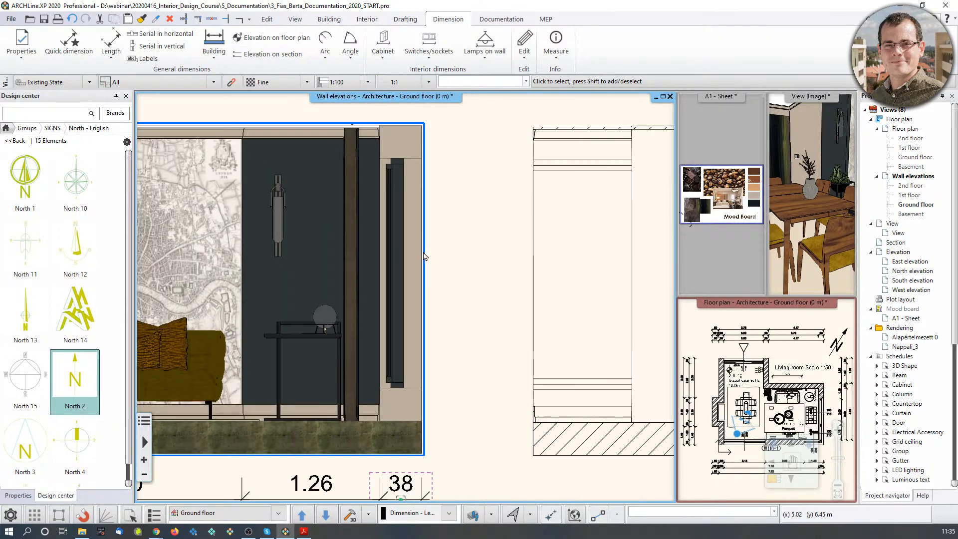
Start elevation-on-section markers at the wall corners and place the +0.30 level marker.
left_click(272, 53)
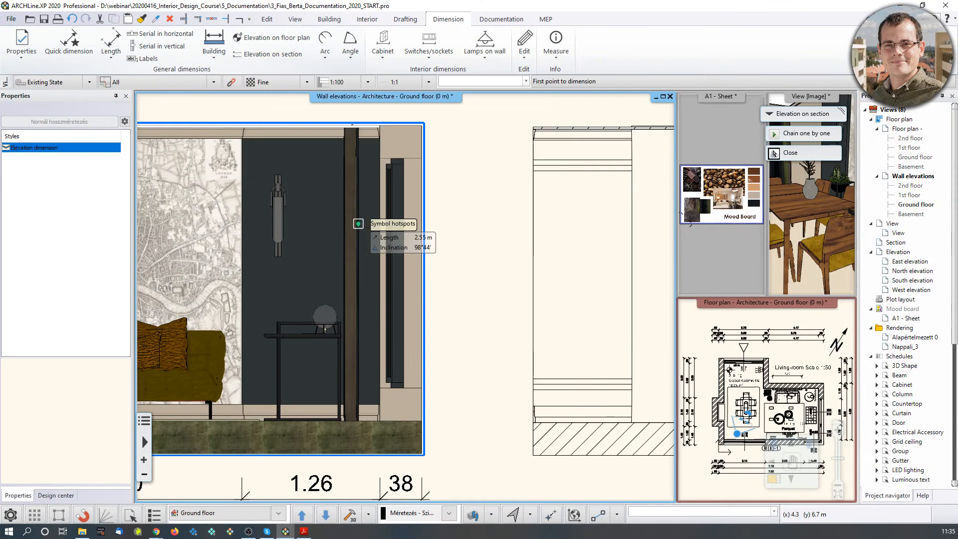
scroll(359, 325, "up", 2)
scroll(359, 316, "up", 2)
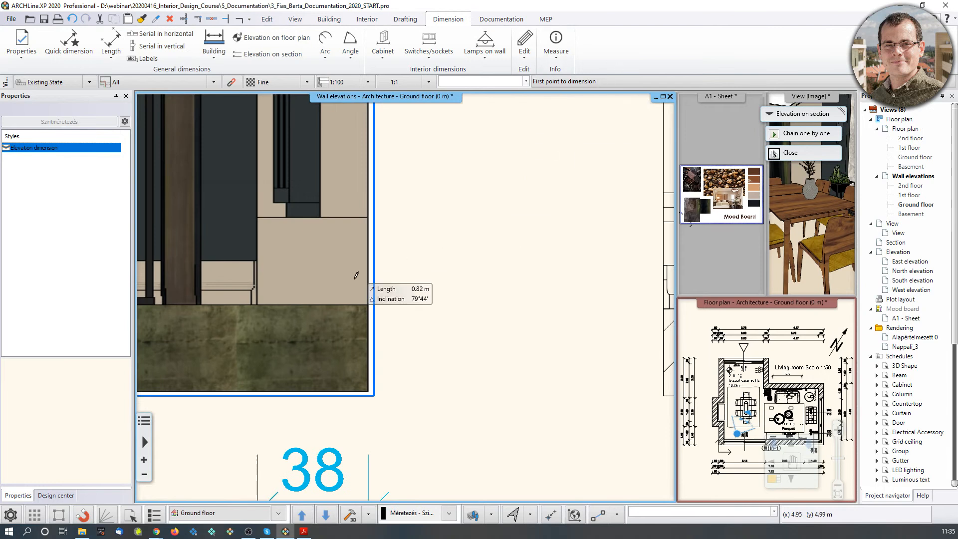
left_click(367, 304)
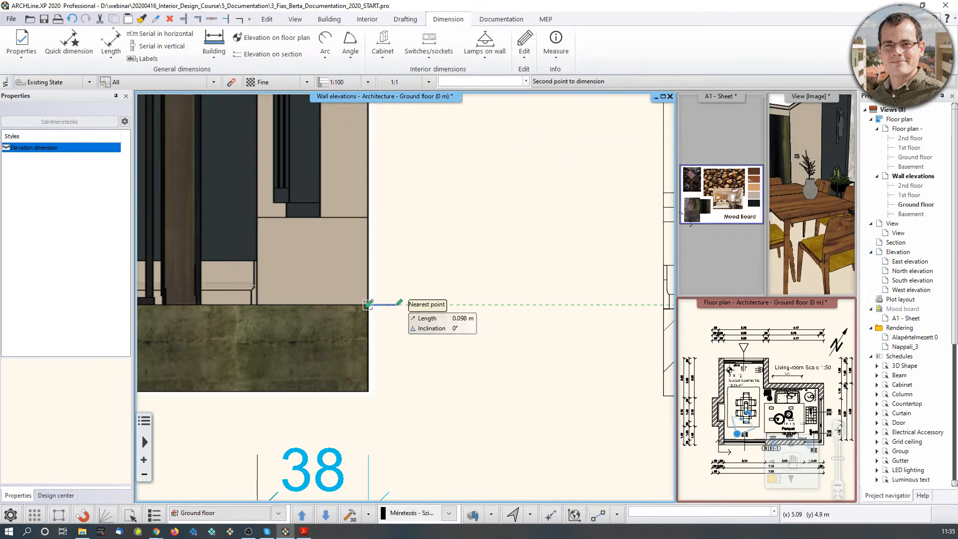
left_click(366, 218)
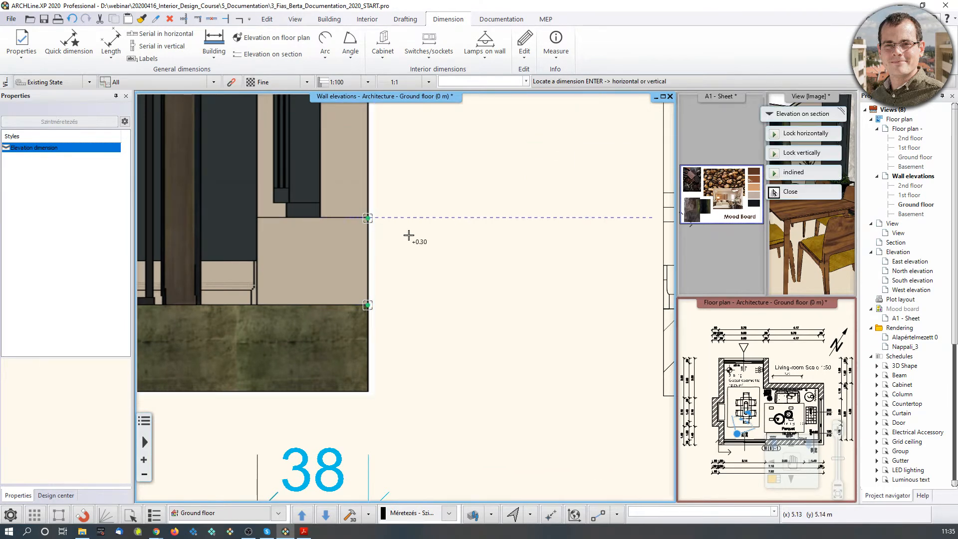
left_click(470, 203)
scroll(474, 206, "down", 4)
Add the +2.40, +2.70 and ±0.00 level markers and finish placement.
middle_click_drag(441, 202, 433, 370)
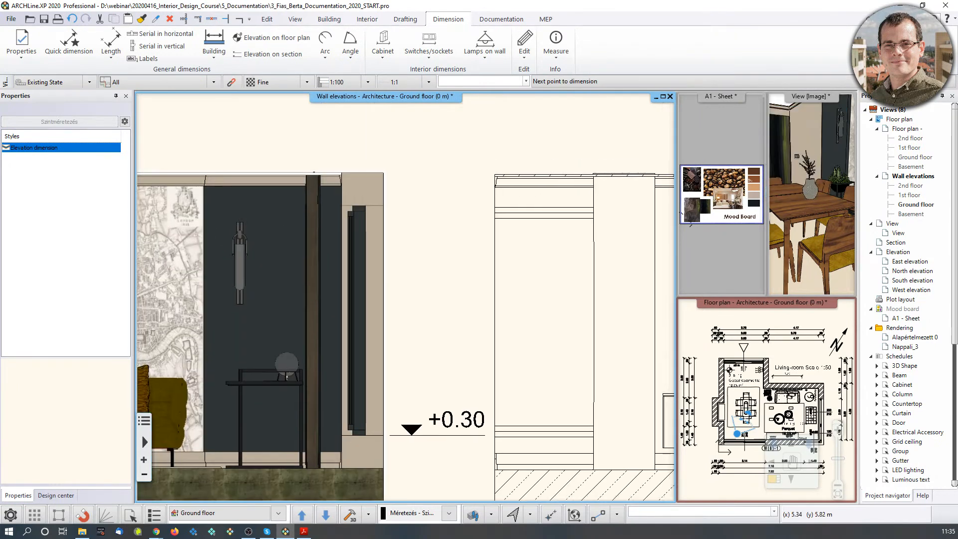
left_click(393, 207)
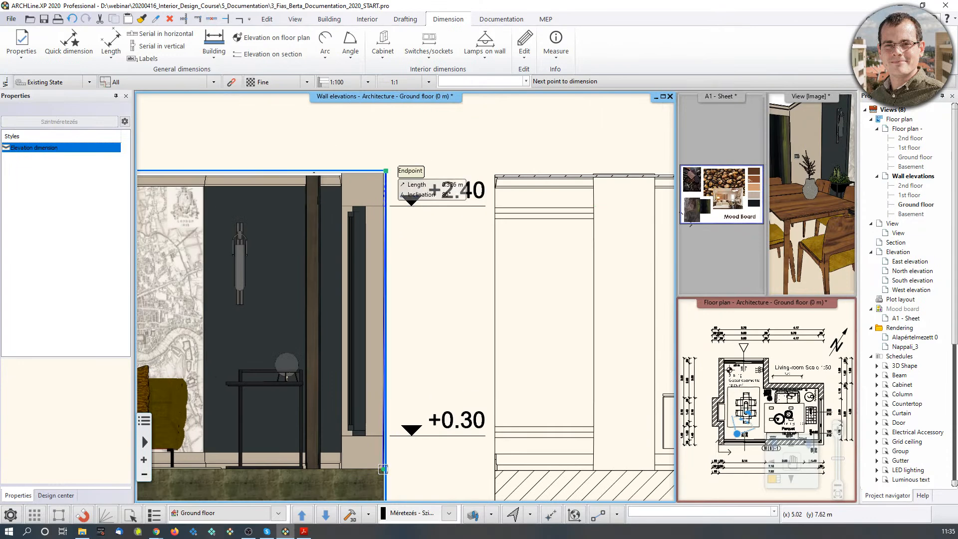
left_click(386, 171)
middle_click_drag(407, 390, 421, 256)
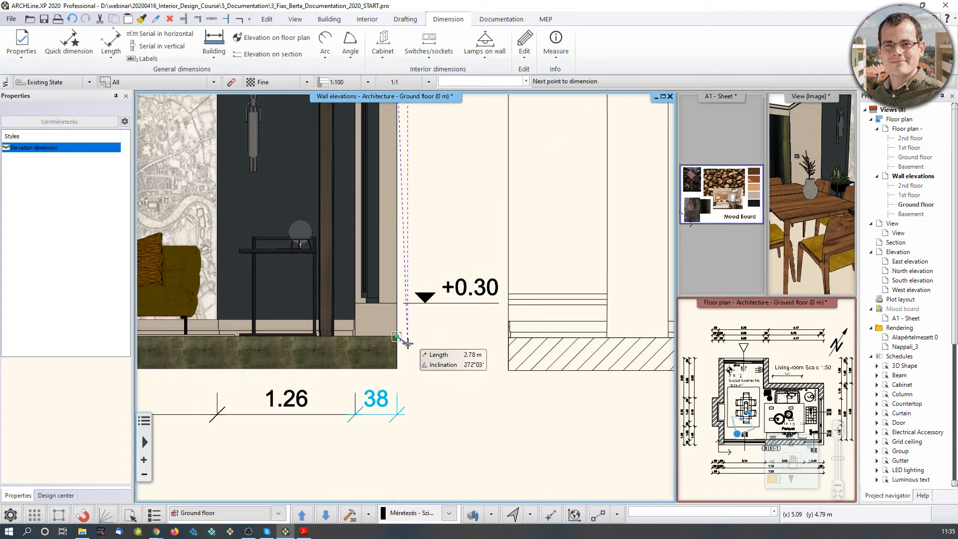
scroll(408, 344, "up", 3)
left_click(385, 298)
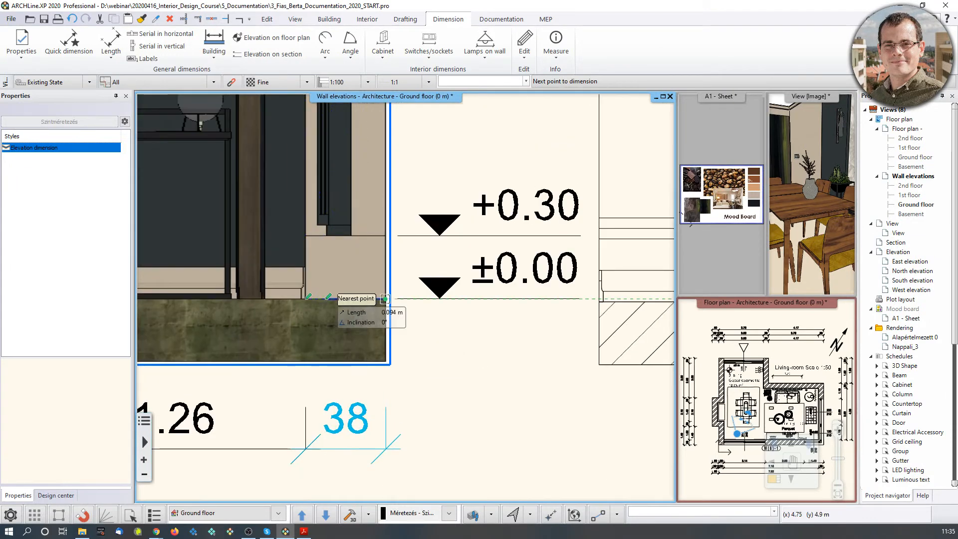
key("Return")
scroll(413, 342, "down", 3)
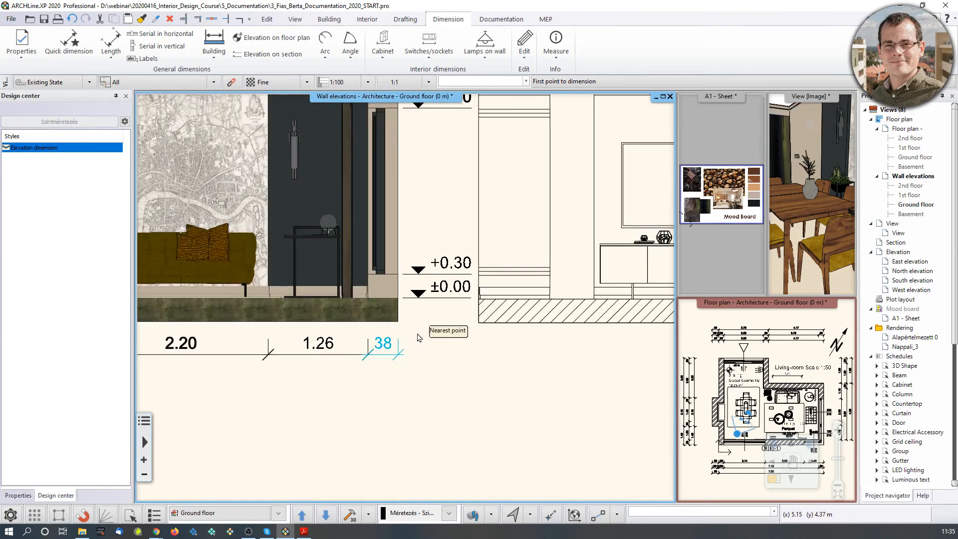
key("Escape")
scroll(419, 337, "down", 3)
Move the TV-wall elevation further right, clear of the sofa wall's level markers.
left_click(510, 273)
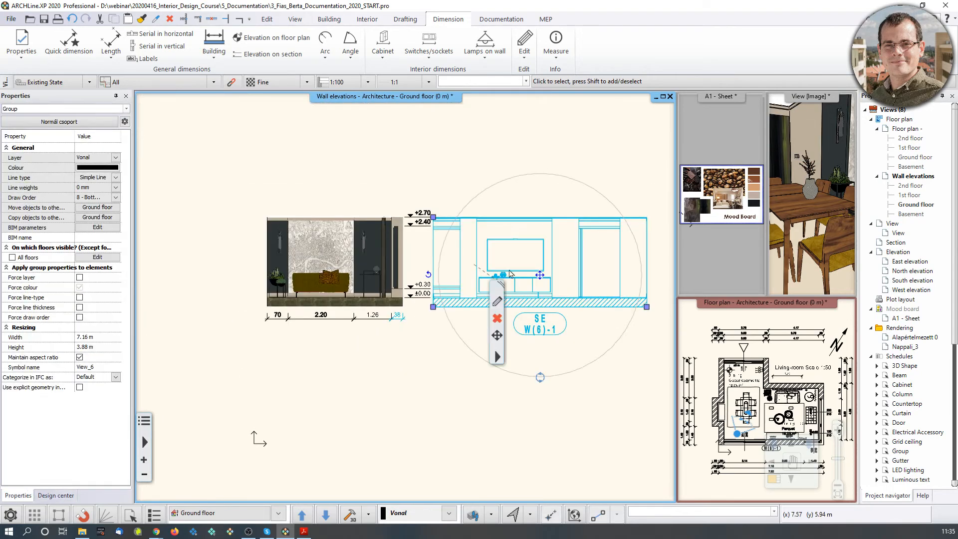
left_click(543, 276)
left_click(574, 281)
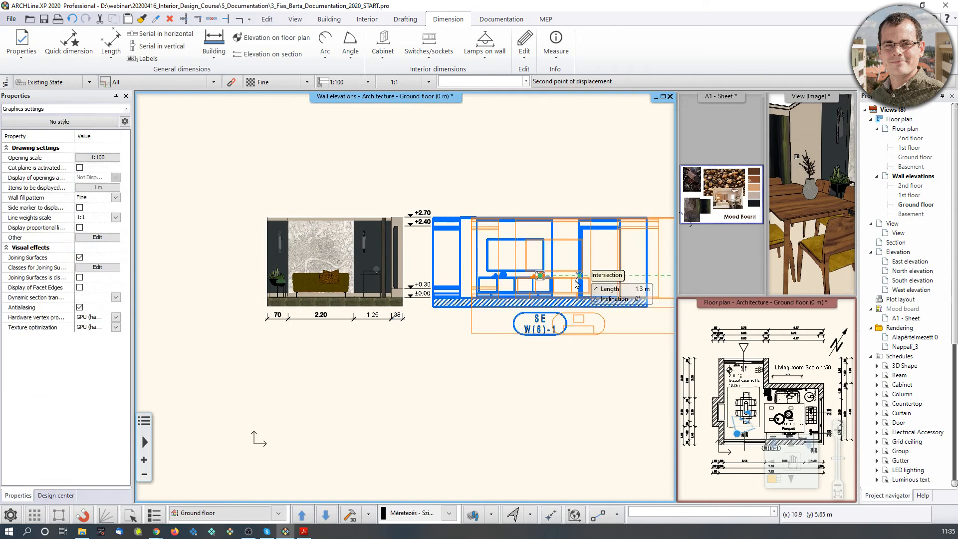
left_click(580, 284)
scroll(549, 279, "up", 5)
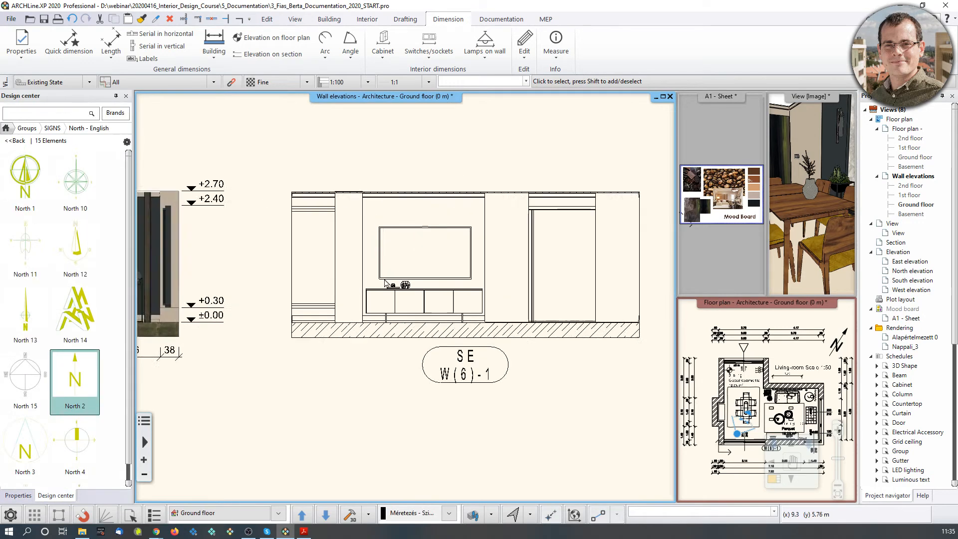
scroll(425, 295, "up", 3)
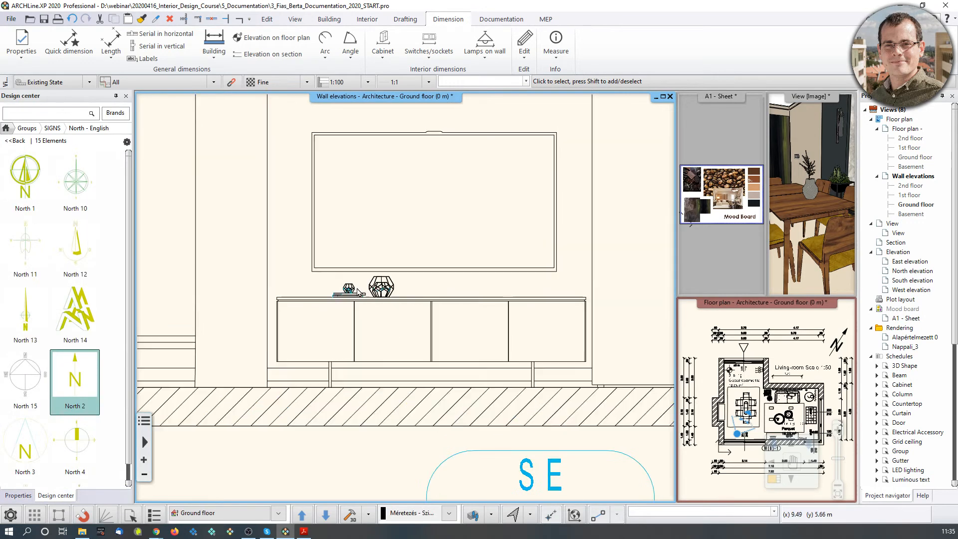
Pan to check both elevations side by side, then activate the rendered 3D view pane.
middle_click_drag(346, 283, 463, 324)
scroll(499, 348, "down", 6)
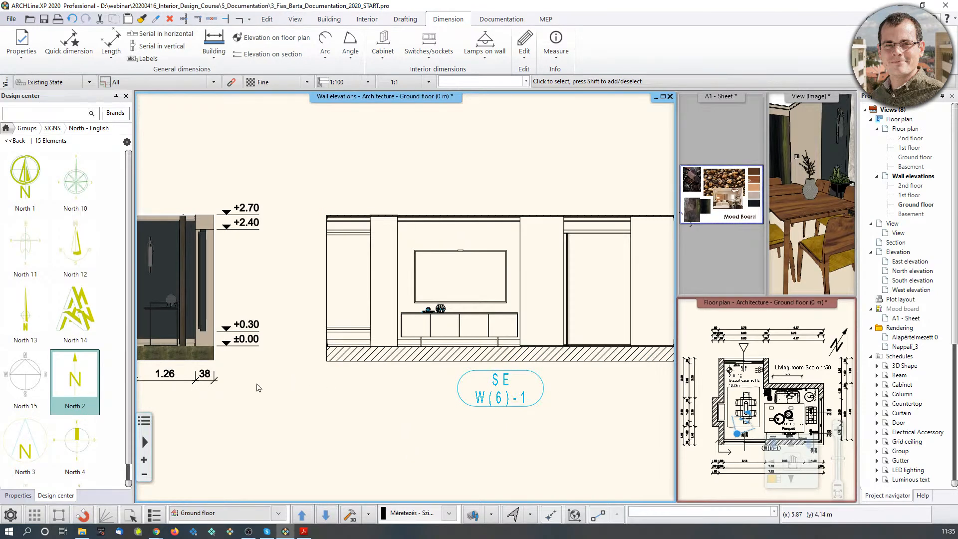
middle_click_drag(257, 385, 360, 352)
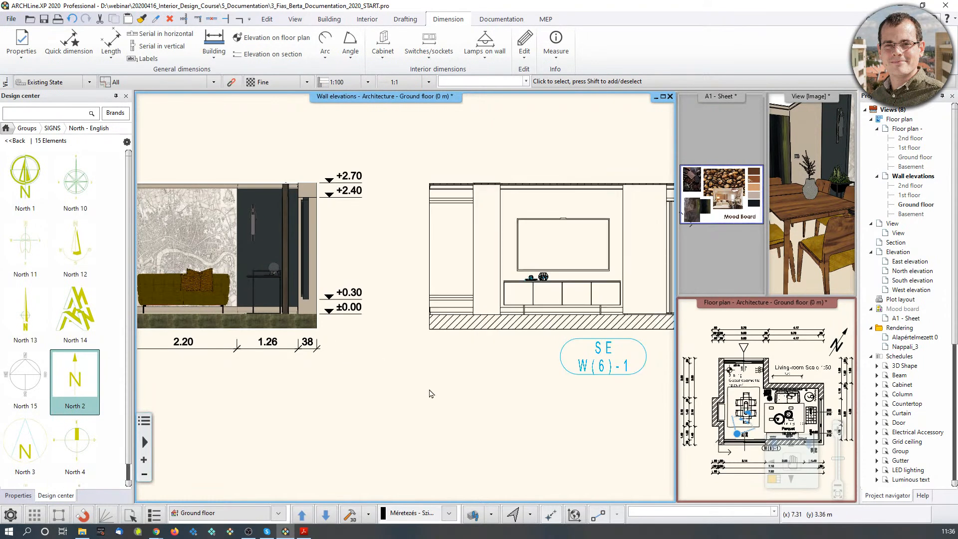
middle_click_drag(375, 380, 480, 396)
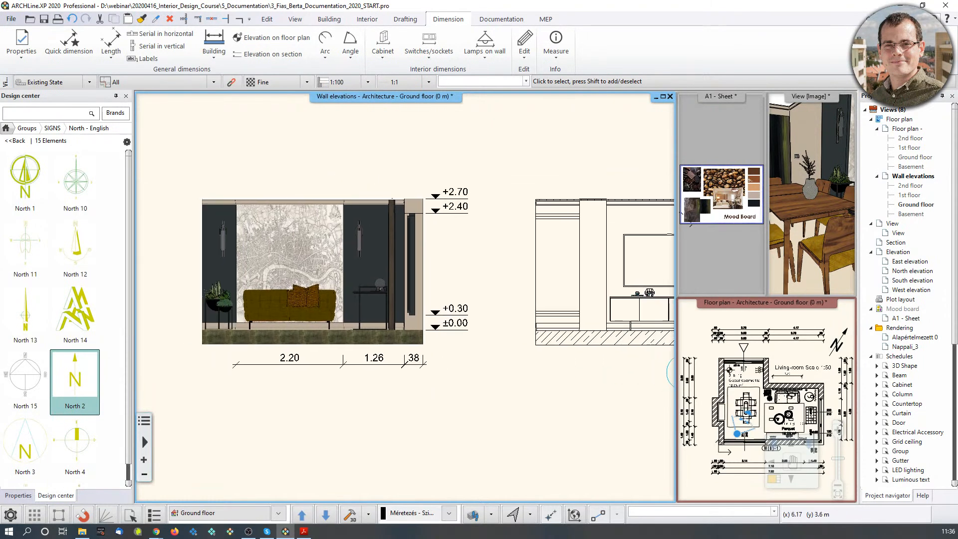
left_click(815, 262)
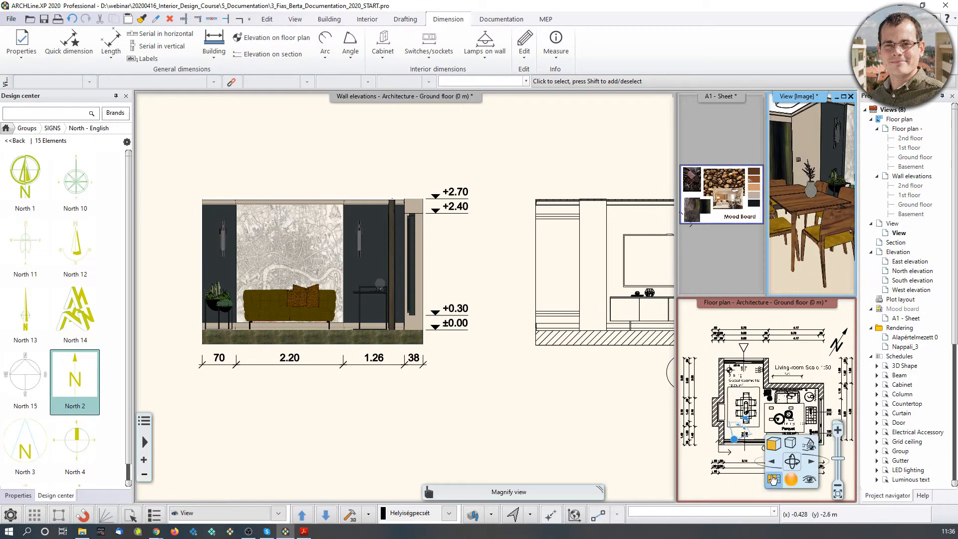
Select the floor slab in the 3D view and open its layer material settings.
left_click(773, 480)
left_click(633, 484)
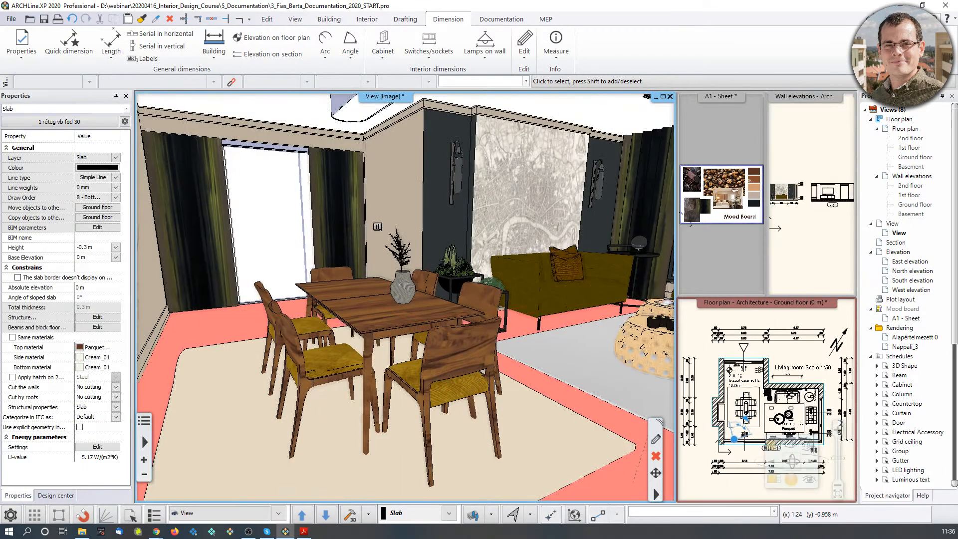
scroll(624, 454, "down", 1)
scroll(624, 454, "up", 1)
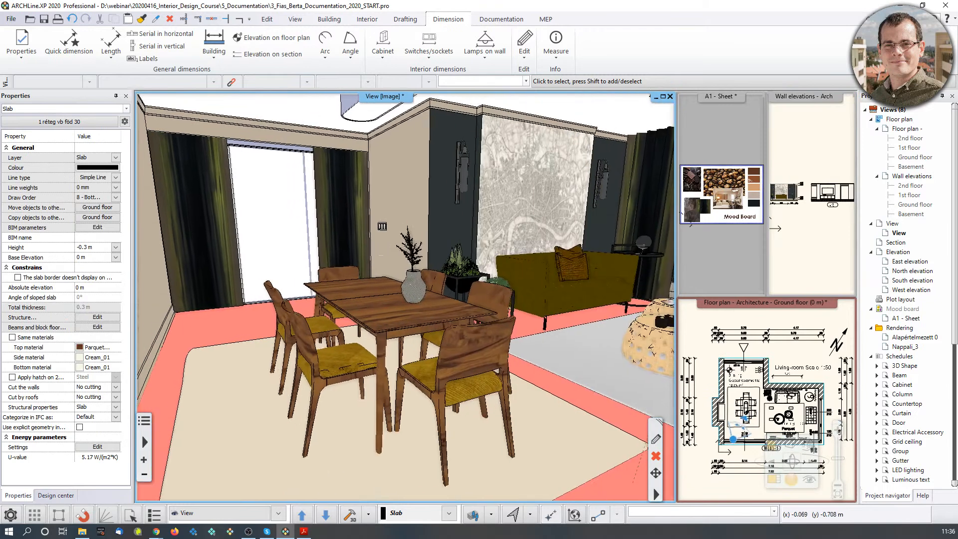
left_click(657, 441)
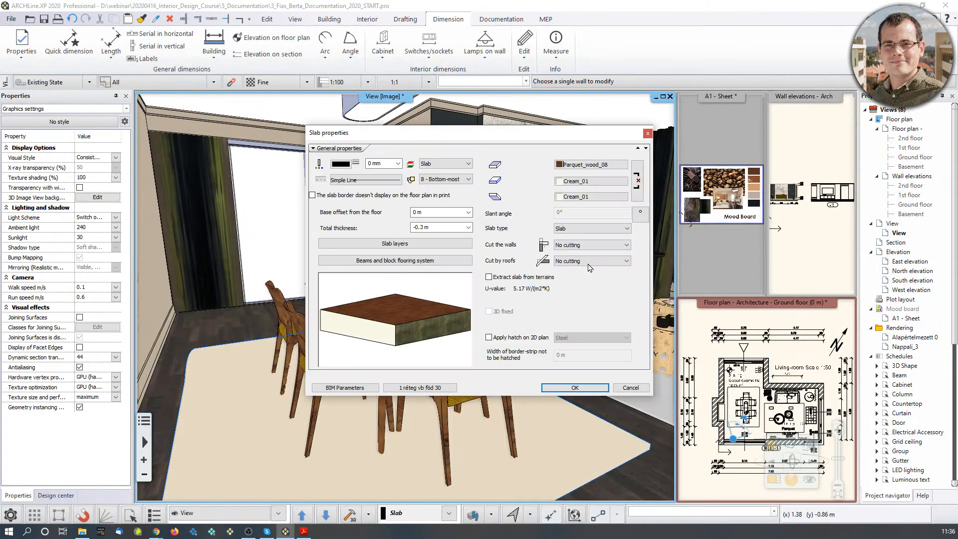
left_click(420, 247)
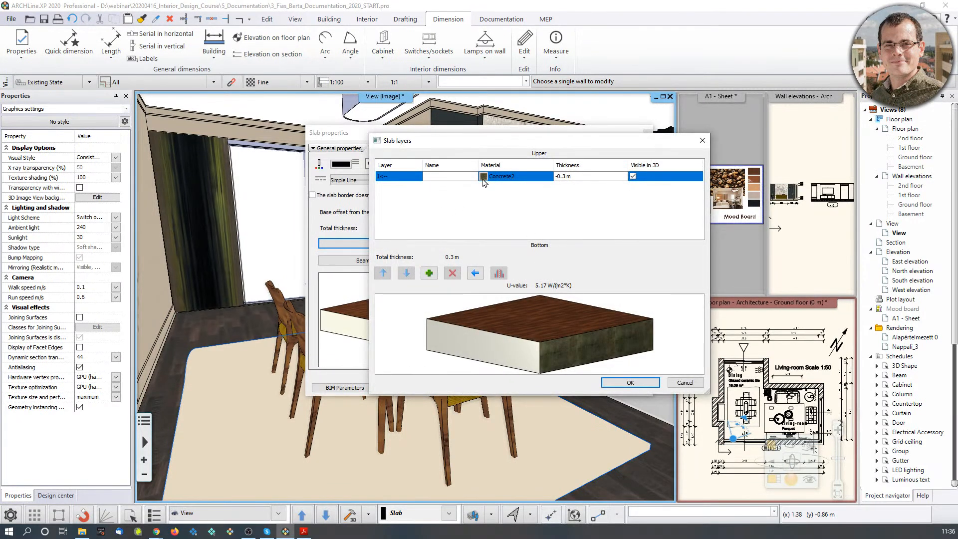
left_click(483, 180)
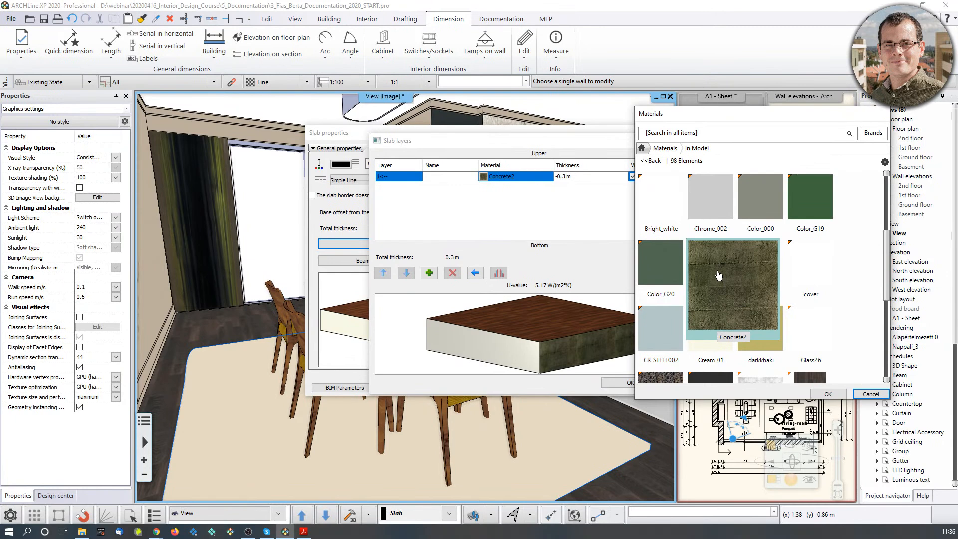
Inspect the Concrete2 material's section hatch pattern (Hatch 67) without changing it.
left_click(884, 162)
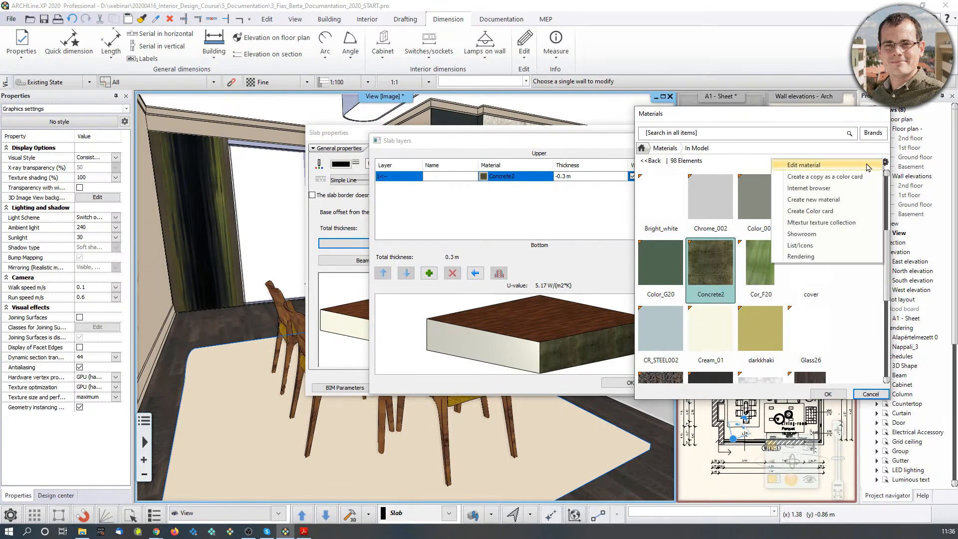
left_click(865, 165)
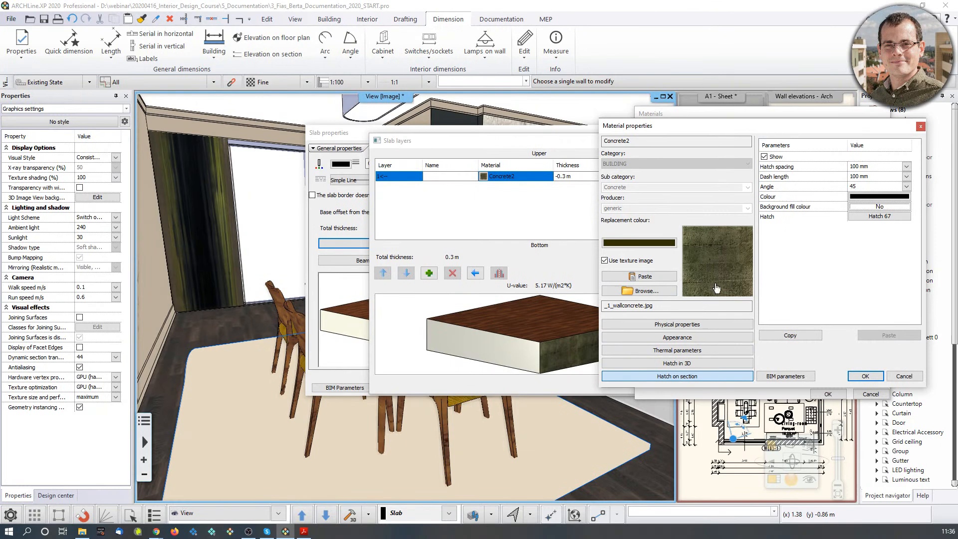
left_click(880, 216)
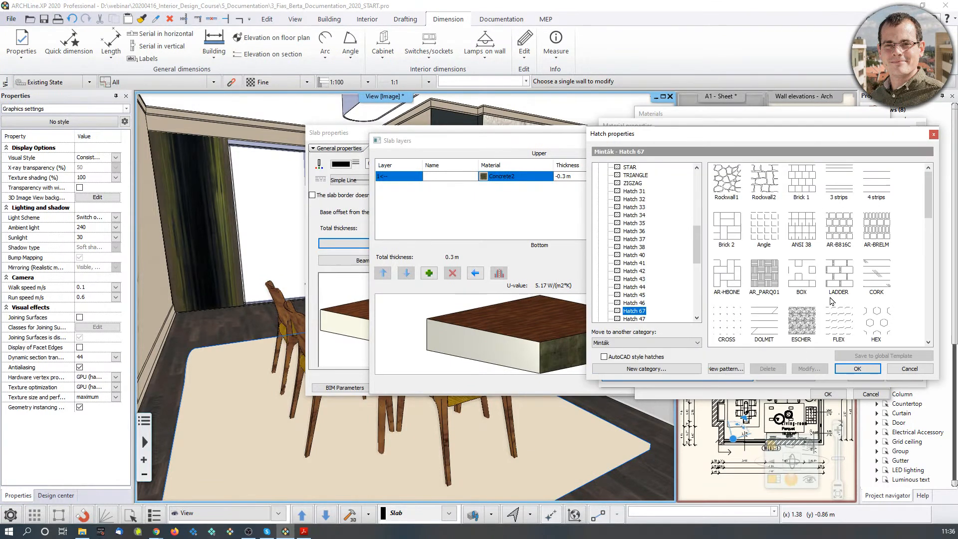
scroll(832, 301, "down", 3)
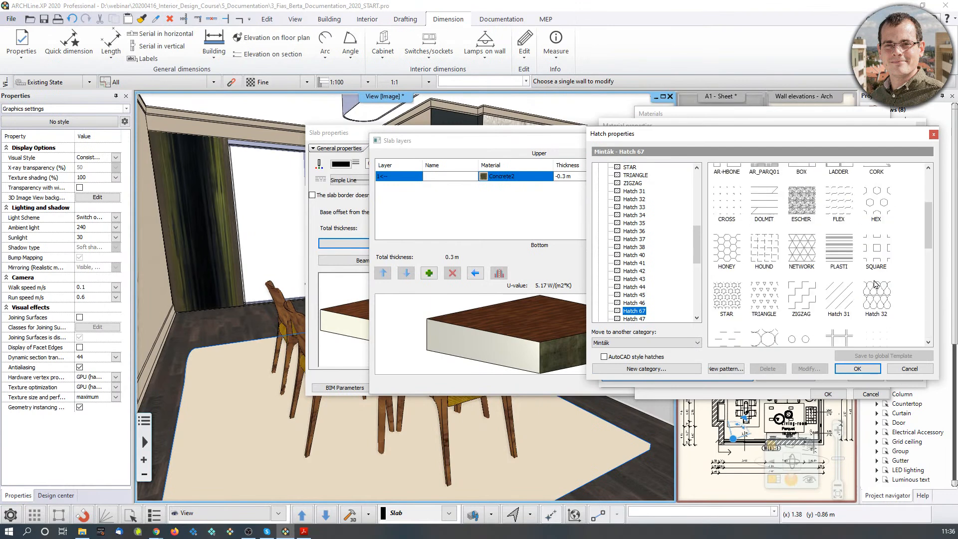
scroll(875, 283, "up", 3)
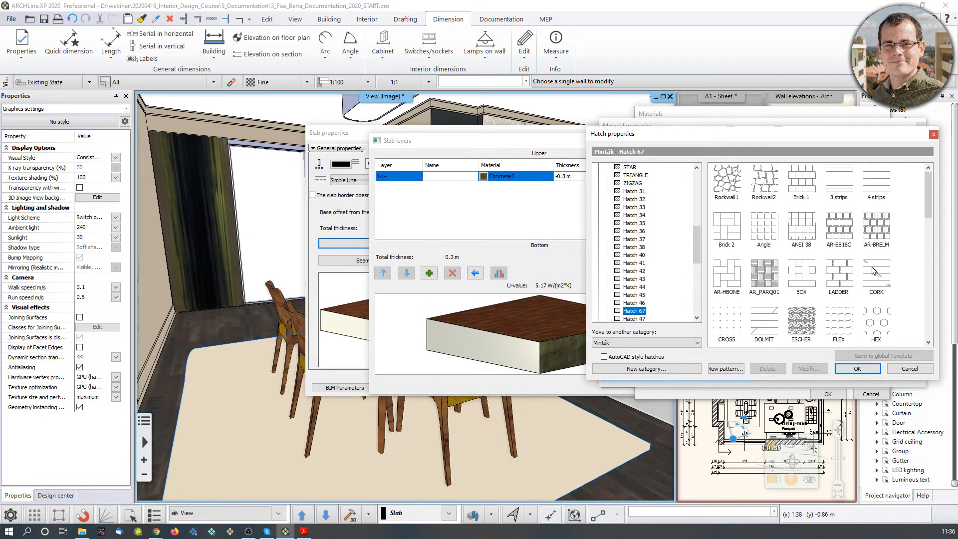
left_click(933, 134)
Close the material, slab layer and slab settings dialogs unchanged.
left_click(921, 128)
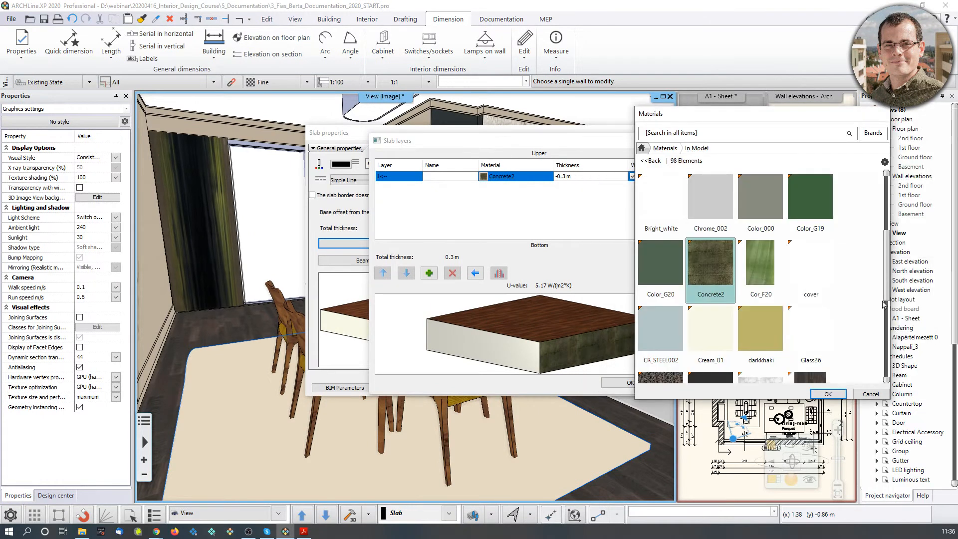
left_click(872, 394)
left_click(701, 140)
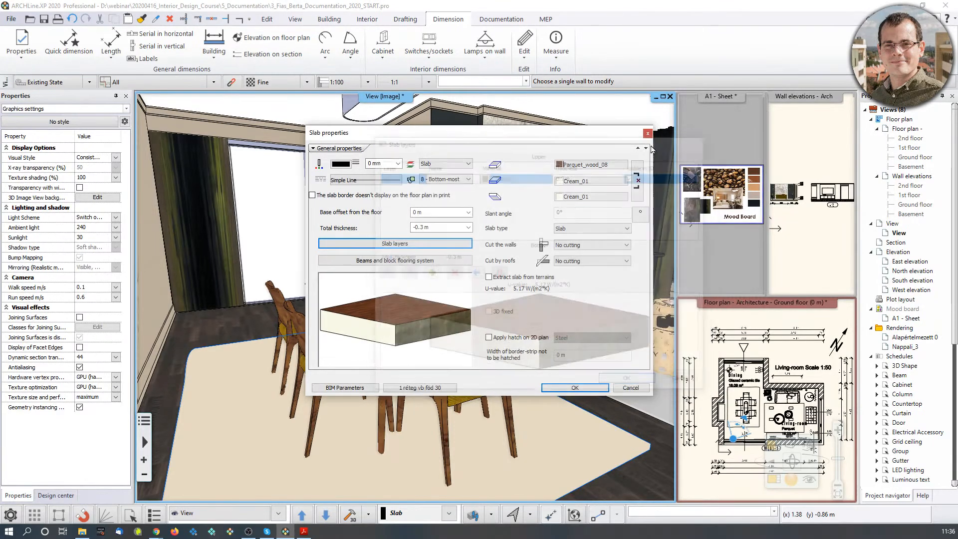
left_click(649, 133)
left_click(811, 233)
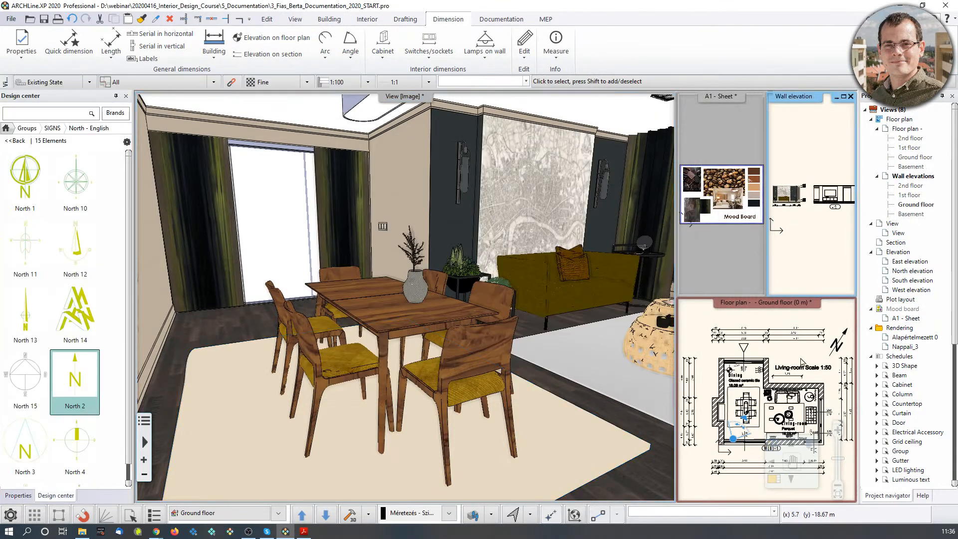
Zoom out on the ground-floor wall elevations in the main window.
scroll(447, 281, "down", 1)
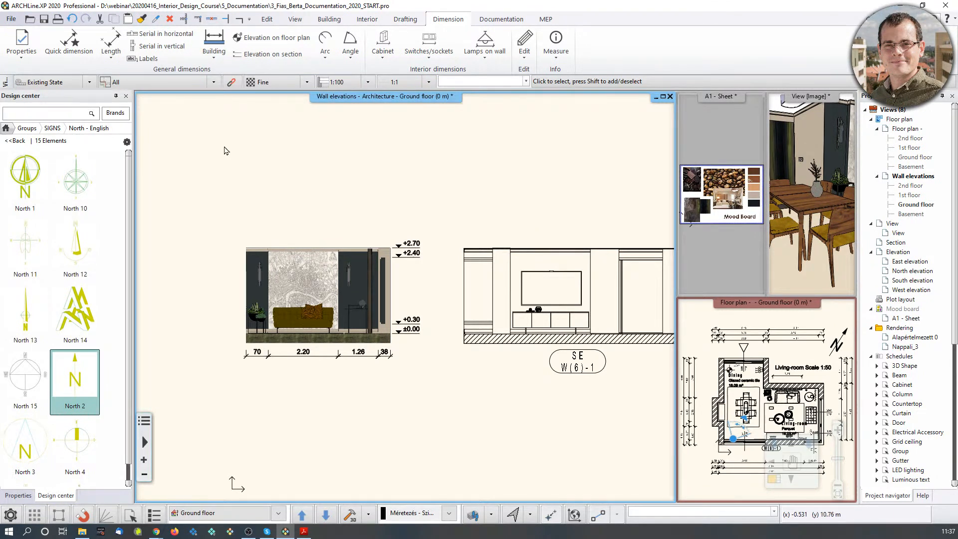
Prepare a new ISO A3 landscape plot layout sheet with the English1_horizontal title block.
left_click(499, 21)
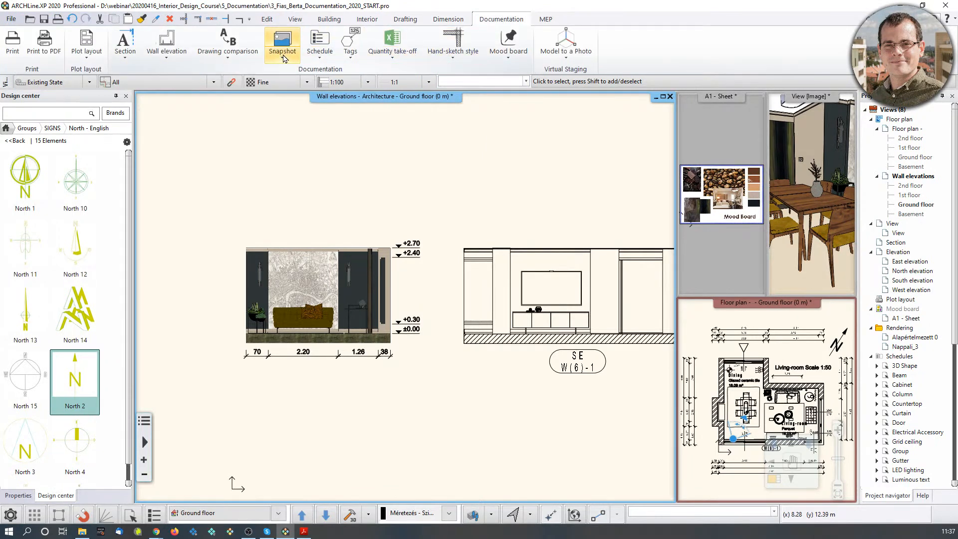
left_click(81, 56)
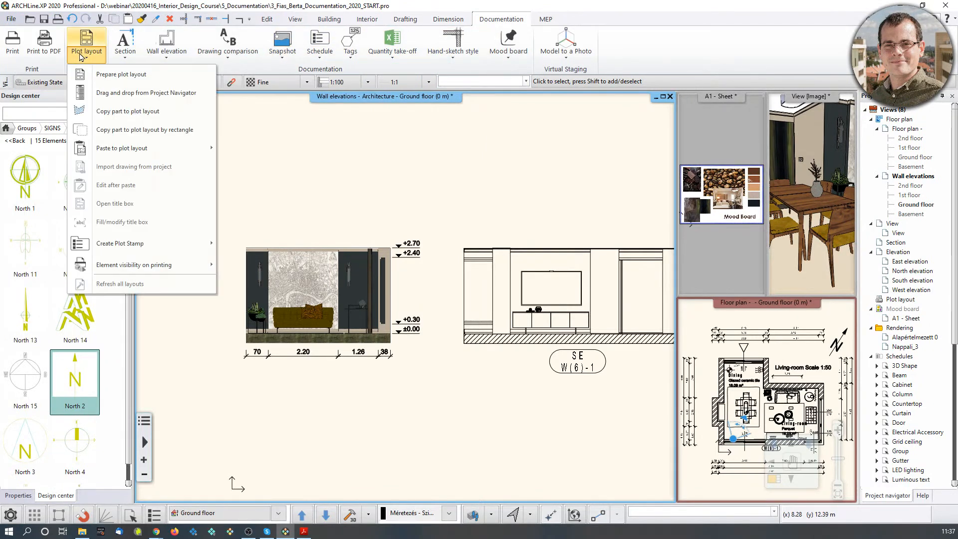
left_click(106, 84)
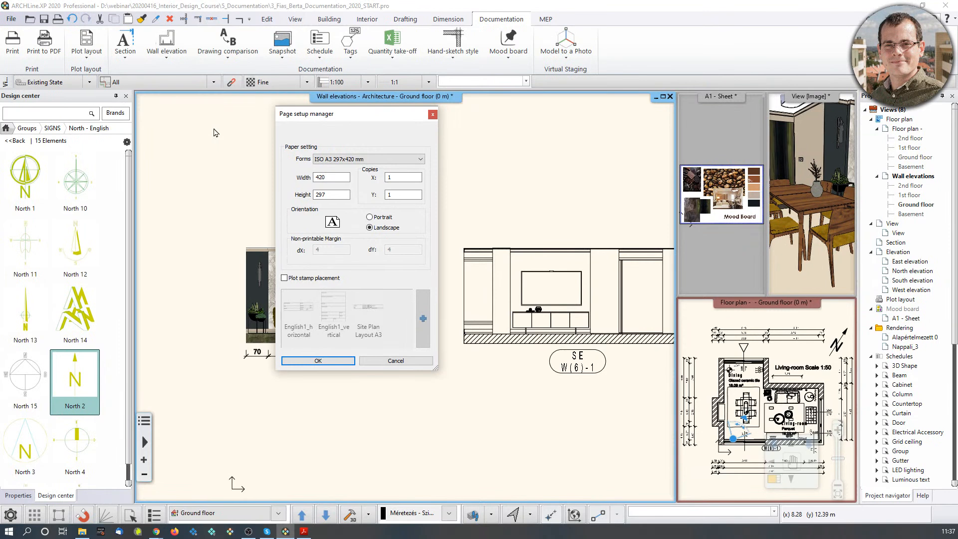
left_click(384, 159)
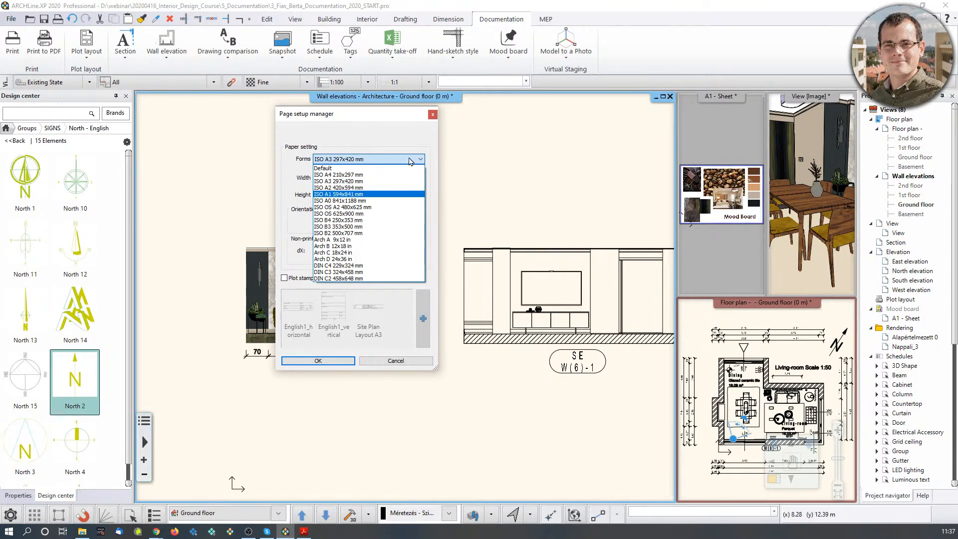
left_click(375, 181)
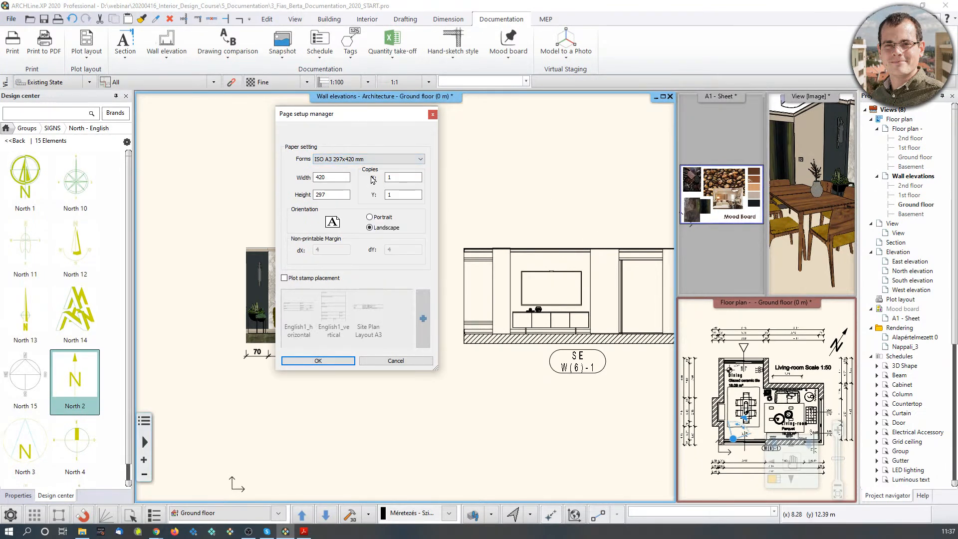
left_click(285, 279)
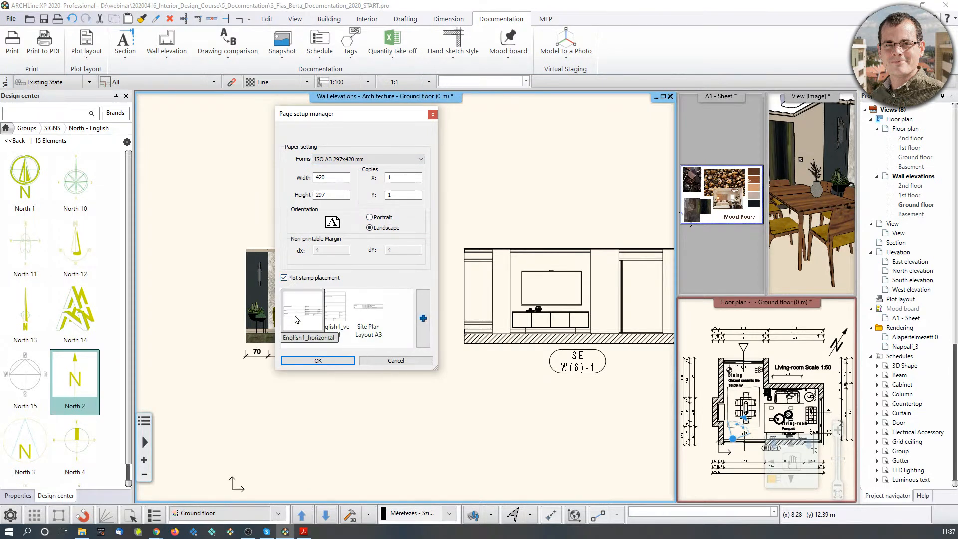
left_click(308, 362)
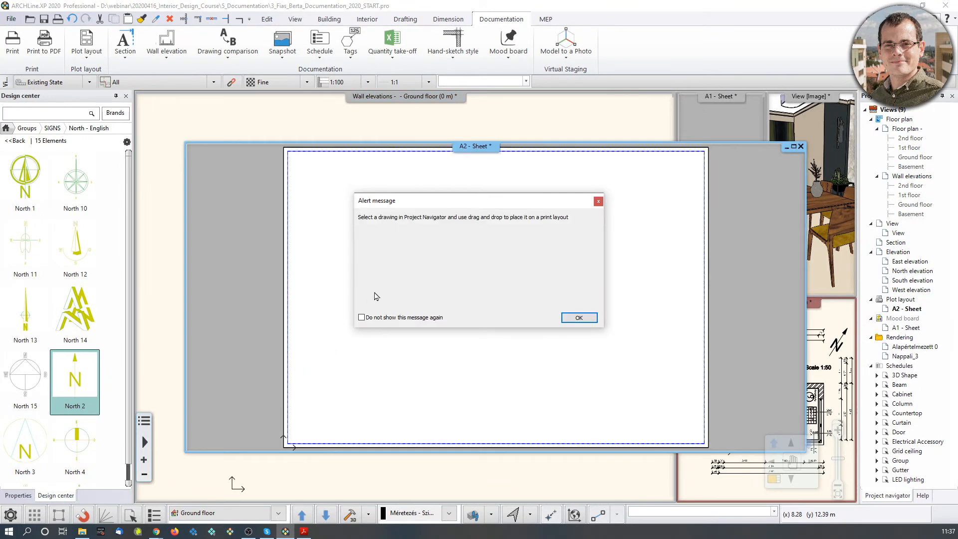
left_click(580, 319)
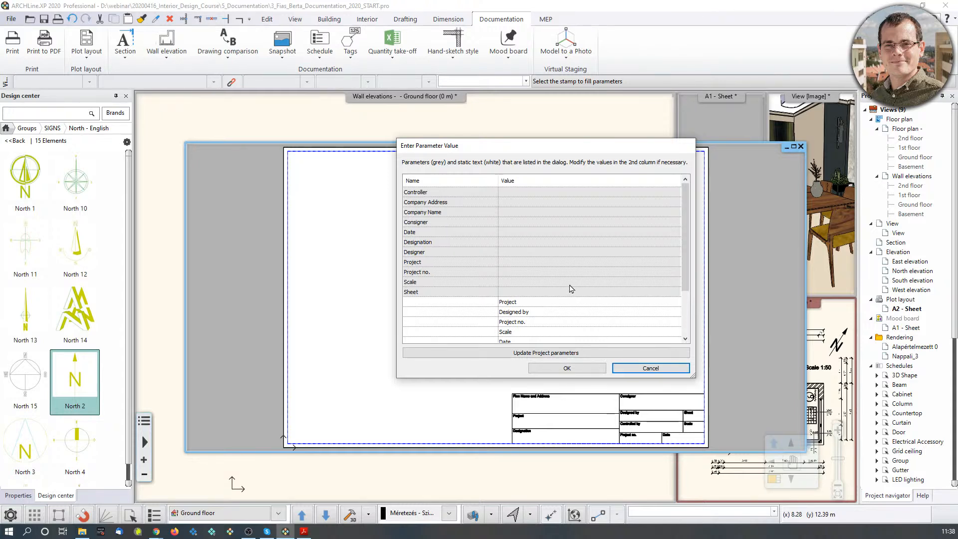
Enter ARCHLine.XP as Consigner and the designer's name as Designer, then apply the values.
left_click(520, 223)
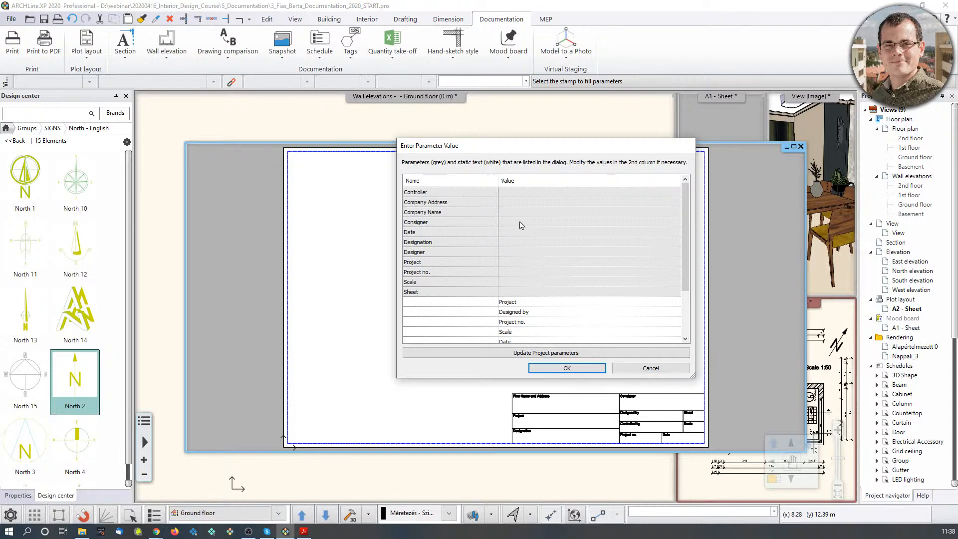
type("C")
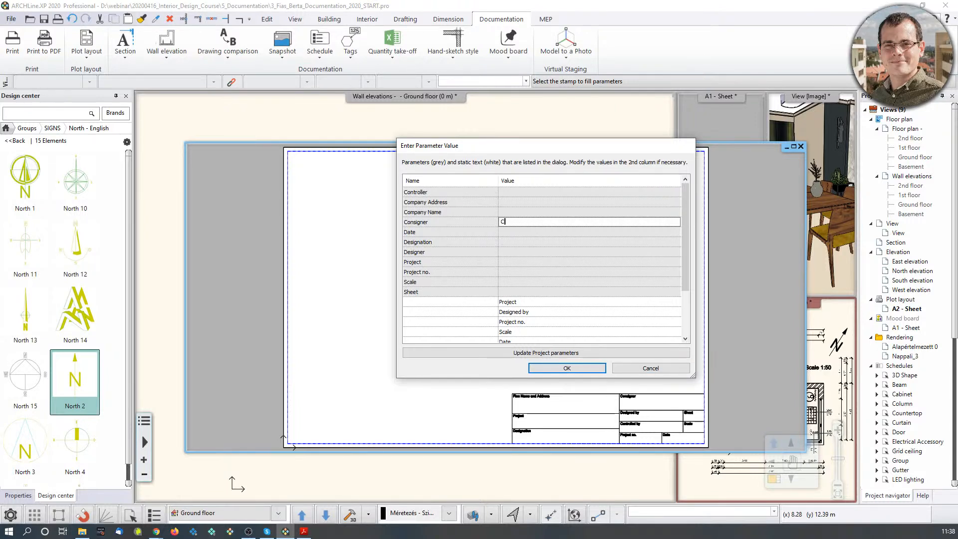
type("RCHLine.XP")
left_click(511, 253)
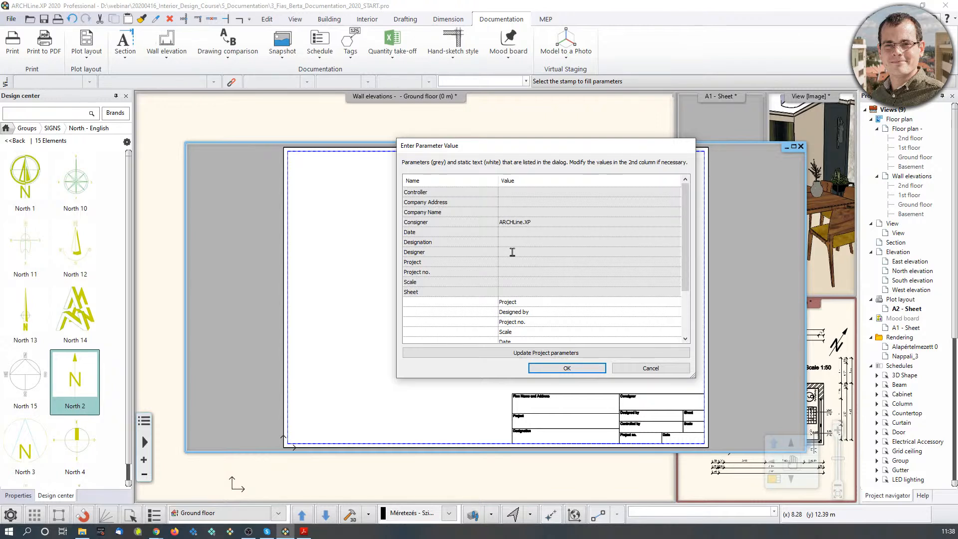
left_click(512, 252)
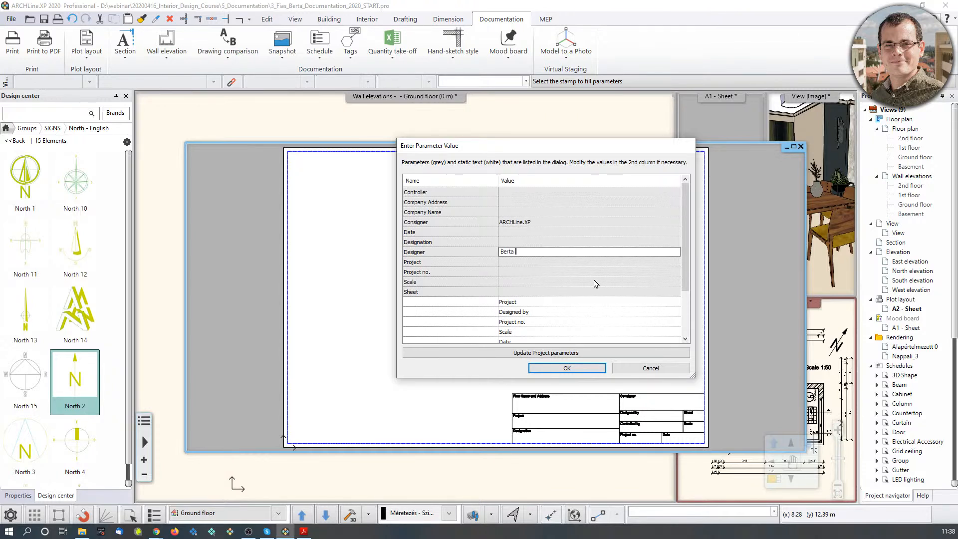
left_click(564, 368)
Zoom in and out on the A2 sheet to check the filled title block.
scroll(661, 411, "up", 5)
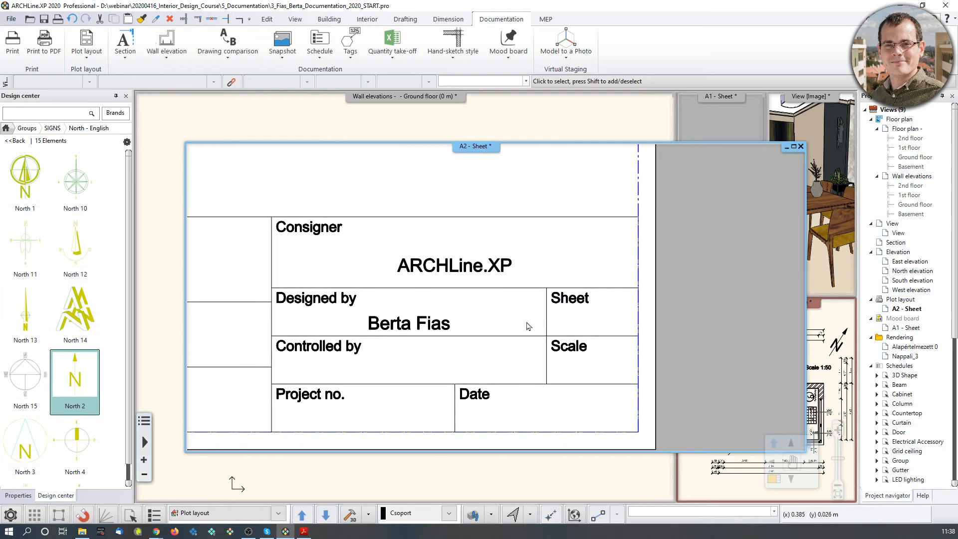
scroll(460, 300, "down", 3)
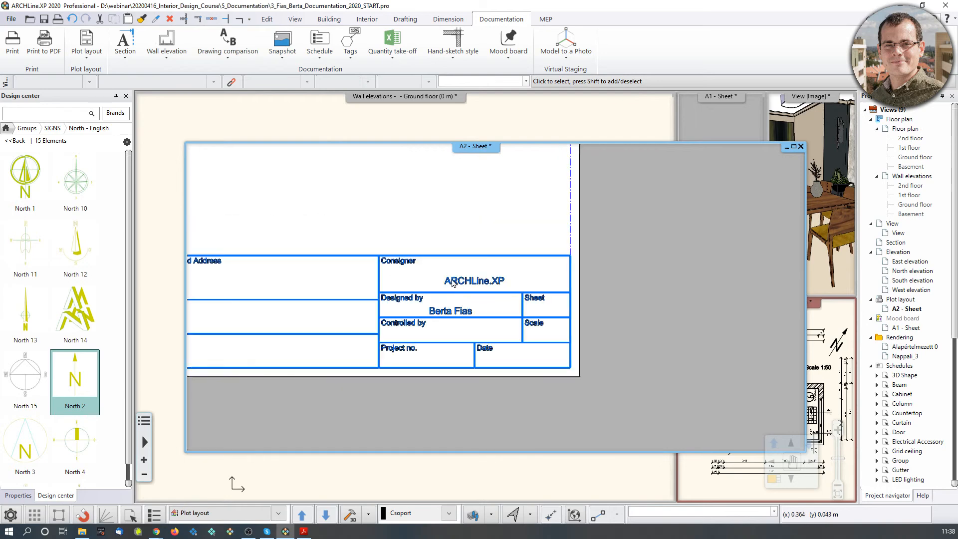
scroll(575, 327, "up", 2)
scroll(575, 326, "down", 2)
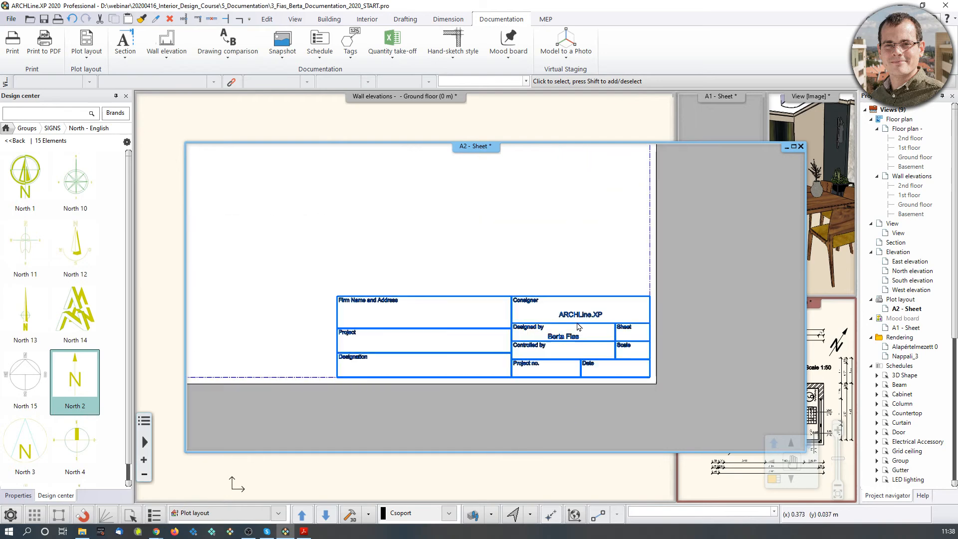
scroll(509, 322, "down", 1)
scroll(502, 287, "down", 2)
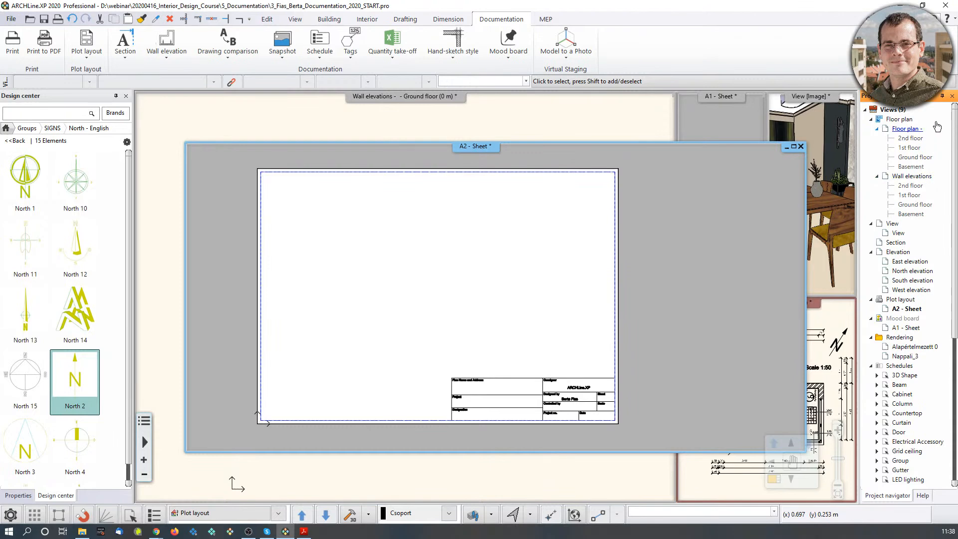
Re-pin the Project navigator and move the A2 - Sheet window to the top-left.
left_click(942, 96)
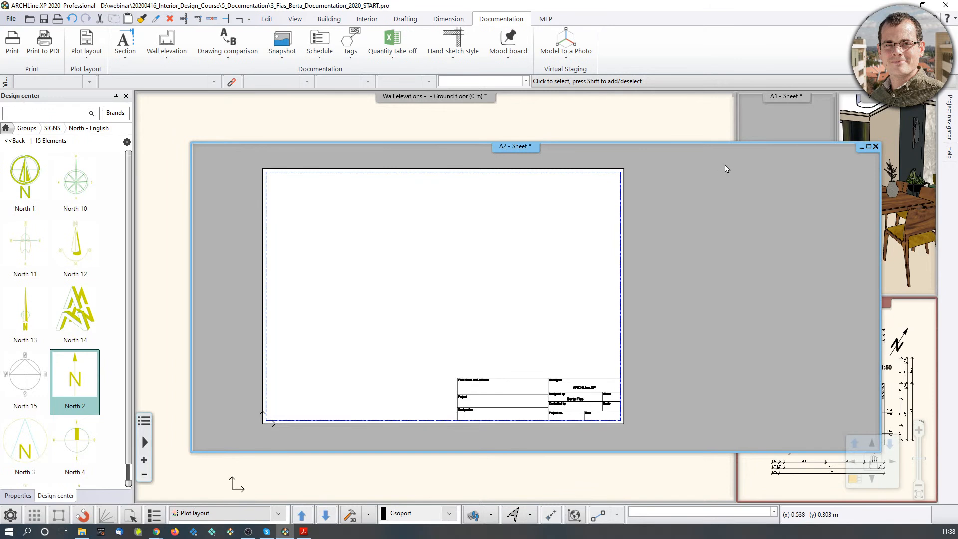
mouse_move(952, 117)
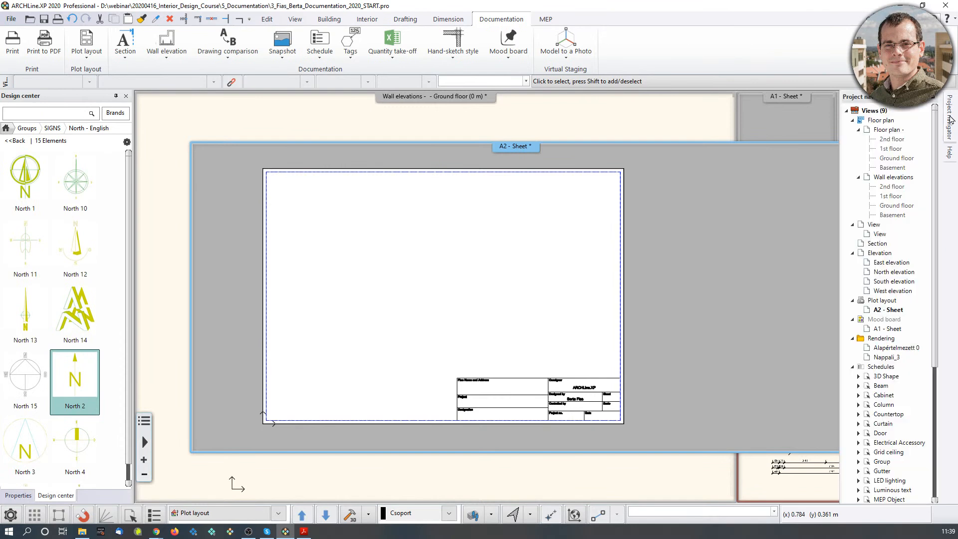
left_click(924, 97)
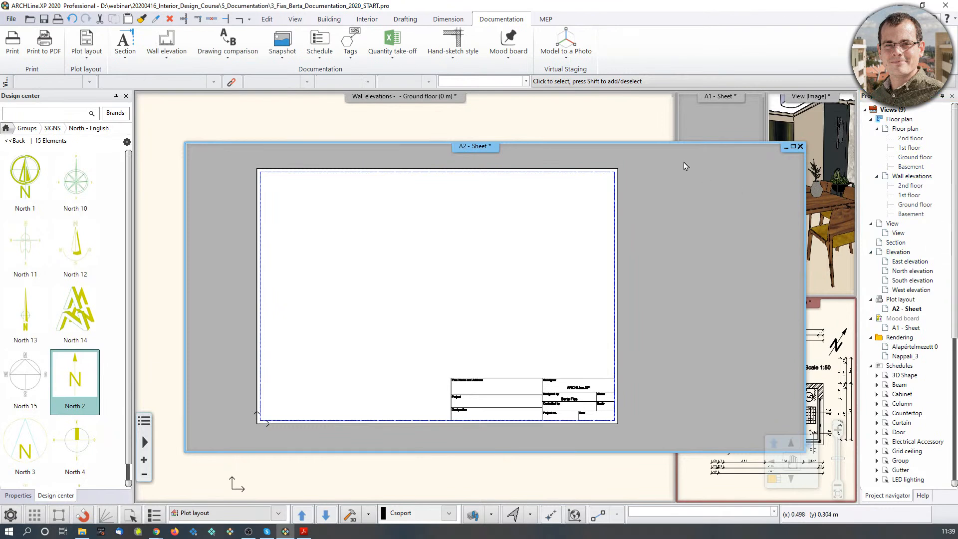
left_click_drag(670, 145, 621, 103)
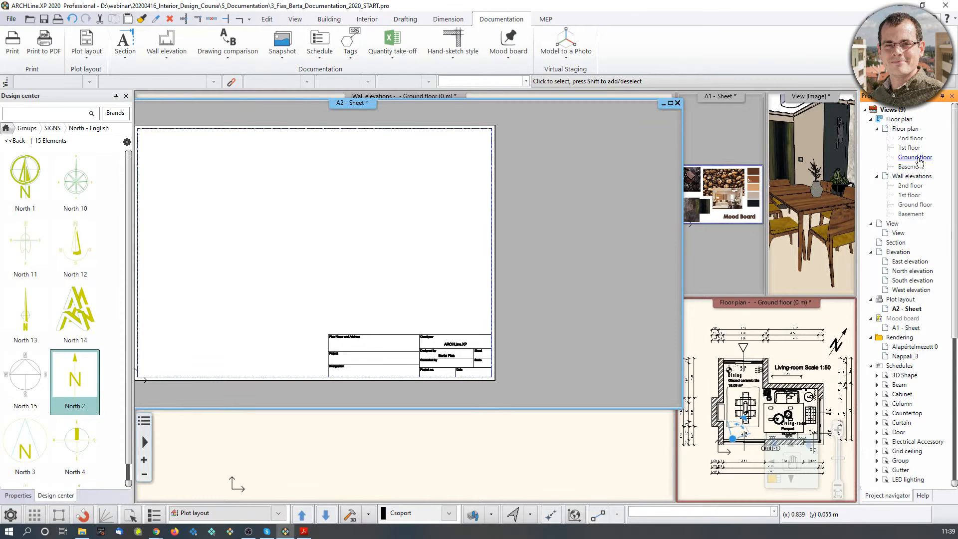
Place the ground floor plan at 1:50 on the A2 sheet above the title block.
middle_click_drag(483, 230, 511, 250)
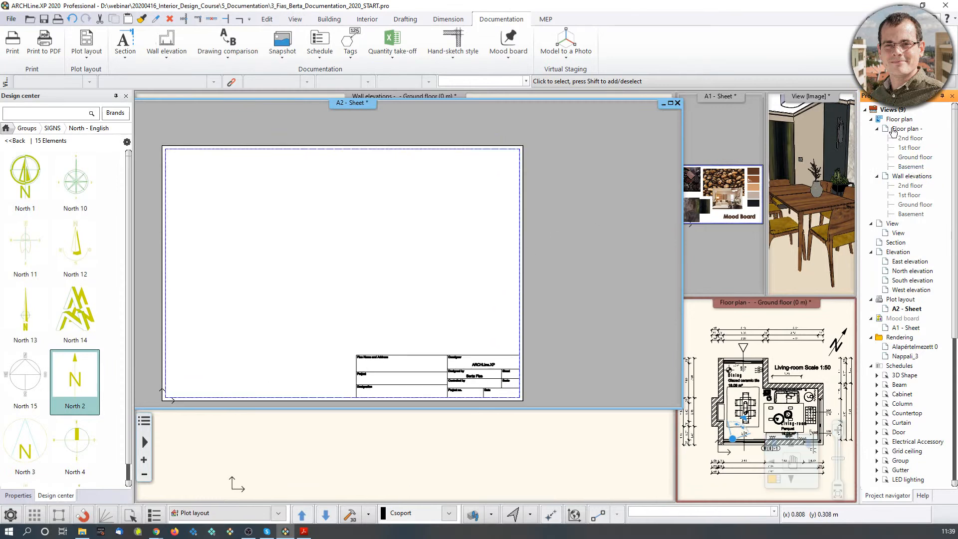
left_click_drag(915, 157, 230, 278)
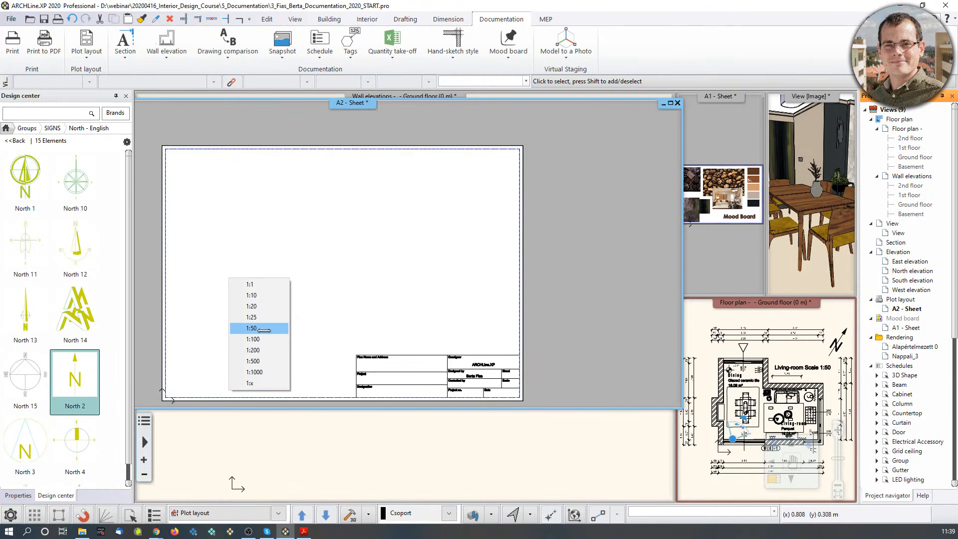
left_click(260, 328)
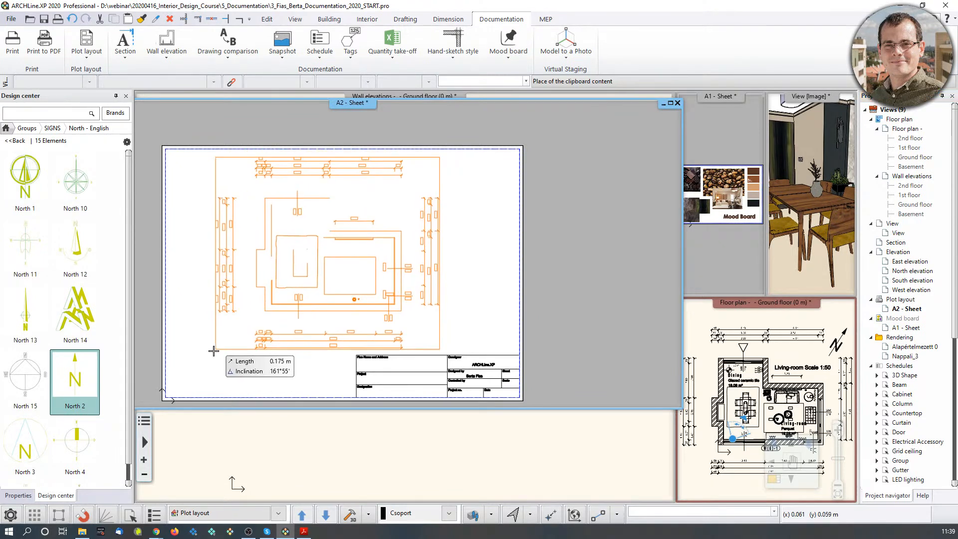
middle_click_drag(176, 353, 215, 351)
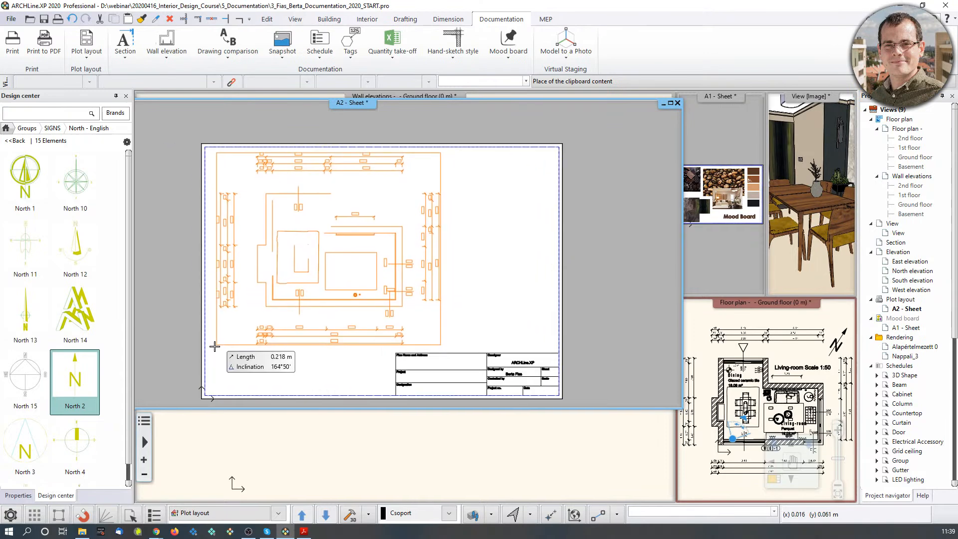
left_click(216, 351)
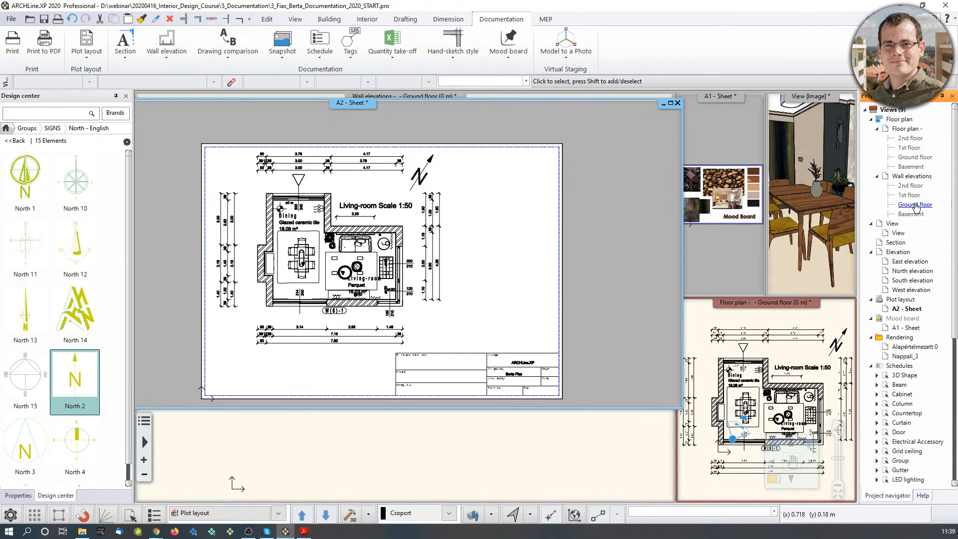
right_click(488, 254)
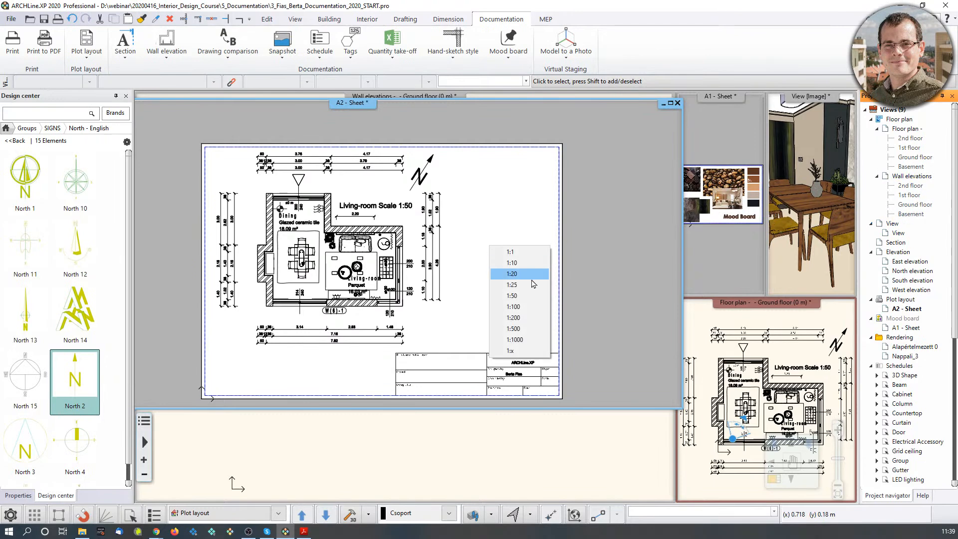
Paste the two wall elevations at 1:100, then undo that placement.
left_click(520, 306)
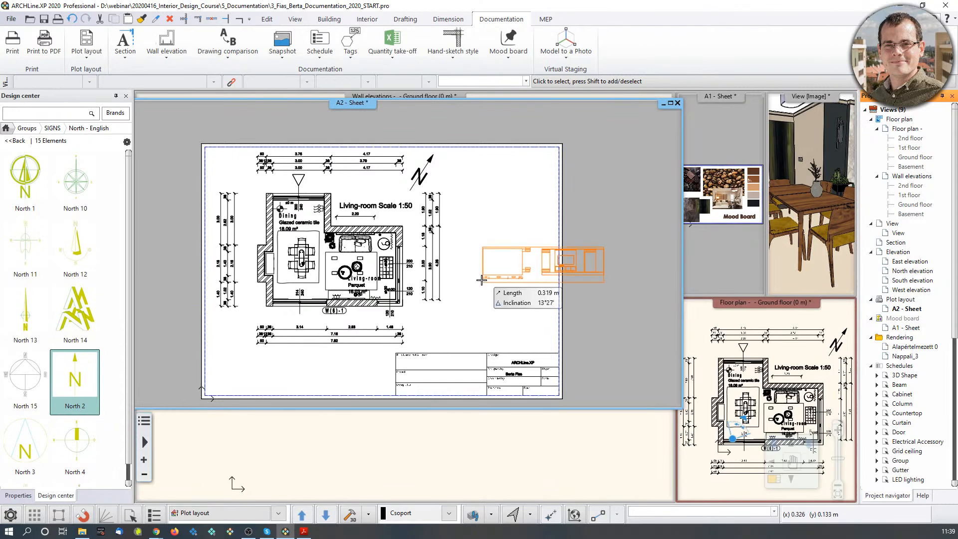
left_click(463, 207)
scroll(433, 230, "up", 2)
key("Escape")
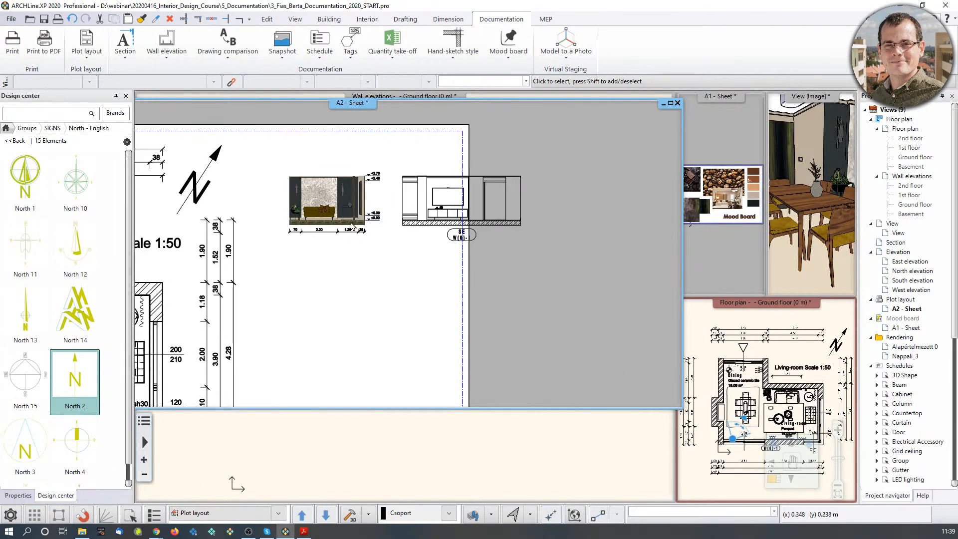
left_click(350, 219)
scroll(372, 250, "down", 2)
left_click(412, 226)
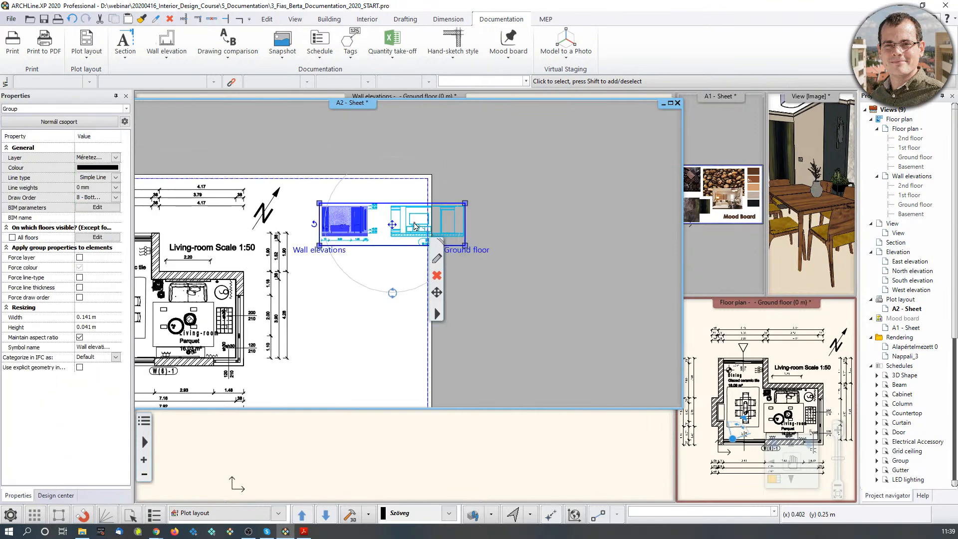
left_click(72, 18)
Place the Ground floor wall elevation at 1:50 beside the floor plan.
left_click_drag(916, 203, 322, 248)
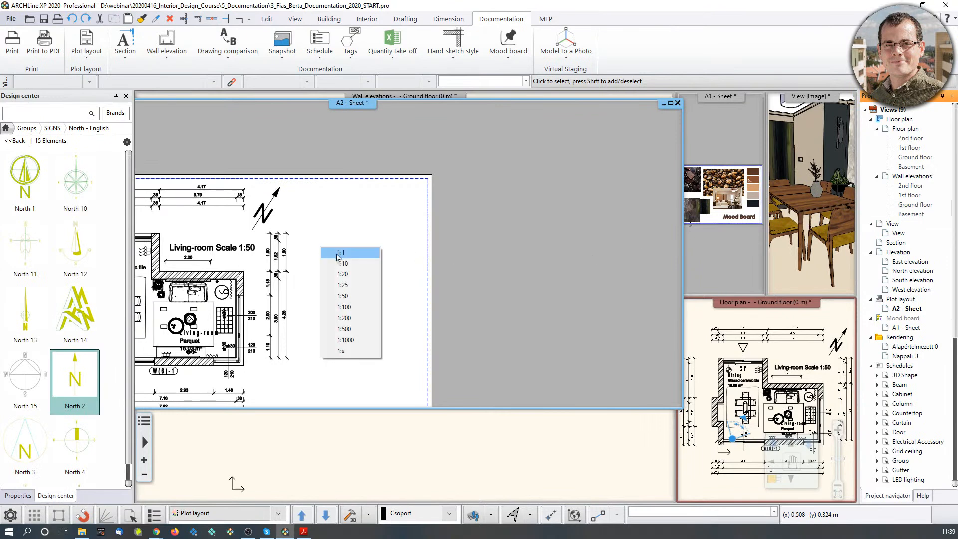
left_click(349, 296)
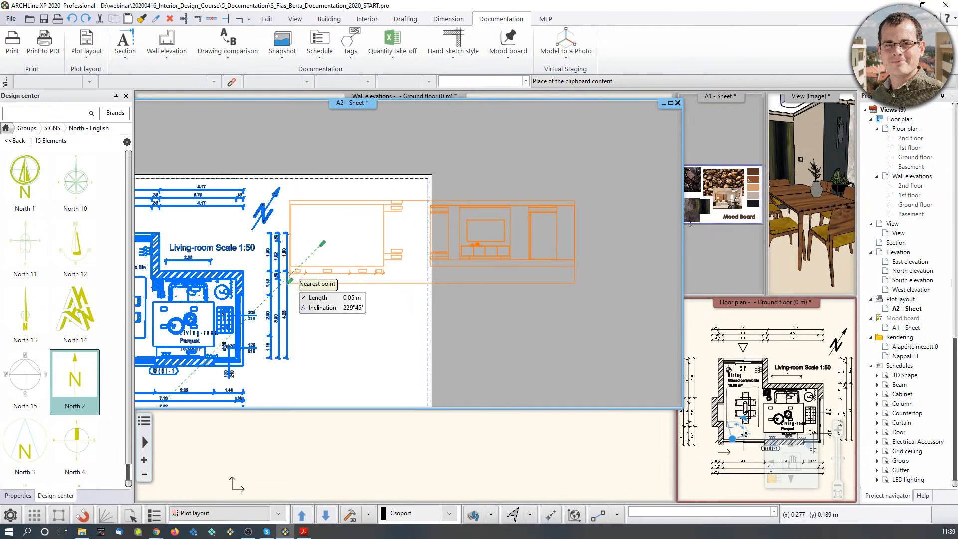
scroll(288, 279, "up", 4)
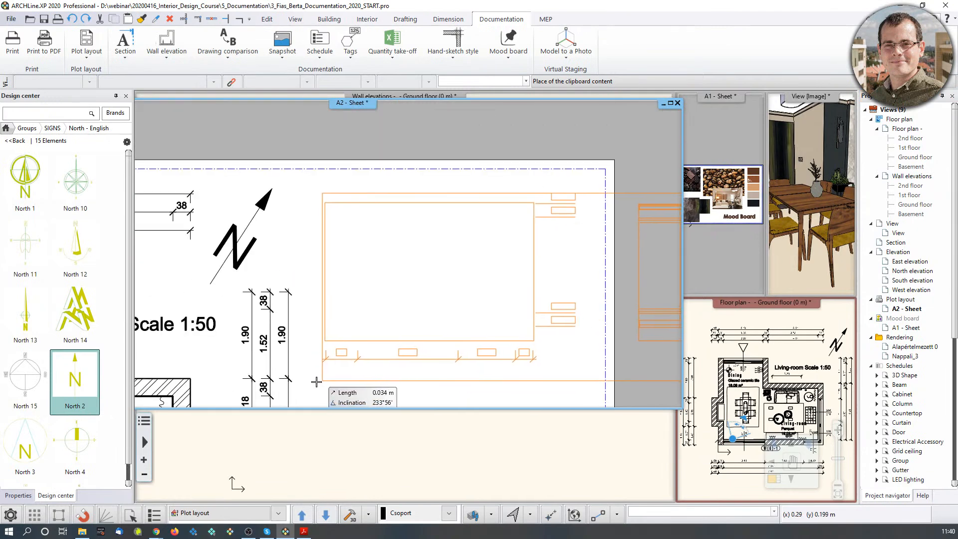
left_click(315, 388)
scroll(379, 249, "down", 3)
left_click(537, 286)
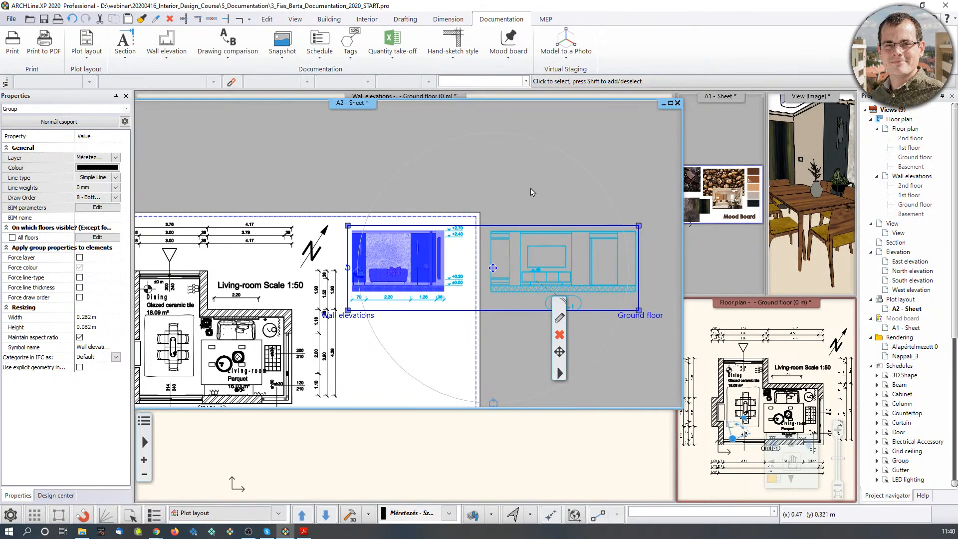
Select both elevation images and offset them to a new position on the sheet.
key("Escape")
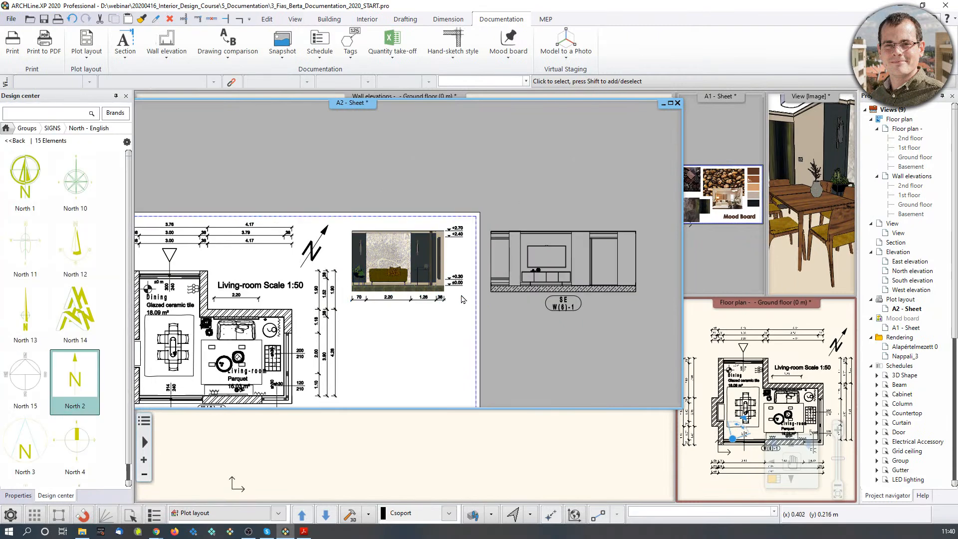
left_click(408, 262)
left_click(511, 283, "shift")
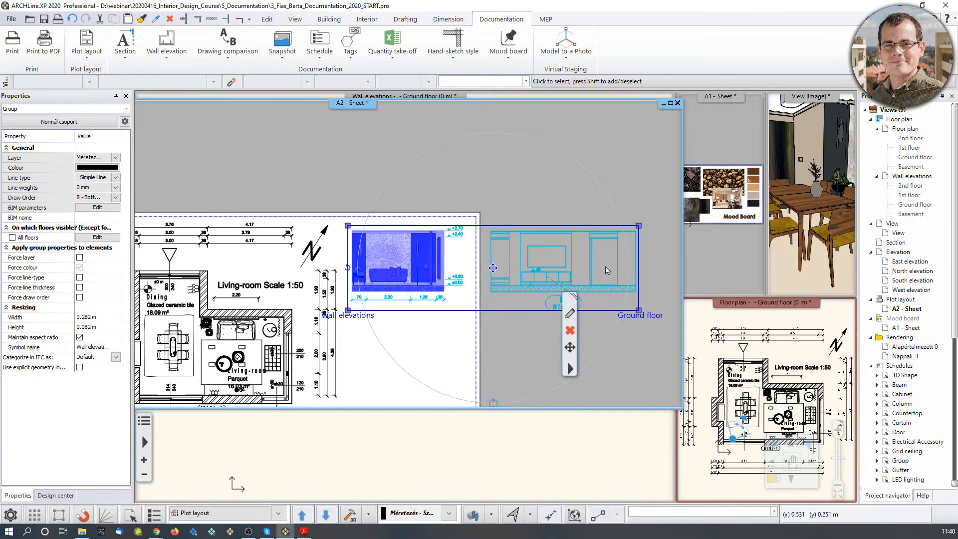
left_click(641, 307)
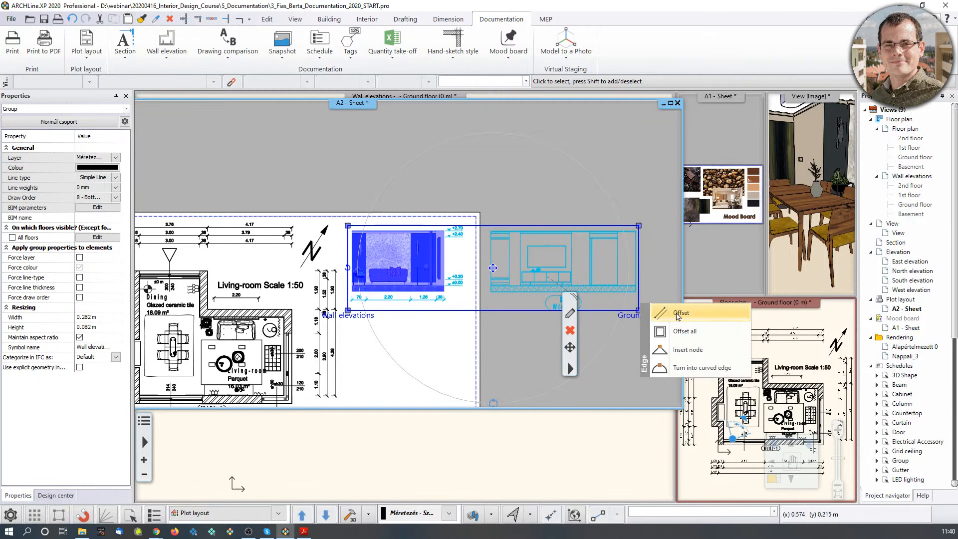
left_click(674, 373)
scroll(465, 308, "up", 1)
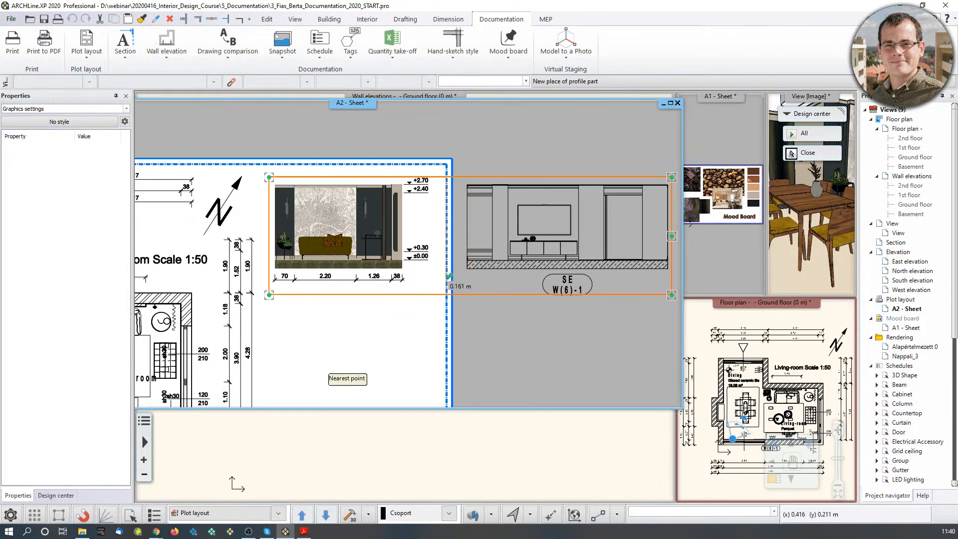
left_click(440, 291)
scroll(417, 247, "down", 2)
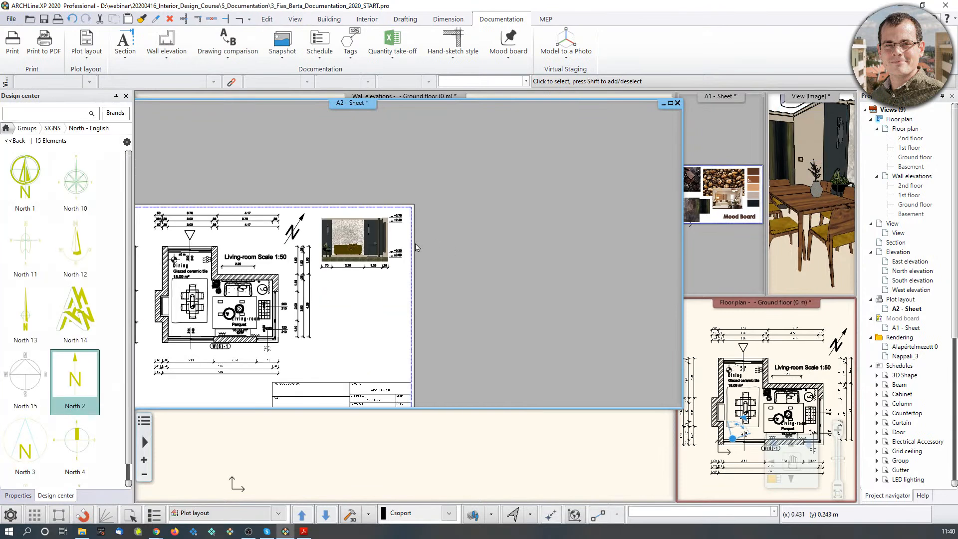
Check the placed wall elevation and floor plan images on the sheet.
left_click(377, 268)
scroll(394, 294, "up", 1)
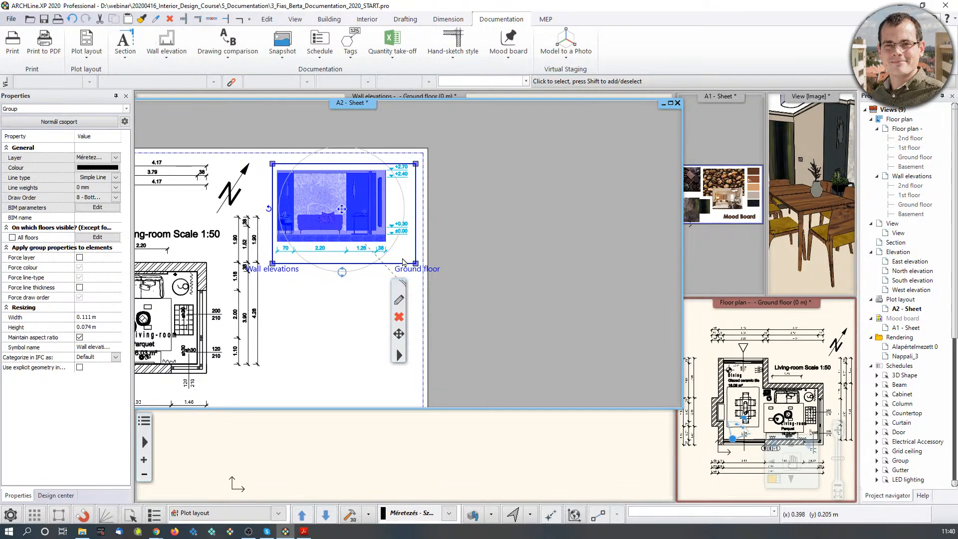
scroll(403, 261, "down", 2)
left_click(348, 265)
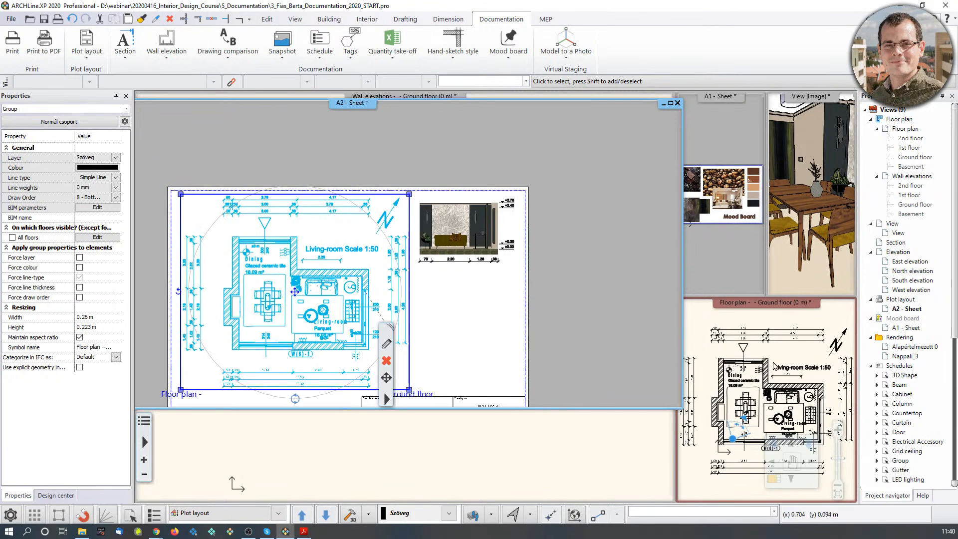
left_click(775, 367)
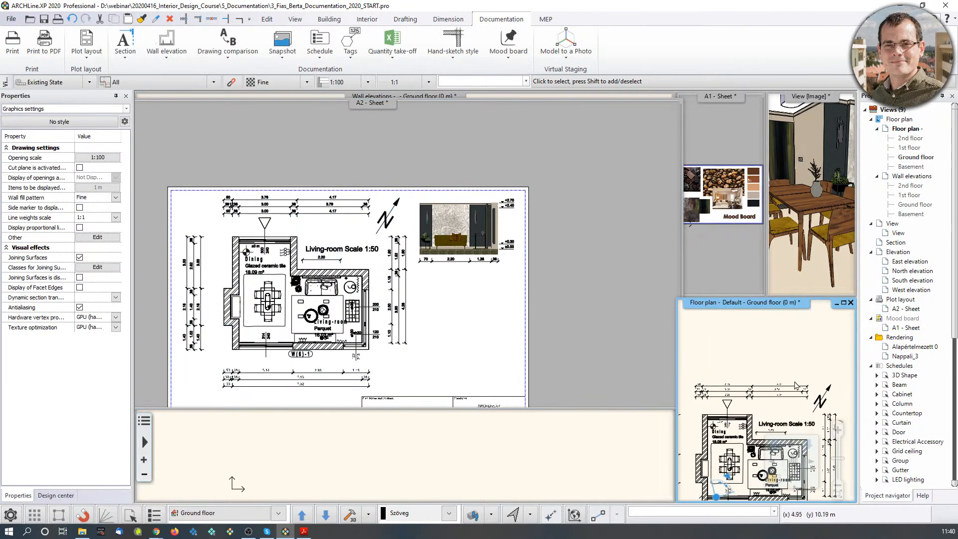
Delete the triangle symbol above the dining area in the floor plan view.
left_click(396, 310)
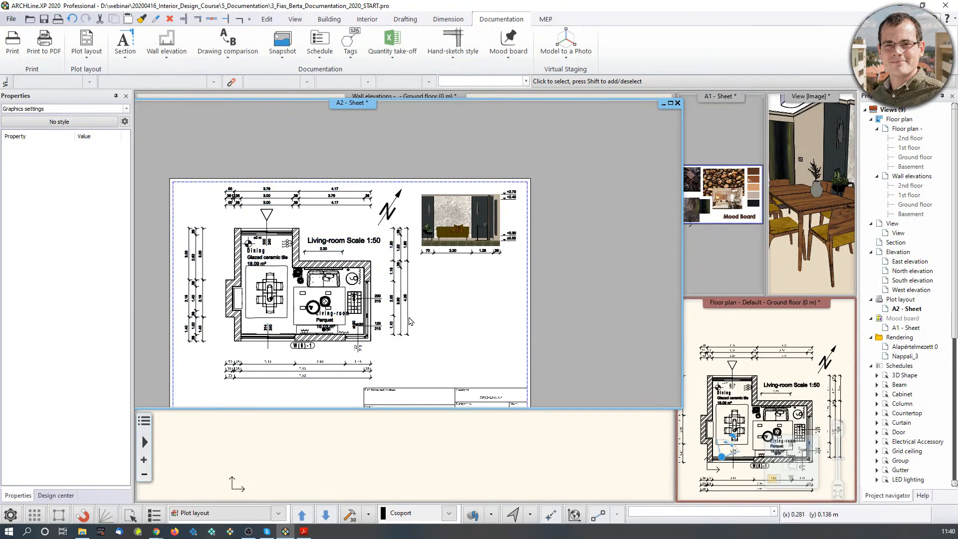
scroll(399, 309, "up", 1)
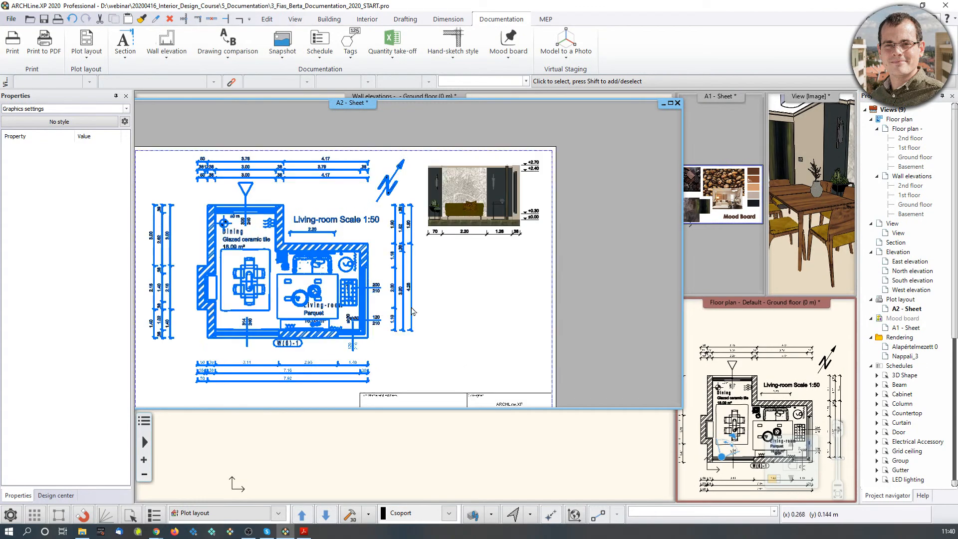
left_click(769, 449)
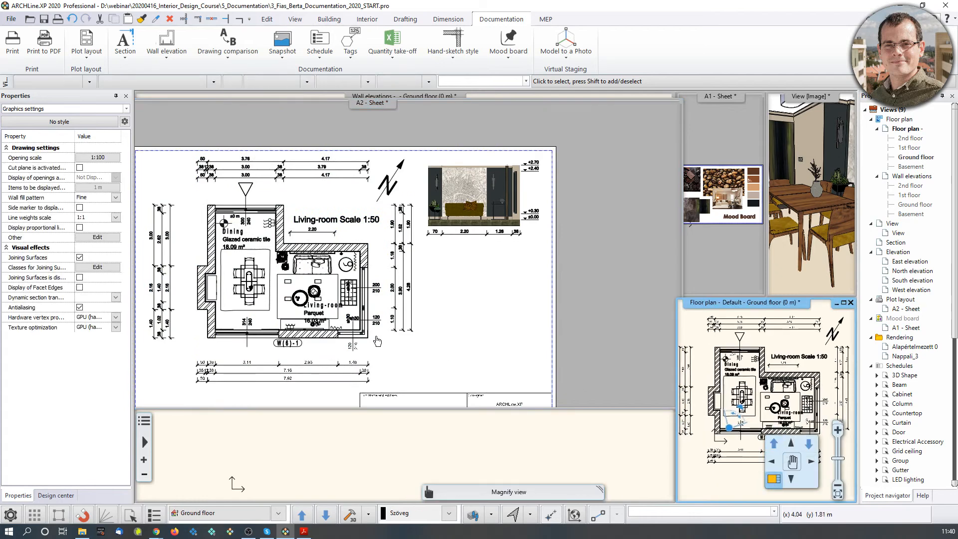
left_click(773, 483)
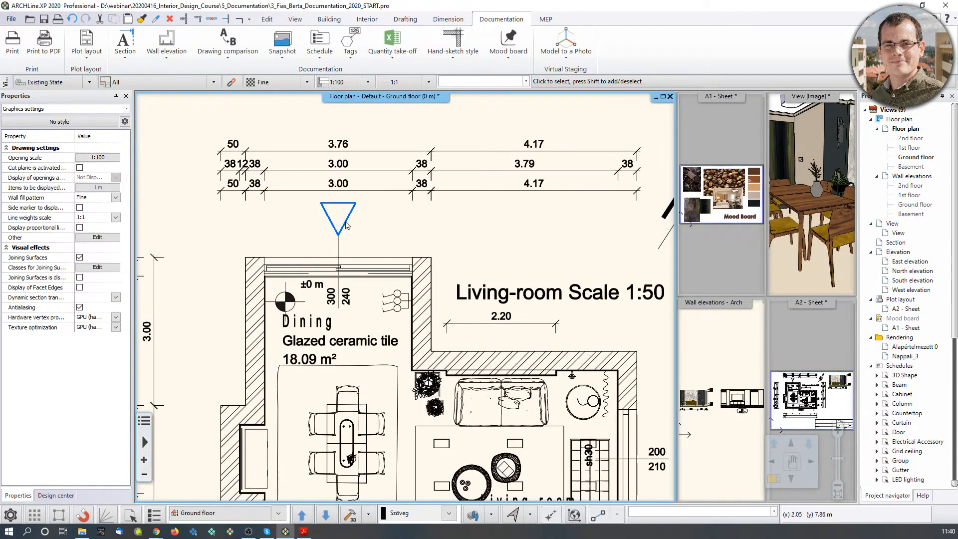
left_click(336, 234)
key("Delete")
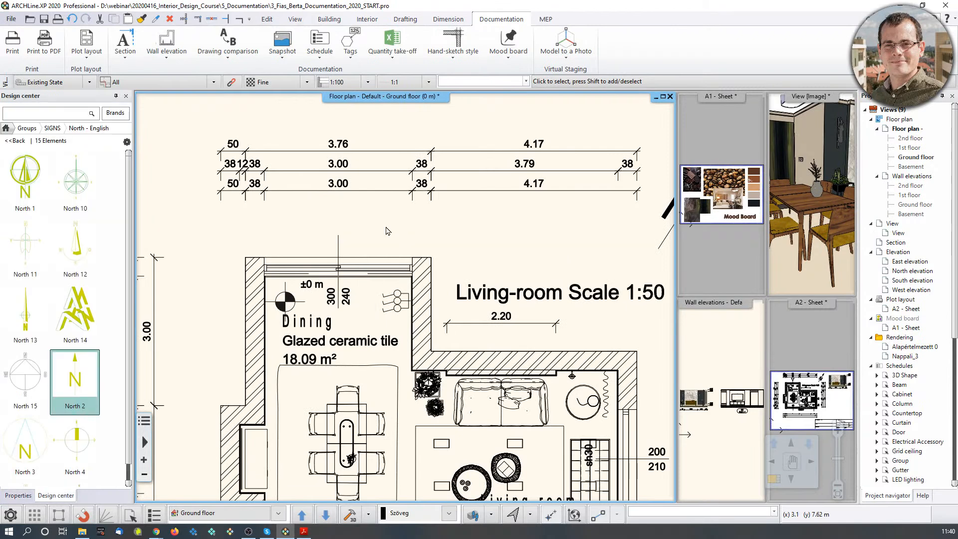
middle_click_drag(371, 235, 335, 160)
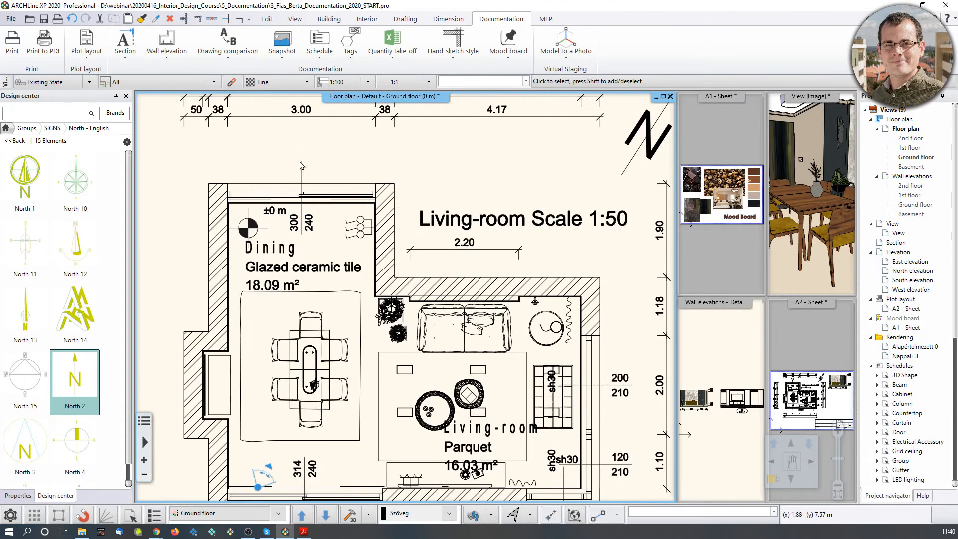
Back on the A2 sheet, refresh the placed floor plan group to show the change.
left_click(805, 401)
left_click(774, 480)
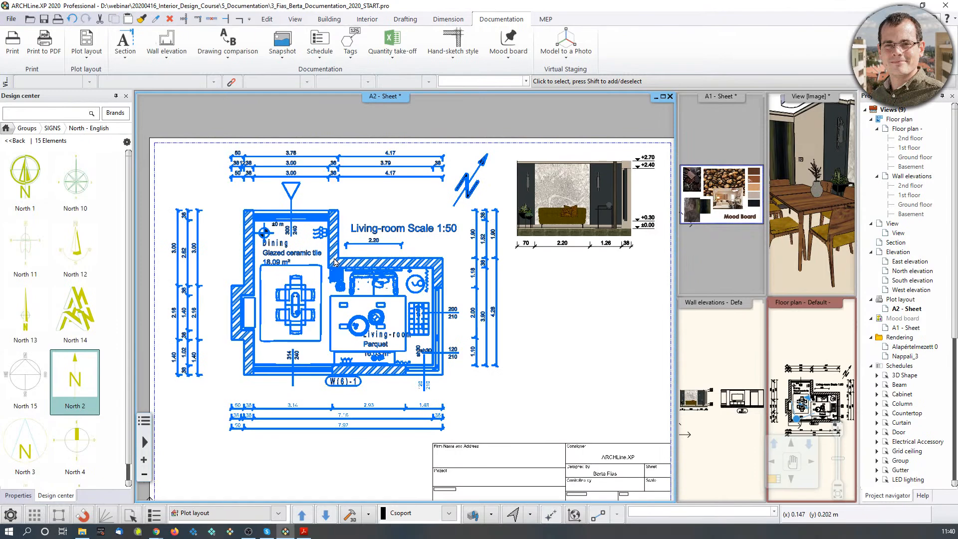
left_click(334, 261)
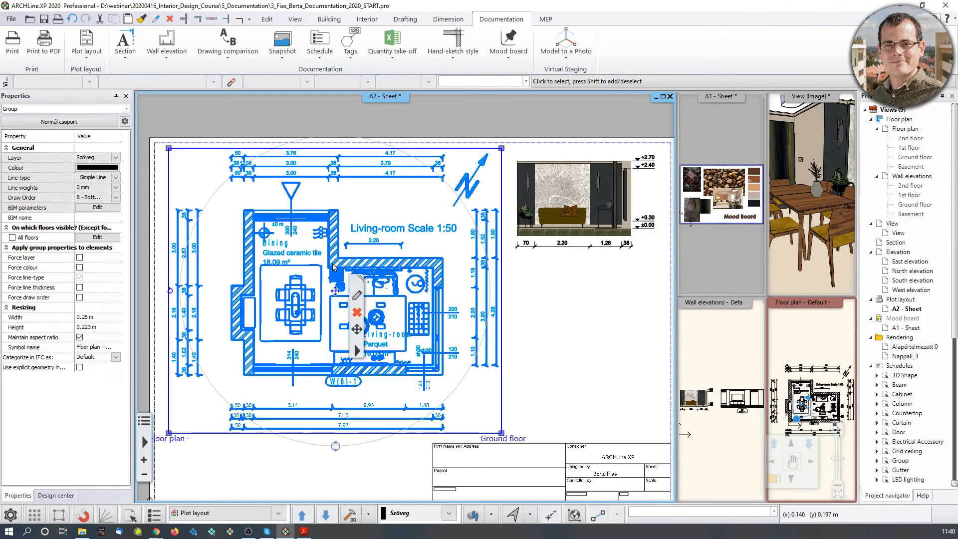
right_click(362, 358)
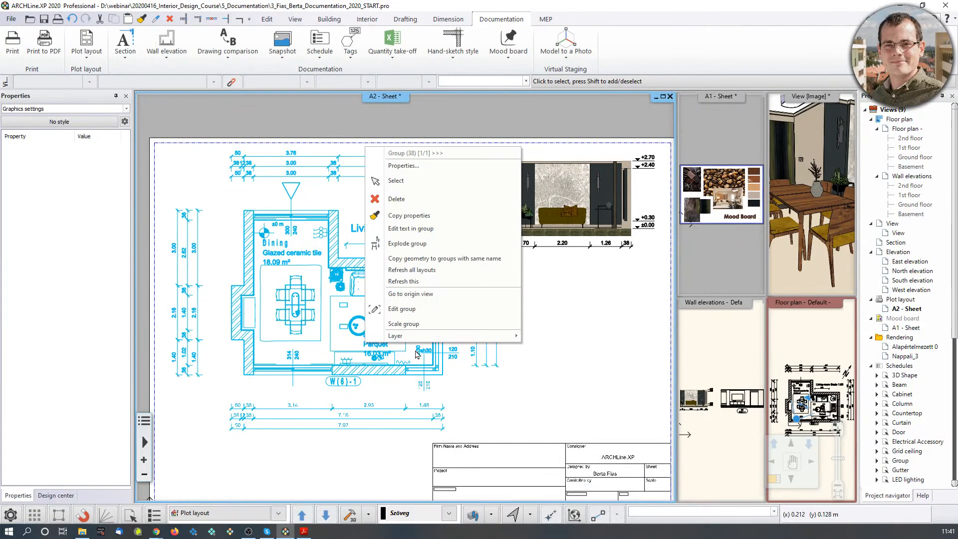
left_click(404, 282)
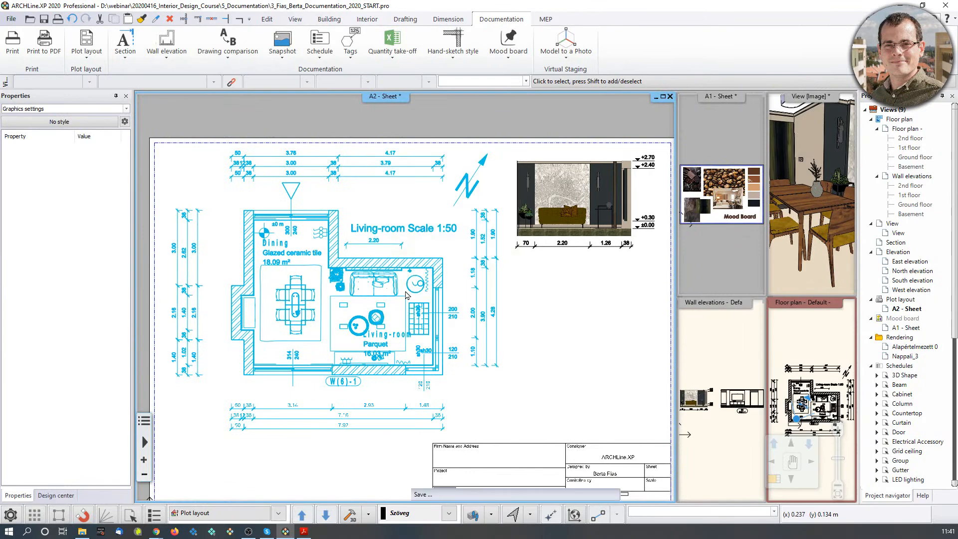
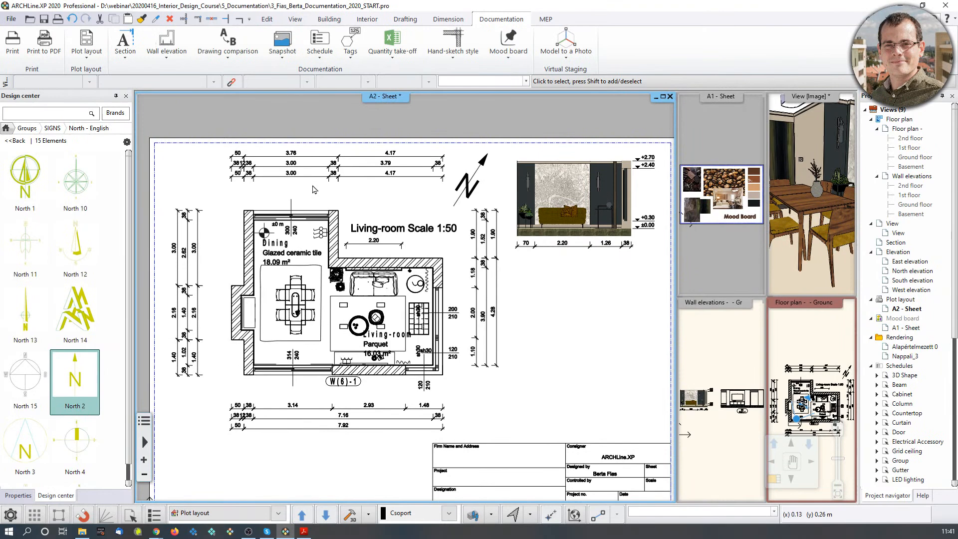
Maximise the floor plan and create a floor snapshot cut at 1.5 m elevation.
left_click(811, 342)
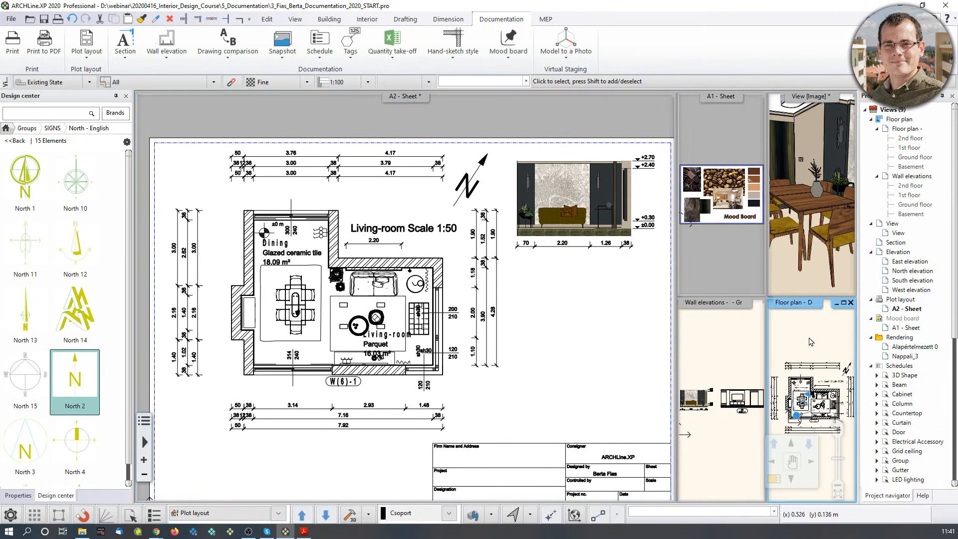
left_click(774, 479)
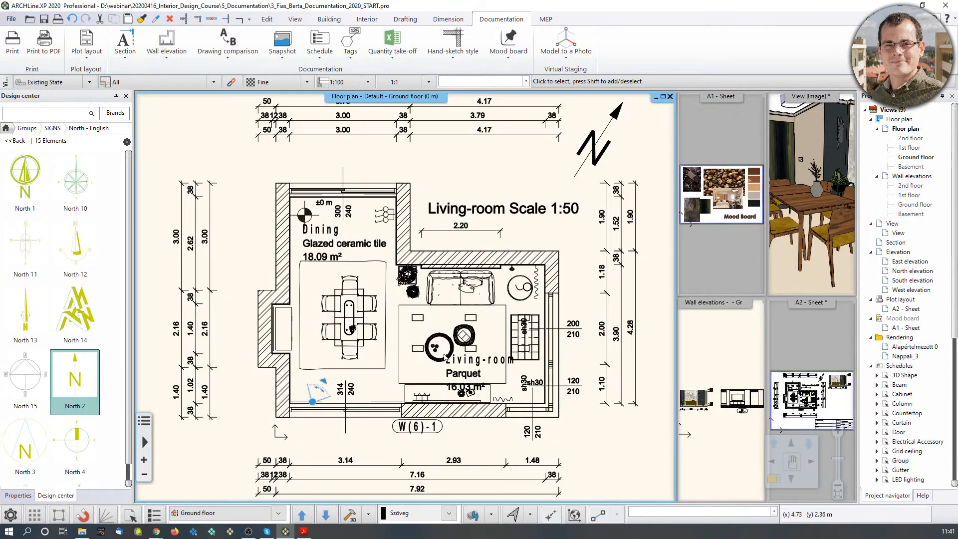
scroll(335, 345, "down", 3)
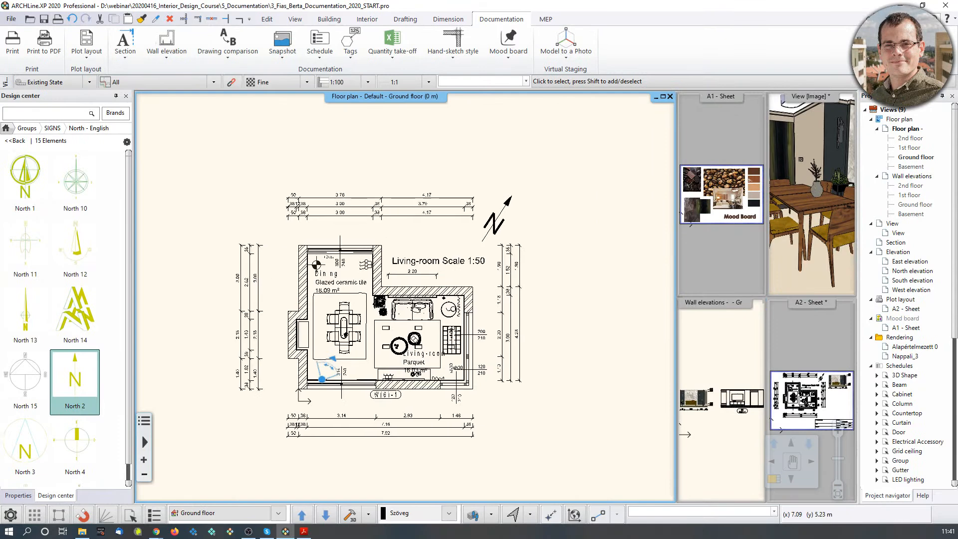
left_click(278, 55)
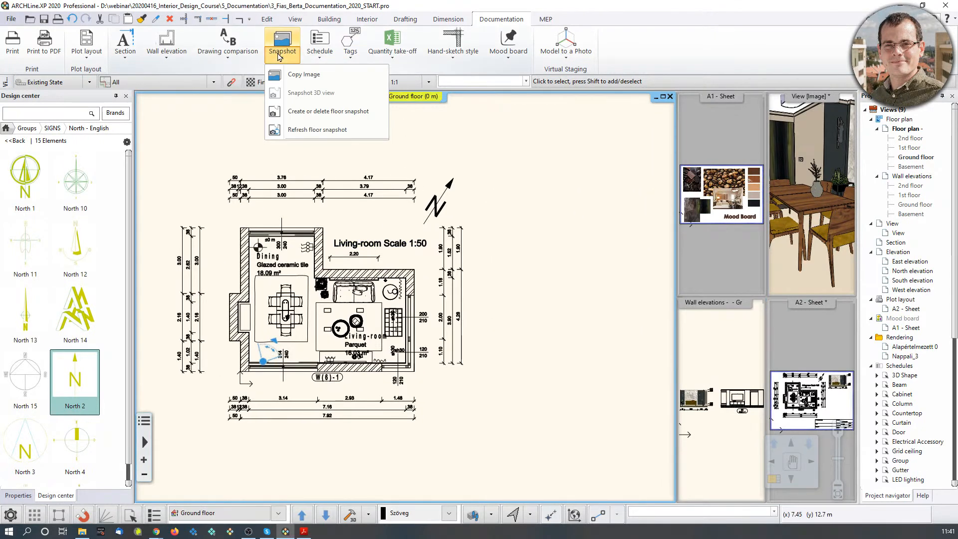
left_click(297, 114)
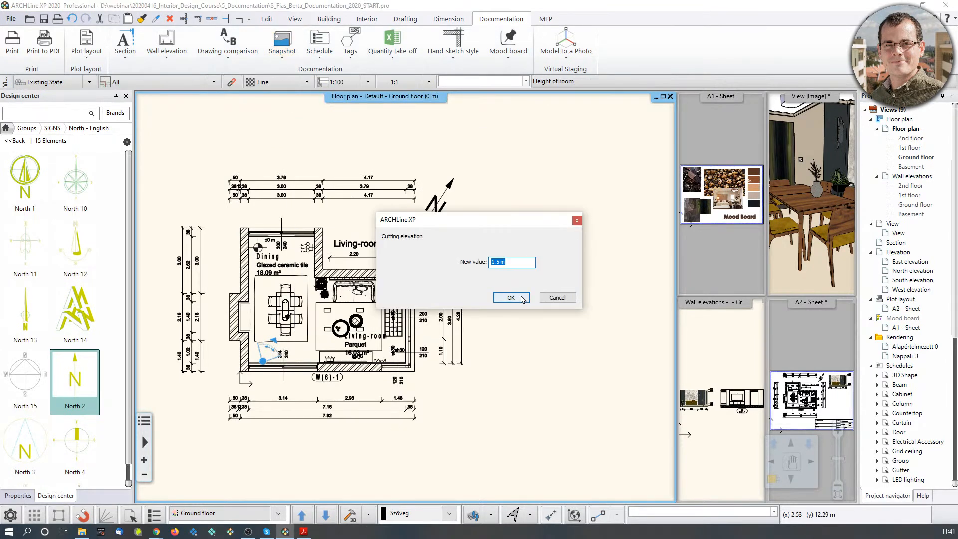
left_click_drag(489, 219, 496, 203)
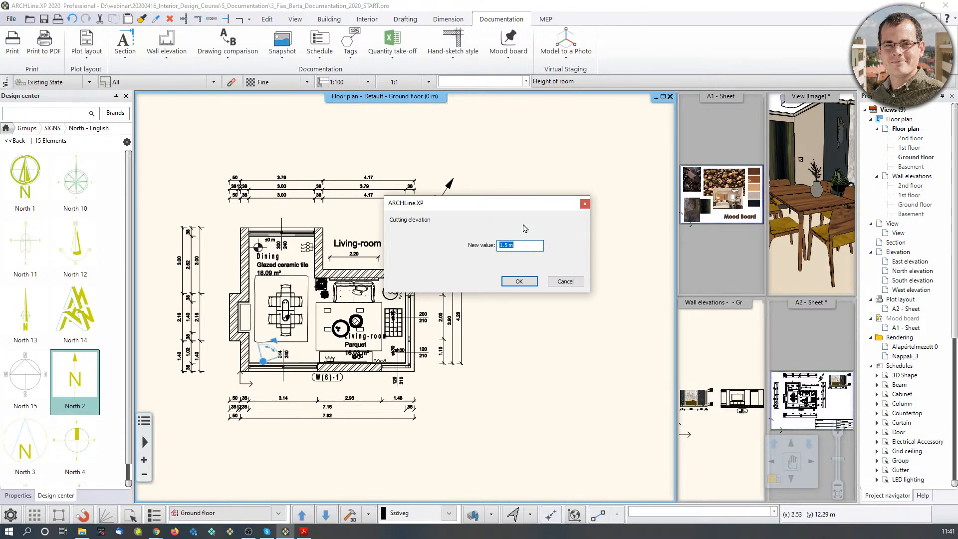
left_click_drag(514, 203, 520, 181)
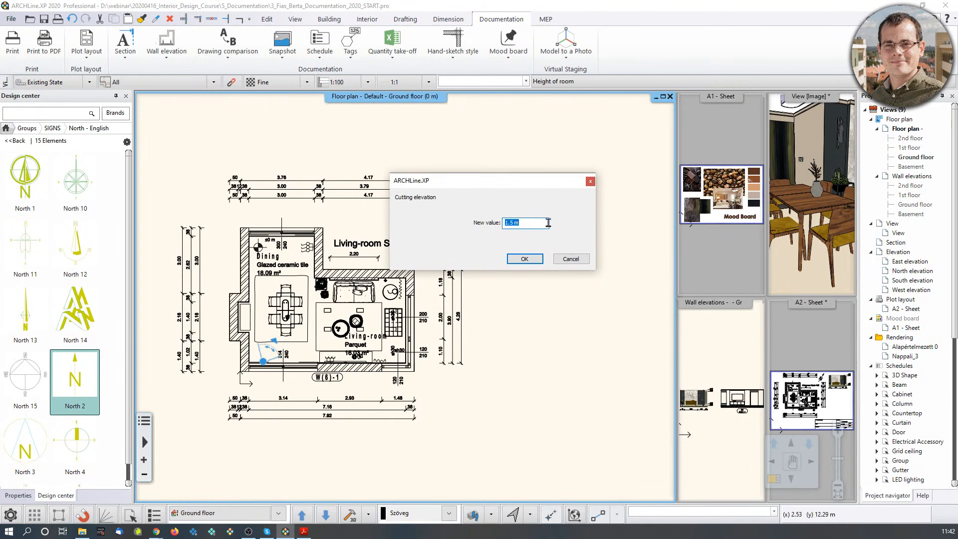
left_click(525, 258)
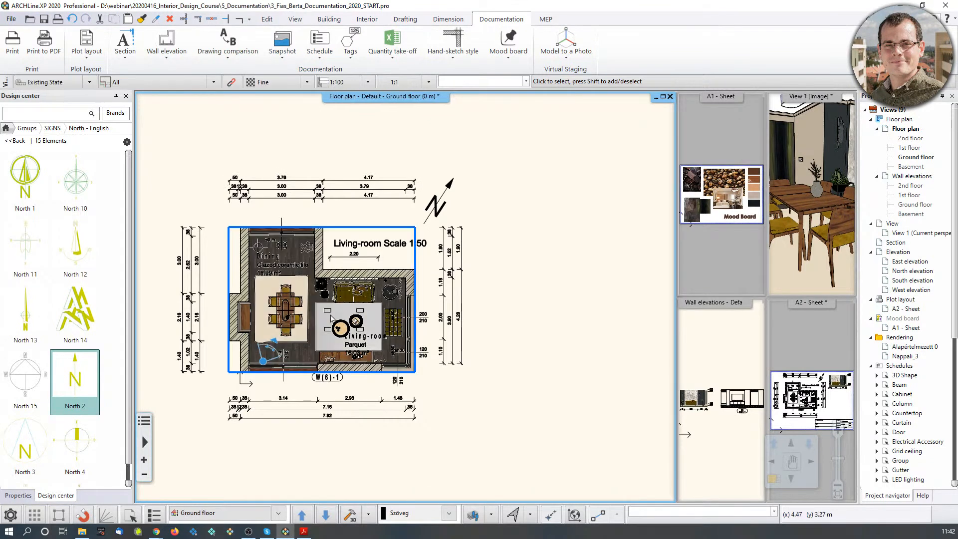
scroll(232, 336, "up", 4)
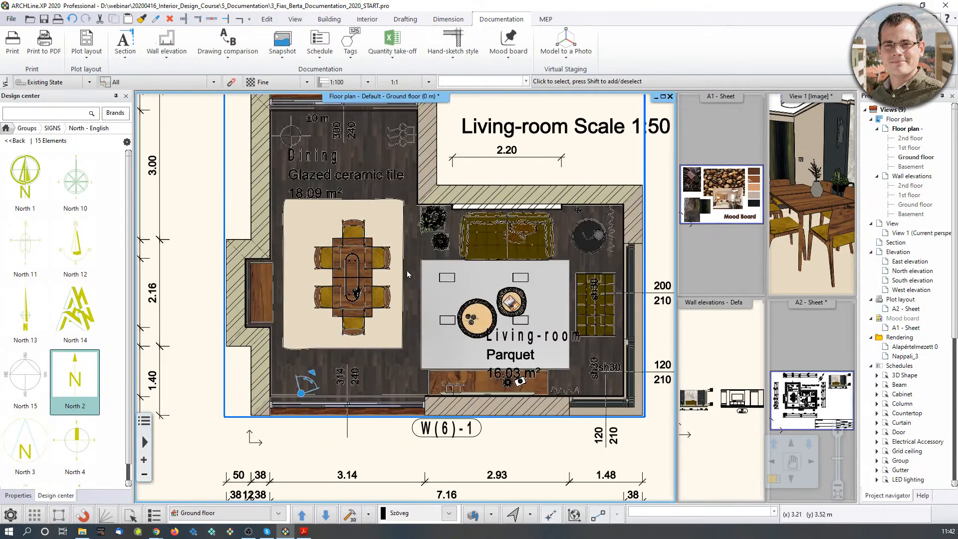
Move the floor snapshot image to the right of the living-room plan, then activate the A2 sheet.
scroll(398, 334, "down", 2)
left_click(406, 330)
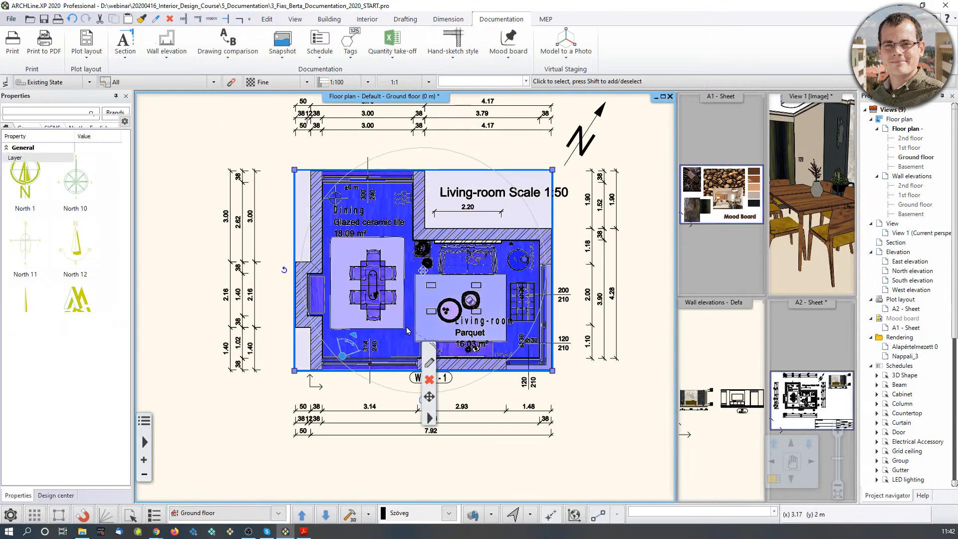
left_click(423, 270)
left_click(457, 283)
middle_click_drag(456, 299, 207, 342)
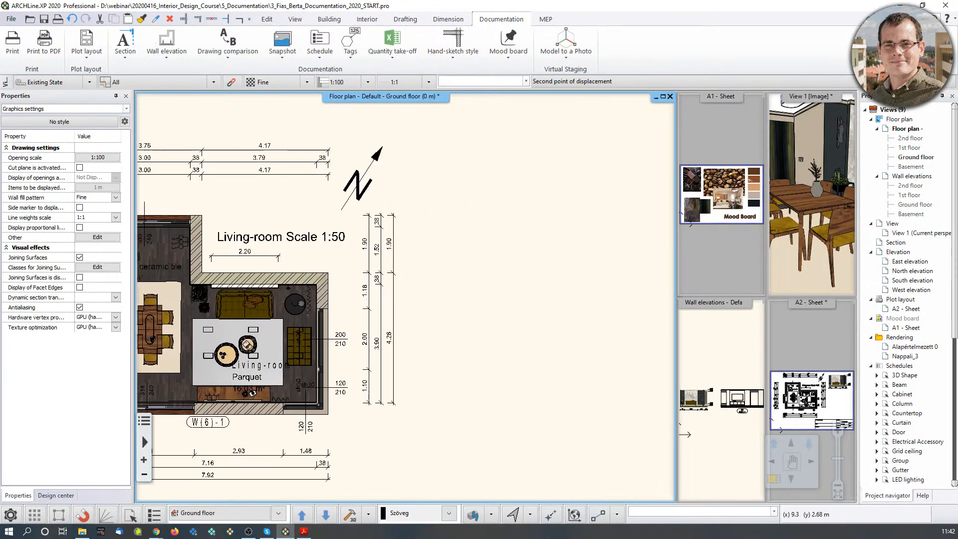
left_click(553, 290)
scroll(405, 299, "down", 2)
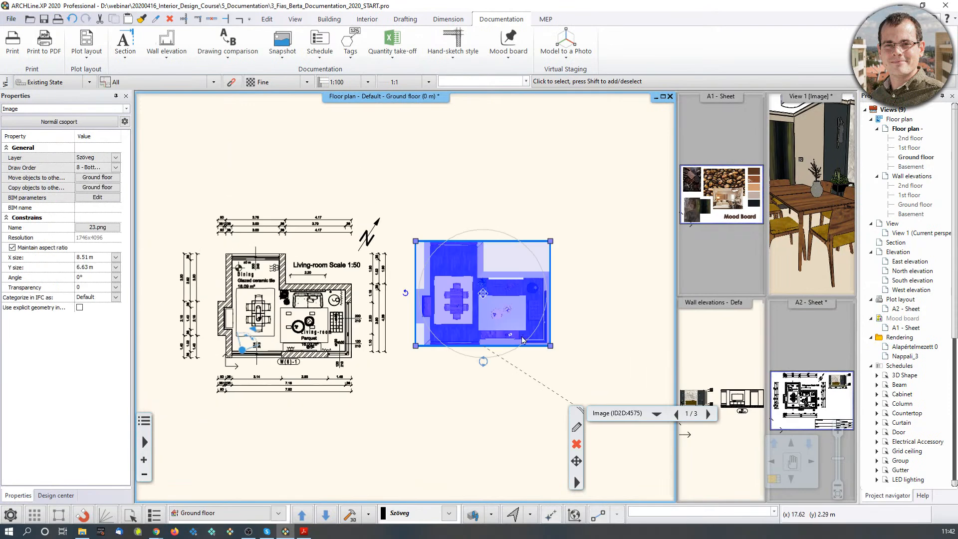
left_click(475, 357)
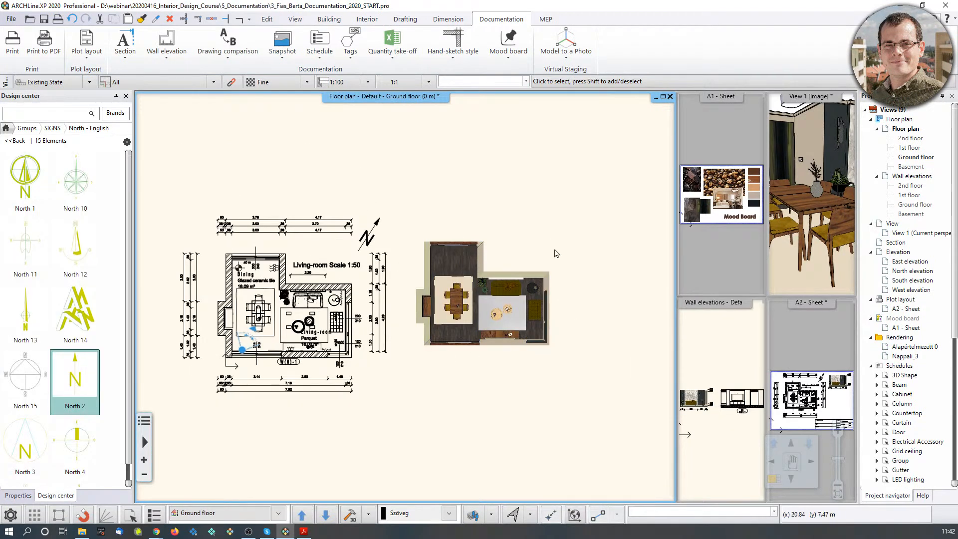
left_click(817, 350)
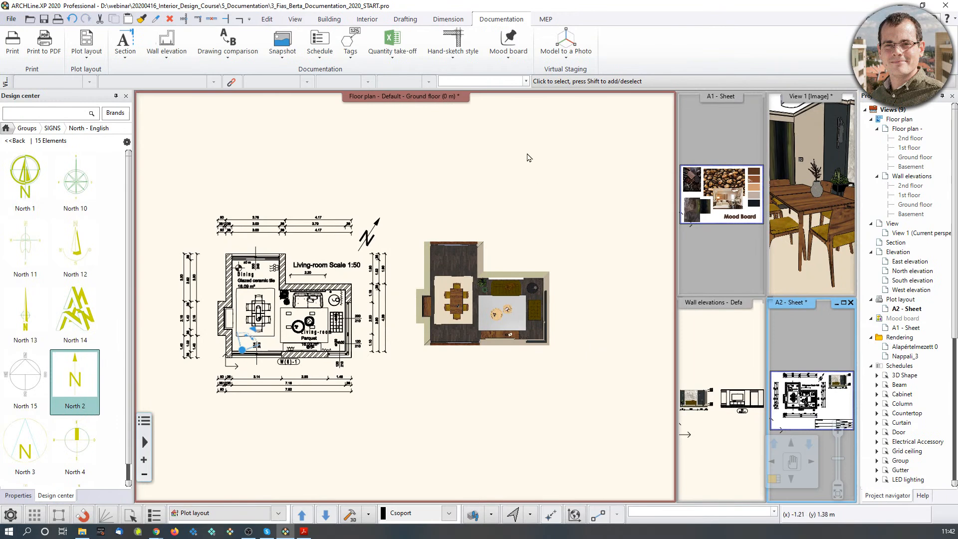
left_click(82, 61)
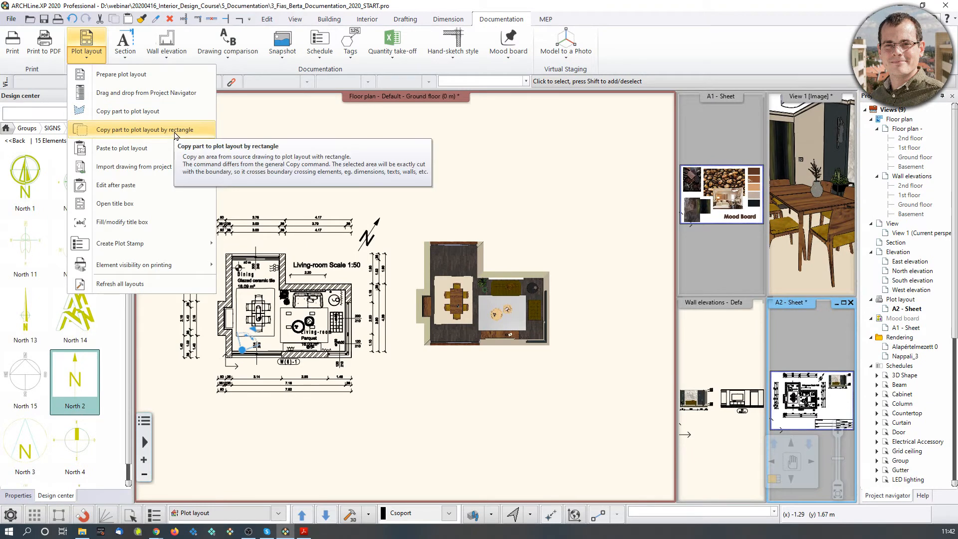
Copy a rectangle framing the floor snapshot image to the plot layout, then switch to the A2 sheet.
left_click(163, 134)
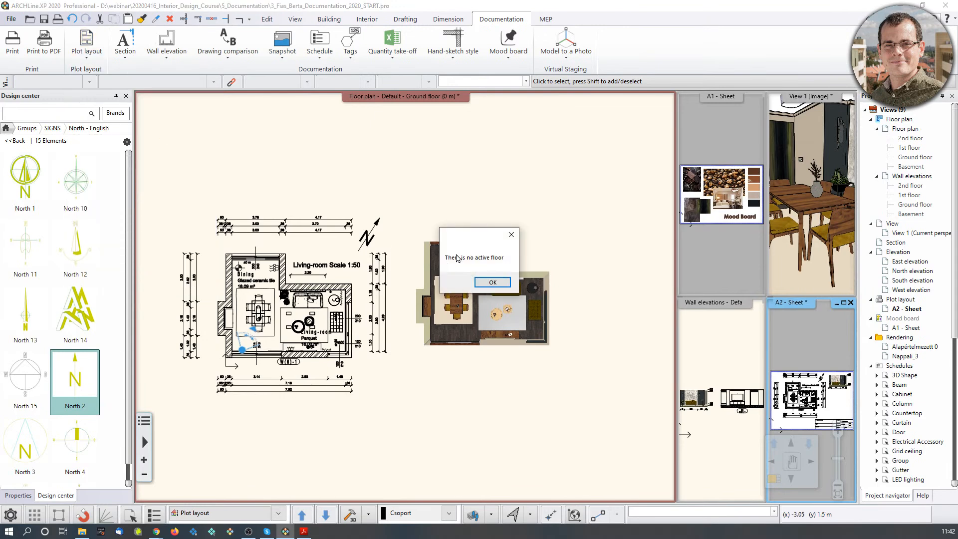
left_click(492, 283)
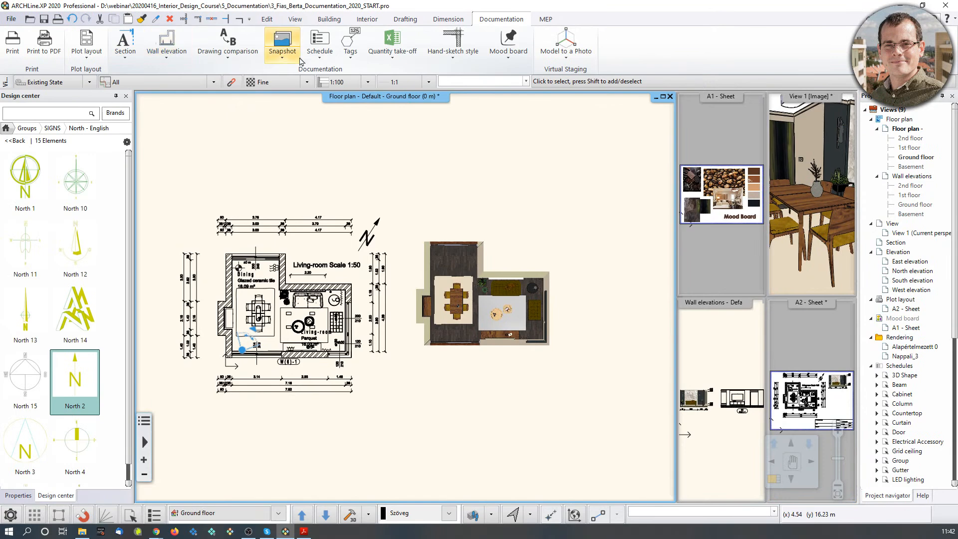
left_click(86, 47)
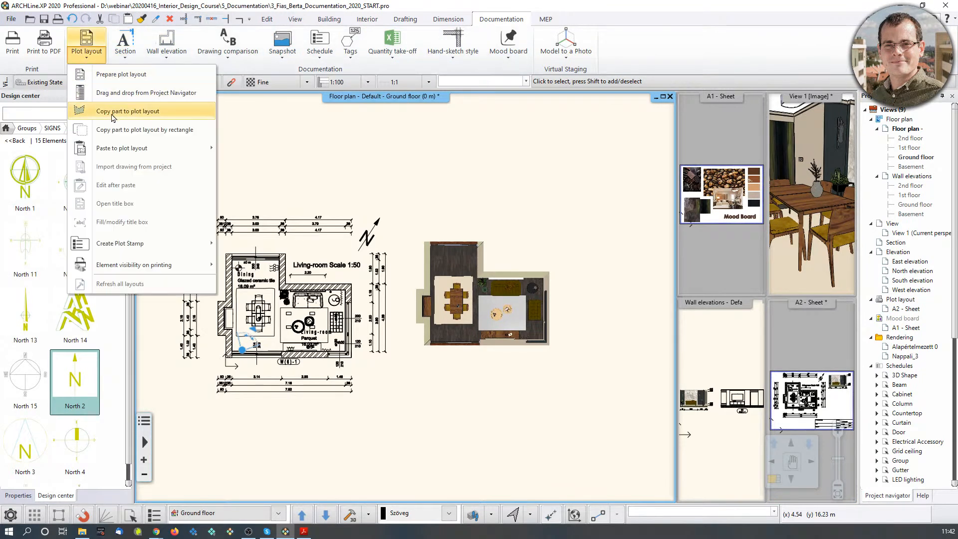
left_click(123, 130)
left_click(594, 327)
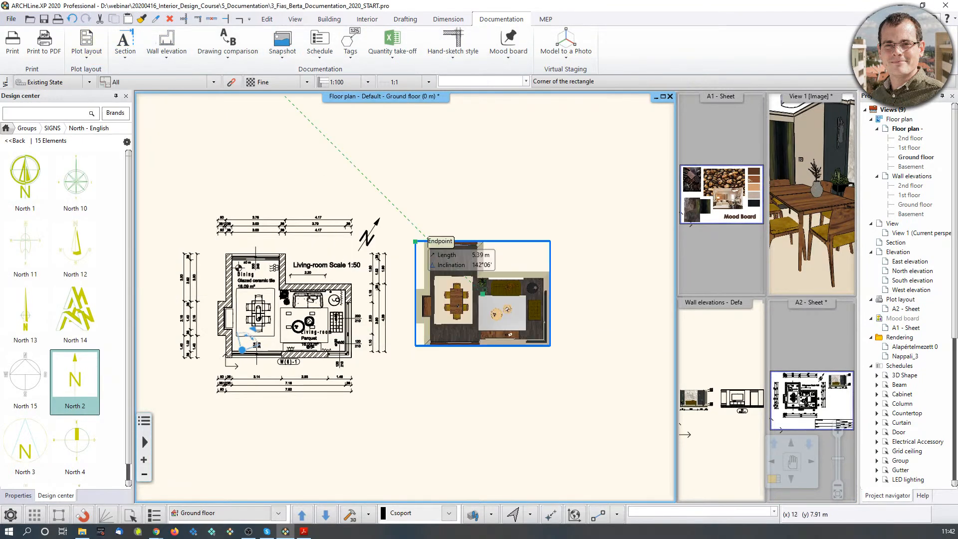
left_click(405, 230)
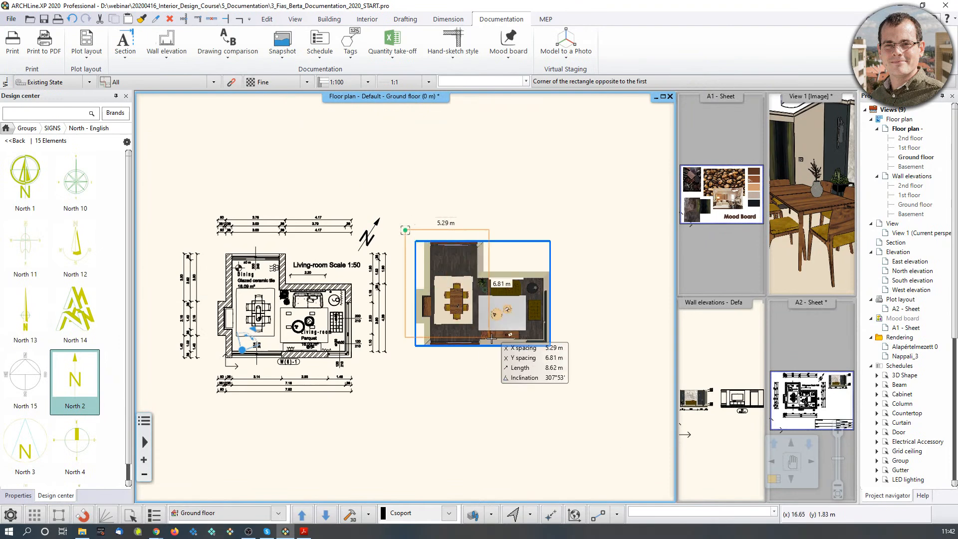
left_click(569, 357)
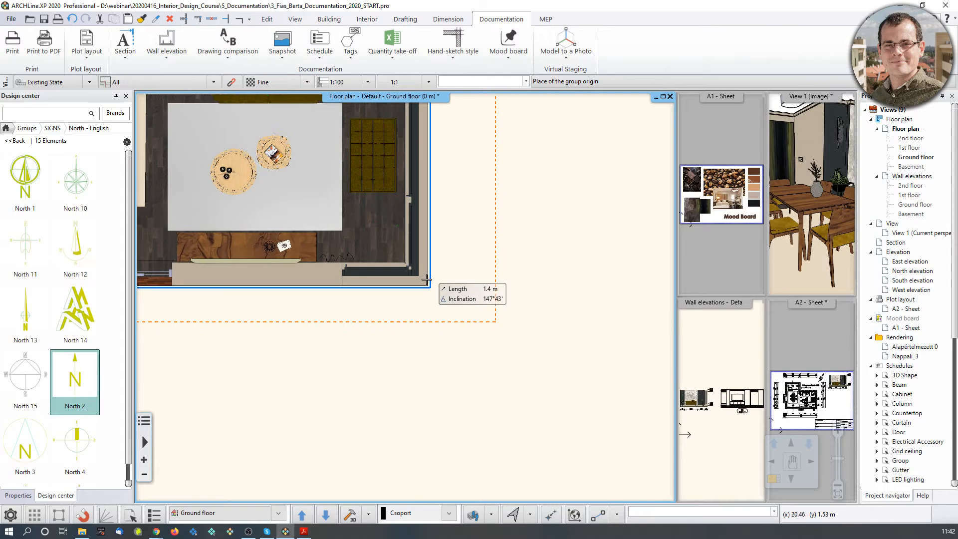
left_click(431, 288)
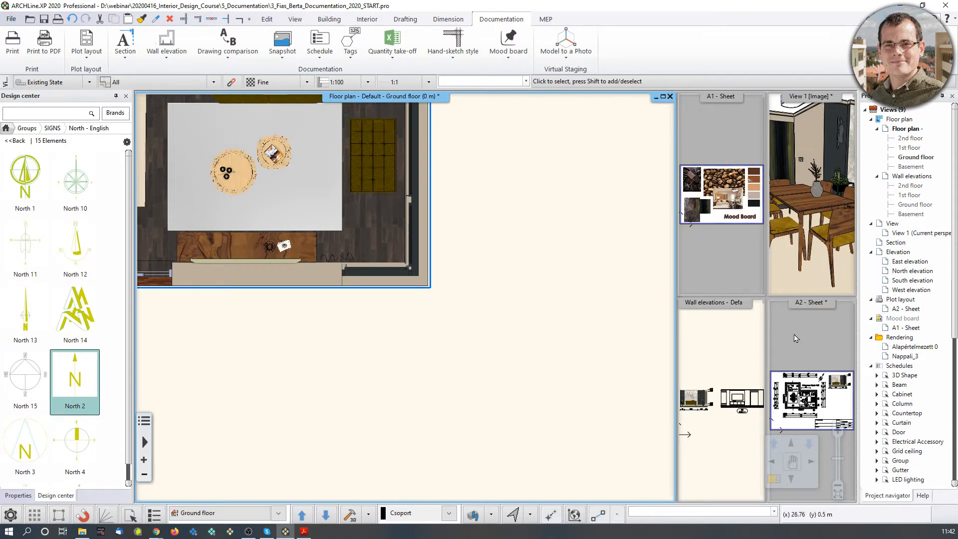
left_click(796, 409)
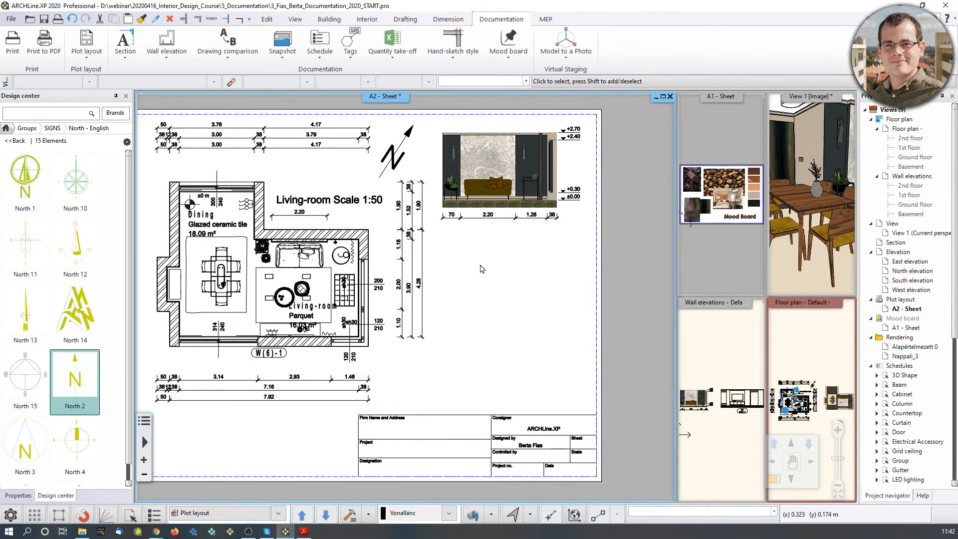
Paste the floor snapshot at 1:50 to the right of the plan and zoom in to check it.
left_click(96, 60)
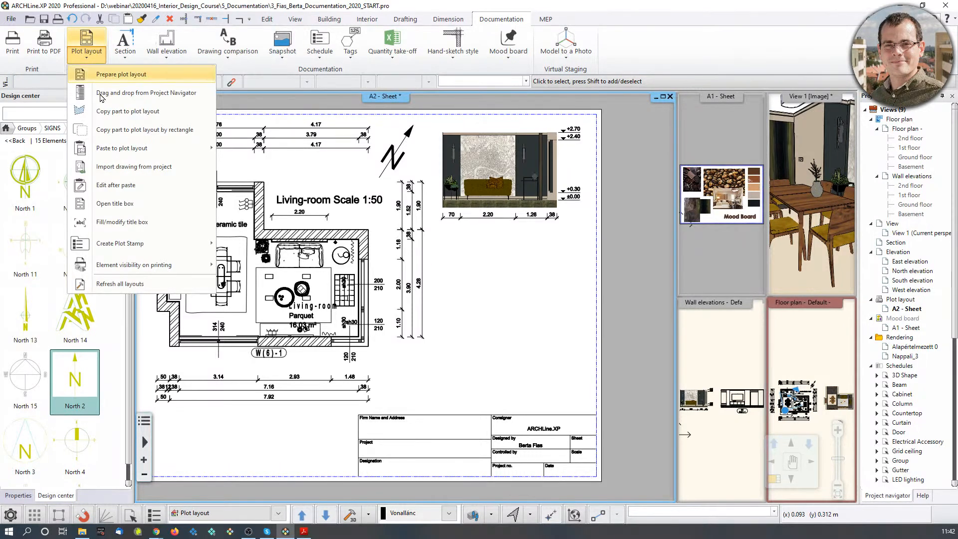
mouse_move(137, 150)
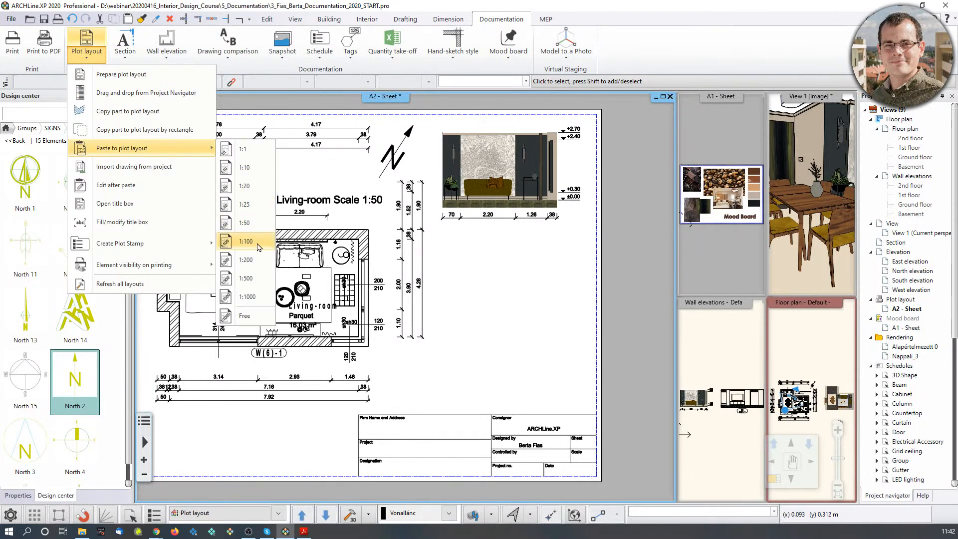
left_click(266, 221)
left_click(571, 355)
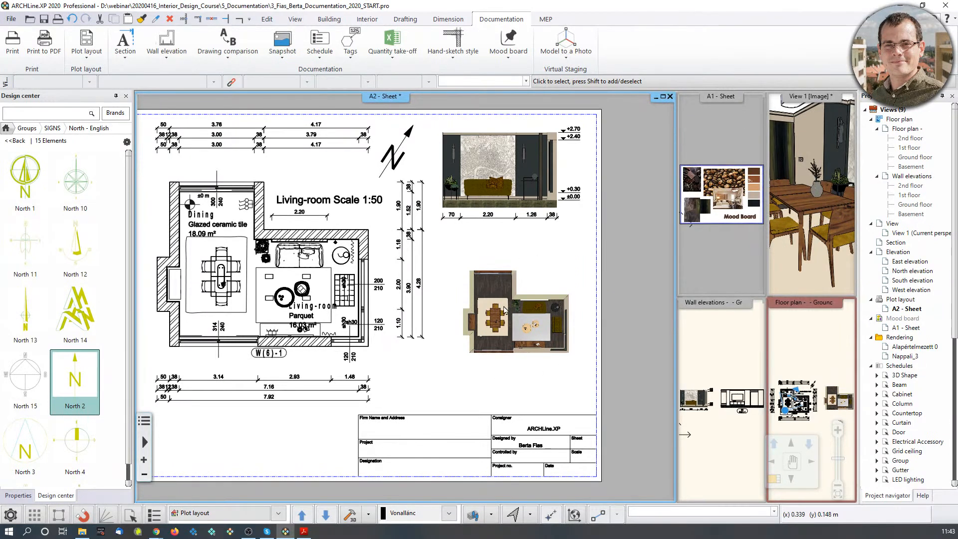
scroll(505, 325, "up", 2)
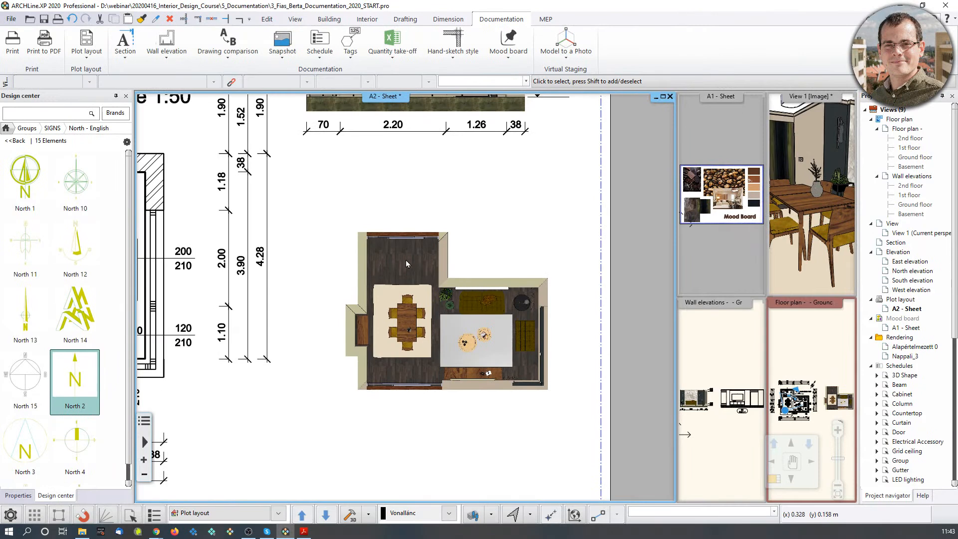
middle_click_drag(405, 260, 356, 290)
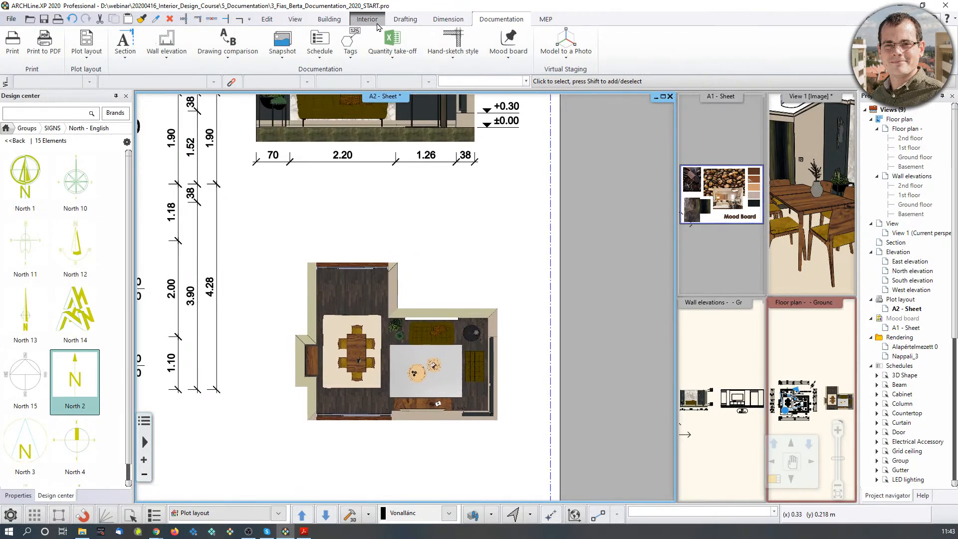
left_click(402, 21)
Place a 'Scale 1:100' text label beside the floor snapshot on the A2 sheet.
left_click(285, 48)
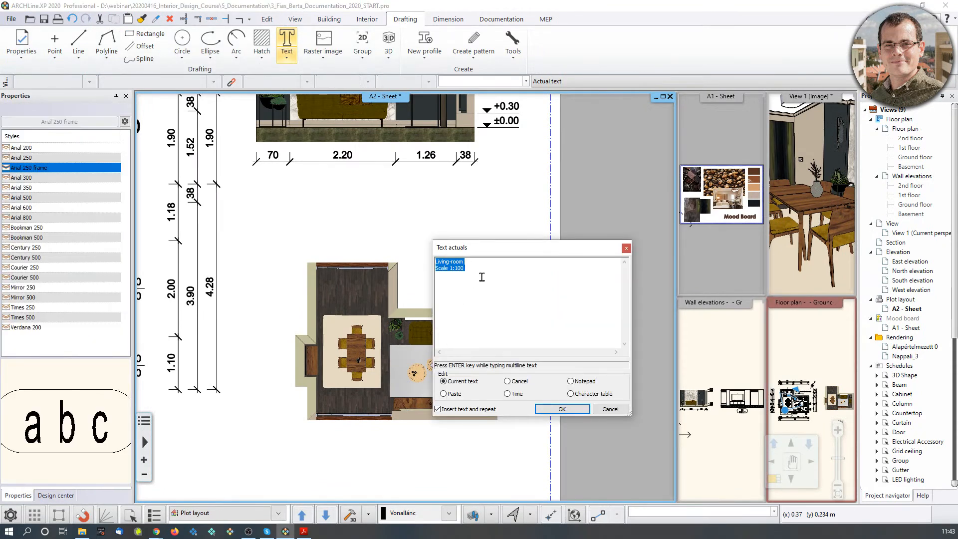
type("Scale 1")
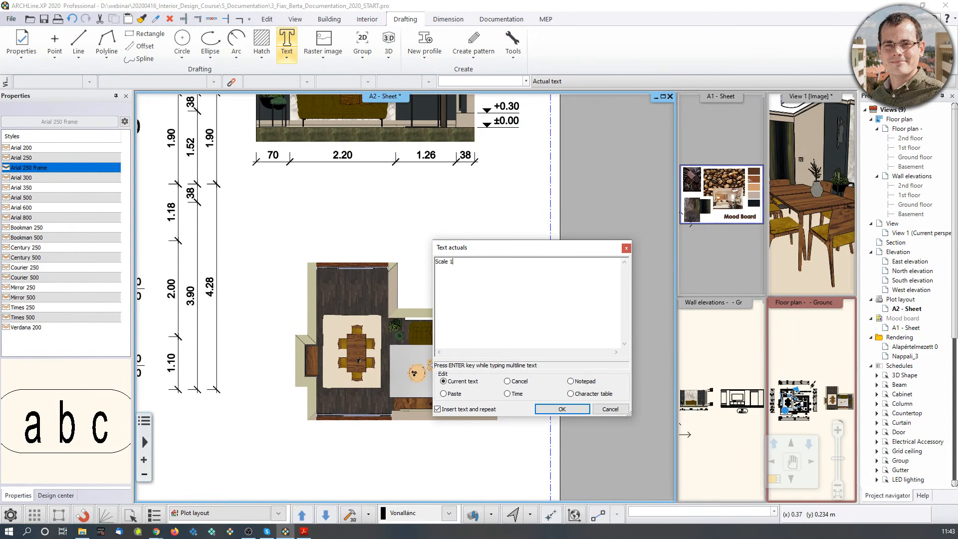
type(":100")
left_click(562, 410)
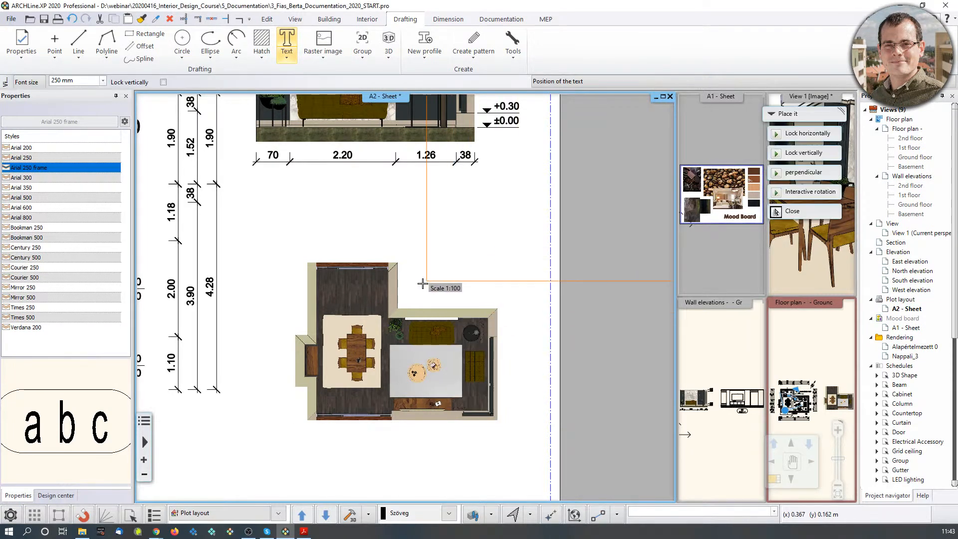
left_click(429, 298)
left_click(622, 408)
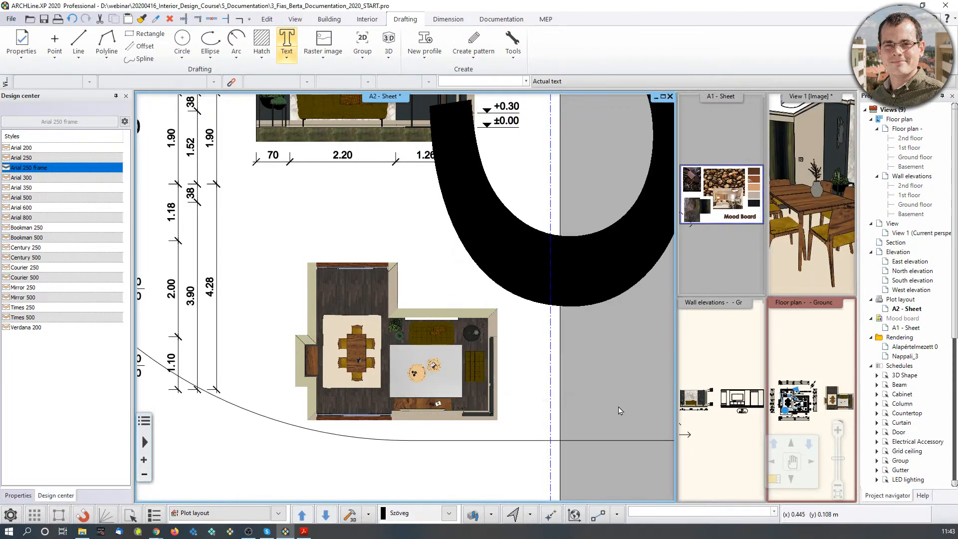
scroll(552, 379, "down", 6)
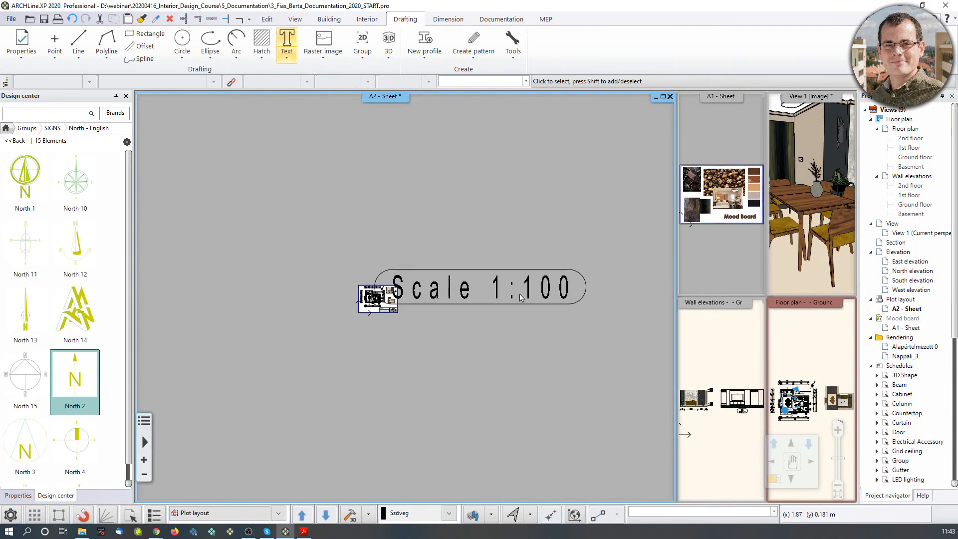
left_click(551, 300)
scroll(516, 302, "up", 2)
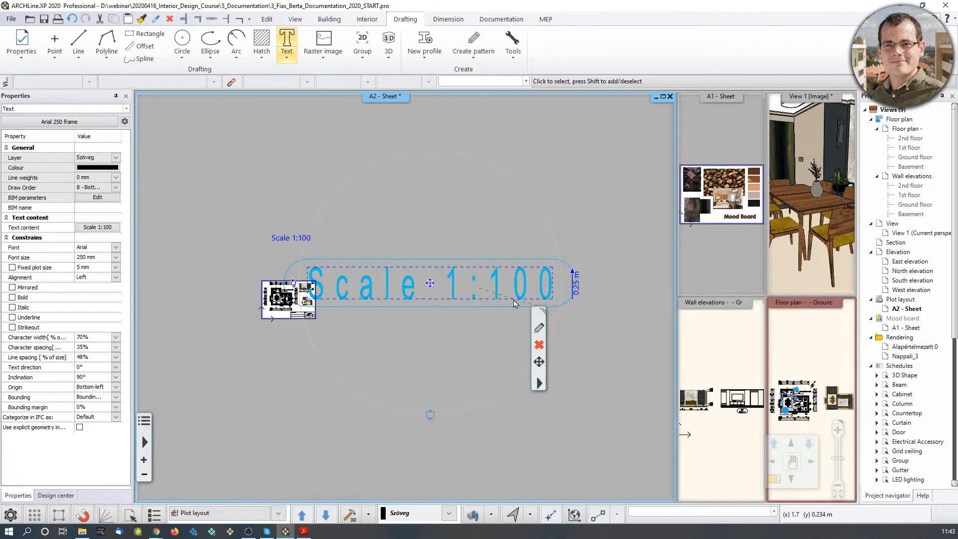
Change the label's text height, finally setting it to 5 mm.
left_click(578, 289)
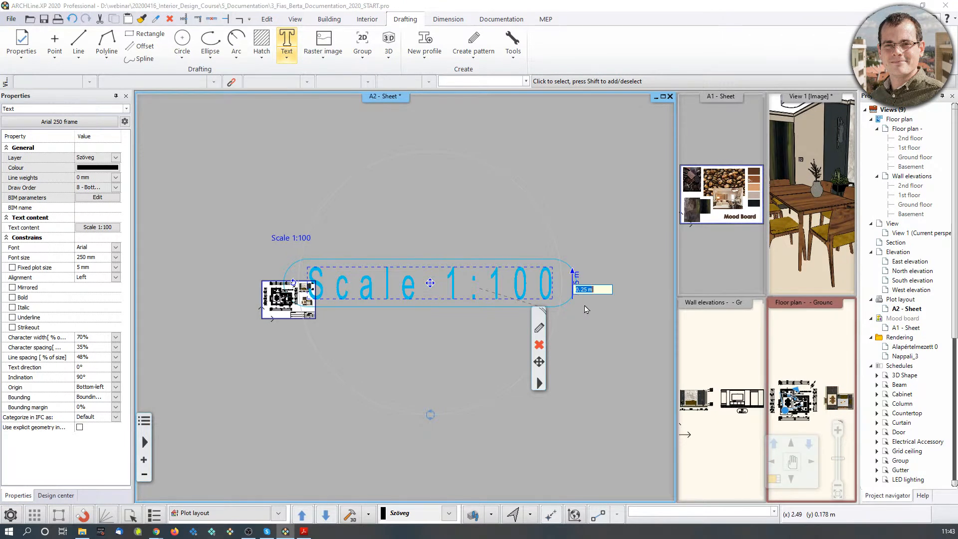
left_click(580, 289)
type("0")
key("Escape")
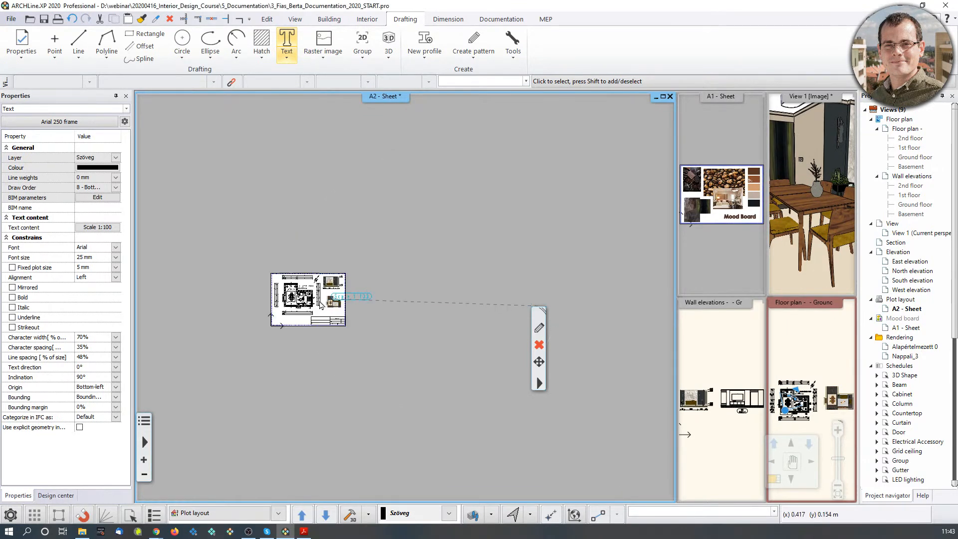
scroll(301, 301, "up", 5)
left_click(585, 264)
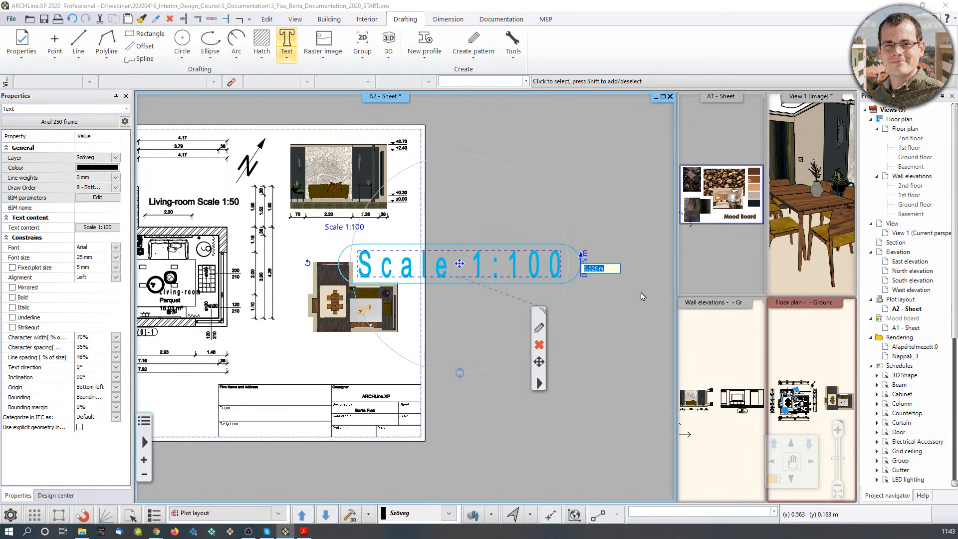
type("20 mm")
key("Return")
left_click(542, 268)
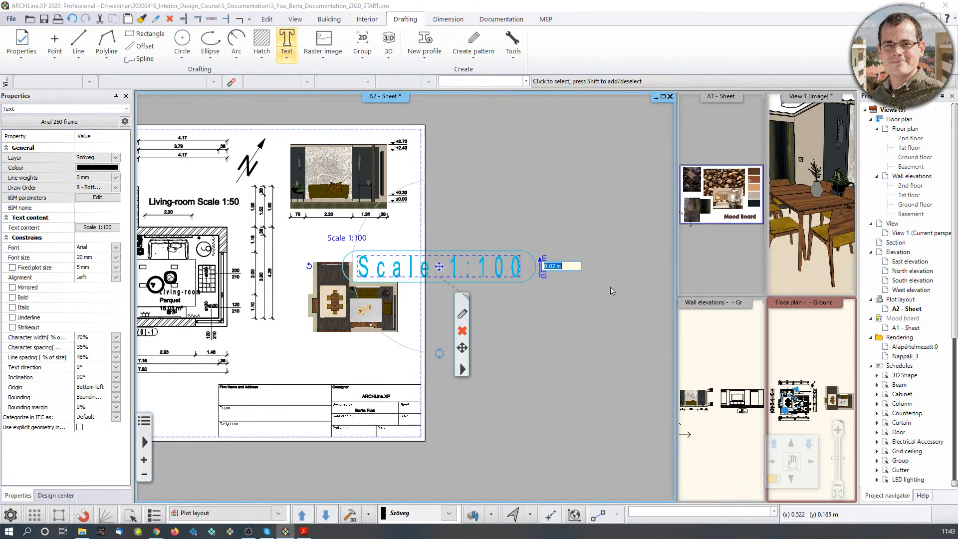
type("5mm")
key("Return")
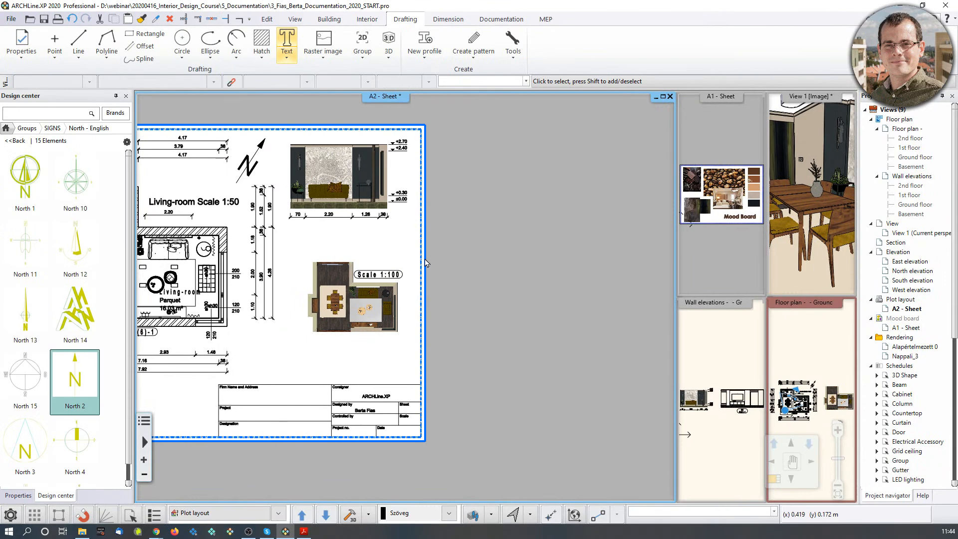
middle_click_drag(343, 257, 516, 261)
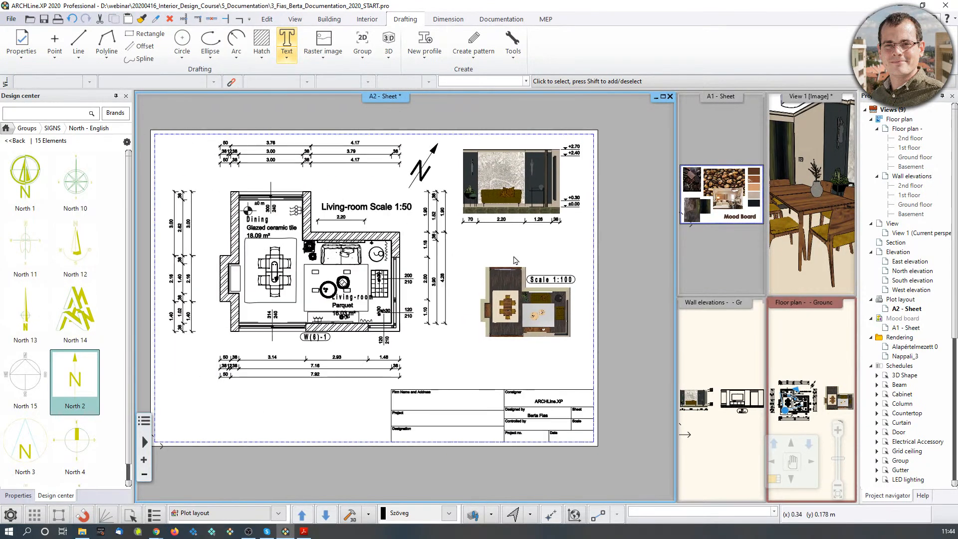
scroll(400, 304, "down", 1)
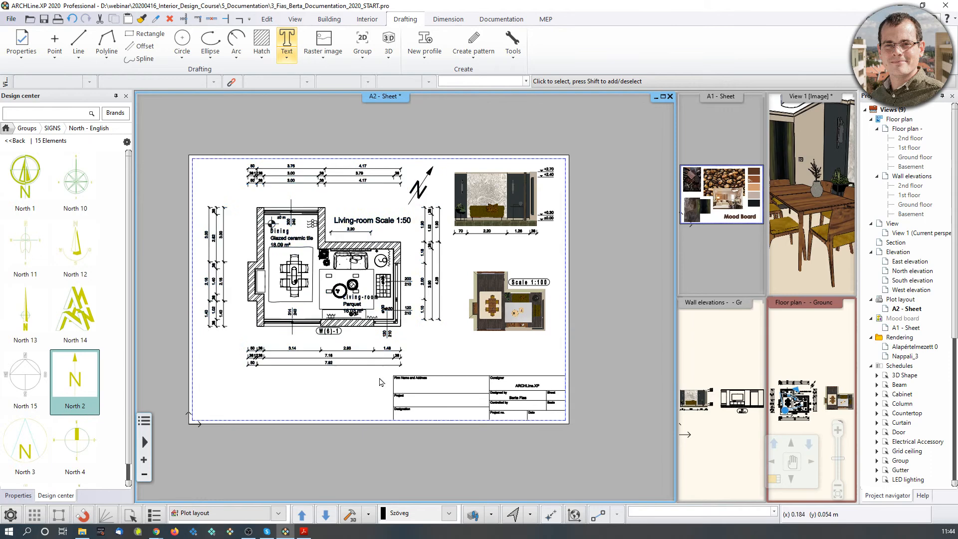
left_click(814, 350)
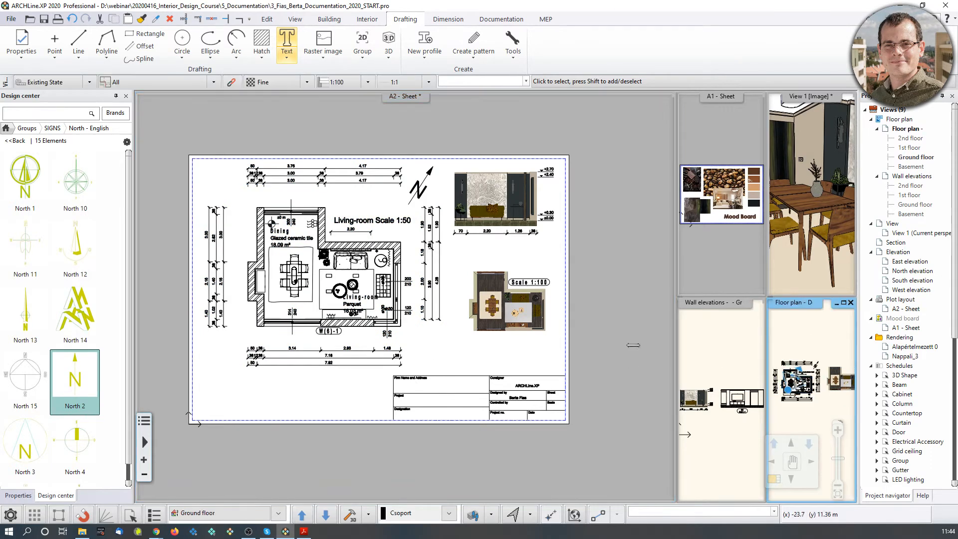
left_click(423, 335)
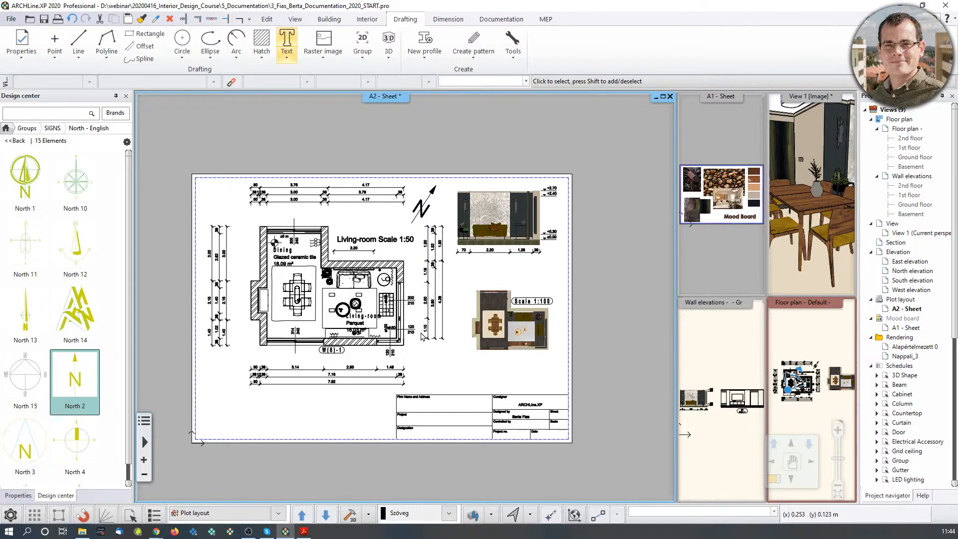
left_click(824, 215)
Enlarge 3D View 1 to the main window and zoom out to show the dining area.
scroll(825, 227, "down", 3)
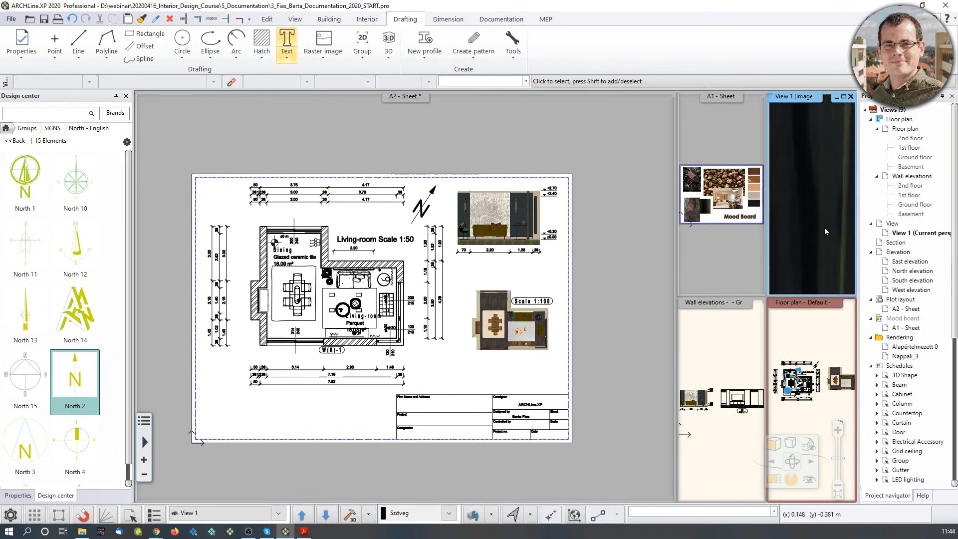
scroll(810, 215, "up", 1)
left_click(775, 480)
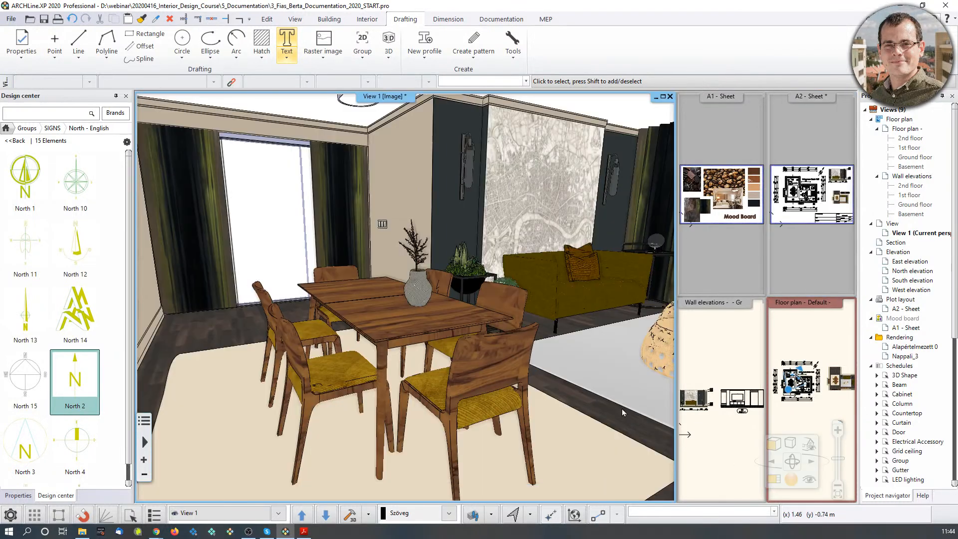
scroll(451, 266, "down", 1)
scroll(452, 266, "down", 3)
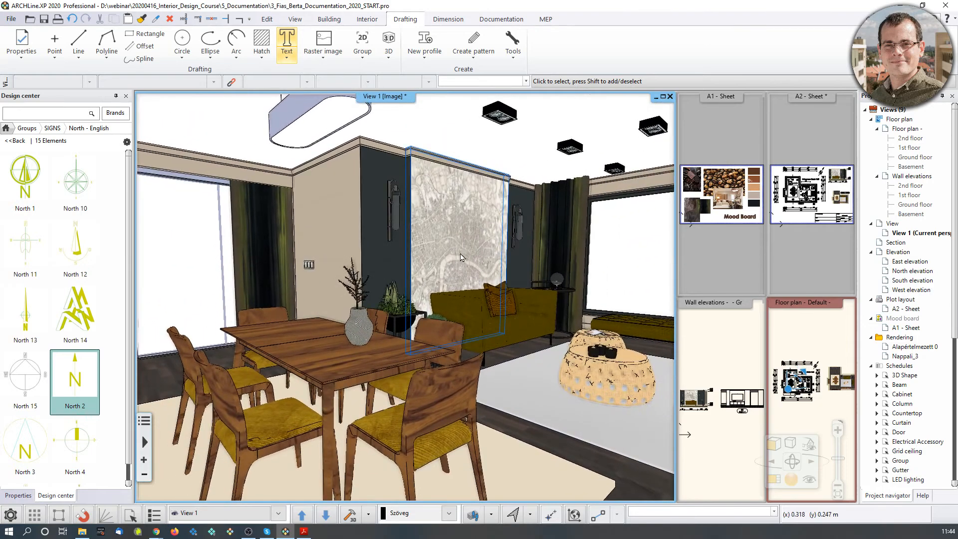
left_click(495, 19)
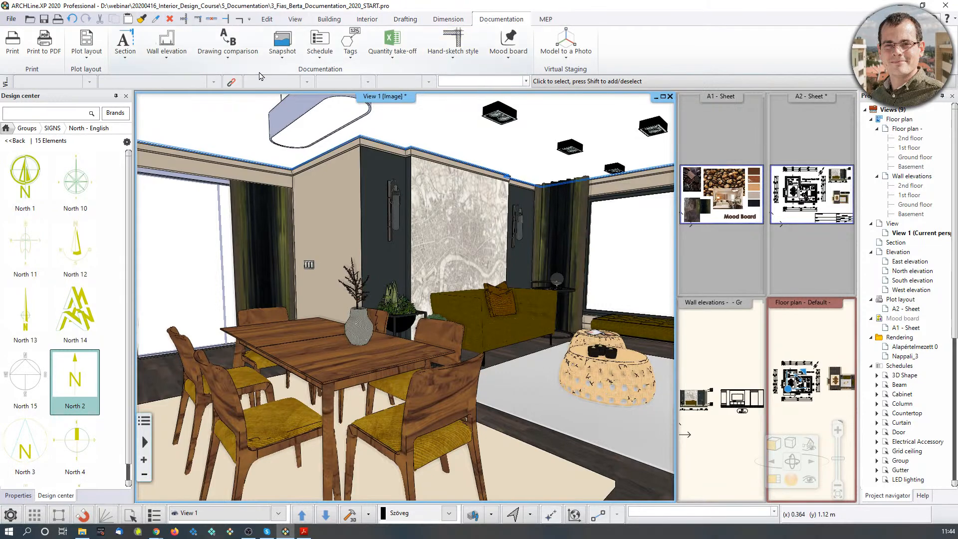
left_click(281, 59)
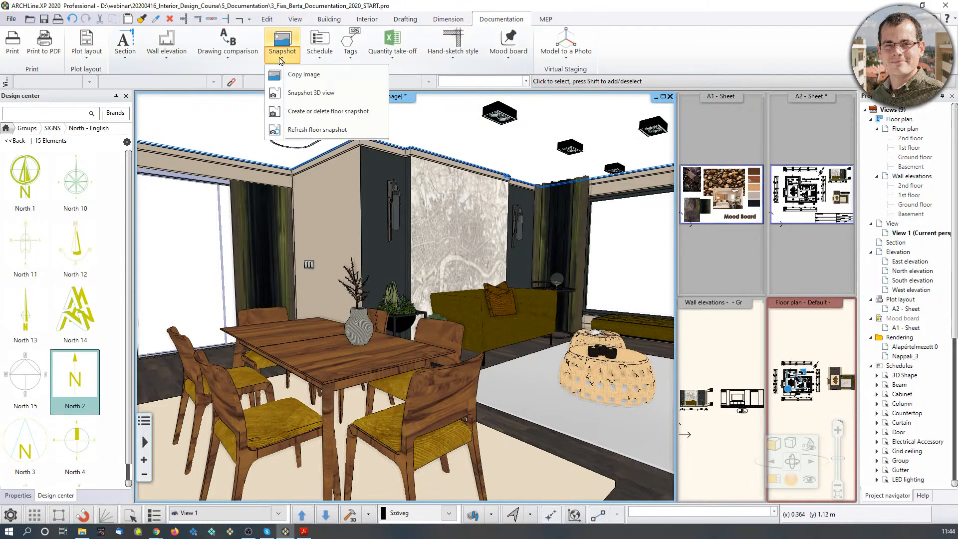
Take a snapshot of the 3D view at 1920 pixel resolution.
left_click(295, 93)
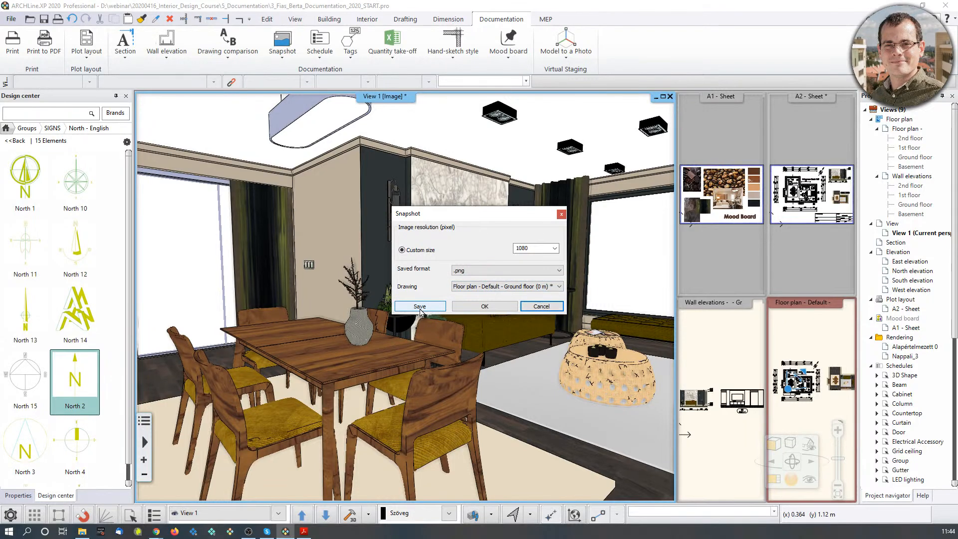
left_click(554, 248)
left_click(533, 283)
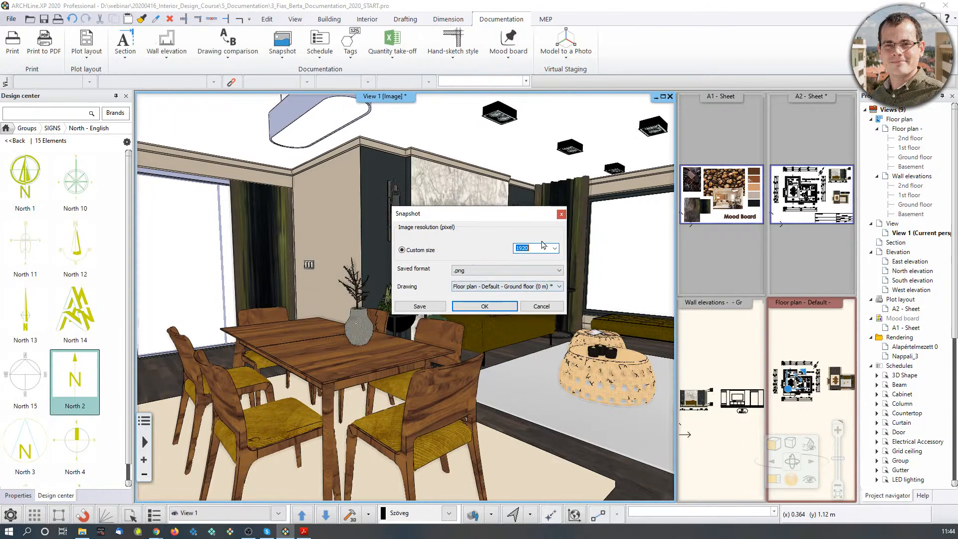
left_click(419, 307)
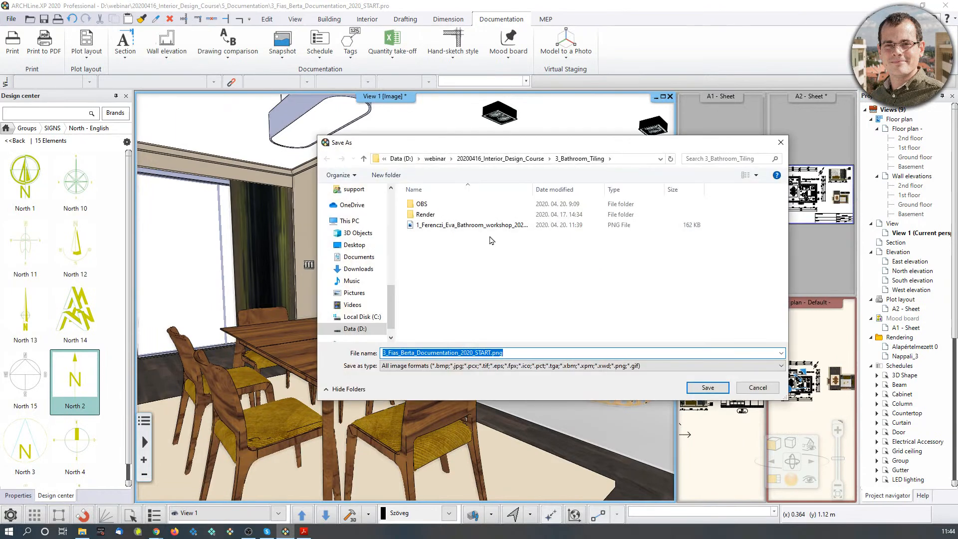
Save the snapshot as 3D_snapshot_02.png in the 5_Documentation folder.
left_click(519, 158)
double_click(439, 245)
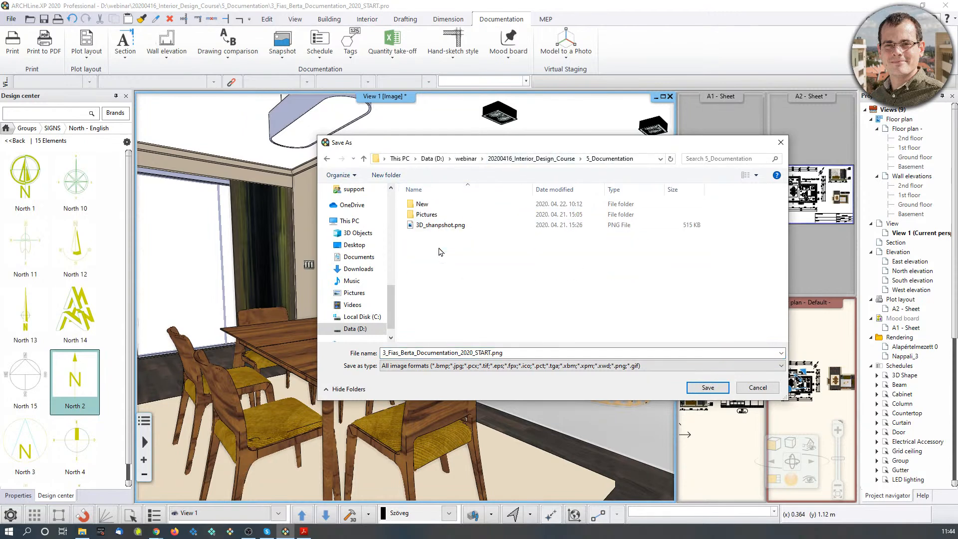
left_click(497, 356)
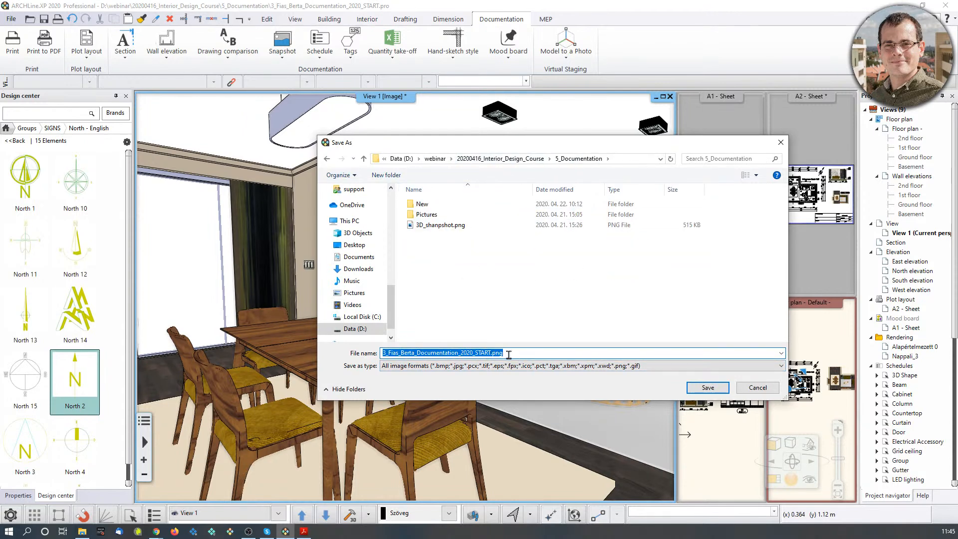
left_click(490, 353)
left_click_drag(491, 353, 346, 362)
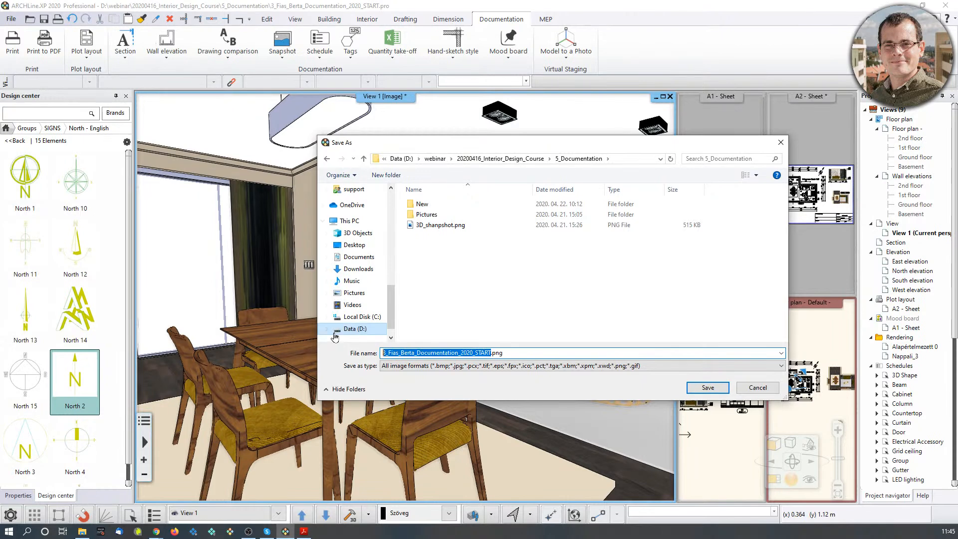
type("3D")
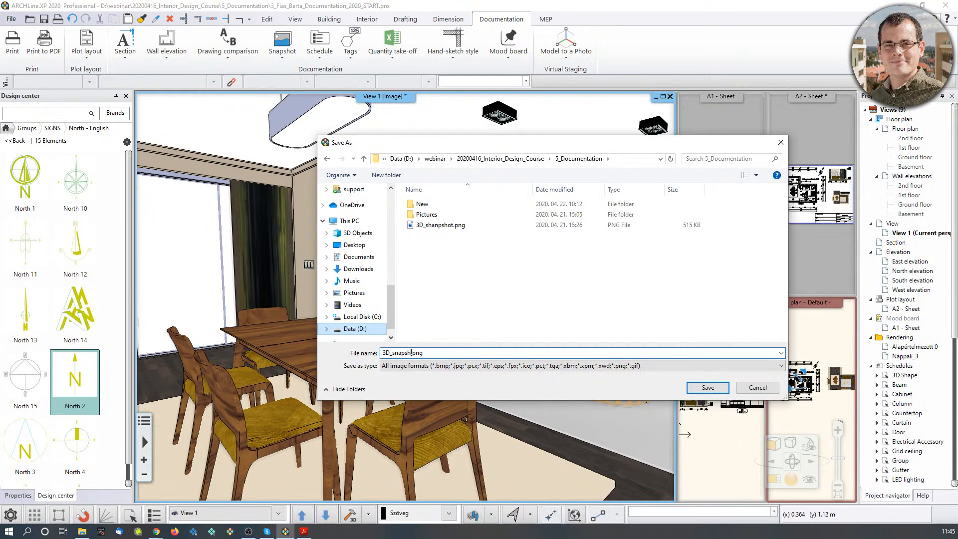
type("_snapshot_02")
left_click(707, 387)
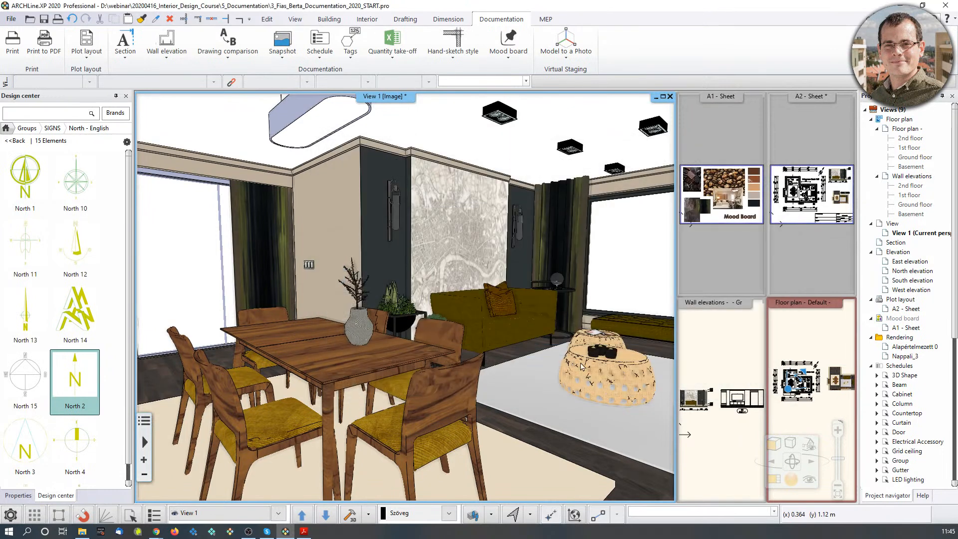
left_click(727, 267)
Drop 3D_snapshot_02.png from File Explorer onto the enlarged A1 Mood Board sheet.
left_click(774, 479)
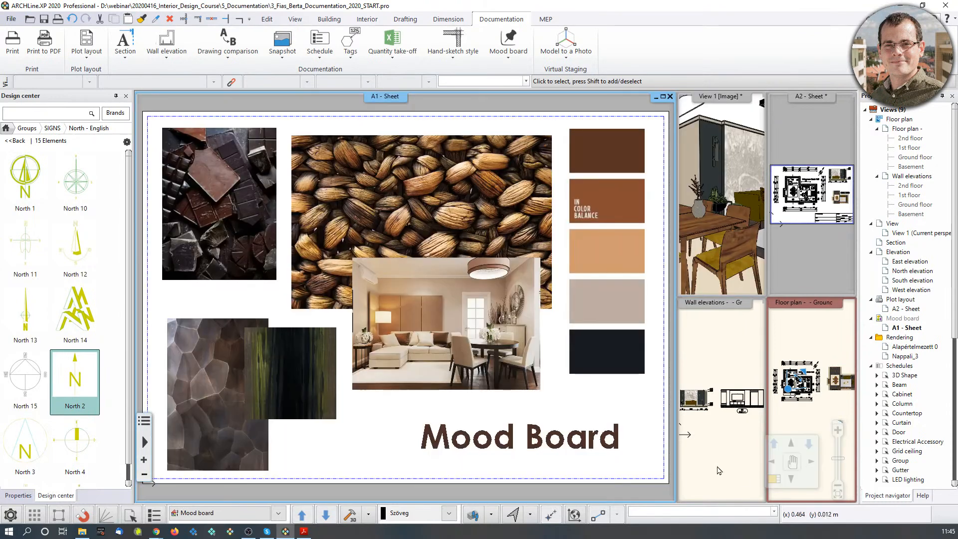
middle_click_drag(452, 344, 450, 307)
scroll(374, 378, "down", 2)
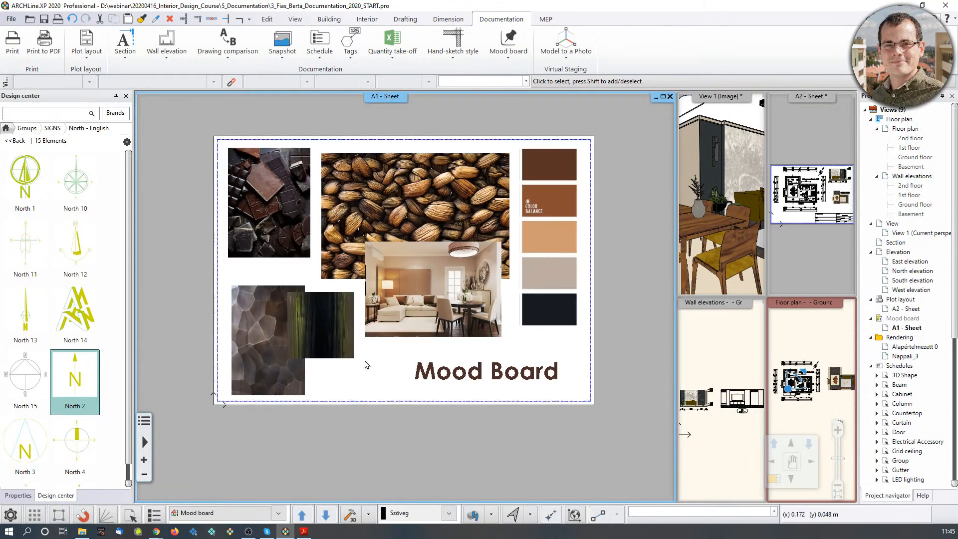
left_click(82, 532)
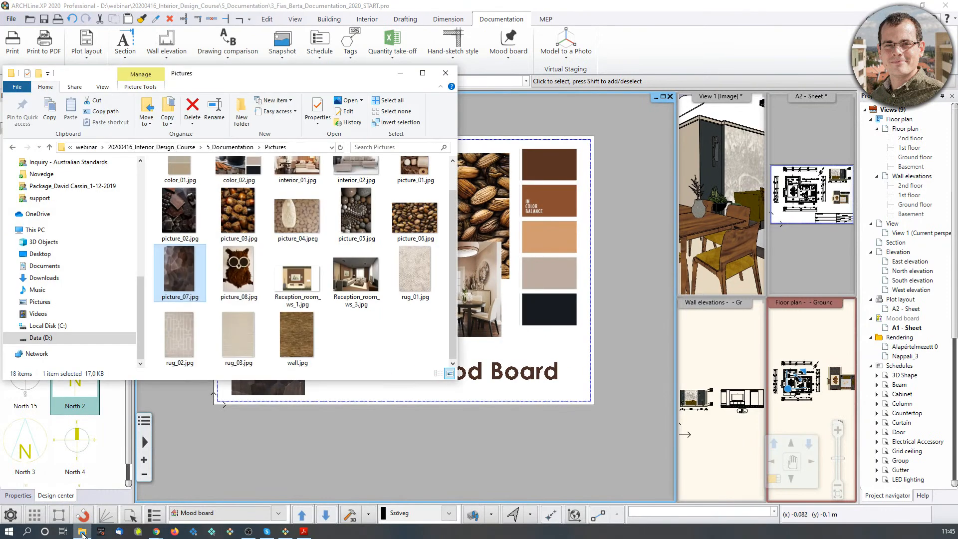
left_click(231, 148)
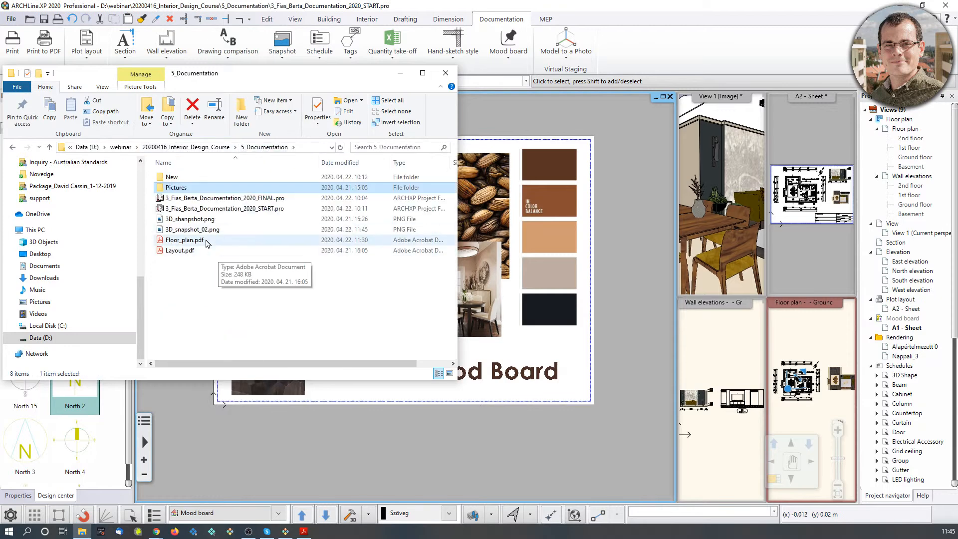
left_click_drag(263, 75, 748, 30)
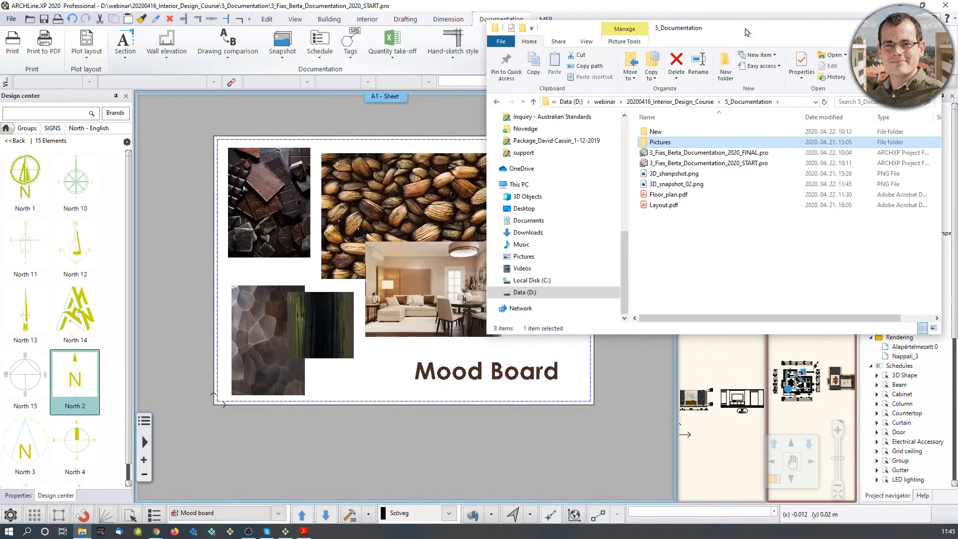
left_click_drag(677, 184, 331, 387)
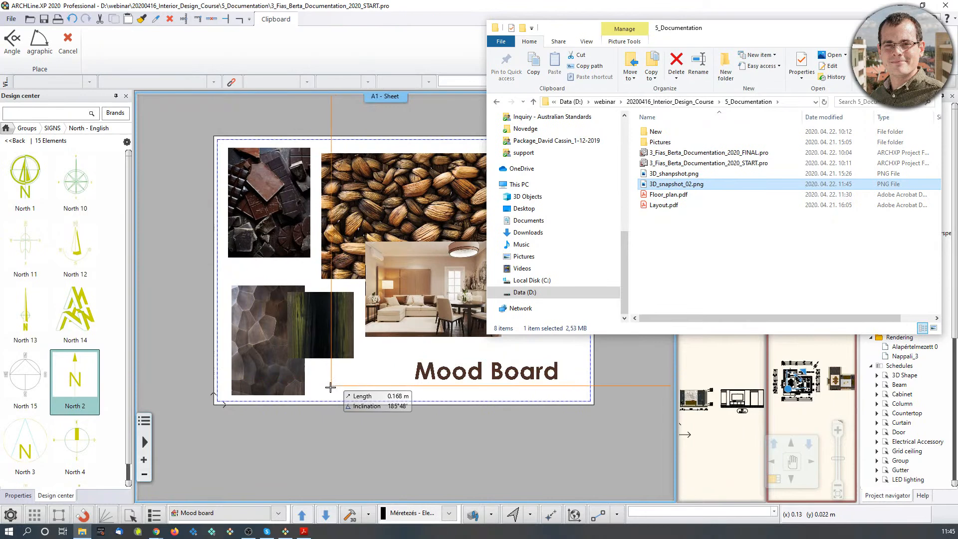
left_click(317, 389)
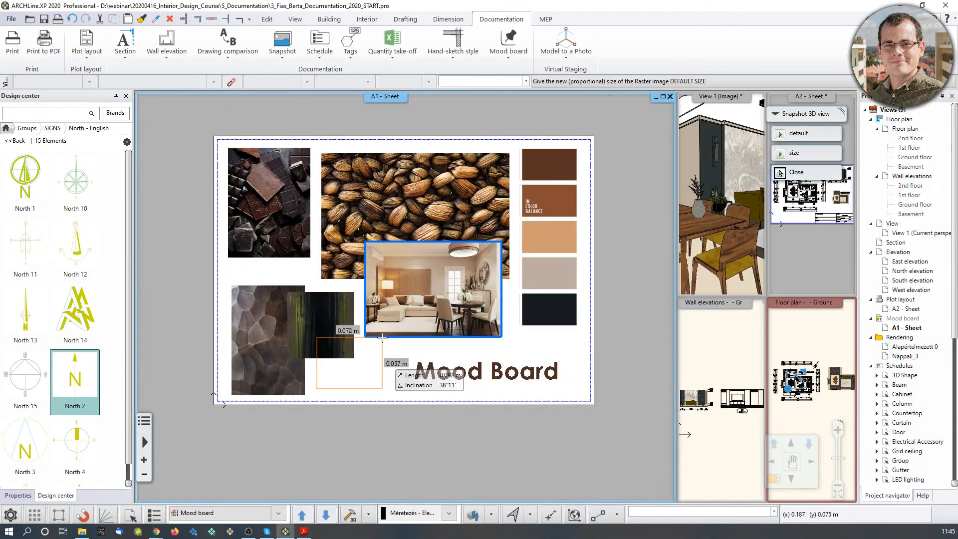
Bring the A2 floor-plan sheet back into the main view.
scroll(386, 371, "up", 2)
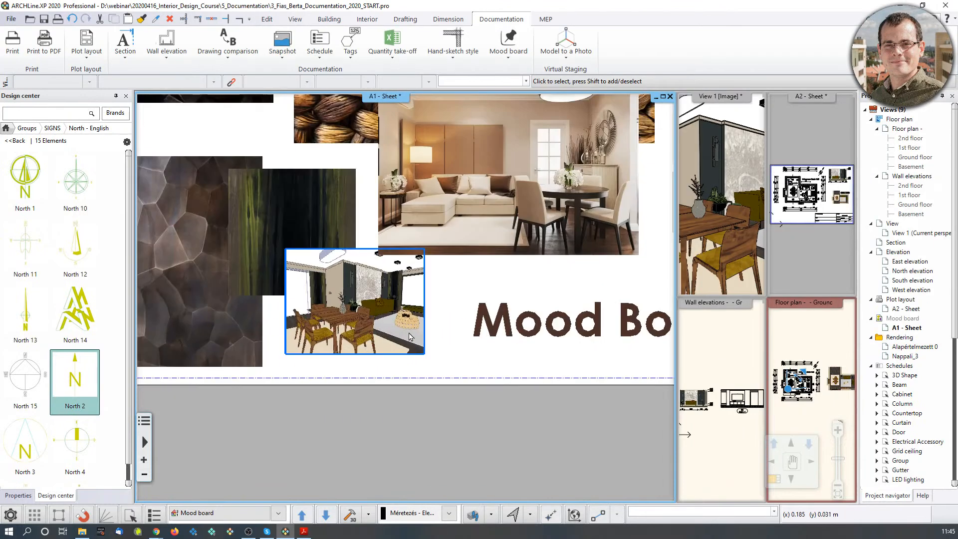
scroll(417, 373, "down", 3)
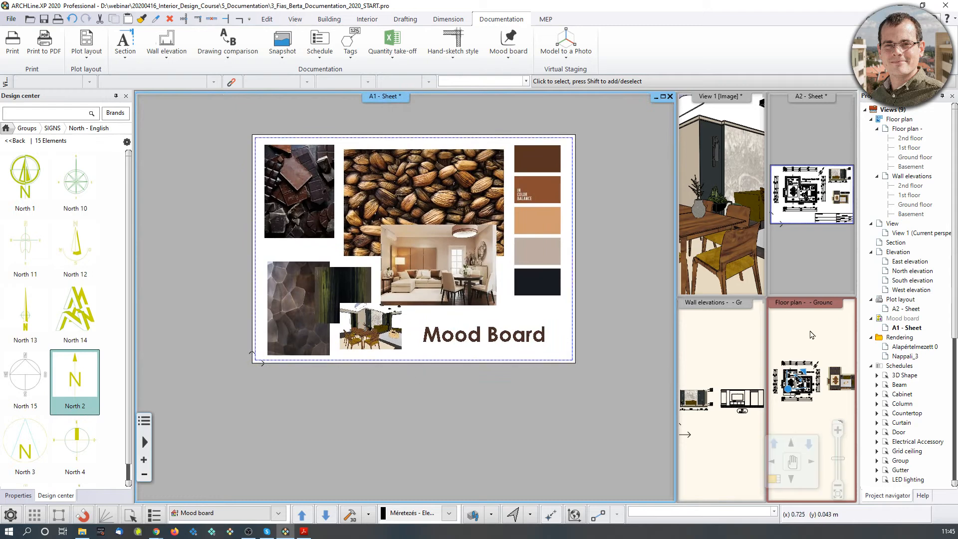
left_click(824, 286)
left_click(774, 480)
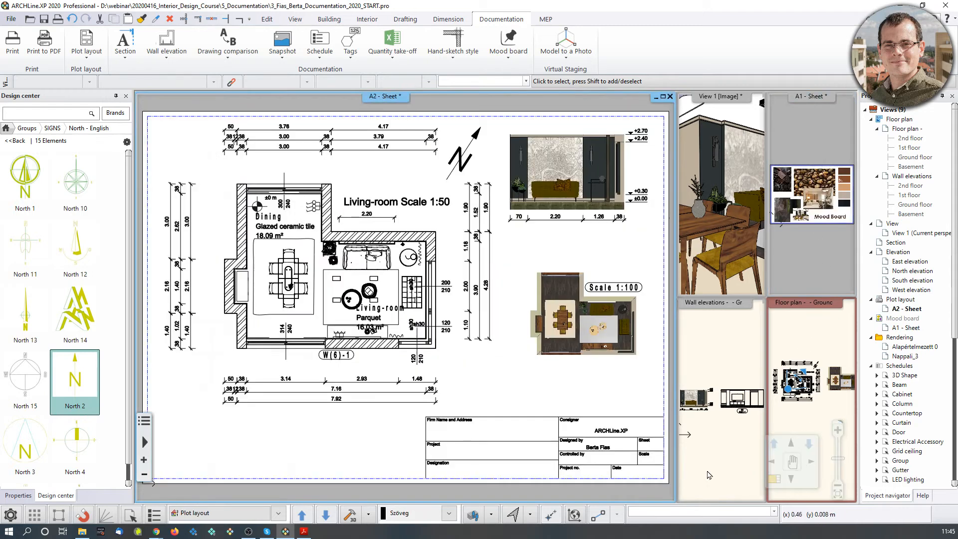
Open the Print to PDF dialog for the A2 sheet.
middle_click_drag(548, 342, 528, 360)
scroll(526, 359, "down", 1)
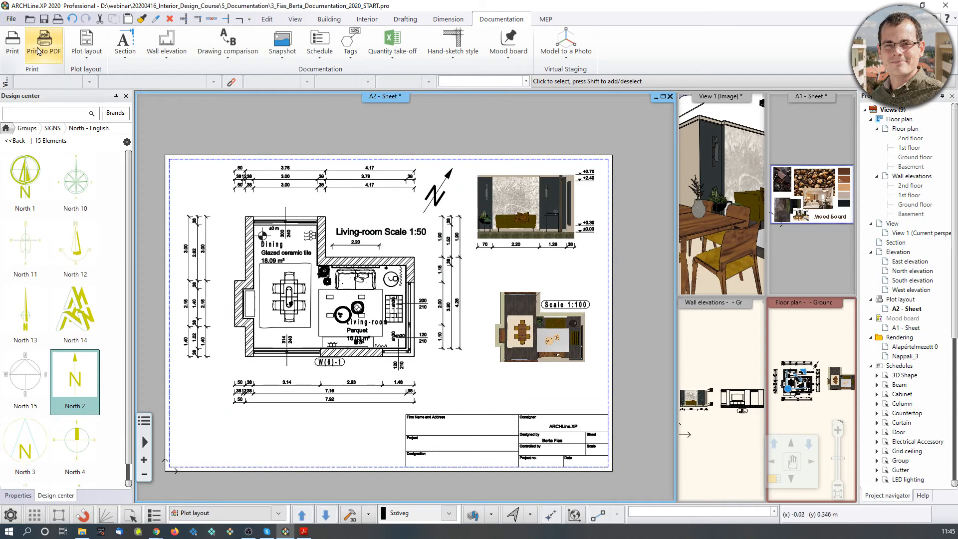
left_click(11, 19)
left_click(286, 4)
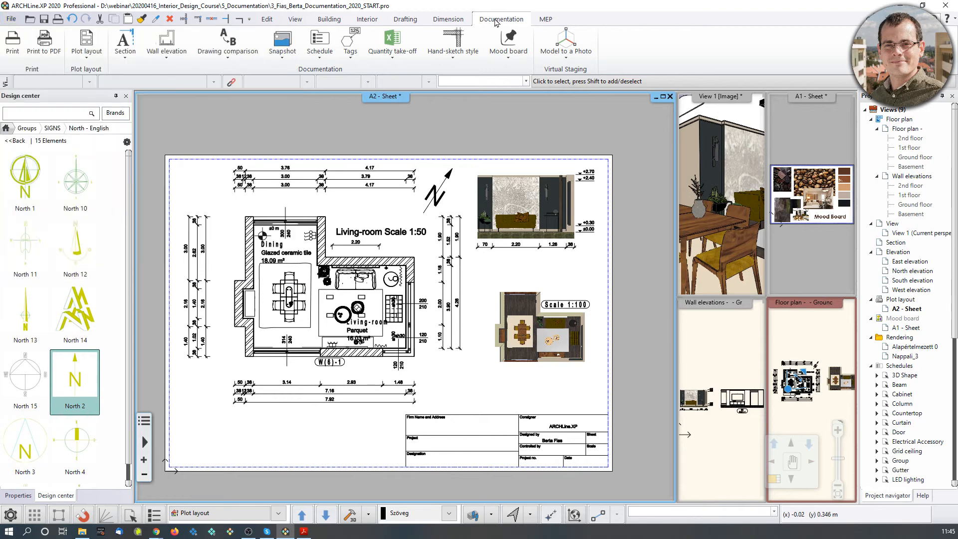
left_click(52, 45)
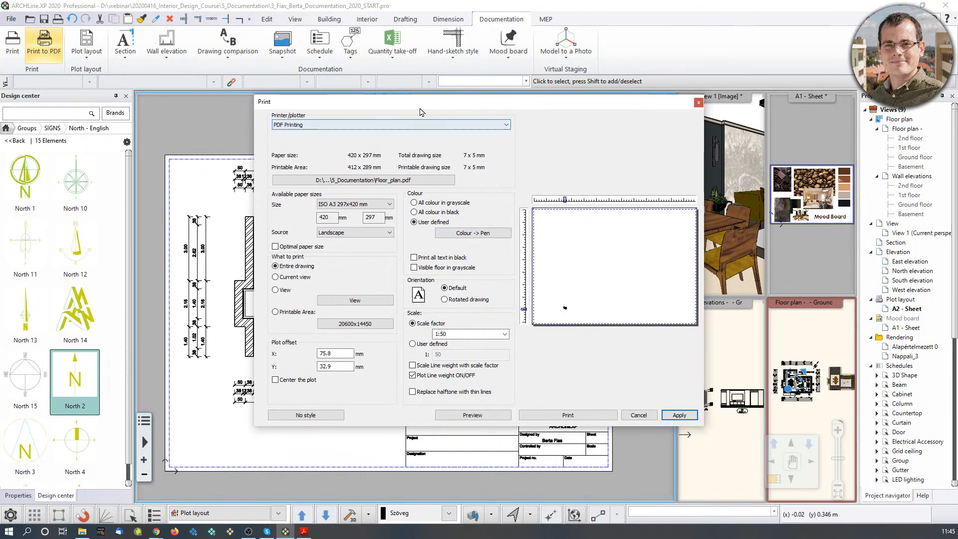
left_click(318, 181)
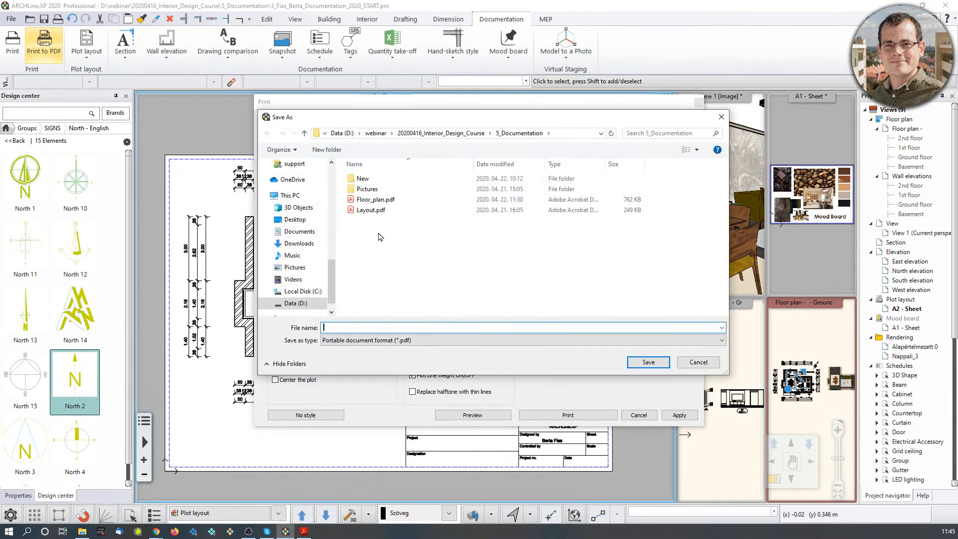
Set the PDF output file name to Layout_02.
type("Layout")
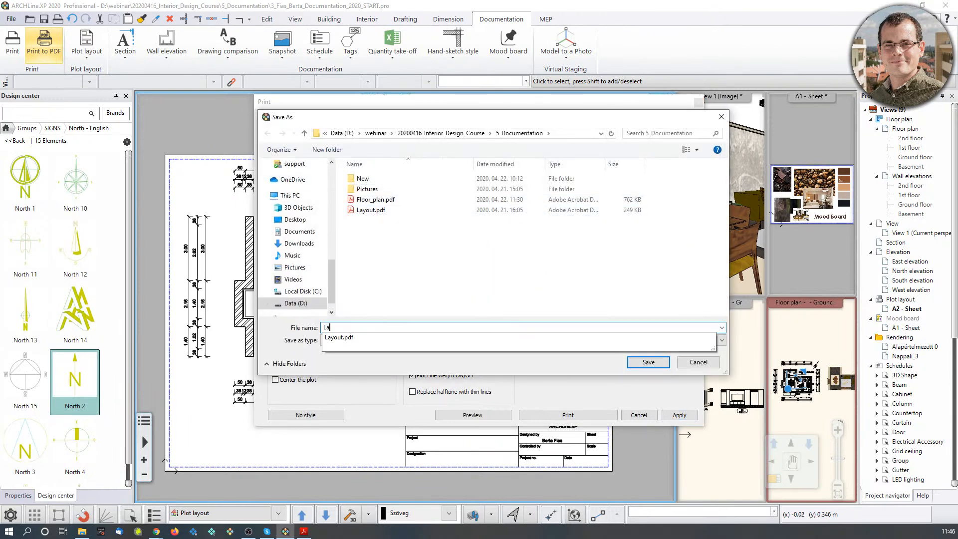
key("BackSpace")
key("BackSpace")
type("ut_02")
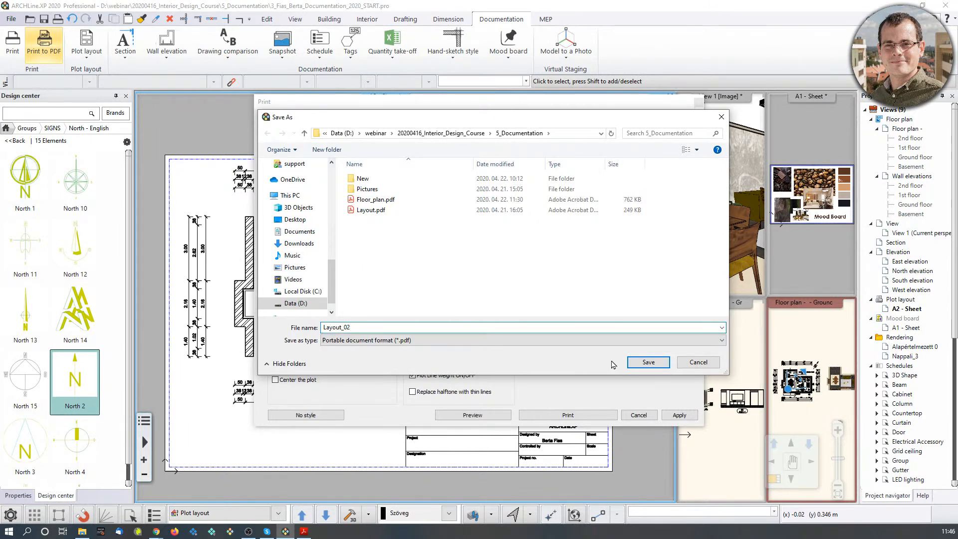
left_click(649, 363)
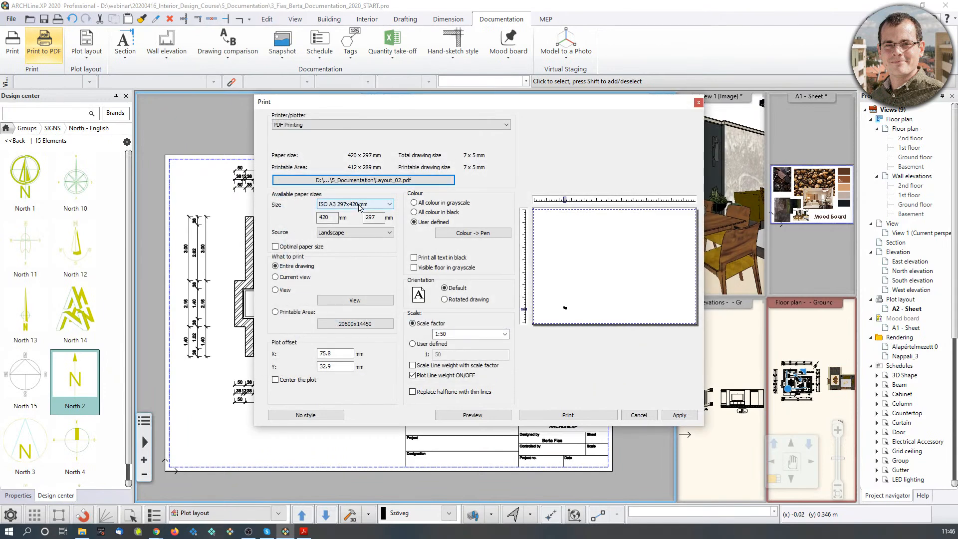
Print on ISO A3 paper at scale 1:1, centred on the page.
left_click(360, 206)
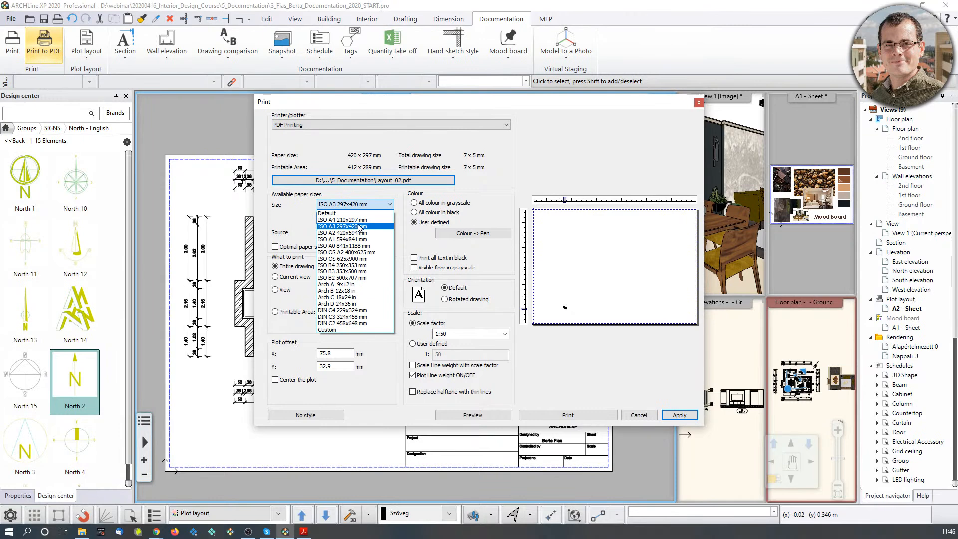
left_click(359, 226)
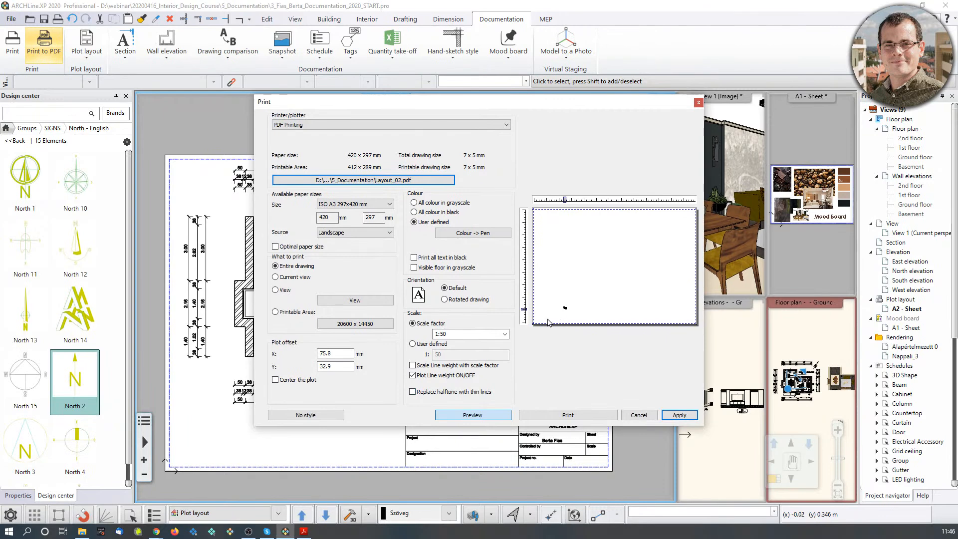
left_click(505, 334)
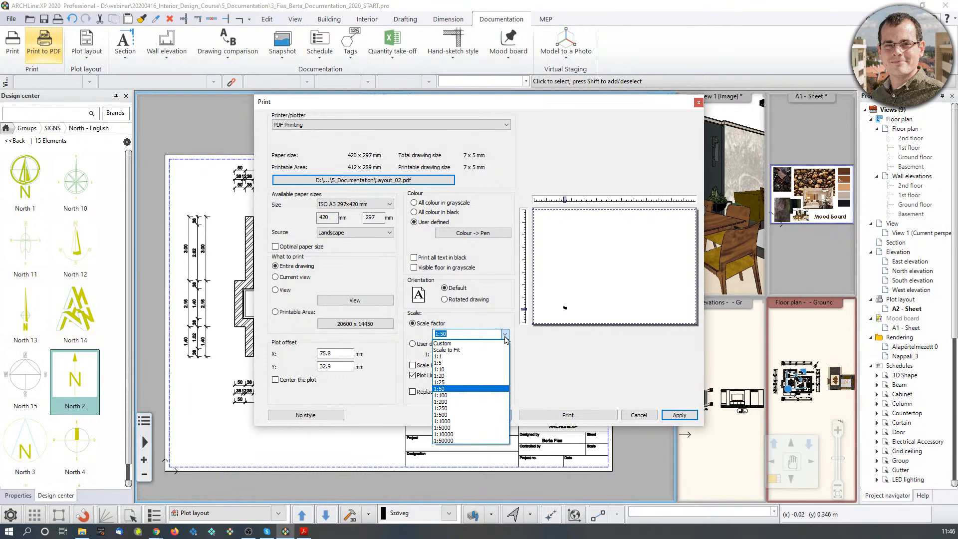
left_click(623, 105)
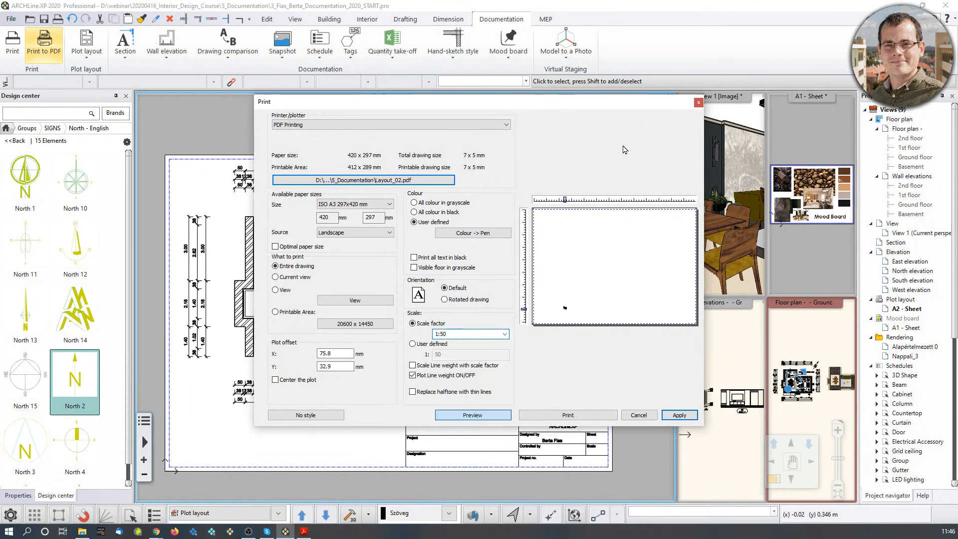
left_click(505, 334)
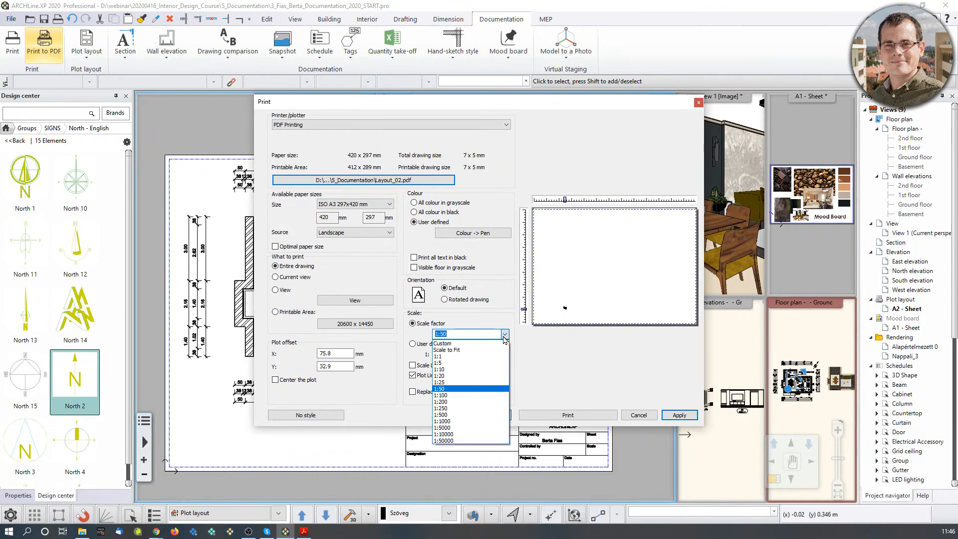
left_click(445, 357)
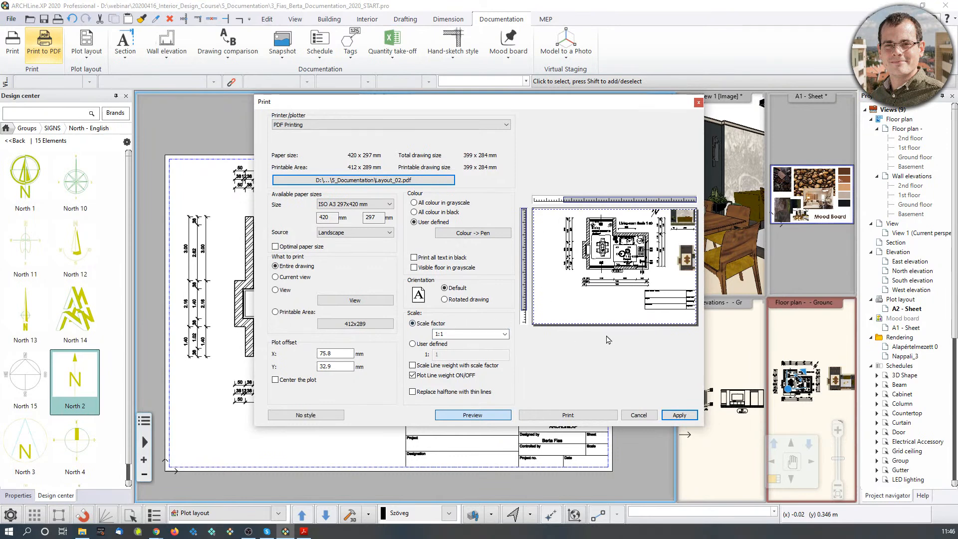
left_click(275, 380)
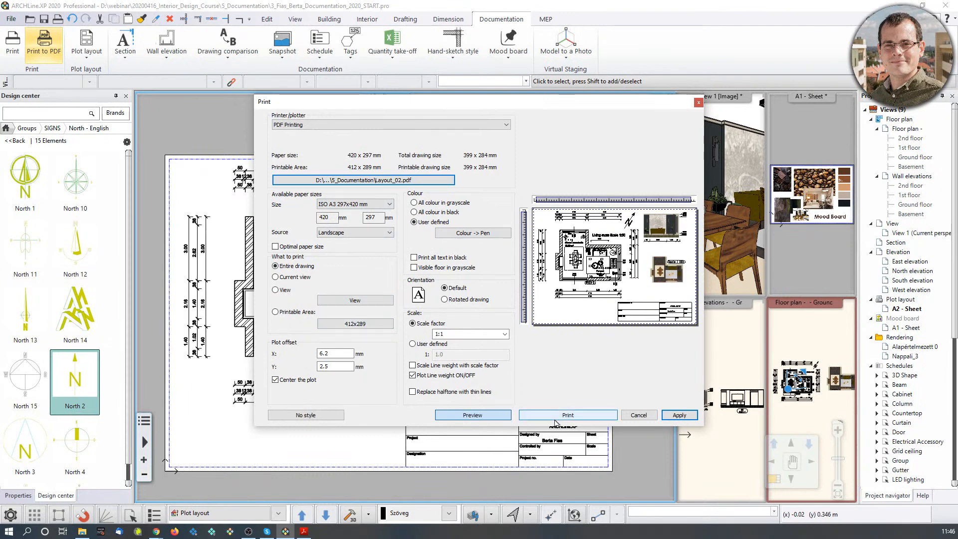
left_click(583, 417)
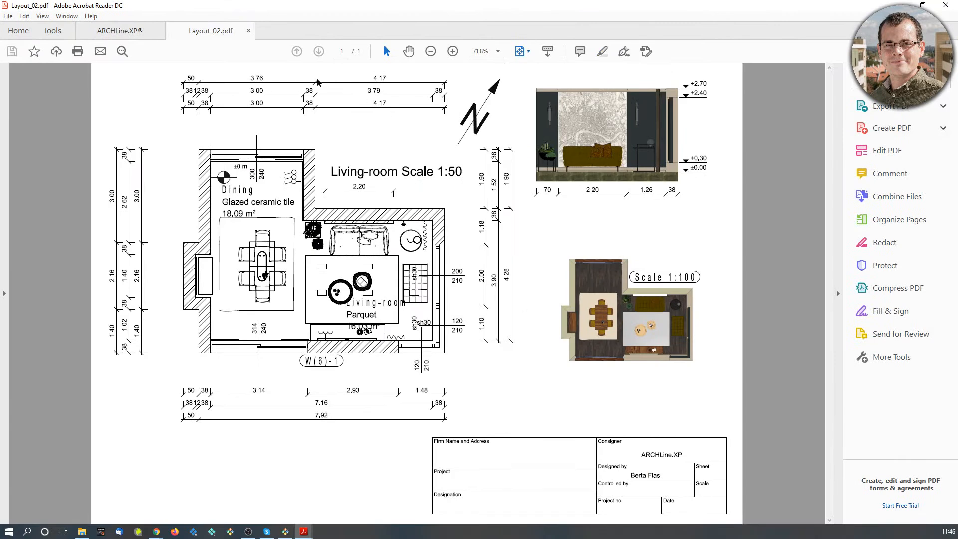
Zoom in and back out on Layout_02.pdf, then move Acrobat Reader aside to reveal ARCHLine.XP.
left_click(453, 52)
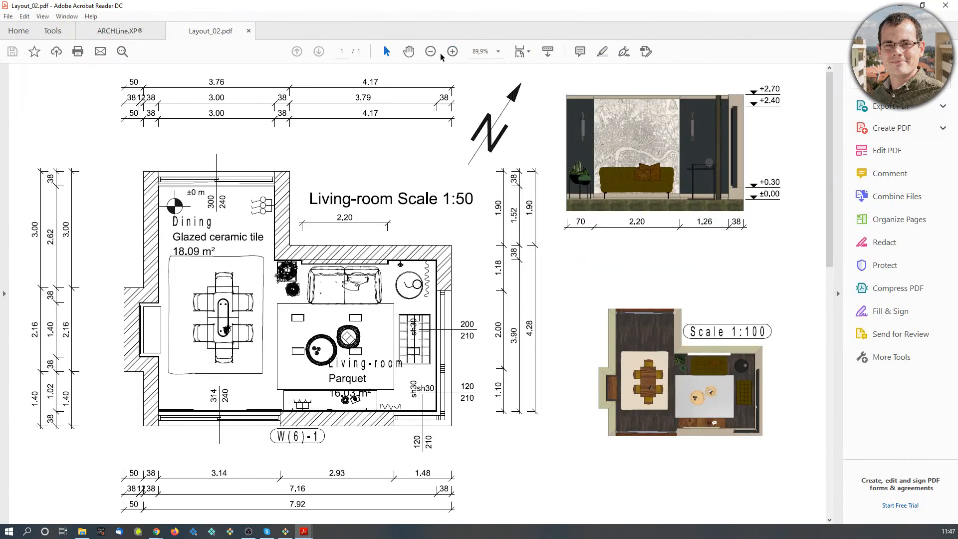
left_click(431, 52)
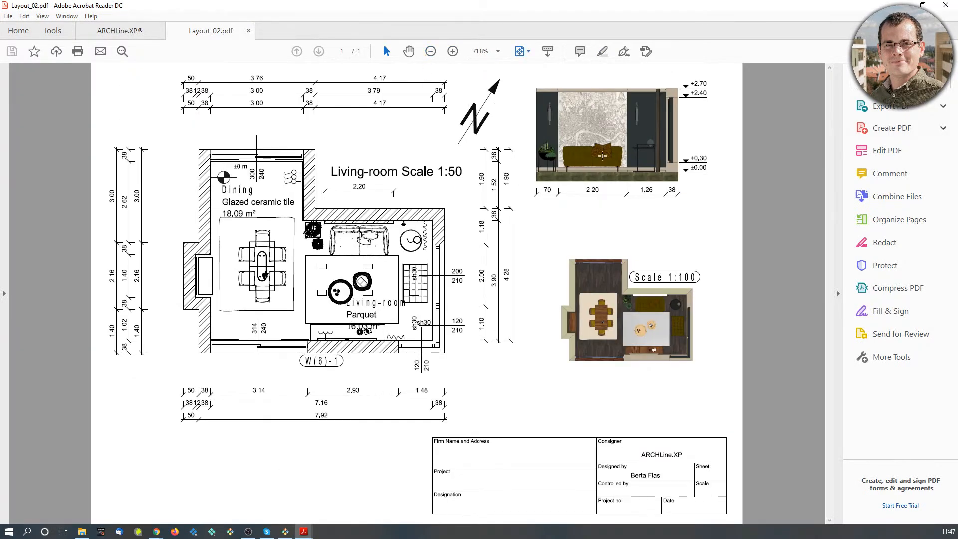
left_click(923, 5)
left_click_drag(598, 74, 599, 0)
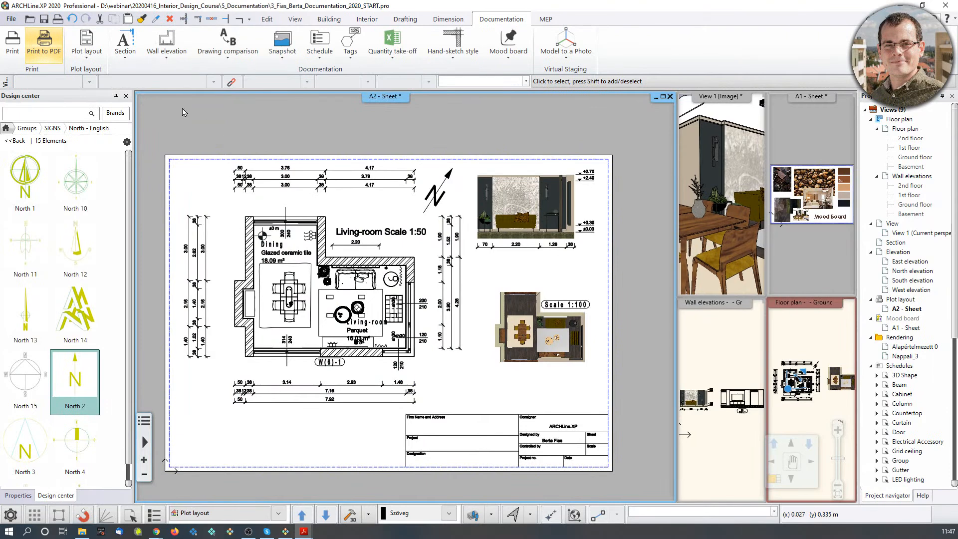
left_click(11, 19)
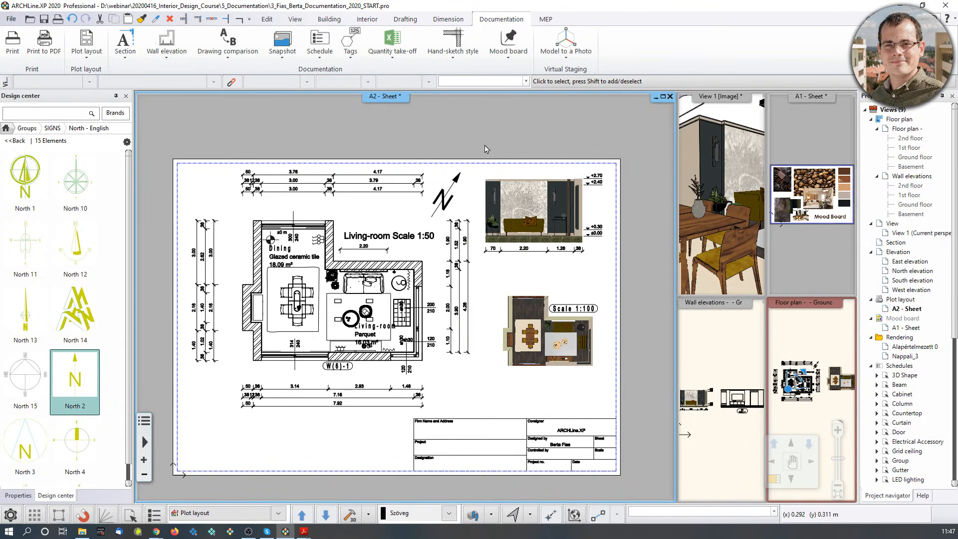
left_click(818, 338)
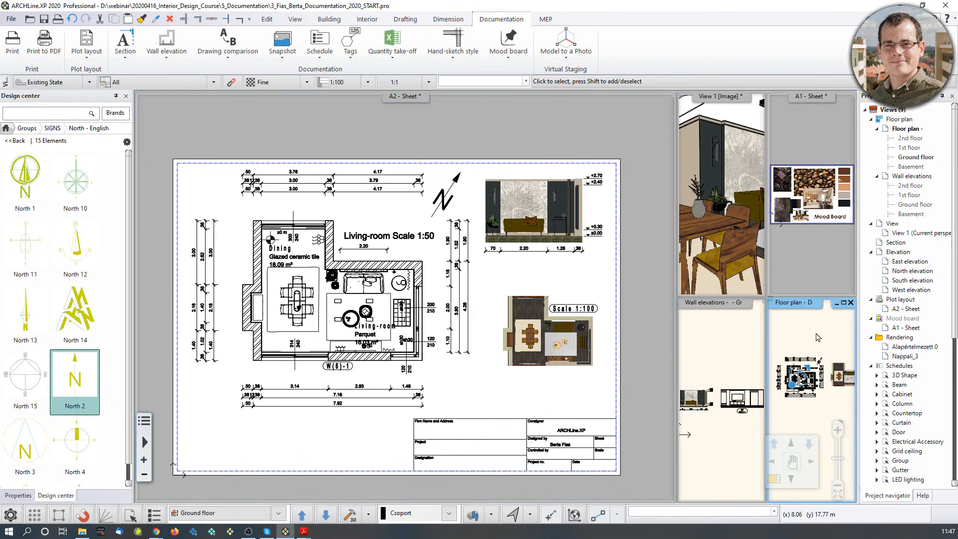
left_click(772, 480)
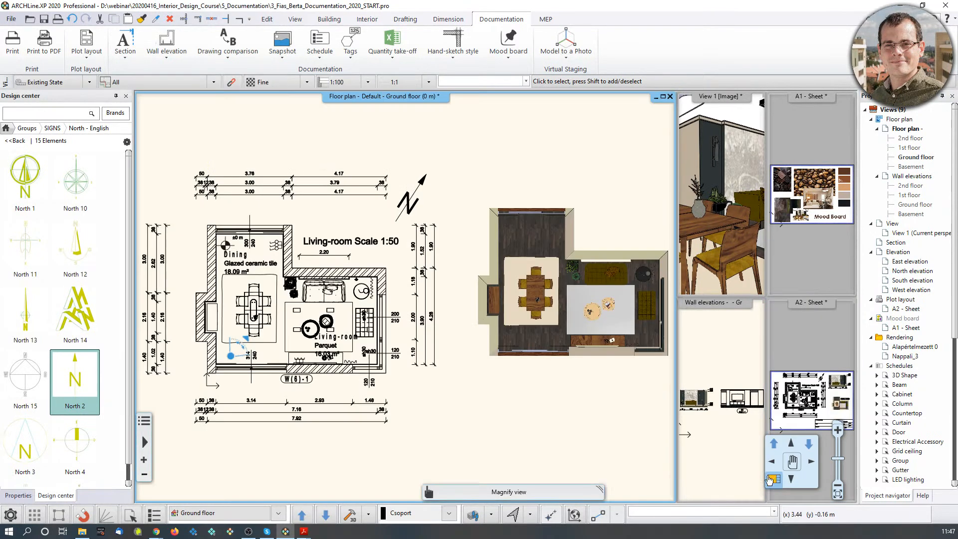
middle_click_drag(337, 270, 405, 271)
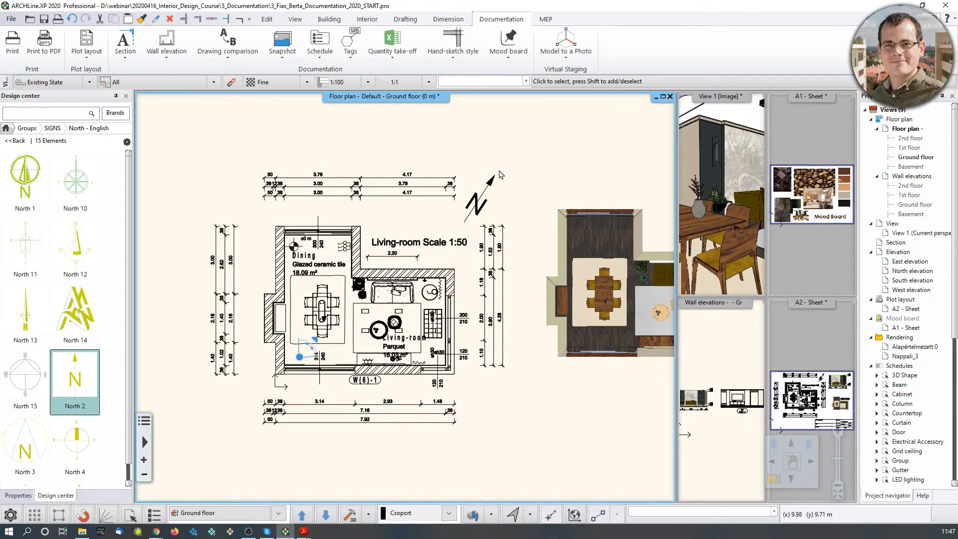
middle_click_drag(588, 268, 432, 279)
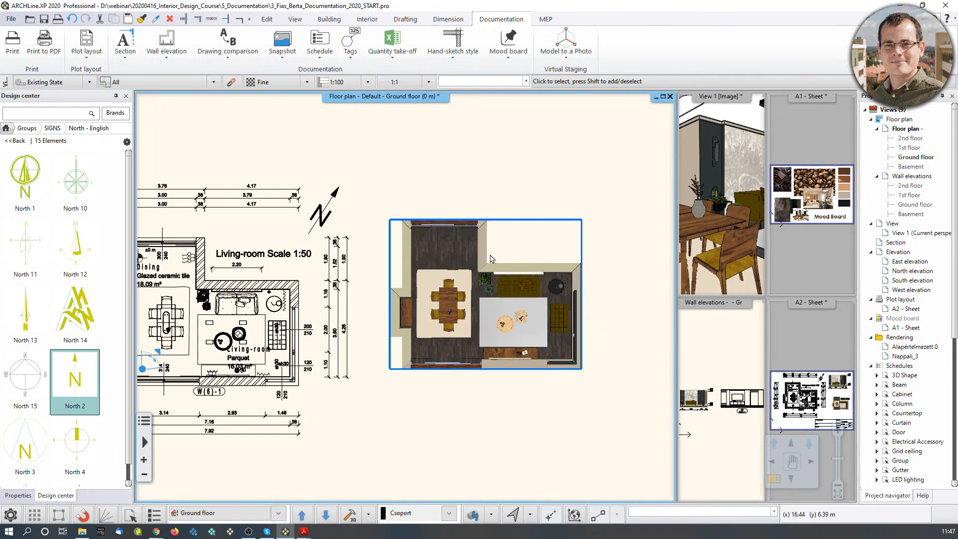
left_click(737, 344)
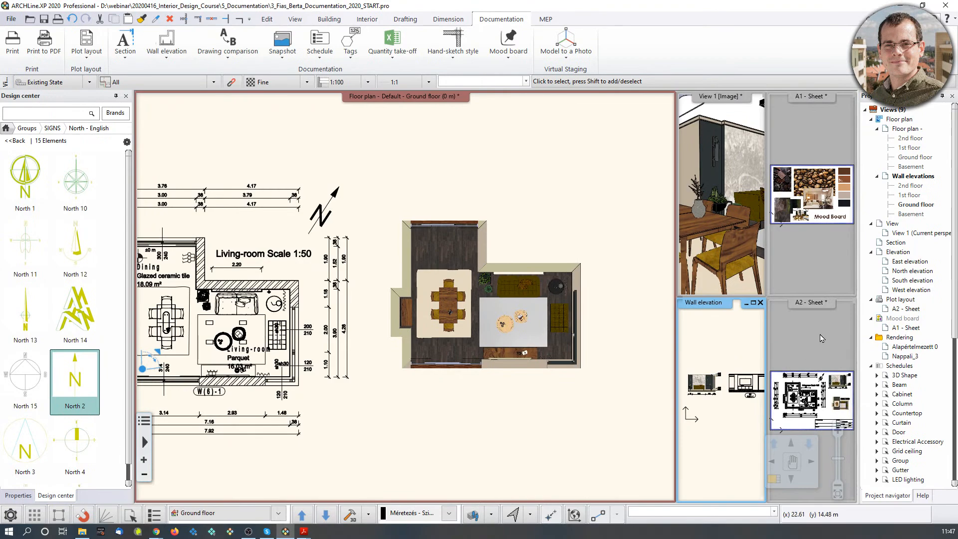
double_click(804, 399)
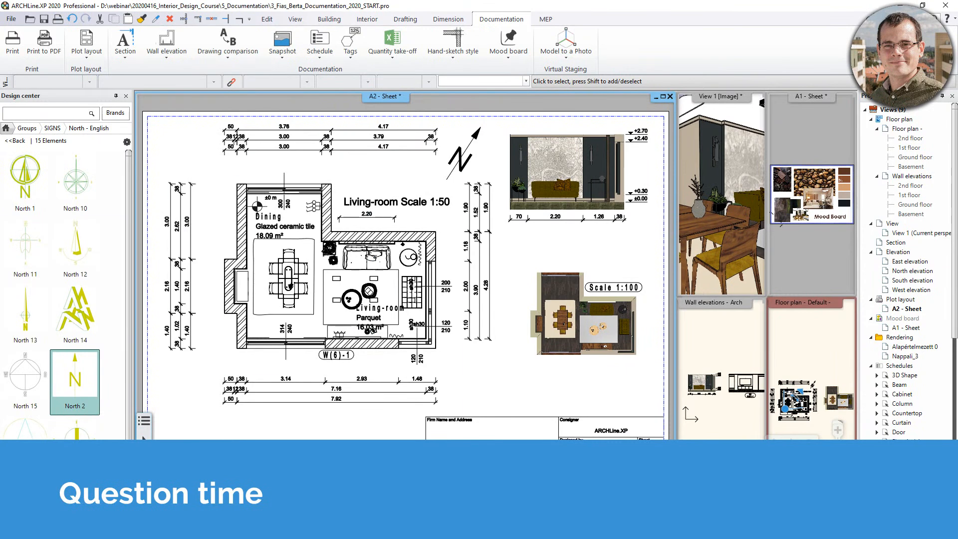
left_click(789, 254)
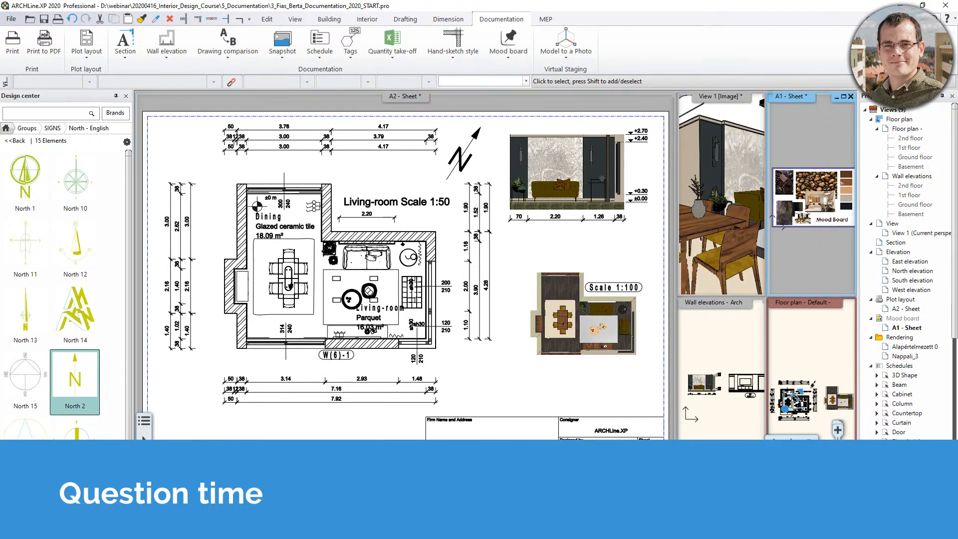
Start a polygon clip with a circle outline on the chocolate image, then cancel it.
left_click(247, 196)
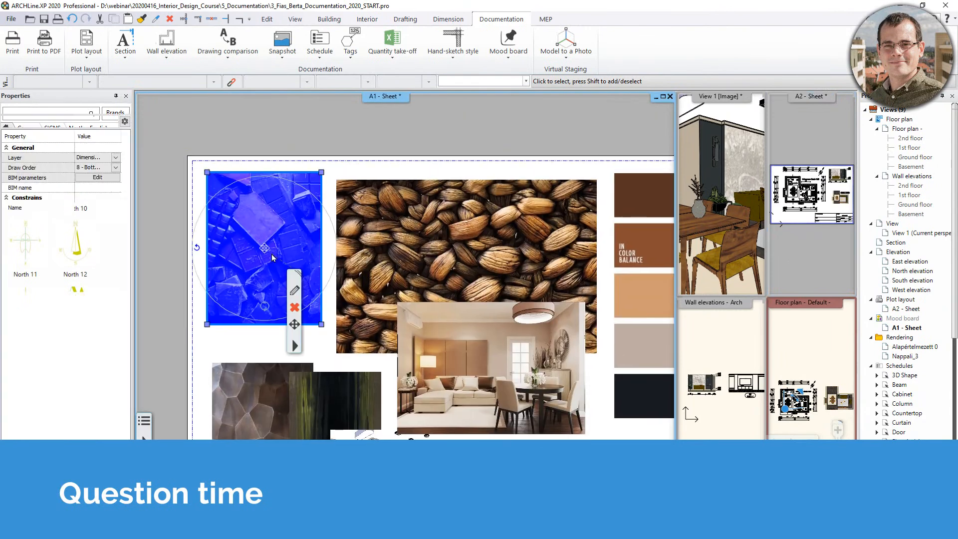
right_click(299, 344)
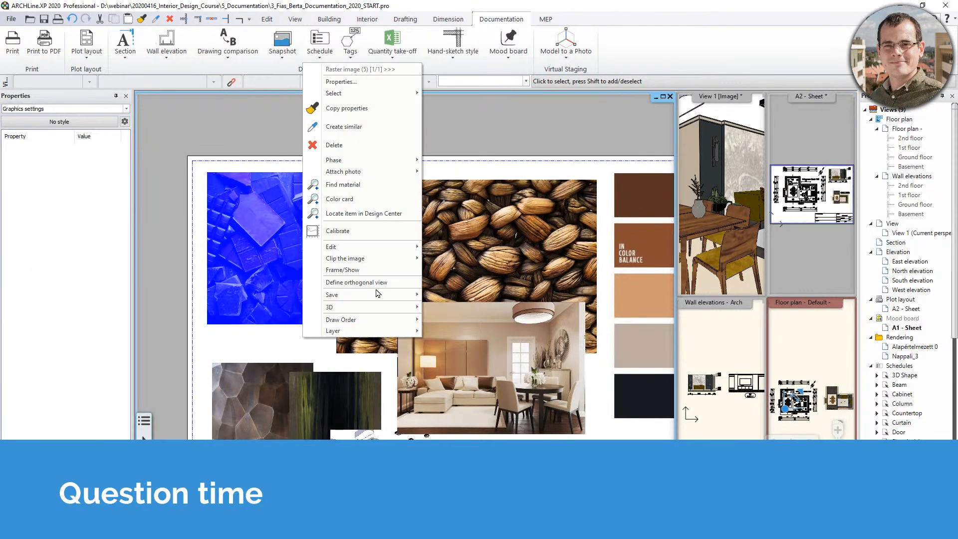
mouse_move(380, 252)
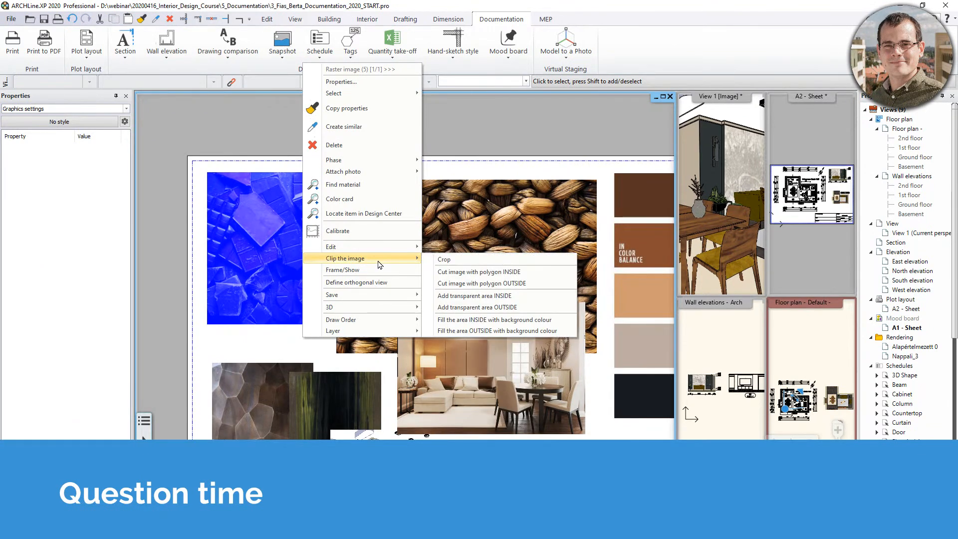
left_click(463, 273)
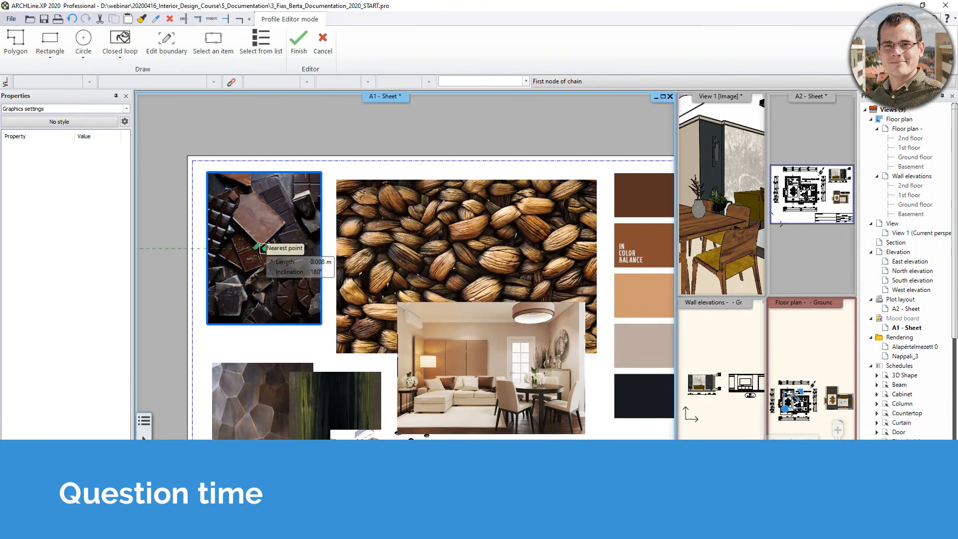
left_click(84, 38)
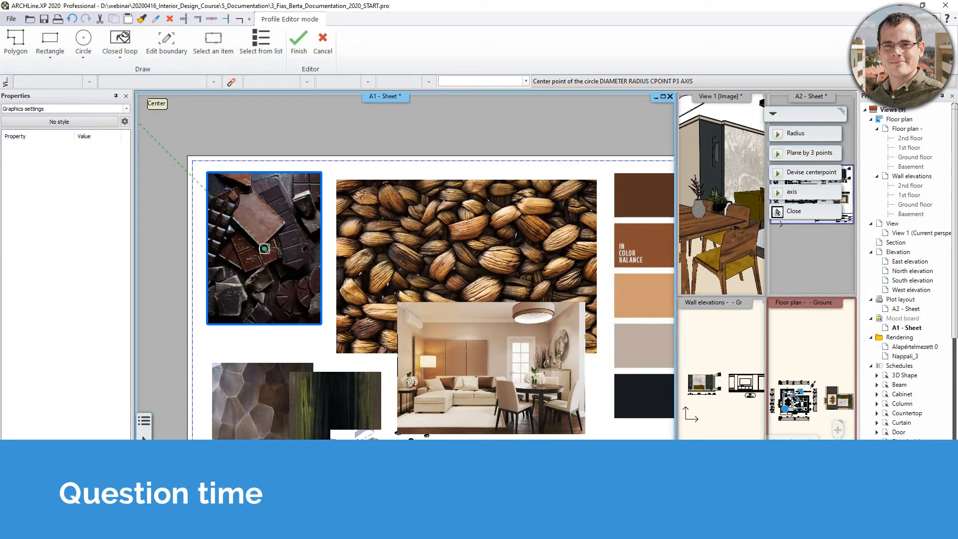
left_click(265, 248)
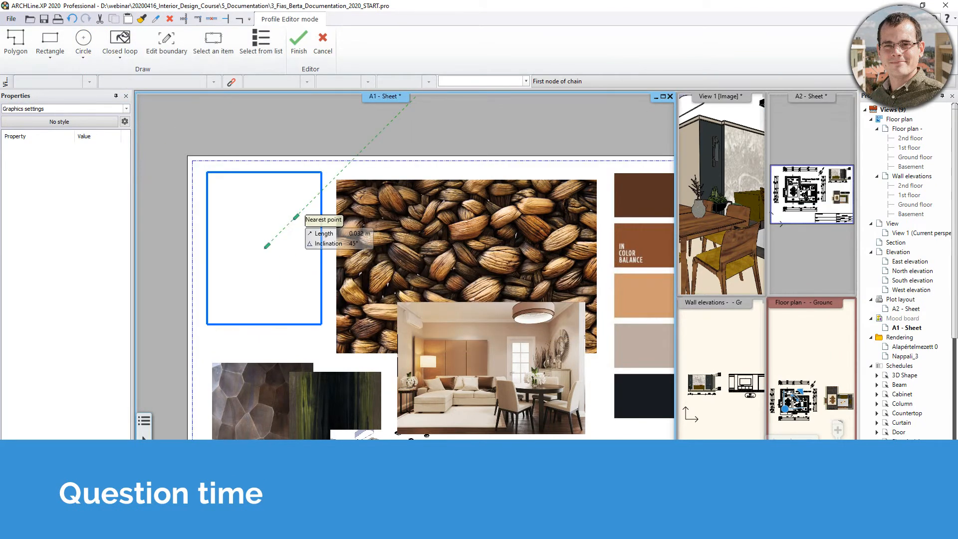
left_click(220, 204)
key("Escape")
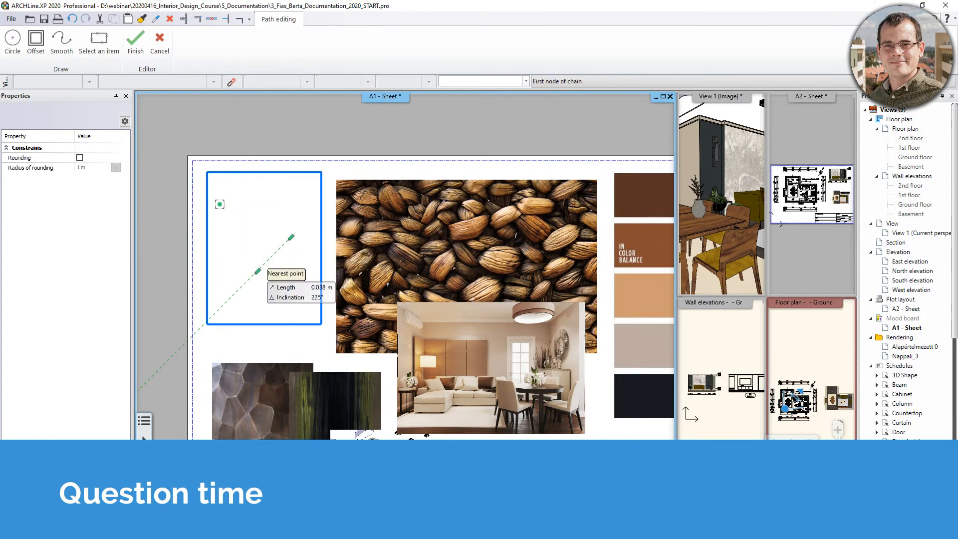
key("Escape")
scroll(255, 274, "down", 3)
key("Escape")
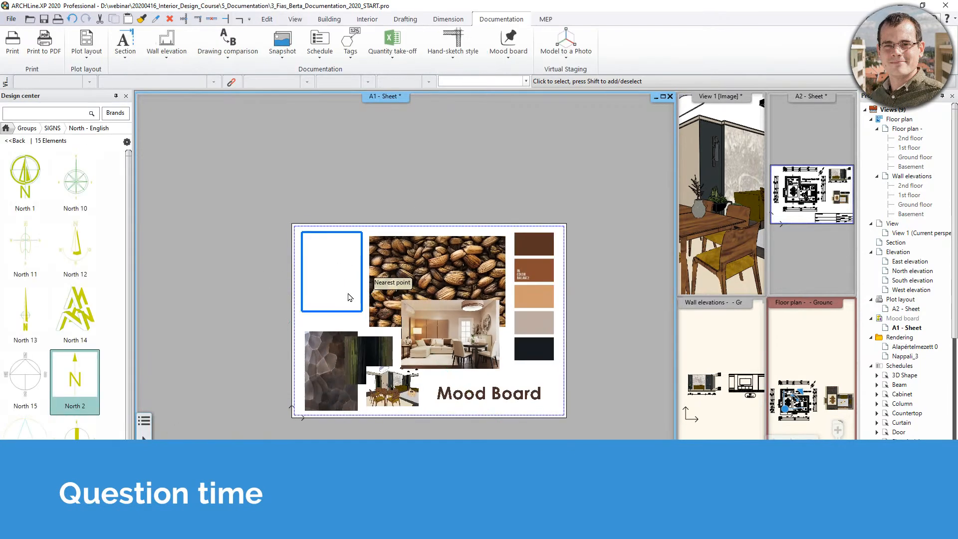
Reselect picture_02.jpg and undo back to the unclipped chocolate image.
middle_click_drag(348, 294, 351, 299)
left_click(344, 324)
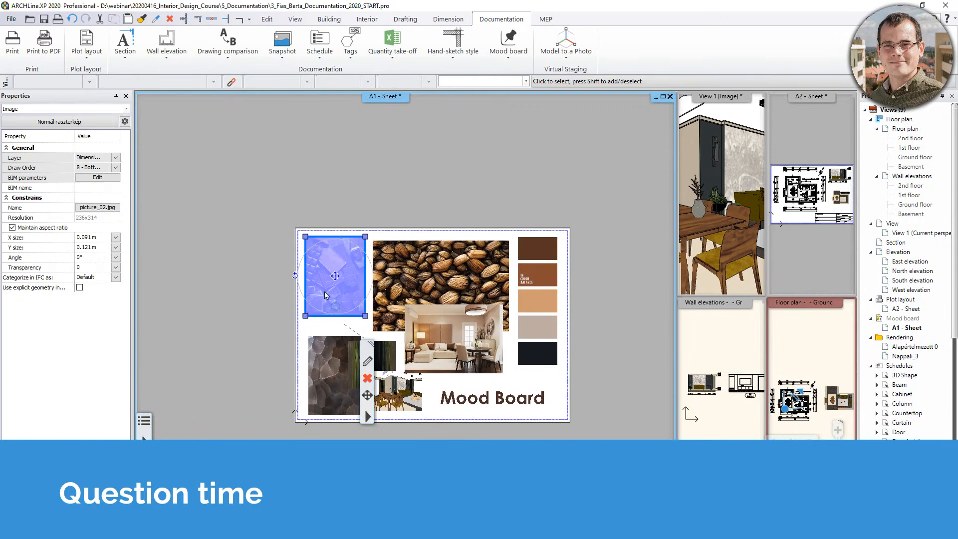
key("Delete")
key("ctrl+z")
scroll(335, 298, "up", 3)
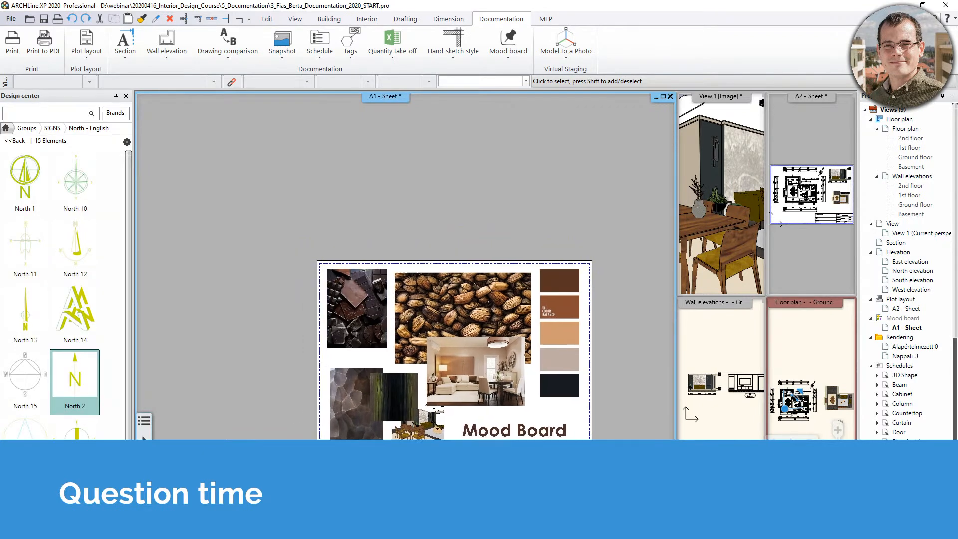
left_click(367, 328)
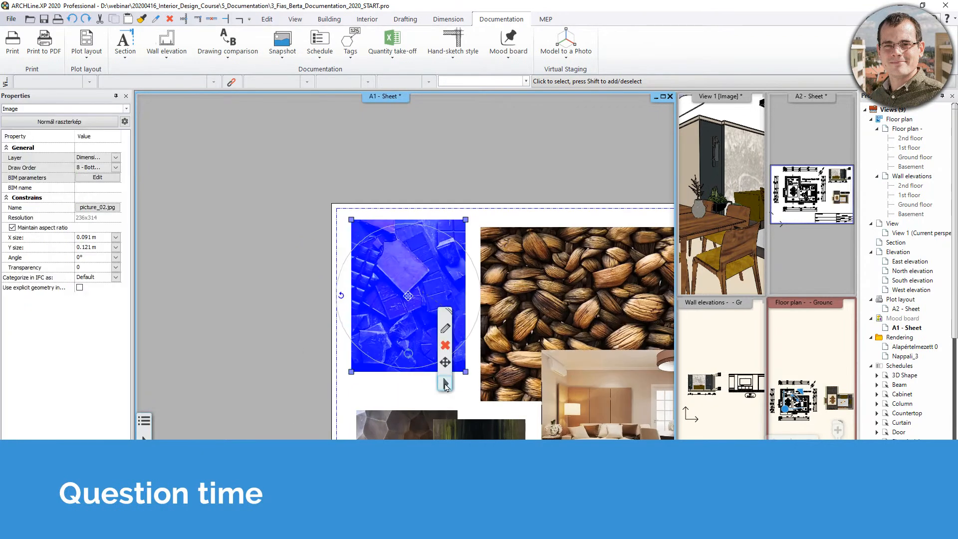
Try again to clip the chocolate image outside a circle, then cancel the outline.
right_click(454, 376)
mouse_move(502, 296)
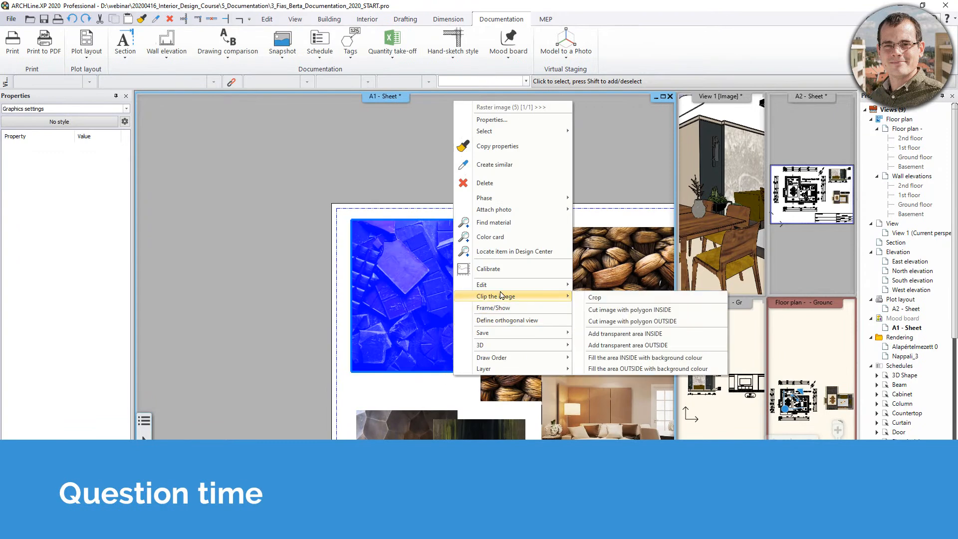
left_click(681, 324)
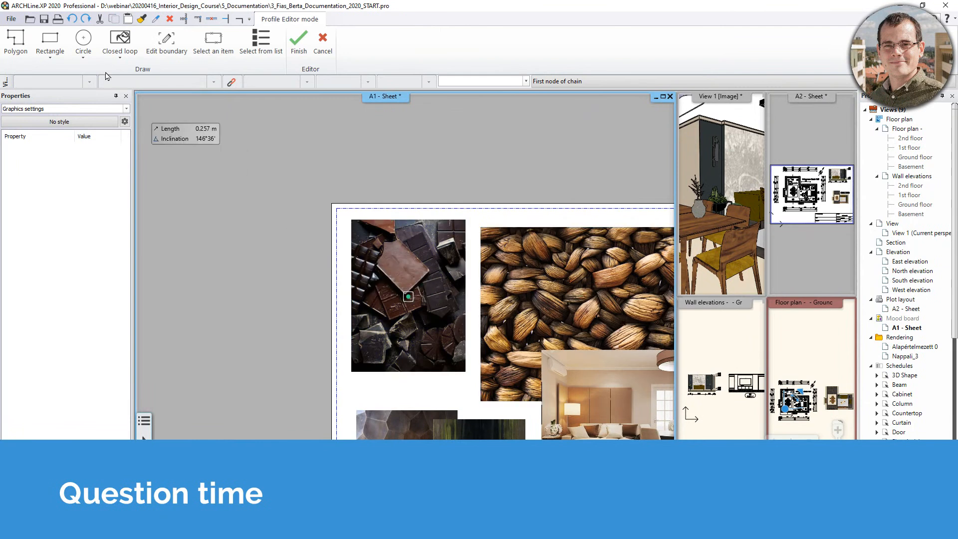
left_click(95, 51)
left_click(408, 296)
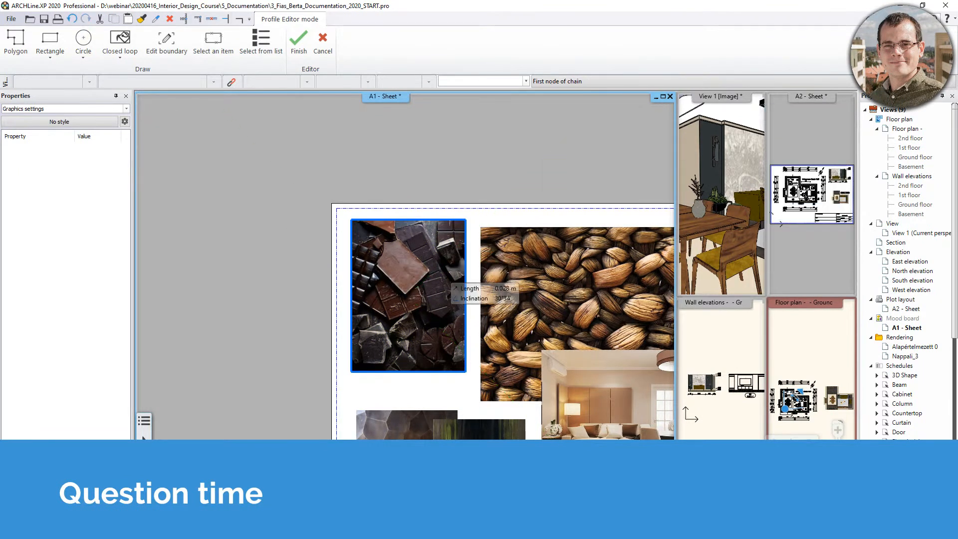
left_click(450, 255)
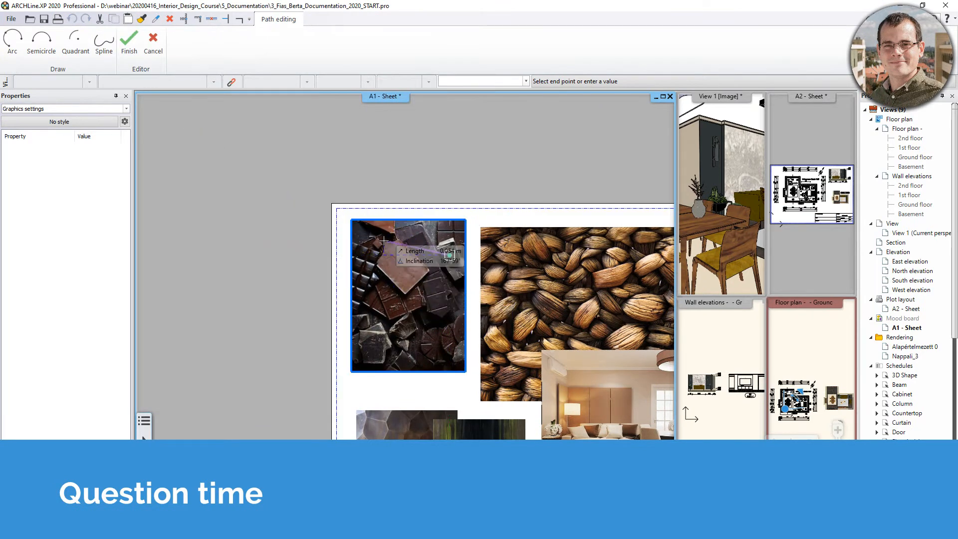
key("Escape")
key("Escape")
Abandon a further clipping outline and bring the whole mood board into view.
scroll(423, 300, "down", 2)
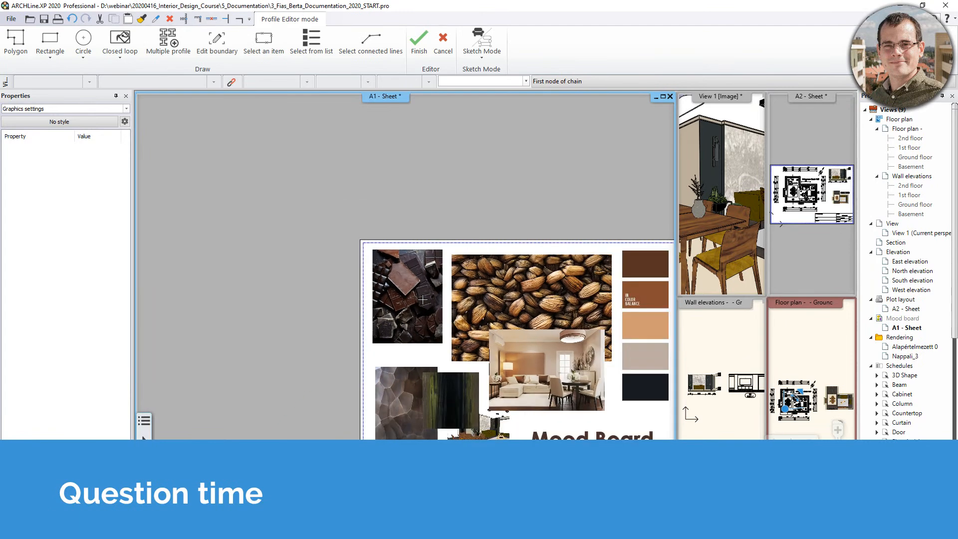
left_click(407, 297)
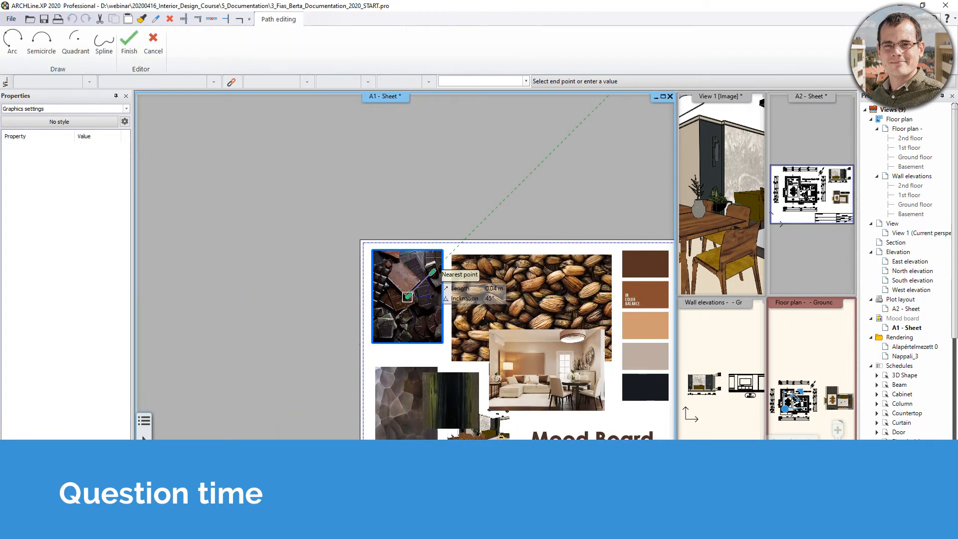
key("Escape")
key("Escape")
scroll(427, 280, "down", 1)
middle_click_drag(427, 310, 391, 272)
key("Escape")
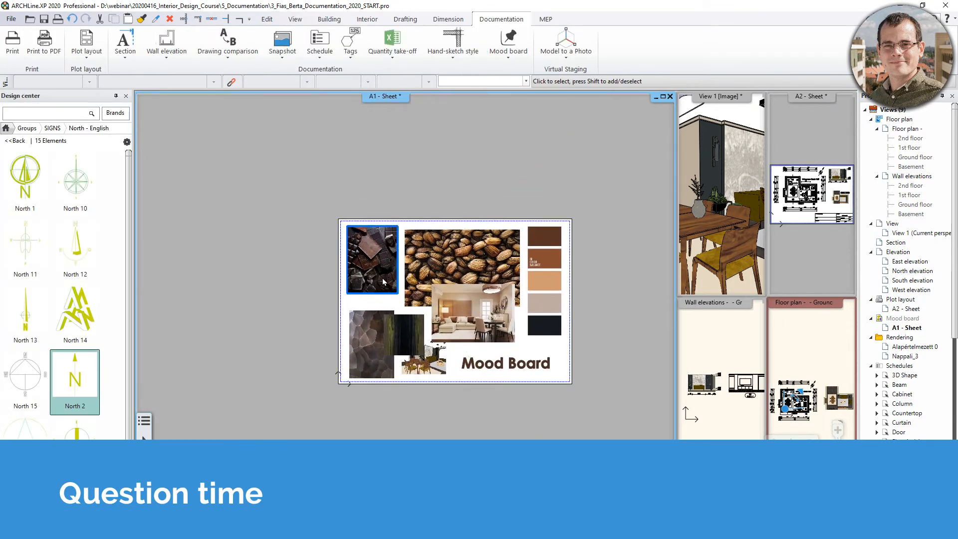
scroll(384, 277, "up", 2)
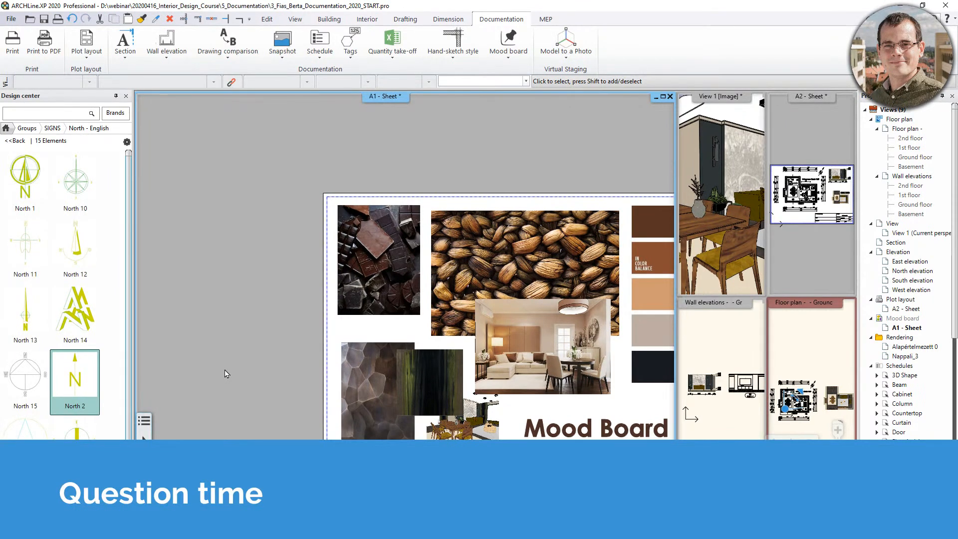
Fit the mood board in view and select the dark green texture image.
middle_click_drag(227, 374, 187, 343)
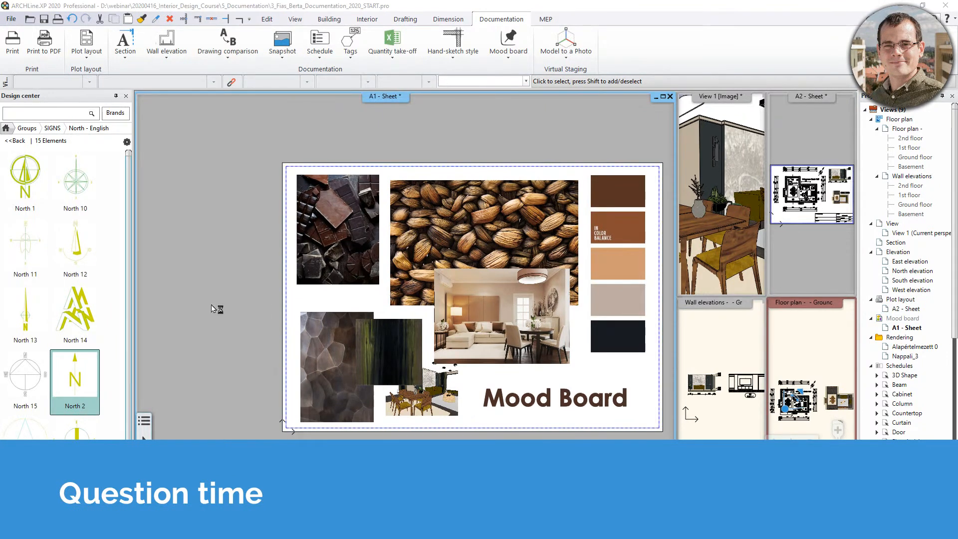
left_click(421, 373)
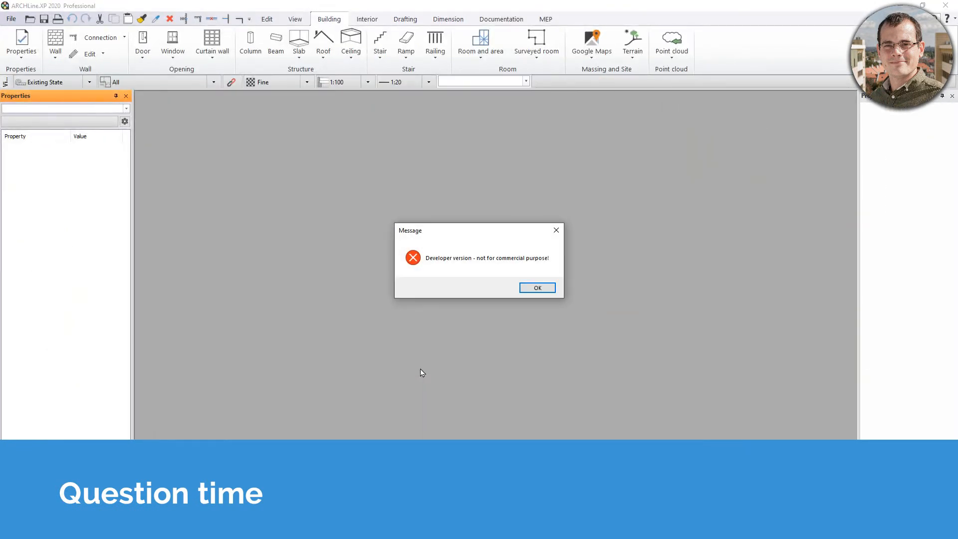
Dismiss the developer-version notice and open the elata_nova_FINAL_Surrounding sample project.
left_click(537, 288)
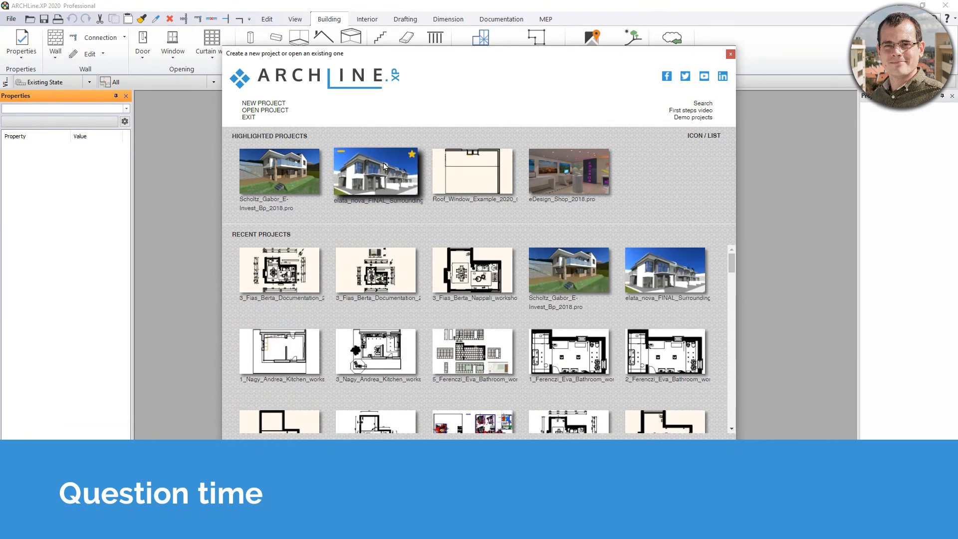
left_click(384, 166)
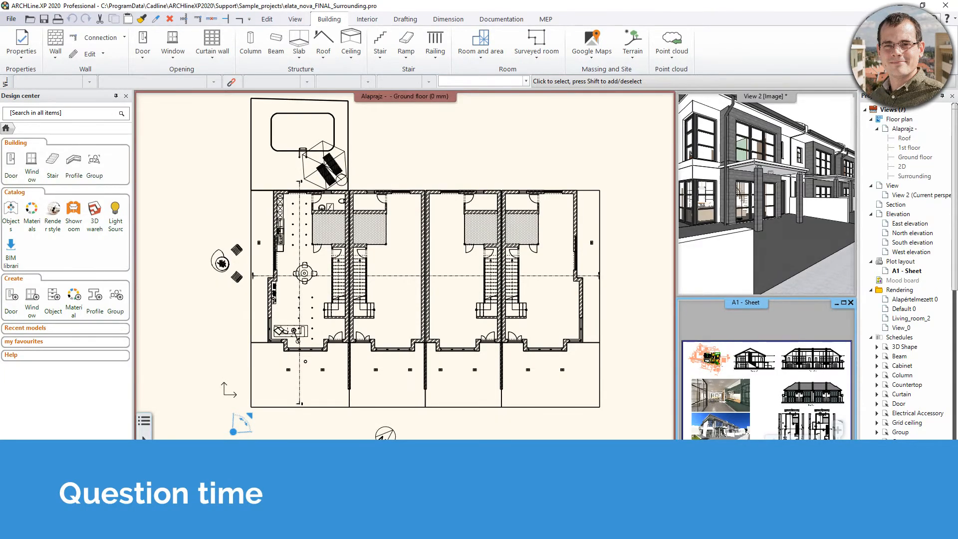
Search the library for 'north' and place an oriented North 1 arrow below the ground floor plan.
middle_click_drag(415, 432, 385, 384)
middle_click_drag(473, 357, 458, 361)
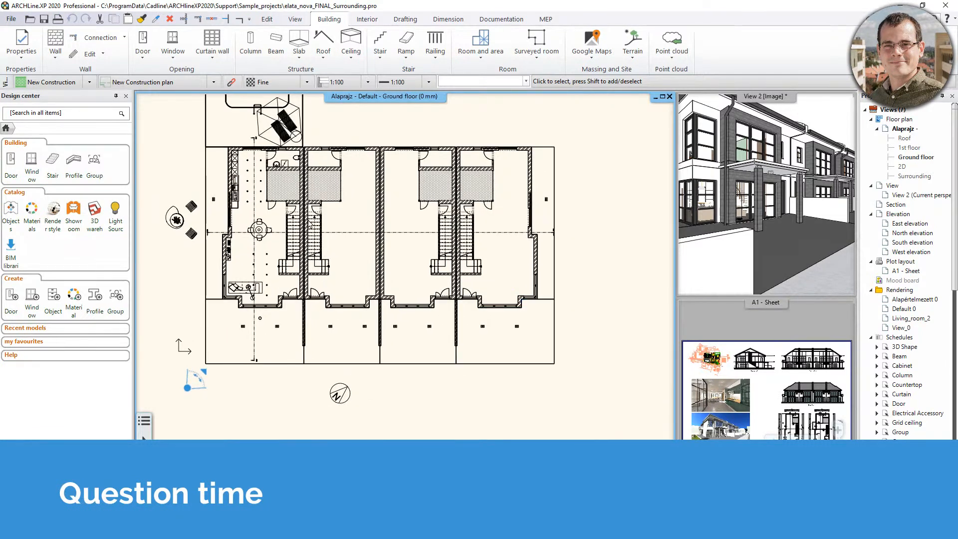
left_click(65, 113)
type("north")
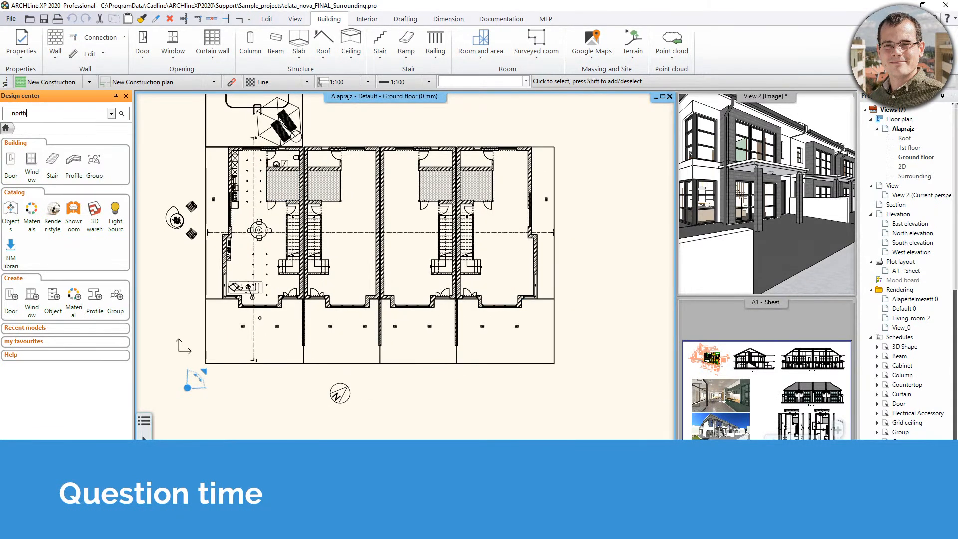
key("Return")
left_click(40, 198)
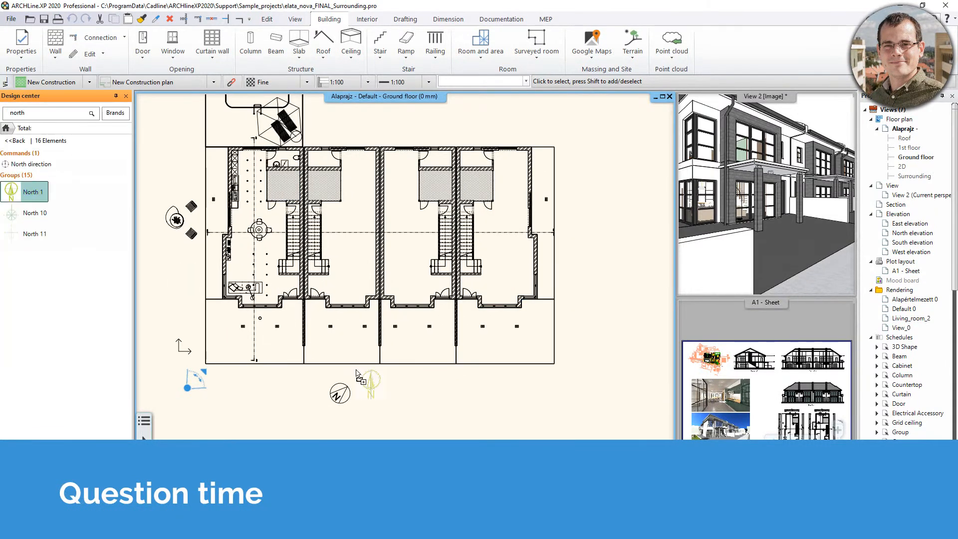
left_click(449, 395)
left_click(412, 398)
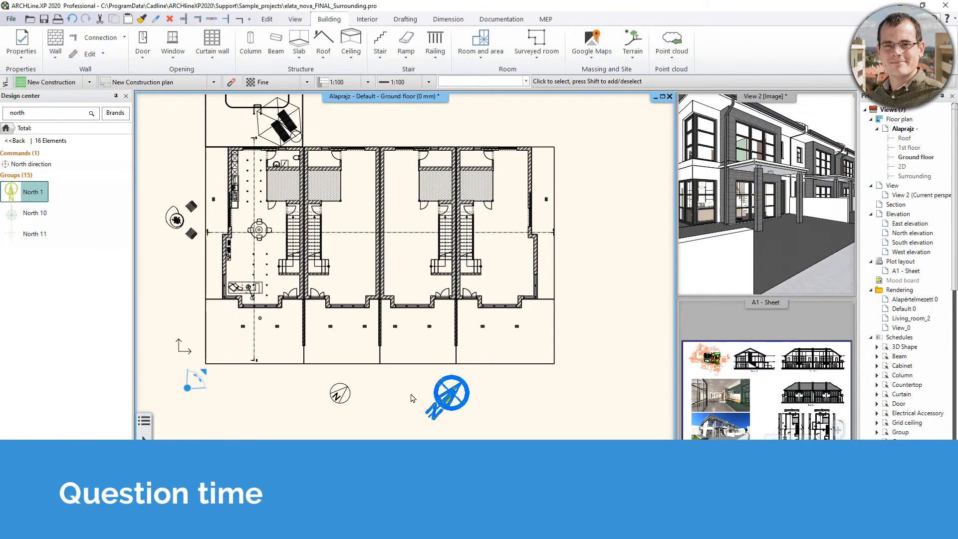
left_click(604, 389)
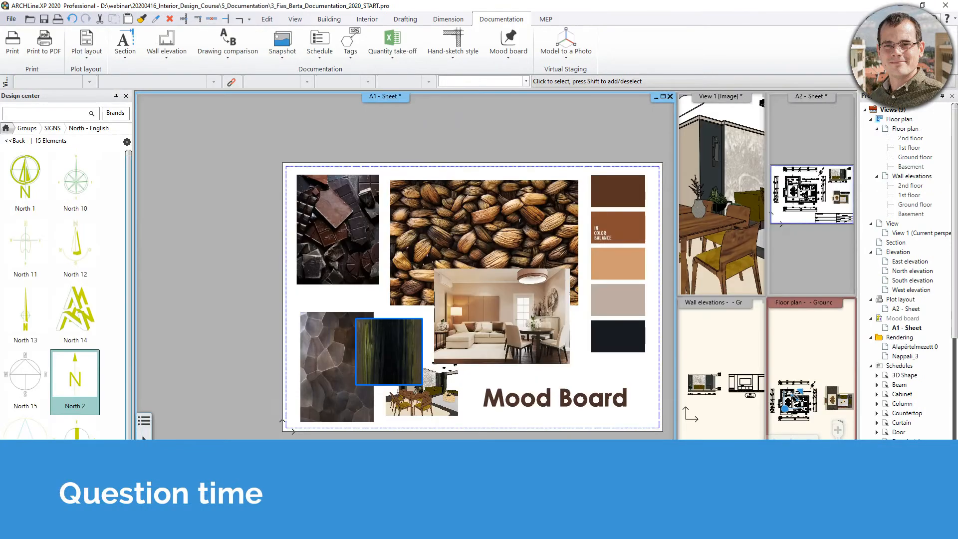
middle_click_drag(495, 143, 391, 145)
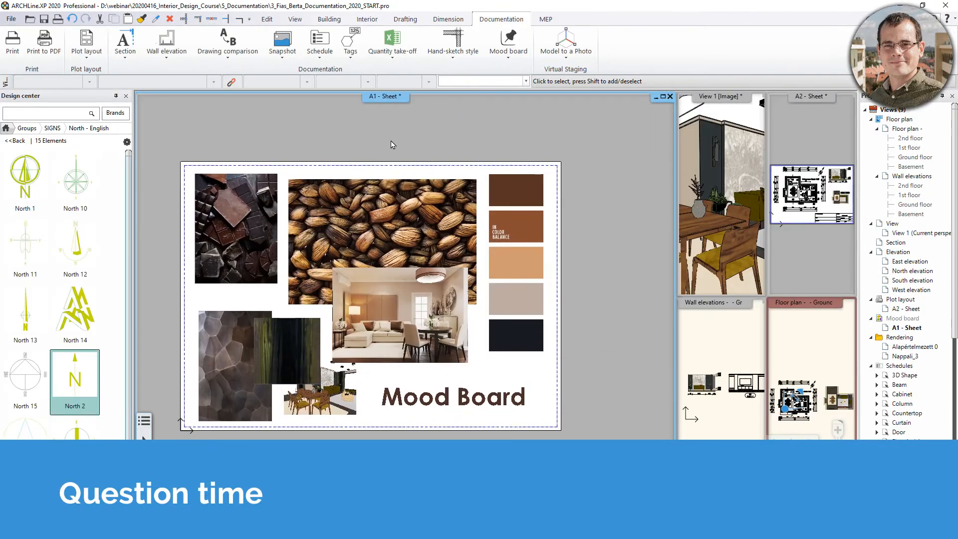
Refresh the layout of the A1 mood-board sheet.
right_click(399, 102)
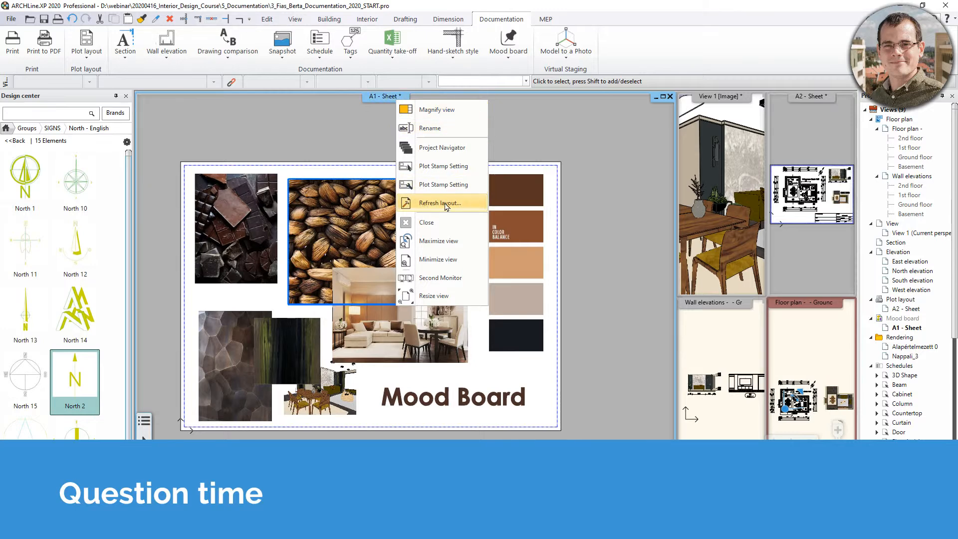
left_click(417, 203)
left_click(837, 276)
left_click_drag(799, 98, 532, 398)
scroll(408, 186, "down", 2)
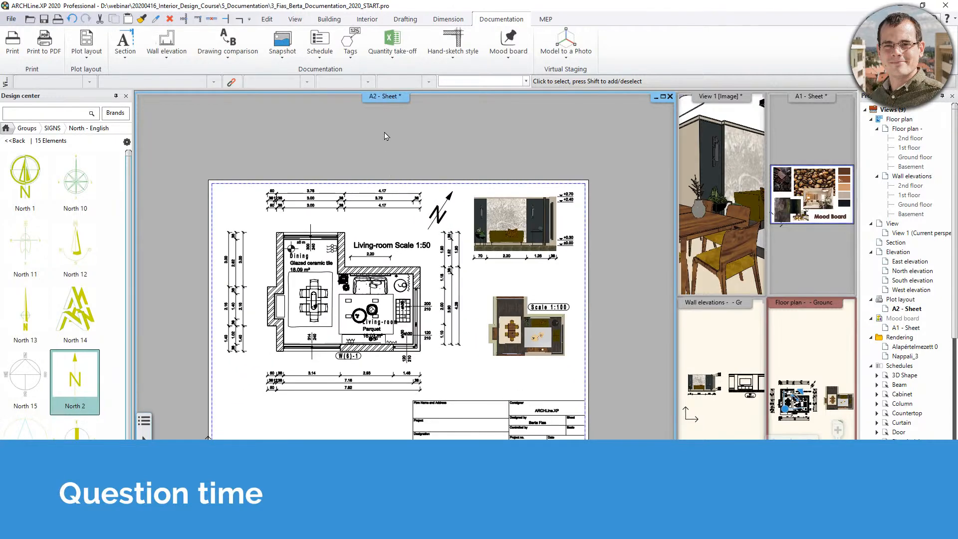
Refresh the A2 sheet's layout with high-resolution images, then show the floor plan.
right_click(387, 107)
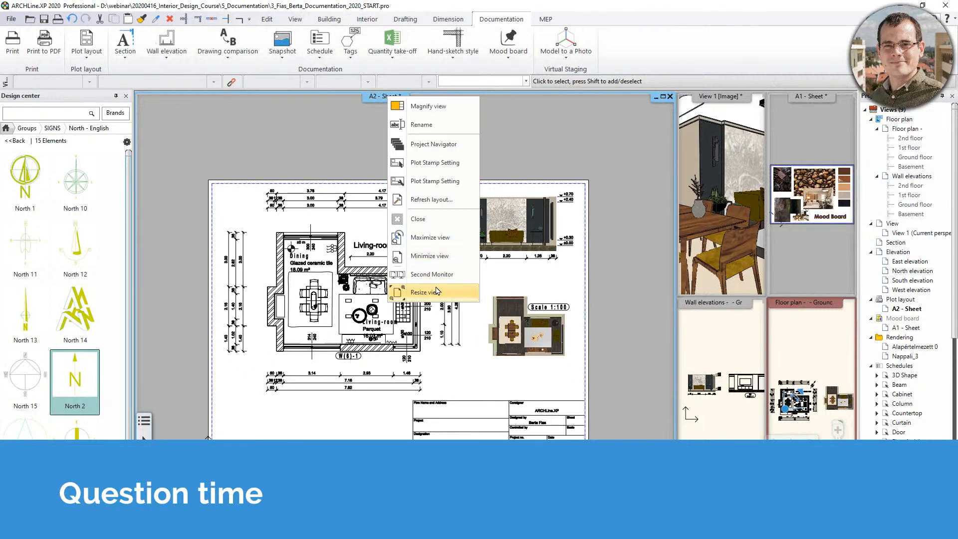
left_click(429, 200)
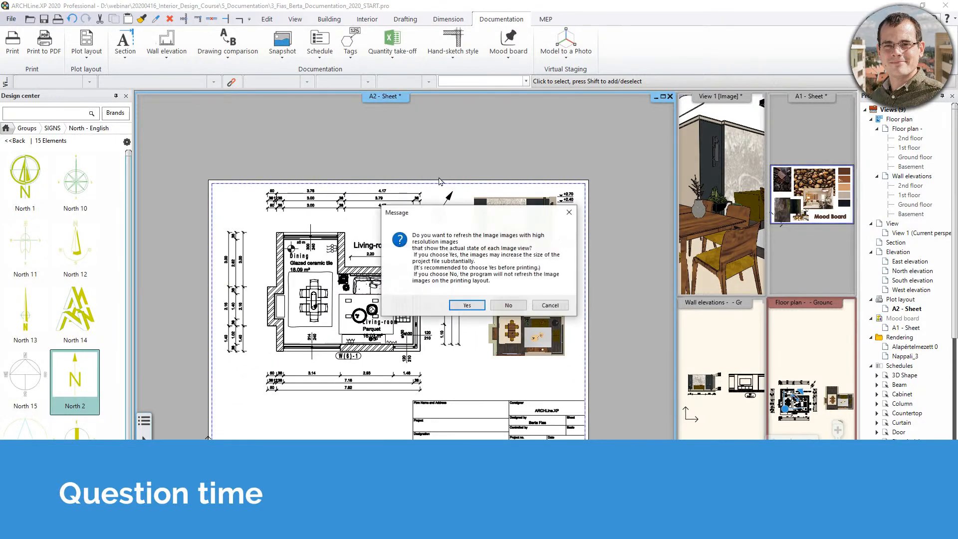
left_click(465, 306)
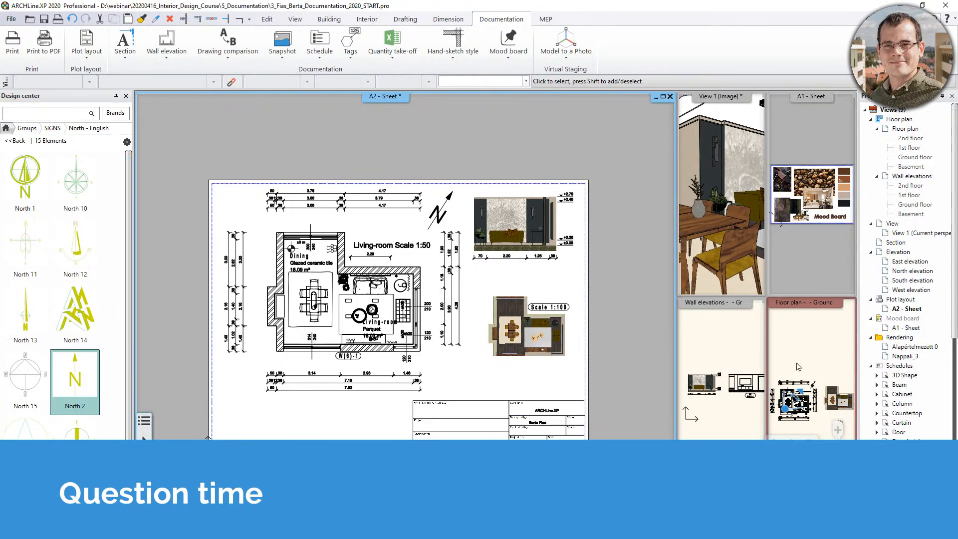
left_click(813, 355)
left_click_drag(793, 303, 511, 362)
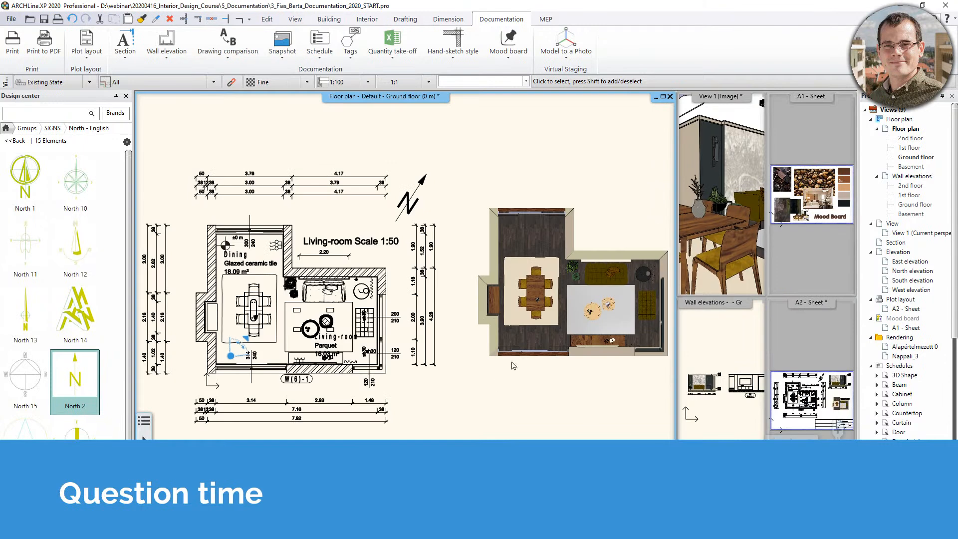
Choose Placing Schedule from the Documentation tab's Schedule dropdown.
middle_click_drag(475, 332, 477, 376)
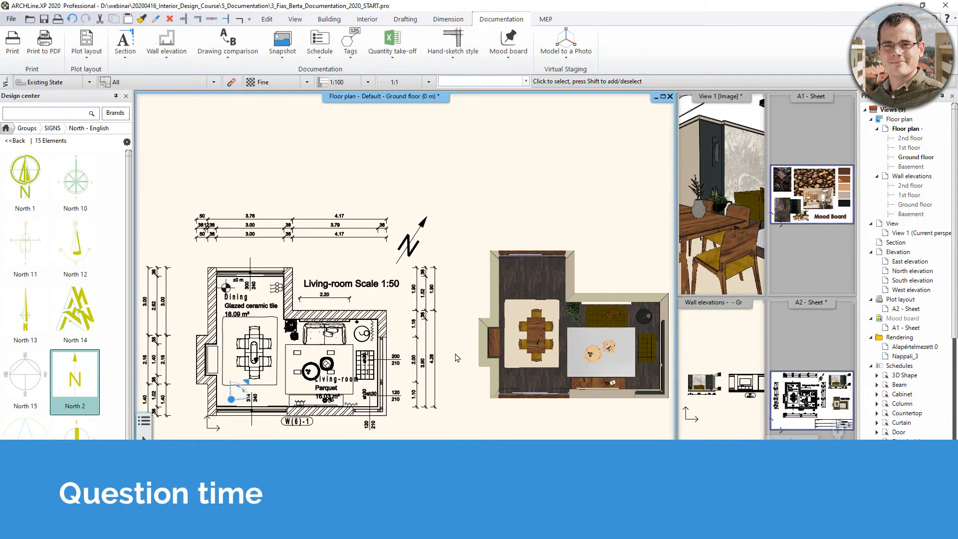
left_click(320, 58)
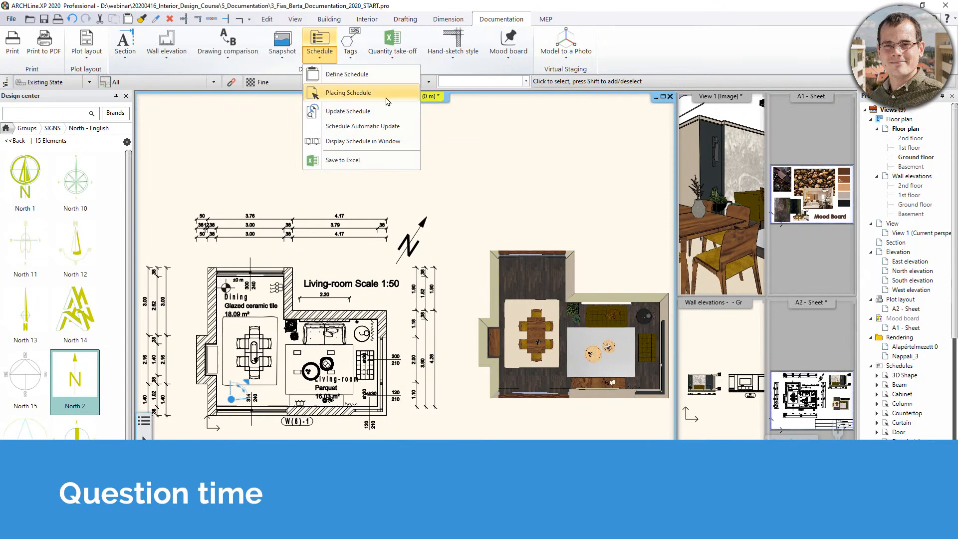
left_click(374, 94)
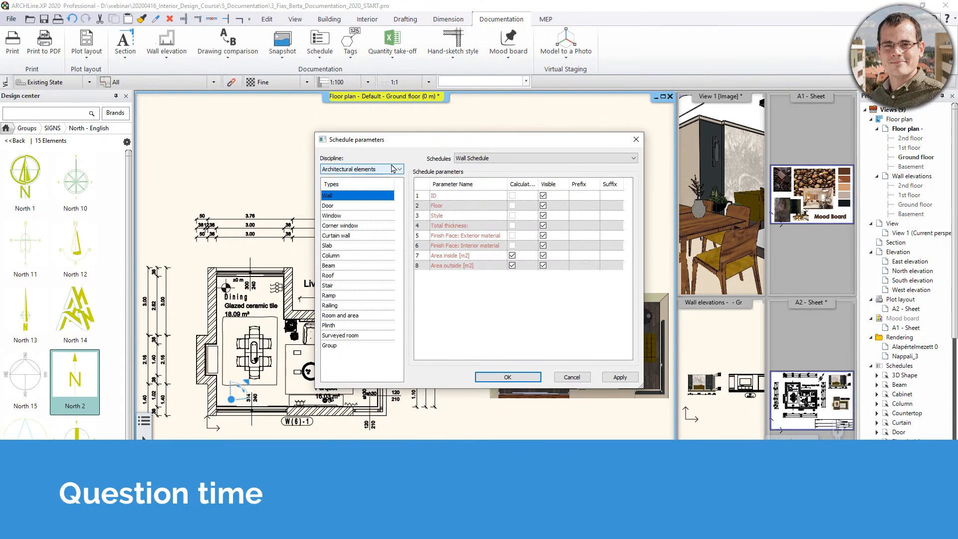
Switch to the Window schedule, hide its Floor and Name columns, and confirm both dialogs.
left_click(490, 159)
left_click(363, 211)
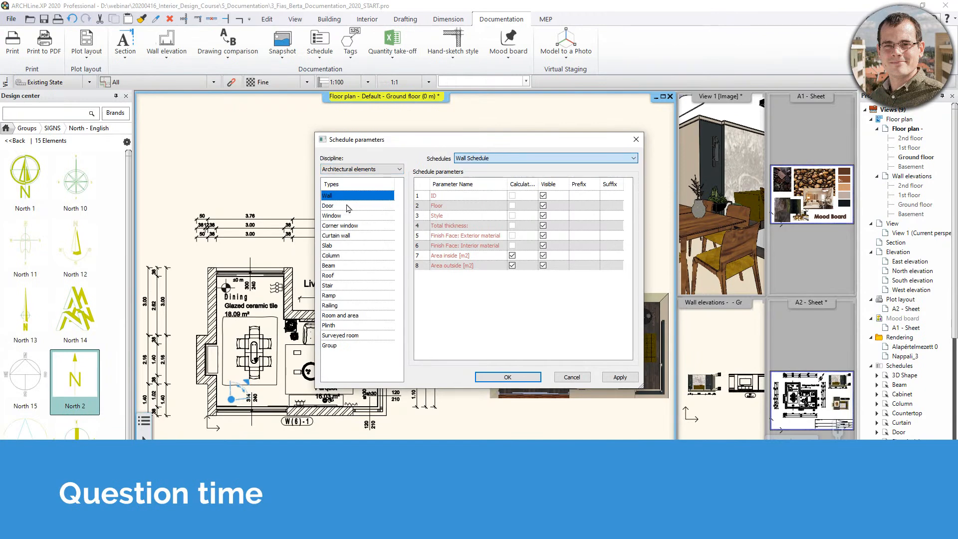
left_click(333, 209)
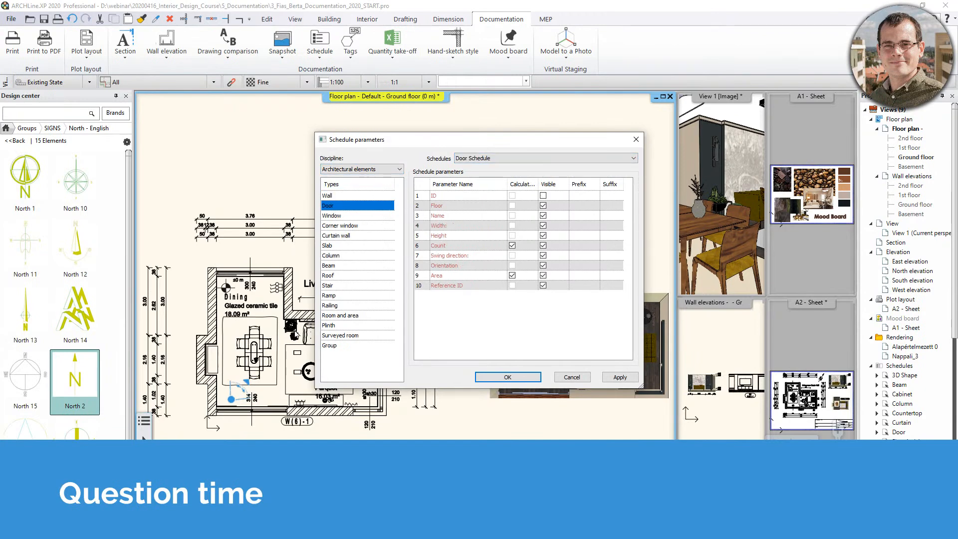
left_click(343, 216)
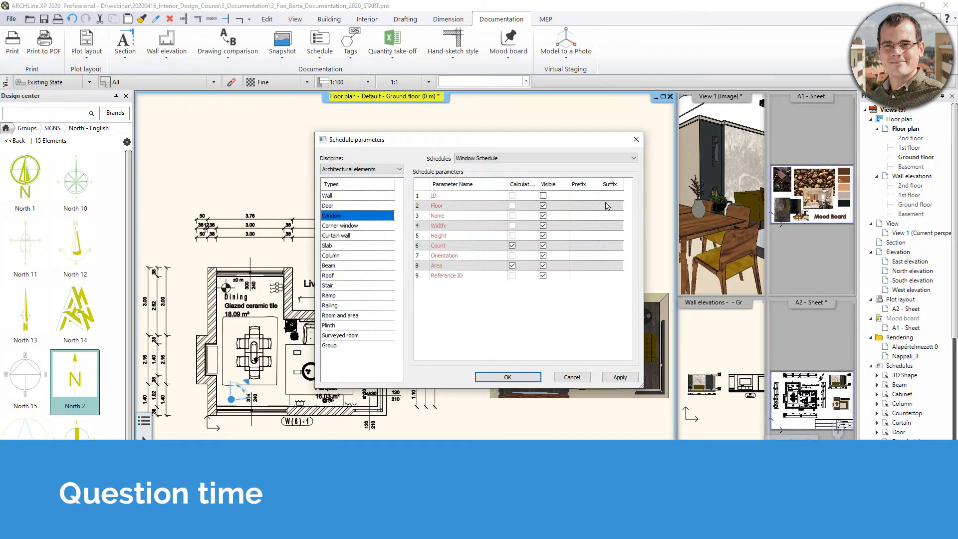
left_click(543, 205)
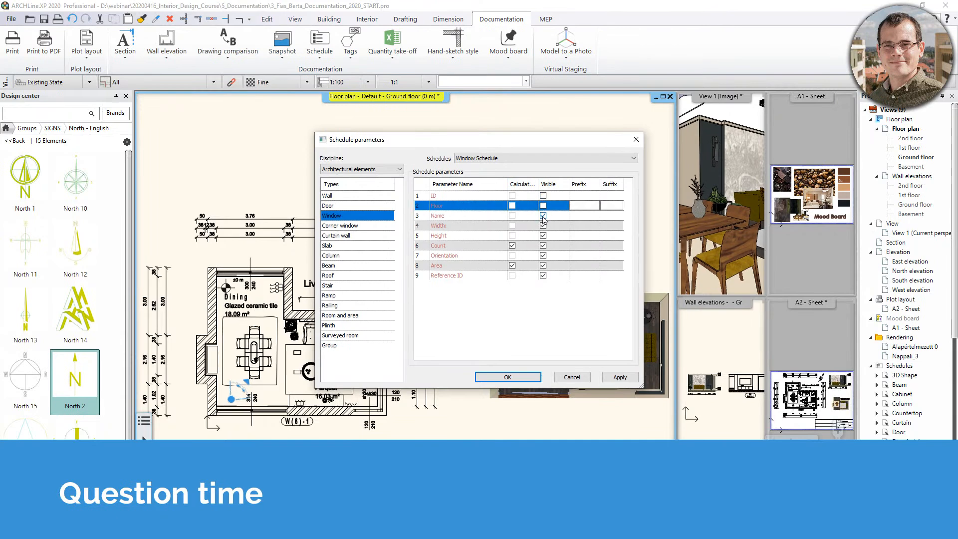
left_click(543, 216)
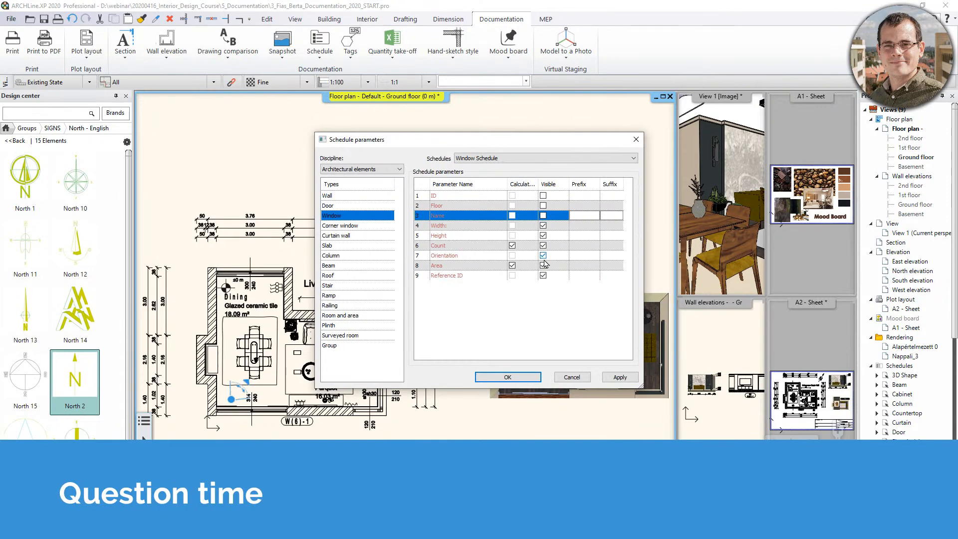
left_click(543, 275)
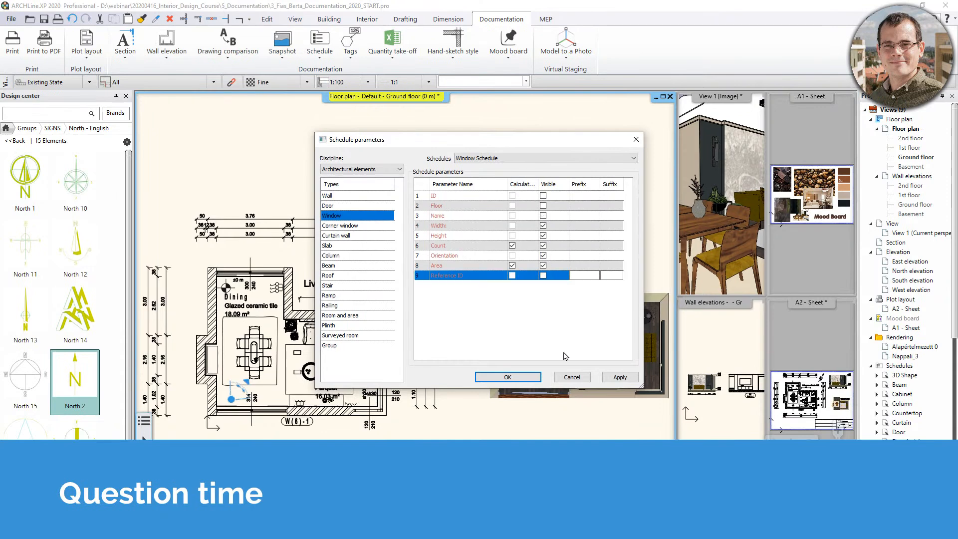
left_click(525, 379)
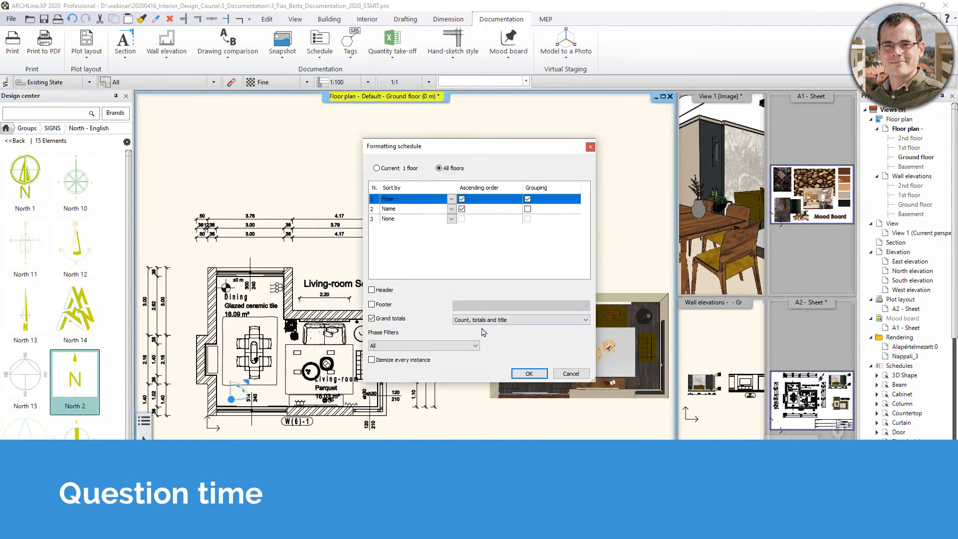
left_click(529, 374)
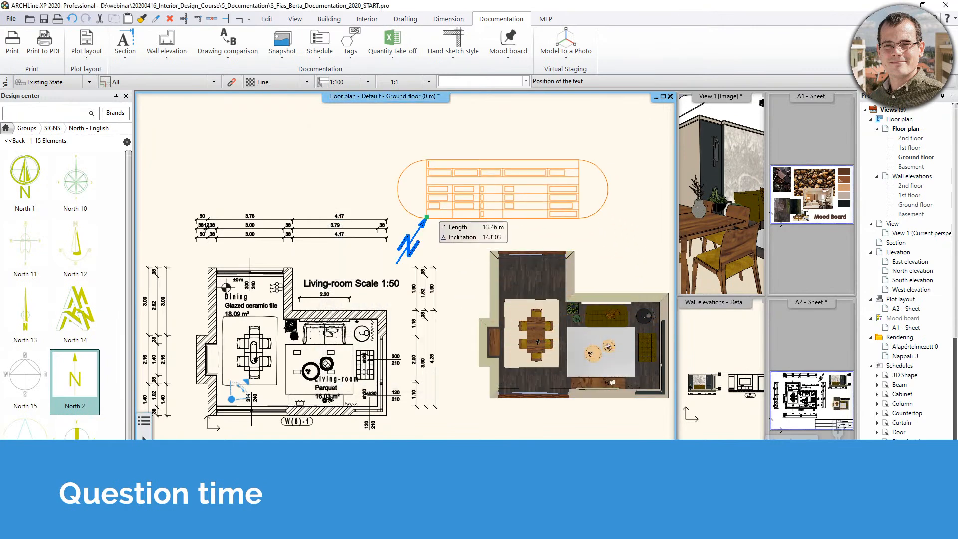
Drop the Window Schedule above the plan and locate its first listed window.
left_click(478, 200)
scroll(491, 192, "up", 3)
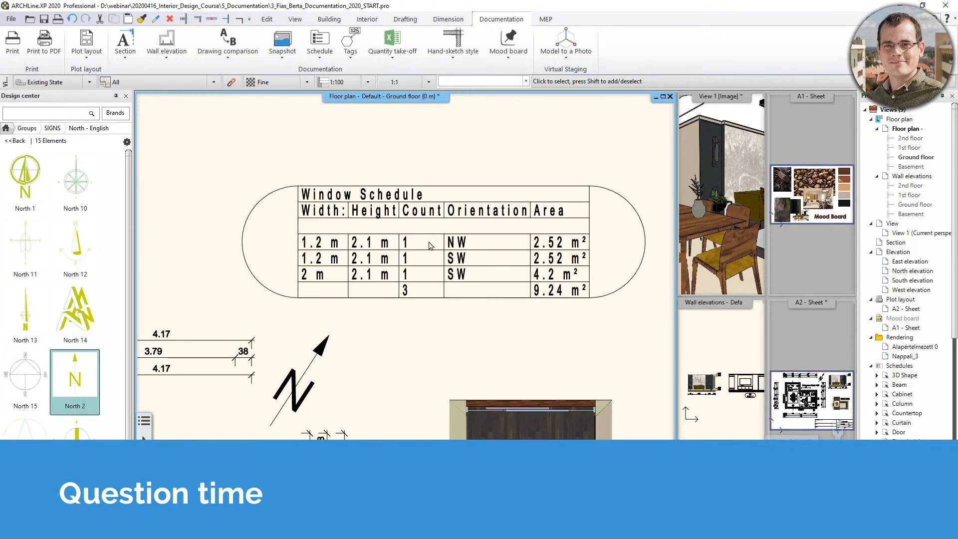
left_click(384, 270)
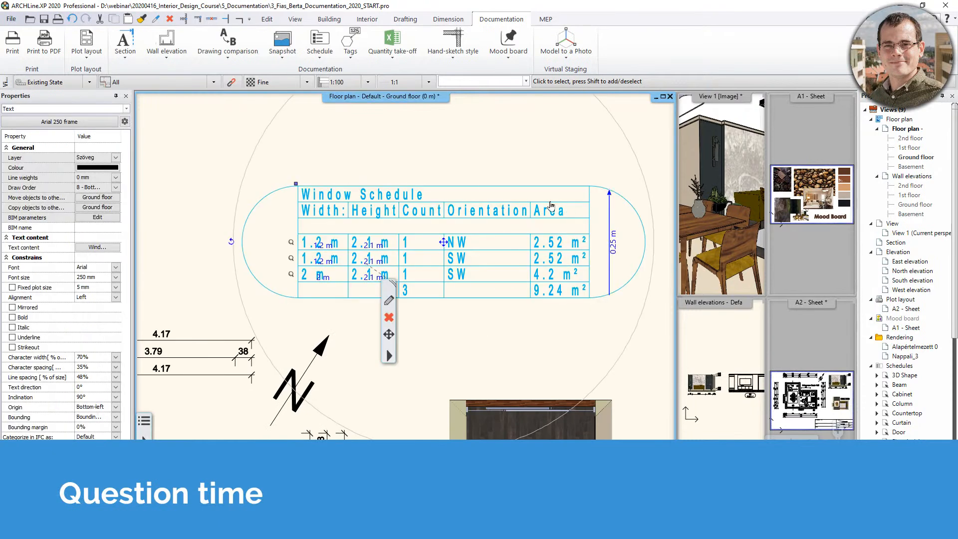
middle_click_drag(372, 255, 442, 205)
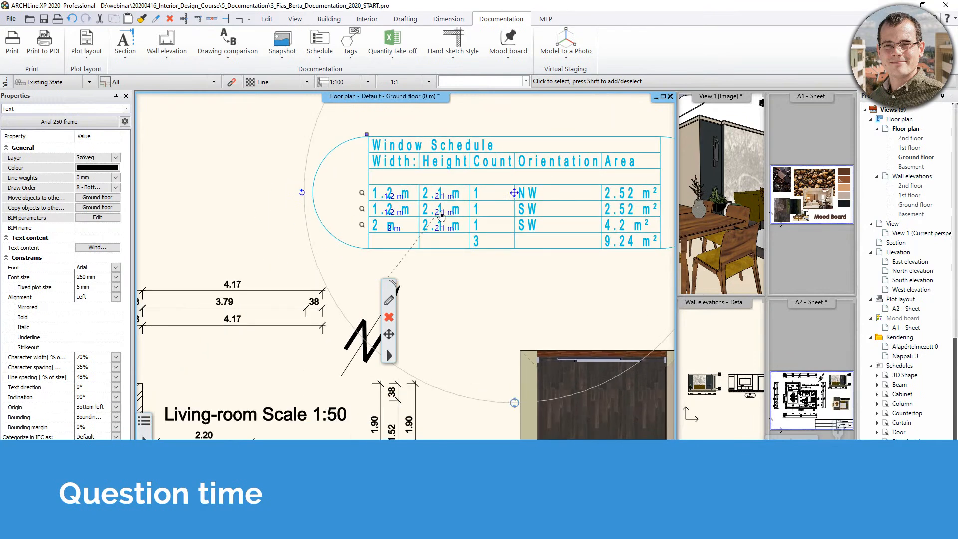
left_click(362, 193)
Pan back to the Window Schedule table and clear its selection.
middle_click_drag(444, 200, 389, 207)
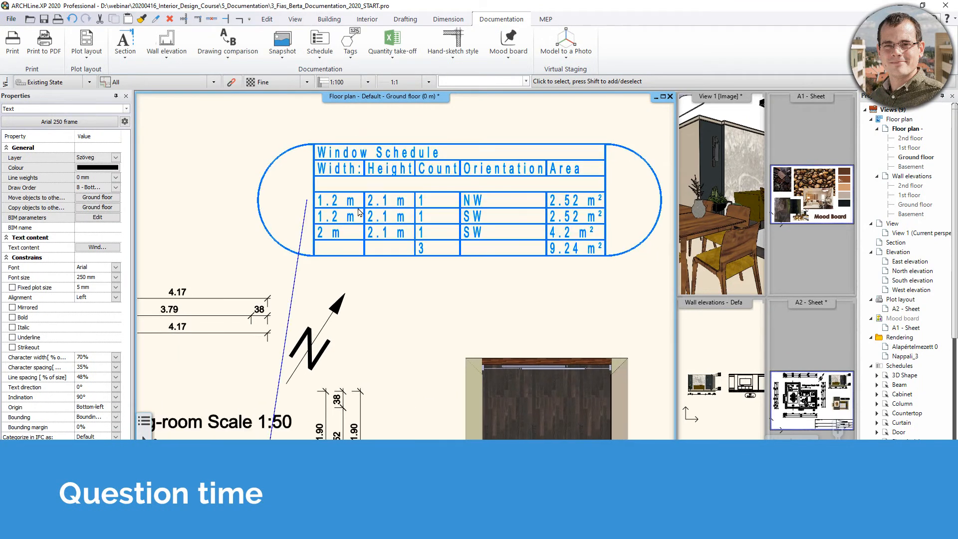
middle_click_drag(327, 445, 407, 247)
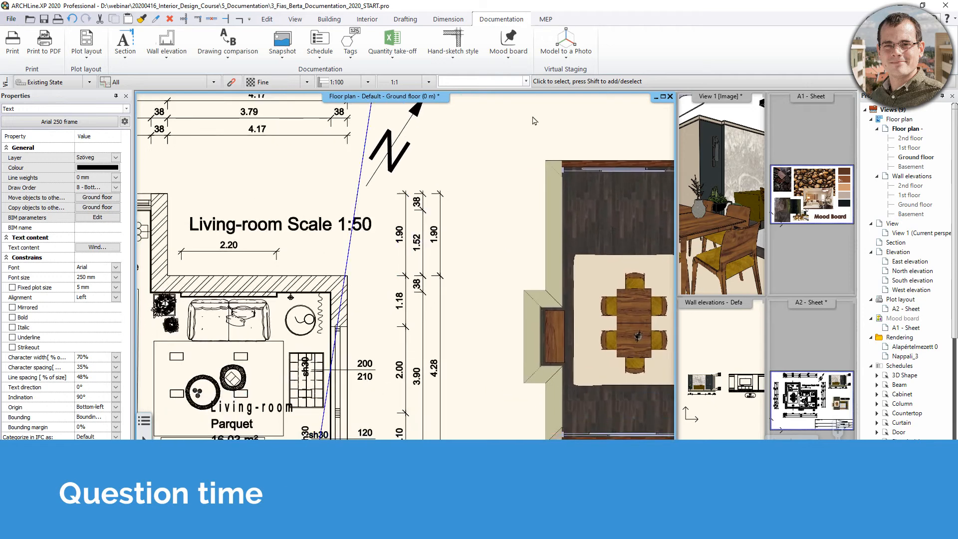
middle_click_drag(532, 116, 410, 424)
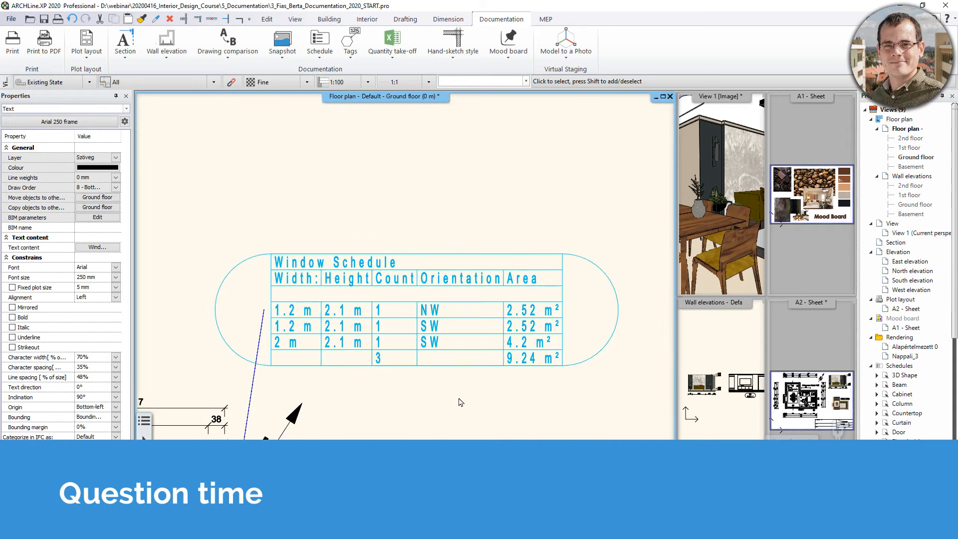
scroll(457, 399, "down", 2)
left_click(516, 270)
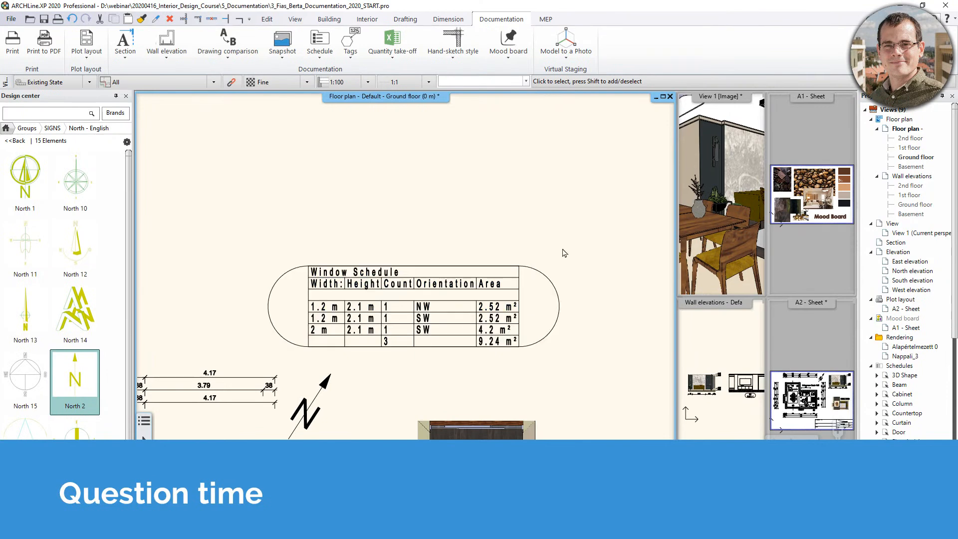
middle_click_drag(498, 205, 498, 196)
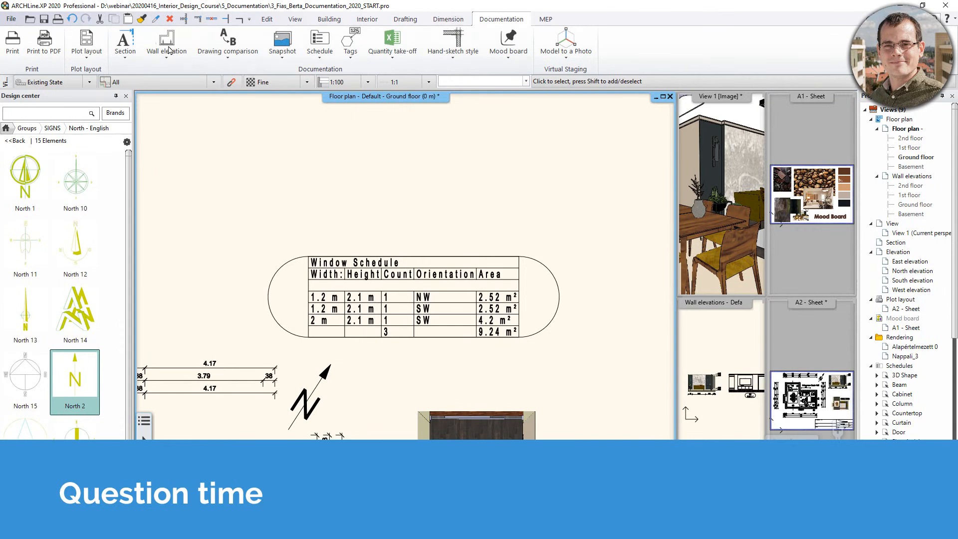
Copy the Window Schedule table to the plot layout by rectangle, with its corner as reference point.
left_click(86, 43)
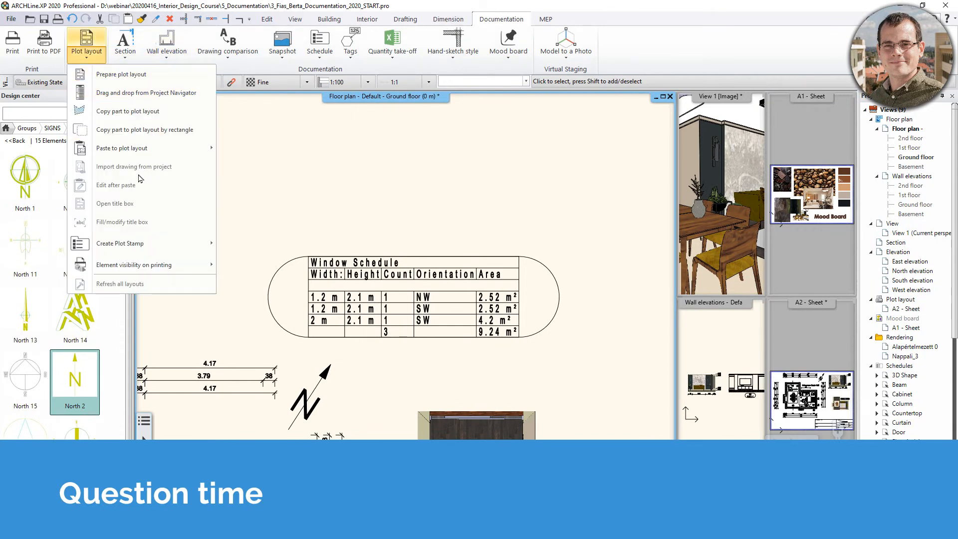
left_click(152, 129)
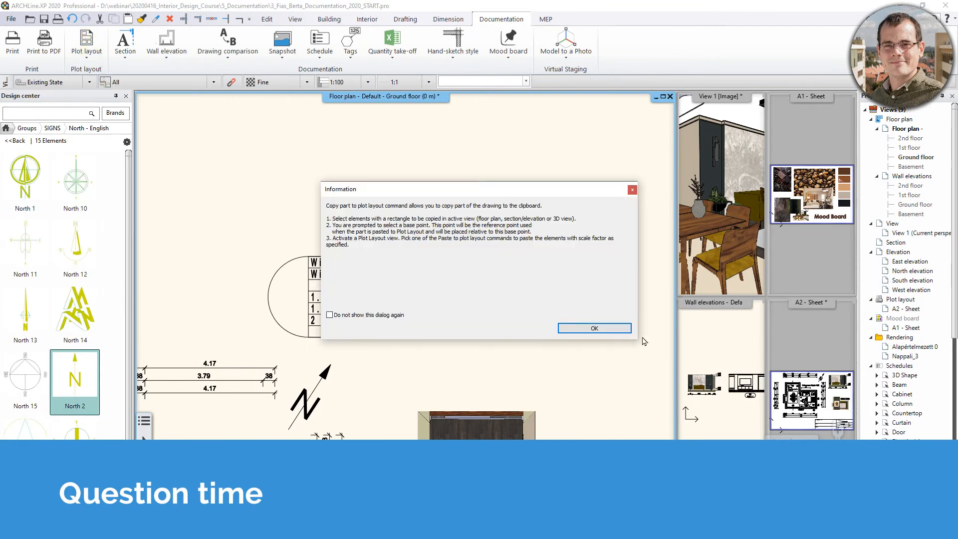
left_click(595, 328)
left_click(249, 240)
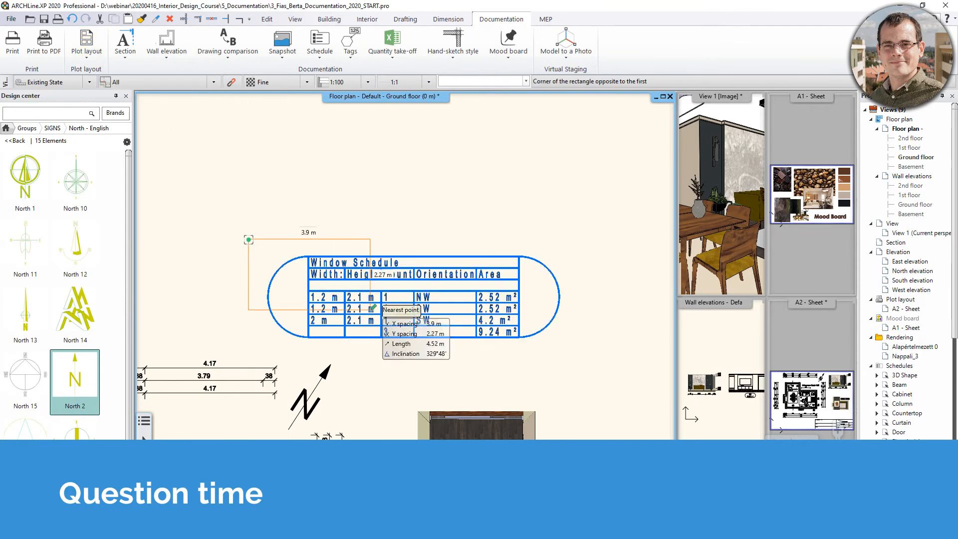
left_click(578, 347)
left_click(577, 346)
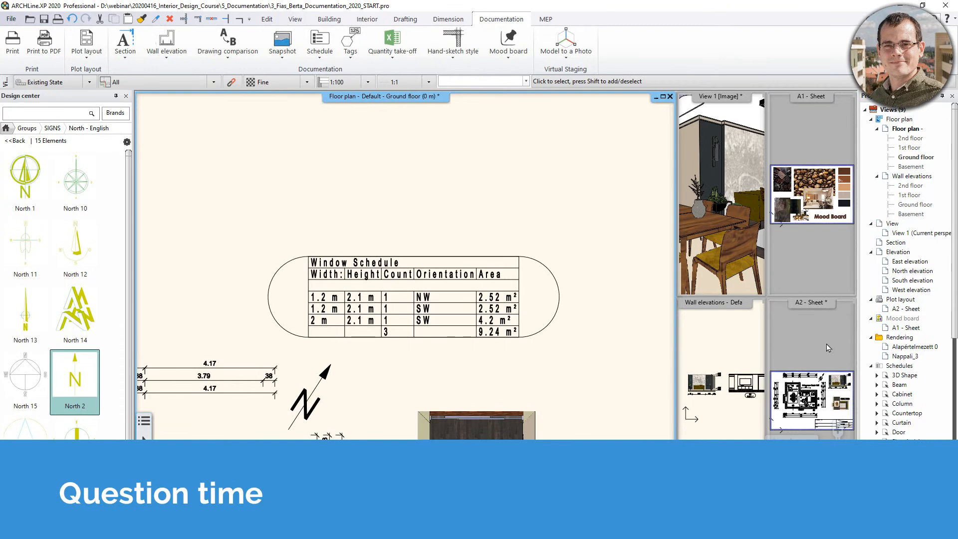
middle_click_drag(320, 403, 355, 355)
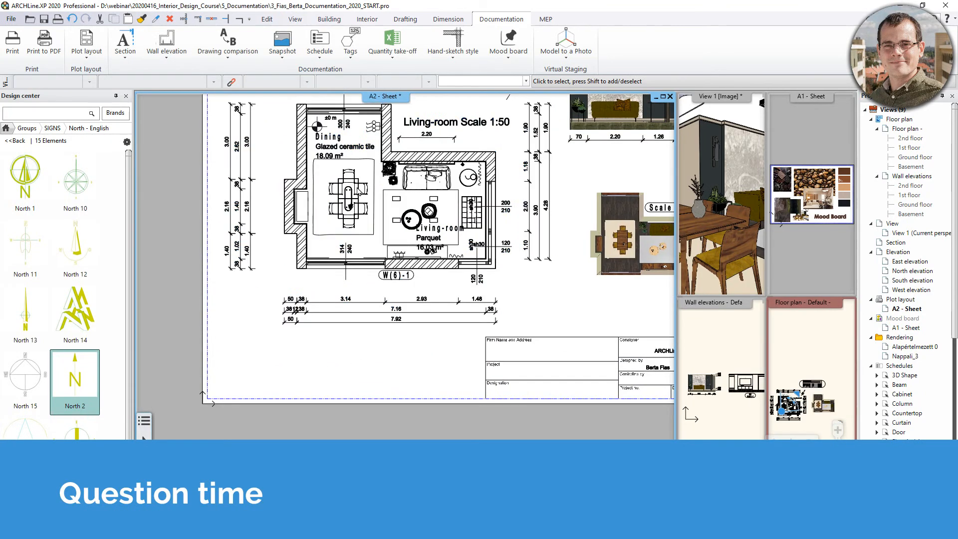
left_click(86, 50)
Paste the copied window schedule at the chosen scale below the floor plan.
mouse_move(144, 150)
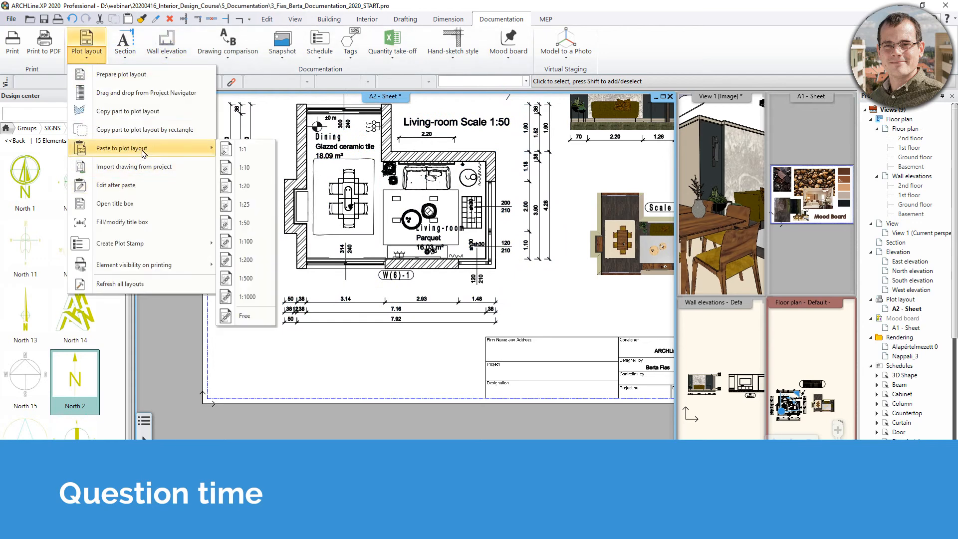
left_click(234, 240)
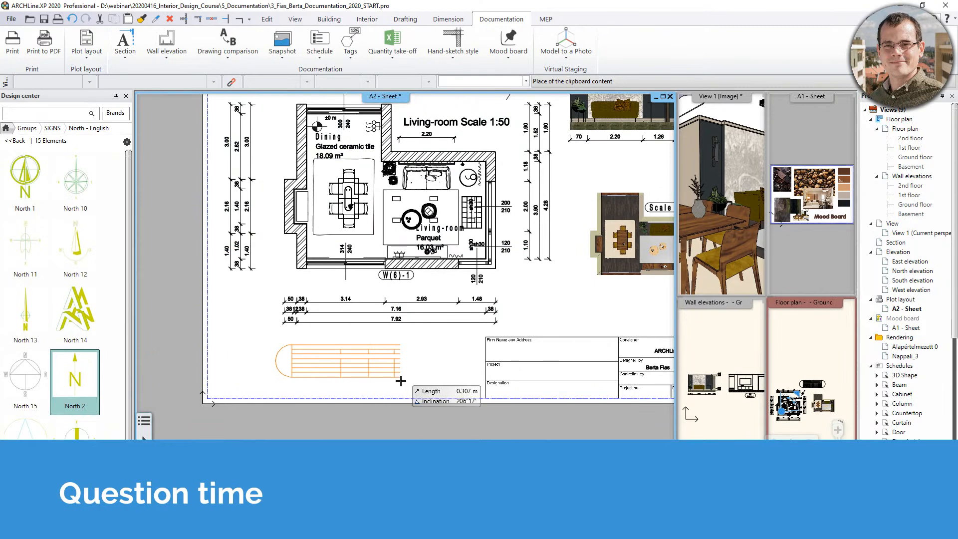
left_click(422, 381)
scroll(400, 414, "up", 3)
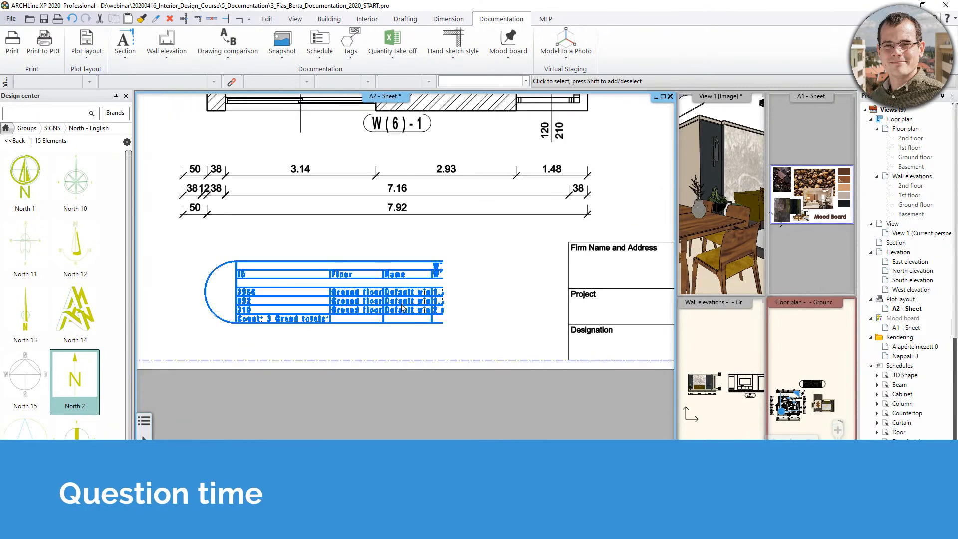
Widen the schedule by offsetting its right edge outward.
left_click(441, 280)
left_click(469, 290)
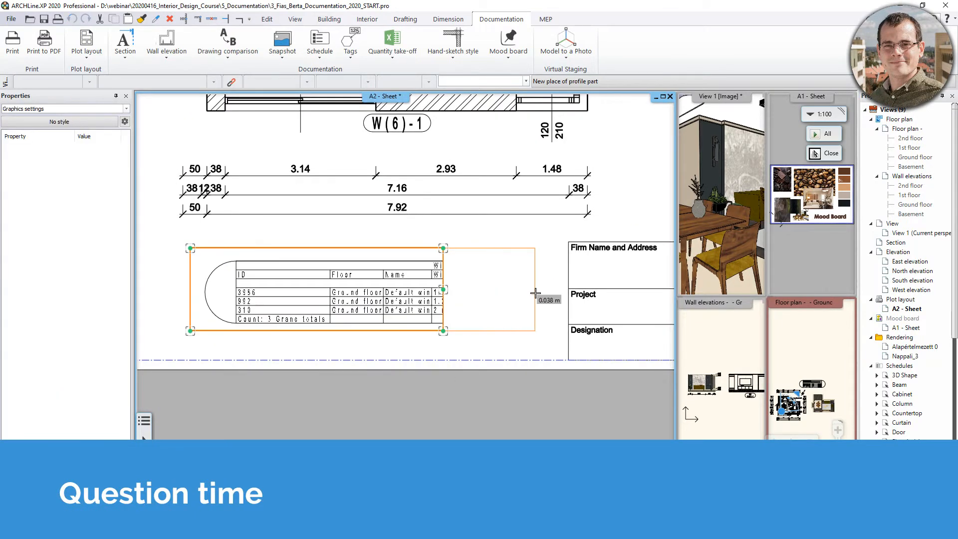
left_click(536, 292)
Move the widened schedule further left on the sheet by its centre grip.
left_click(423, 299)
scroll(423, 300, "down", 3)
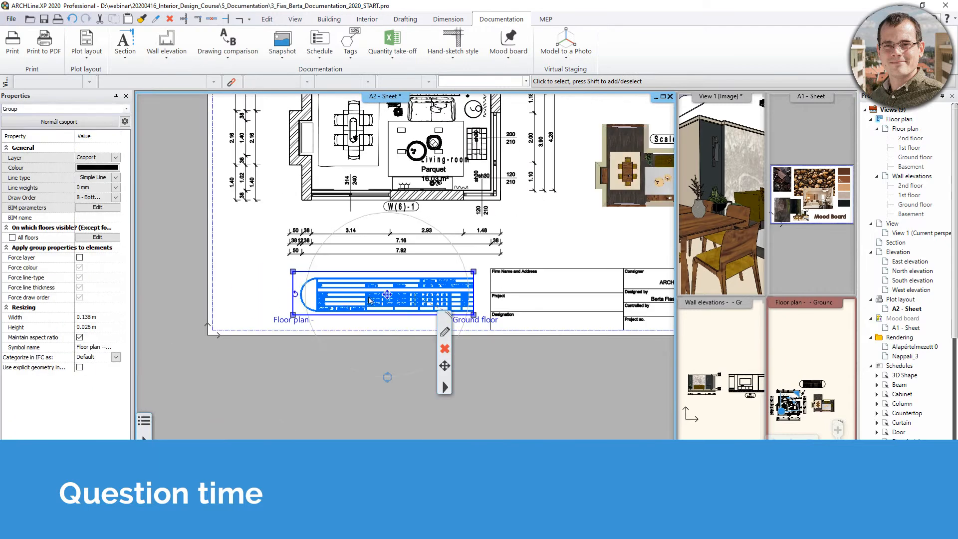
middle_click_drag(380, 305, 409, 290)
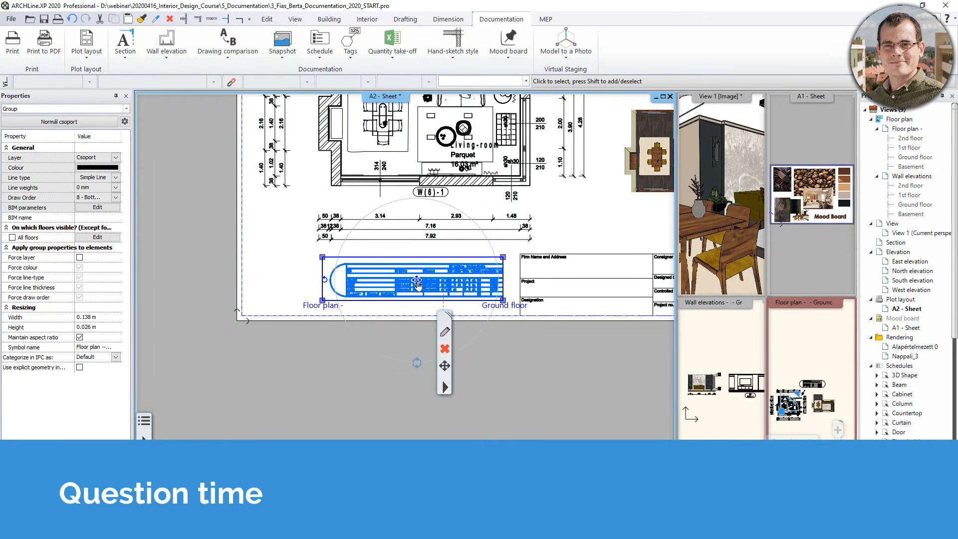
left_click(417, 282)
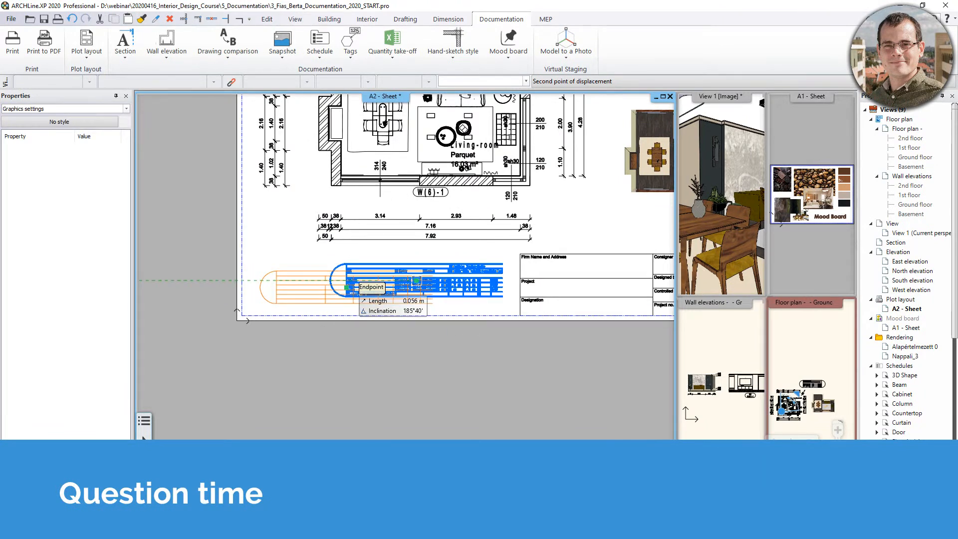
left_click(347, 288)
Use the schedule group's actions menu, then recentre the sheet on the floor plan.
scroll(439, 290, "up", 1)
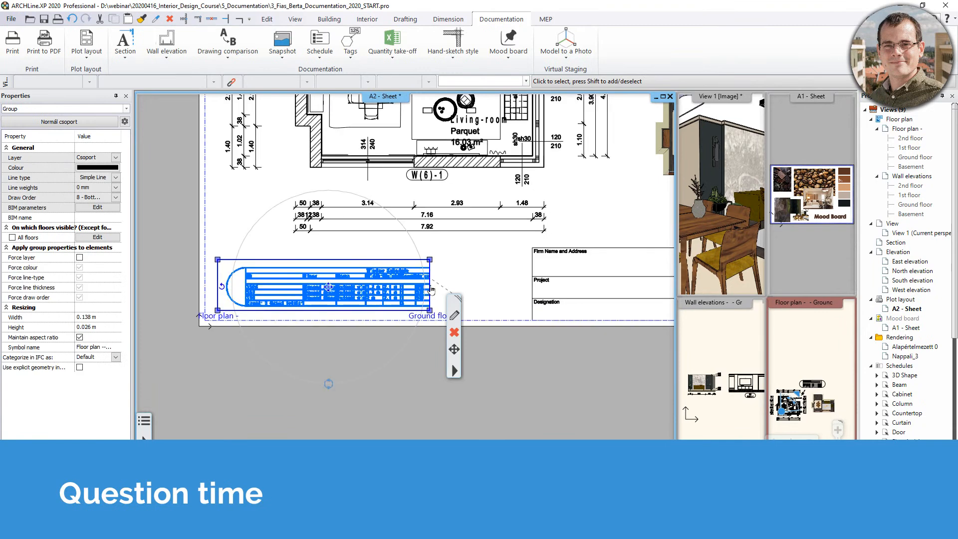
right_click(432, 291)
left_click(473, 297)
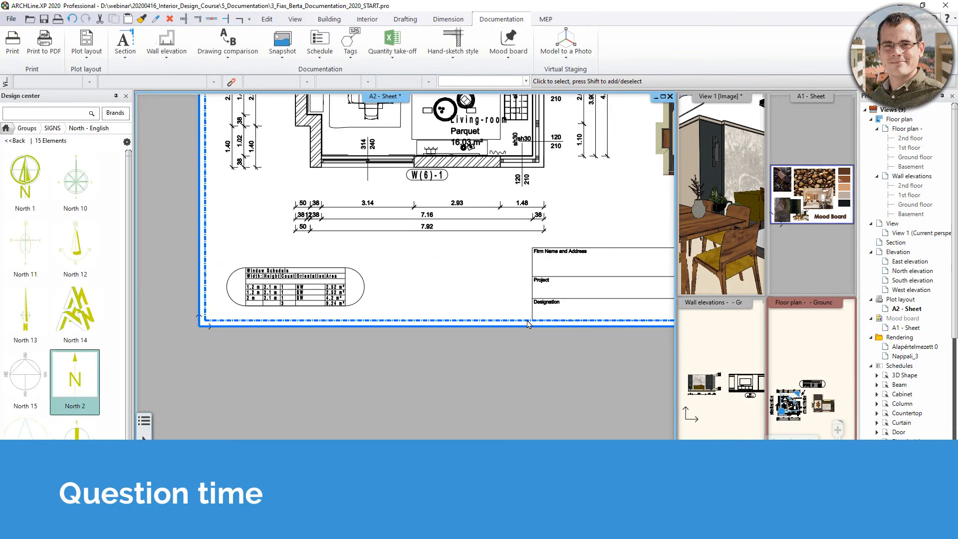
middle_click_drag(272, 319, 307, 310)
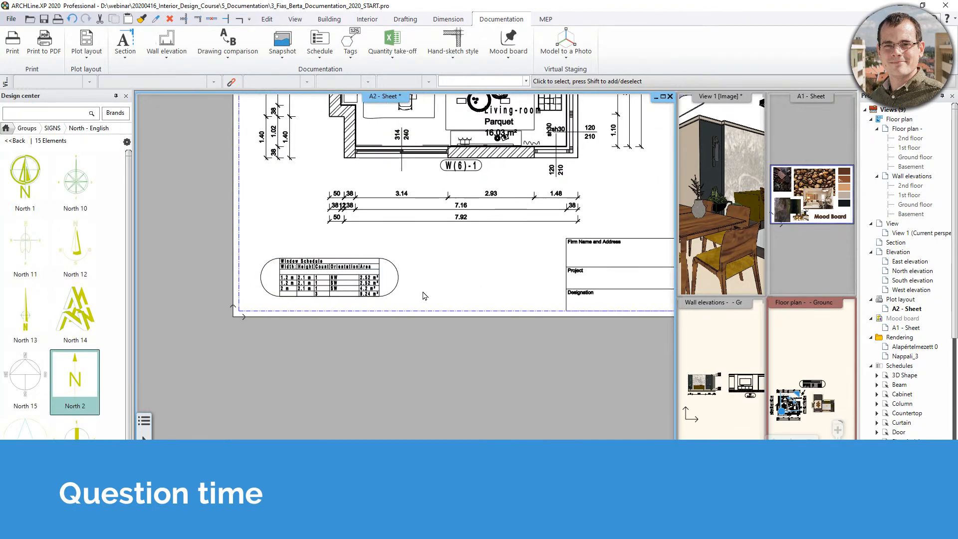
mouse_move(41, 376)
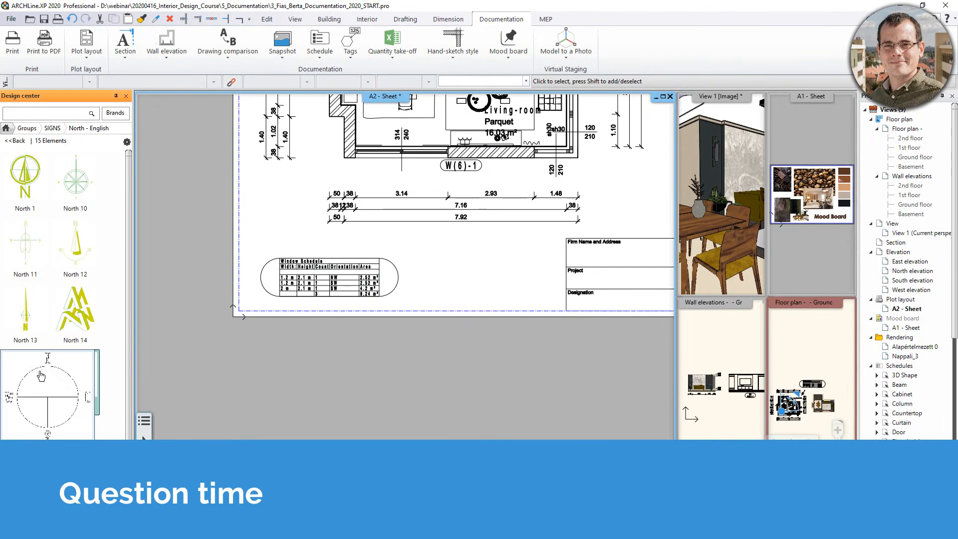
middle_click_drag(574, 279, 471, 478)
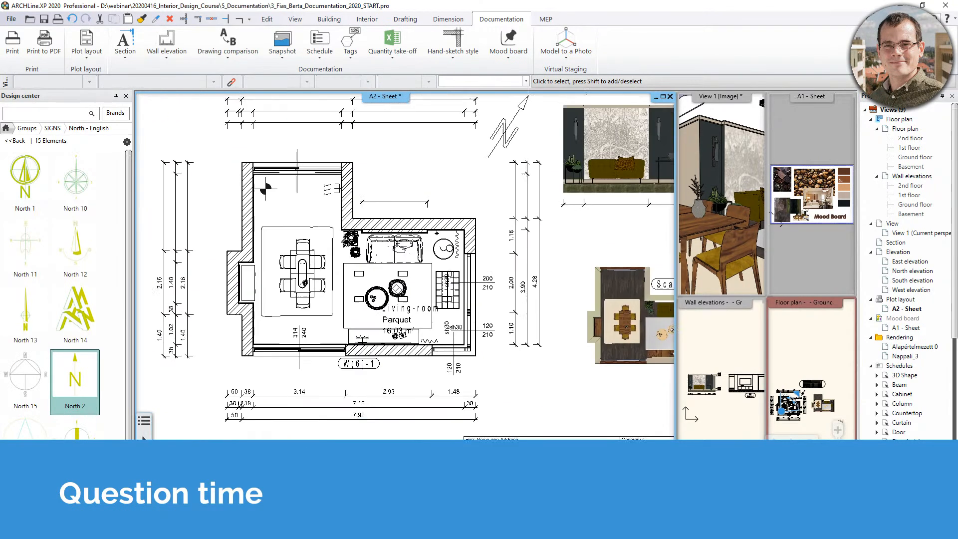
scroll(464, 449, "up", 3)
Shift the plan view down-right and open the File menu's Recent projects list.
middle_click_drag(464, 409, 539, 499)
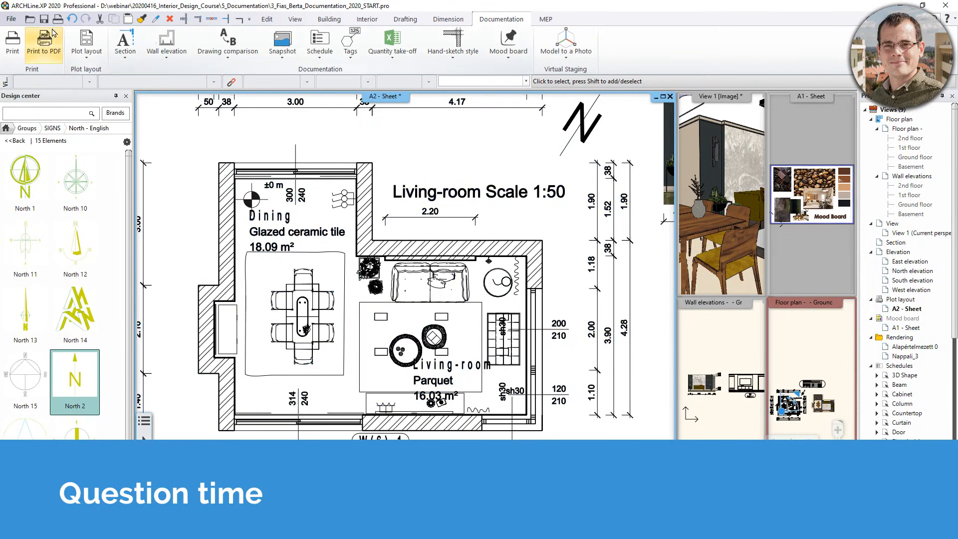
left_click(11, 21)
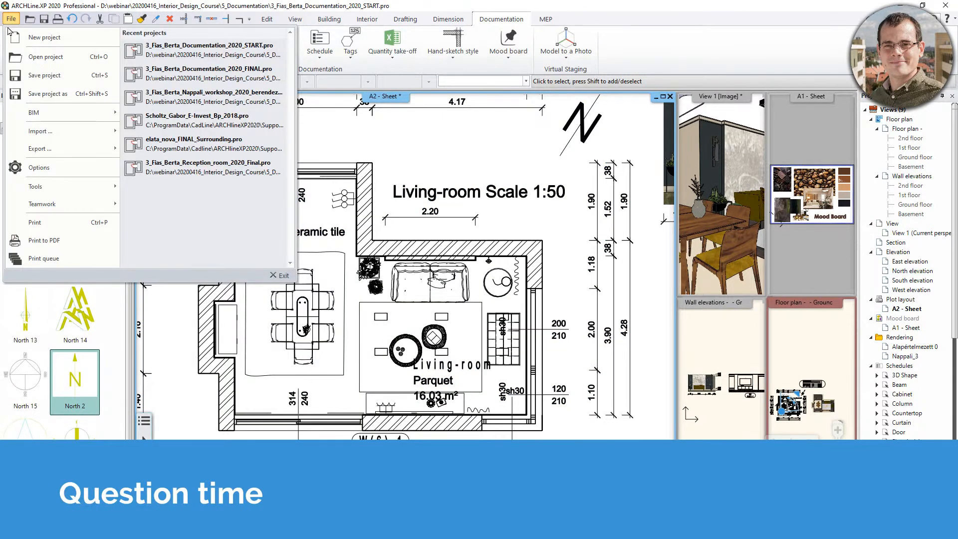
In Project Parameters, set the project name to Reception Room and number to 001.
mouse_move(45, 119)
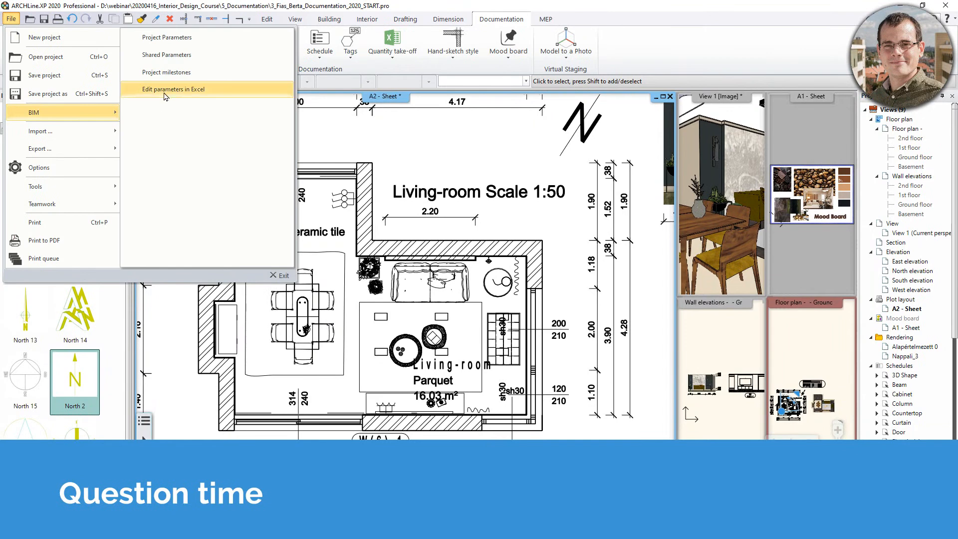
left_click(192, 39)
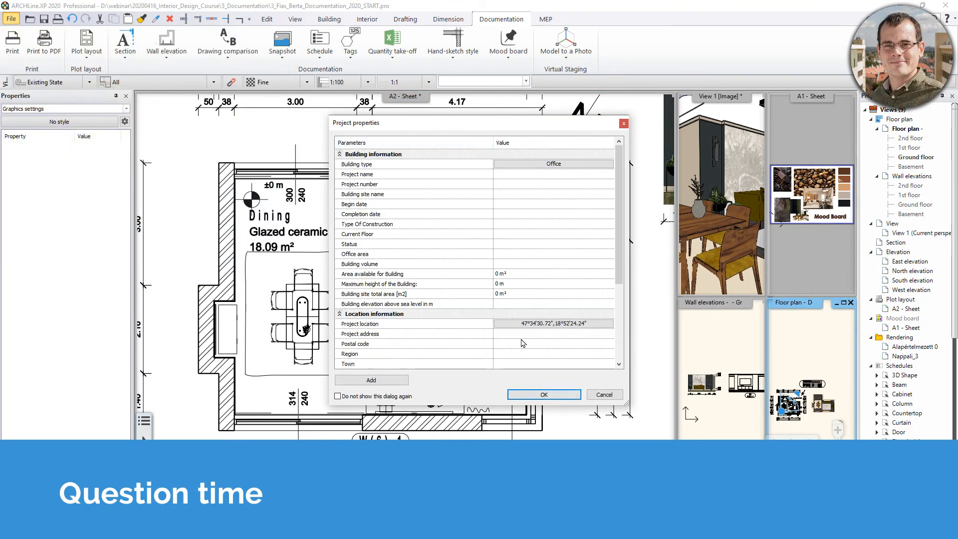
left_click(518, 325)
scroll(512, 313, "down", 2)
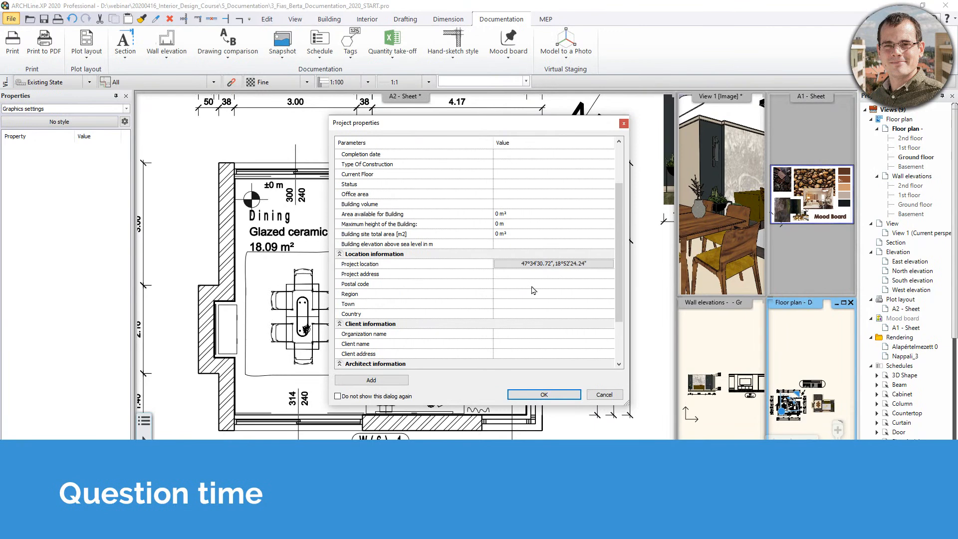
scroll(534, 288, "up", 2)
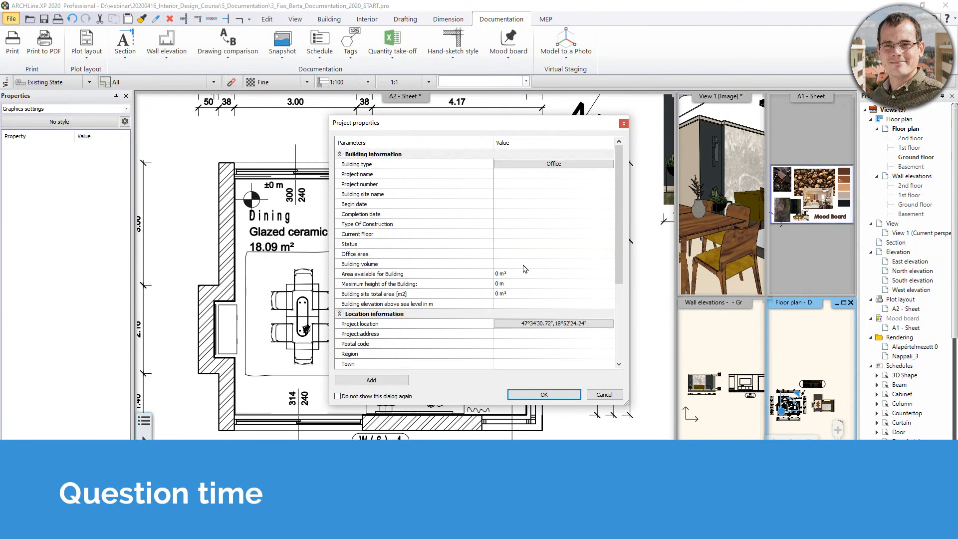
left_click(520, 175)
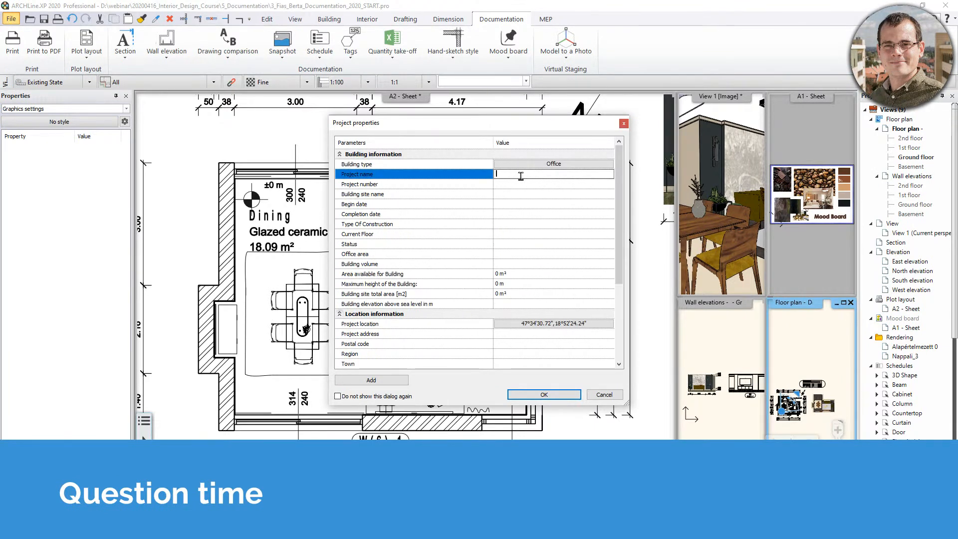
type("Reception Room")
left_click(530, 184)
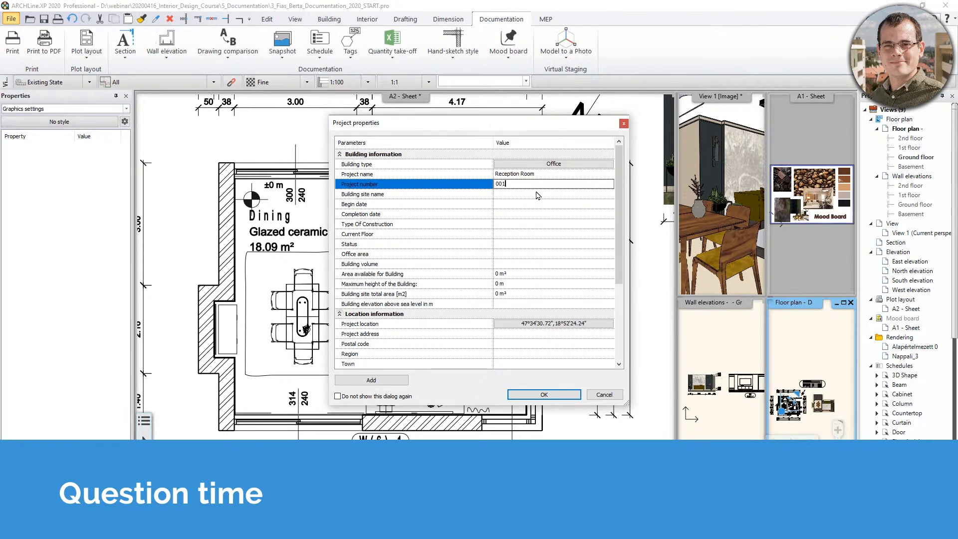
left_click(504, 195)
Set the begin date to 2020/04/22 and save the project properties.
left_click(519, 205)
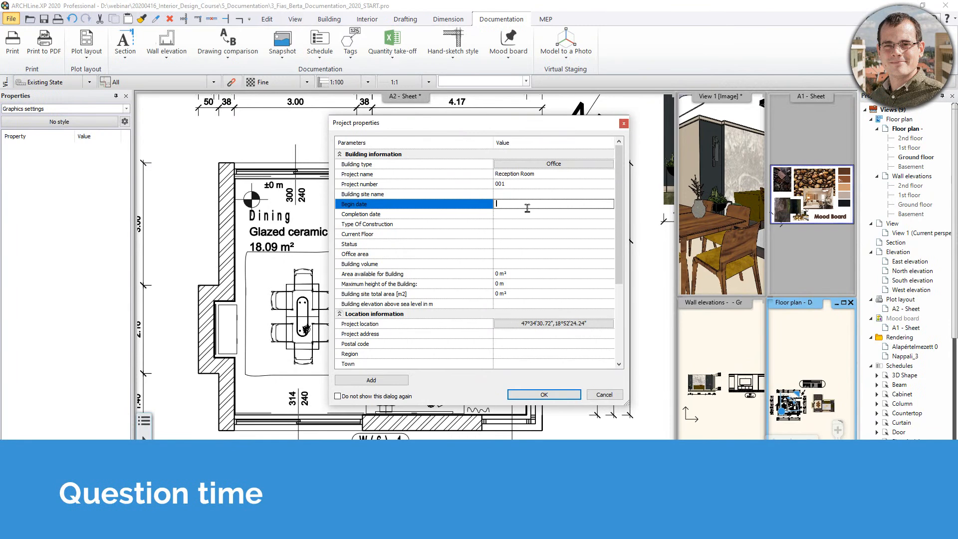
type("2020/04/22")
scroll(545, 200, "down", 2)
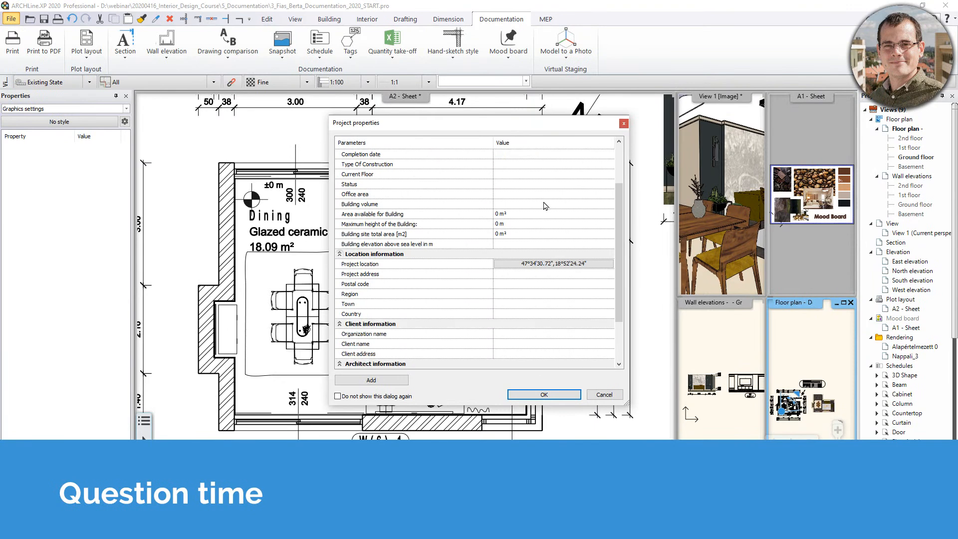
scroll(546, 208, "down", 2)
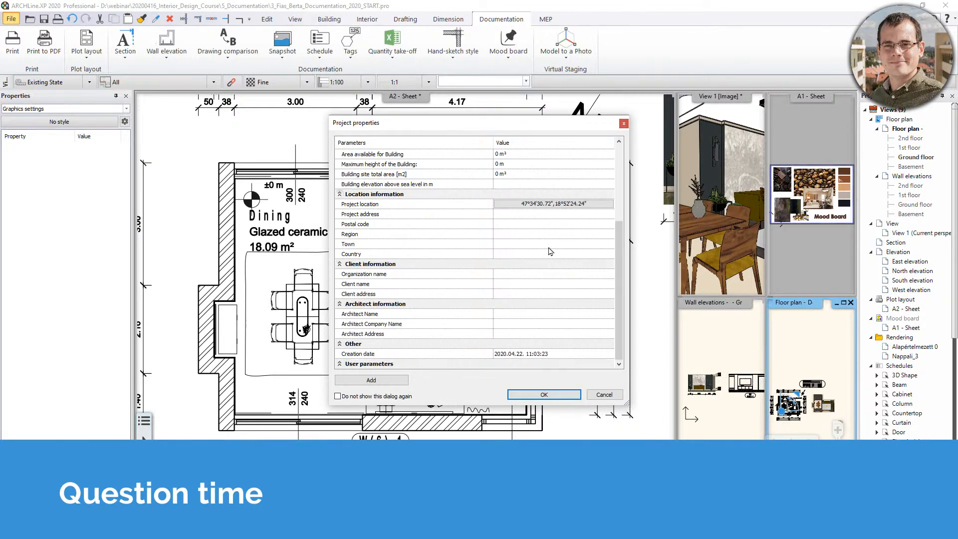
left_click(544, 396)
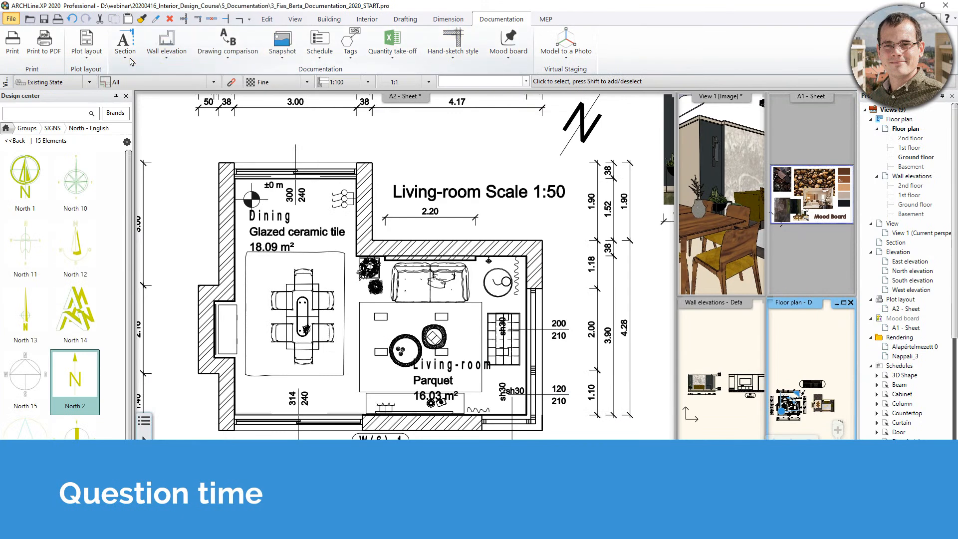
Prepare a new A3 landscape plot layout sheet.
left_click(87, 48)
left_click(98, 82)
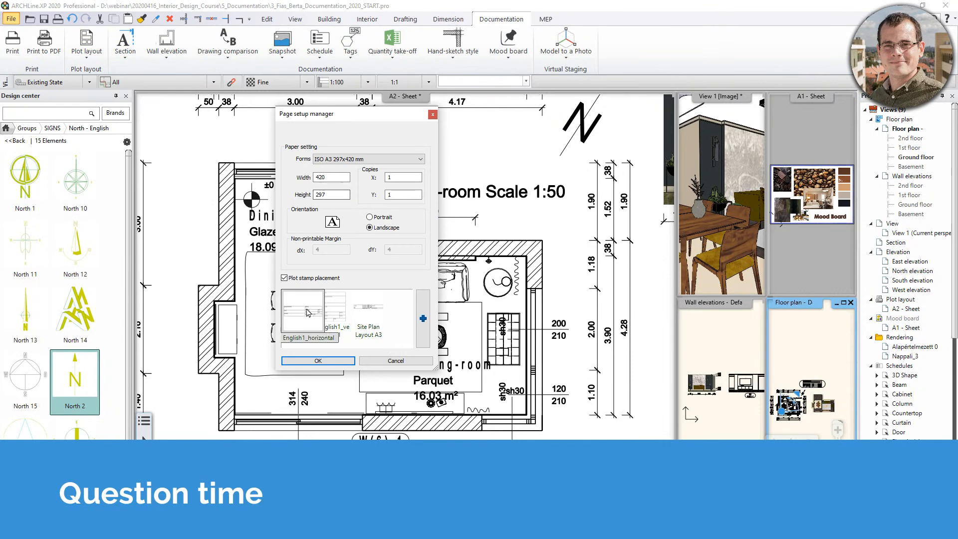
left_click(318, 360)
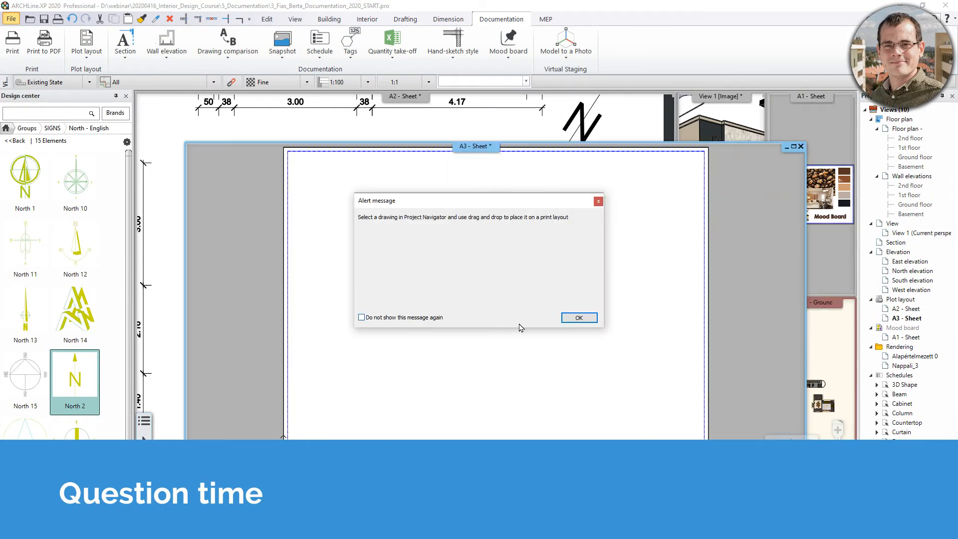
left_click(578, 318)
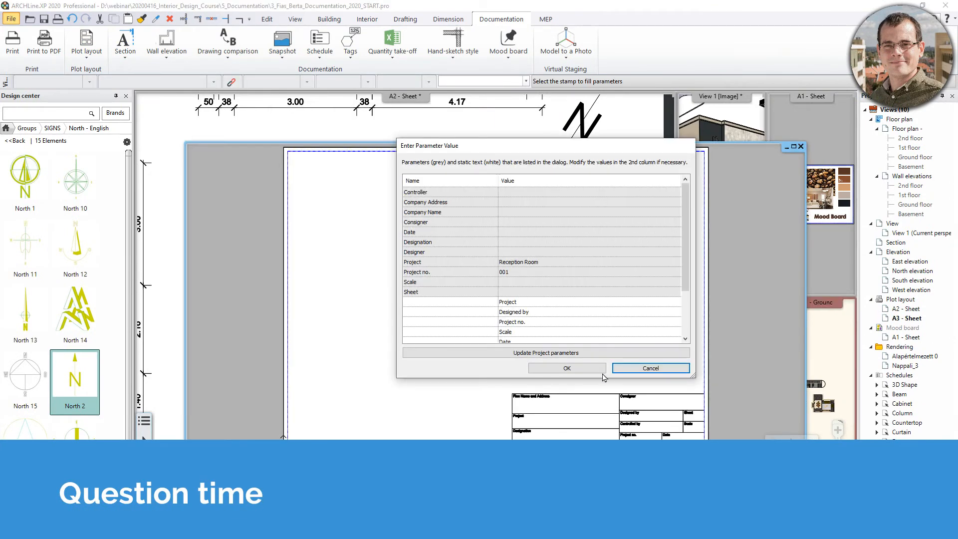
scroll(620, 292, "down", 2)
scroll(607, 305, "up", 2)
left_click(552, 355)
left_click(567, 368)
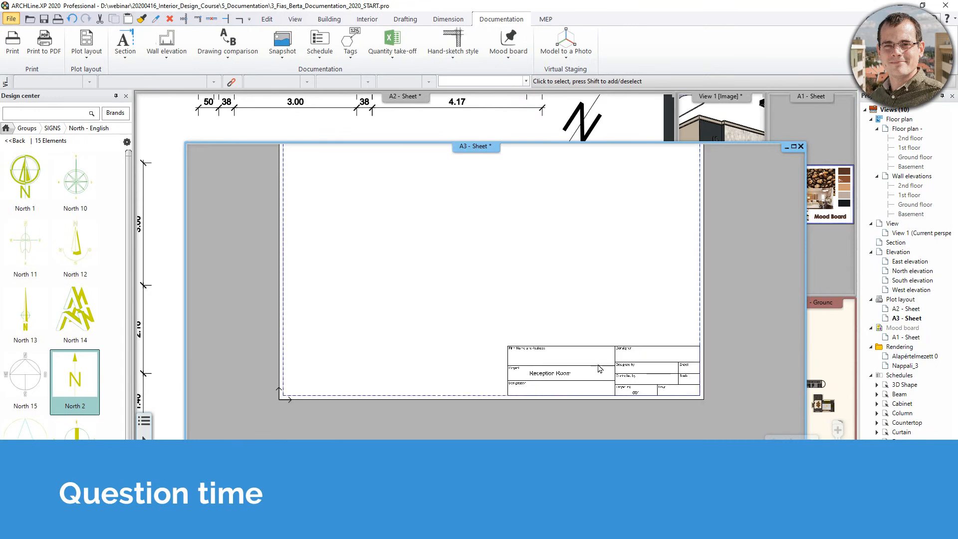
scroll(498, 293, "up", 3)
scroll(514, 310, "down", 2)
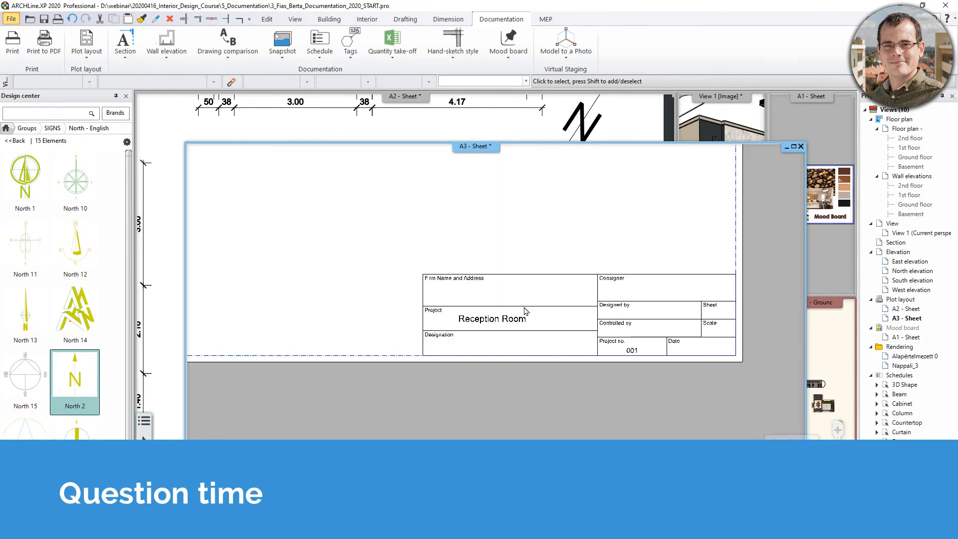
middle_click_drag(514, 311, 523, 323)
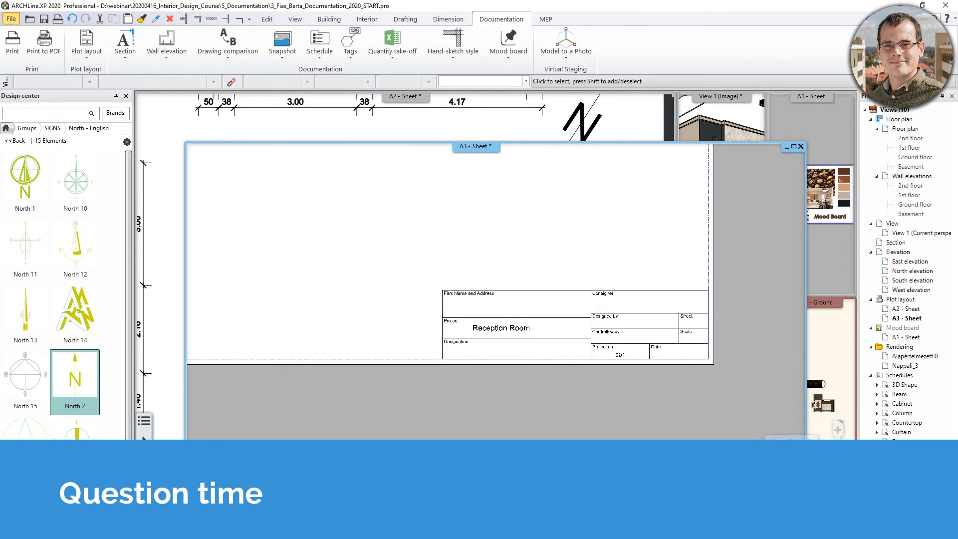
left_click(11, 19)
mouse_move(63, 120)
middle_click_drag(506, 193, 328, 252)
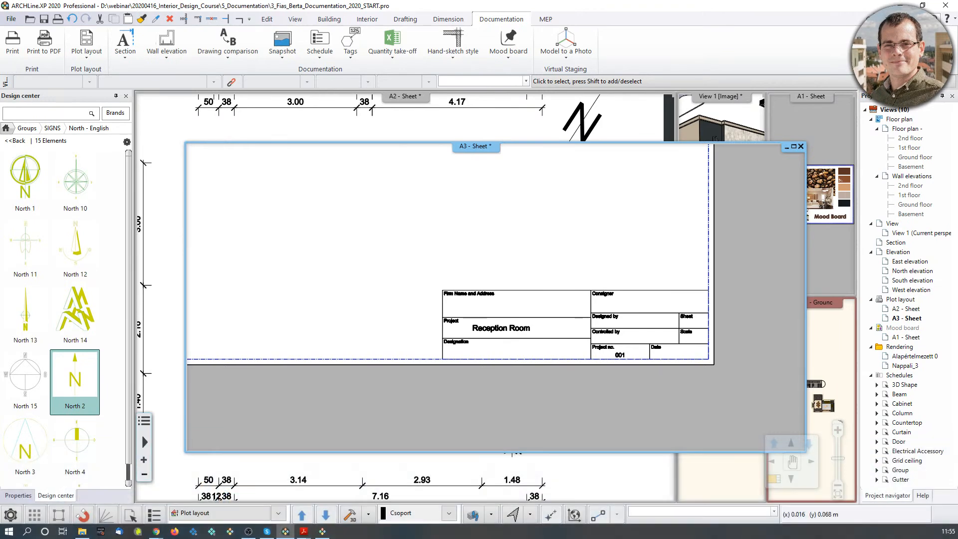
middle_click_drag(538, 352, 580, 391)
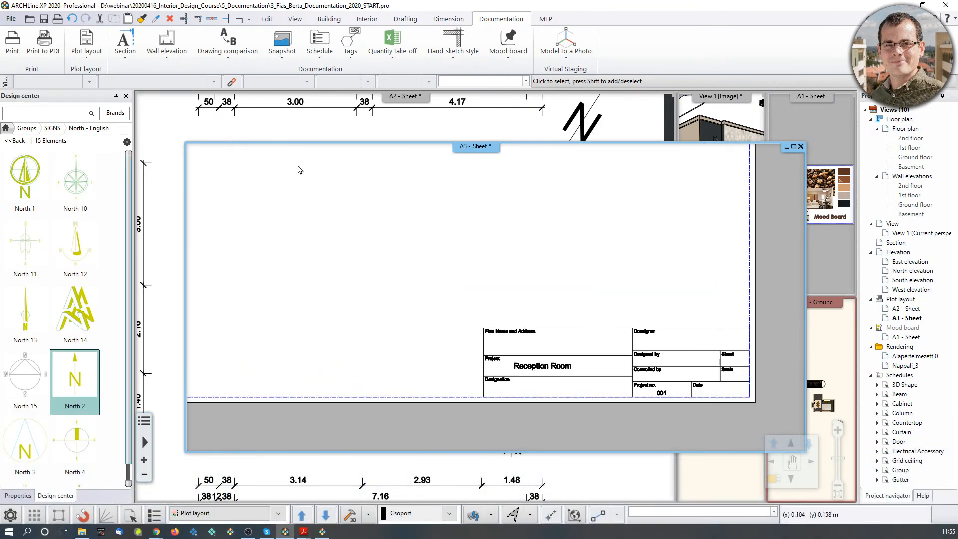
Close the current project without saving and start a new empty project.
left_click(11, 19)
left_click(30, 32)
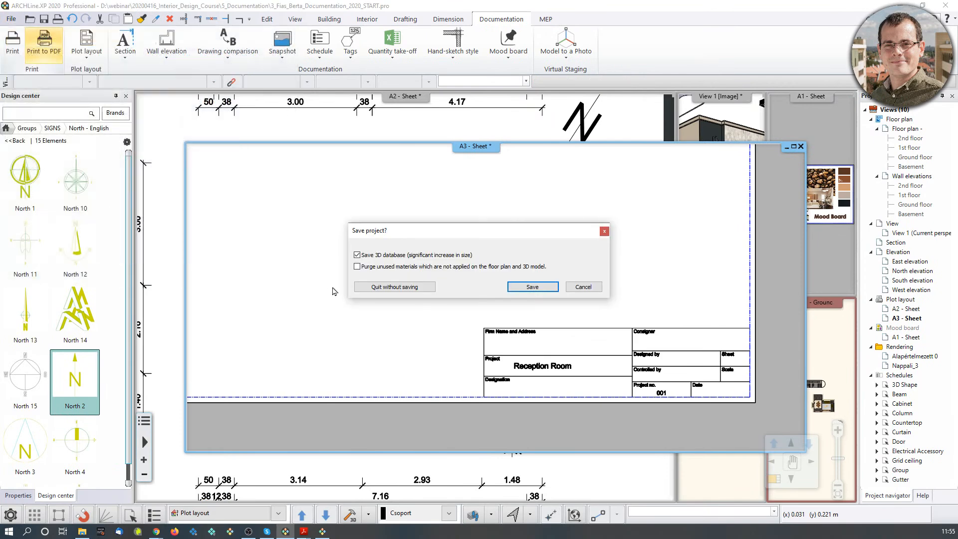
left_click(400, 288)
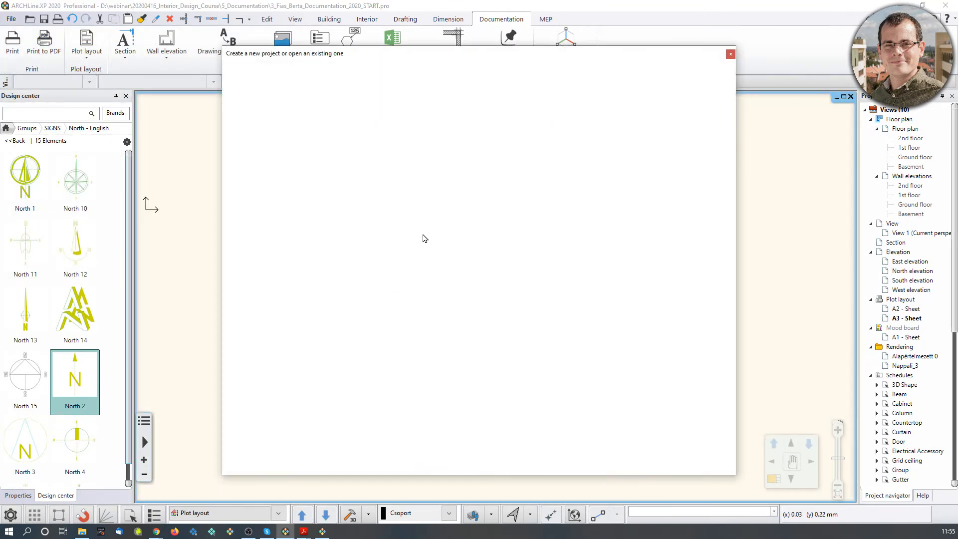
left_click(265, 103)
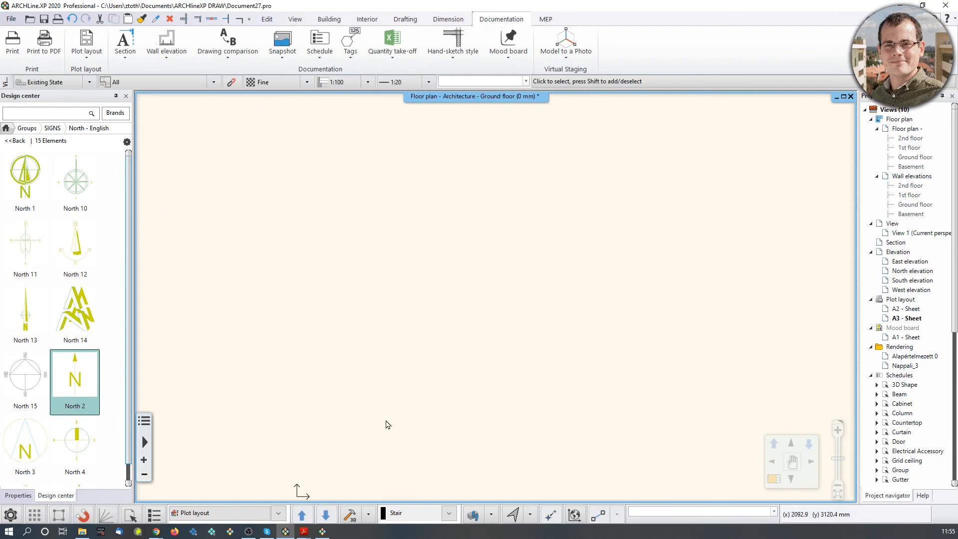
Check the text tool's properties on the Drafting tab, then open the default Properties list.
left_click(448, 19)
left_click(405, 19)
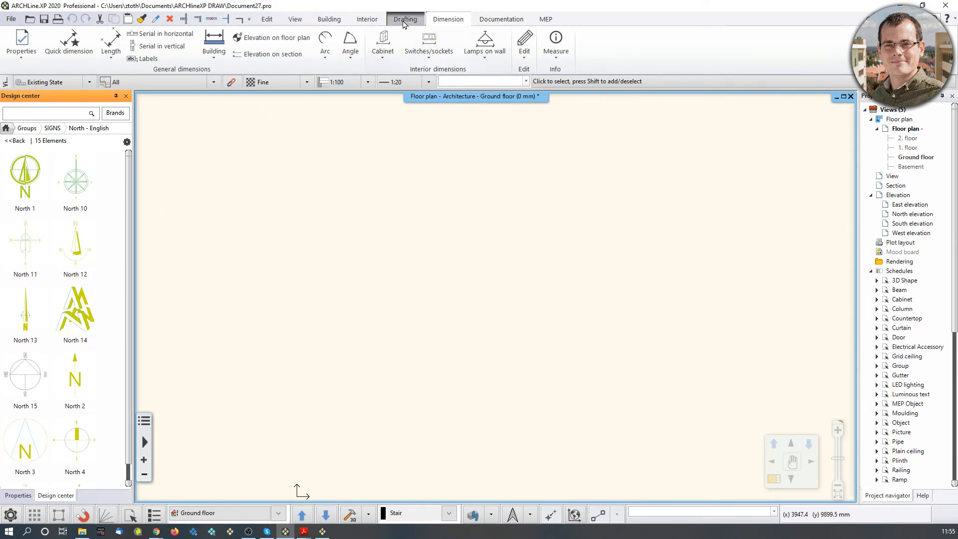
left_click(288, 54)
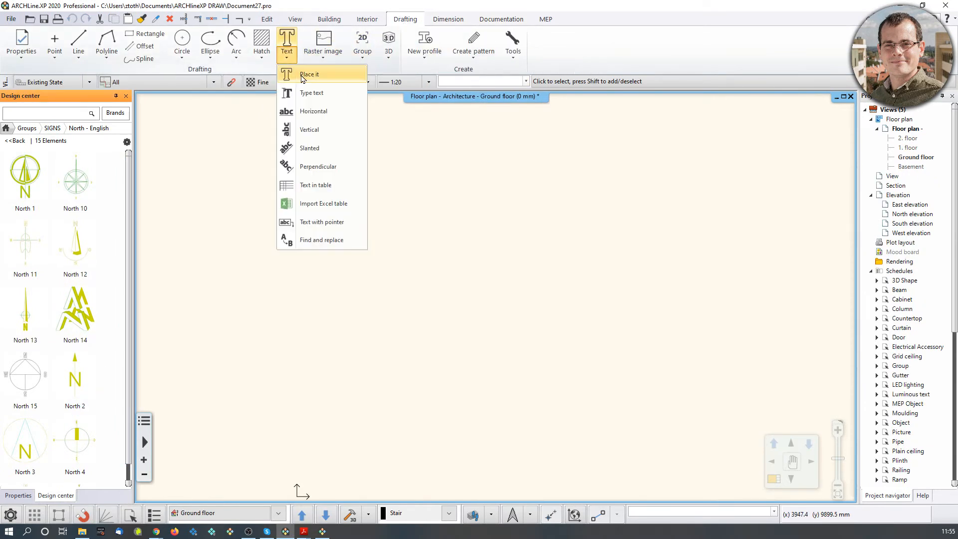
right_click(301, 76)
left_click(334, 85)
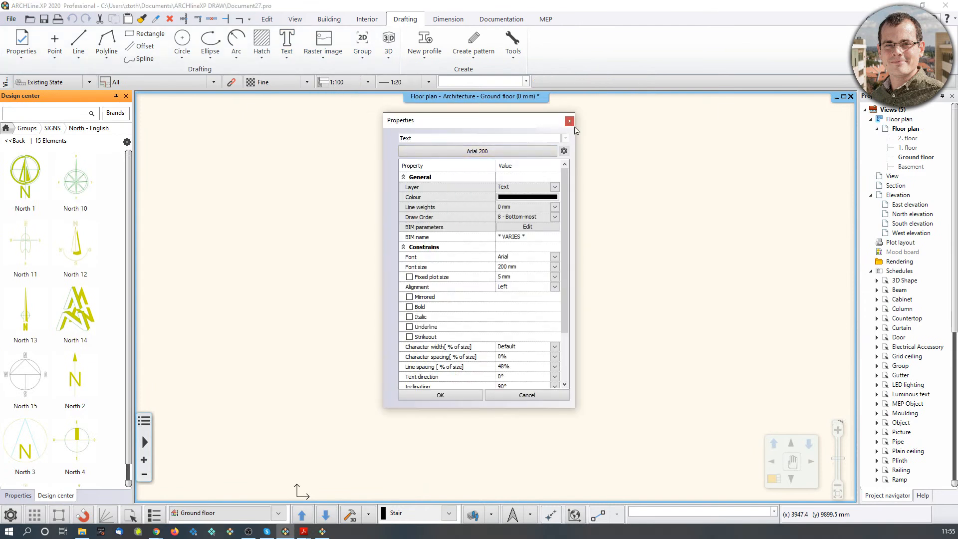
left_click(573, 122)
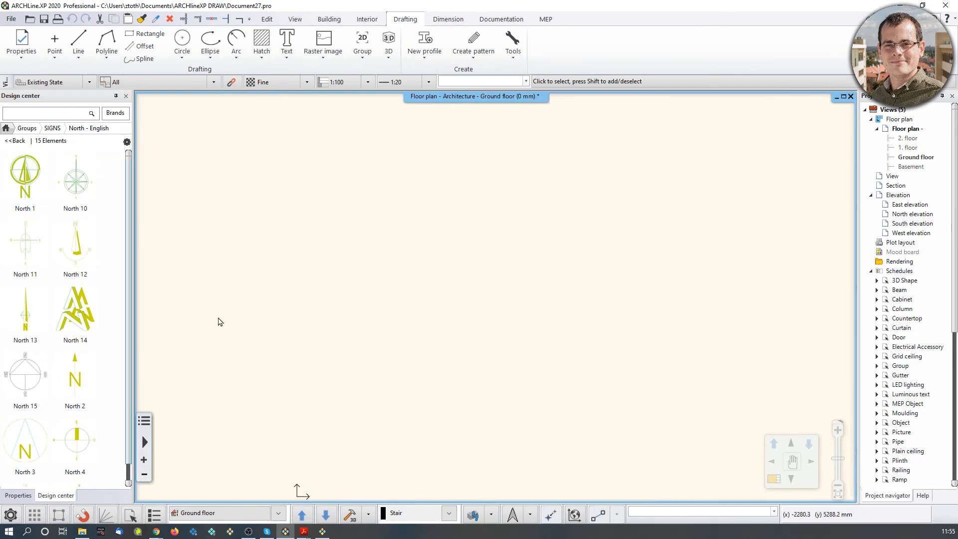
mouse_move(304, 531)
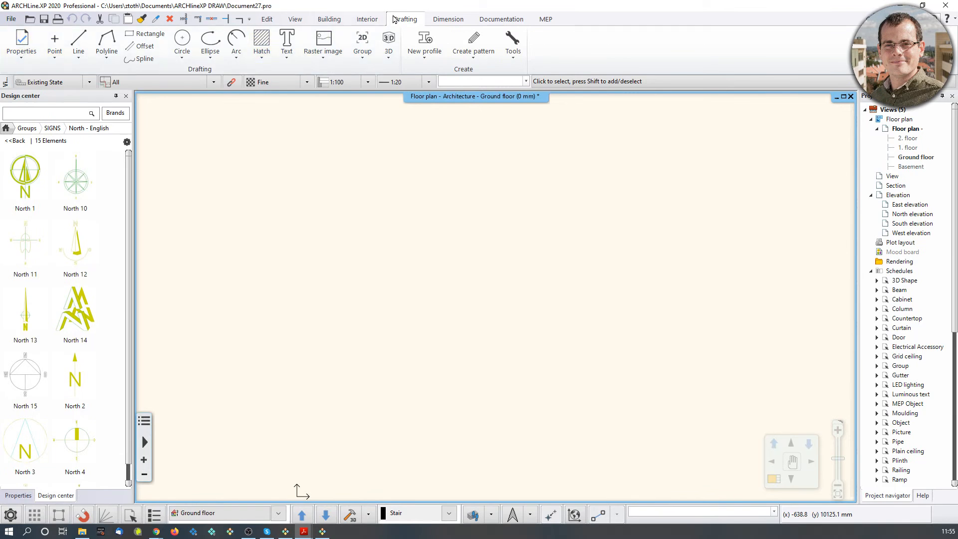
left_click(26, 48)
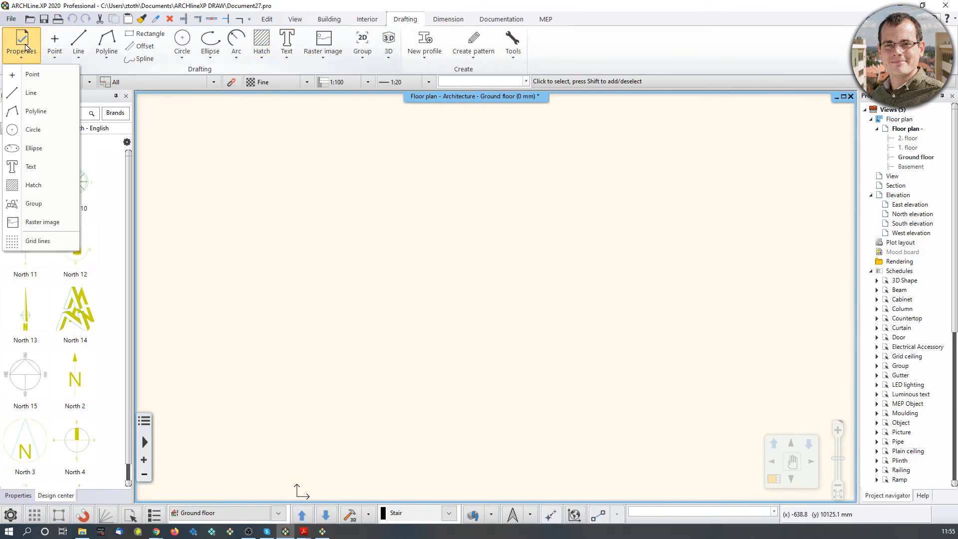
Open the default text properties and look through the text style options.
left_click(31, 166)
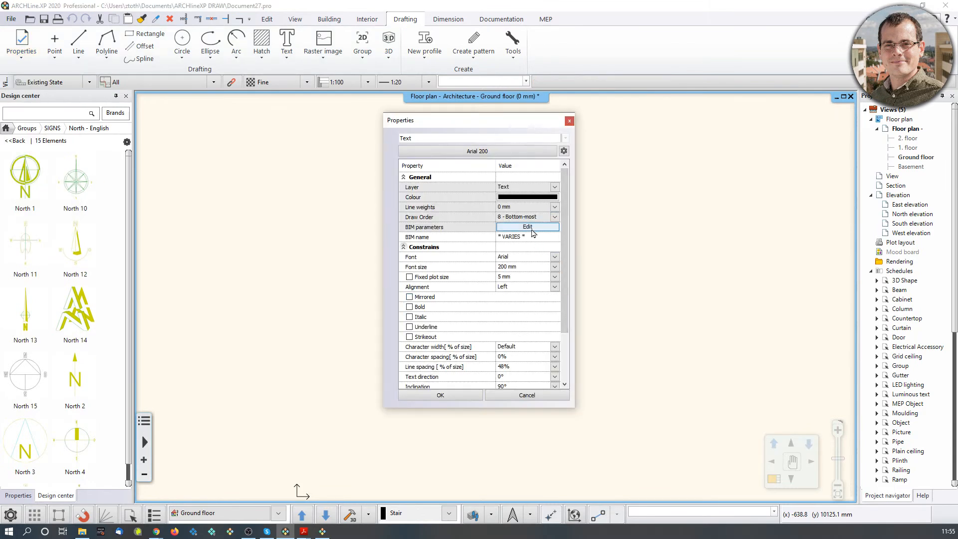
left_click(511, 153)
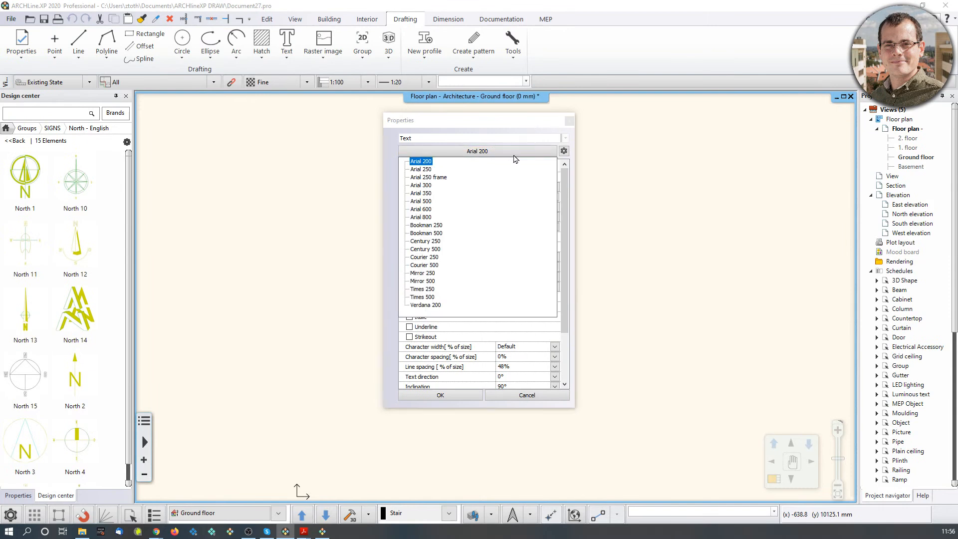
left_click(533, 152)
left_click(564, 151)
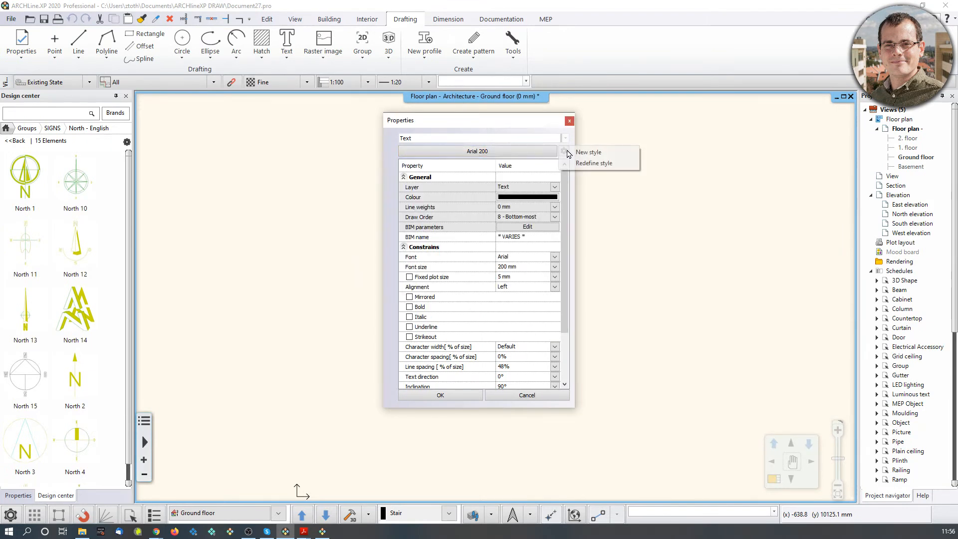
left_click(585, 152)
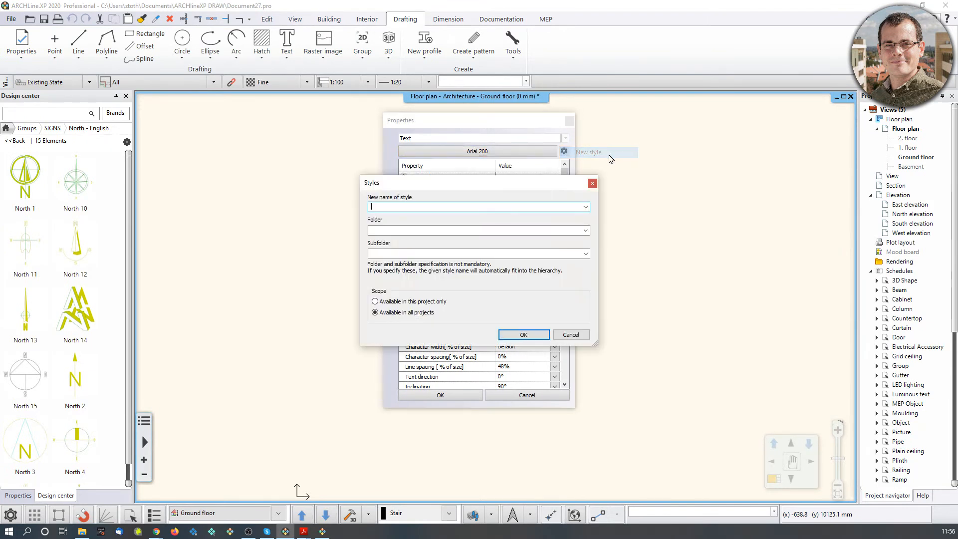
left_click_drag(551, 181, 782, 123)
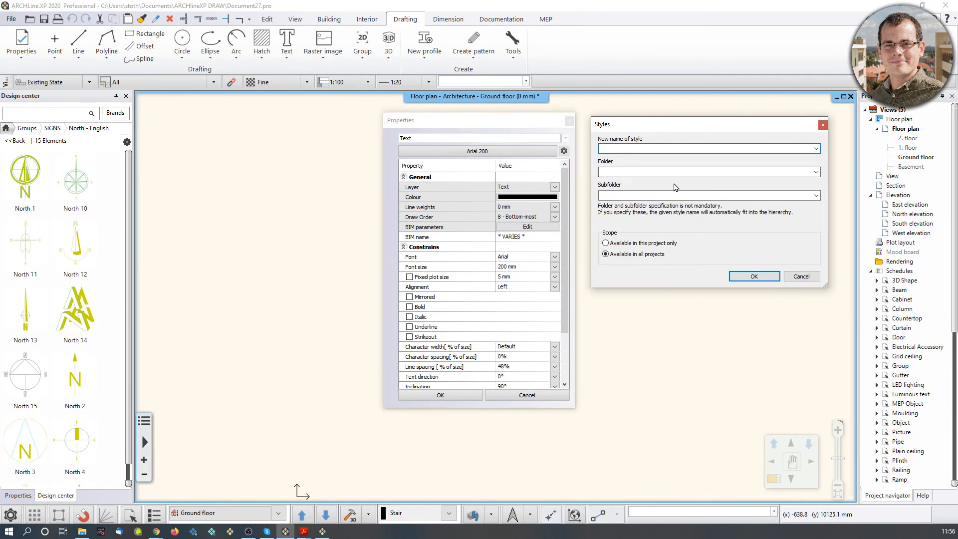
left_click(823, 124)
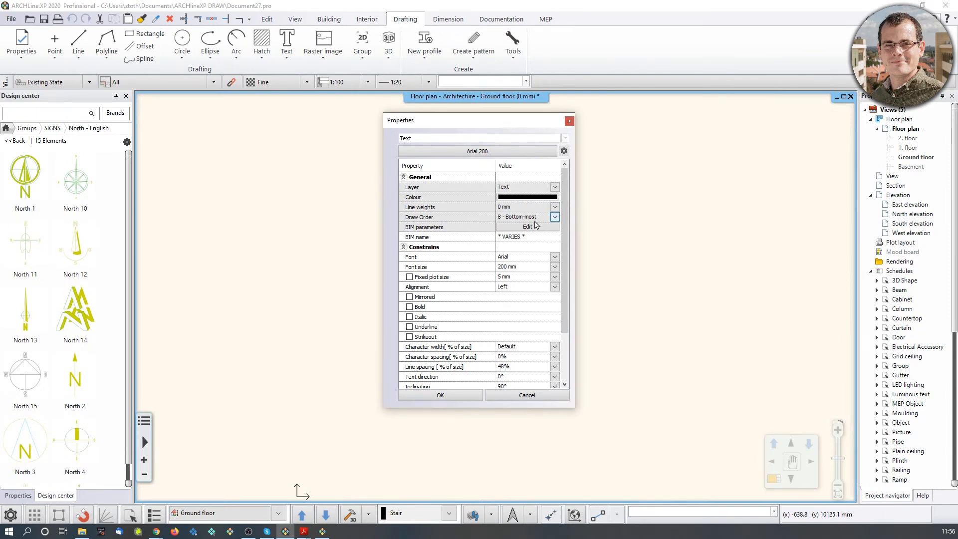
Set the text font size to 100 mm and the font to Century Gothic.
left_click(555, 268)
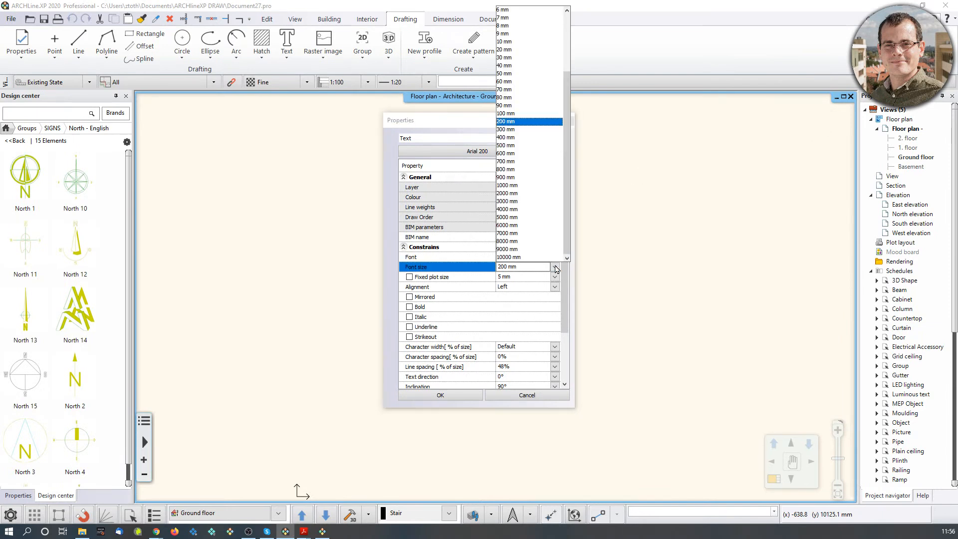
left_click(529, 106)
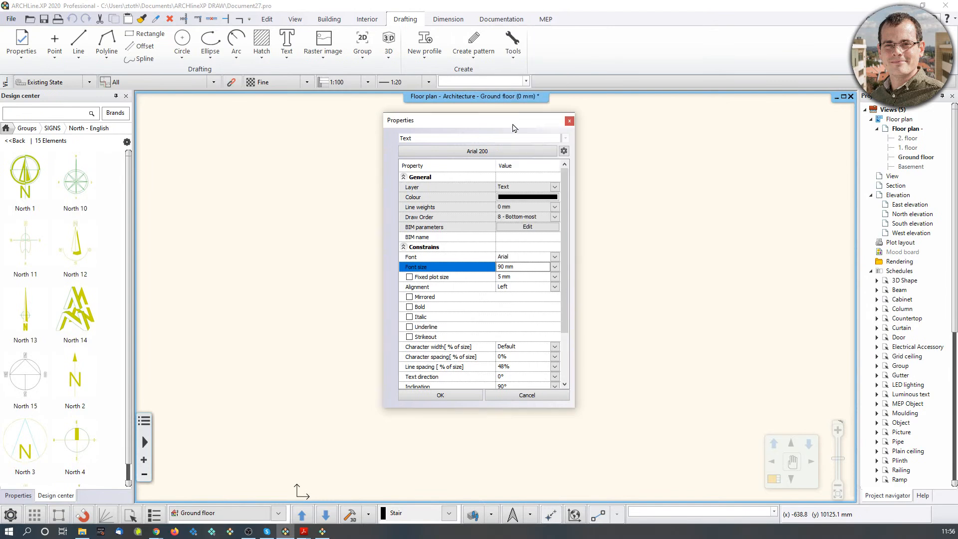
left_click(555, 267)
left_click(529, 137)
left_click(555, 257)
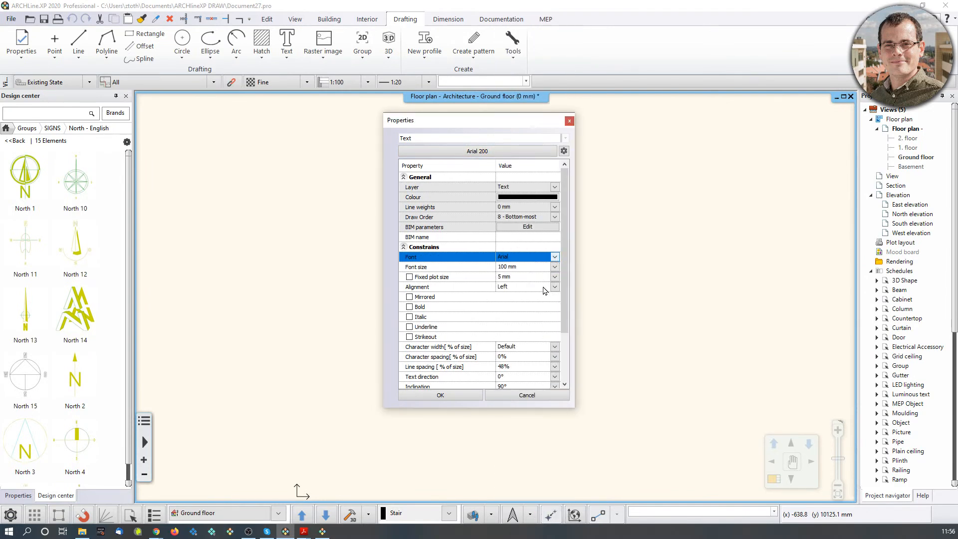
scroll(529, 439, "down", 6)
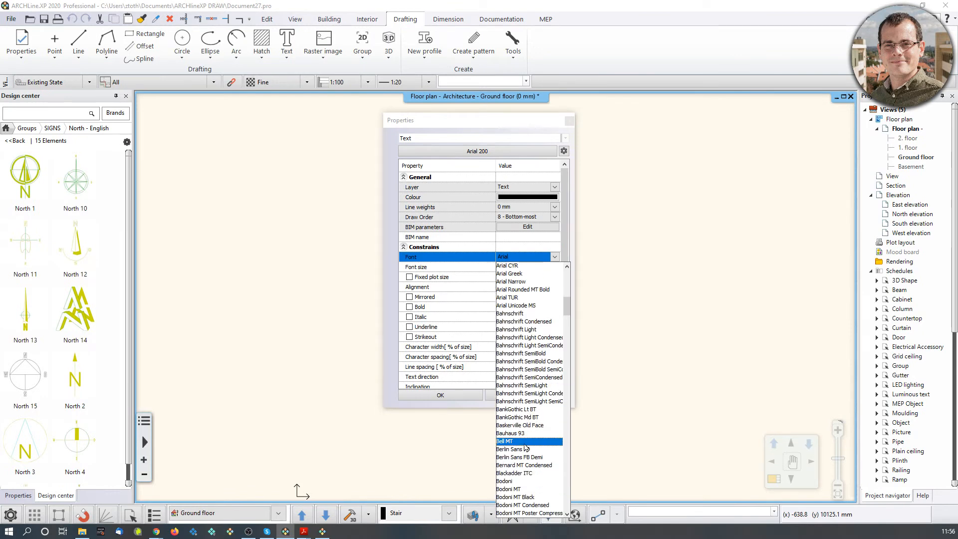
scroll(534, 469, "down", 10)
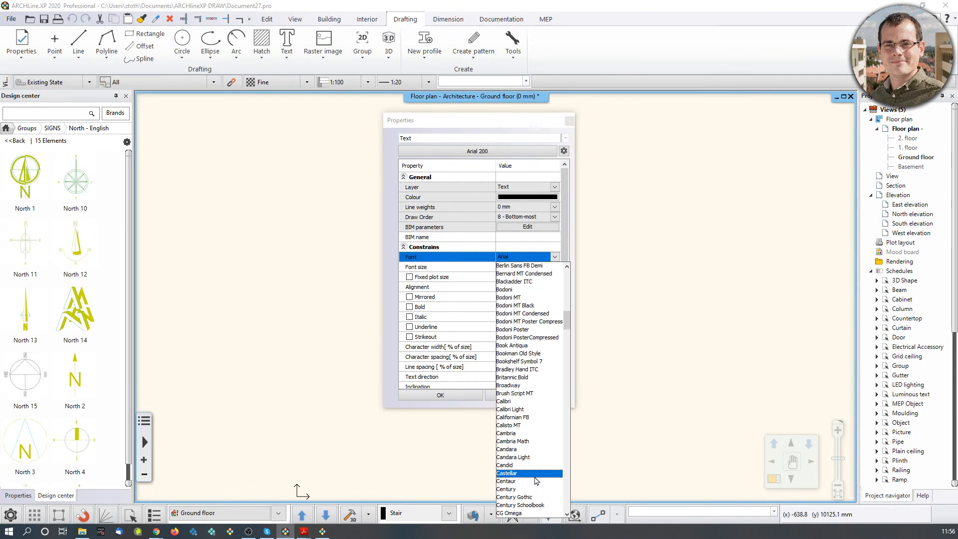
scroll(537, 480, "down", 1)
left_click(537, 410)
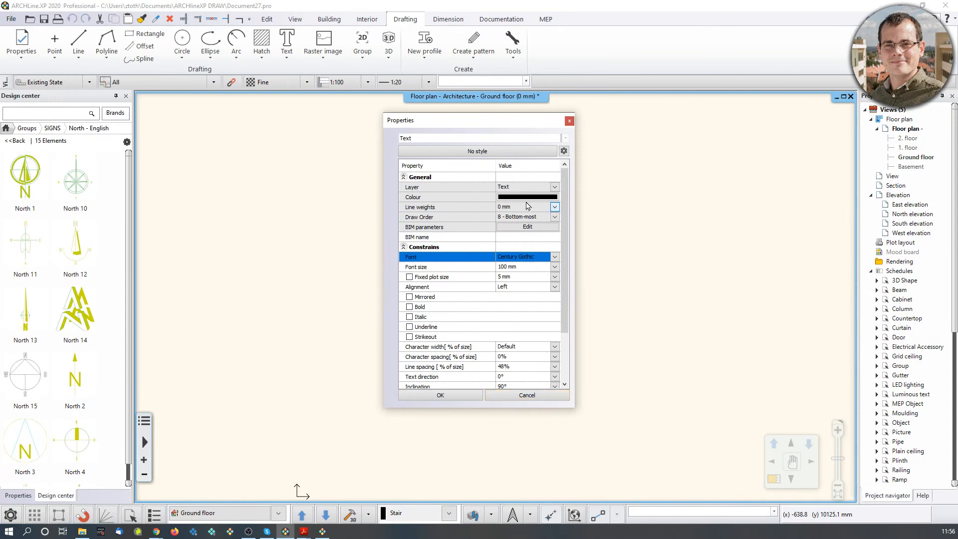
Set the text colour to RAL 8016 Mahogany brown.
left_click(537, 198)
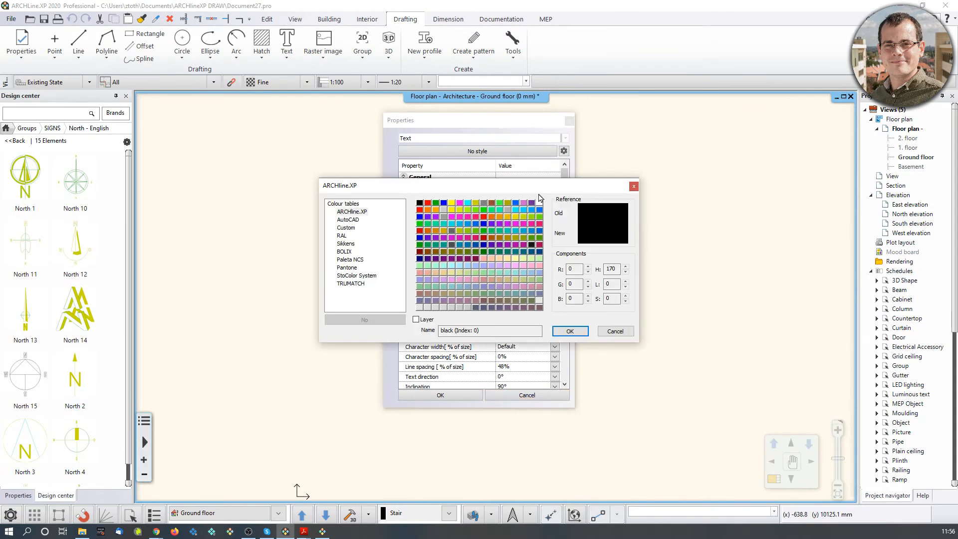
left_click(342, 236)
left_click(530, 207)
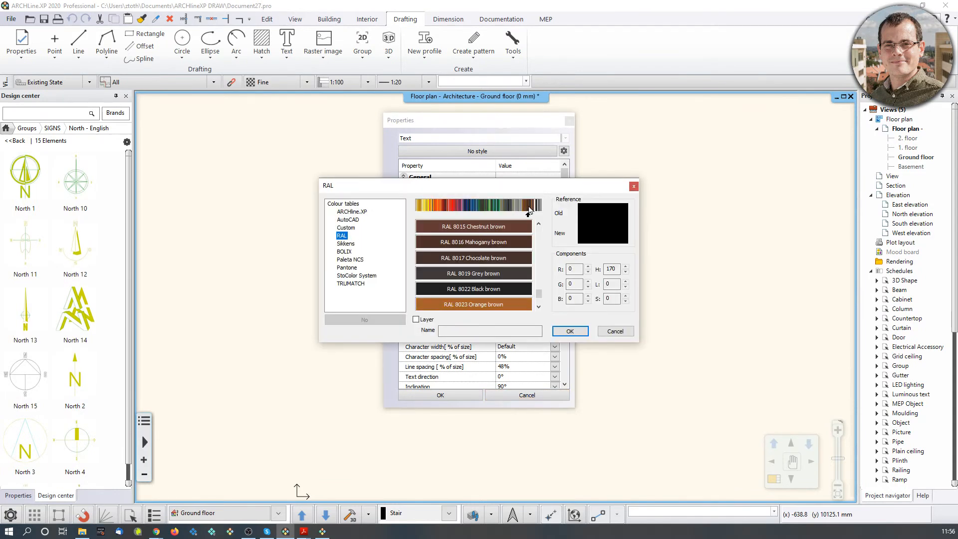
left_click(499, 243)
left_click(570, 331)
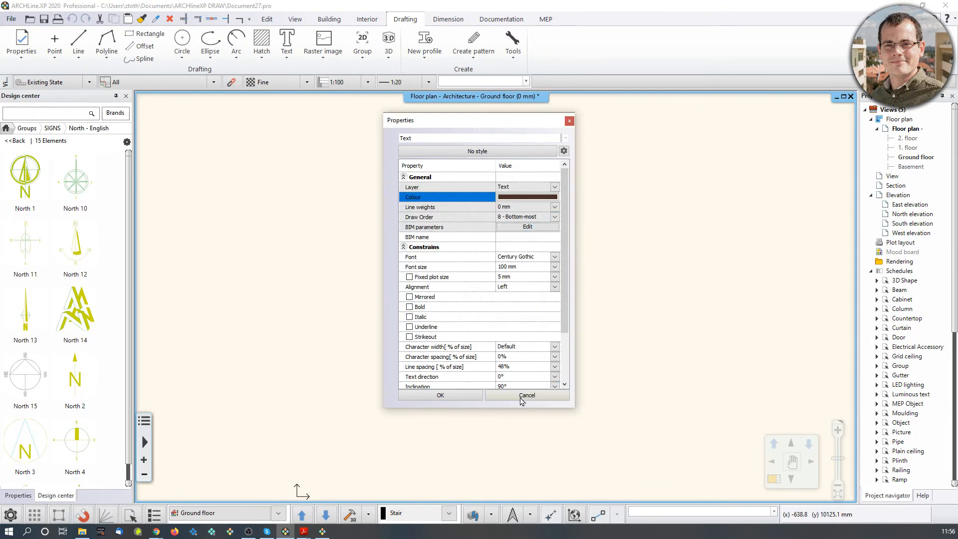
Save the settings as style Webinar_Mood_Board_Font in folder Custom_fonts and apply them.
left_click(564, 152)
left_click(601, 158)
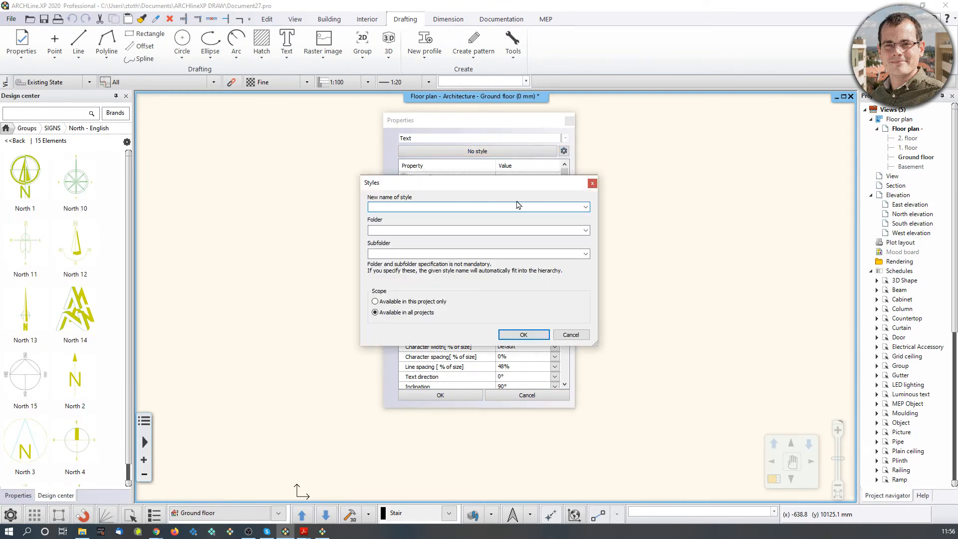
type("Webinar_Mood_Board_Font")
left_click(554, 230)
type("Custom_fonts")
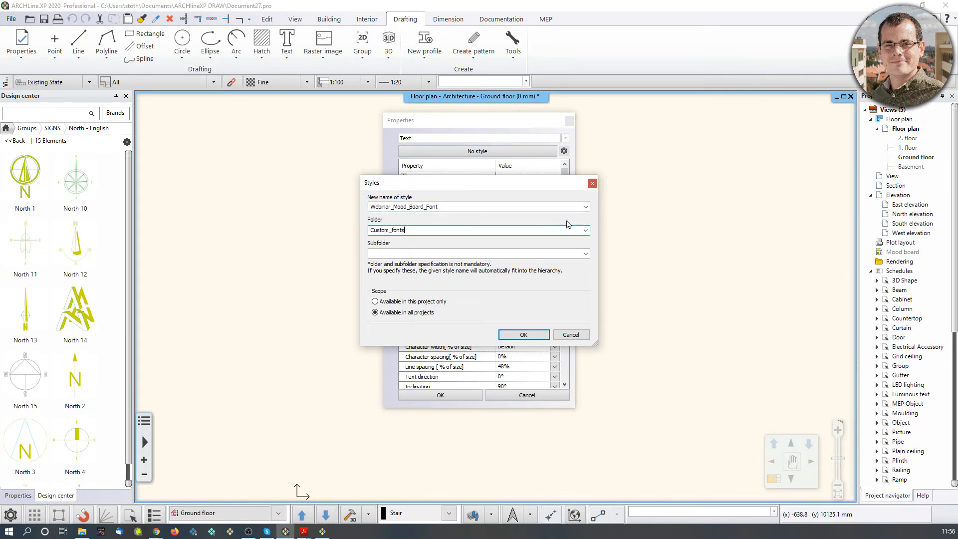
left_click(524, 335)
left_click(456, 394)
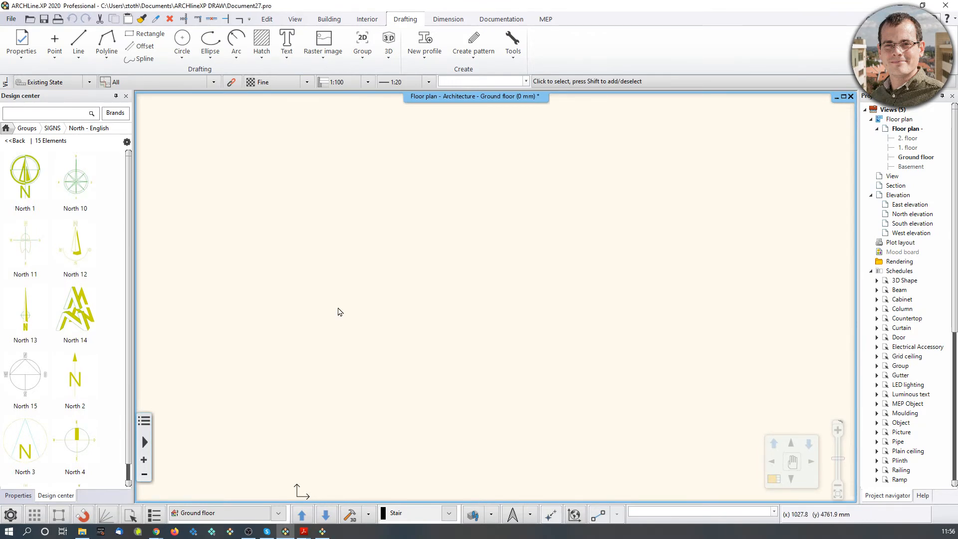
left_click(293, 39)
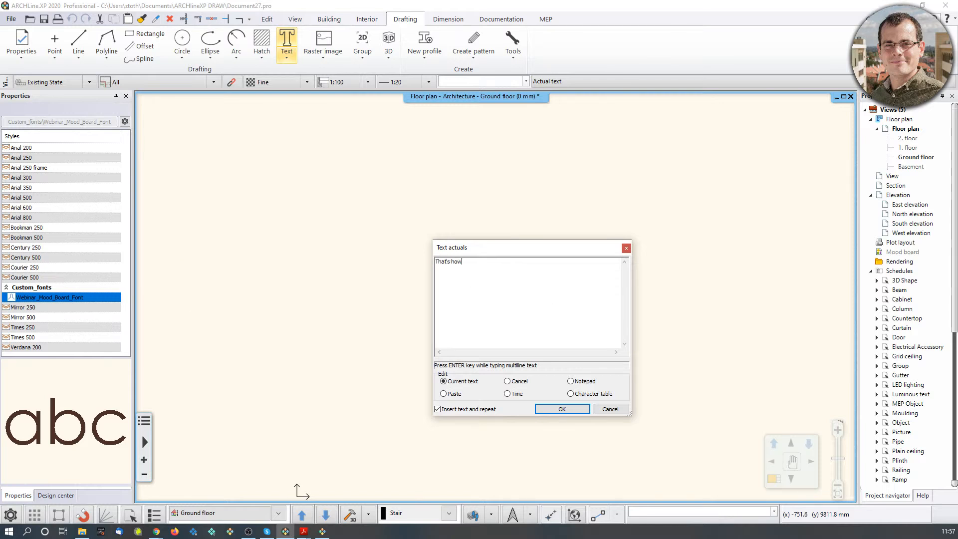
Place the text 'That's how you do it!' mid-plan and end the Text command.
left_click(562, 409)
left_click(379, 305)
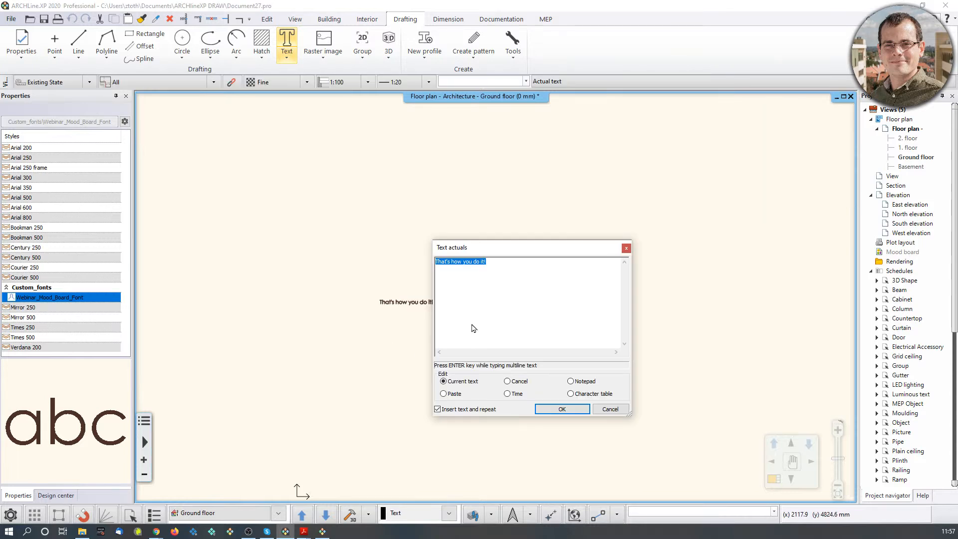
left_click(610, 410)
scroll(389, 318, "up", 7)
scroll(652, 357, "up", 2)
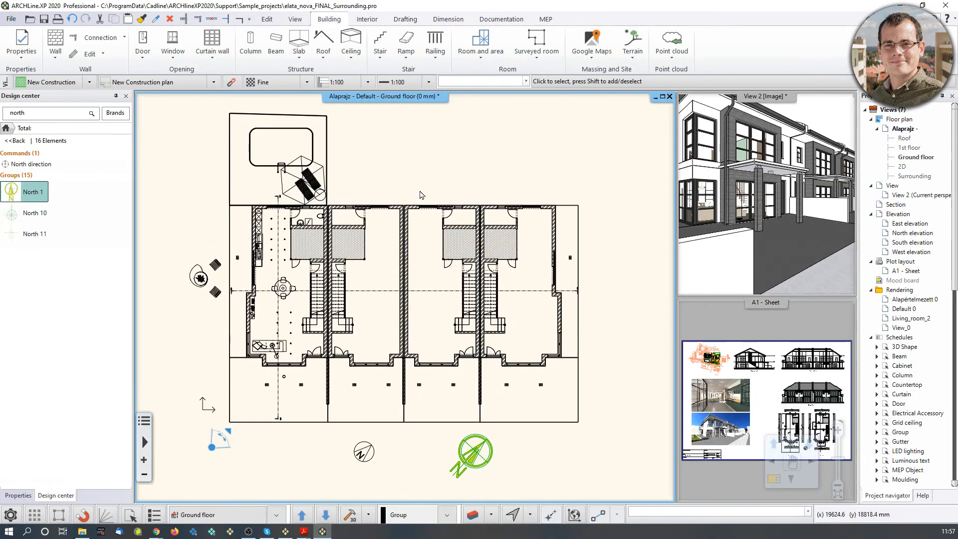
scroll(308, 210, "up", 2)
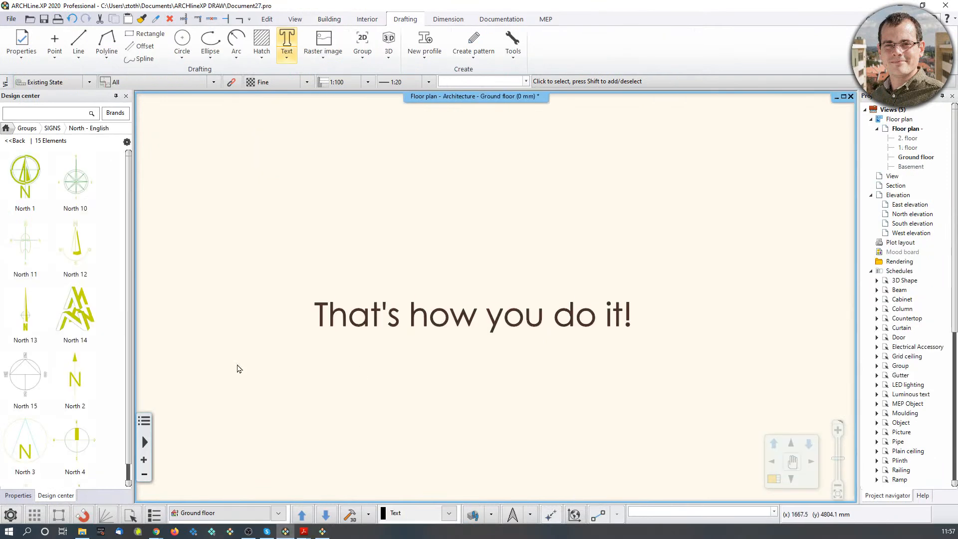
Check the 100 mm font size in default text properties, skipping a new style, and apply.
left_click(20, 43)
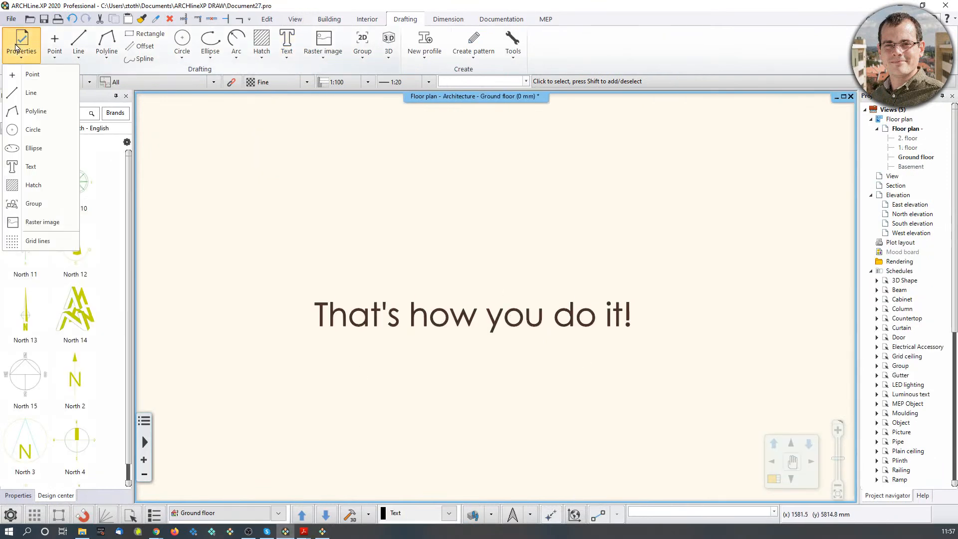
left_click(31, 166)
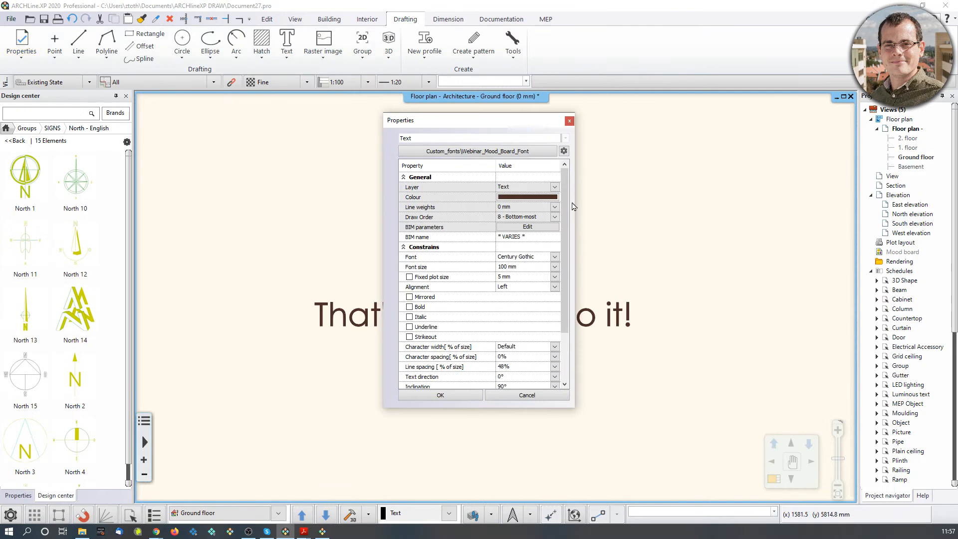
left_click(511, 266)
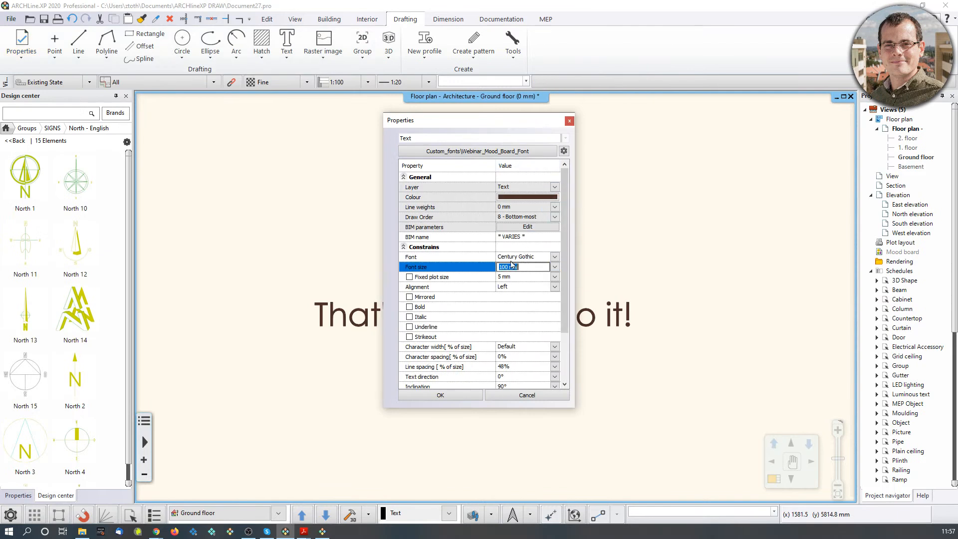
left_click(564, 150)
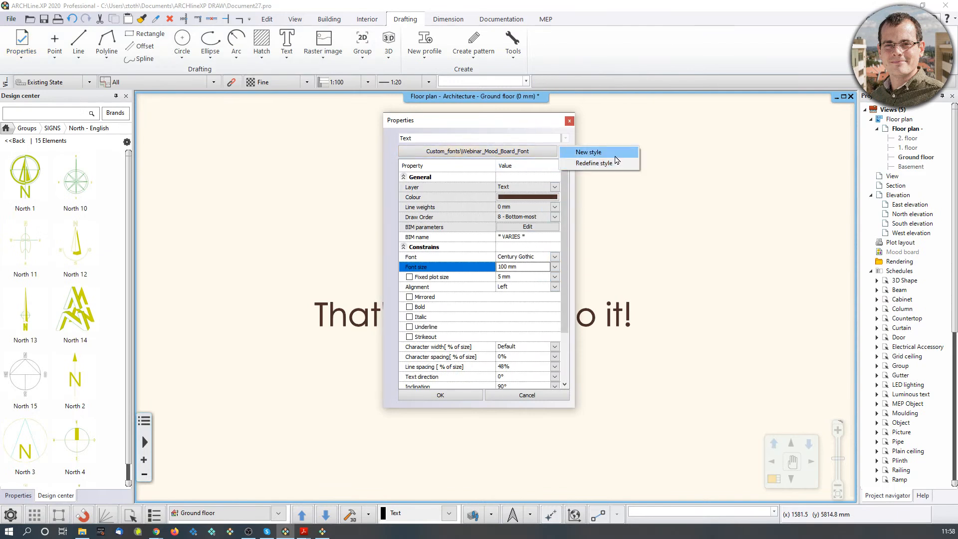
left_click(615, 153)
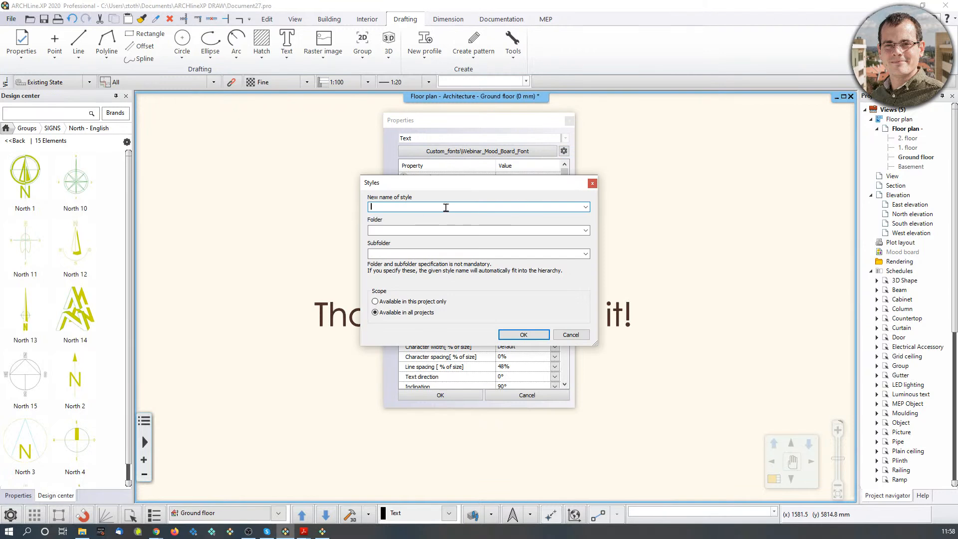
left_click(593, 184)
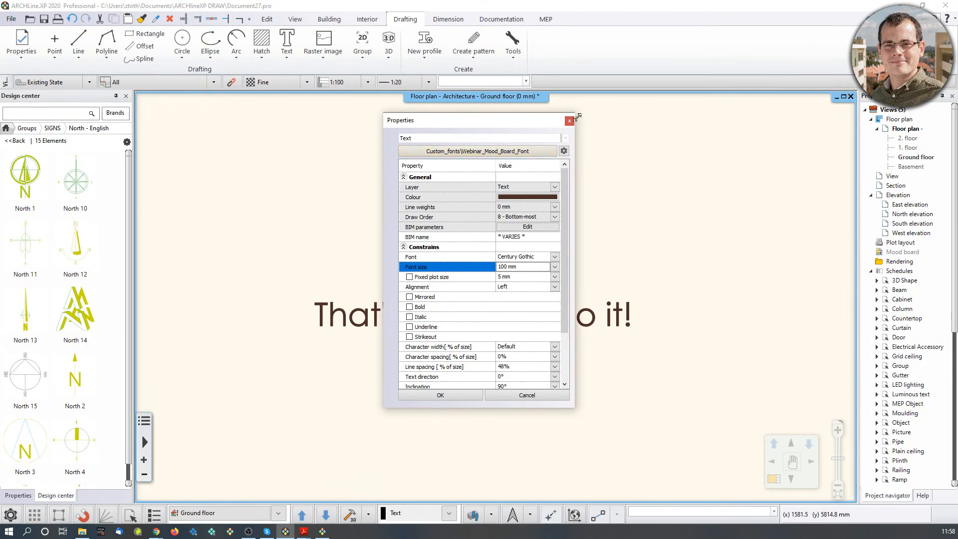
left_click(569, 121)
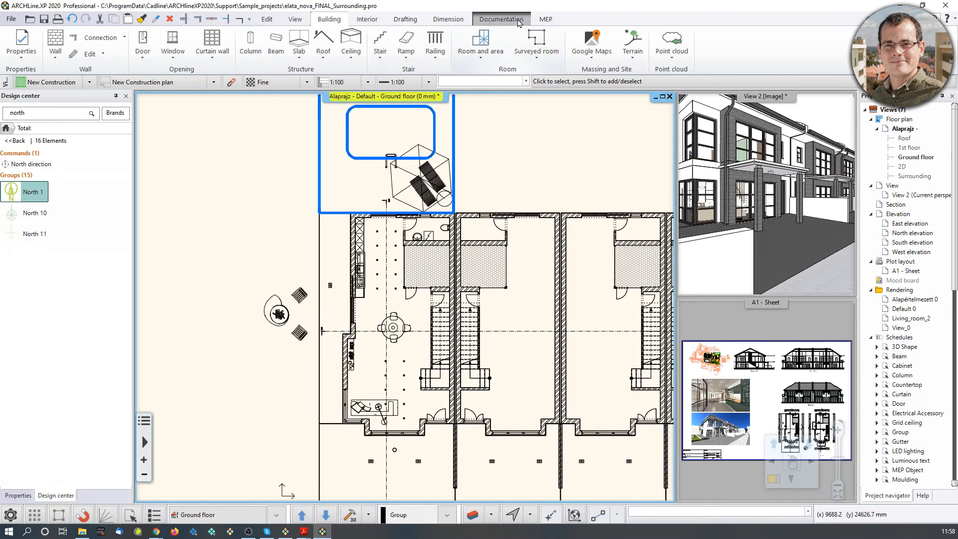
Create a floor snapshot of the ground floor plan at 1500 mm cutting elevation.
left_click(520, 20)
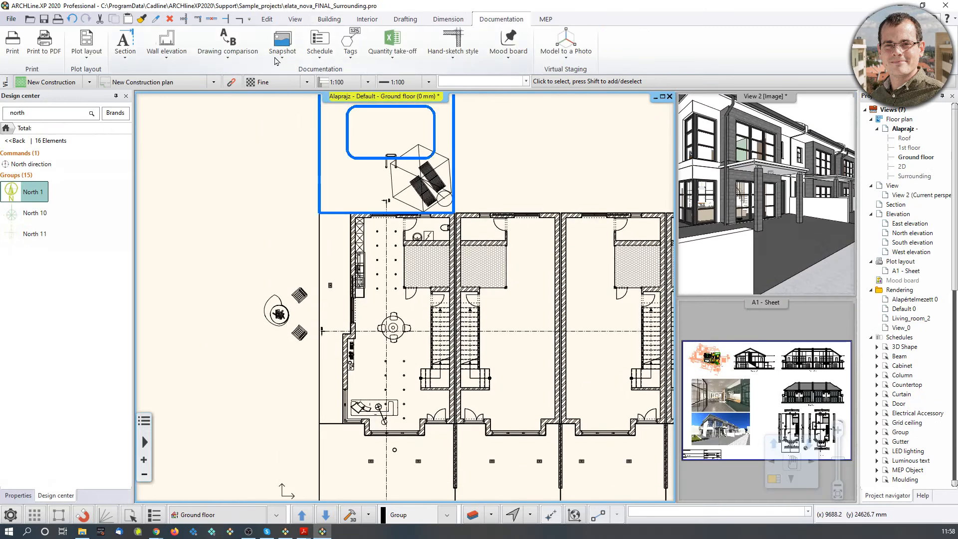
left_click(279, 59)
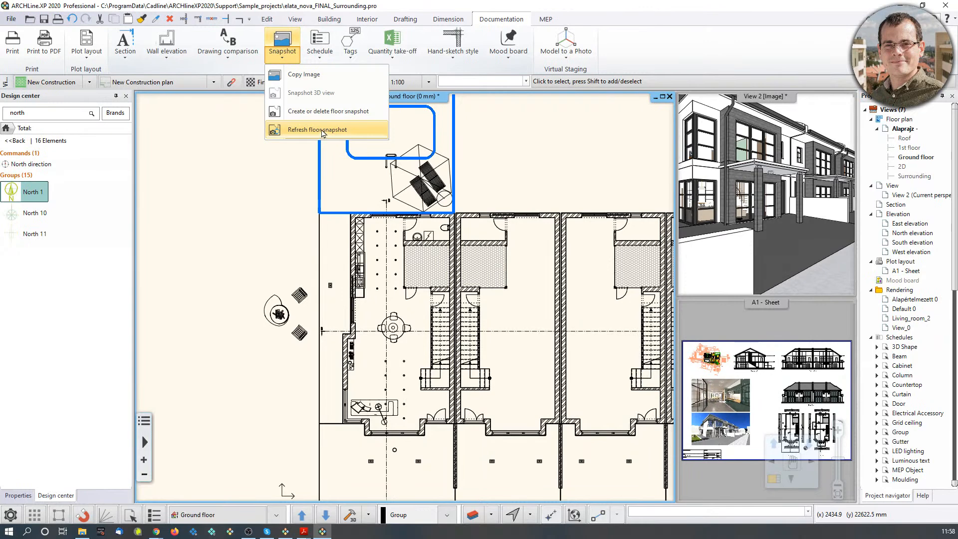
right_click(323, 112)
left_click(291, 57)
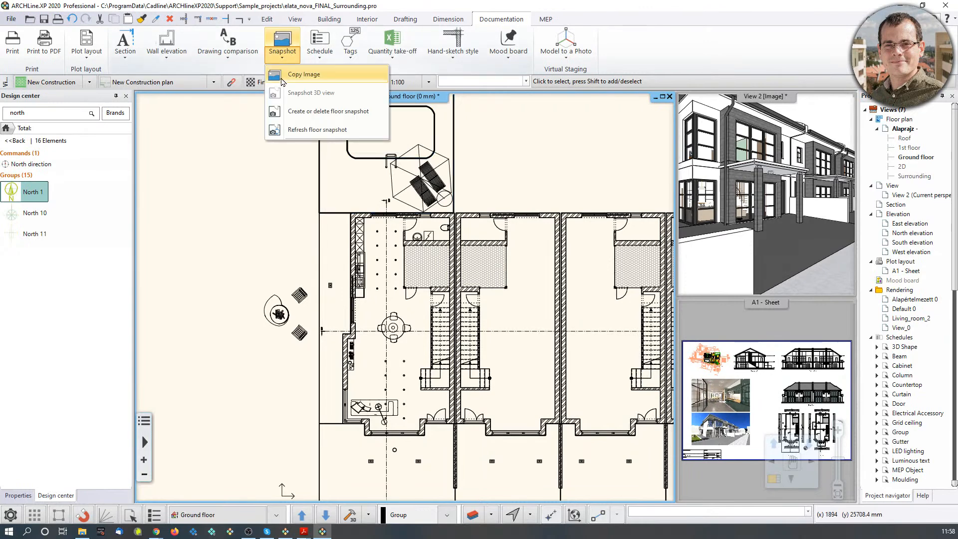
left_click(290, 115)
left_click(512, 298)
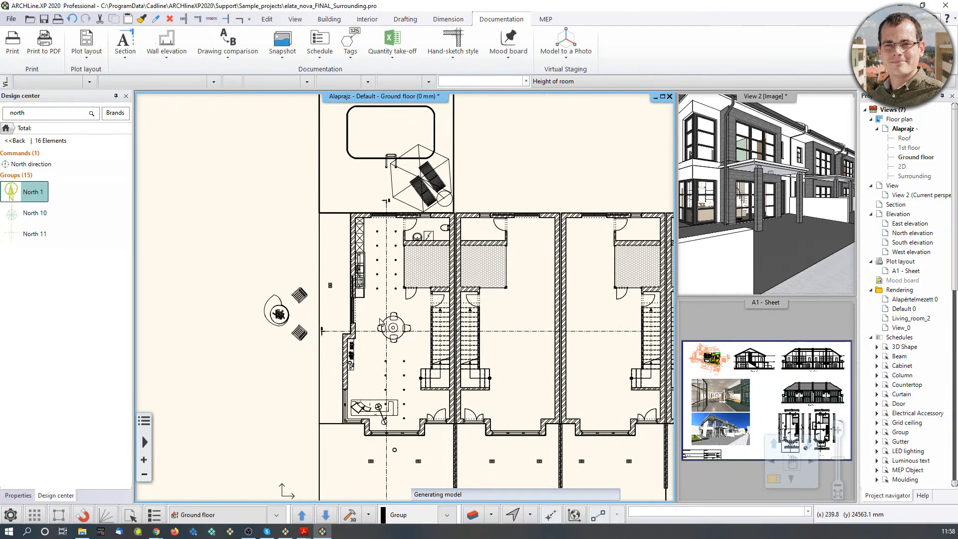
Select the floor snapshot image and delete it.
scroll(414, 353, "up", 2)
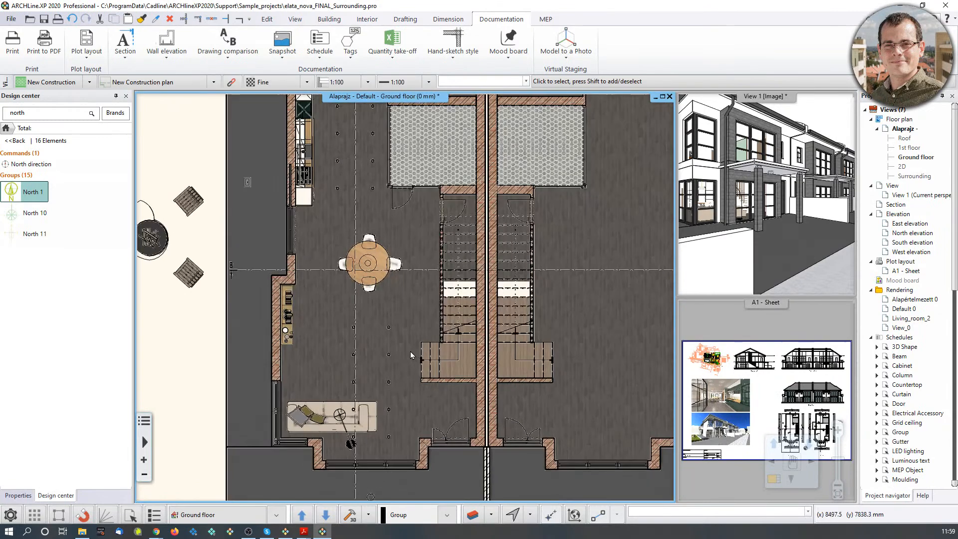
scroll(404, 350, "up", 2)
scroll(429, 325, "down", 3)
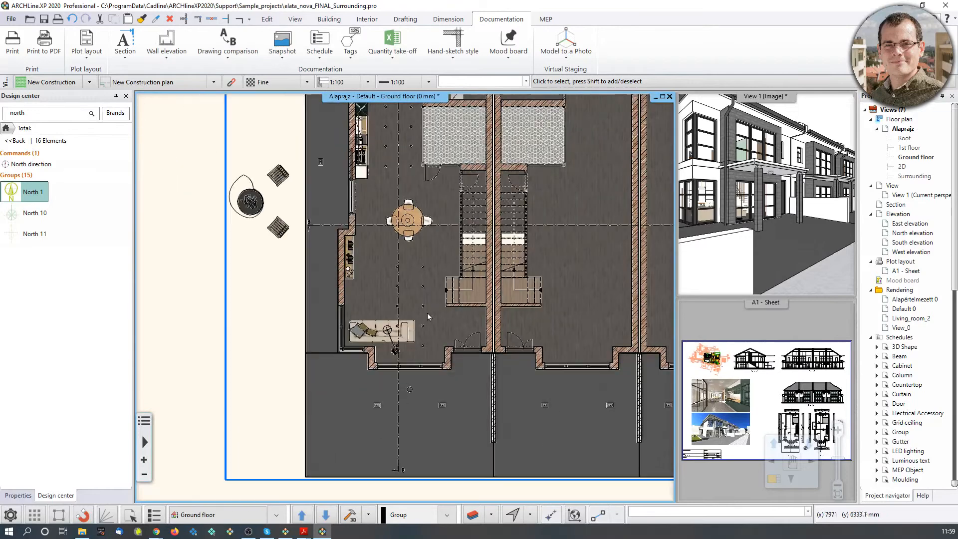
scroll(408, 376, "down", 1)
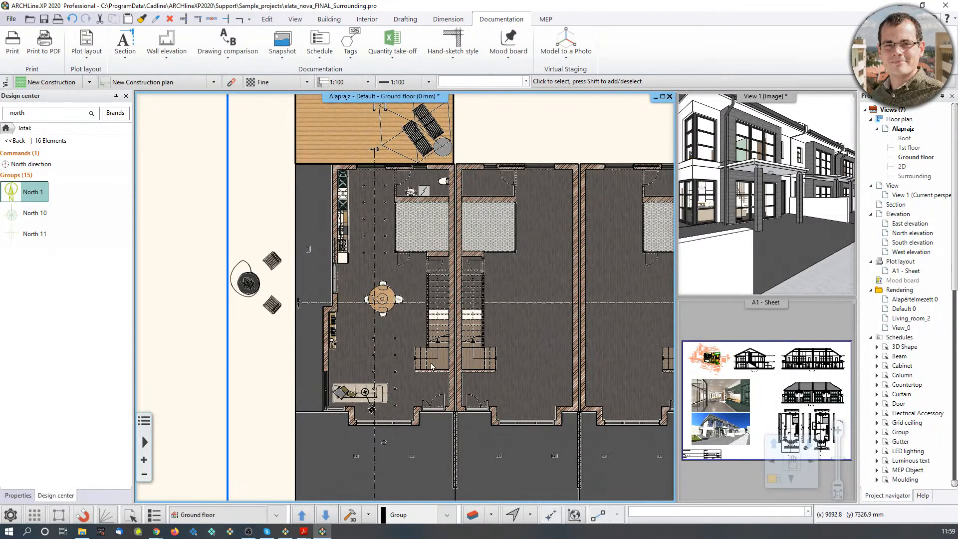
left_click(319, 481)
scroll(334, 466, "down", 3)
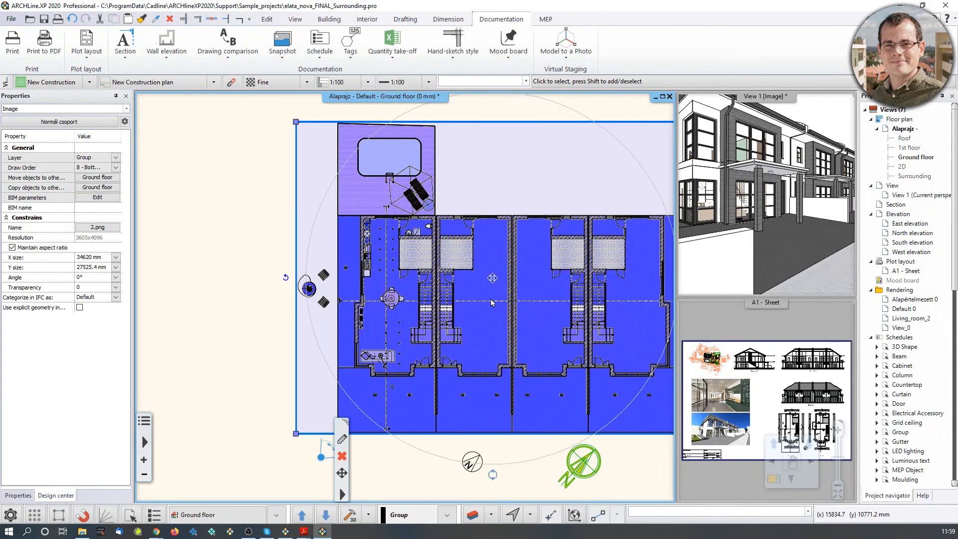
key("Escape")
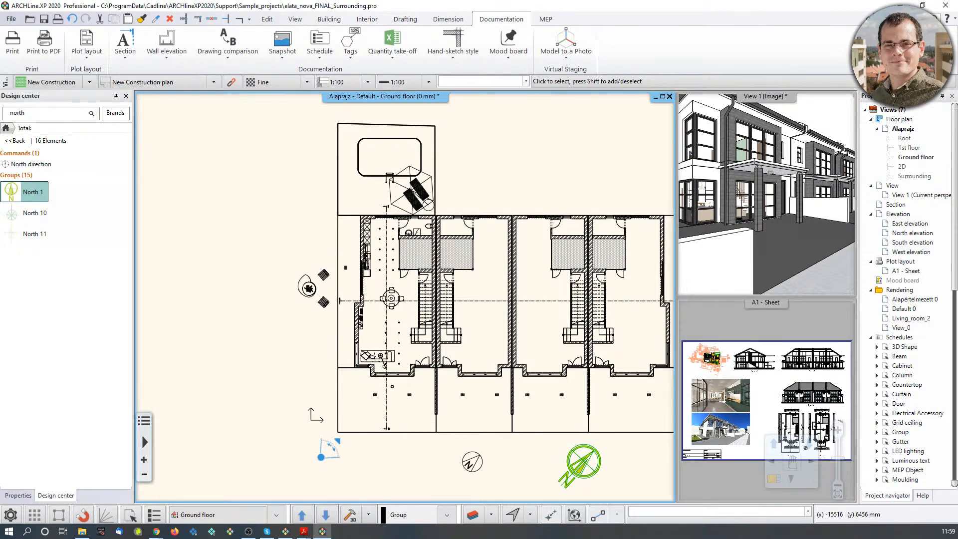
Insert 3D_snapshot_02.png from the 5_Documentation folder onto the floor plan.
left_click(716, 390)
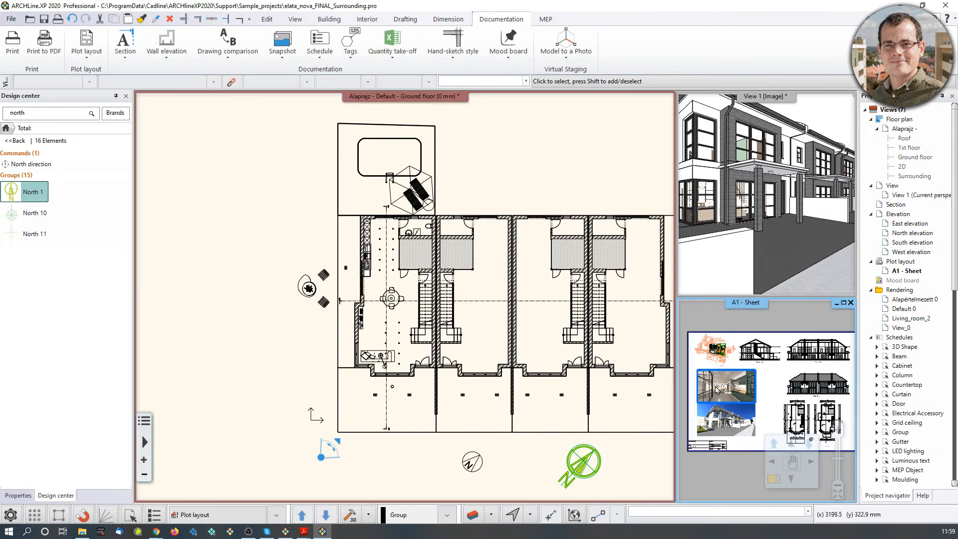
middle_click_drag(334, 359, 565, 398)
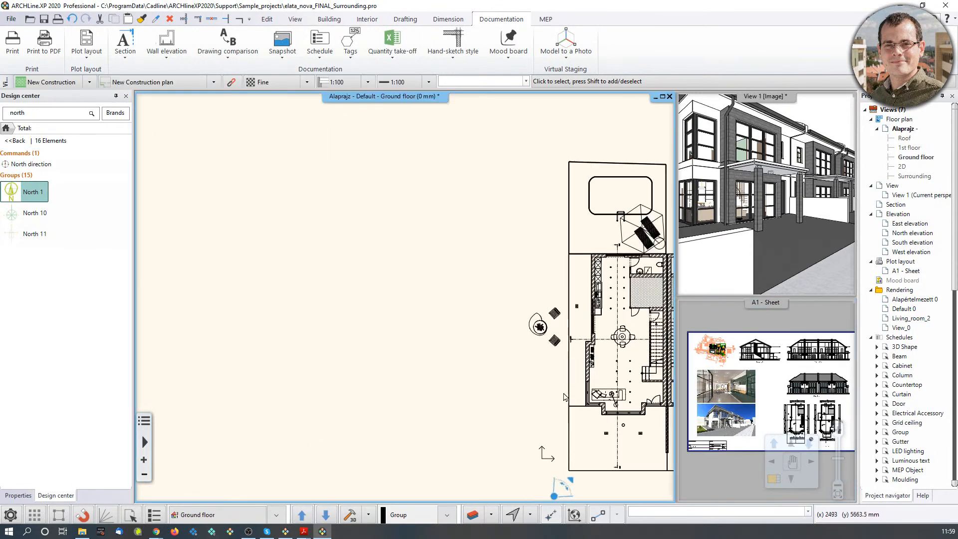
left_click(81, 532)
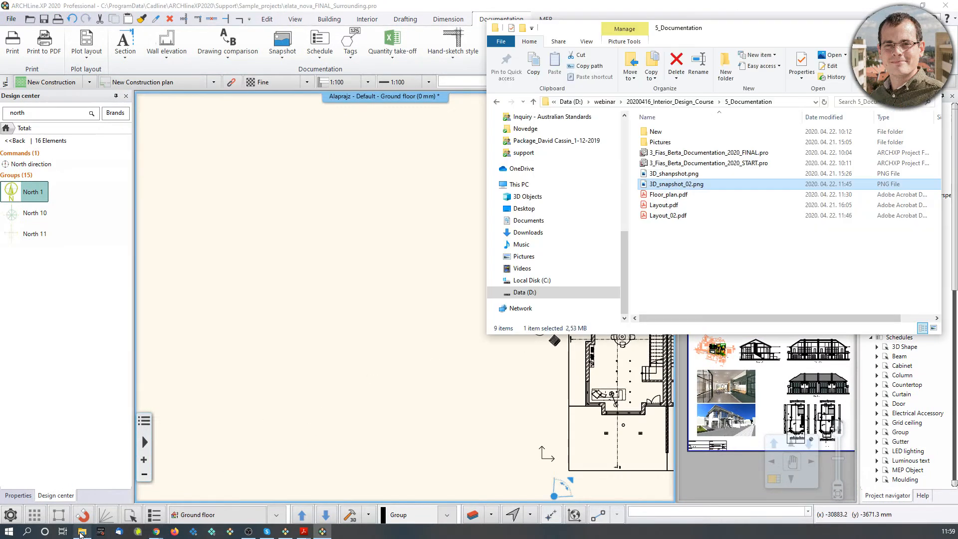
left_click_drag(677, 184, 218, 343)
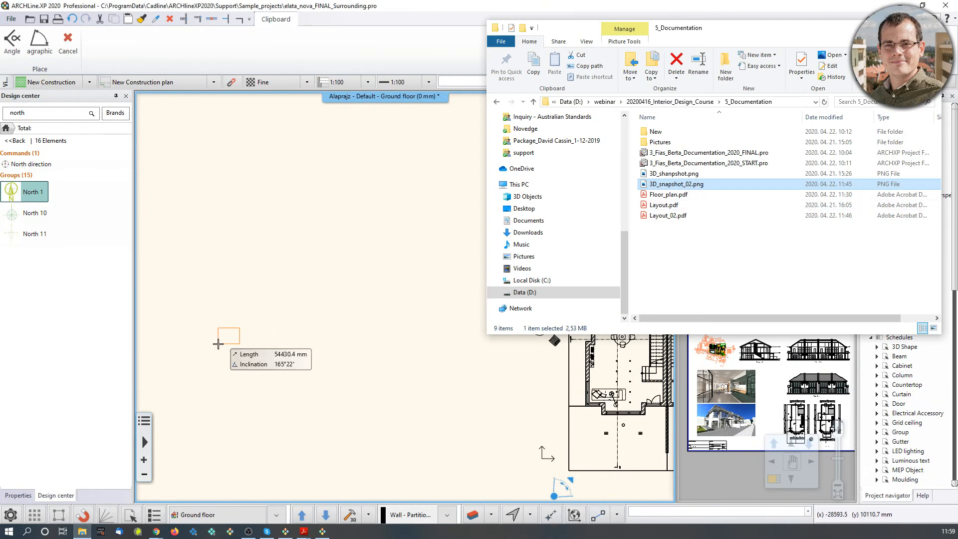
left_click(218, 344)
left_click(413, 238)
left_click(363, 302)
scroll(277, 303, "up", 2)
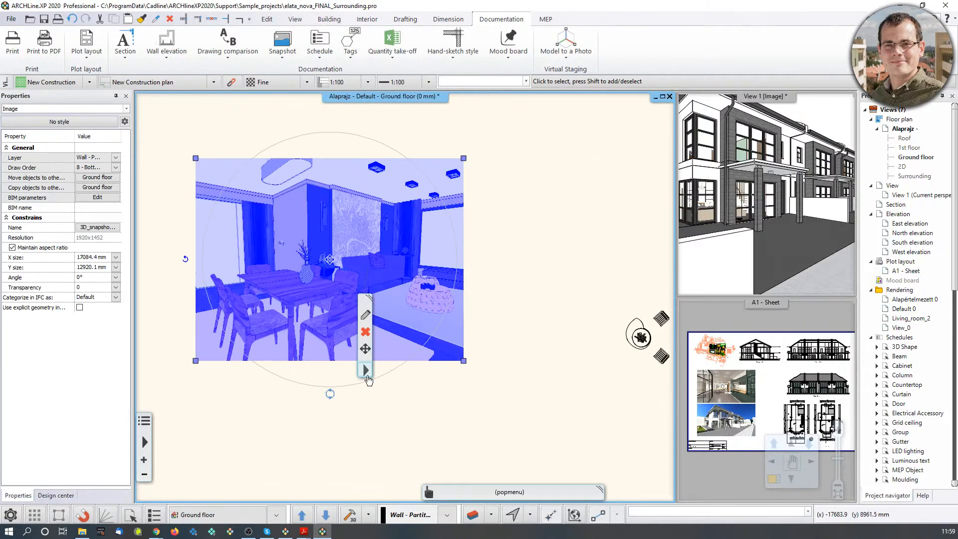
Clip the snapshot image to a circular outline.
left_click(366, 375)
mouse_move(409, 277)
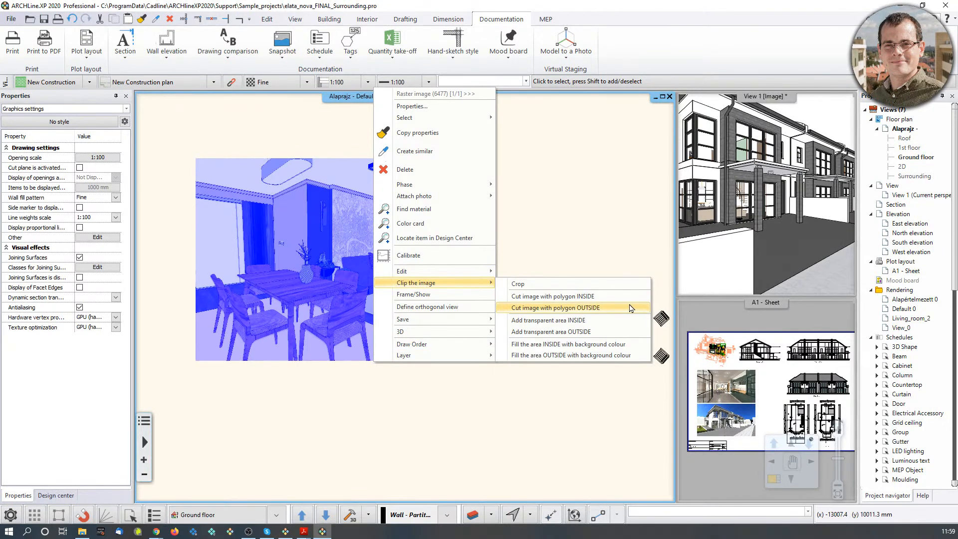
left_click(597, 308)
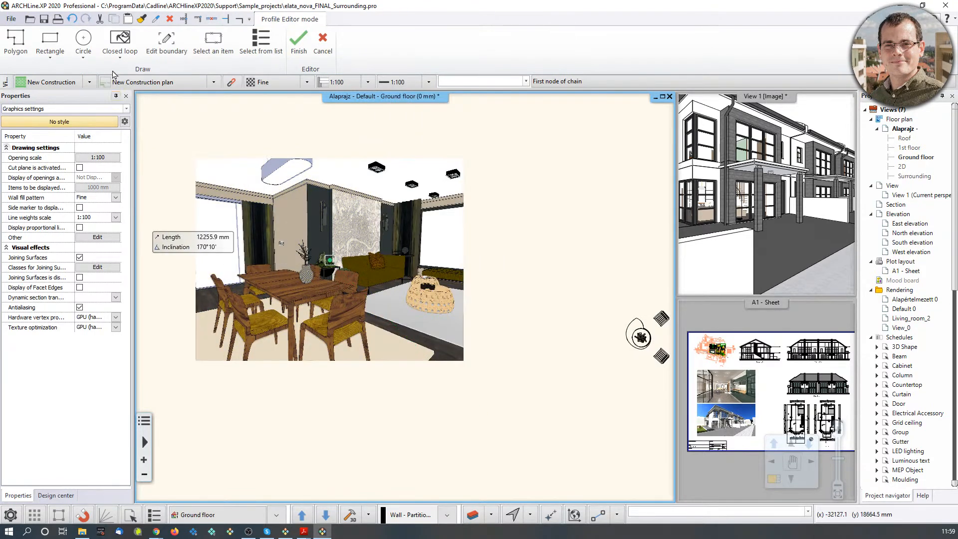
left_click(83, 62)
left_click(107, 76)
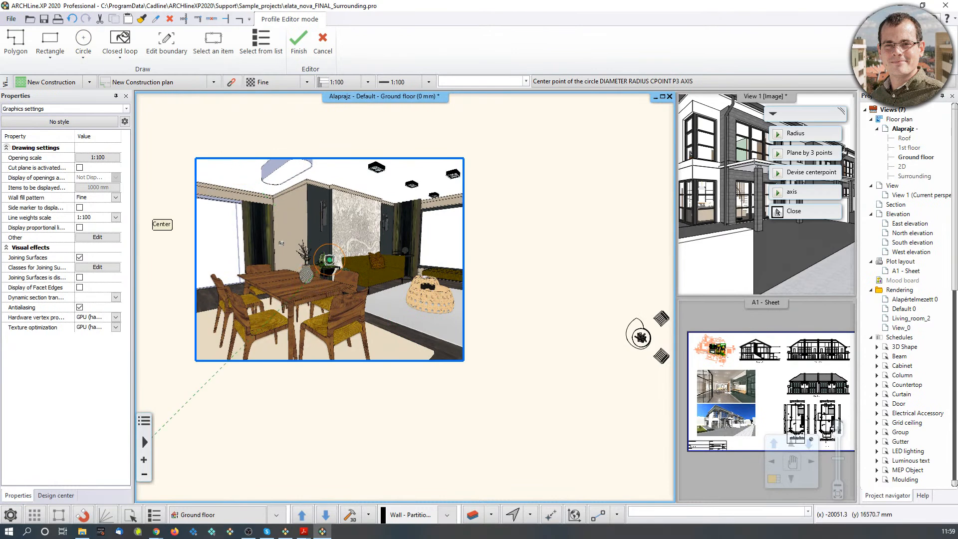
left_click(300, 288)
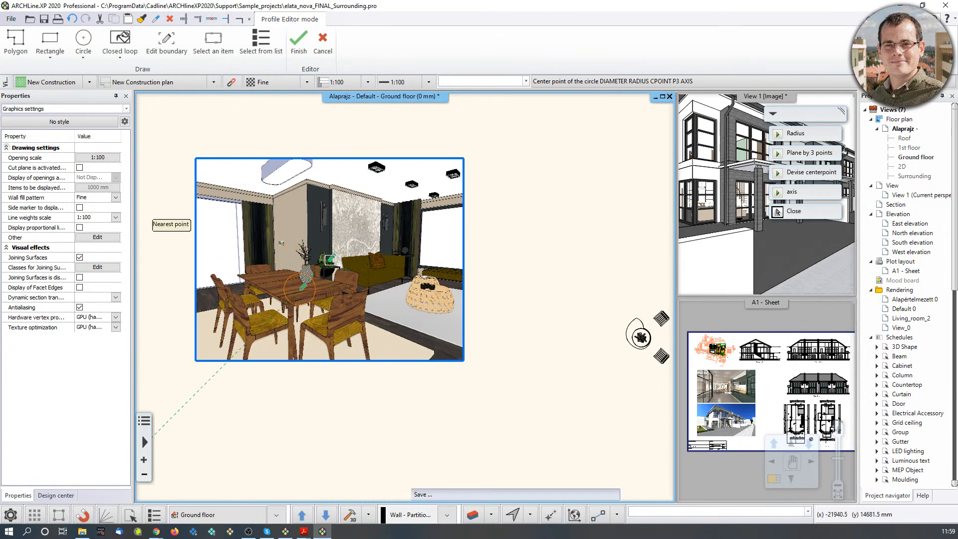
left_click(353, 268)
scroll(353, 268, "up", 3)
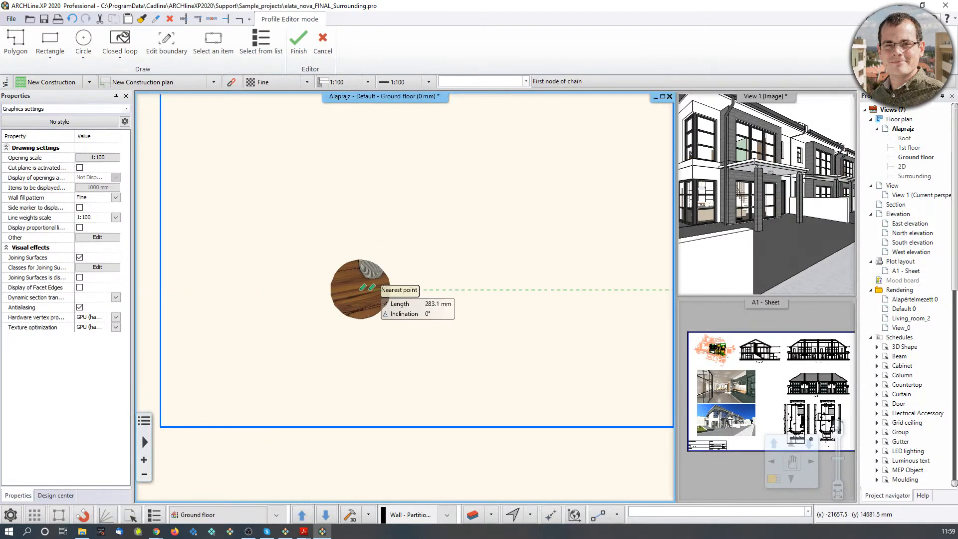
scroll(380, 293, "down", 2)
key("Return")
Undo the circular crop with Ctrl+Z and bring up the image's actions.
left_click(388, 301)
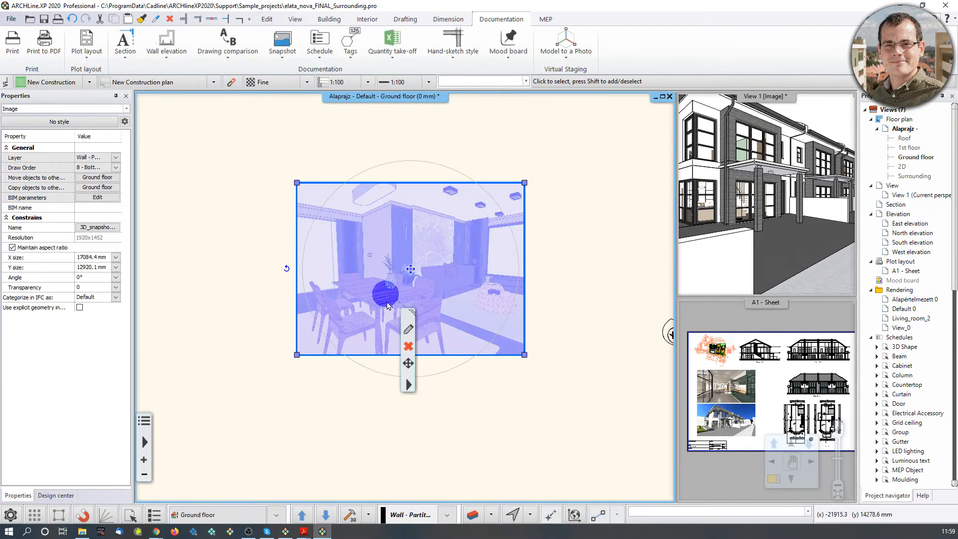
key("ctrl+z")
middle_click_drag(357, 249, 351, 258)
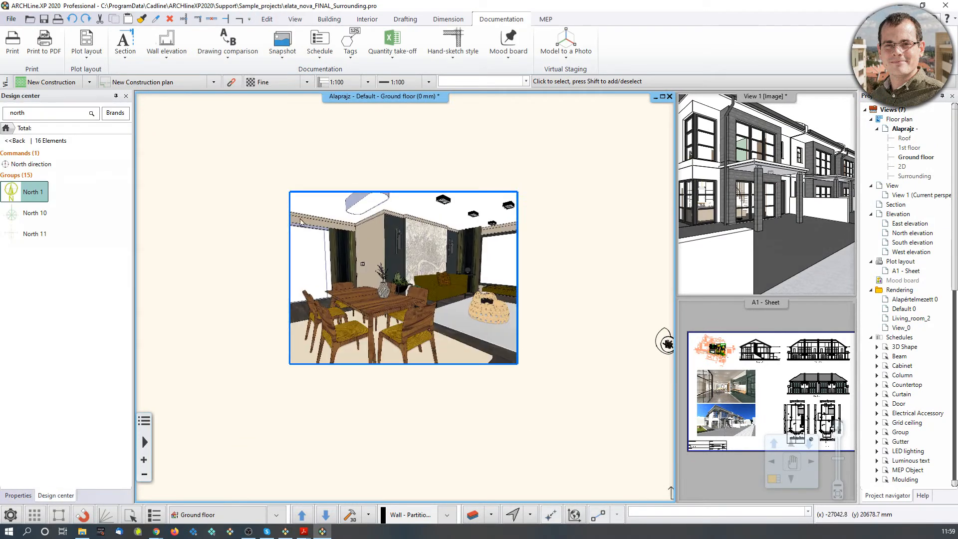
left_click(346, 242)
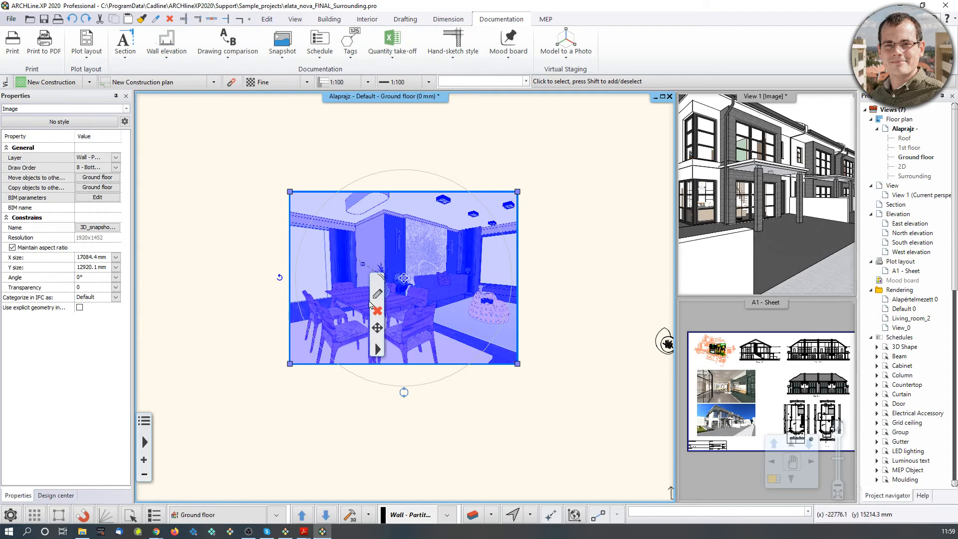
right_click(383, 355)
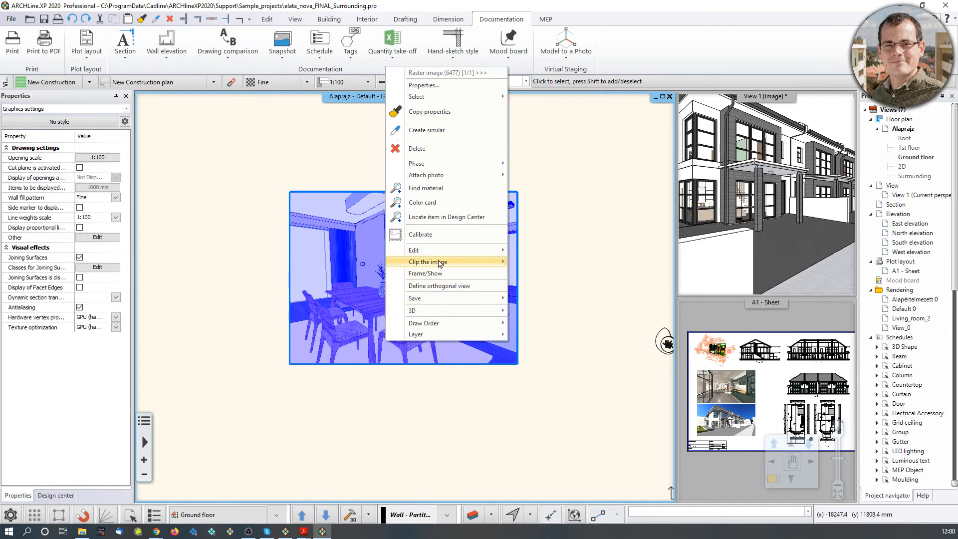
Clip the 3D snapshot image to a 2000 mm-radius circle centred on the dining scene.
mouse_move(441, 257)
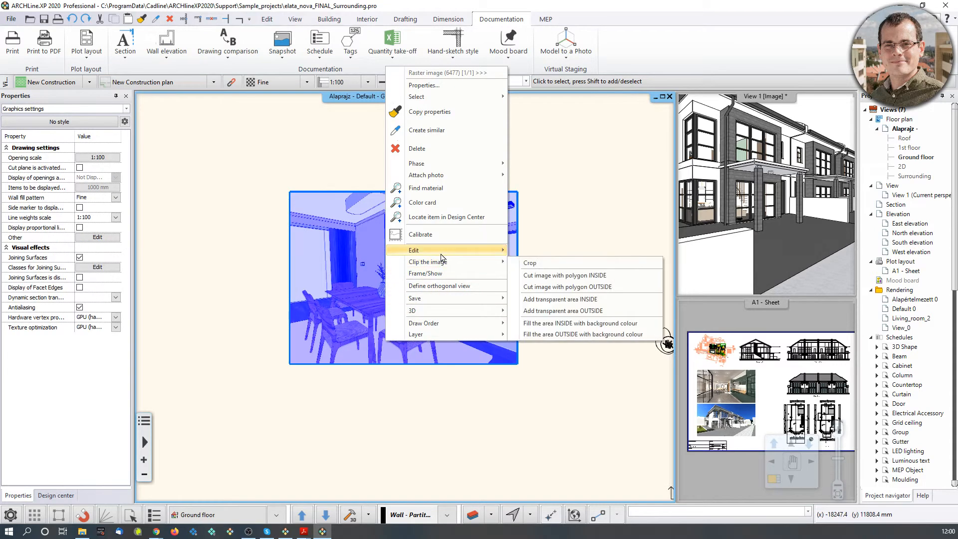
left_click(606, 288)
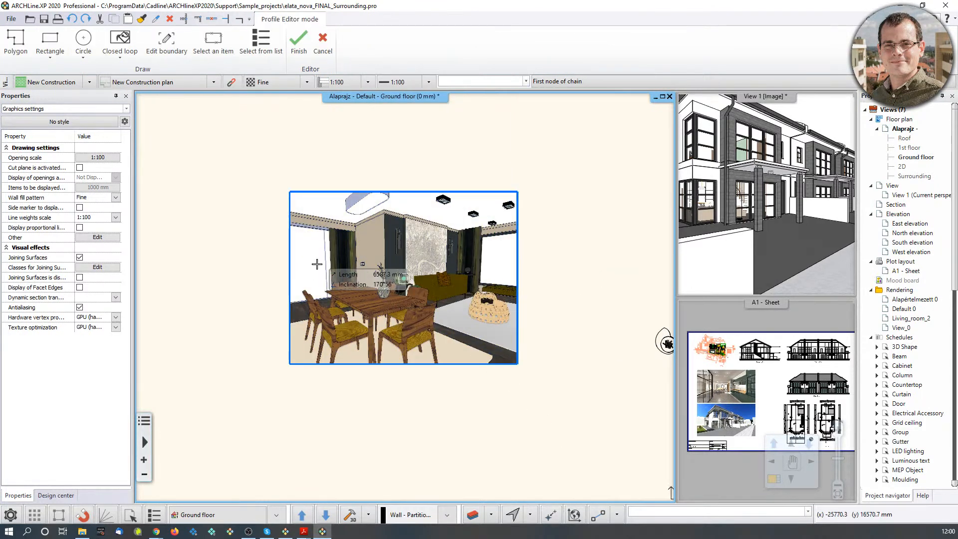
left_click(83, 40)
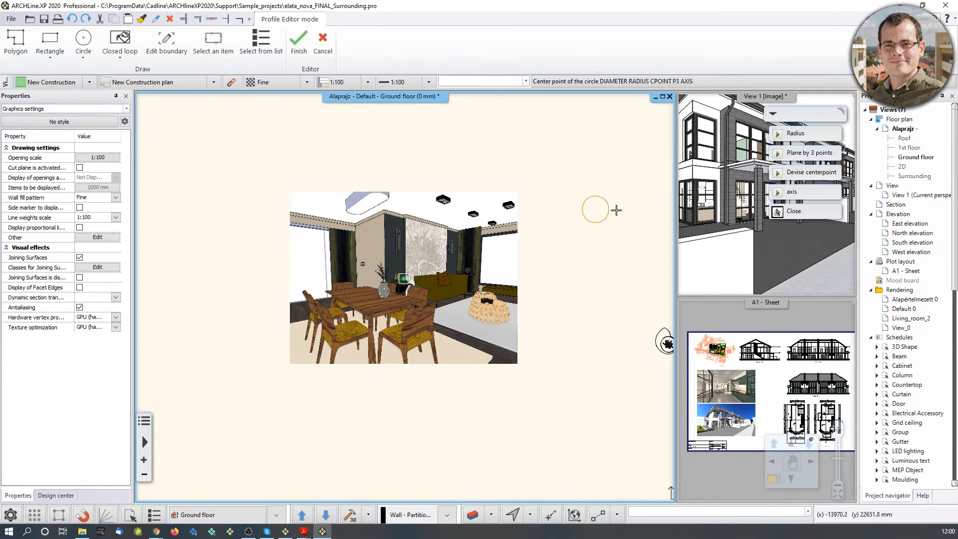
left_click(796, 133)
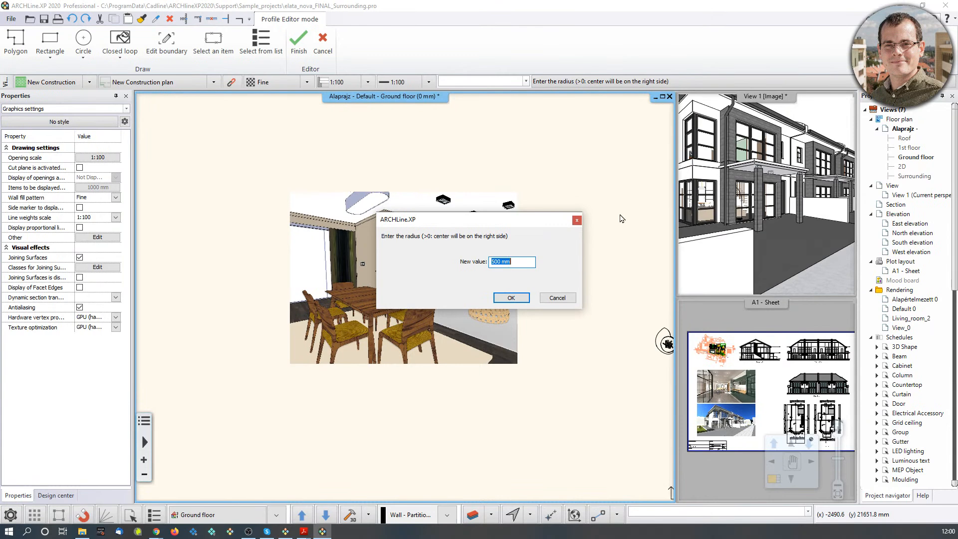
type("2000m")
left_click(519, 298)
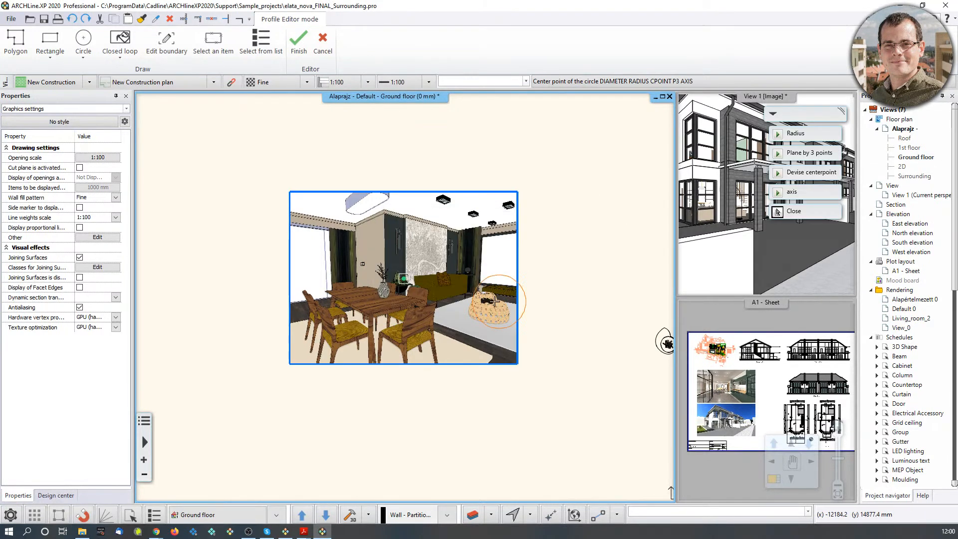
scroll(367, 298, "up", 3)
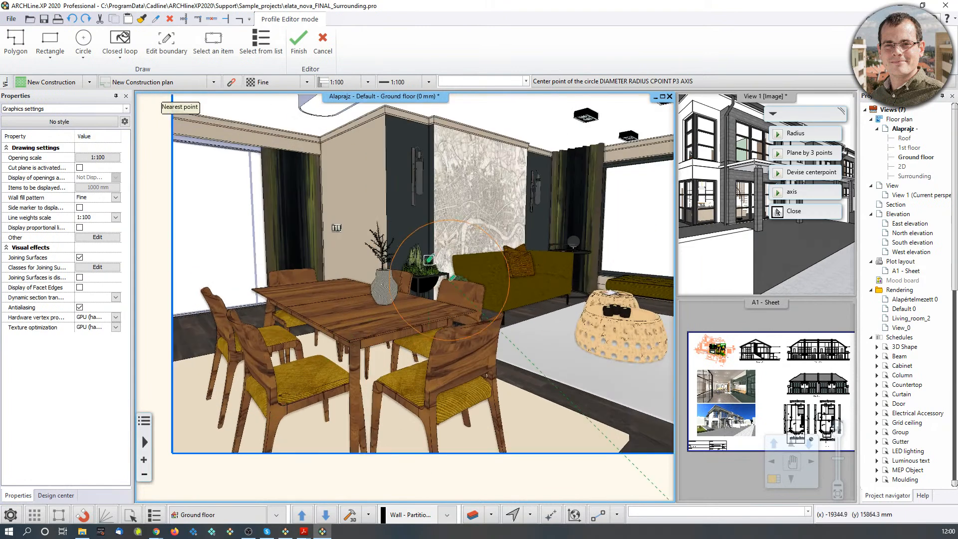
left_click(440, 269)
key("Escape")
Move the circular clipped image up-left, beside the floor plan.
scroll(410, 296, "down", 3)
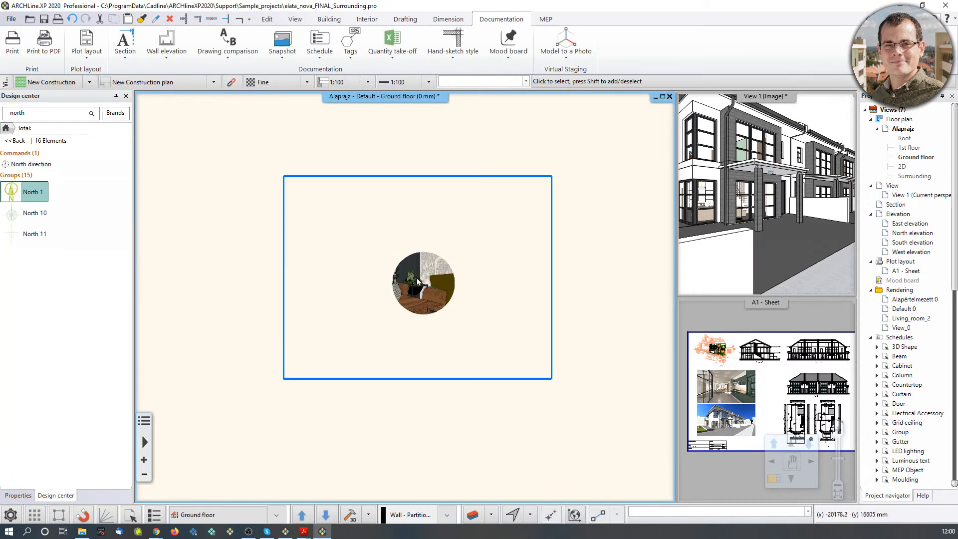
left_click(423, 285)
left_click(417, 279)
left_click(452, 280)
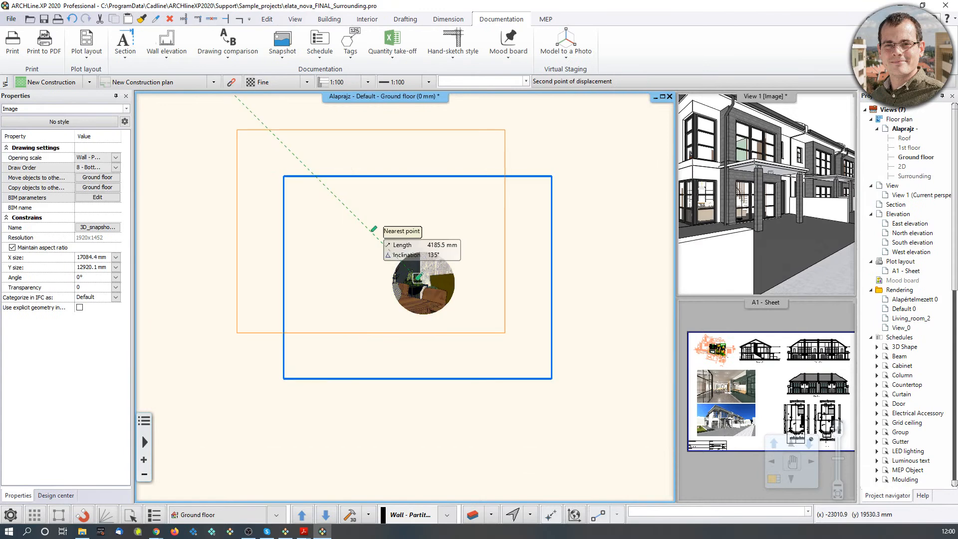
left_click(361, 221)
key("Escape")
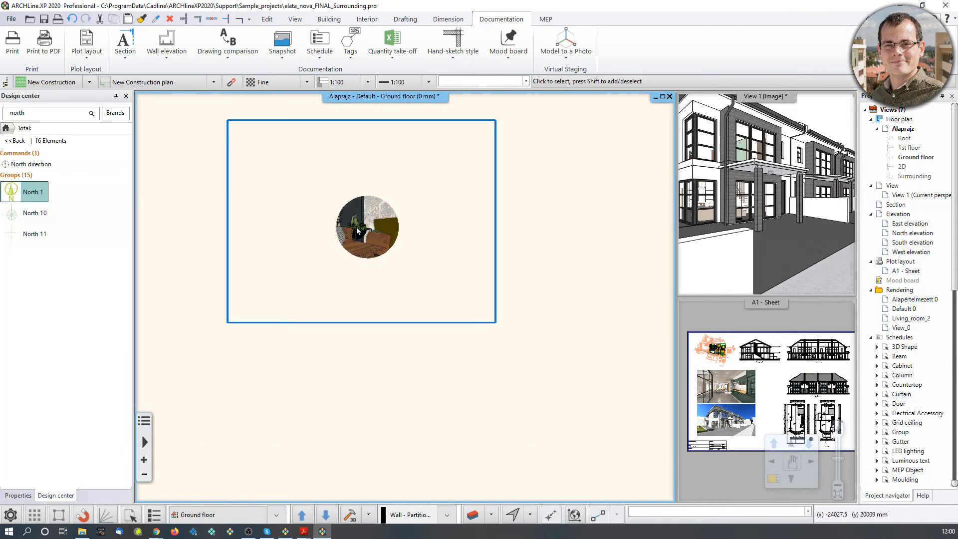
scroll(478, 395, "down", 2)
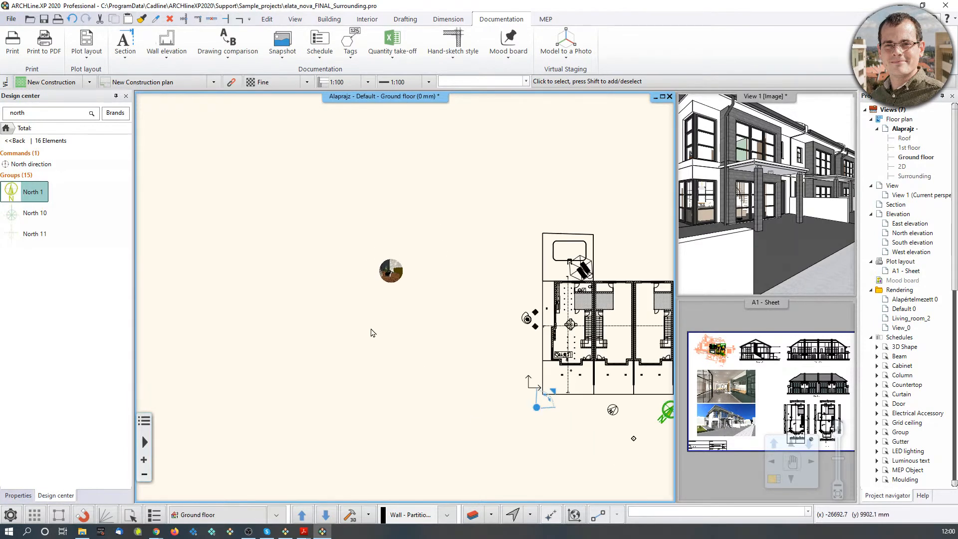
middle_click_drag(500, 358, 404, 312)
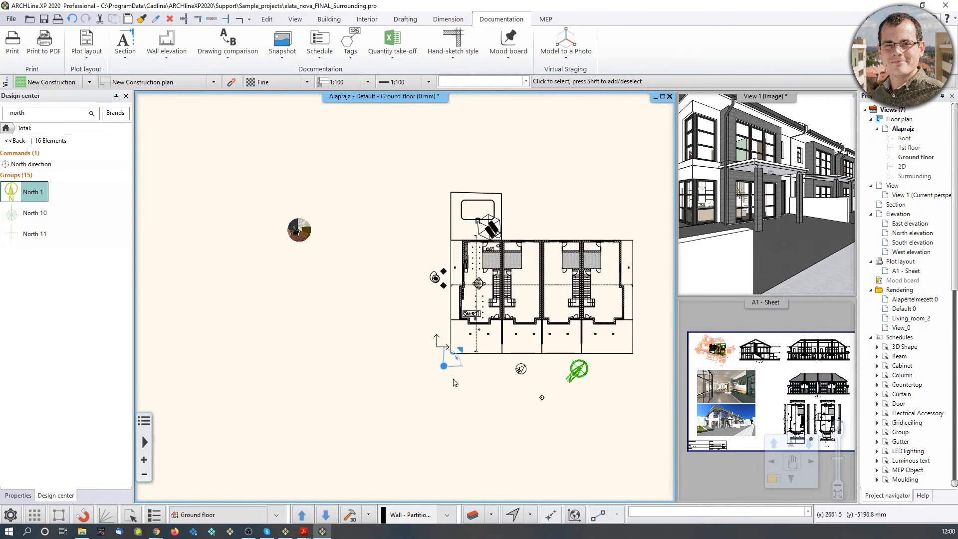
middle_click_drag(449, 377, 337, 380)
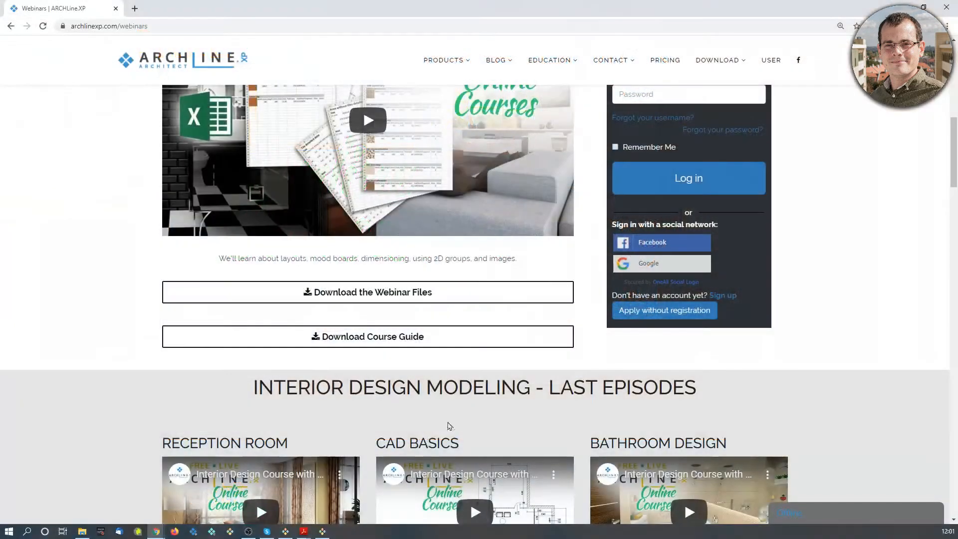
Scroll the webinars page down to the Architectural Modeling Course episodes section.
scroll(447, 425, "up", 7)
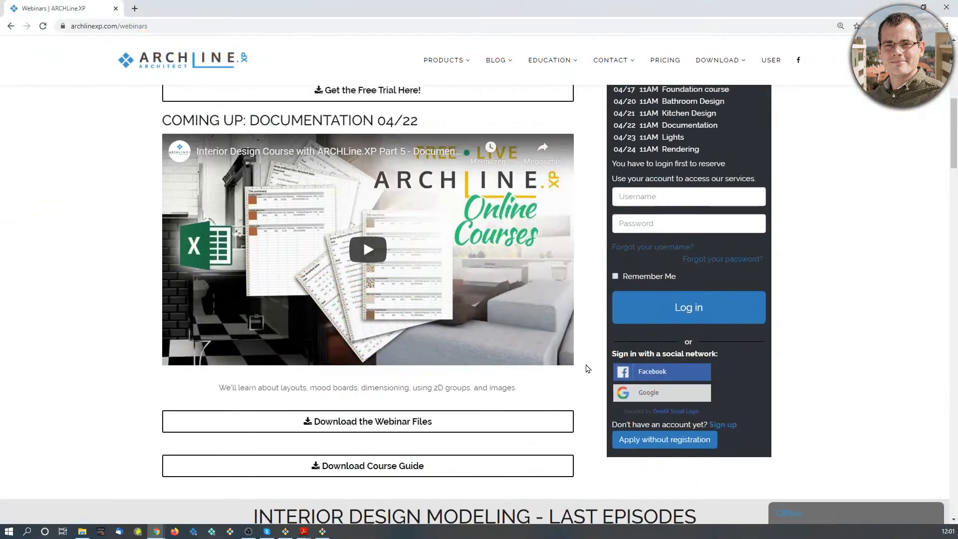
scroll(416, 320, "down", 3)
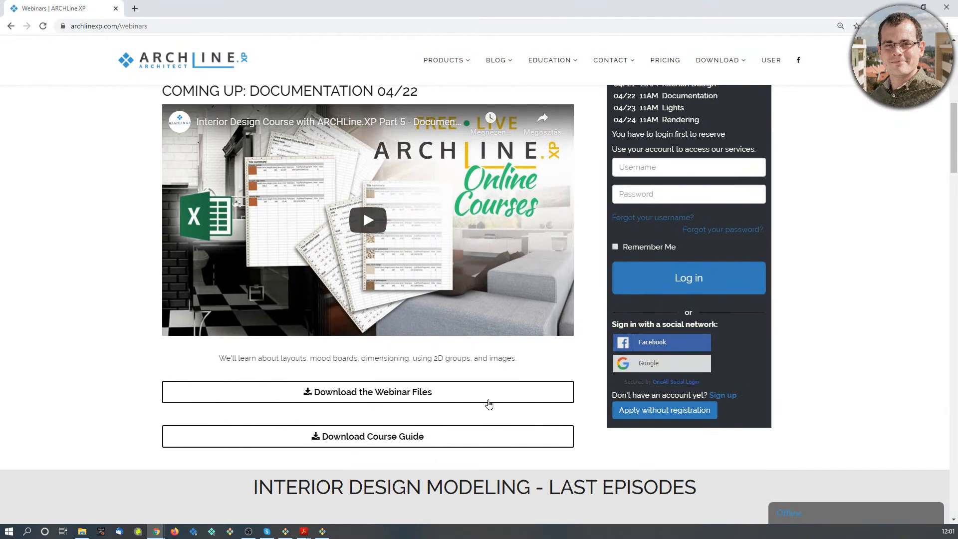
scroll(487, 400, "down", 9)
scroll(483, 391, "down", 8)
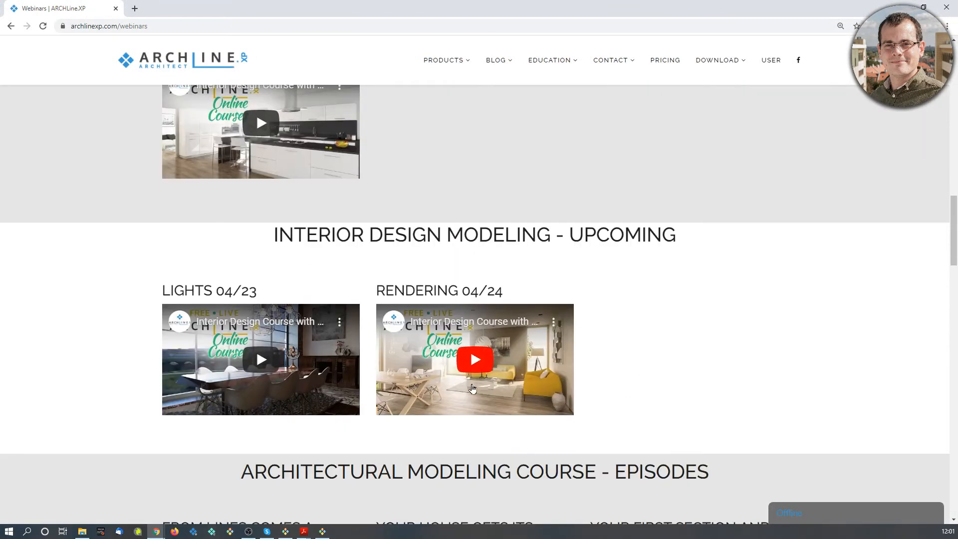
scroll(519, 307, "down", 4)
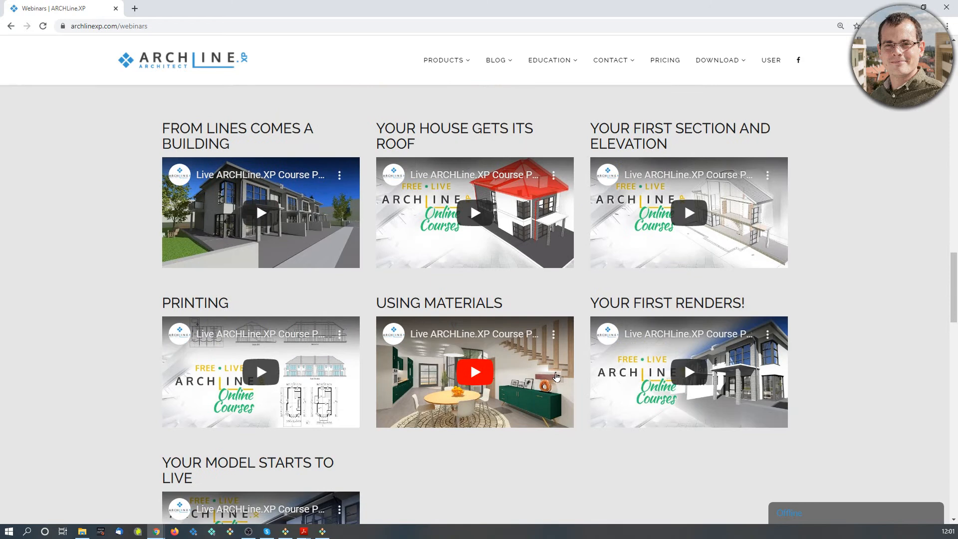
scroll(557, 376, "up", 1)
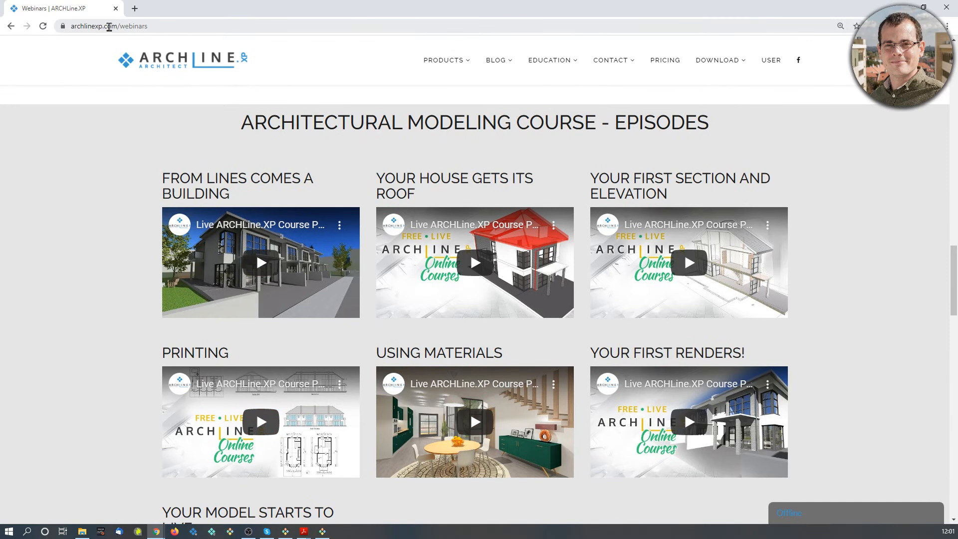
scroll(373, 350, "down", 1)
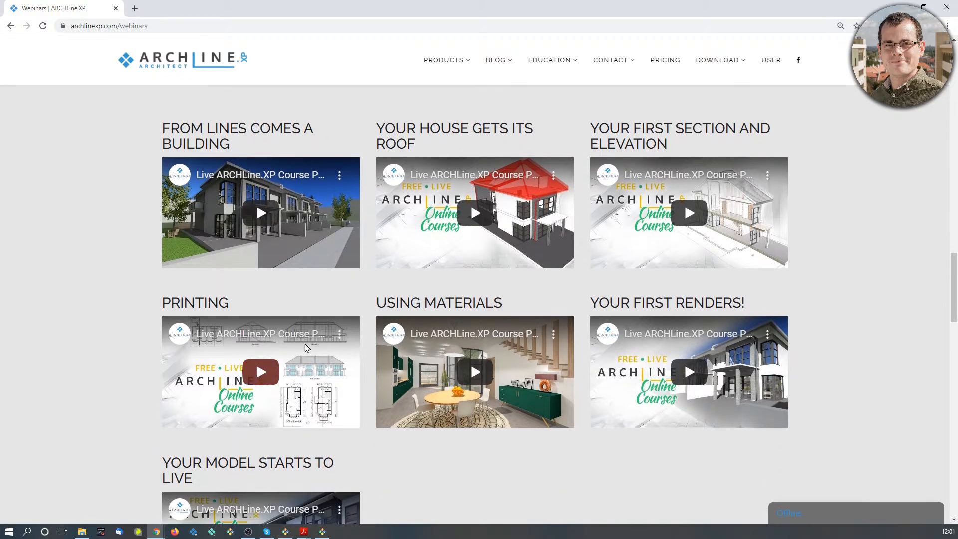